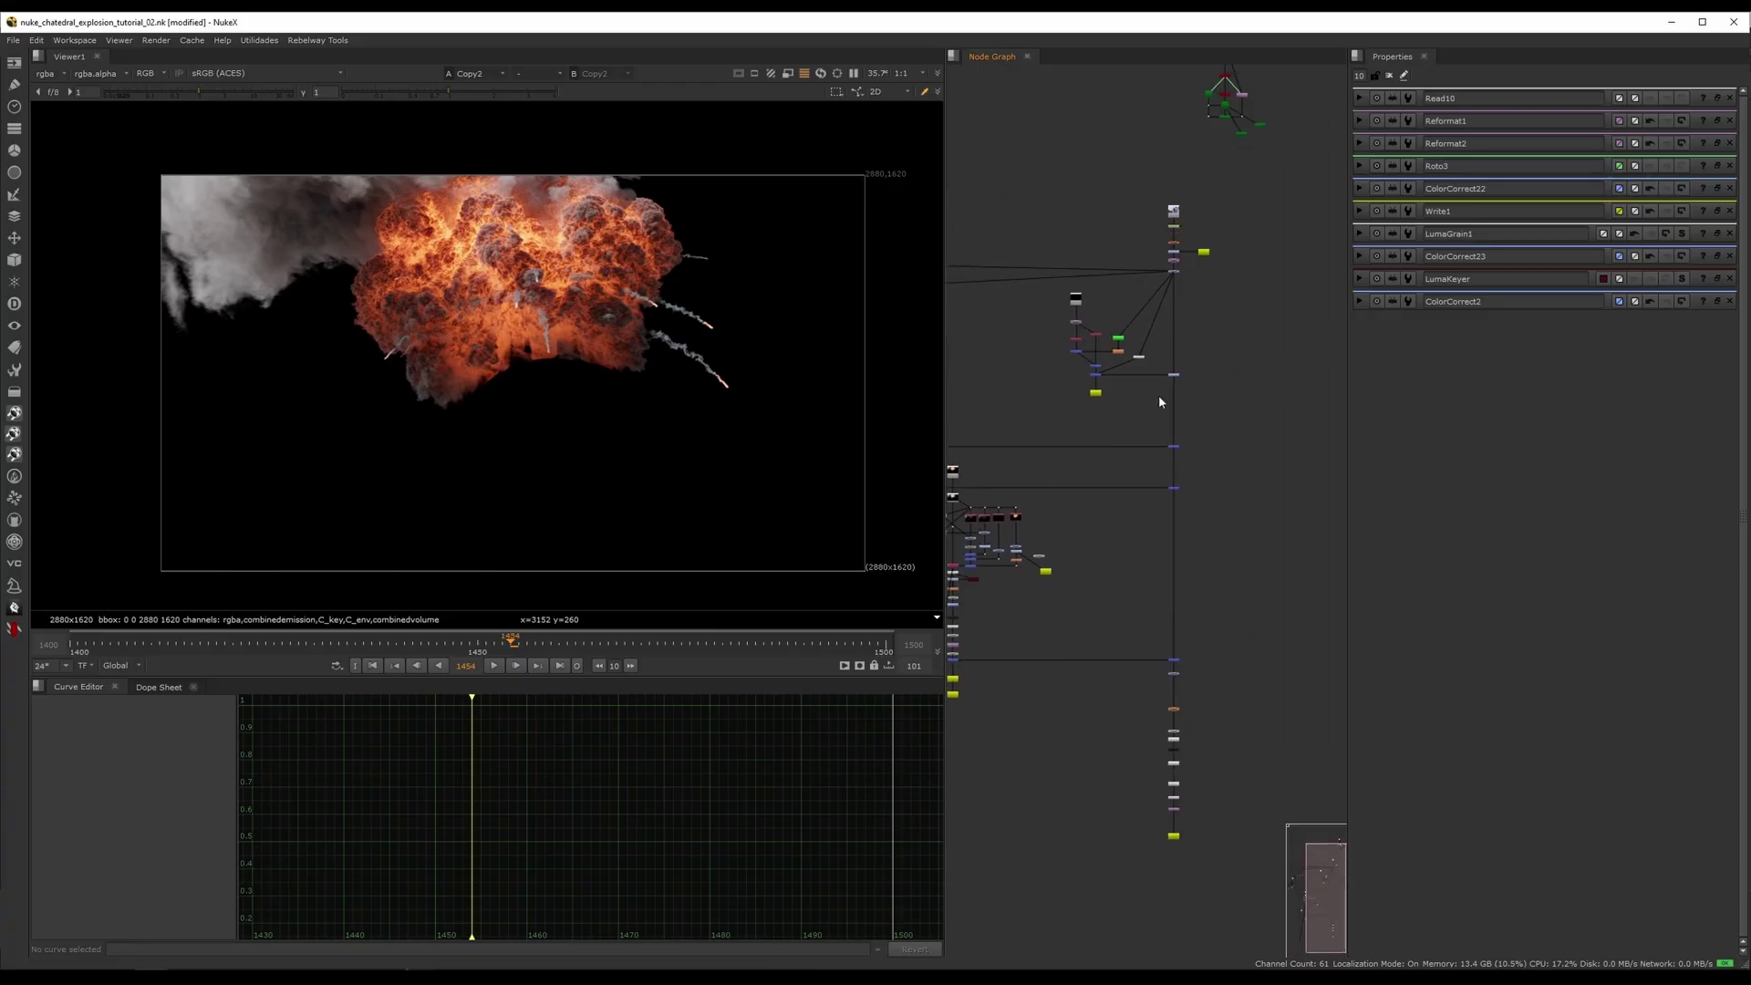
# - Display the cathedral plate from the Read node above the main comp branch in the viewer
pyautogui.moveTo(1211, 219); pyautogui.dragTo(1086, 703, button='middle')
pyautogui.scroll(6, 1194, 392)
pyautogui.scroll(1, 1184, 405)
pyautogui.click(1152, 362)
pyautogui.press('1')
pyautogui.moveTo(1280, 210); pyautogui.dragTo(1231, 249, button='middle')
pyautogui.moveTo(1279, 189); pyautogui.dragTo(1041, 534)
pyautogui.click(1094, 524)
pyautogui.moveTo(1061, 624); pyautogui.dragTo(1157, 381, button='middle')
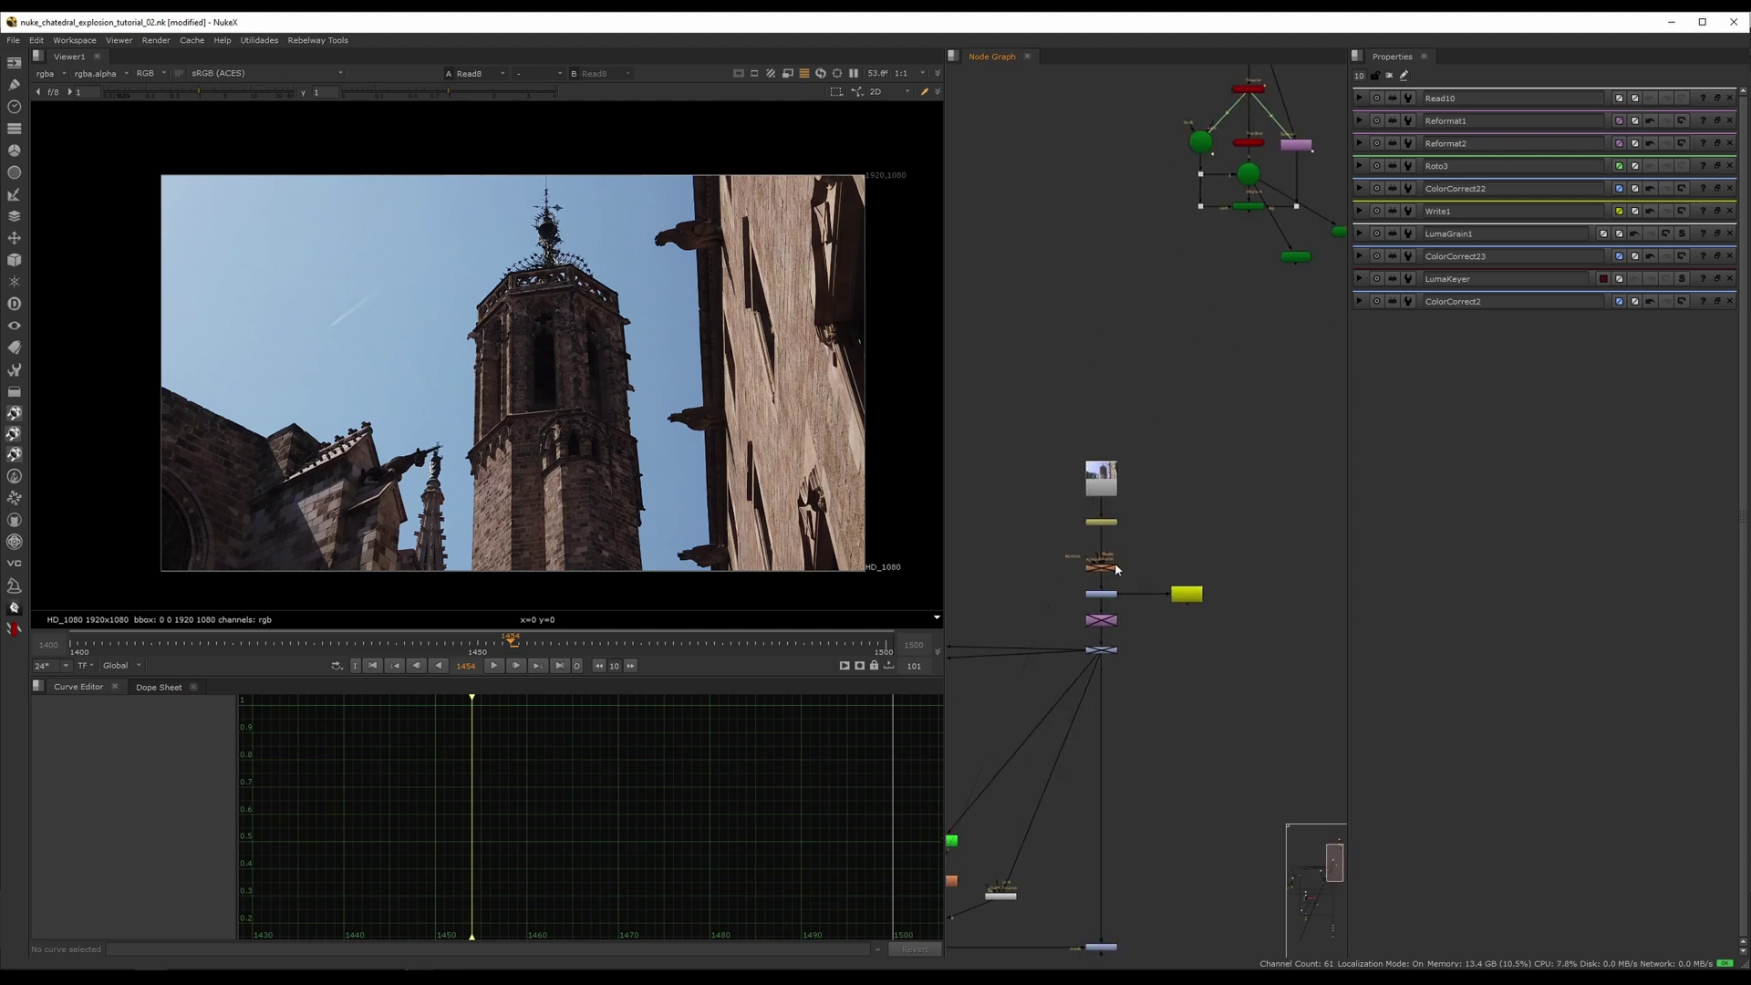
# - Display the cathedral plate after its ColorCorrect13 grade in the viewer
pyautogui.scroll(4, 1046, 558)
pyautogui.moveTo(1086, 538); pyautogui.dragTo(1068, 446, button='middle')
pyautogui.scroll(2, 1208, 449)
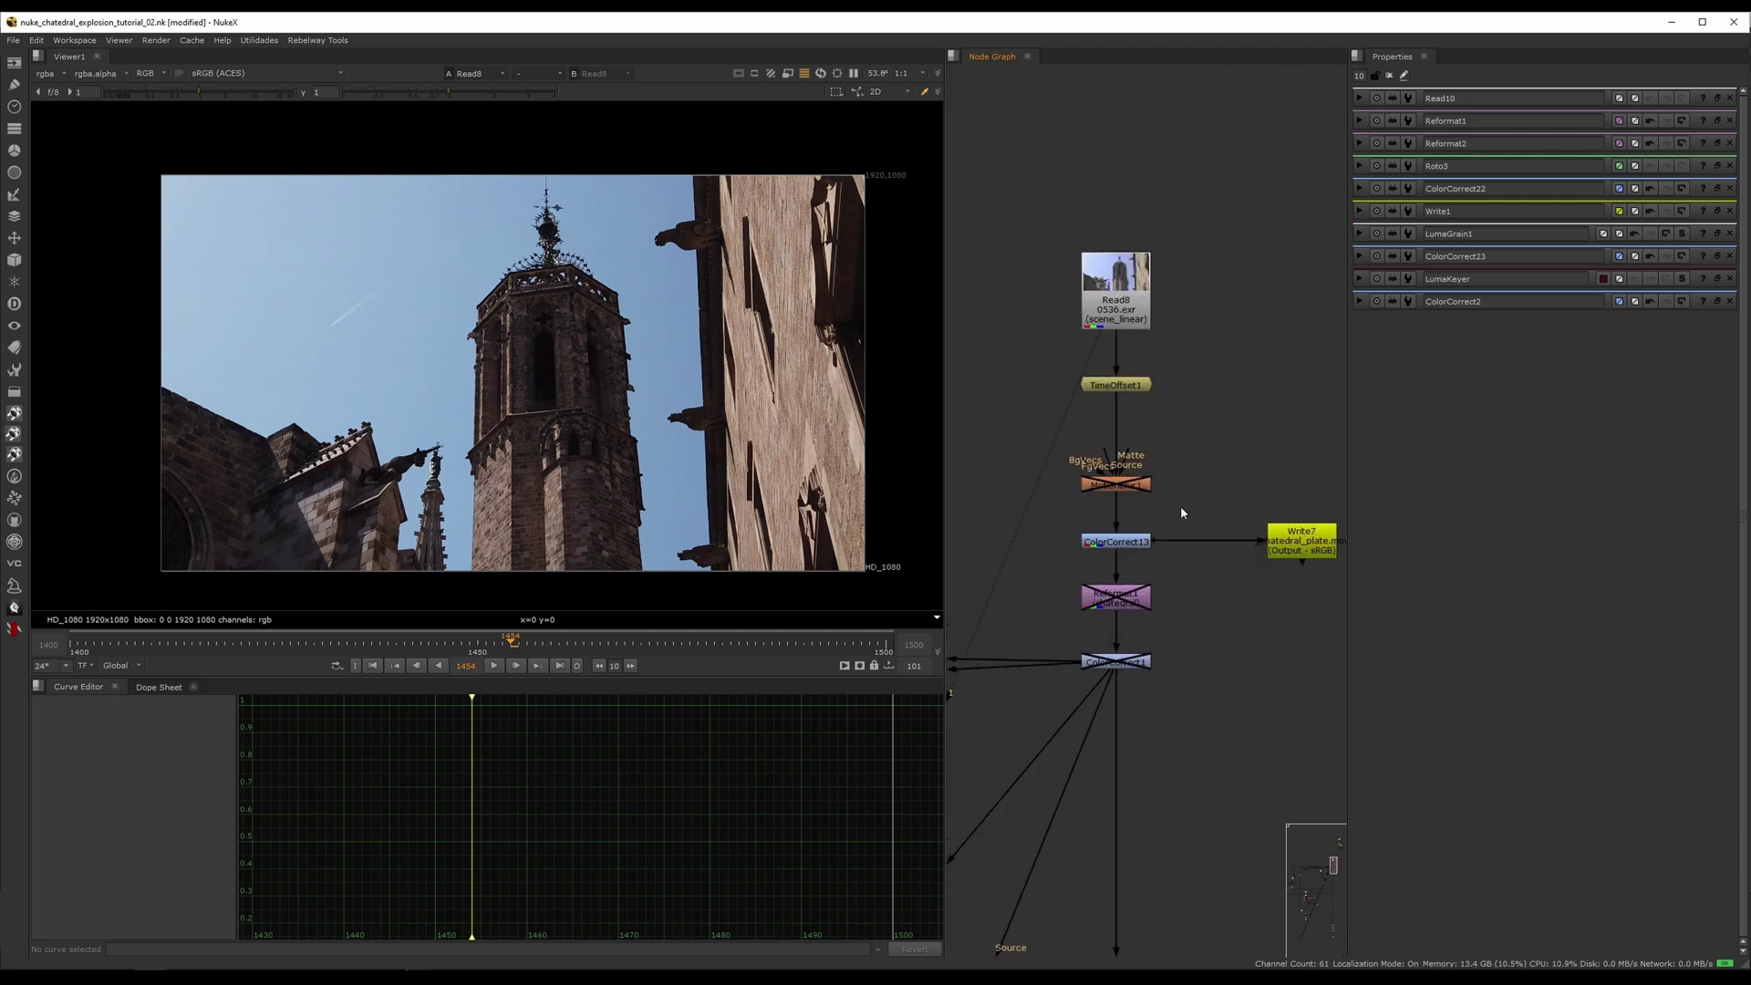
pyautogui.press('1')
pyautogui.click(1158, 638)
pyautogui.moveTo(1158, 644); pyautogui.dragTo(1176, 488, button='middle')
pyautogui.scroll(-7, 1184, 500)
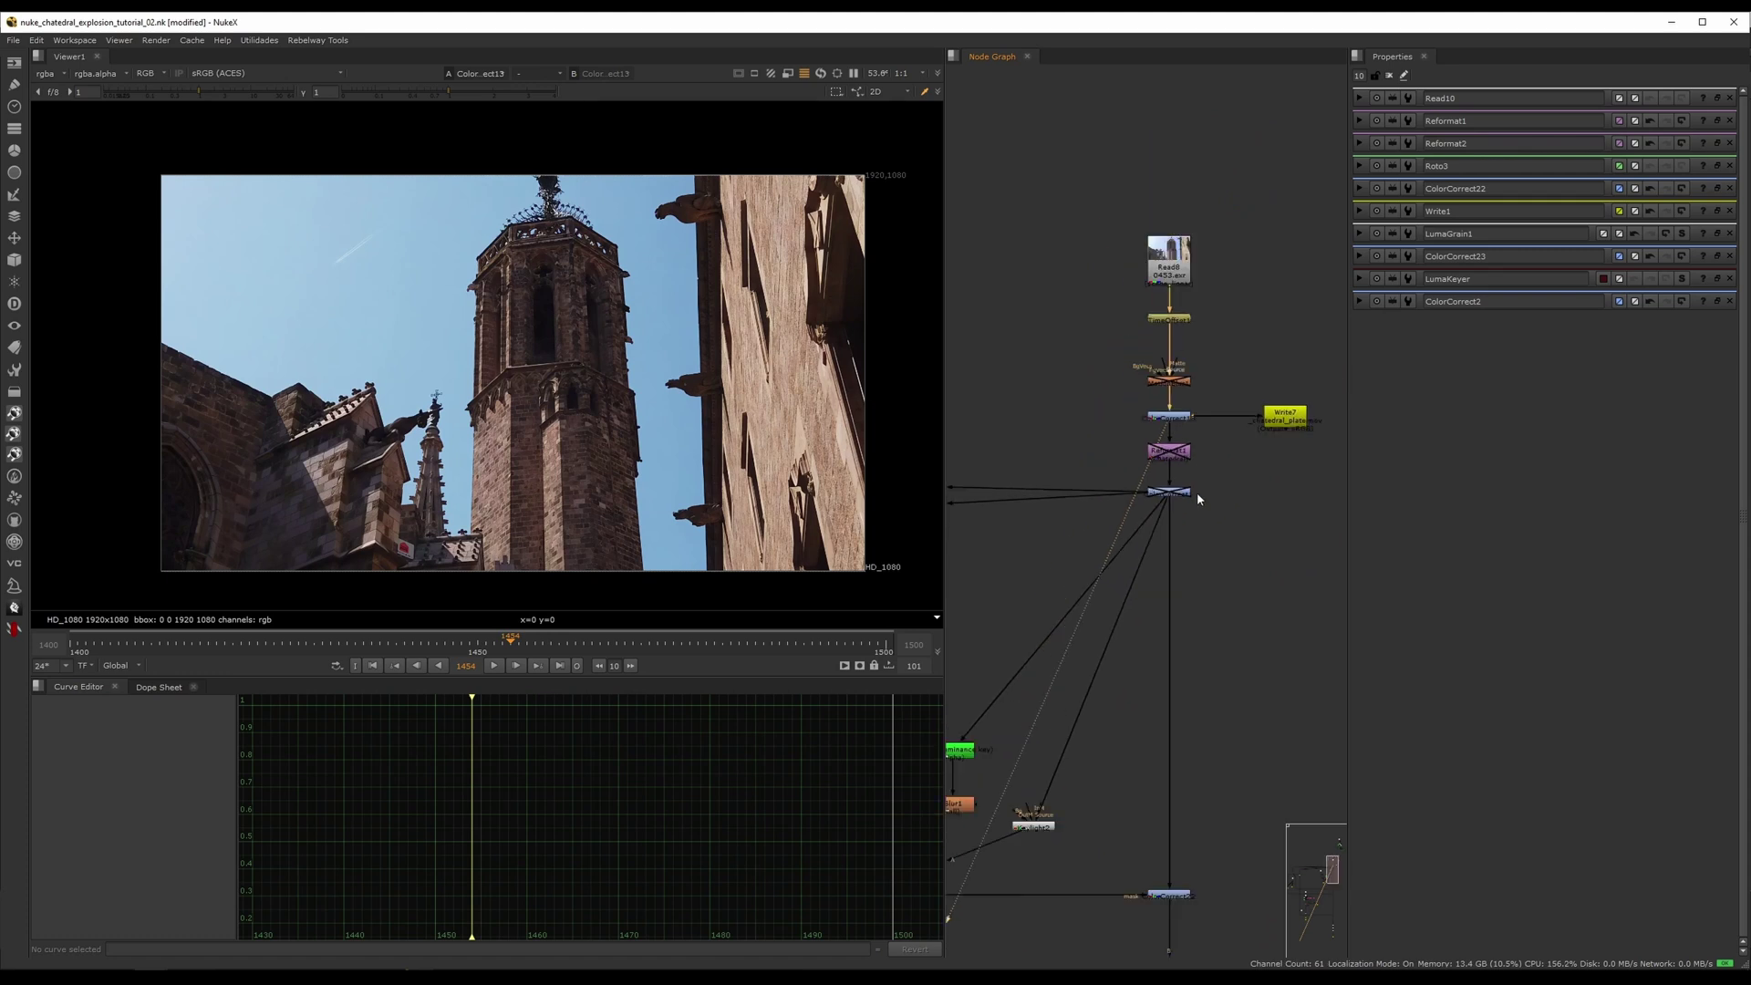
# - Display the Read10 shadow render, check its holdout_shadow_key layer, and return the viewer to the rgba layer
pyautogui.scroll(3, 1167, 519)
pyautogui.moveTo(1061, 483); pyautogui.dragTo(1097, 461, button='middle')
pyautogui.scroll(2, 1100, 452)
pyautogui.click(1065, 460)
pyautogui.press('1')
pyautogui.click(1070, 480)
pyautogui.click(48, 73)
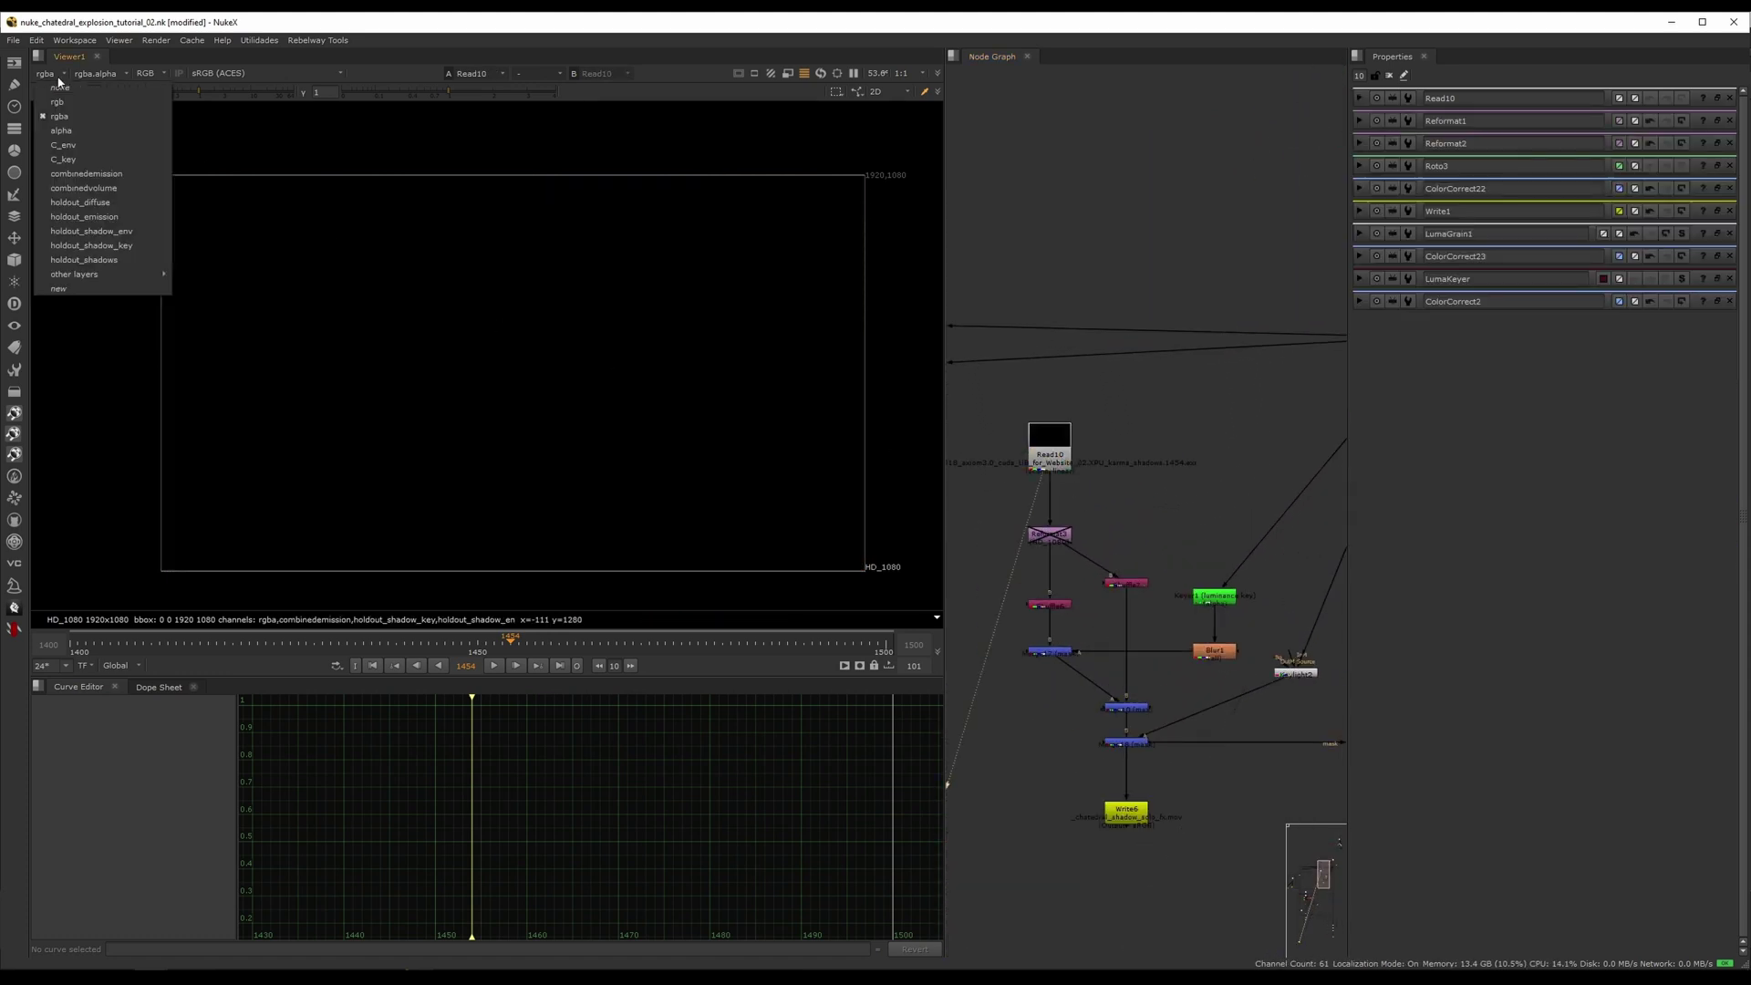
pyautogui.click(120, 246)
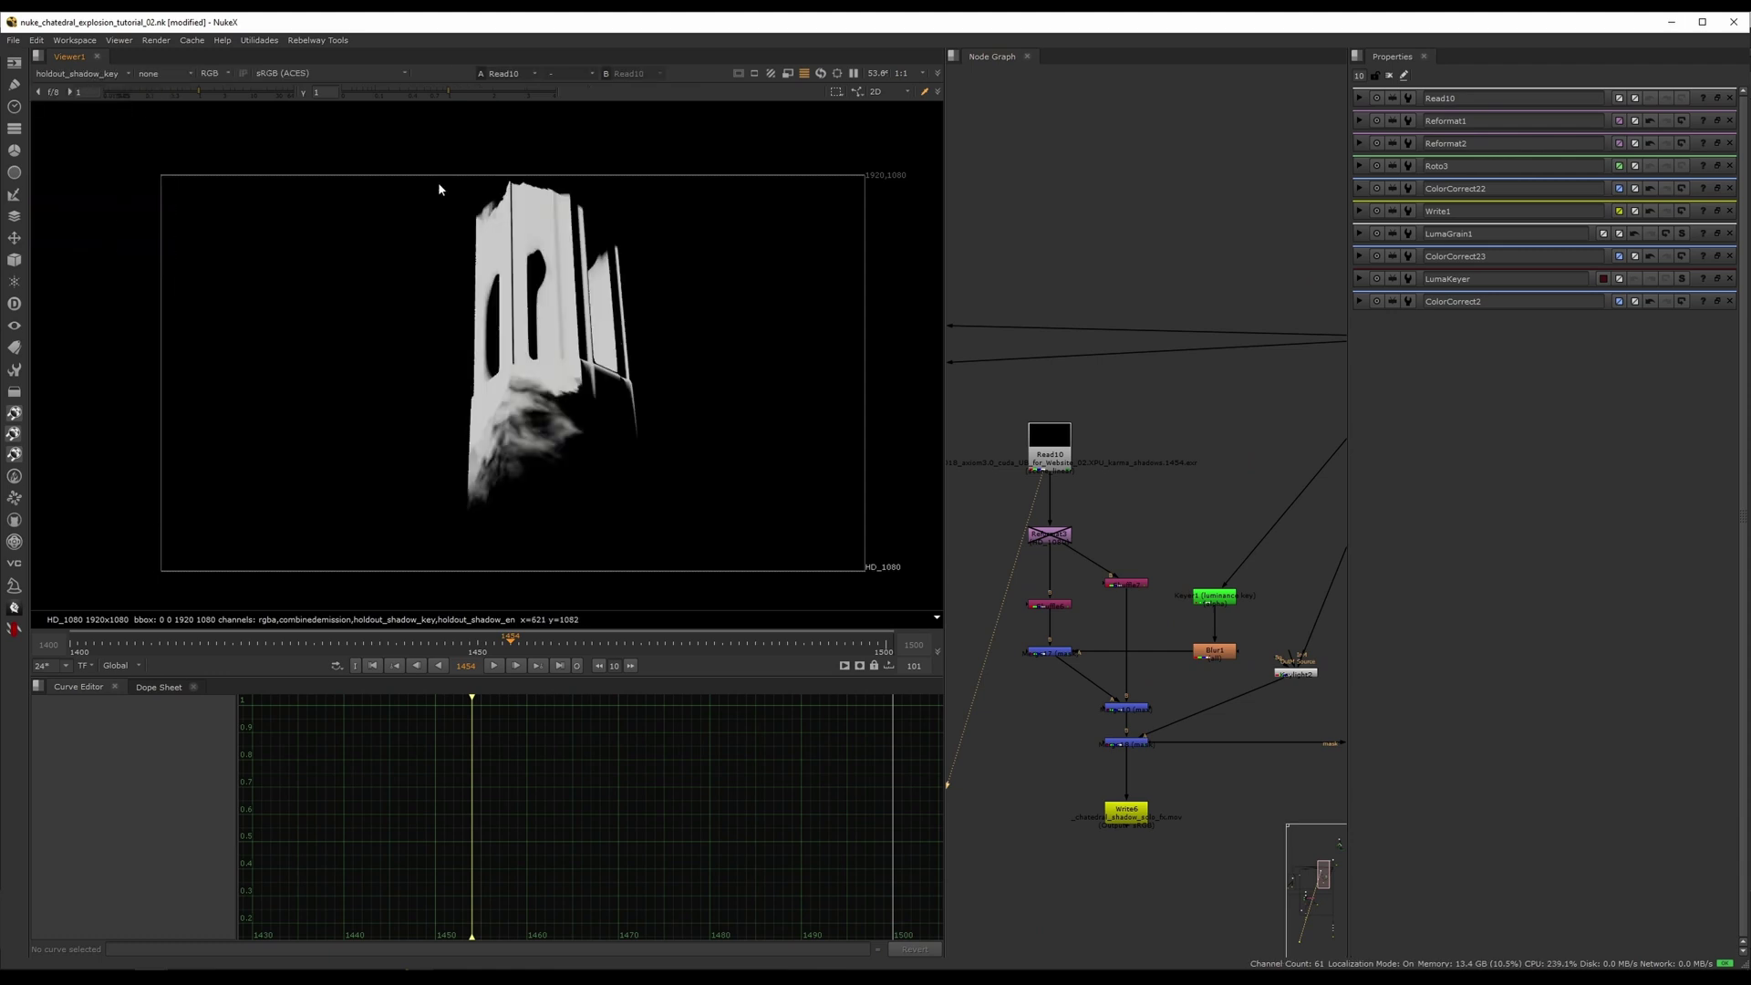
pyautogui.click(81, 73)
pyautogui.click(55, 141)
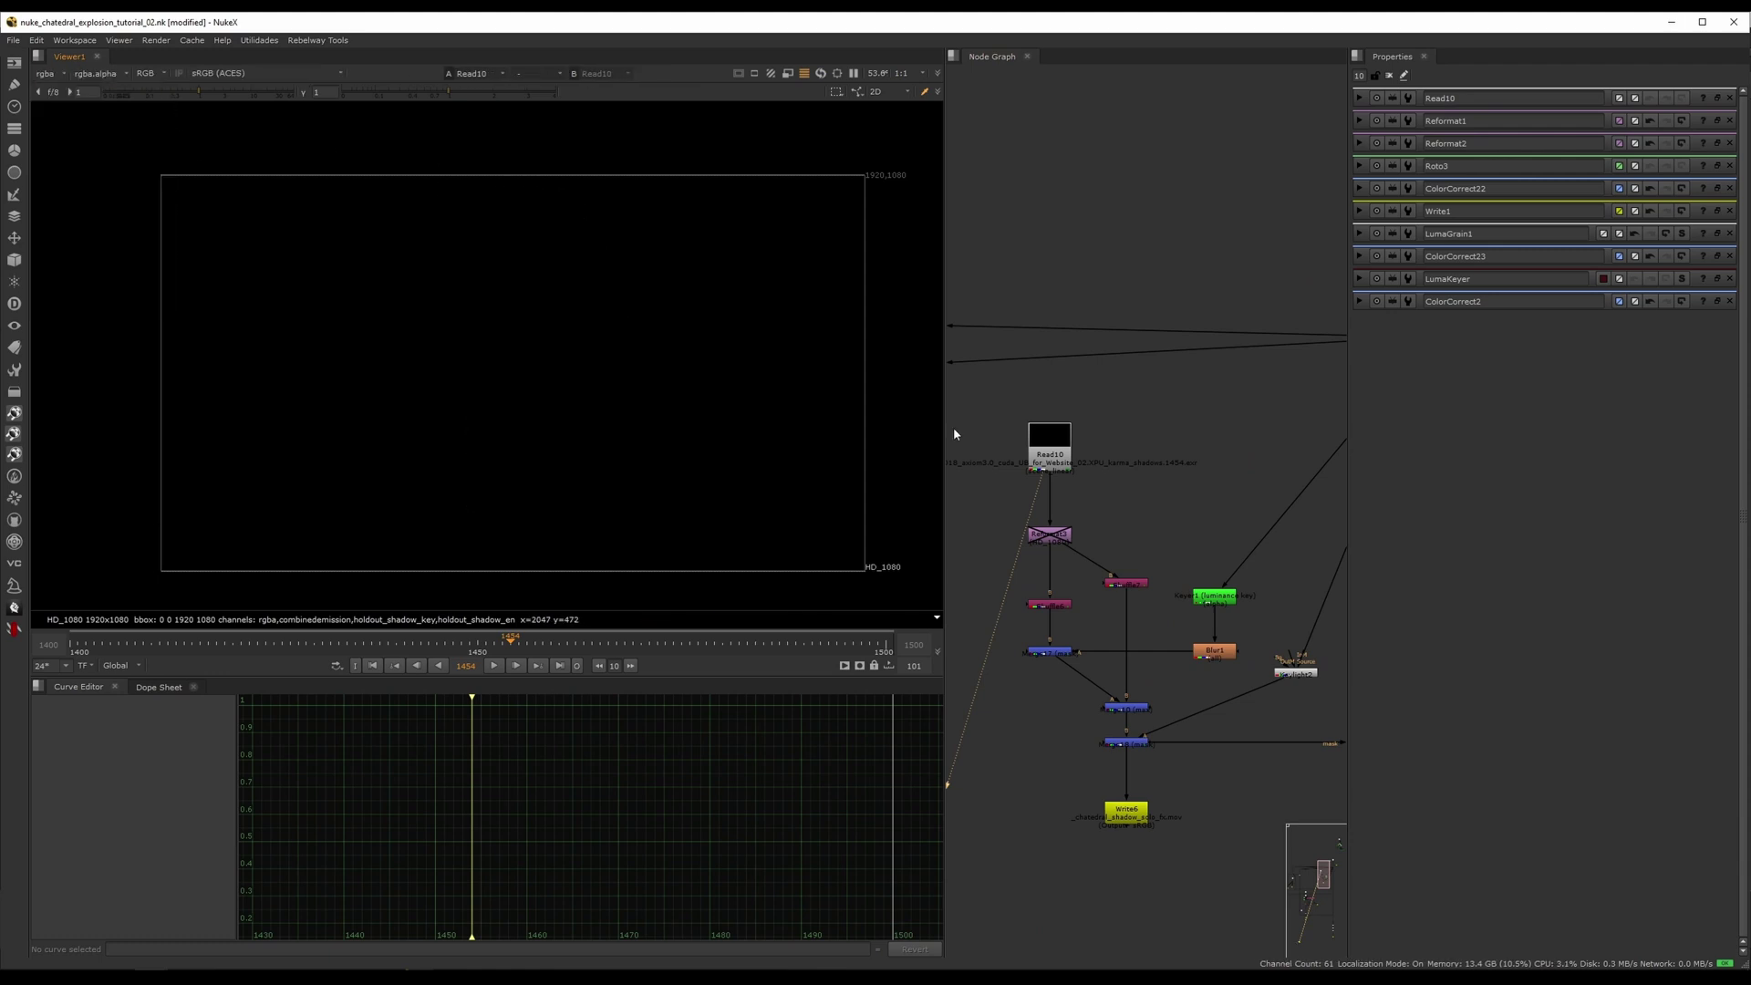
# - Compare the shadow passes extracted by Shuffle6 and Shuffle7 in the viewer
pyautogui.scroll(3, 1094, 547)
pyautogui.click(1036, 562)
pyautogui.press('1')
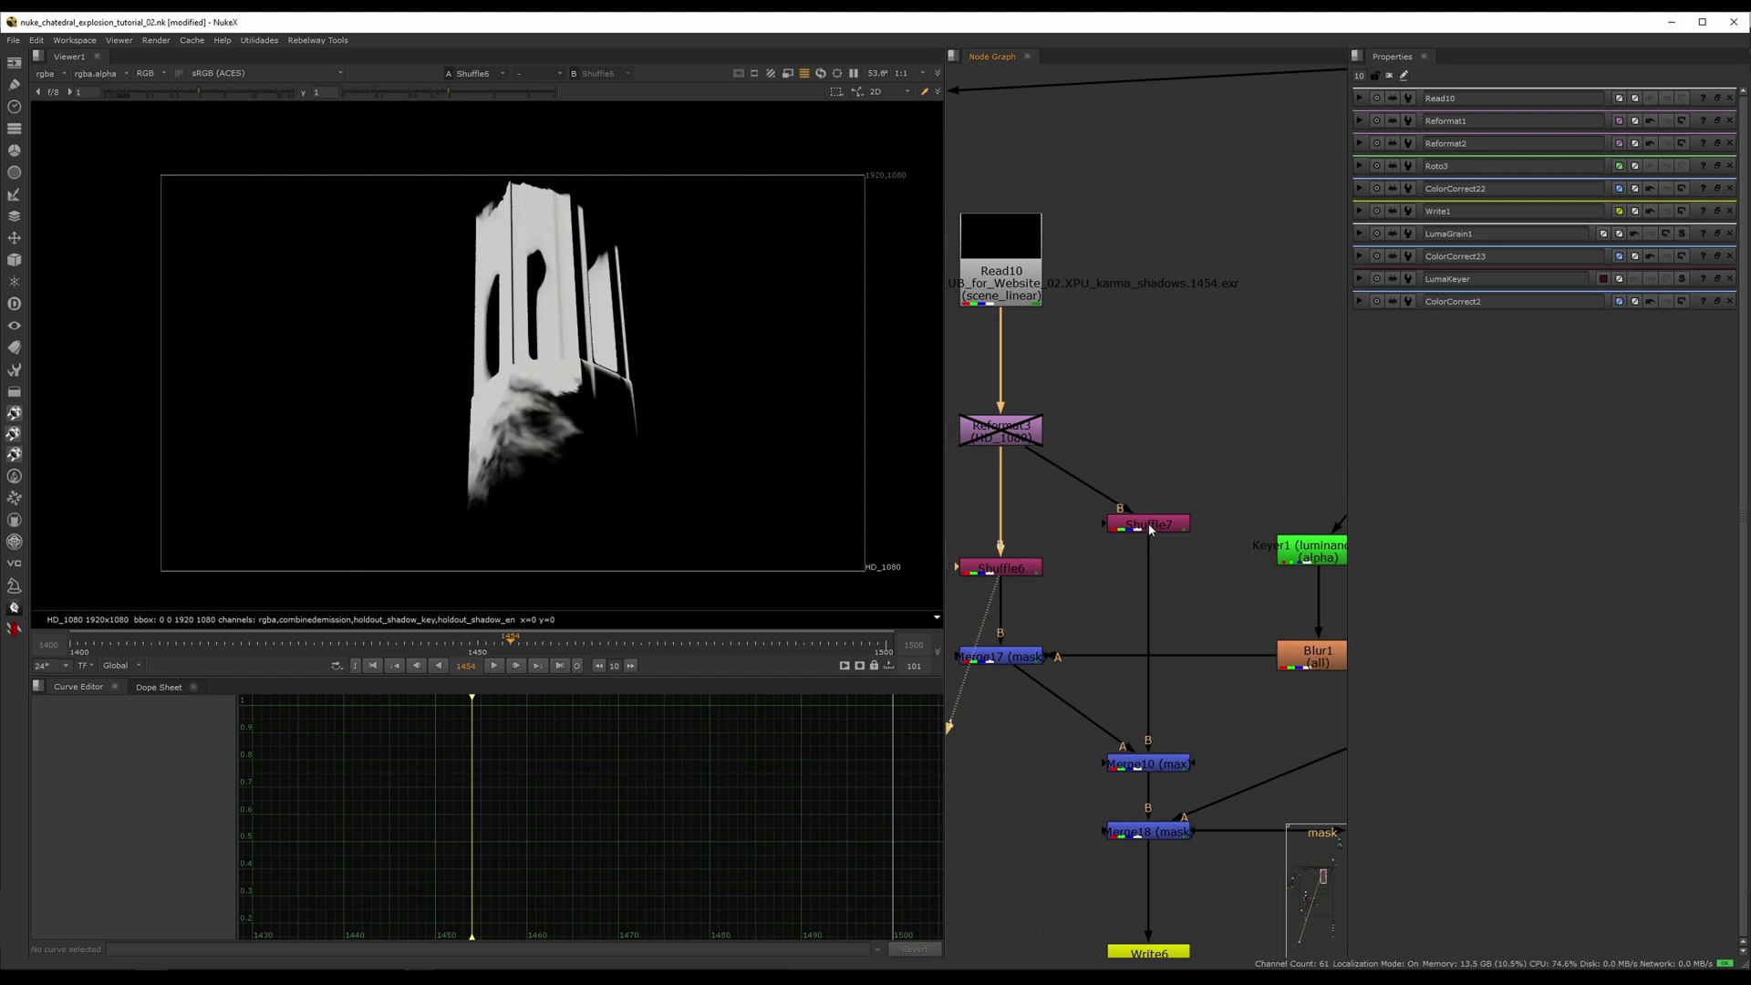
pyautogui.click(1151, 528)
pyautogui.press('1')
pyautogui.doubleClick(1152, 527)
pyautogui.moveTo(1000, 568); pyautogui.dragTo(1001, 529)
pyautogui.press('1')
pyautogui.click(1148, 536)
pyautogui.click(1148, 532)
pyautogui.press('1')
# - Display the output of Merge17, where the Shuffle6 shadow is masked by the luminance key
pyautogui.click(1077, 610)
pyautogui.click(1003, 656)
pyautogui.press('1')
pyautogui.click(1069, 612)
pyautogui.moveTo(1077, 611); pyautogui.dragTo(1036, 539, button='middle')
pyautogui.scroll(-1, 1068, 602)
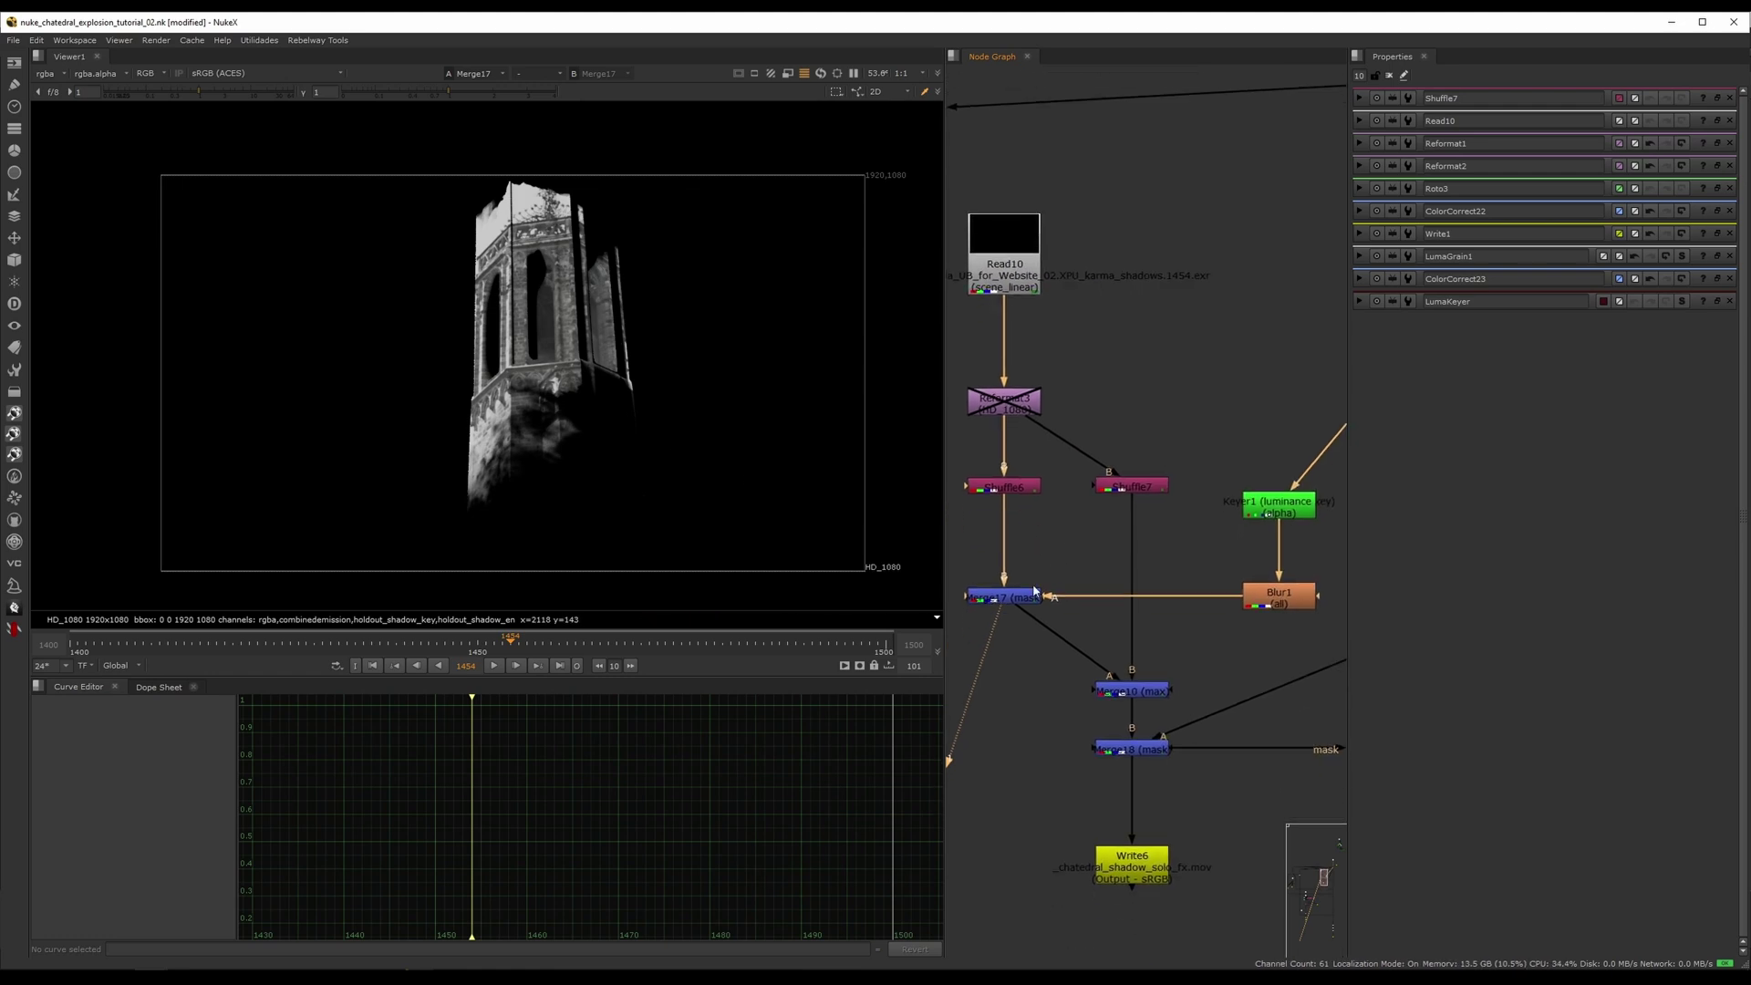
# - Display the color-corrected cathedral plate that feeds the luminance keyer and examine the tower
pyautogui.moveTo(1195, 623); pyautogui.dragTo(1154, 614, button='middle')
pyautogui.moveTo(1288, 502); pyautogui.dragTo(1047, 663, button='middle')
pyautogui.moveTo(1064, 603); pyautogui.dragTo(1091, 592, button='middle')
pyautogui.moveTo(1222, 468); pyautogui.dragTo(1092, 592, button='middle')
pyautogui.click(1250, 332)
pyautogui.press('1')
pyautogui.moveTo(992, 635); pyautogui.dragTo(1131, 495, button='middle')
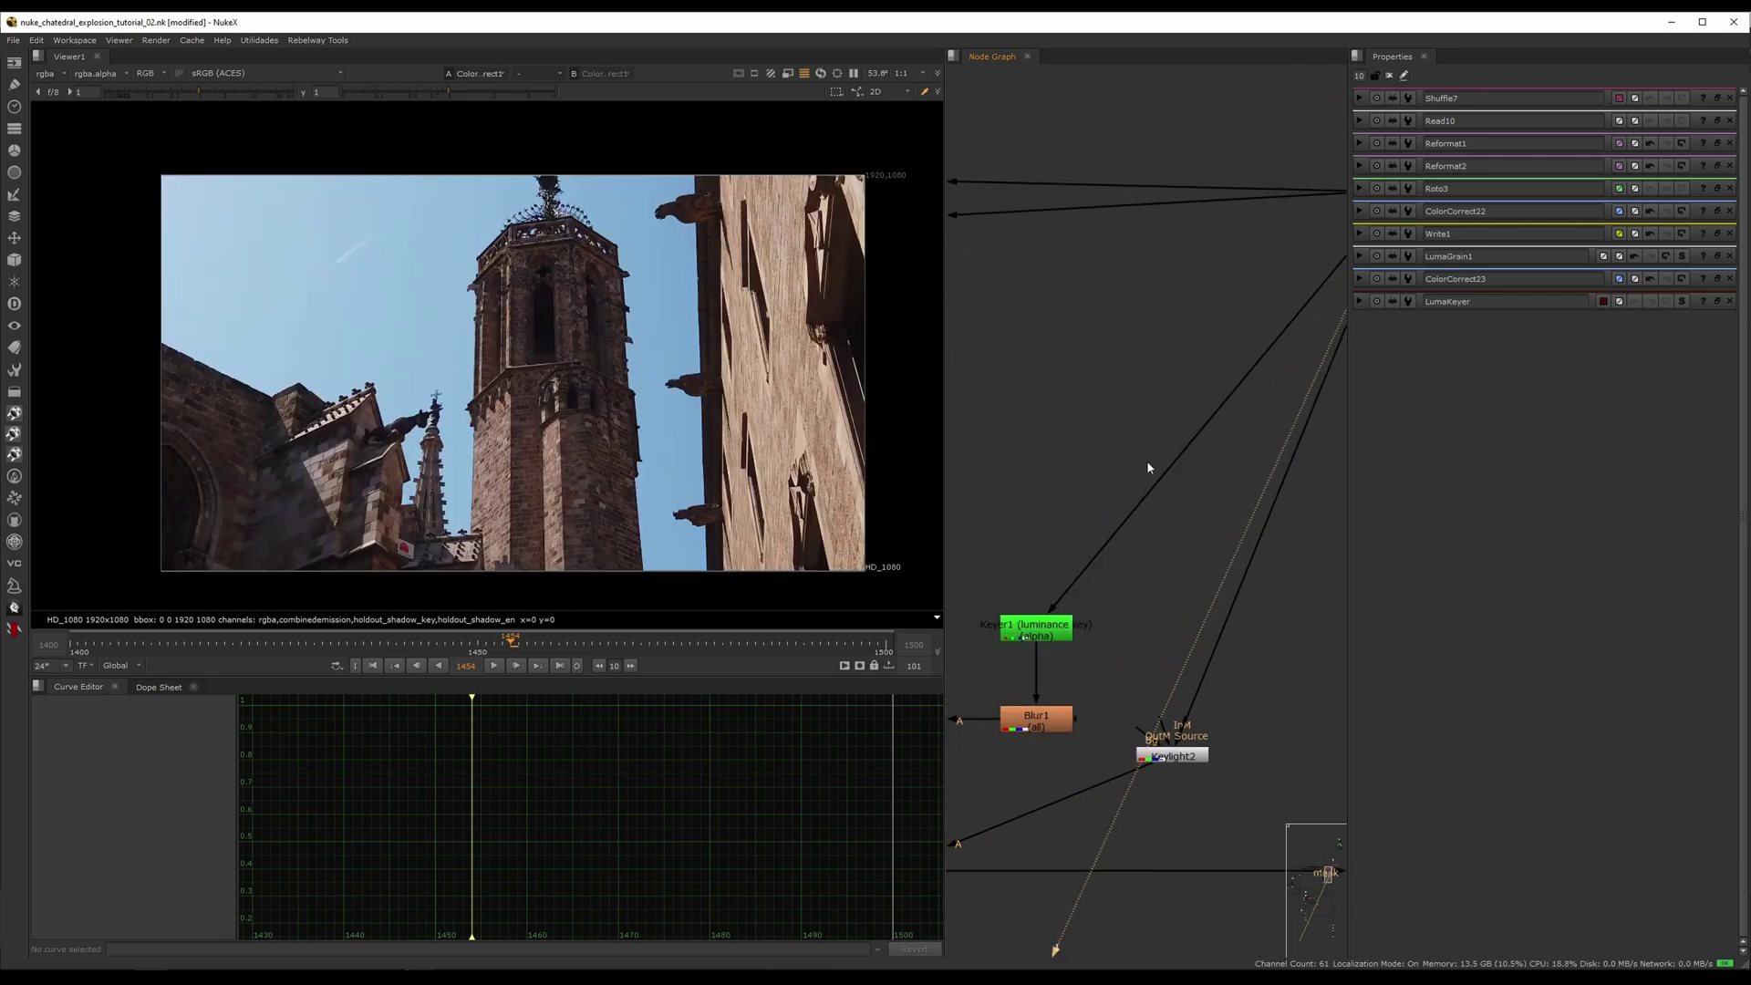
pyautogui.moveTo(556, 387); pyautogui.dragTo(511, 378, button='middle')
pyautogui.scroll(3, 526, 385)
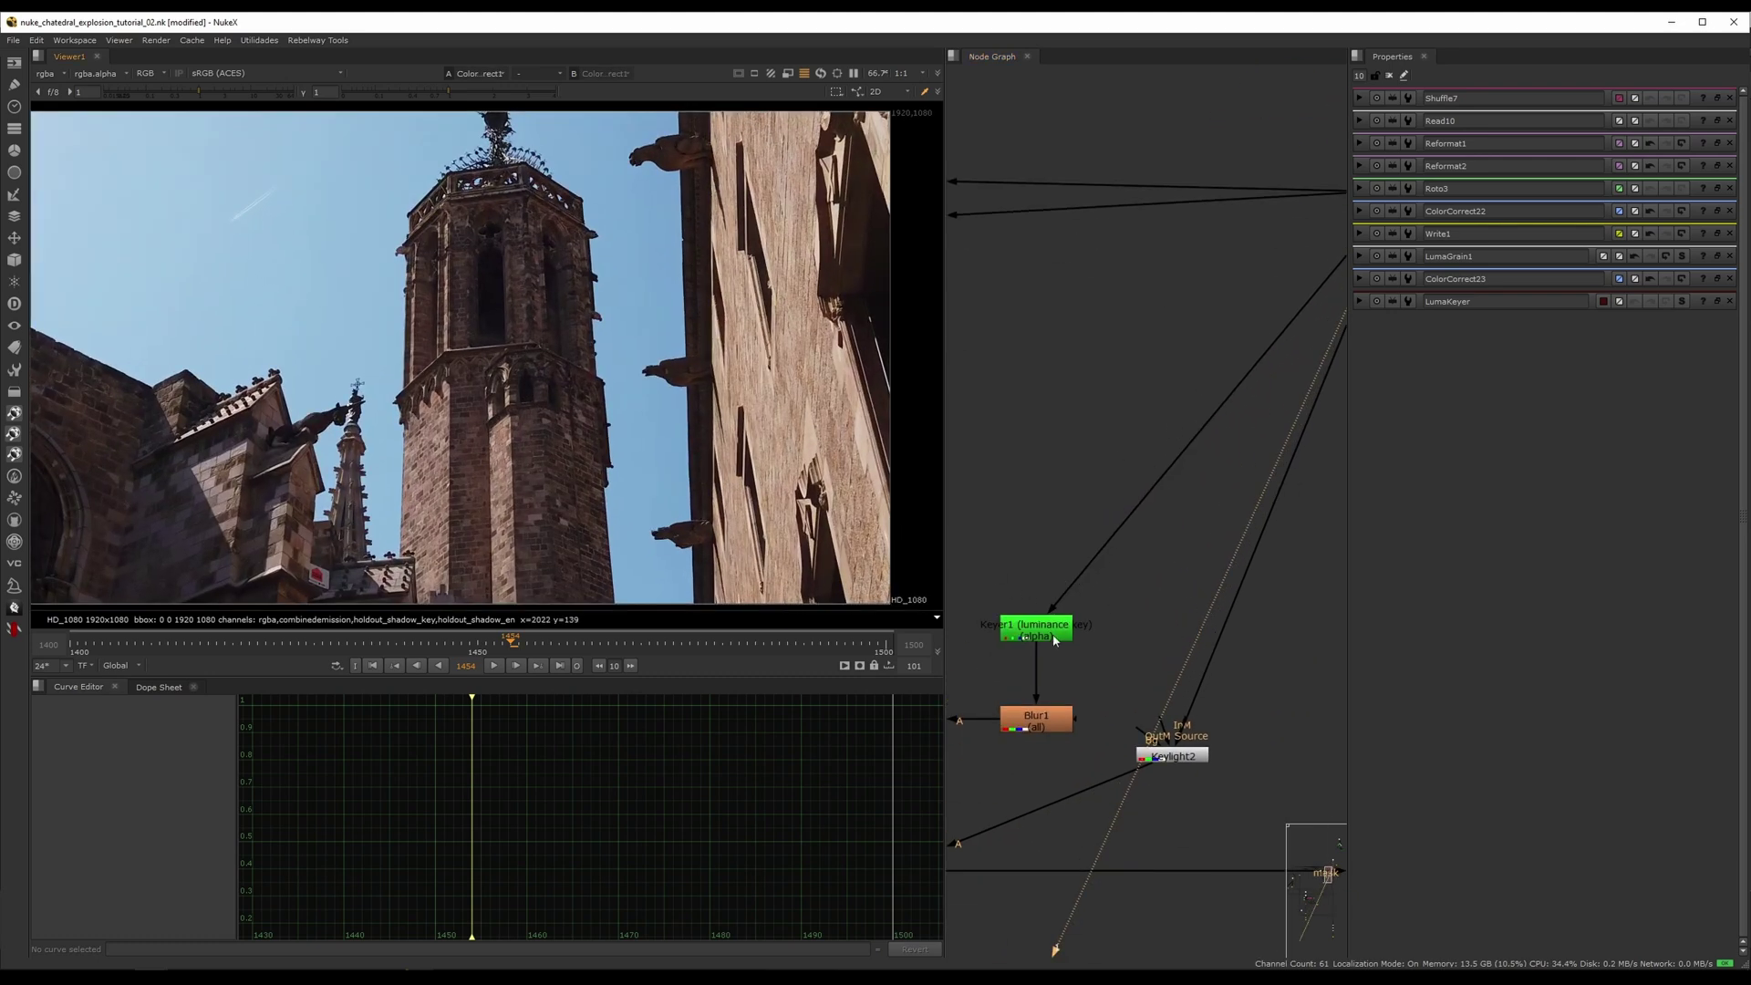
# - Display the alpha channel of the Keyer1 luminance key and examine the tower's matte
pyautogui.click(1047, 635)
pyautogui.press('1')
pyautogui.moveTo(1060, 670); pyautogui.dragTo(1132, 615, button='middle')
pyautogui.press('a')
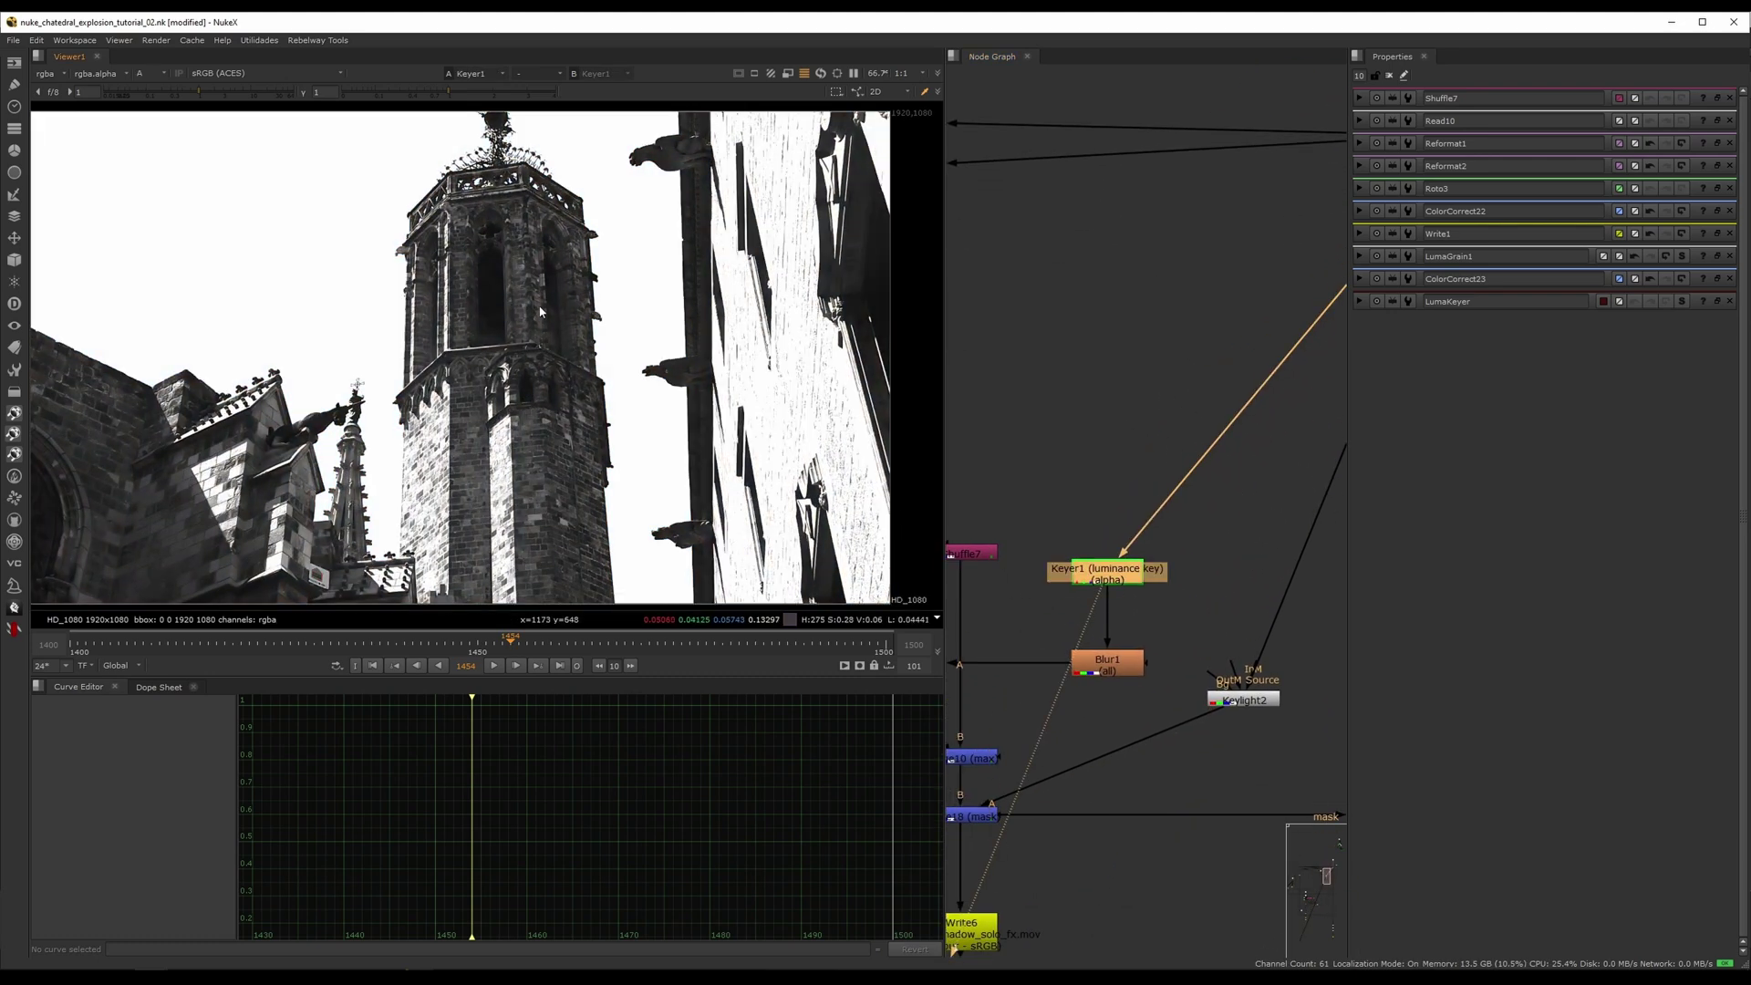
pyautogui.scroll(-5, 466, 379)
pyautogui.scroll(4, 467, 379)
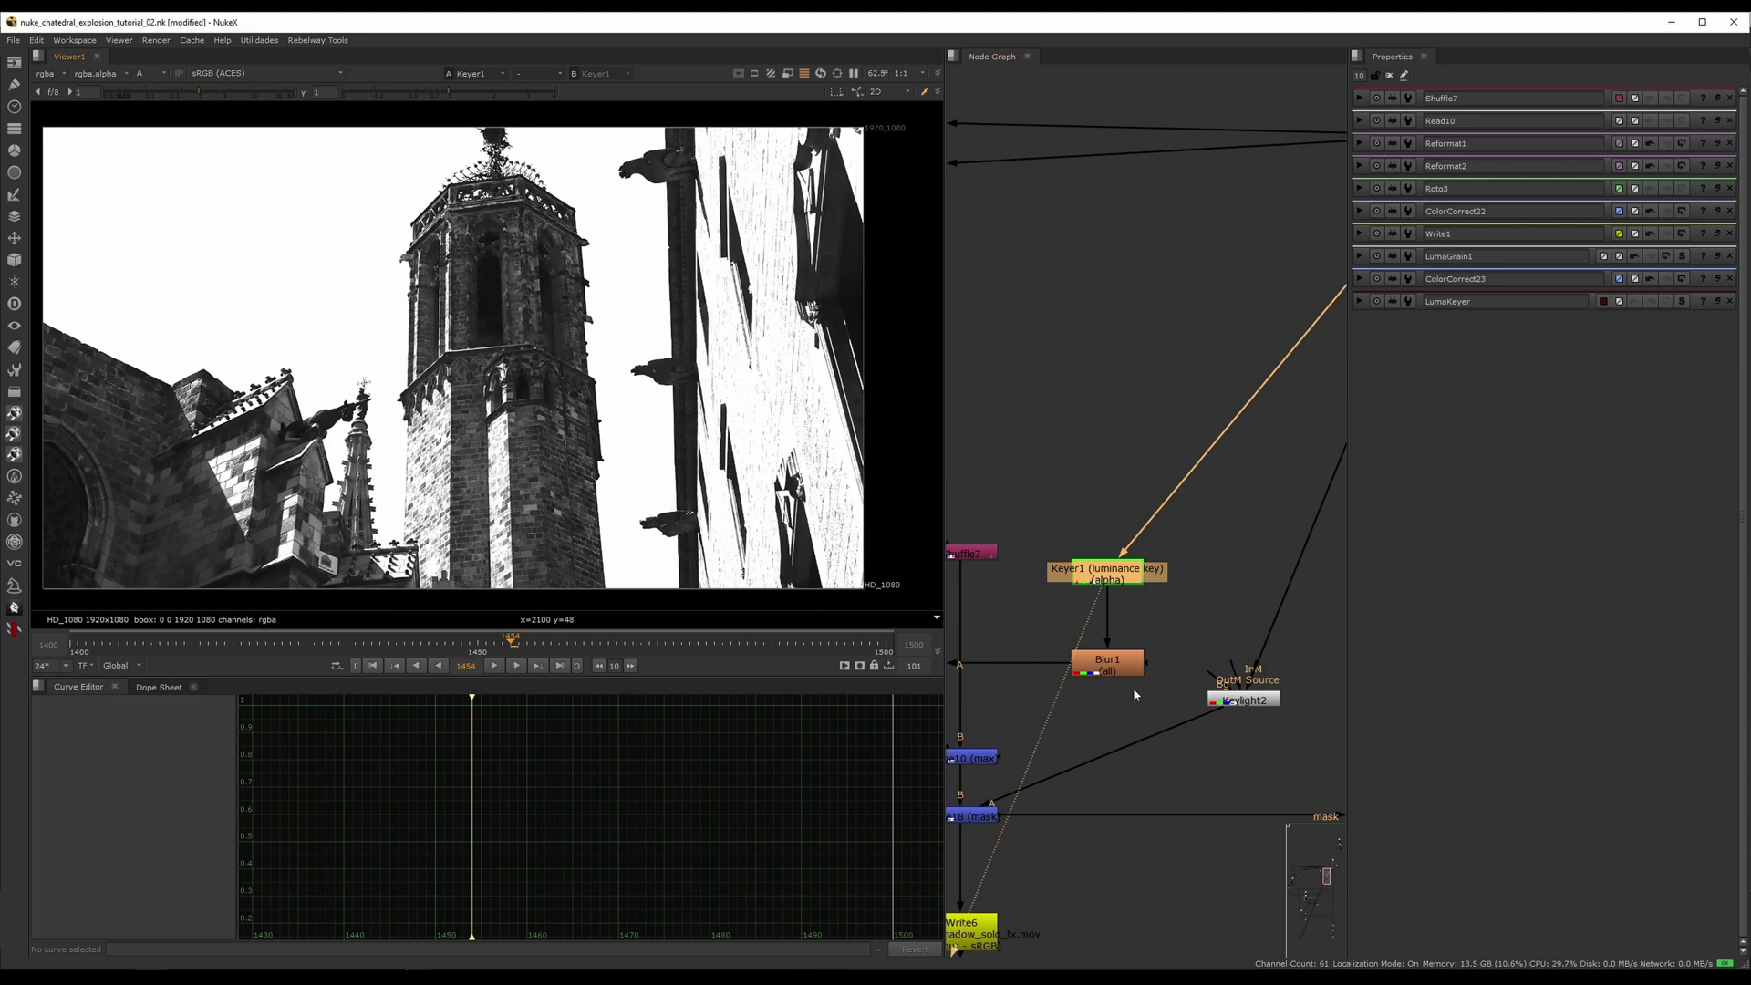
# - Display the luminance matte after the Blur1 node
pyautogui.click(1126, 670)
pyautogui.press('1')
pyautogui.moveTo(1166, 618); pyautogui.dragTo(1307, 539, button='middle')
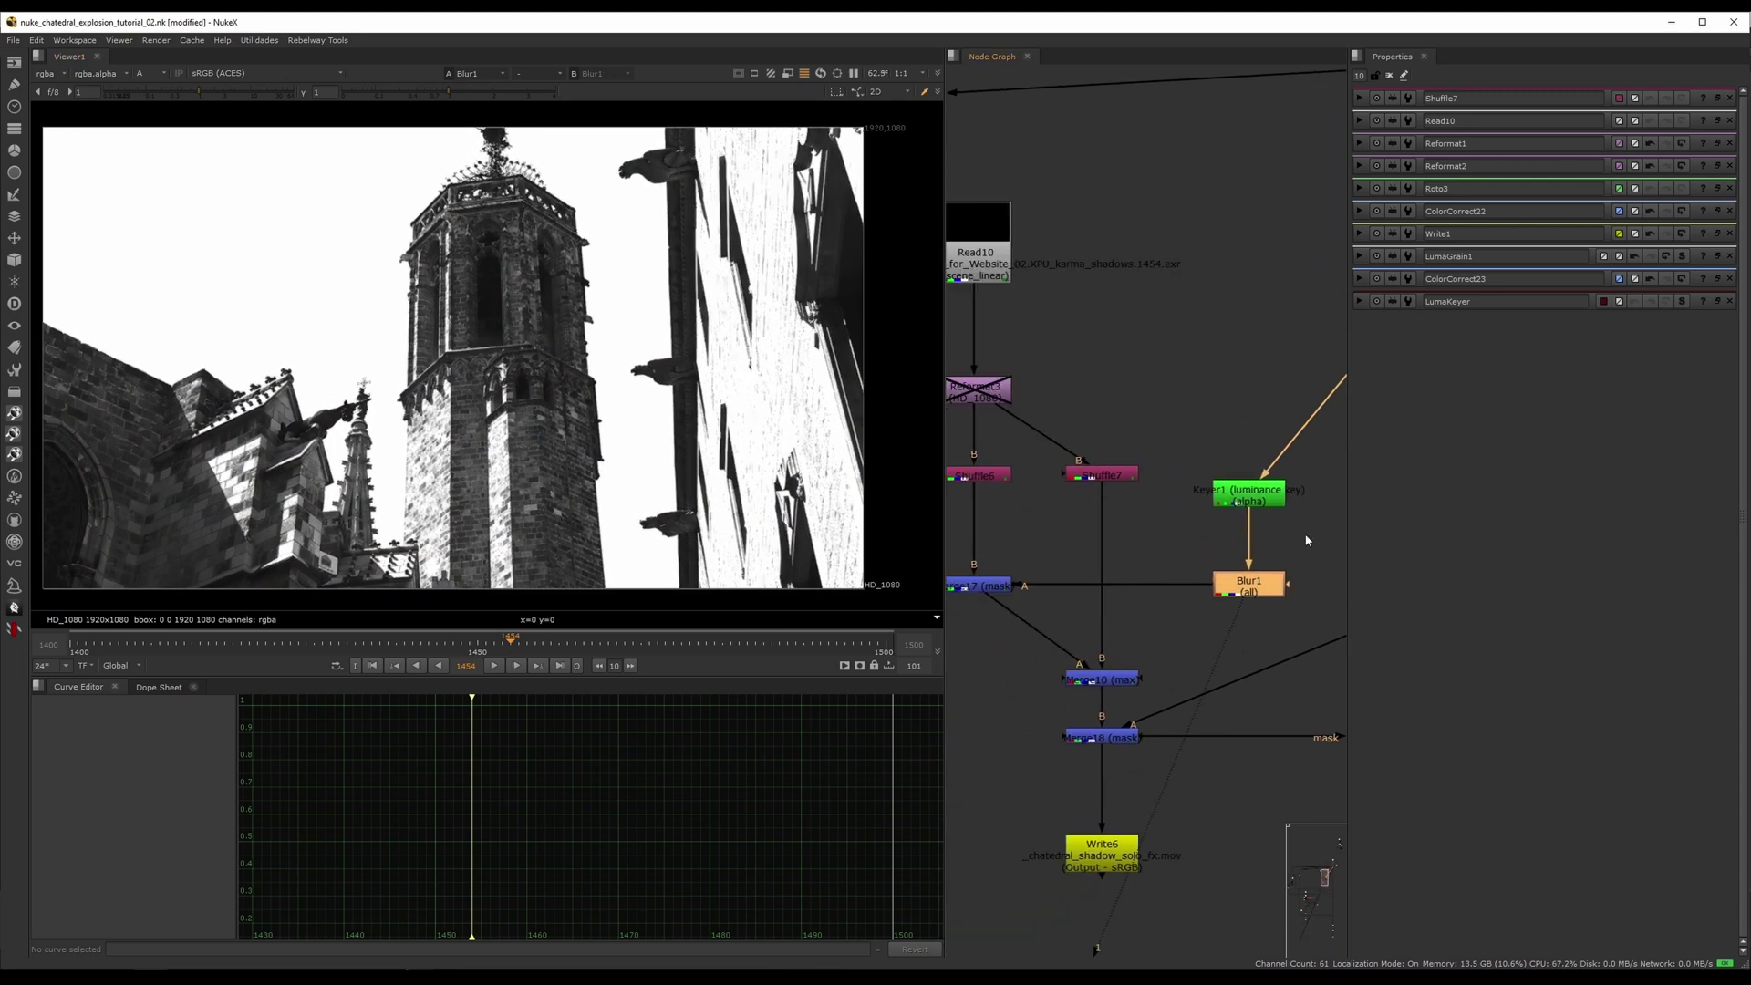
# - Compare the multiply operation with mask on Merge17, keep mask, and inspect the masked tower shadow up close
pyautogui.doubleClick(980, 588)
pyautogui.press('1')
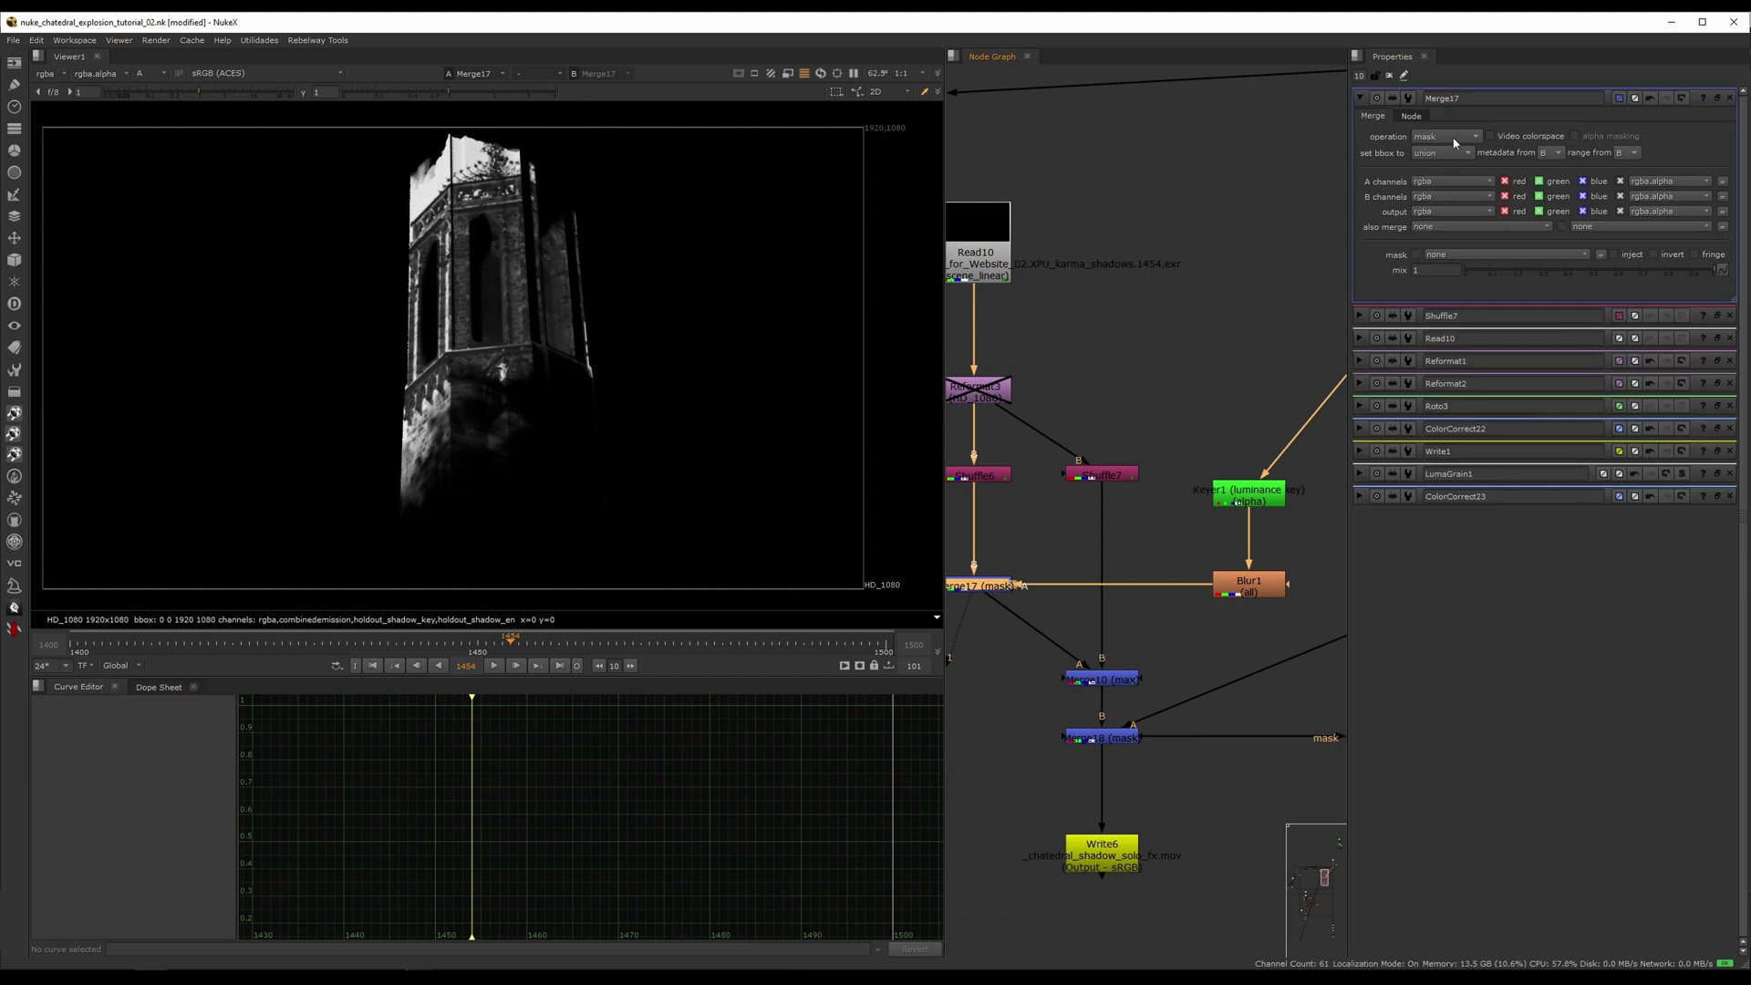
pyautogui.click(1457, 139)
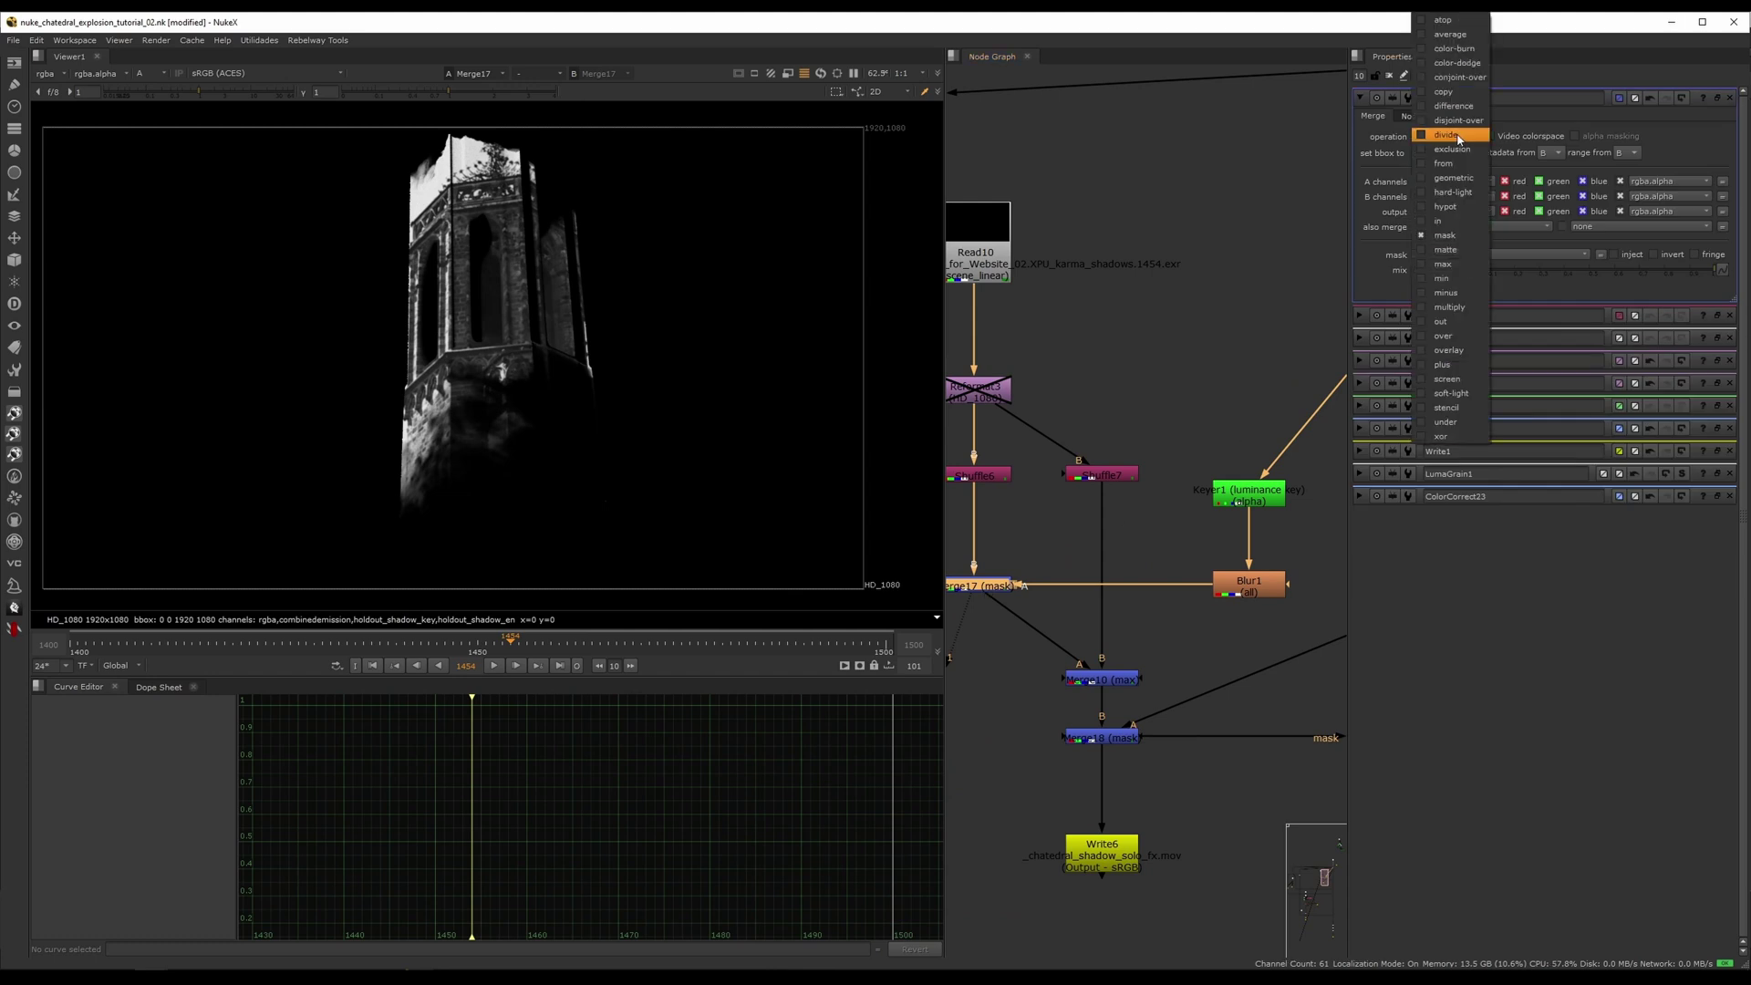
pyautogui.click(1455, 309)
pyautogui.moveTo(565, 398); pyautogui.dragTo(551, 395, button='middle')
pyautogui.click(1446, 136)
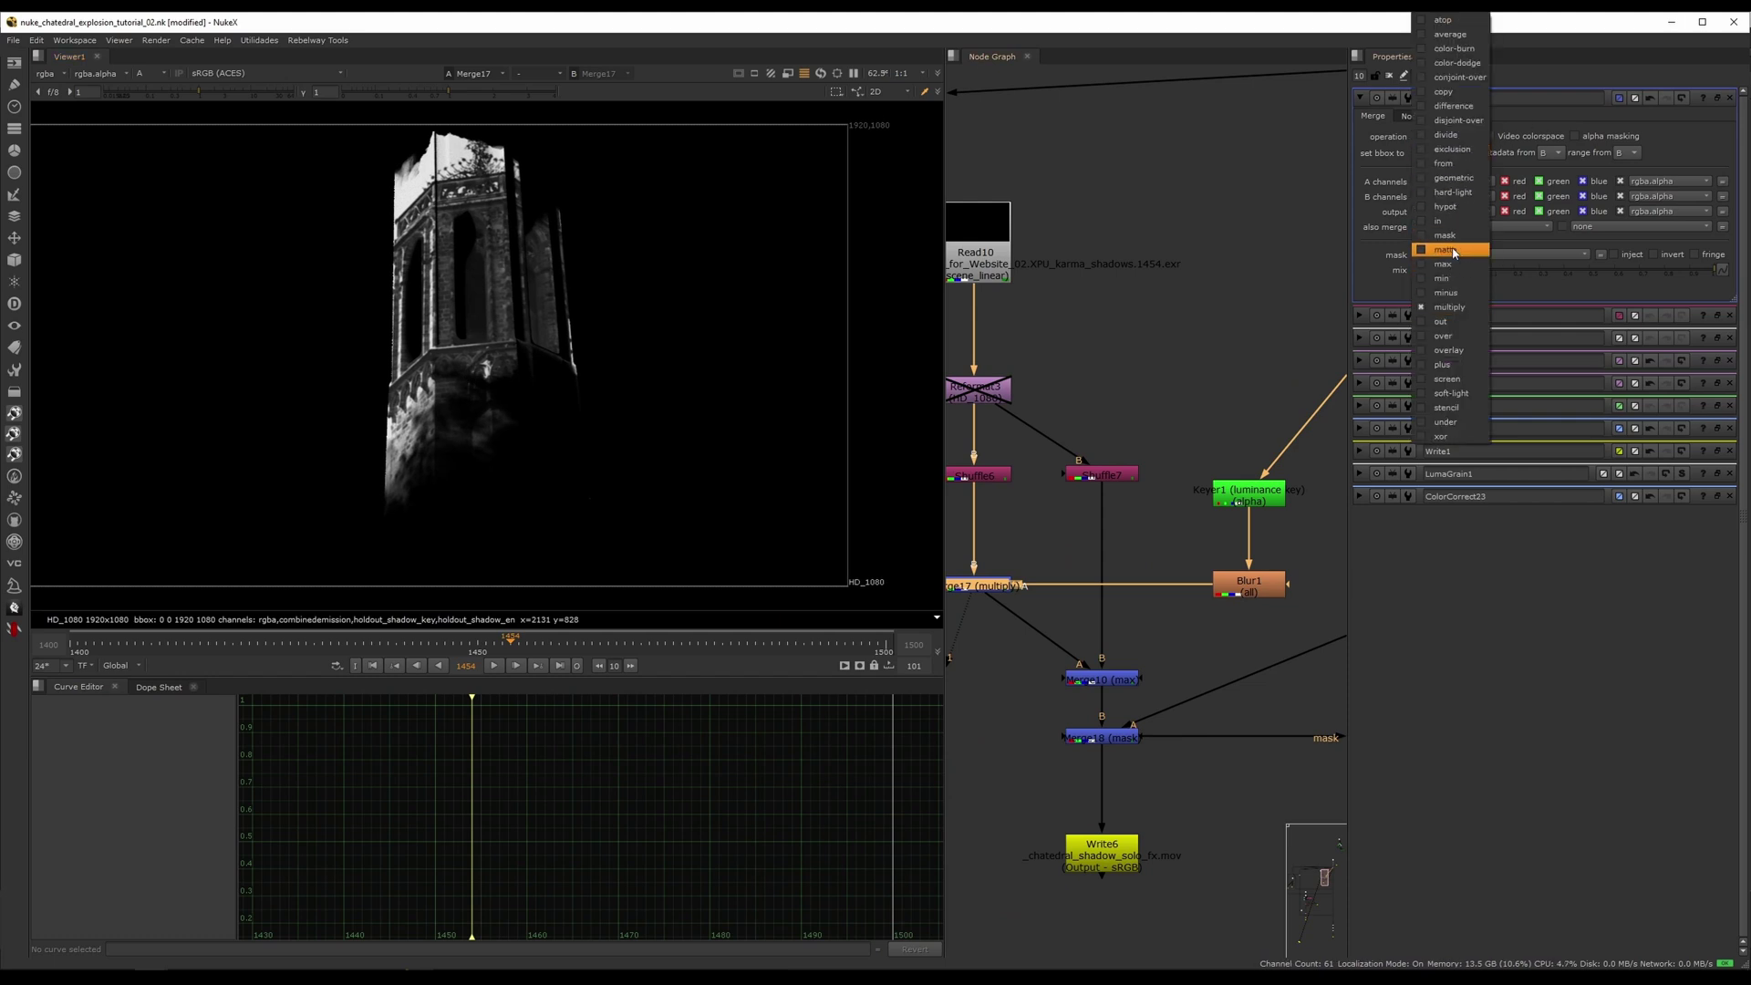
pyautogui.click(1449, 235)
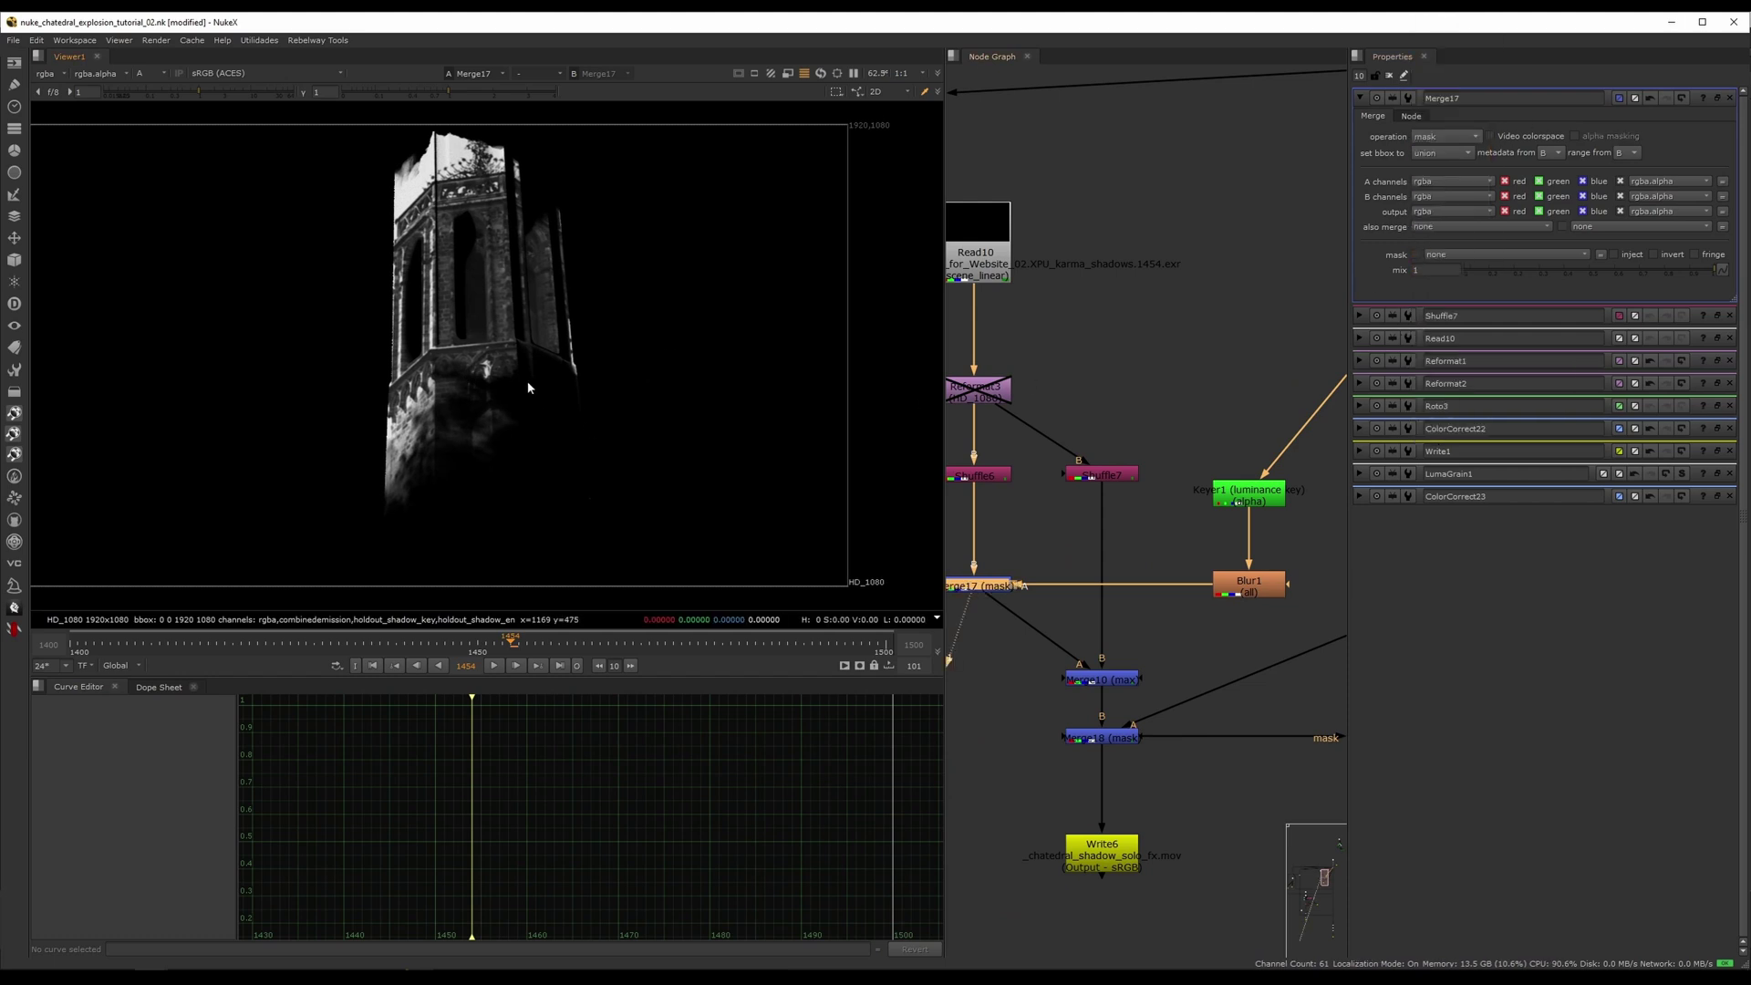
pyautogui.scroll(5, 527, 381)
pyautogui.moveTo(505, 467); pyautogui.dragTo(501, 401, button='middle')
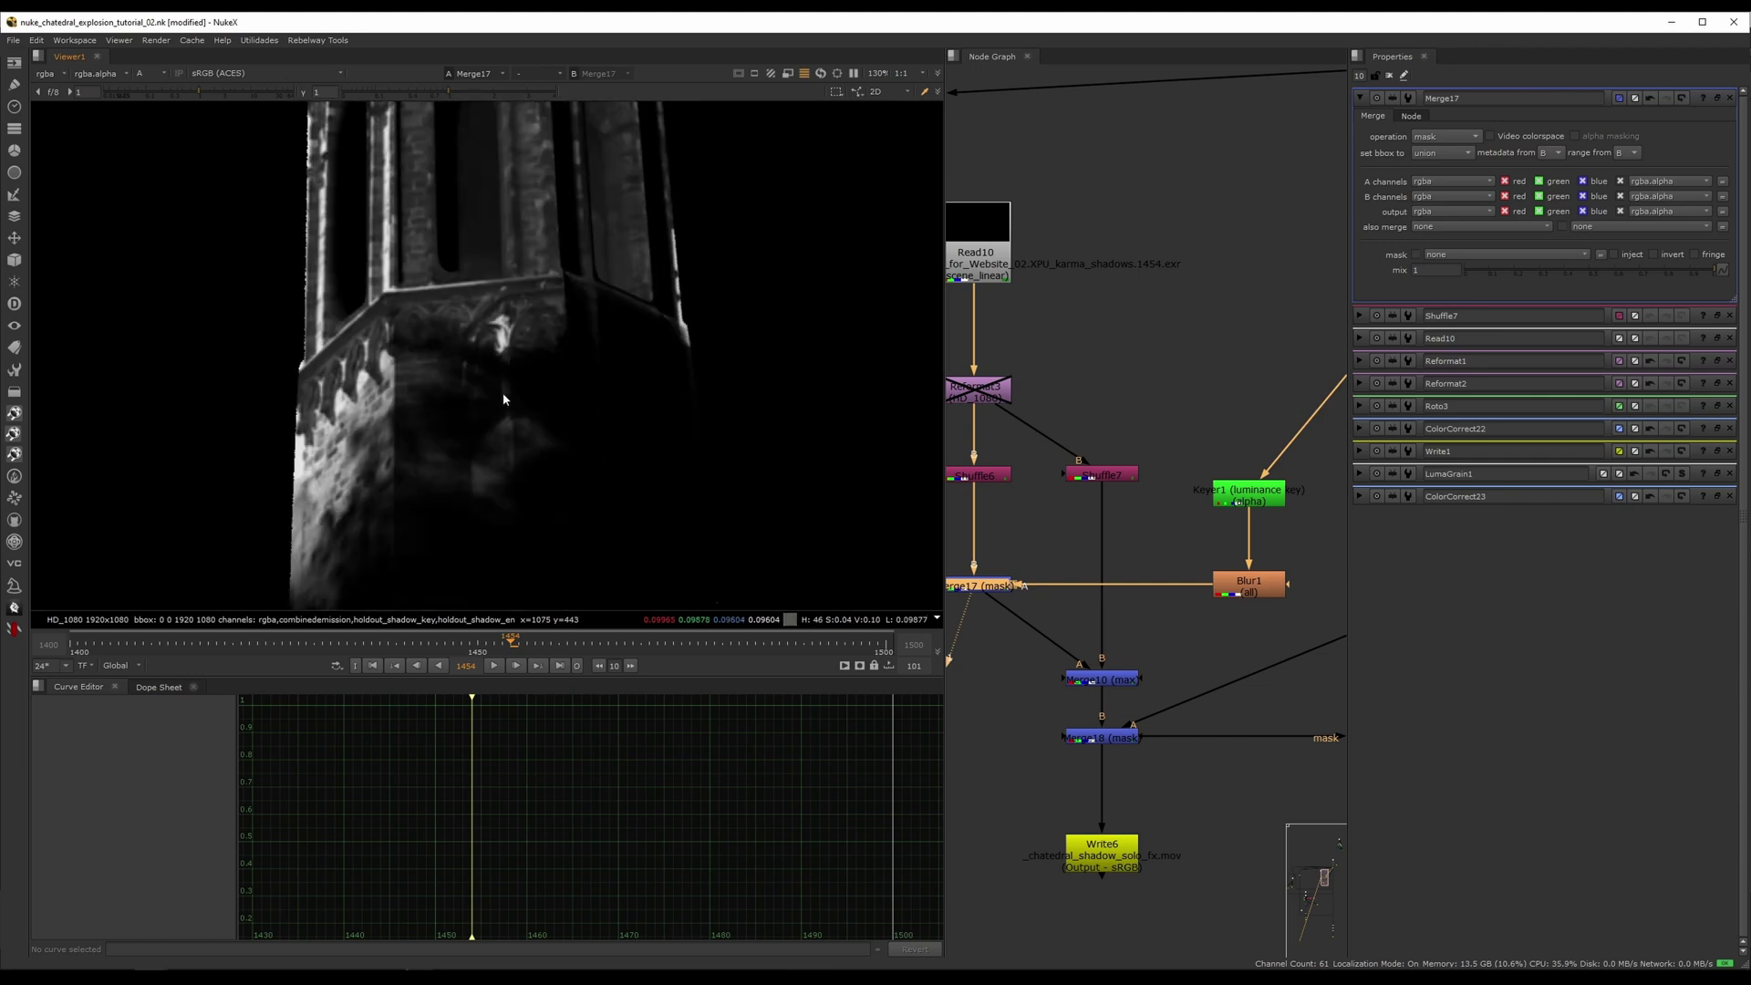
pyautogui.scroll(-2, 510, 429)
pyautogui.scroll(-1, 510, 435)
# - Display the Shuffle7 shadow pass in the viewer
pyautogui.moveTo(1114, 577); pyautogui.dragTo(1106, 477, button='middle')
pyautogui.click(1105, 385)
pyautogui.press('1')
# - Display Merge10 and repeatedly disable and enable it to compare the shadow with and without the max merge
pyautogui.click(1116, 582)
pyautogui.press('1')
pyautogui.press('d')
pyautogui.press('d')
pyautogui.press('d')
pyautogui.press('d')
pyautogui.press('d')
pyautogui.press('d')
pyautogui.press('d')
pyautogui.press('d')
pyautogui.press('d')
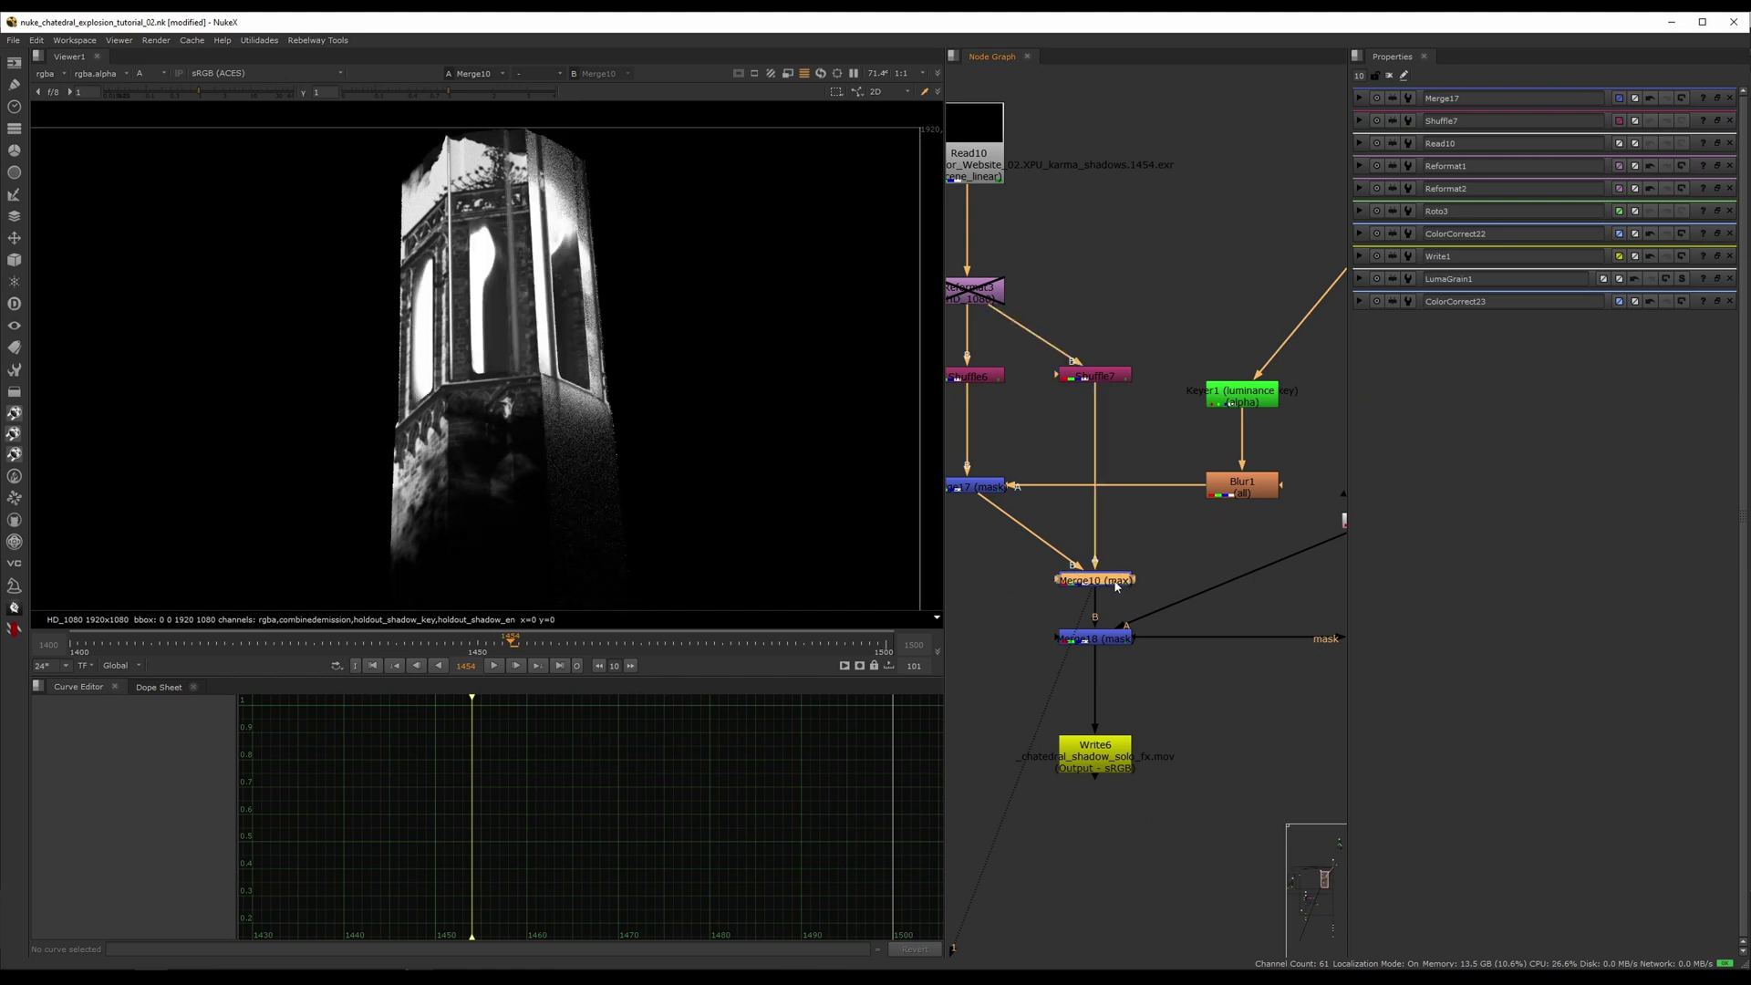
pyautogui.press('d')
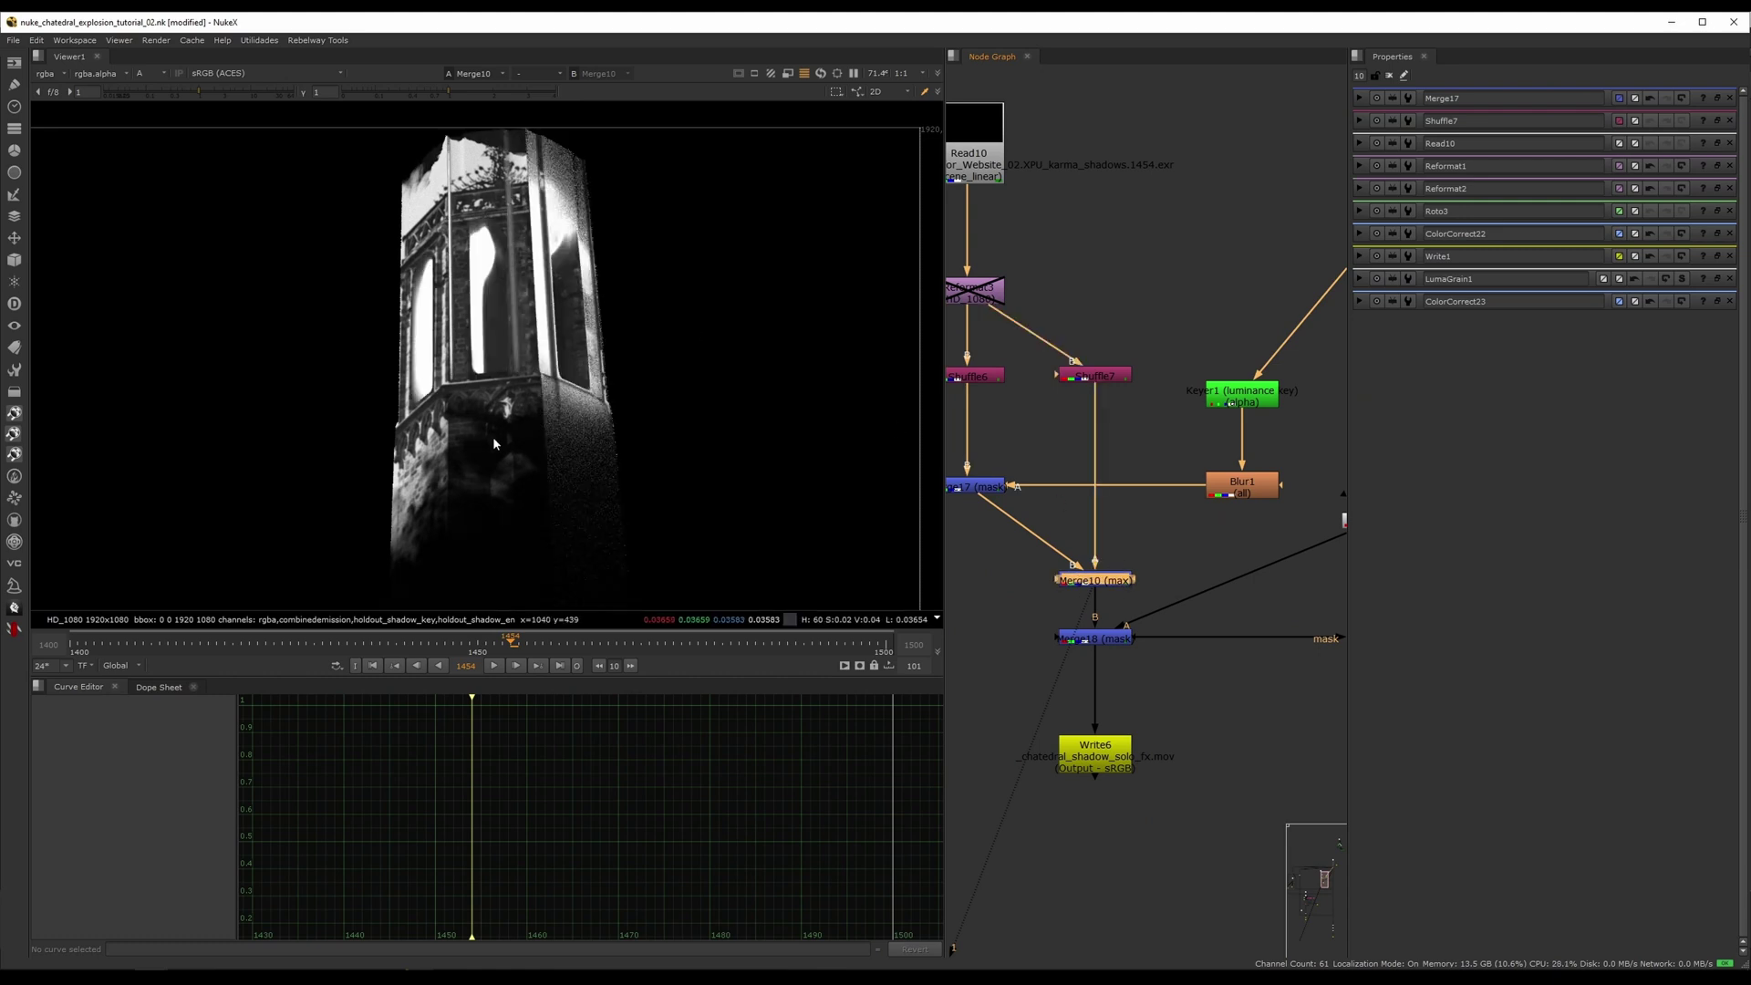
pyautogui.press('d')
pyautogui.press('d')
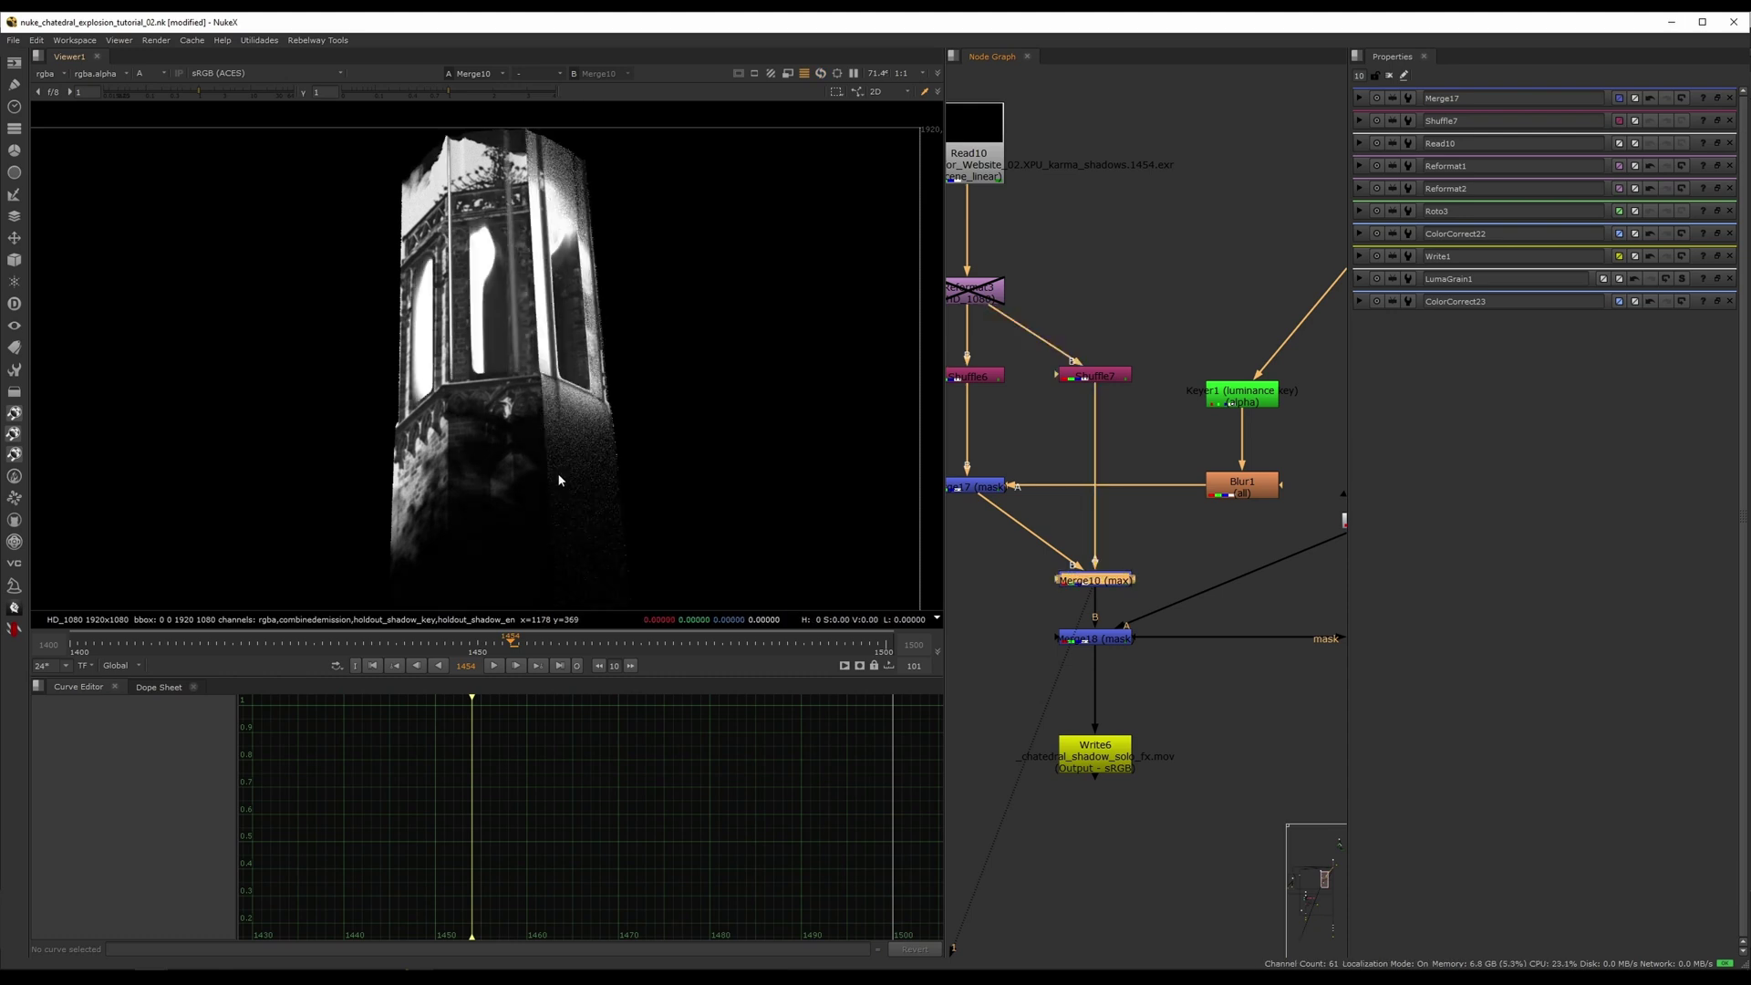
# - Display the combined shadow matte at Merge18
pyautogui.click(1106, 640)
pyautogui.press('1')
pyautogui.click(1185, 674)
pyautogui.moveTo(1186, 674); pyautogui.dragTo(1069, 643, button='middle')
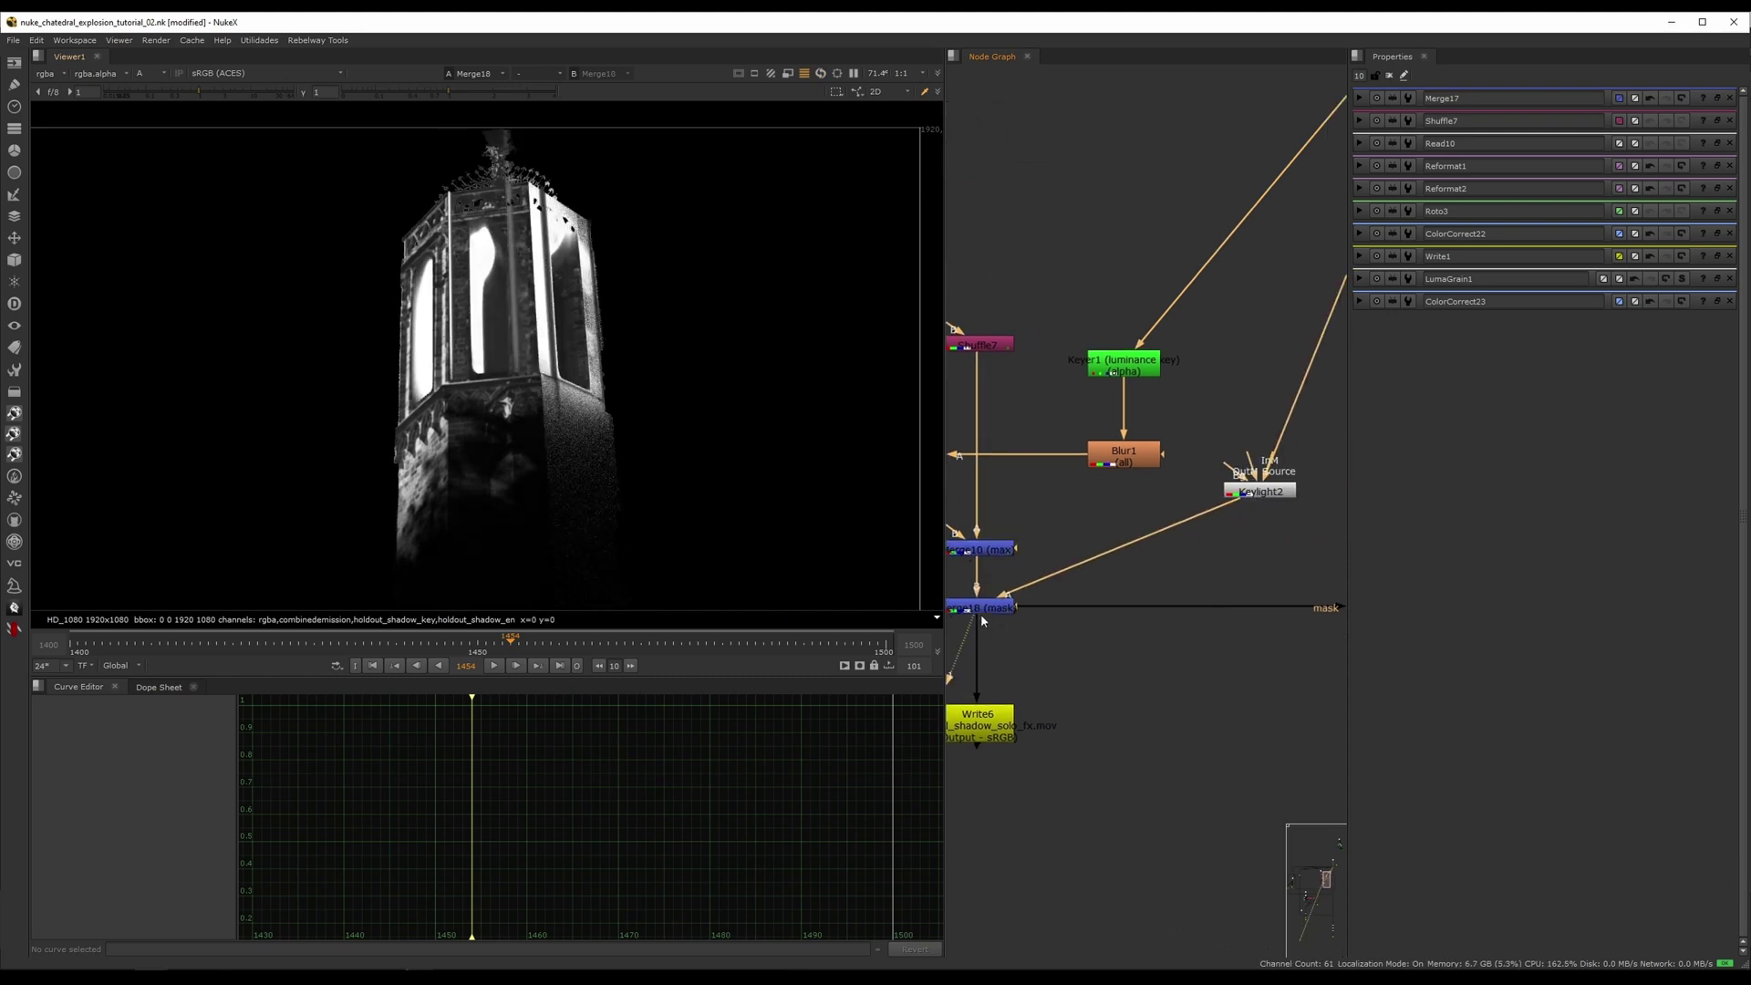
# - Open the Keylight2 settings and examine its sky key as alpha and as RGB
pyautogui.click(1262, 492)
pyautogui.press('1')
pyautogui.doubleClick(1263, 492)
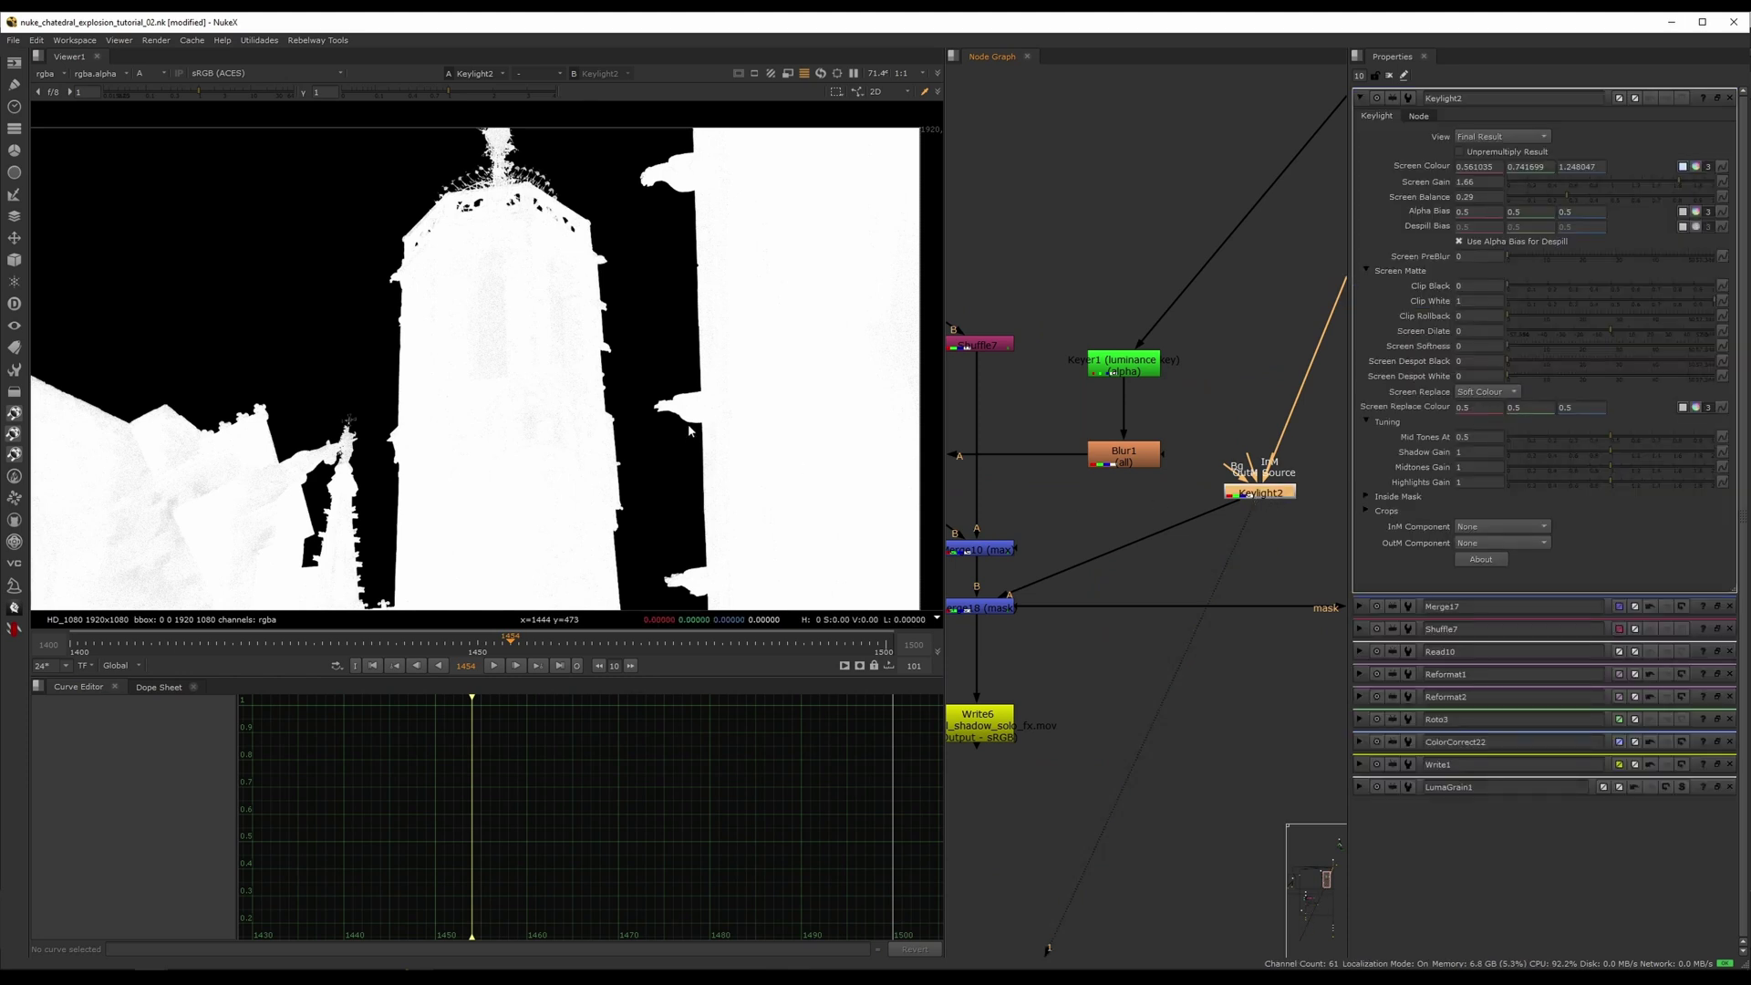
pyautogui.press('a')
pyautogui.moveTo(1284, 500); pyautogui.dragTo(1282, 501)
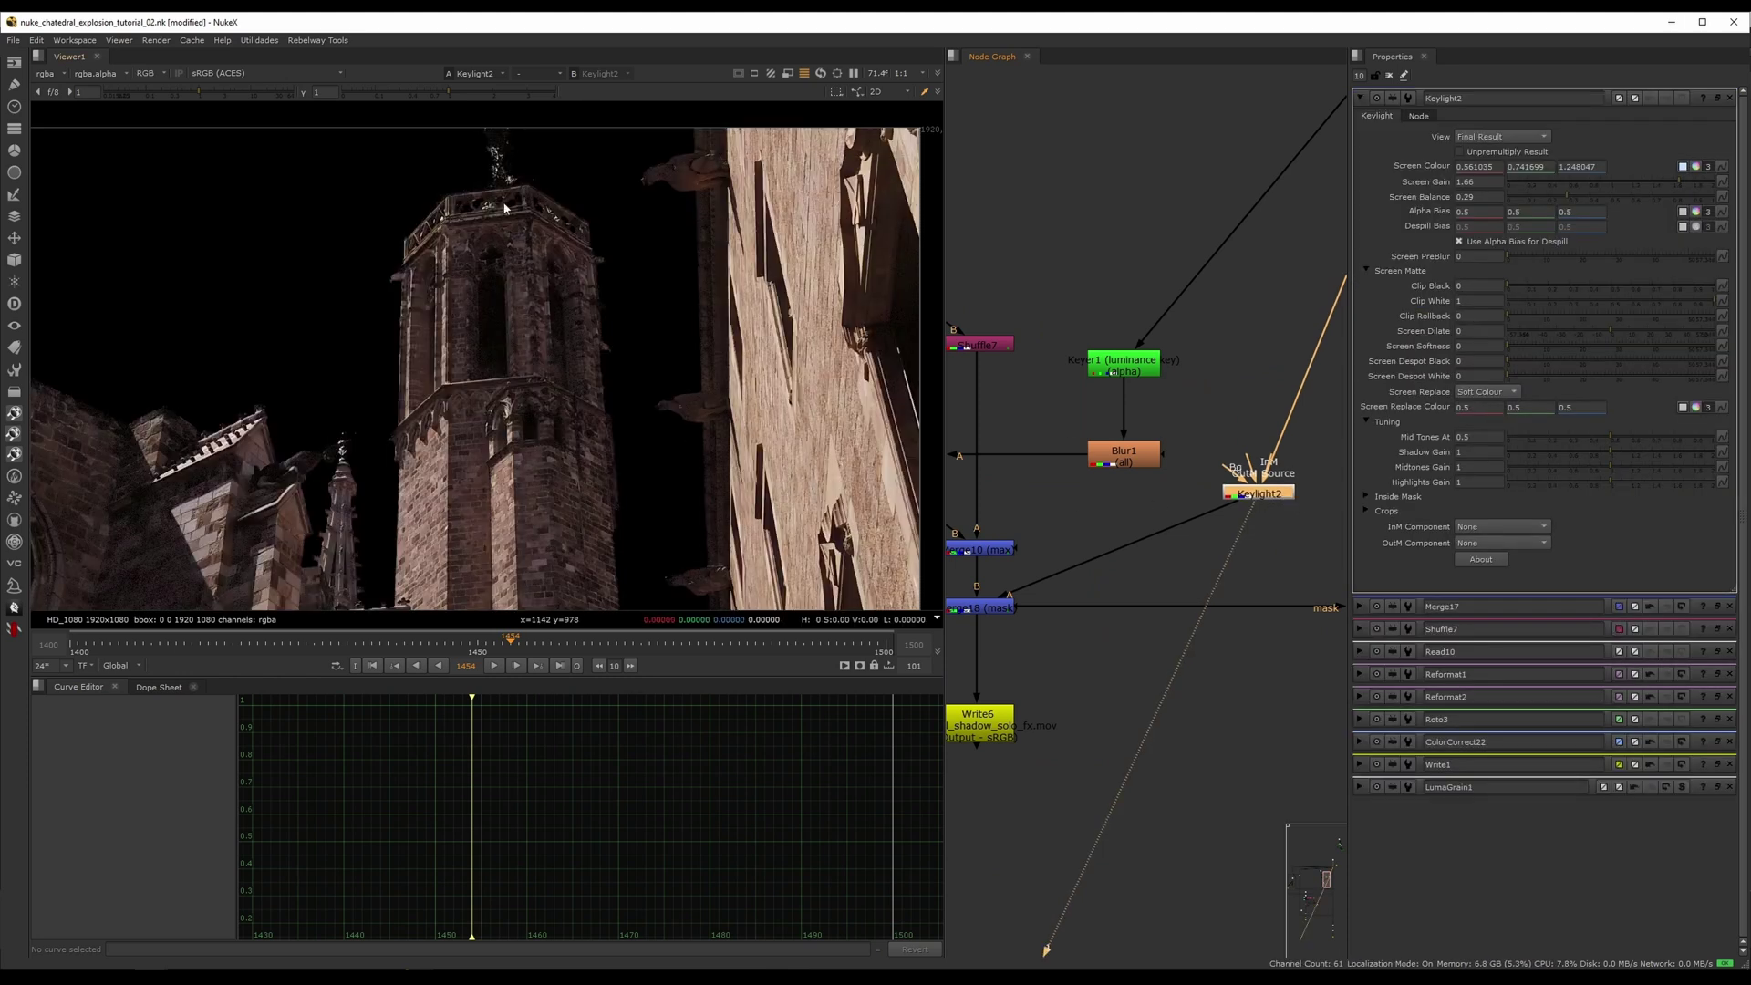
pyautogui.moveTo(459, 282); pyautogui.dragTo(461, 212, button='middle')
# - Display the color-corrected plate that feeds Keylight2 for comparison with the keyed result
pyautogui.scroll(-4, 1230, 299)
pyautogui.moveTo(1227, 298); pyautogui.dragTo(1105, 482, button='middle')
pyautogui.click(1233, 320)
pyautogui.press('1')
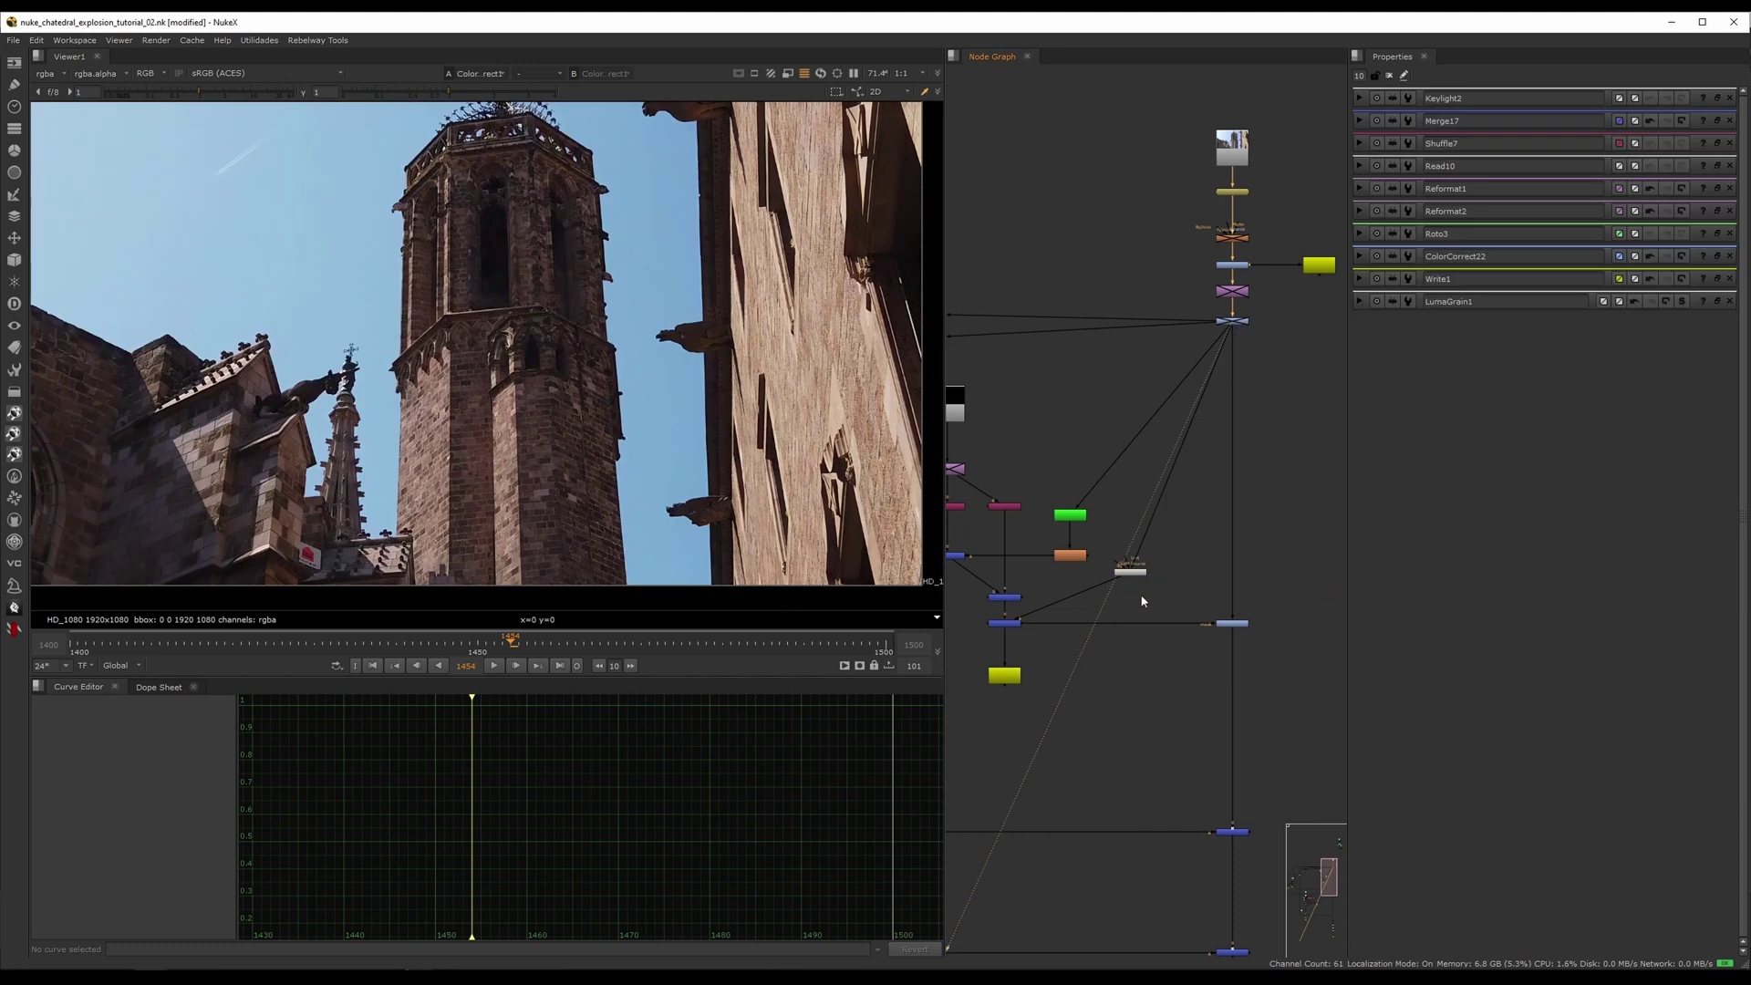
# - Reopen the Keylight2 settings and display its keyed output with the sky removed
pyautogui.scroll(3, 1152, 598)
pyautogui.doubleClick(1124, 566)
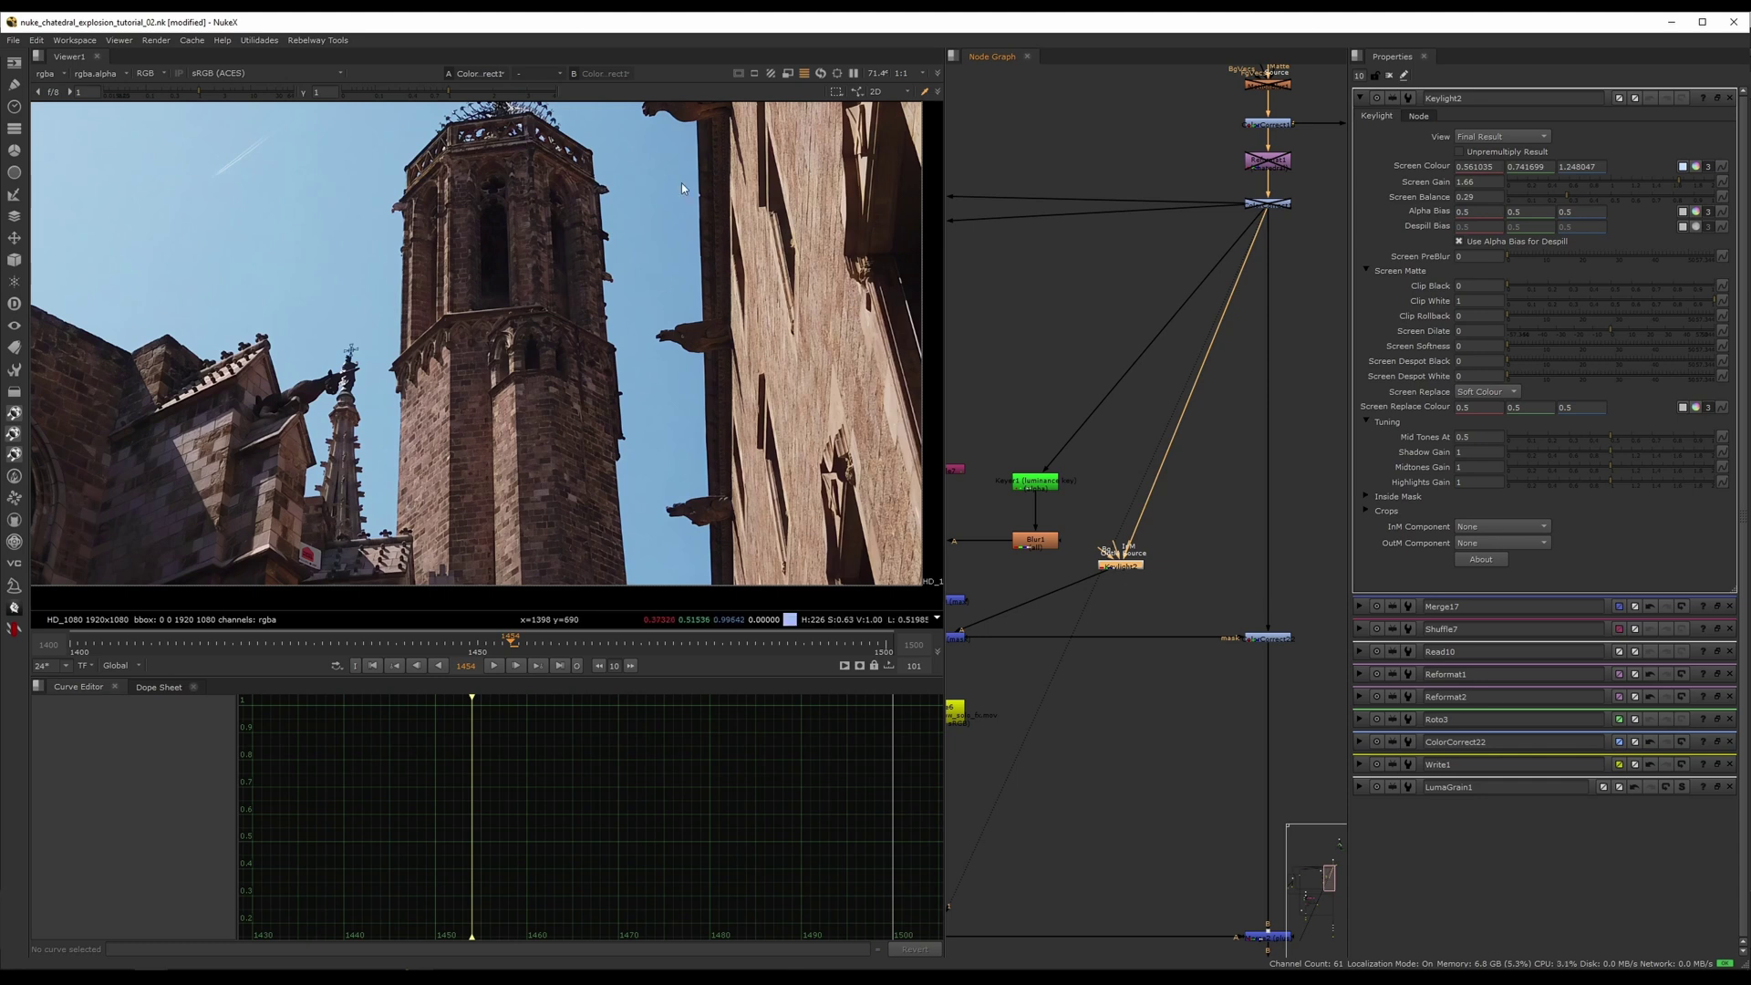
pyautogui.scroll(1, 1112, 596)
pyautogui.moveTo(1117, 588); pyautogui.dragTo(1151, 549, button='middle')
pyautogui.moveTo(1153, 523); pyautogui.dragTo(1148, 542)
pyautogui.scroll(1, 1151, 552)
pyautogui.press('1')
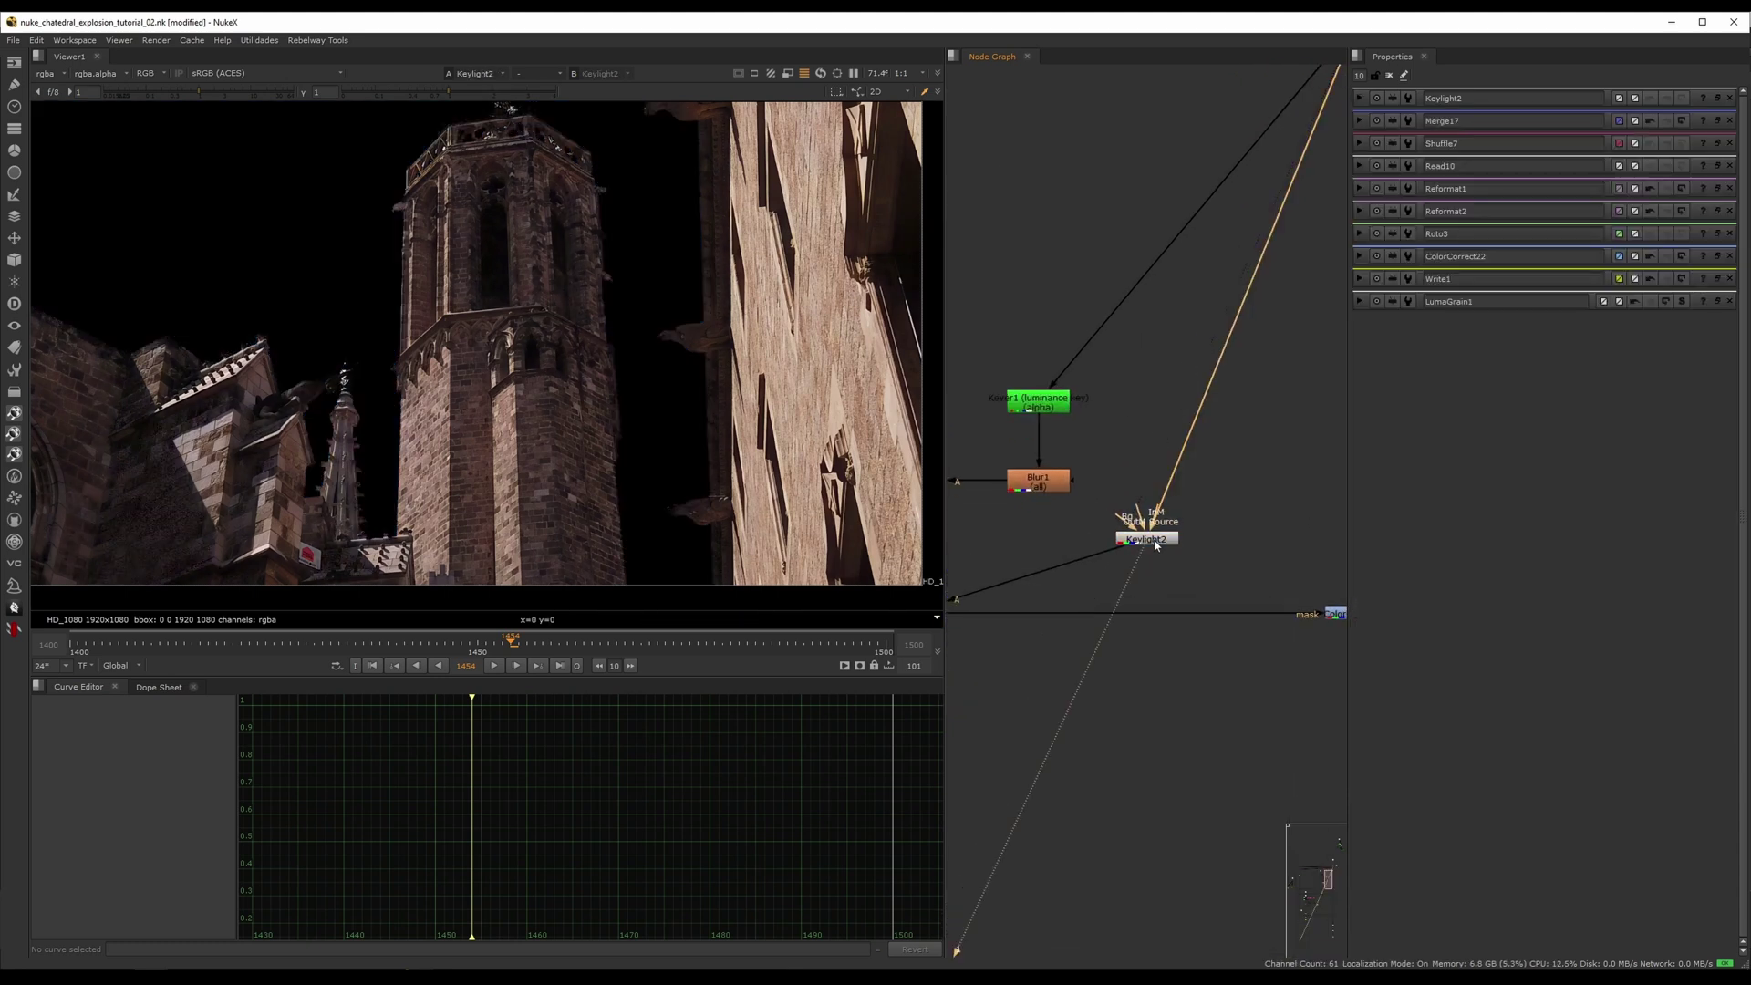
# - Display Merge18 and toggle it off and on to check how the Keylight matte trims the tower's shadow edges
pyautogui.moveTo(986, 550); pyautogui.dragTo(1089, 516, button='middle')
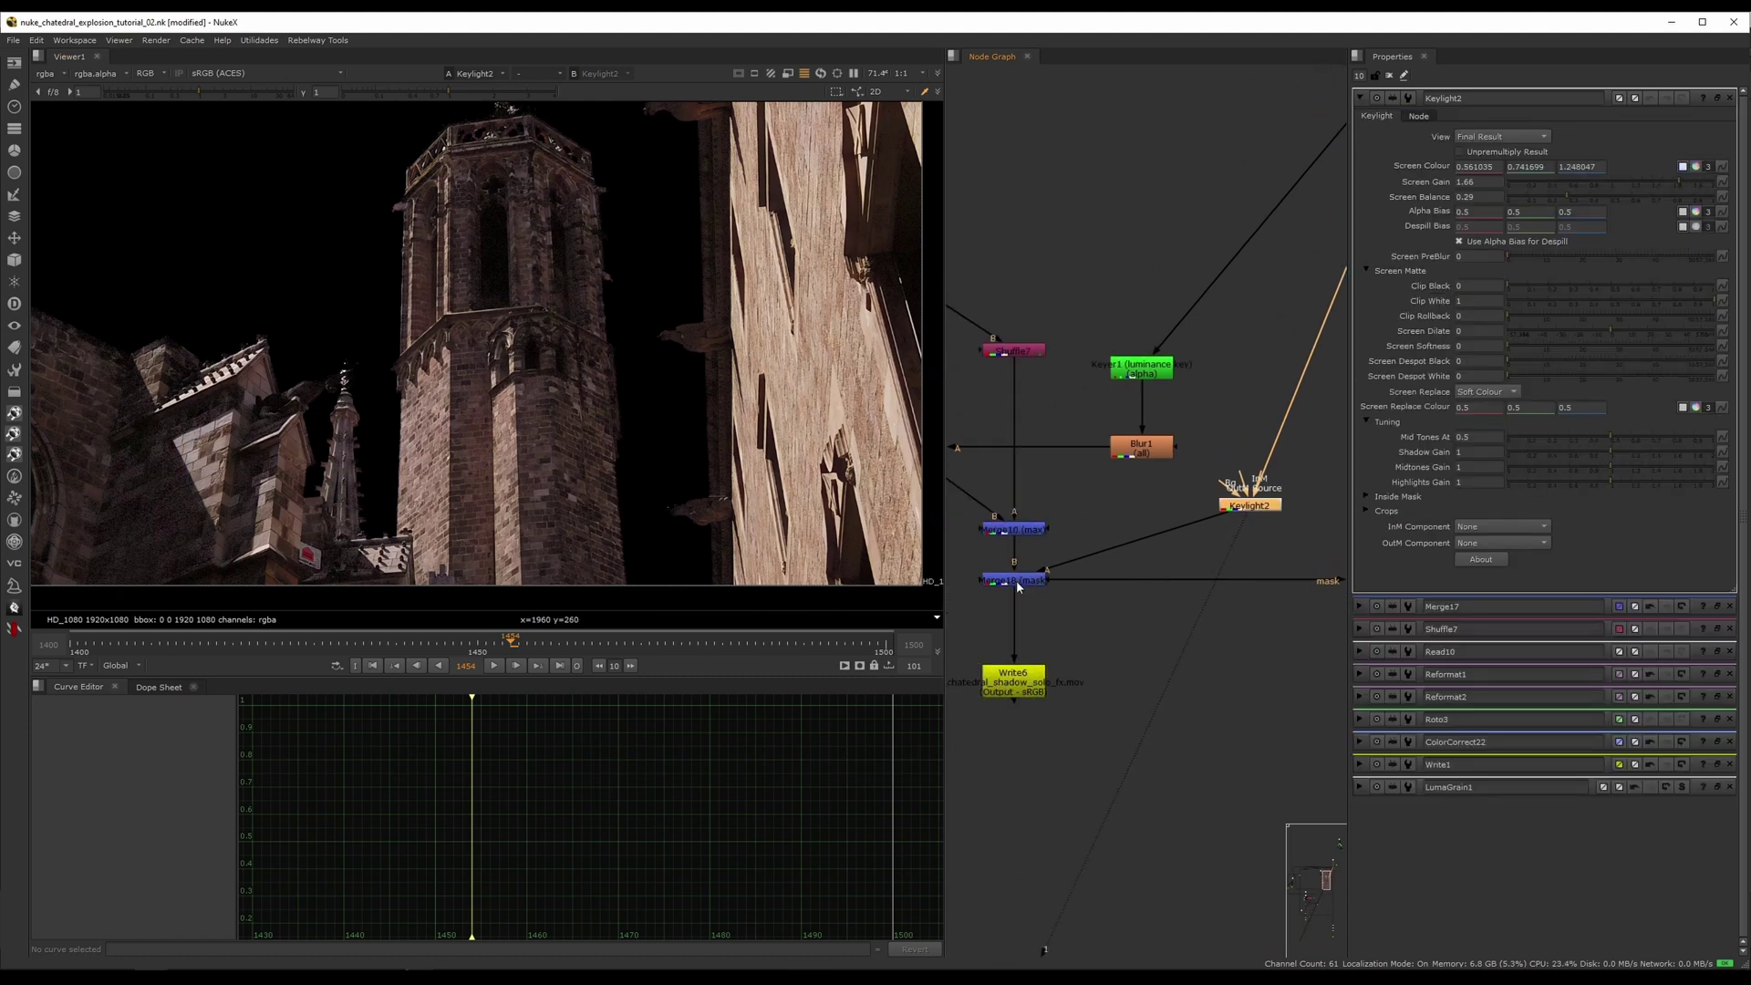
pyautogui.doubleClick(1017, 581)
pyautogui.press('1')
pyautogui.press('d')
pyautogui.press('d')
pyautogui.moveTo(584, 237); pyautogui.dragTo(594, 328, button='middle')
pyautogui.scroll(3, 571, 237)
pyautogui.press('d')
pyautogui.scroll(3, 547, 251)
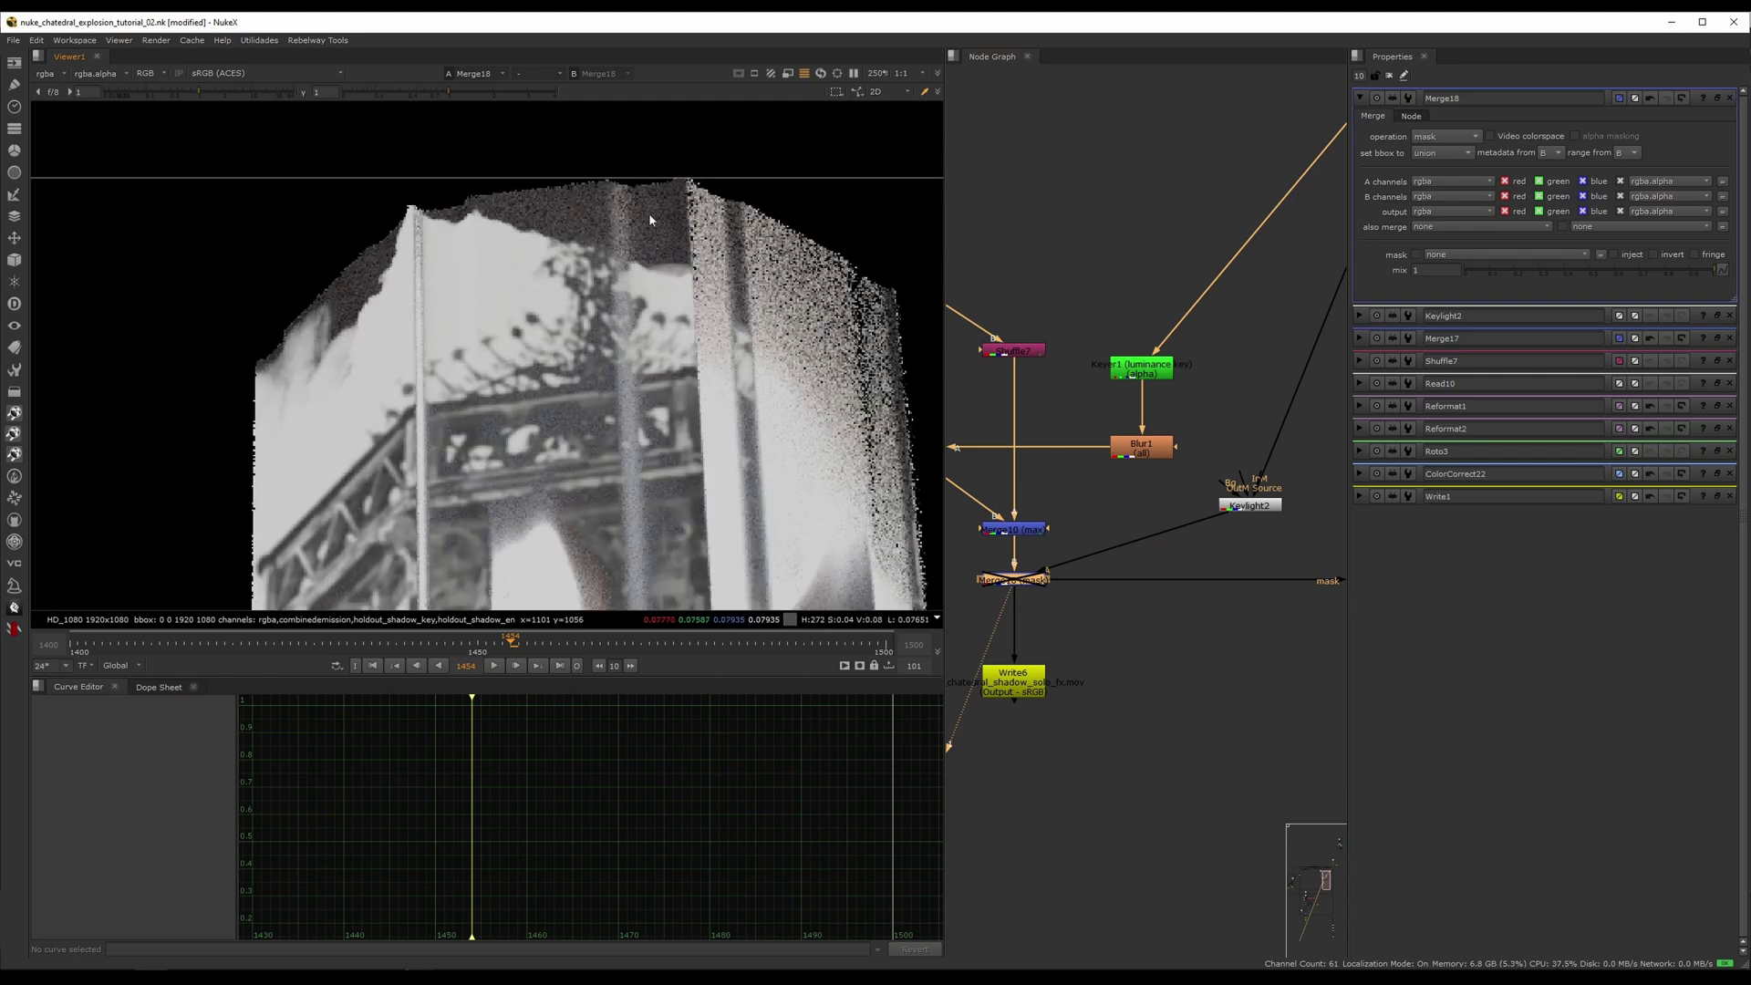
pyautogui.press('d')
pyautogui.scroll(2, 538, 356)
pyautogui.scroll(-4, 631, 390)
pyautogui.moveTo(637, 510); pyautogui.dragTo(566, 318, button='middle')
pyautogui.scroll(-3, 566, 321)
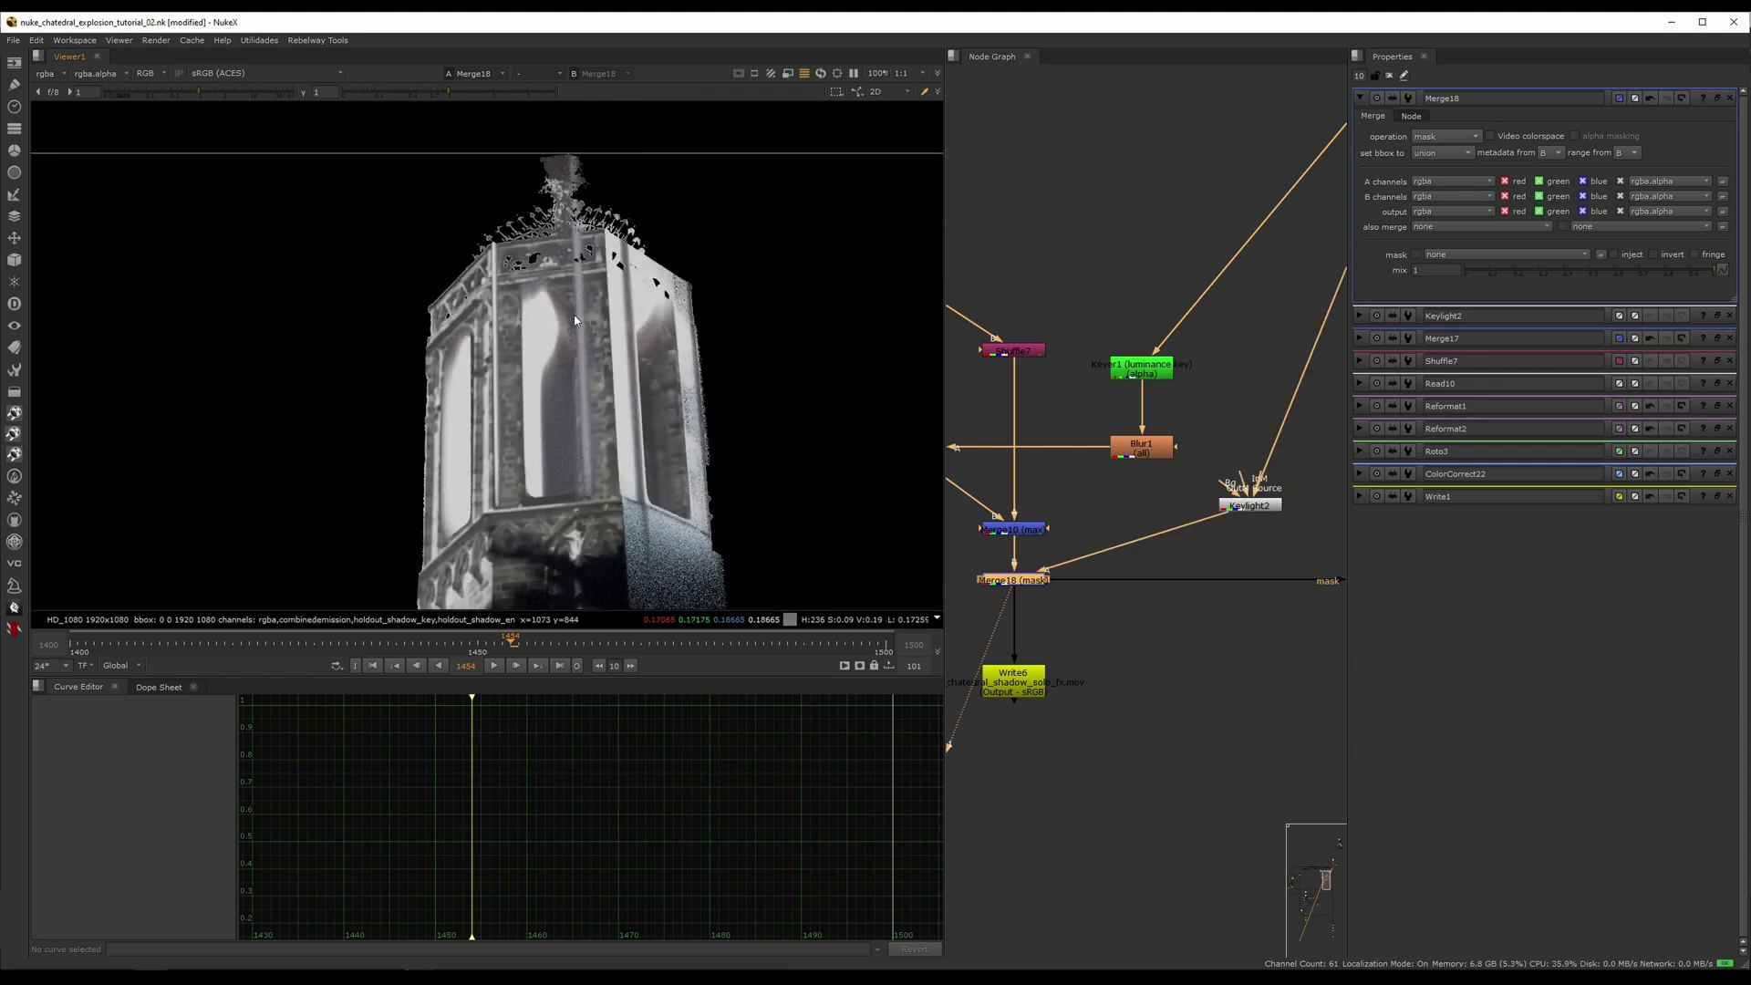
pyautogui.scroll(-3, 507, 348)
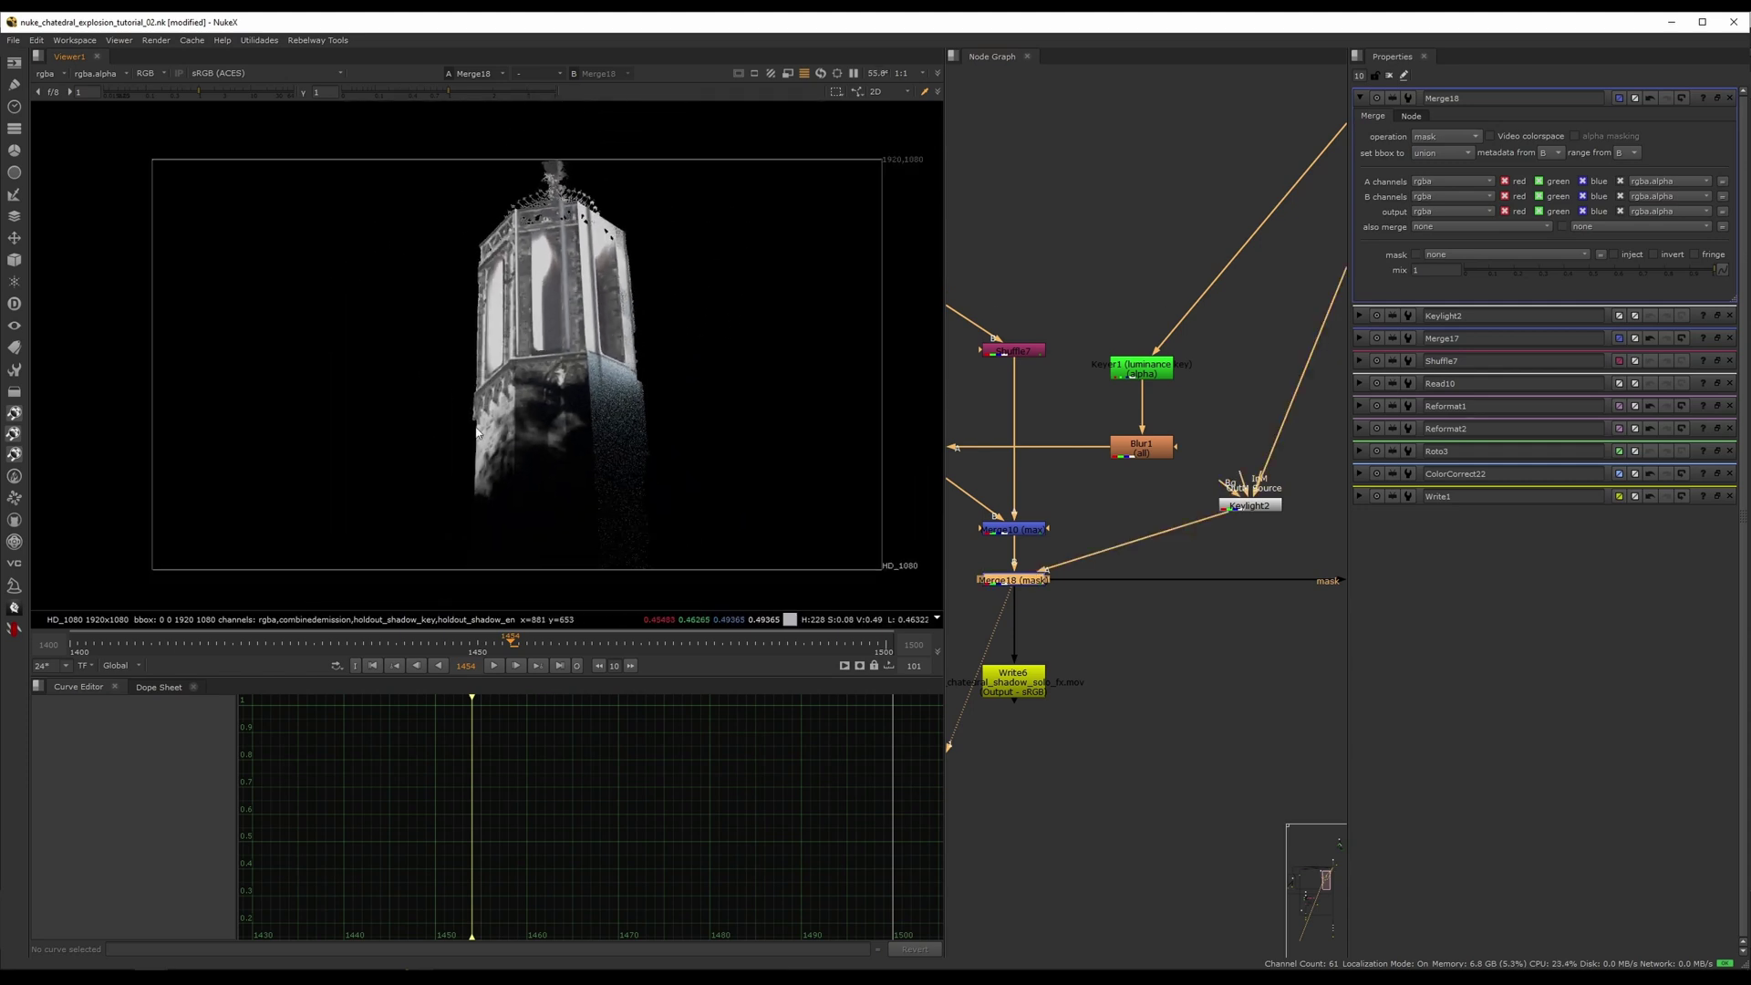
# - Display ColorCorrect22 and toggle it off and on to examine the masked shadow darkening on the tower
pyautogui.moveTo(1226, 603); pyautogui.dragTo(1043, 535, button='middle')
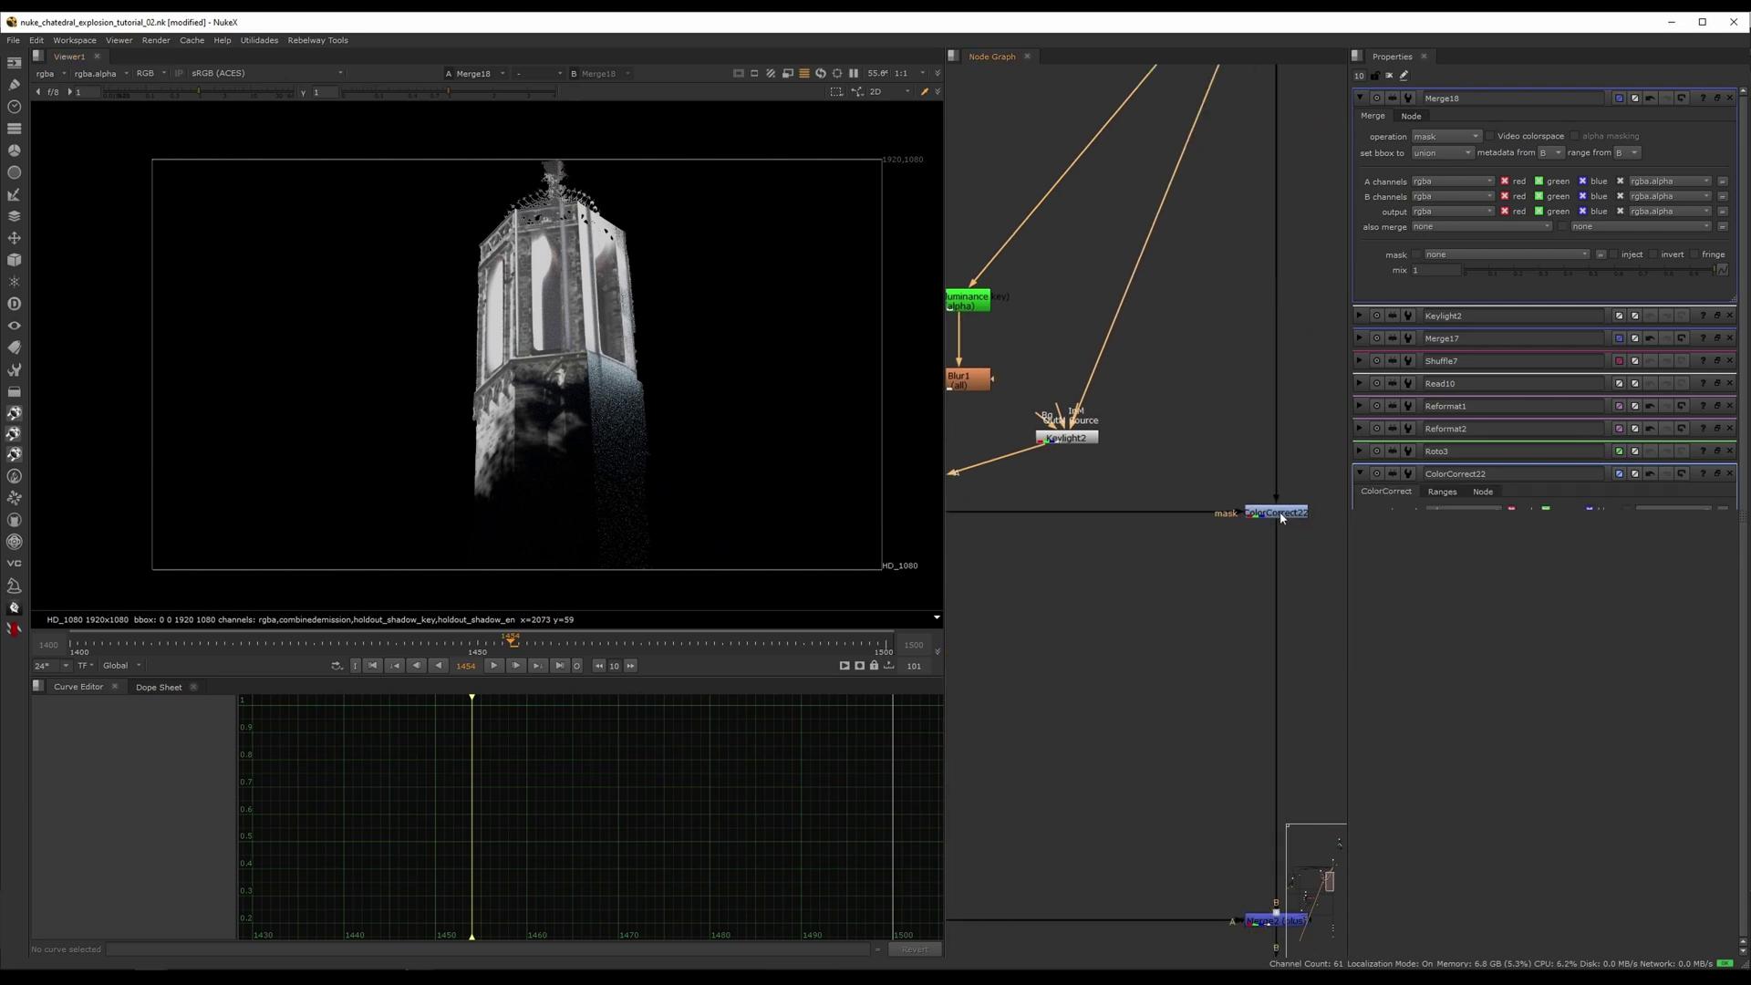
pyautogui.click(1279, 515)
pyautogui.press('1')
pyautogui.click(1280, 516)
pyautogui.press('d')
pyautogui.scroll(7, 568, 216)
pyautogui.press('d')
pyautogui.press('d')
pyautogui.press('d')
pyautogui.press('d')
pyautogui.press('d')
pyautogui.moveTo(659, 417); pyautogui.dragTo(651, 307, button='middle')
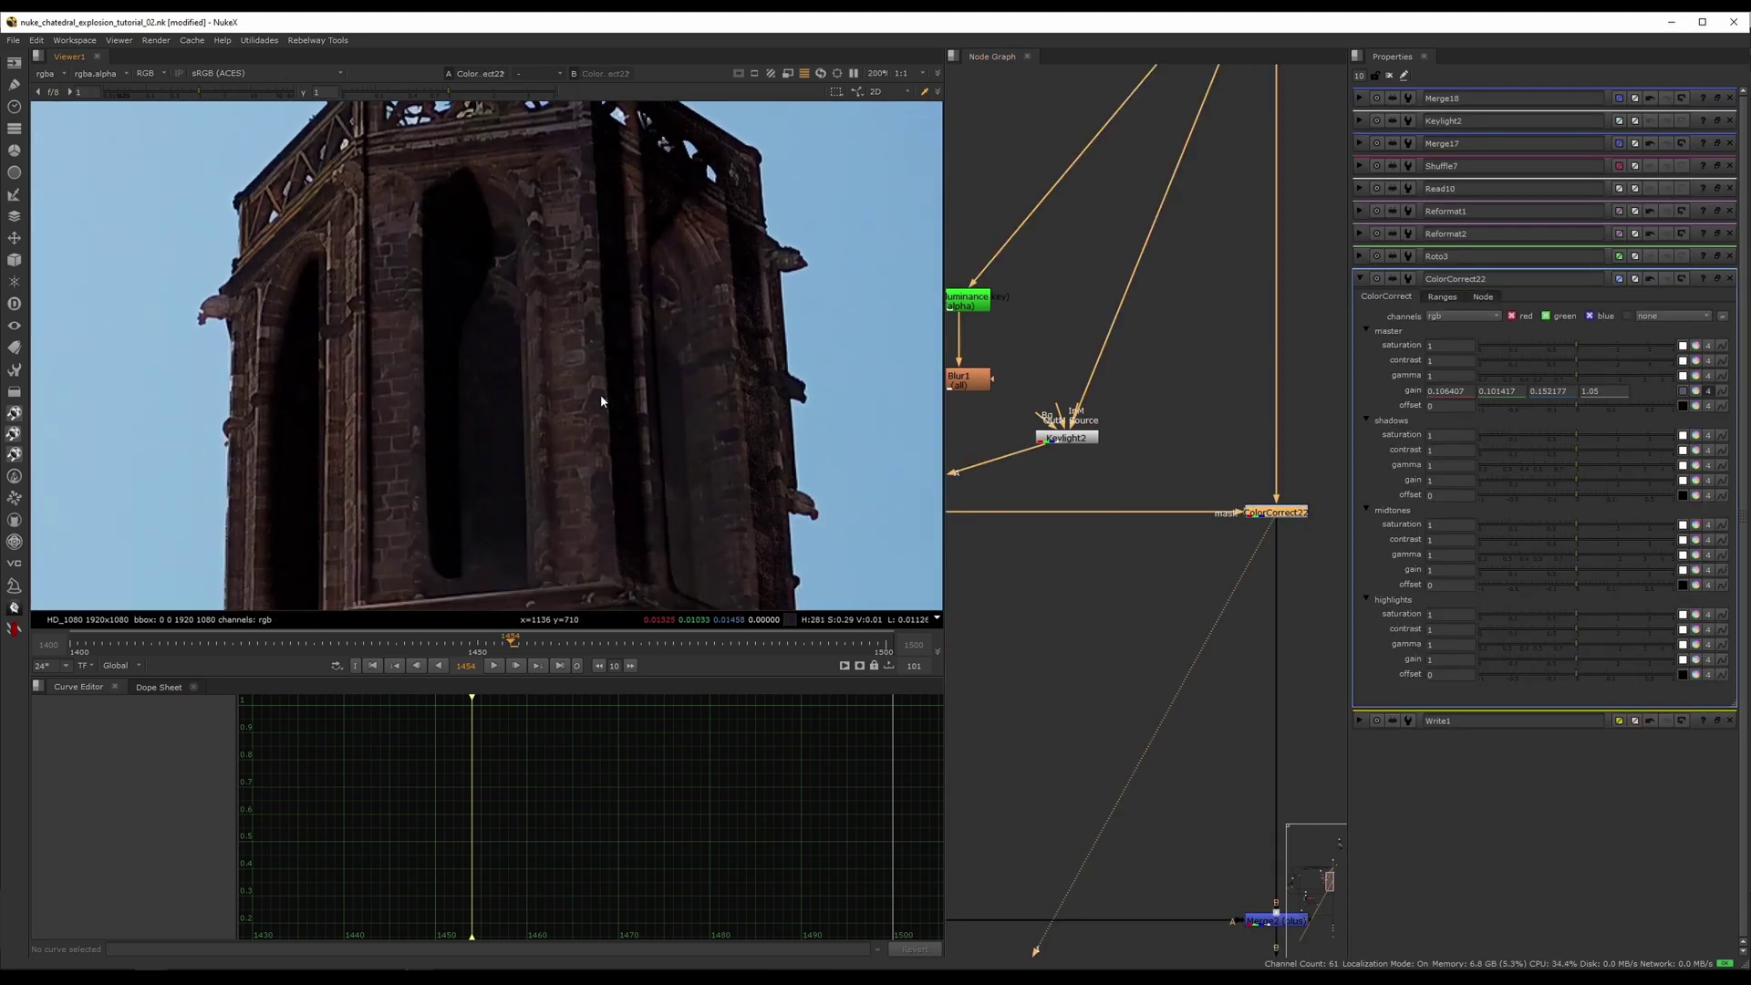
pyautogui.scroll(4, 441, 388)
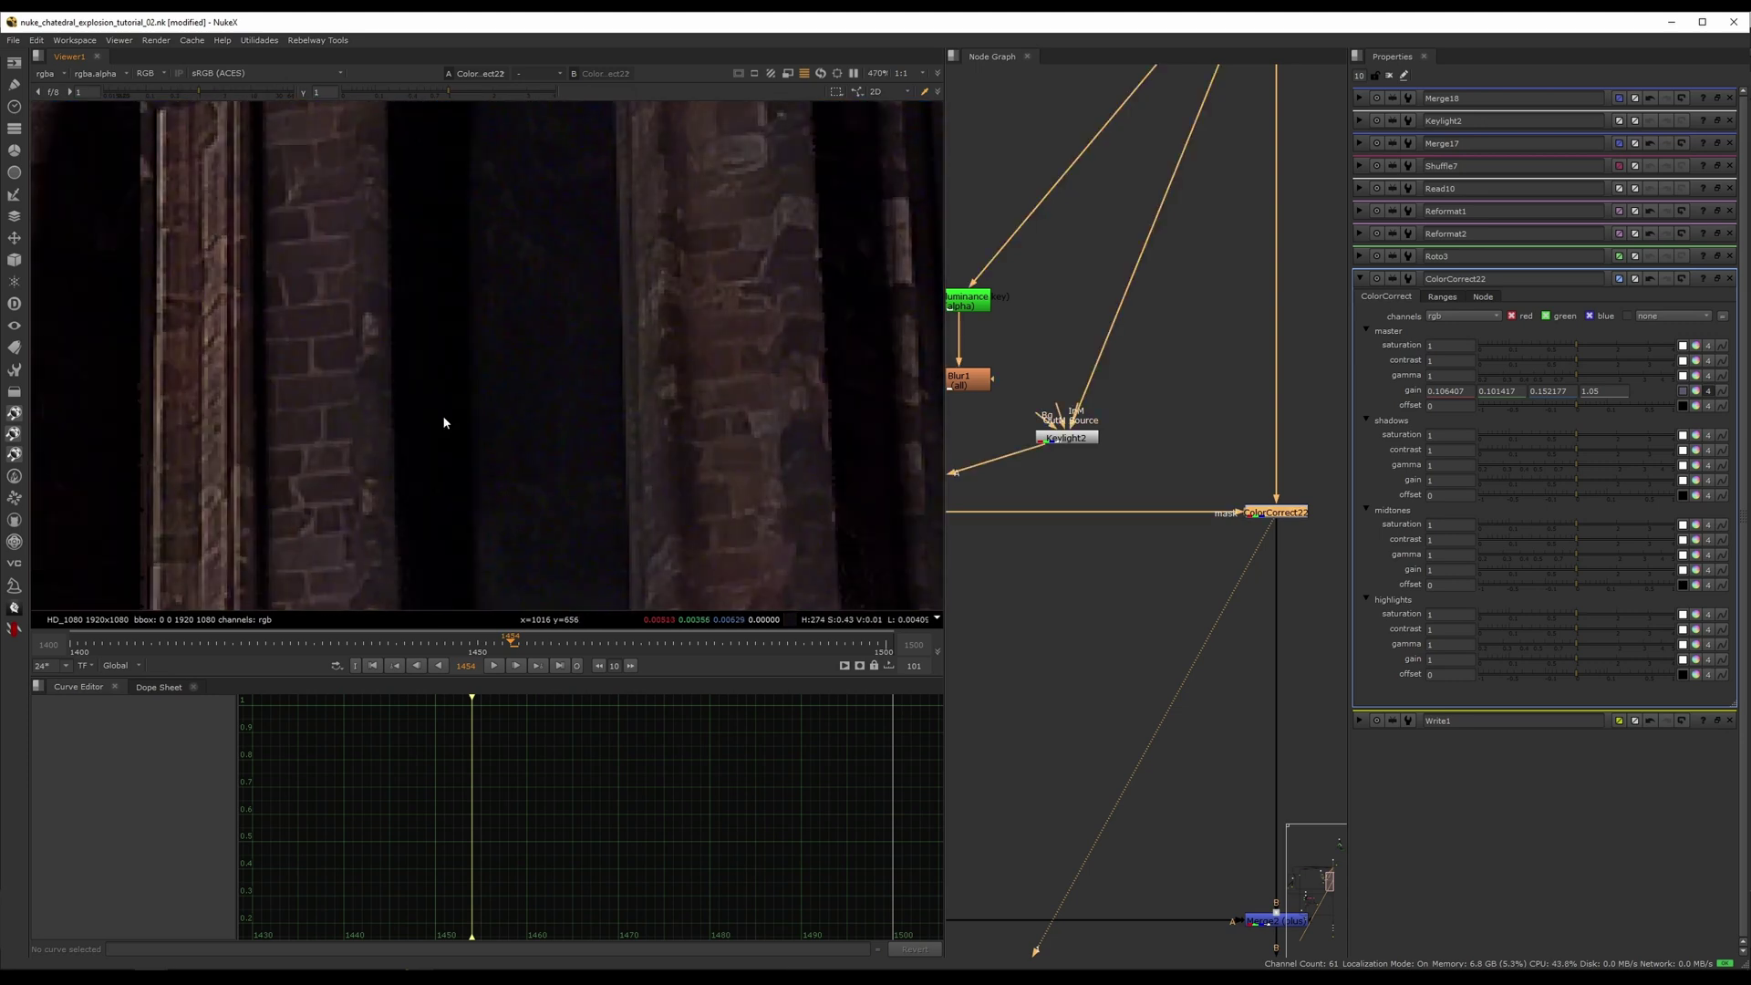
pyautogui.scroll(-4, 408, 442)
pyautogui.scroll(-5, 1076, 608)
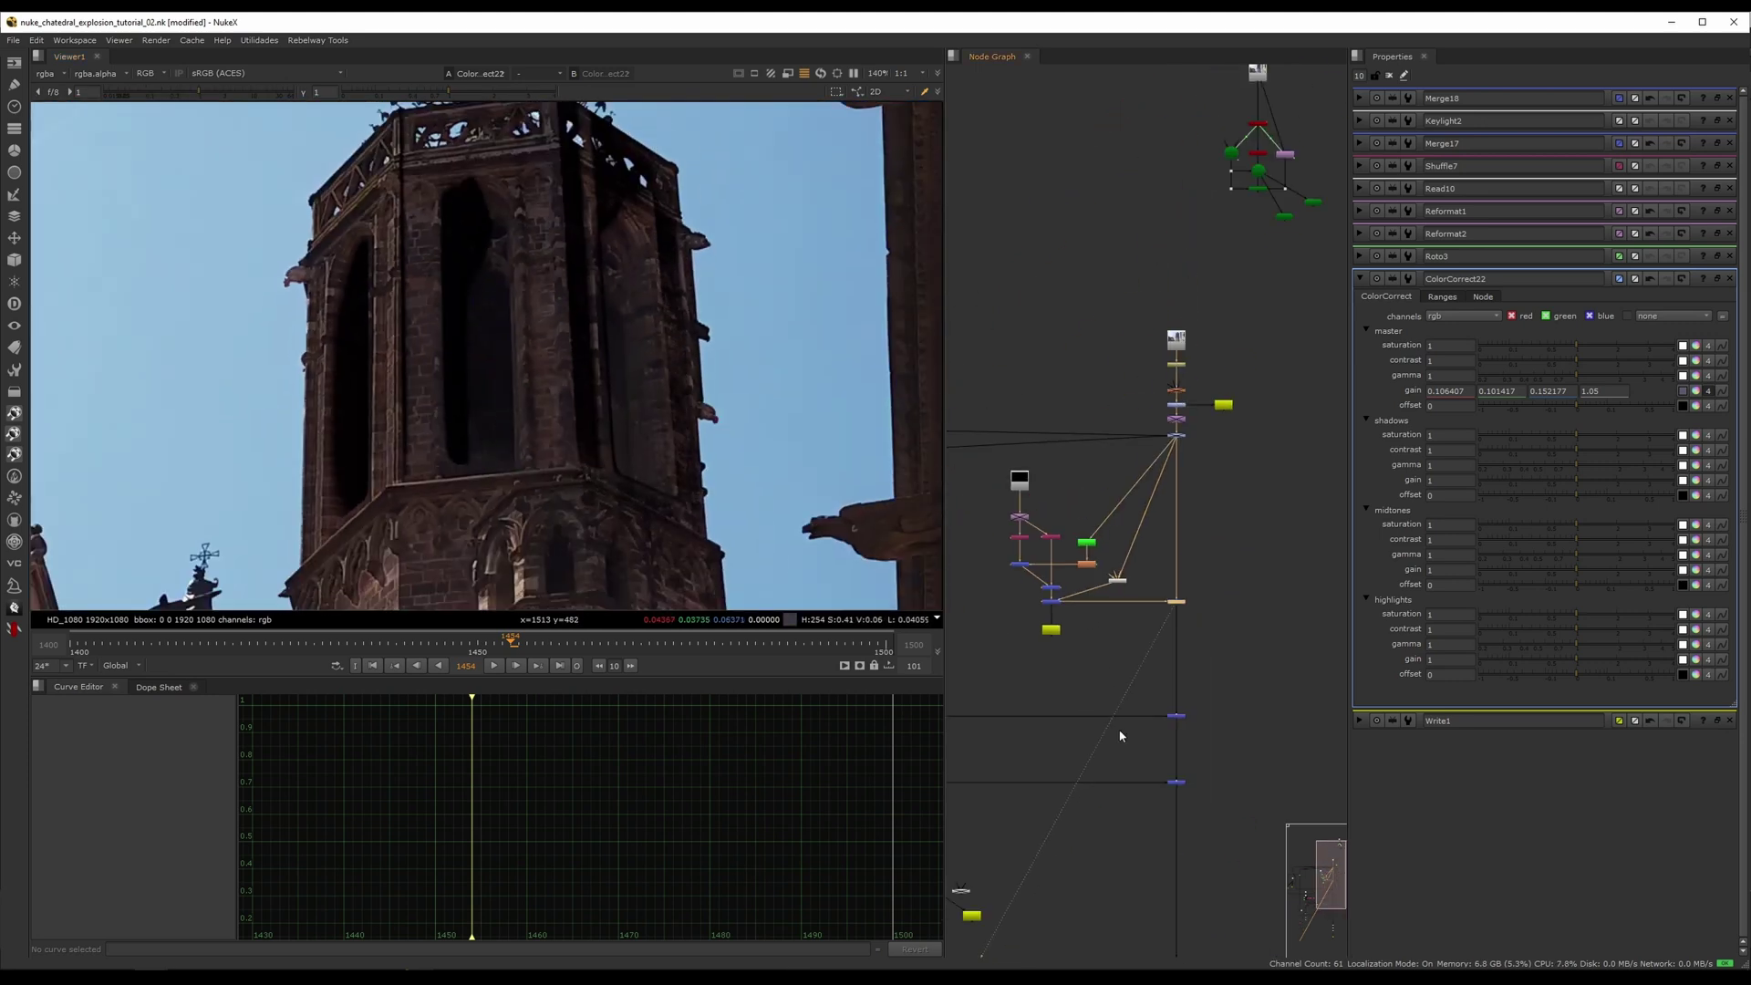
# - Display Merge1 farther down the main pipe, where the explosion is combined with the plate
pyautogui.scroll(1, 1179, 735)
pyautogui.click(1198, 677)
pyautogui.moveTo(1198, 675); pyautogui.dragTo(1183, 410, button='middle')
pyautogui.moveTo(1180, 715); pyautogui.dragTo(1165, 541, button='middle')
pyautogui.click(1155, 665)
pyautogui.press('1')
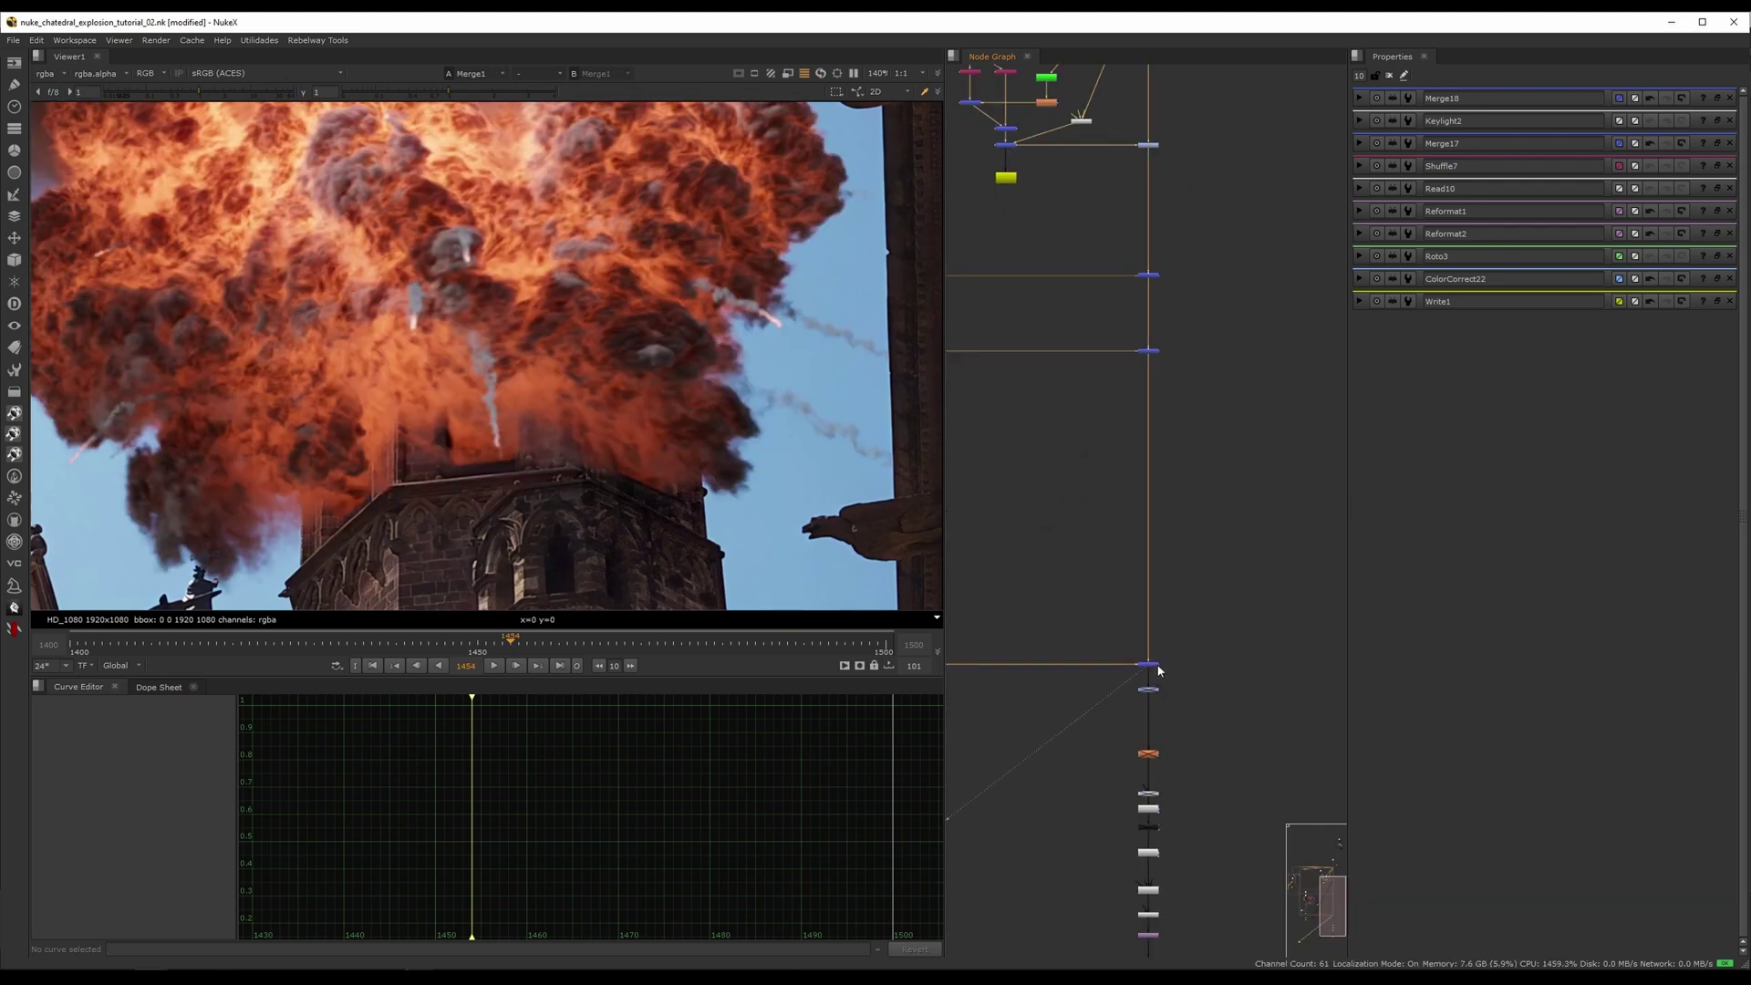
# - Display the color-corrected plate again, ahead of the explosion merge
pyautogui.moveTo(1158, 670); pyautogui.dragTo(1178, 786, button='middle')
pyautogui.moveTo(1073, 487); pyautogui.dragTo(1163, 601, button='middle')
pyautogui.click(1226, 502)
pyautogui.press('1')
# - Find Keylight1 in the side branch and display its full keyed frame
pyautogui.moveTo(989, 517); pyautogui.dragTo(1287, 534, button='middle')
pyautogui.moveTo(1160, 432); pyautogui.dragTo(1240, 486, button='middle')
pyautogui.scroll(-5, 1240, 490)
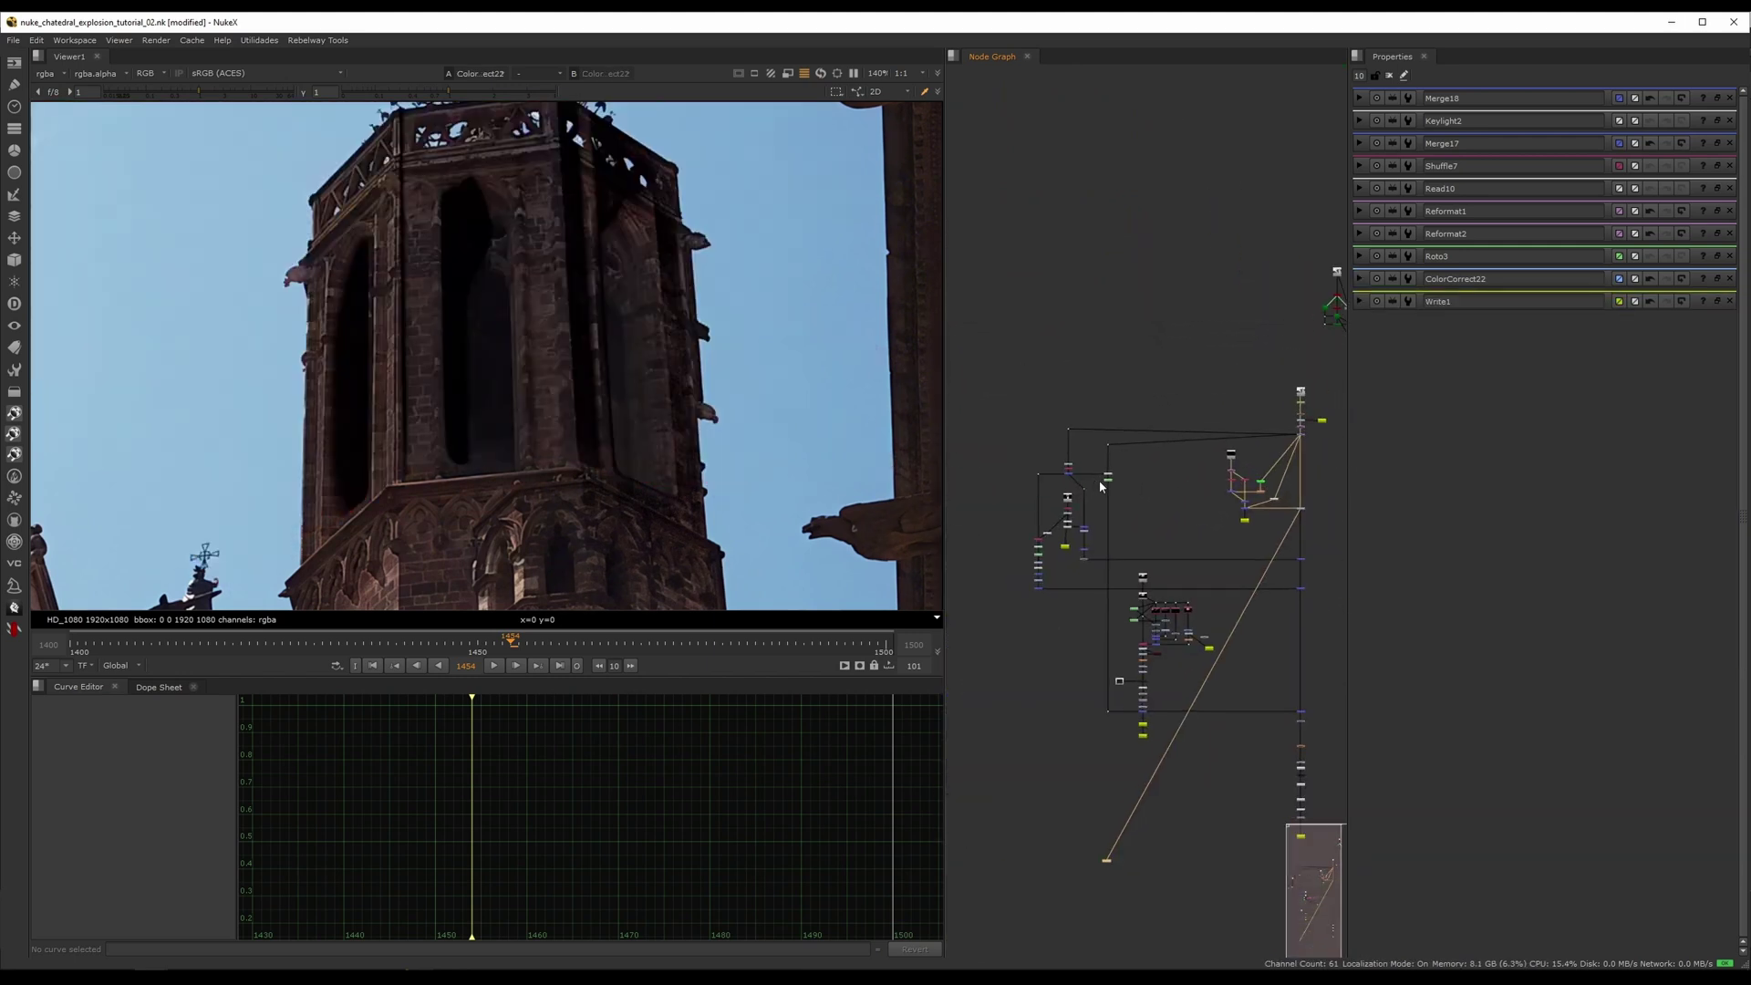
pyautogui.scroll(8, 1119, 476)
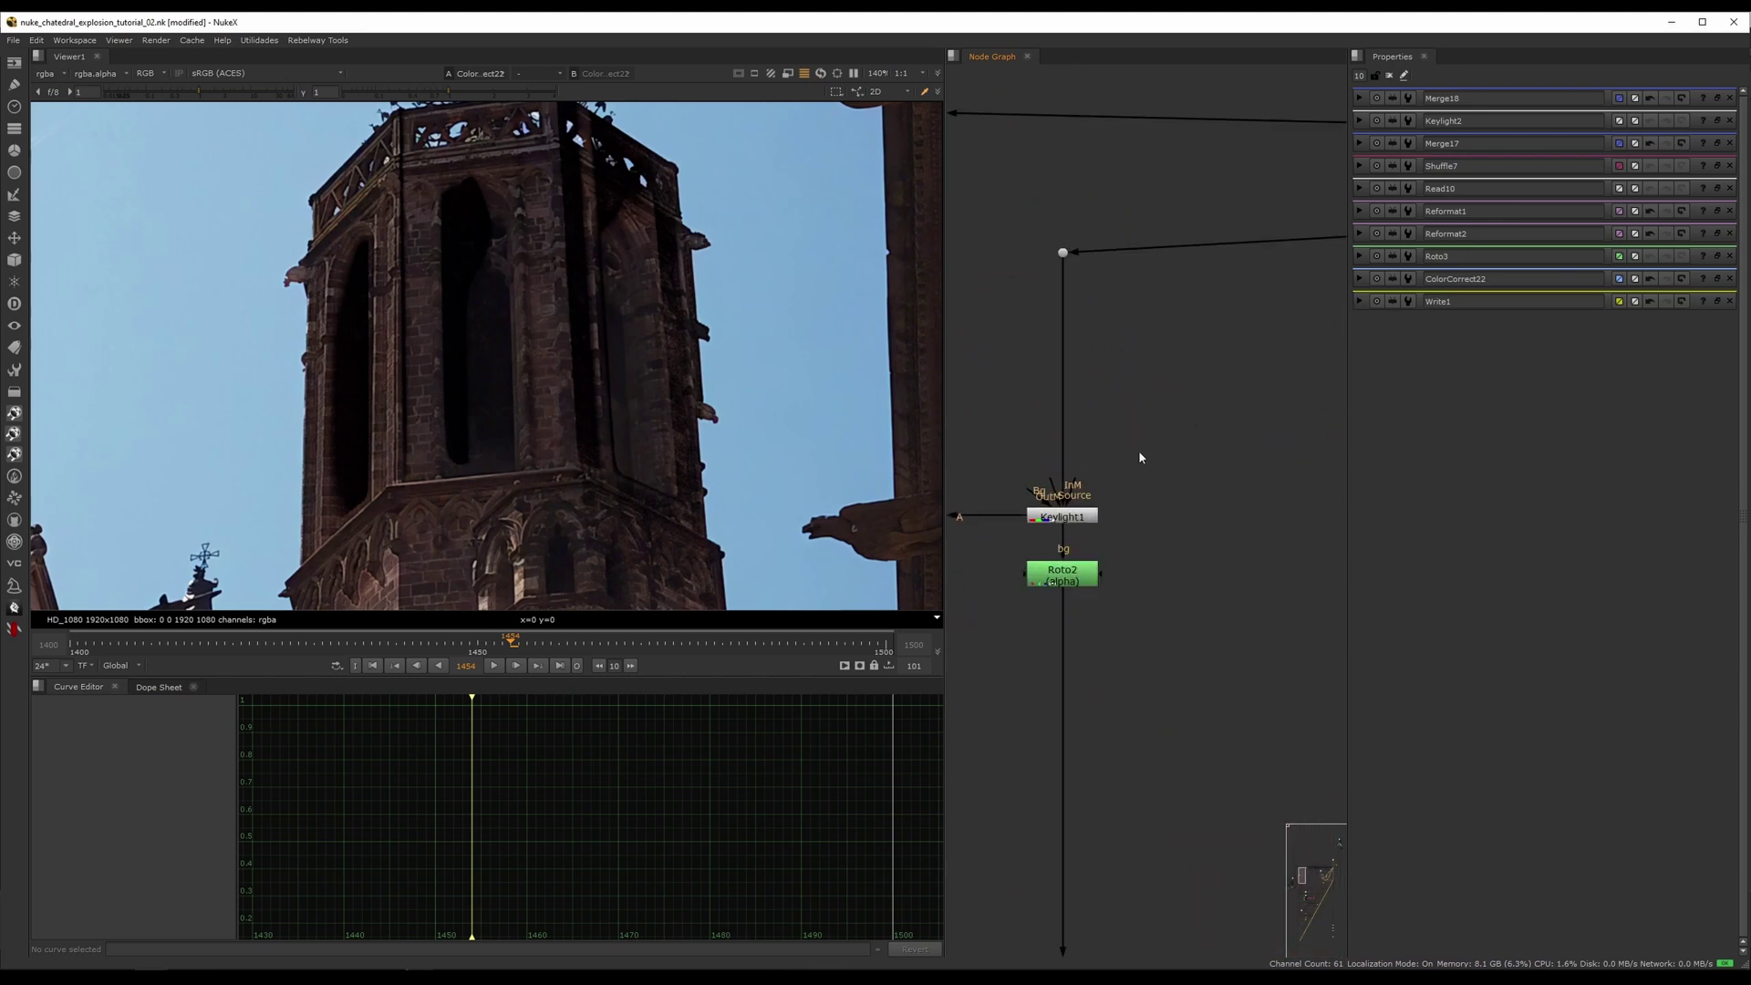
pyautogui.click(1083, 519)
pyautogui.press('1')
pyautogui.scroll(-5, 923, 429)
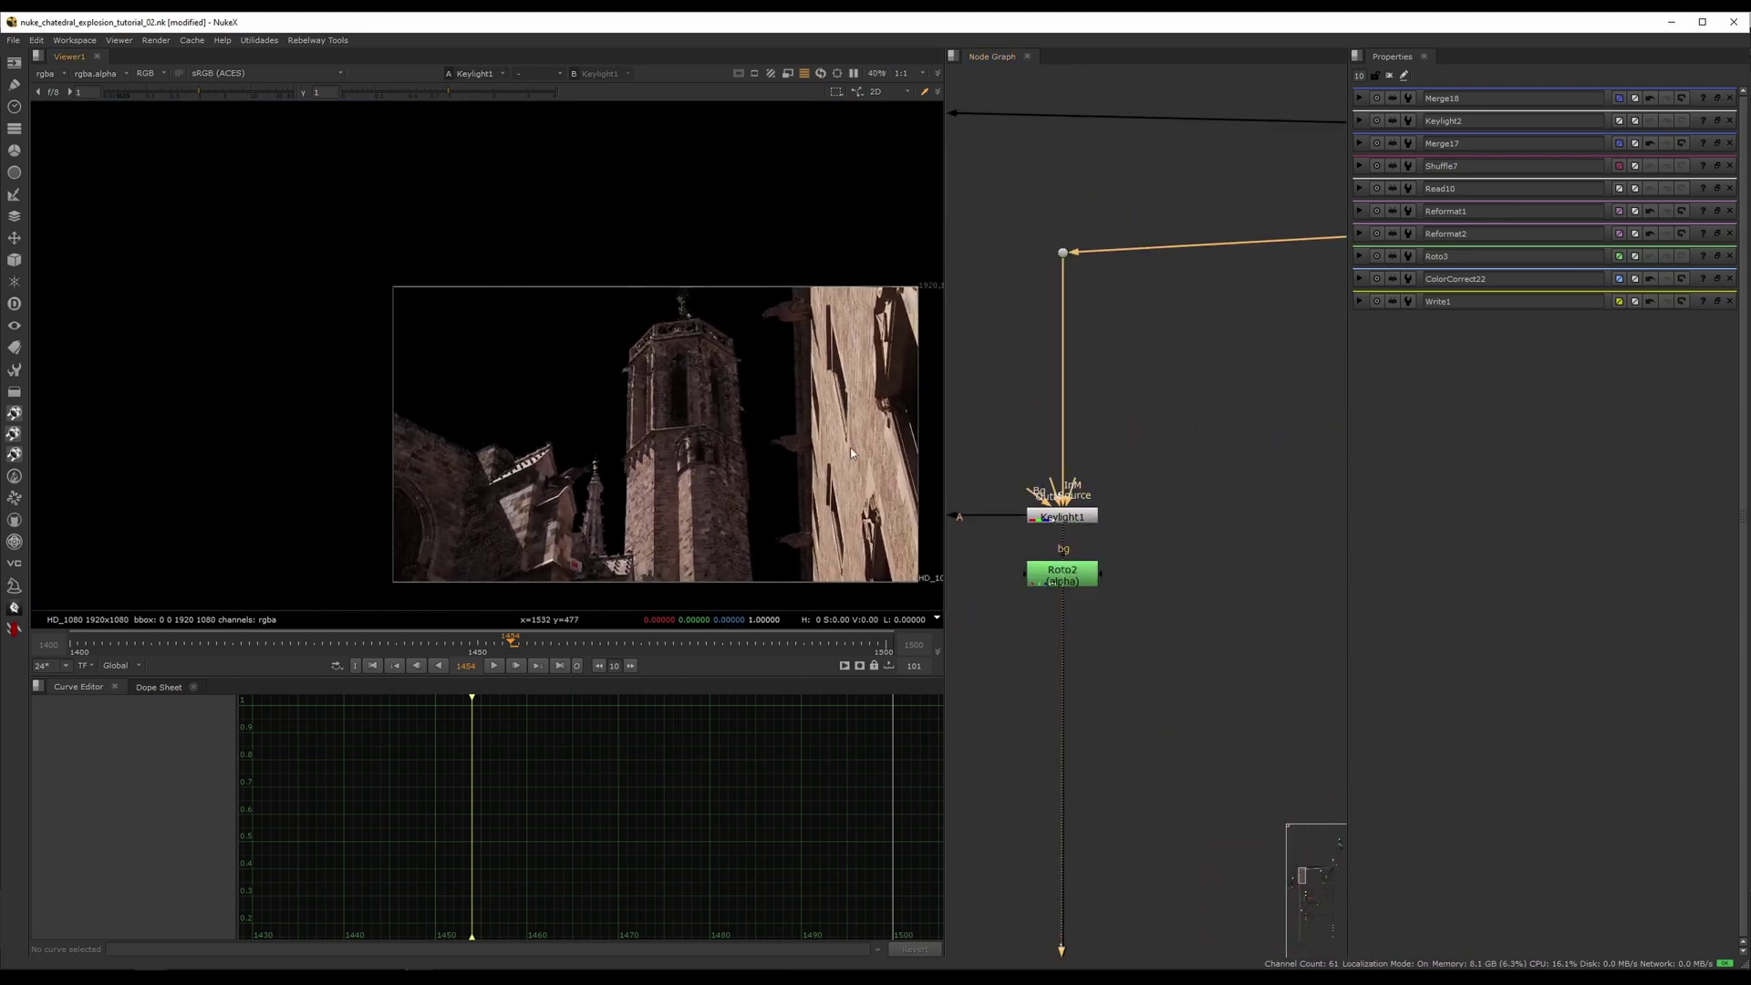
# - Display Merge3, where the keyed plate is multiplied by its color-corrected, shuffled copy
pyautogui.moveTo(959, 434); pyautogui.dragTo(1208, 461, button='middle')
pyautogui.click(1093, 512)
pyautogui.press('1')
pyautogui.moveTo(1102, 510); pyautogui.dragTo(1076, 488, button='middle')
pyautogui.click(1072, 491)
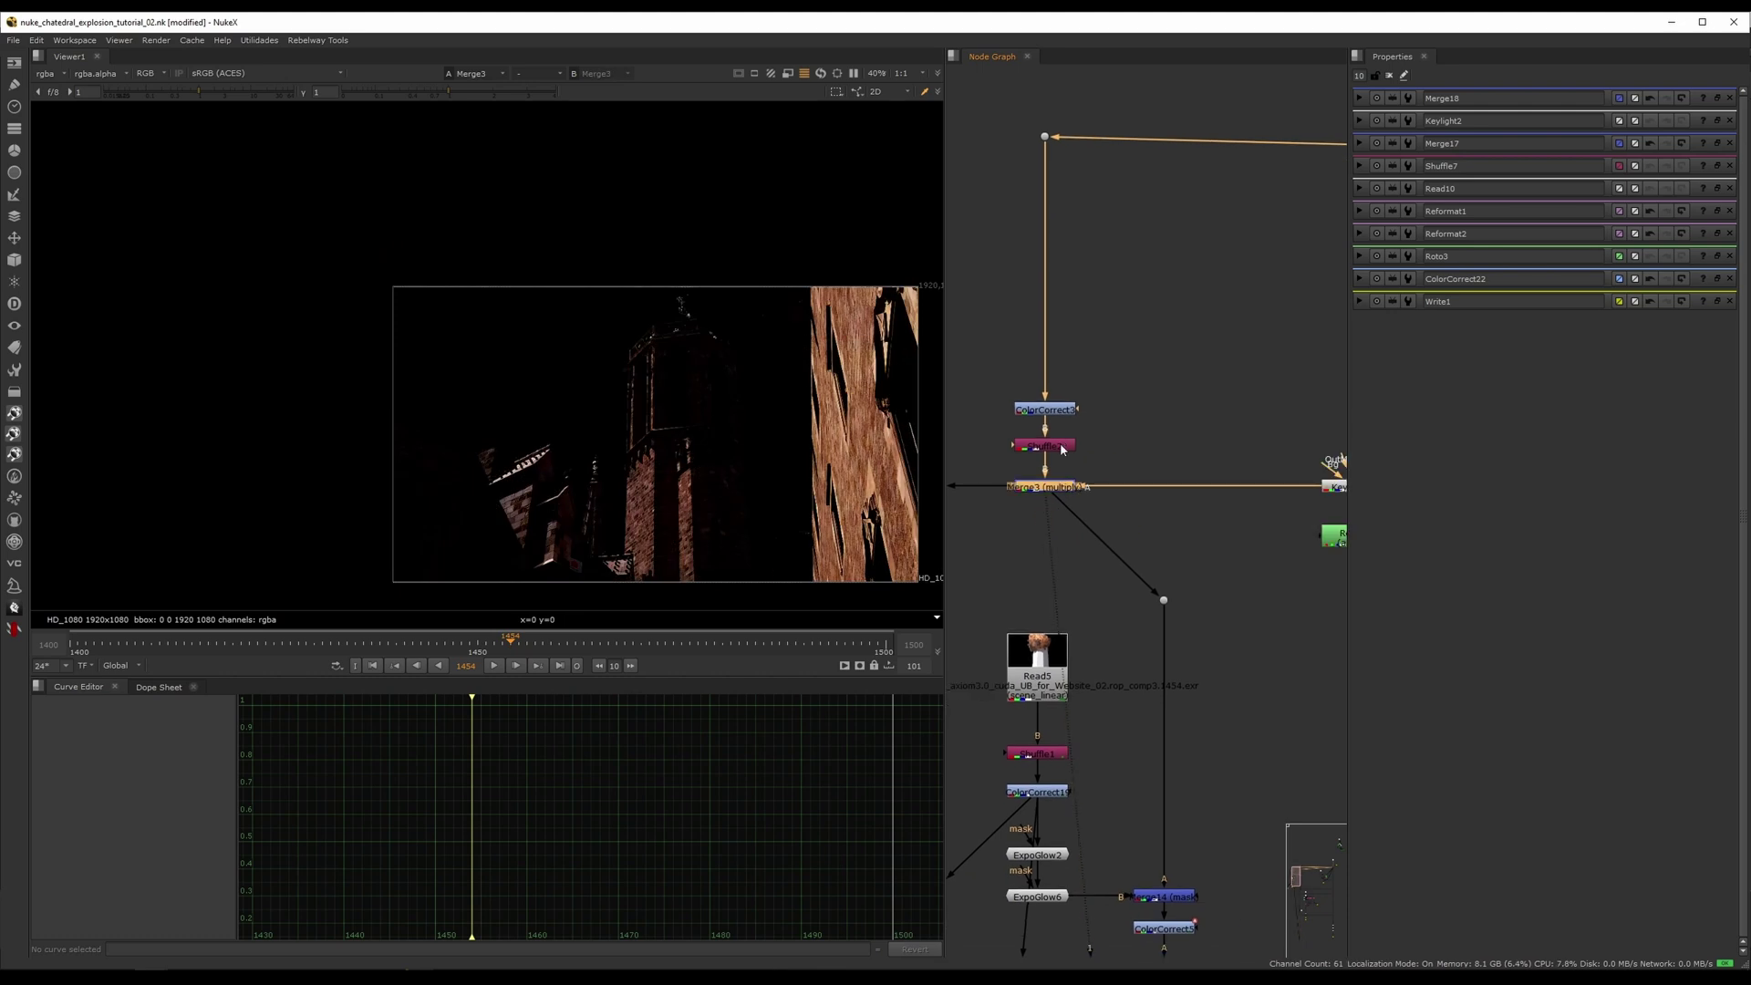
# - Display Merge14 to examine the plate texture masked by the indirect emission pass
pyautogui.moveTo(1080, 635); pyautogui.dragTo(1079, 444, button='middle')
pyautogui.click(1167, 709)
pyautogui.press('1')
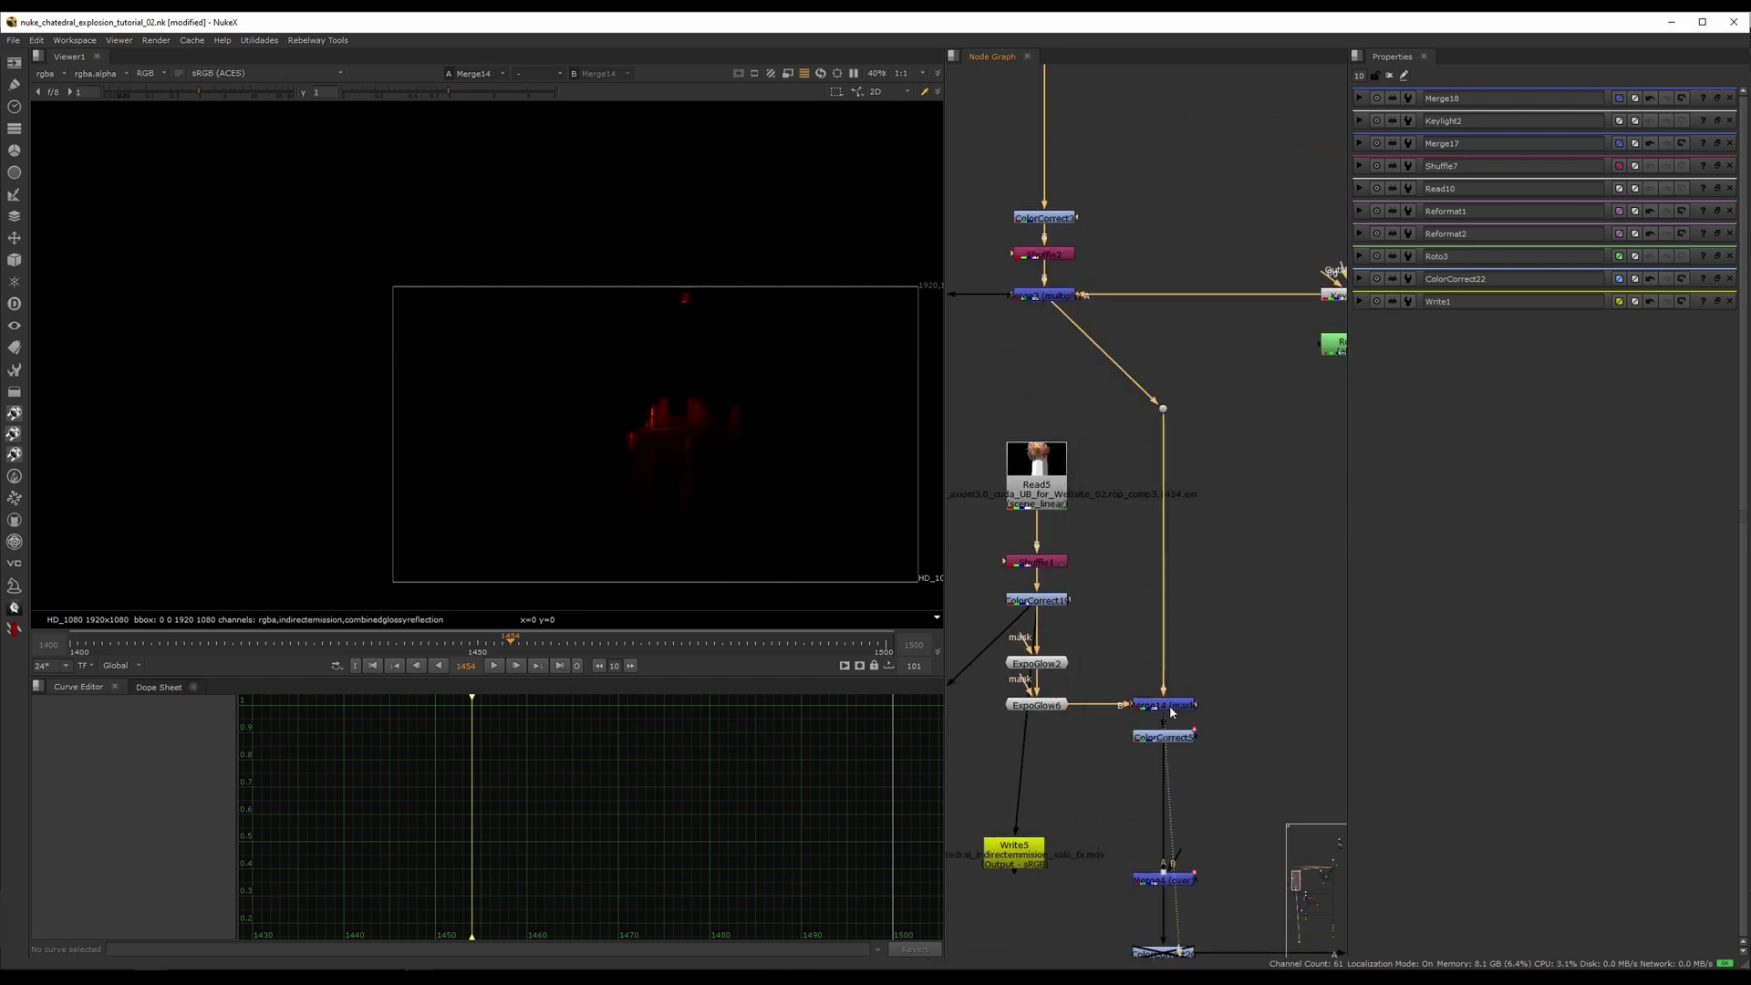
pyautogui.moveTo(1168, 710); pyautogui.dragTo(1119, 622, button='middle')
pyautogui.scroll(4, 721, 460)
pyautogui.moveTo(737, 447); pyautogui.dragTo(617, 389, button='middle')
# - Display the Read5 emission render at frame 1441 and the color-corrected pass below it
pyautogui.click(987, 377)
pyautogui.press('1')
pyautogui.moveTo(473, 648); pyautogui.dragTo(404, 644)
pyautogui.click(989, 514)
pyautogui.press('1')
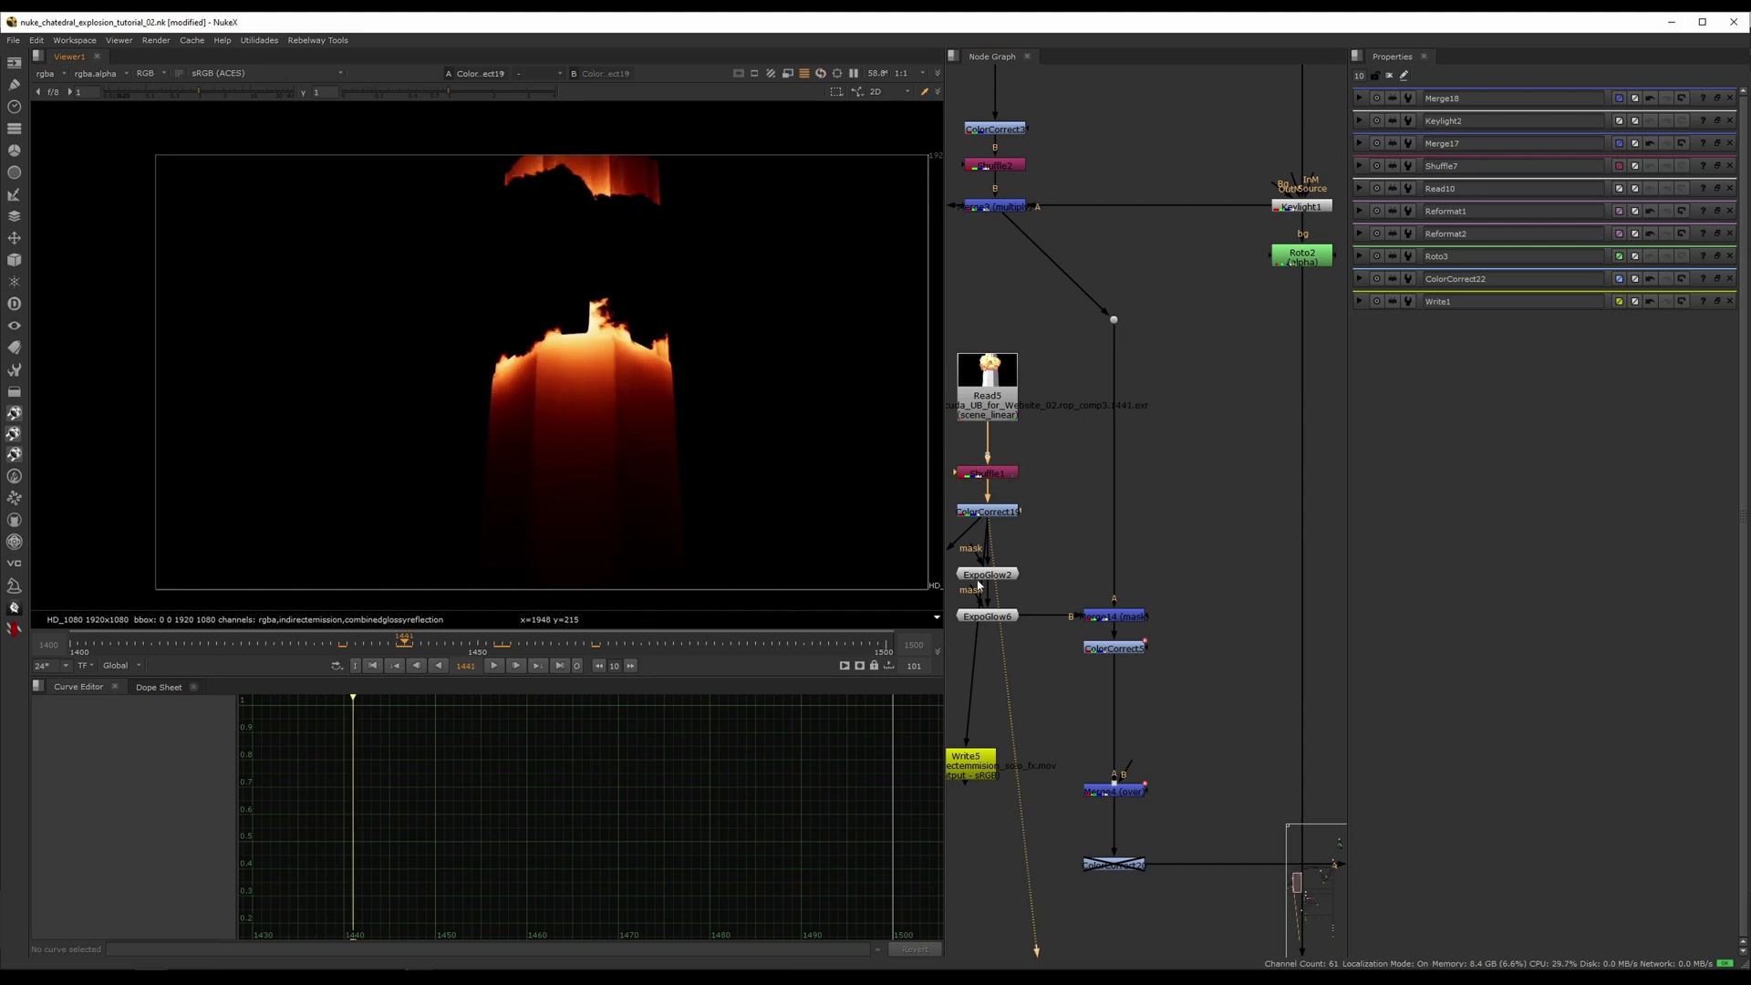
# - Move ExpoGlow2 and ExpoGlow6 clear of the connections and display each glow result
pyautogui.moveTo(988, 574); pyautogui.dragTo(1019, 569)
pyautogui.moveTo(1000, 621); pyautogui.dragTo(1025, 627)
pyautogui.click(1036, 566)
pyautogui.press('1')
pyautogui.click(1038, 617)
pyautogui.press('1')
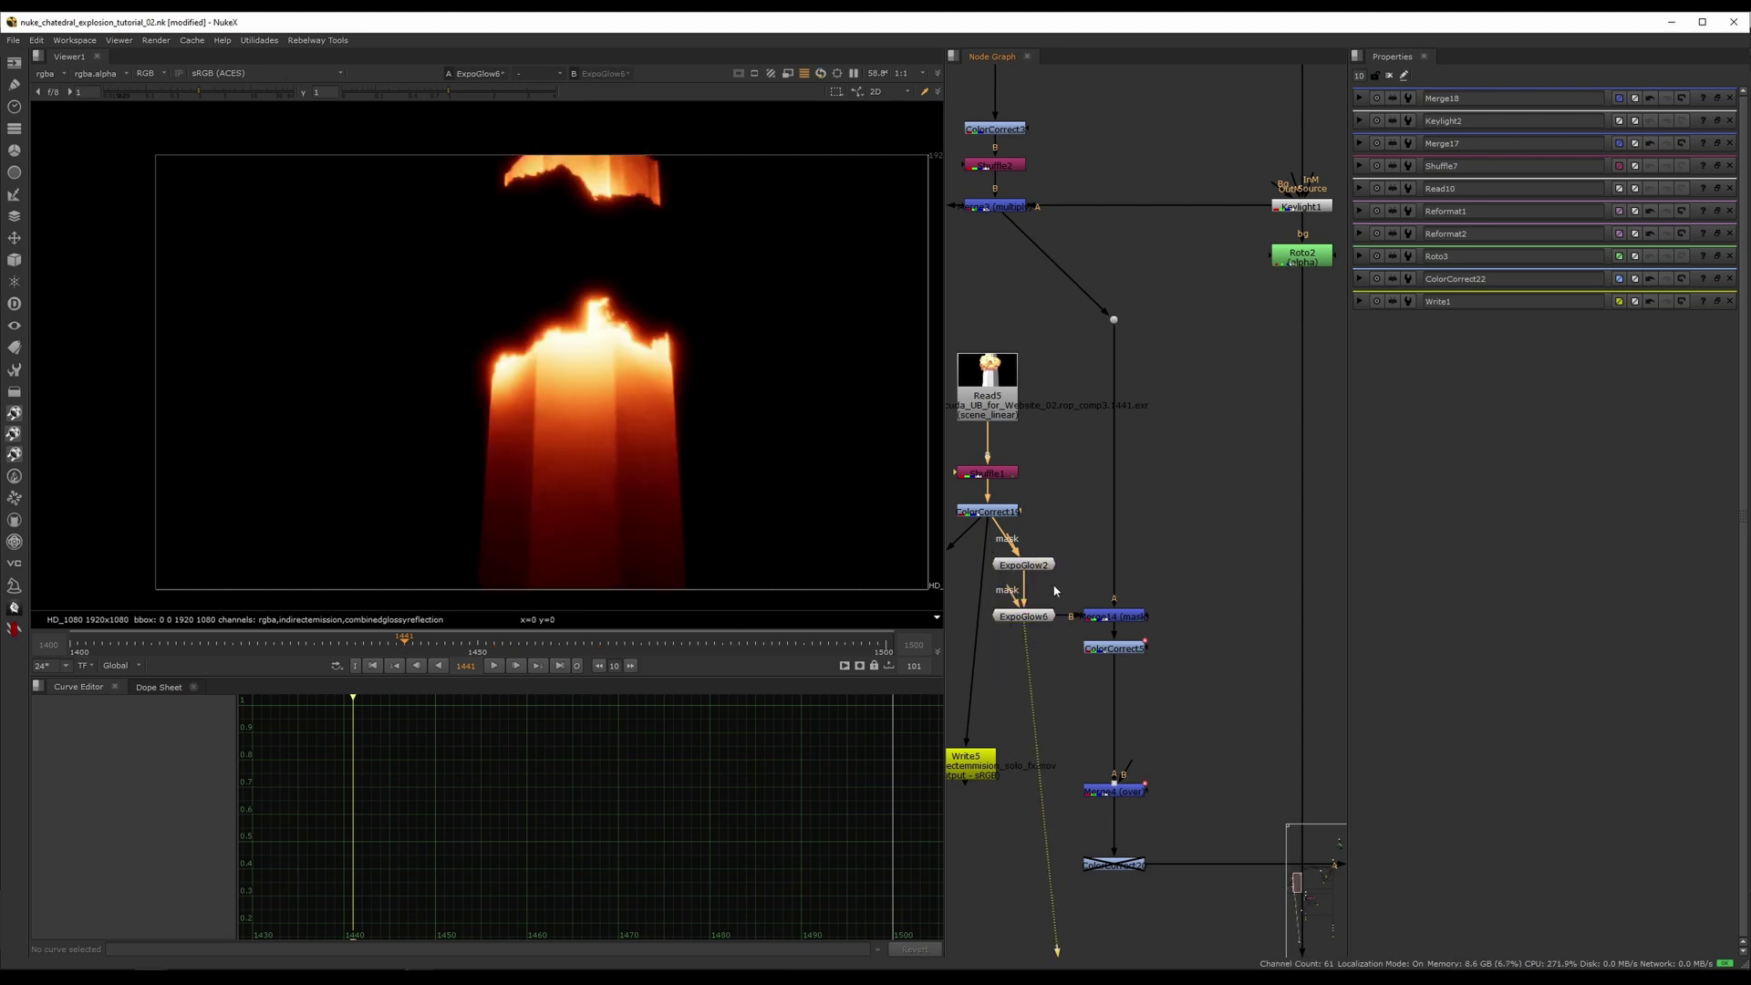
# - Display Merge14 at frame 1441 and examine the emission light on the tower's stone texture
pyautogui.moveTo(1139, 606); pyautogui.dragTo(1108, 558, button='middle')
pyautogui.click(1098, 571)
pyautogui.press('1')
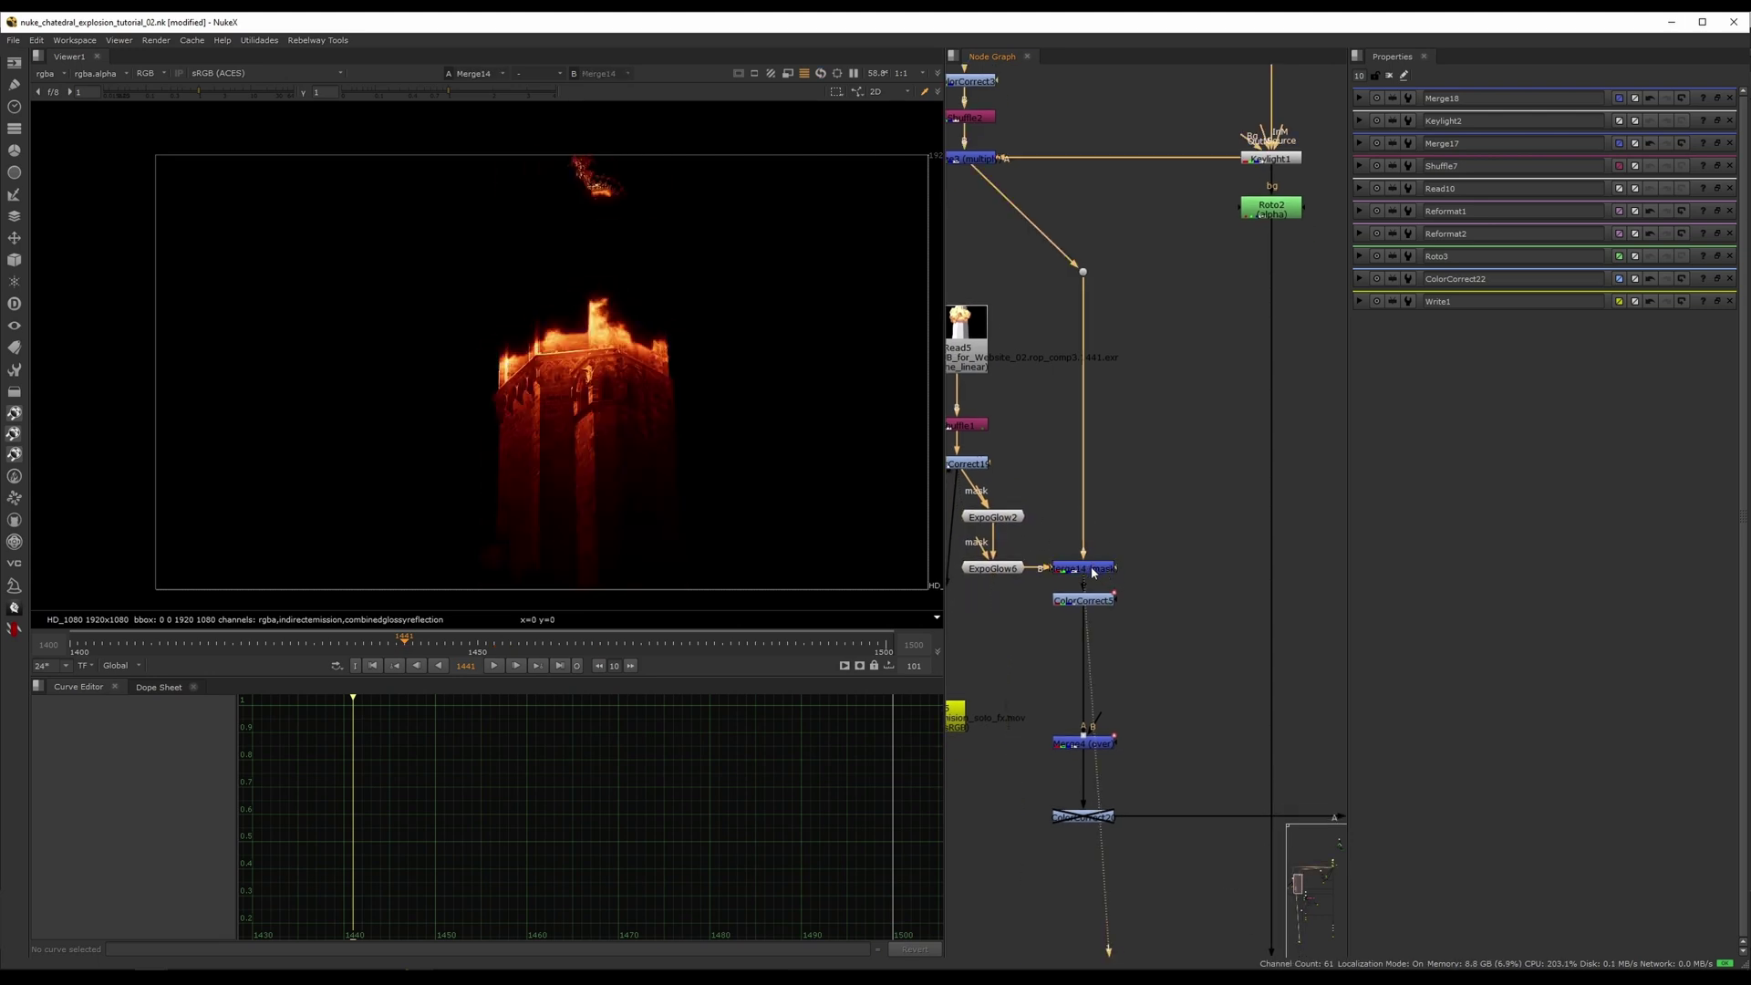
pyautogui.scroll(4, 660, 359)
pyautogui.scroll(-3, 566, 420)
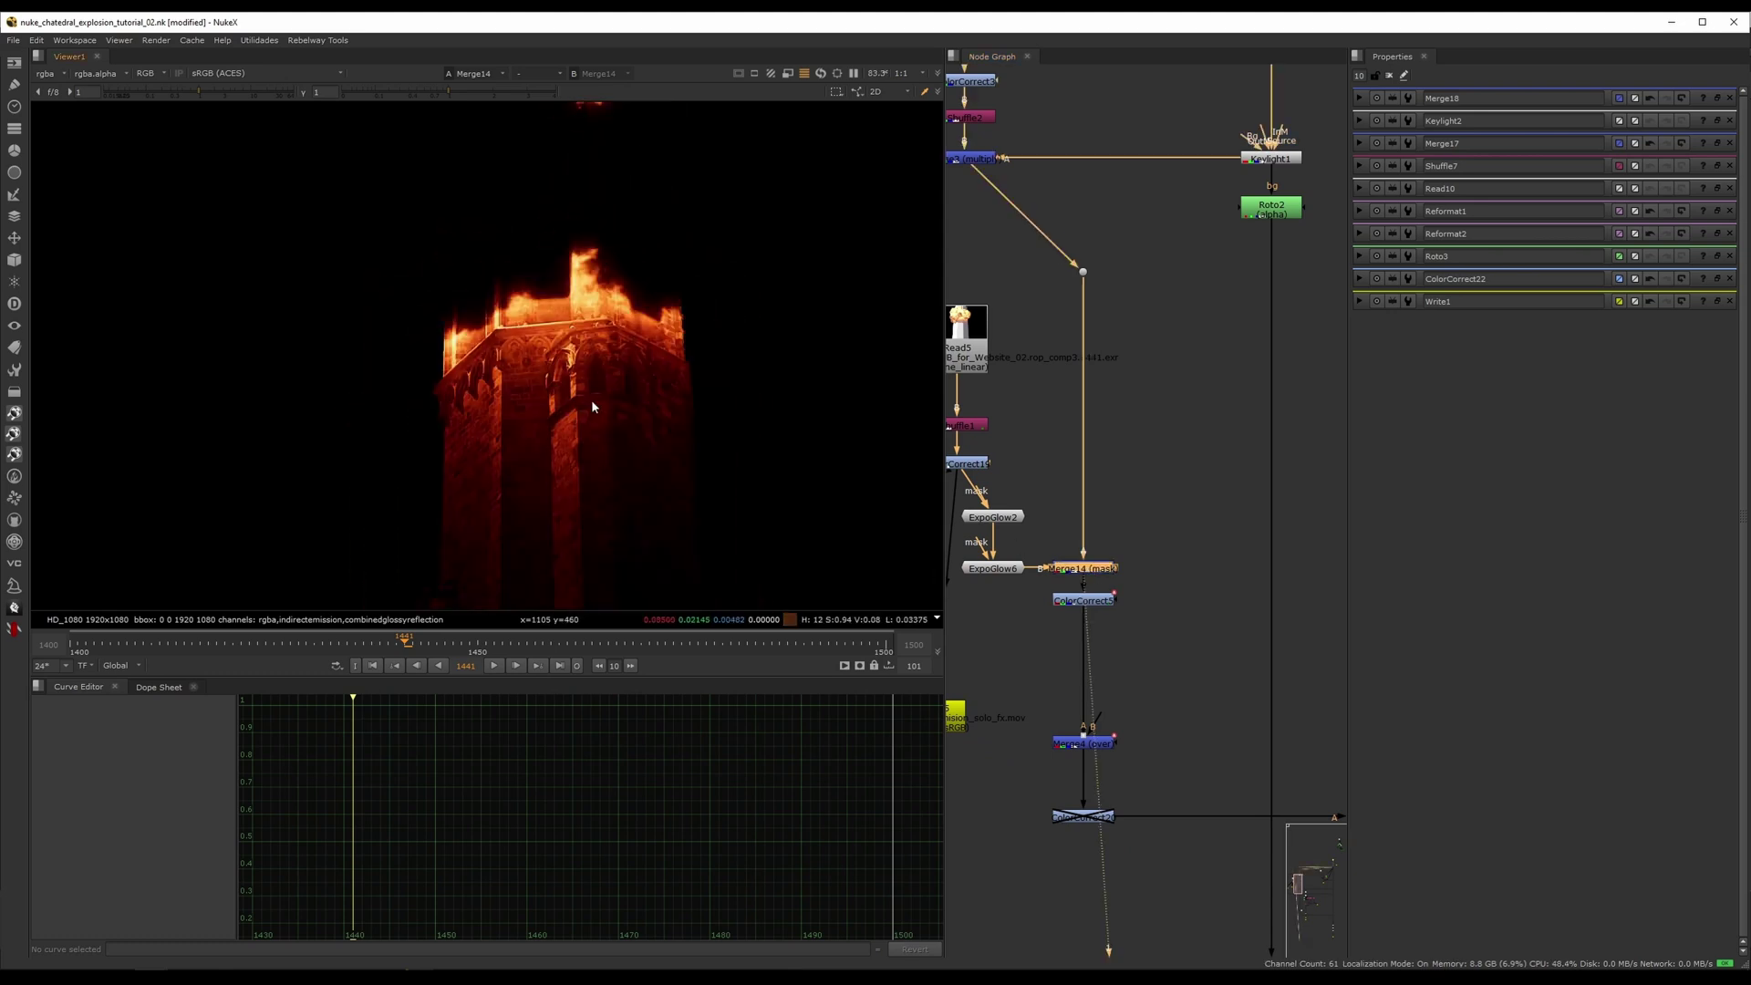
# - Display ColorCorrect5 to examine the brightened emission light on the tower
pyautogui.click(1098, 599)
pyautogui.press('1')
pyautogui.moveTo(1116, 715); pyautogui.dragTo(1091, 557, button='middle')
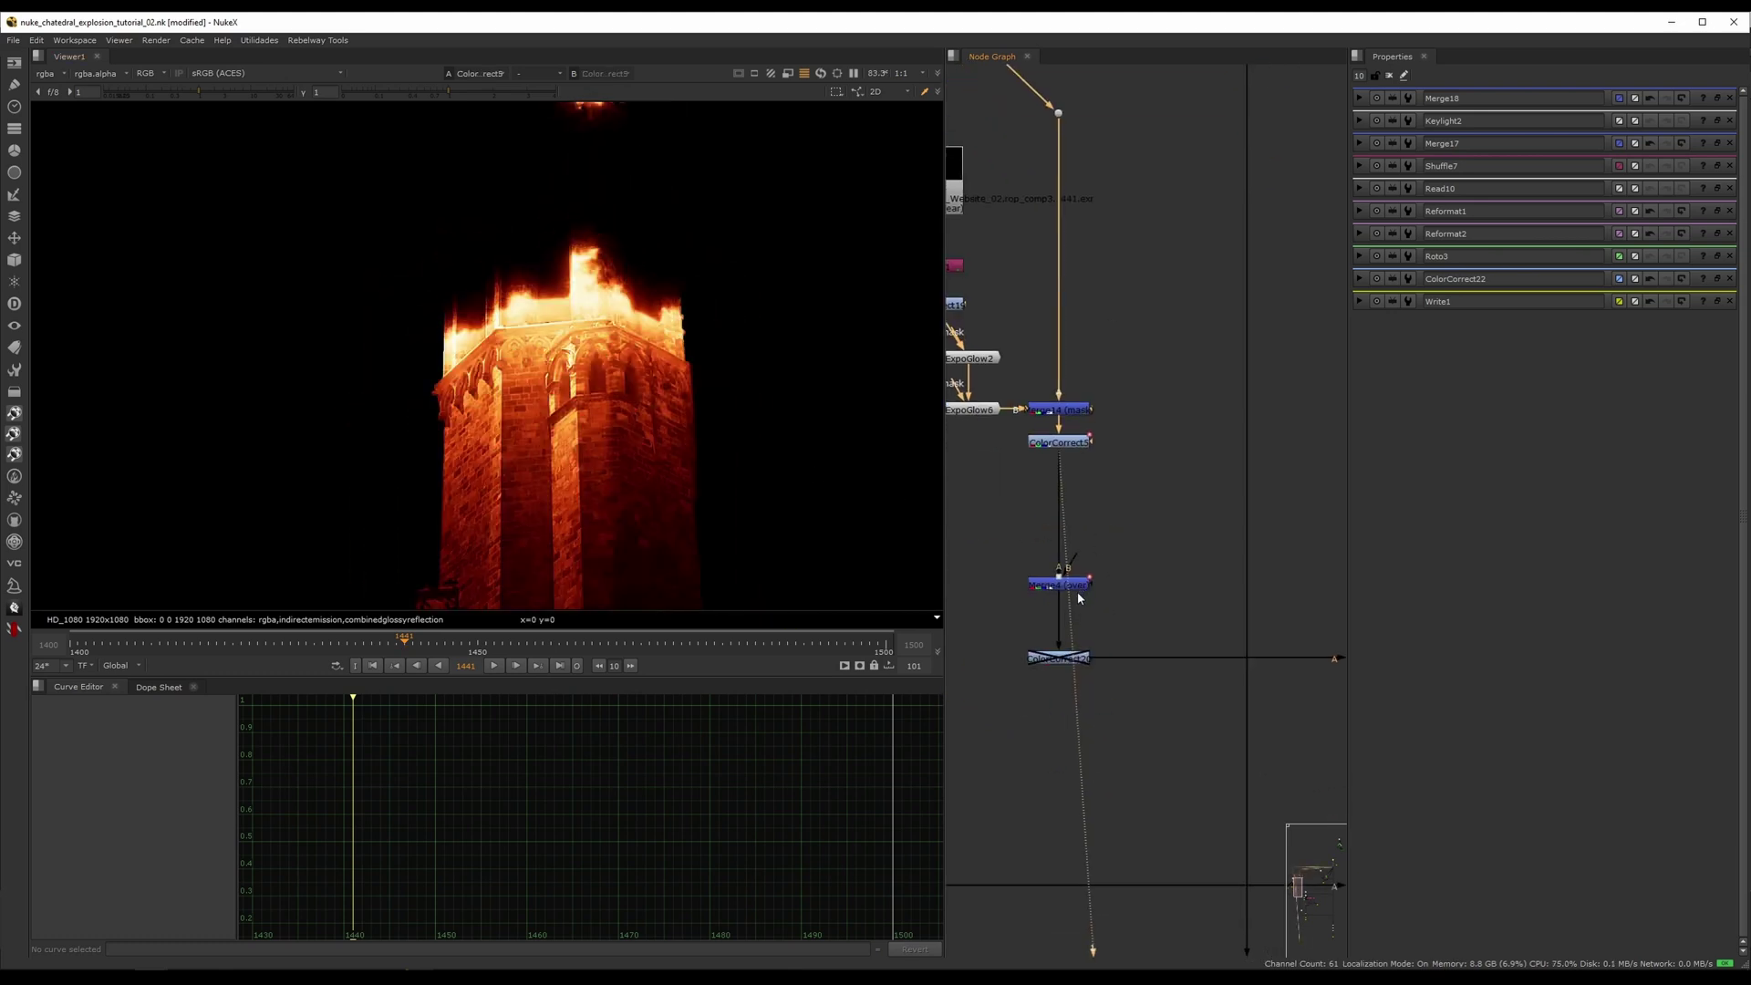
# - Display Merge4 and open its settings to examine the animated mix curve
pyautogui.click(1080, 588)
pyautogui.press('1')
pyautogui.scroll(3, 1115, 608)
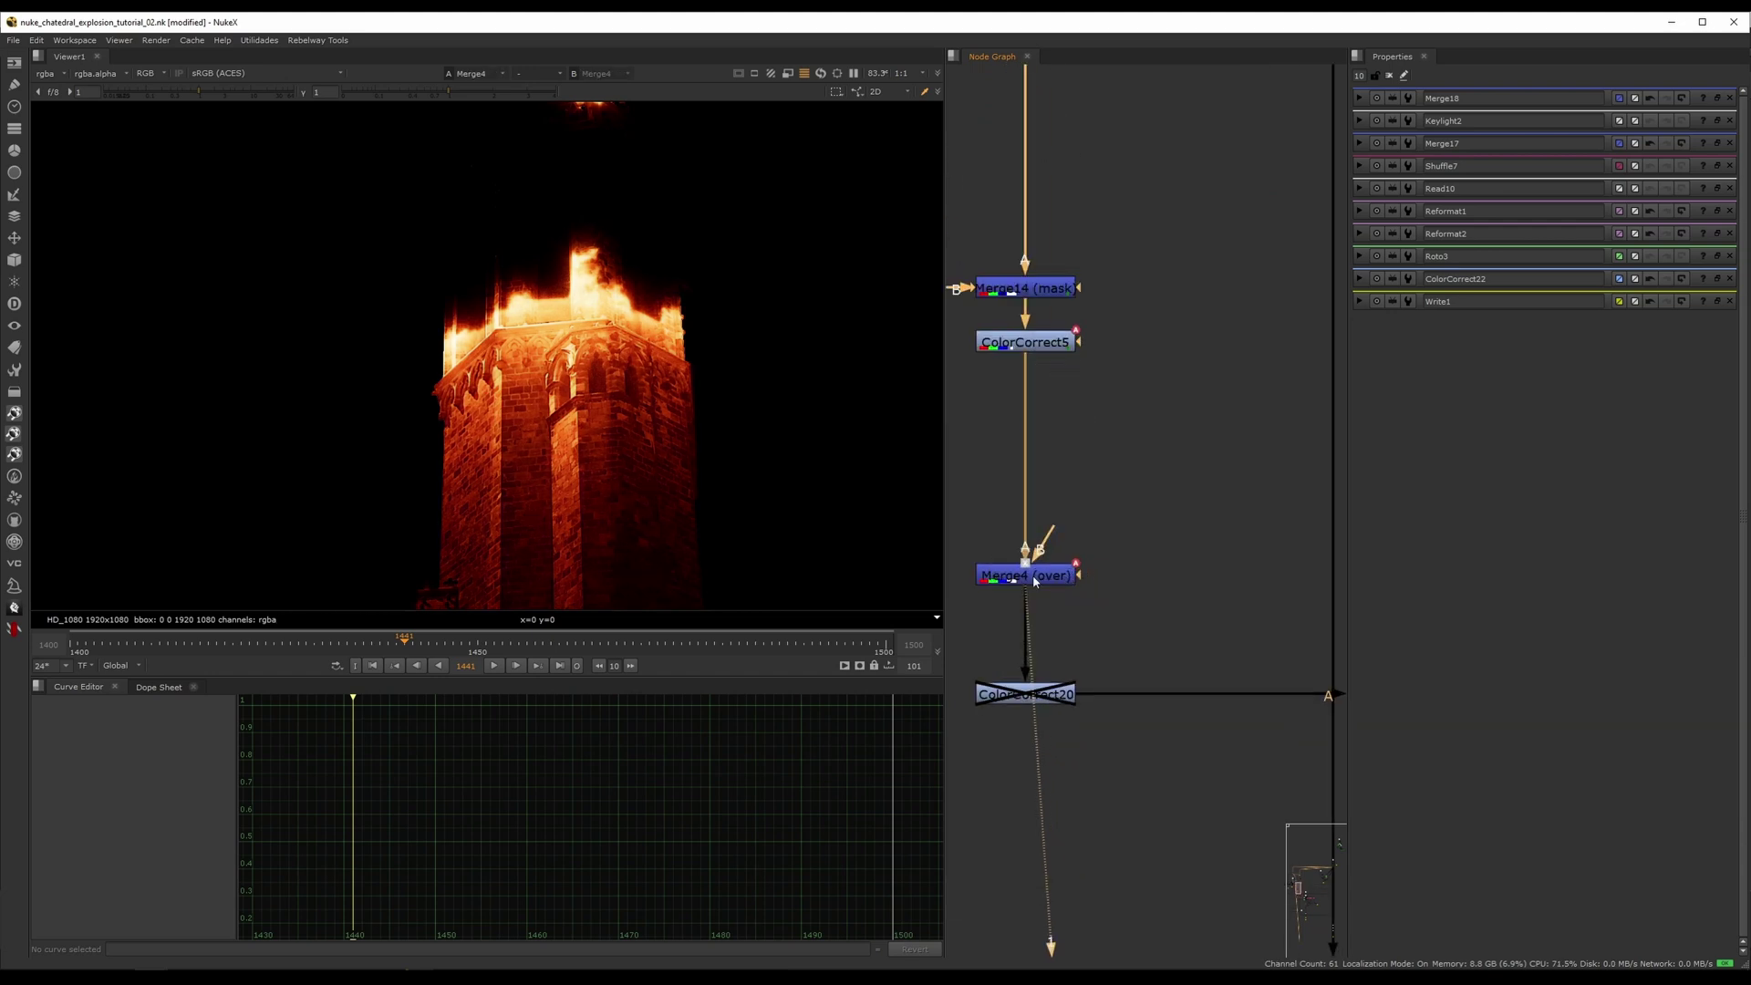
pyautogui.doubleClick(1038, 582)
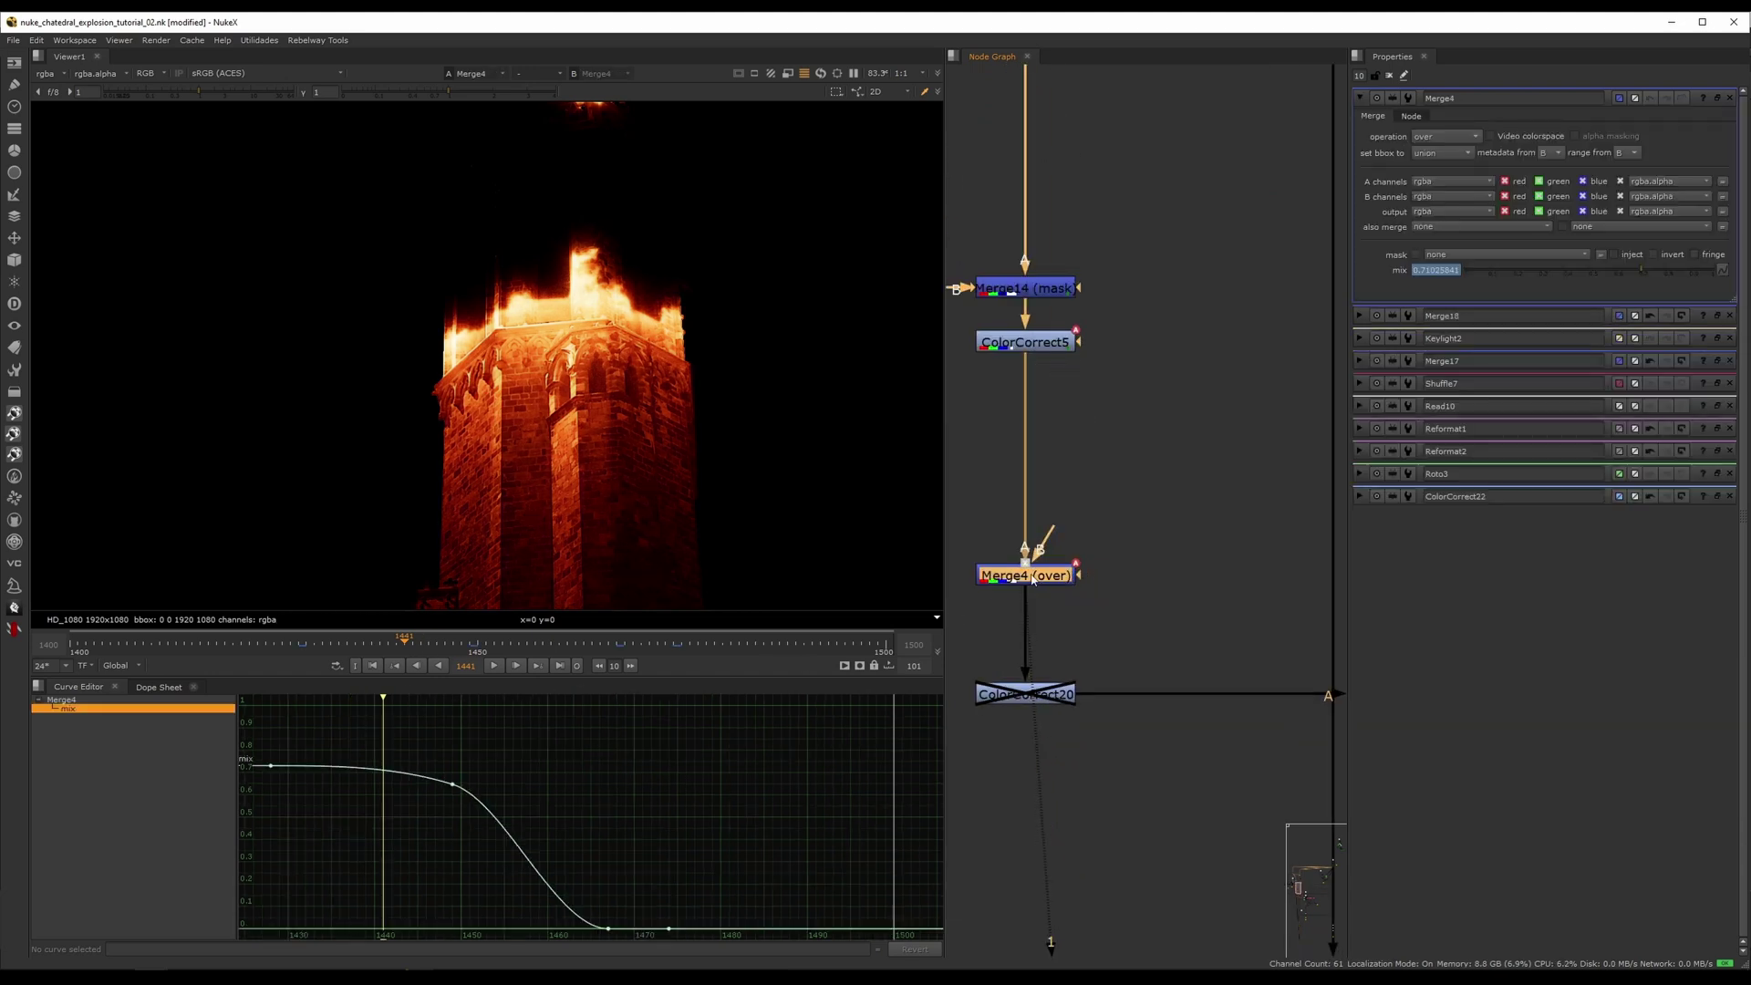
# - Add a default Merge node for comparing its mix setting, and delete it again
pyautogui.press('m')
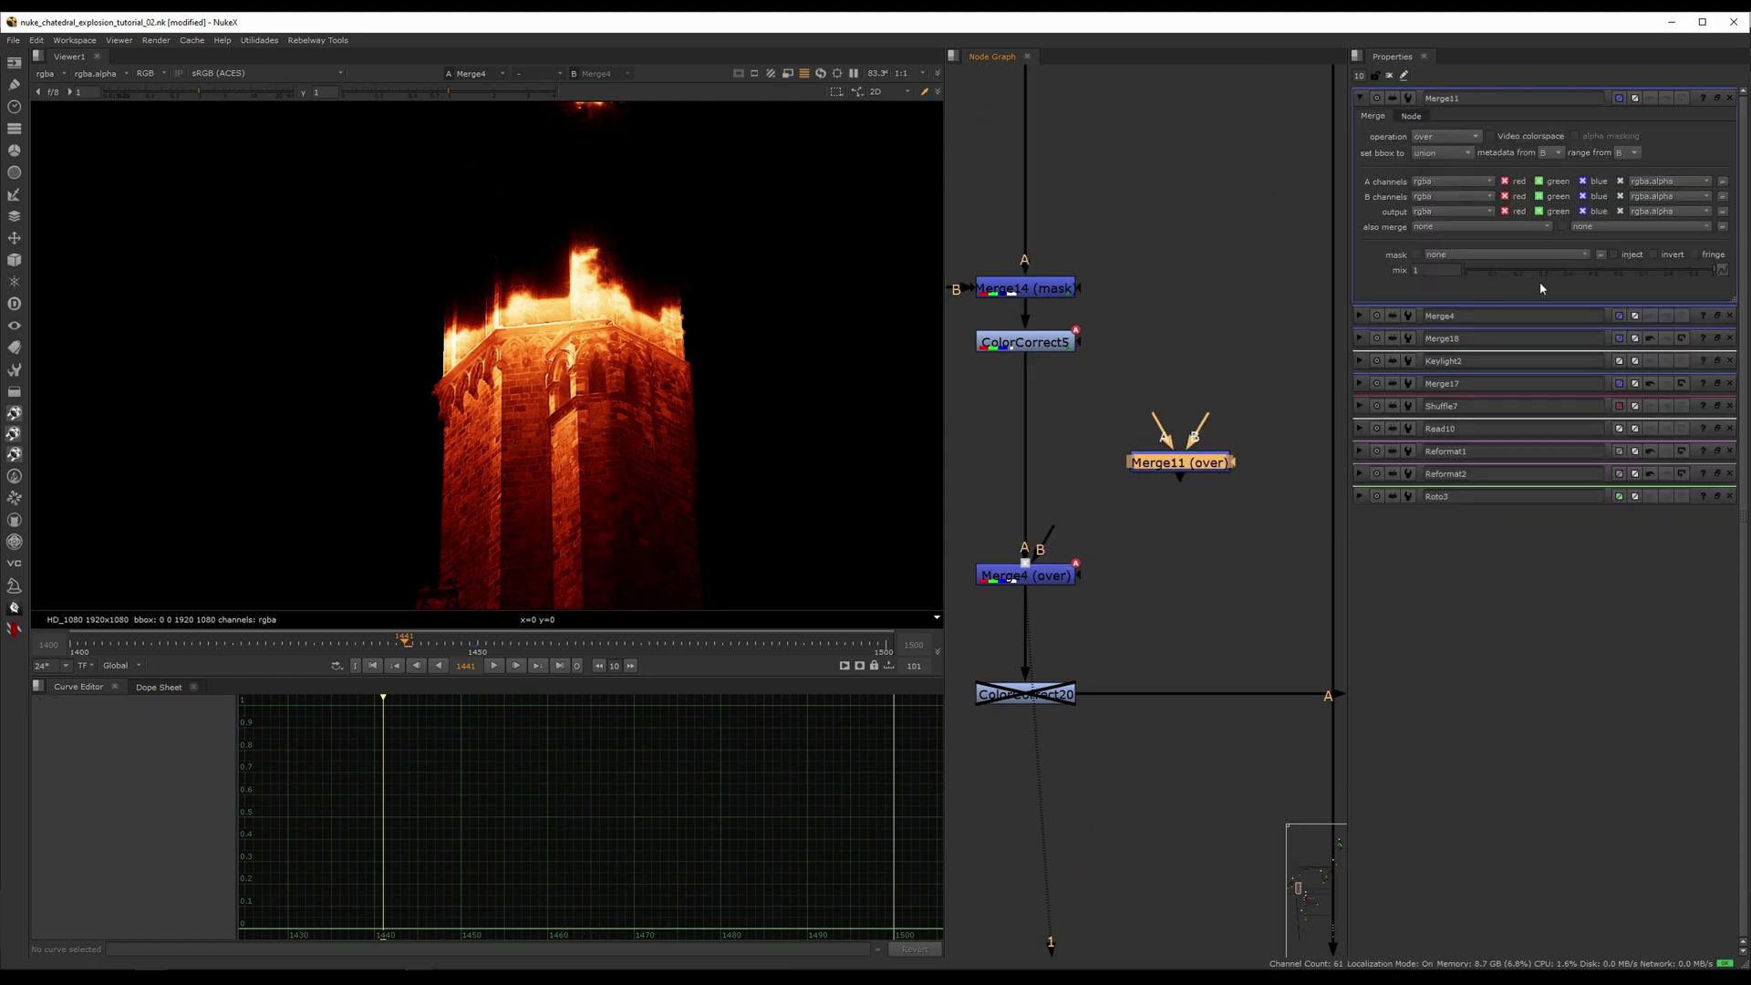
pyautogui.press('Delete')
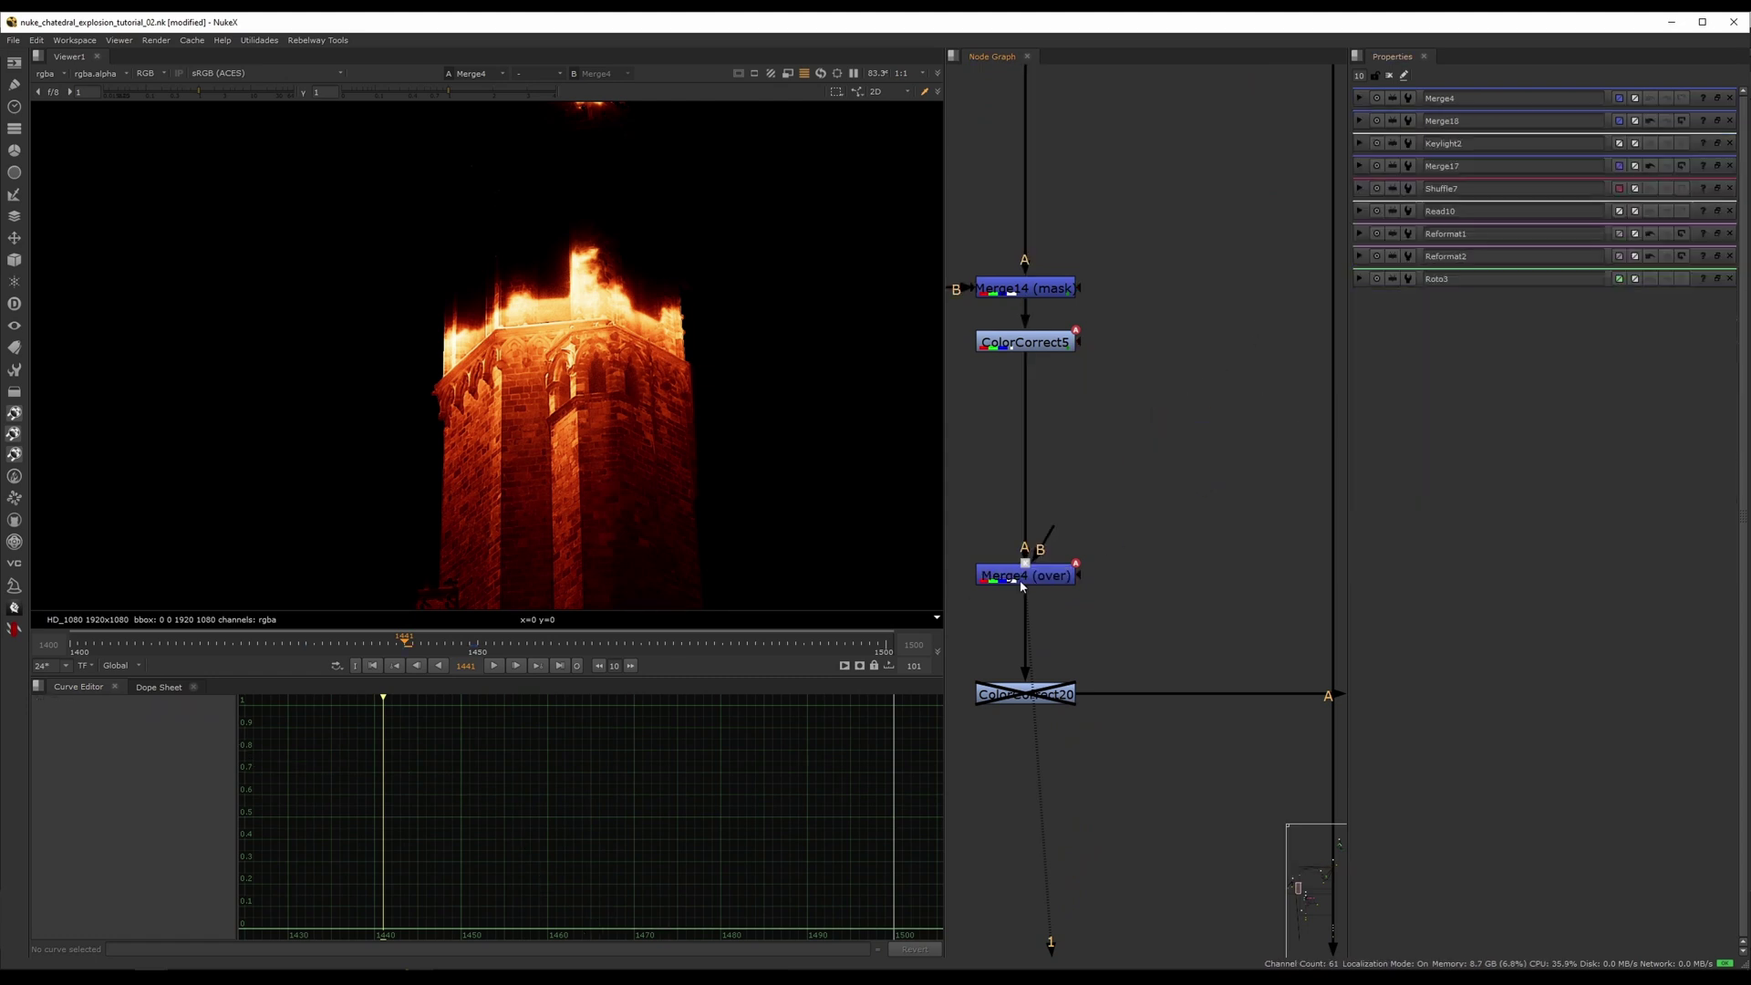
# - Reopen Merge4 and scrub to frame 1461 to examine how the mix curve fades the light
pyautogui.doubleClick(1032, 584)
pyautogui.moveTo(563, 643)
pyautogui.mouseDown()
pyautogui.moveTo(601, 643)
pyautogui.moveTo(473, 648)
pyautogui.moveTo(567, 644)
pyautogui.mouseUp()
pyautogui.click(1010, 581)
pyautogui.click(545, 644)
pyautogui.moveTo(627, 746); pyautogui.dragTo(281, 934)
# - Follow the emission branch to the main pipe and display Merge2, the plus operation over the plate
pyautogui.scroll(-5, 1197, 553)
pyautogui.moveTo(1195, 551); pyautogui.dragTo(862, 524, button='middle')
pyautogui.moveTo(1322, 559); pyautogui.dragTo(730, 531, button='middle')
pyautogui.doubleClick(1287, 550)
pyautogui.scroll(4, 1320, 553)
pyautogui.click(1256, 592)
pyautogui.press('1')
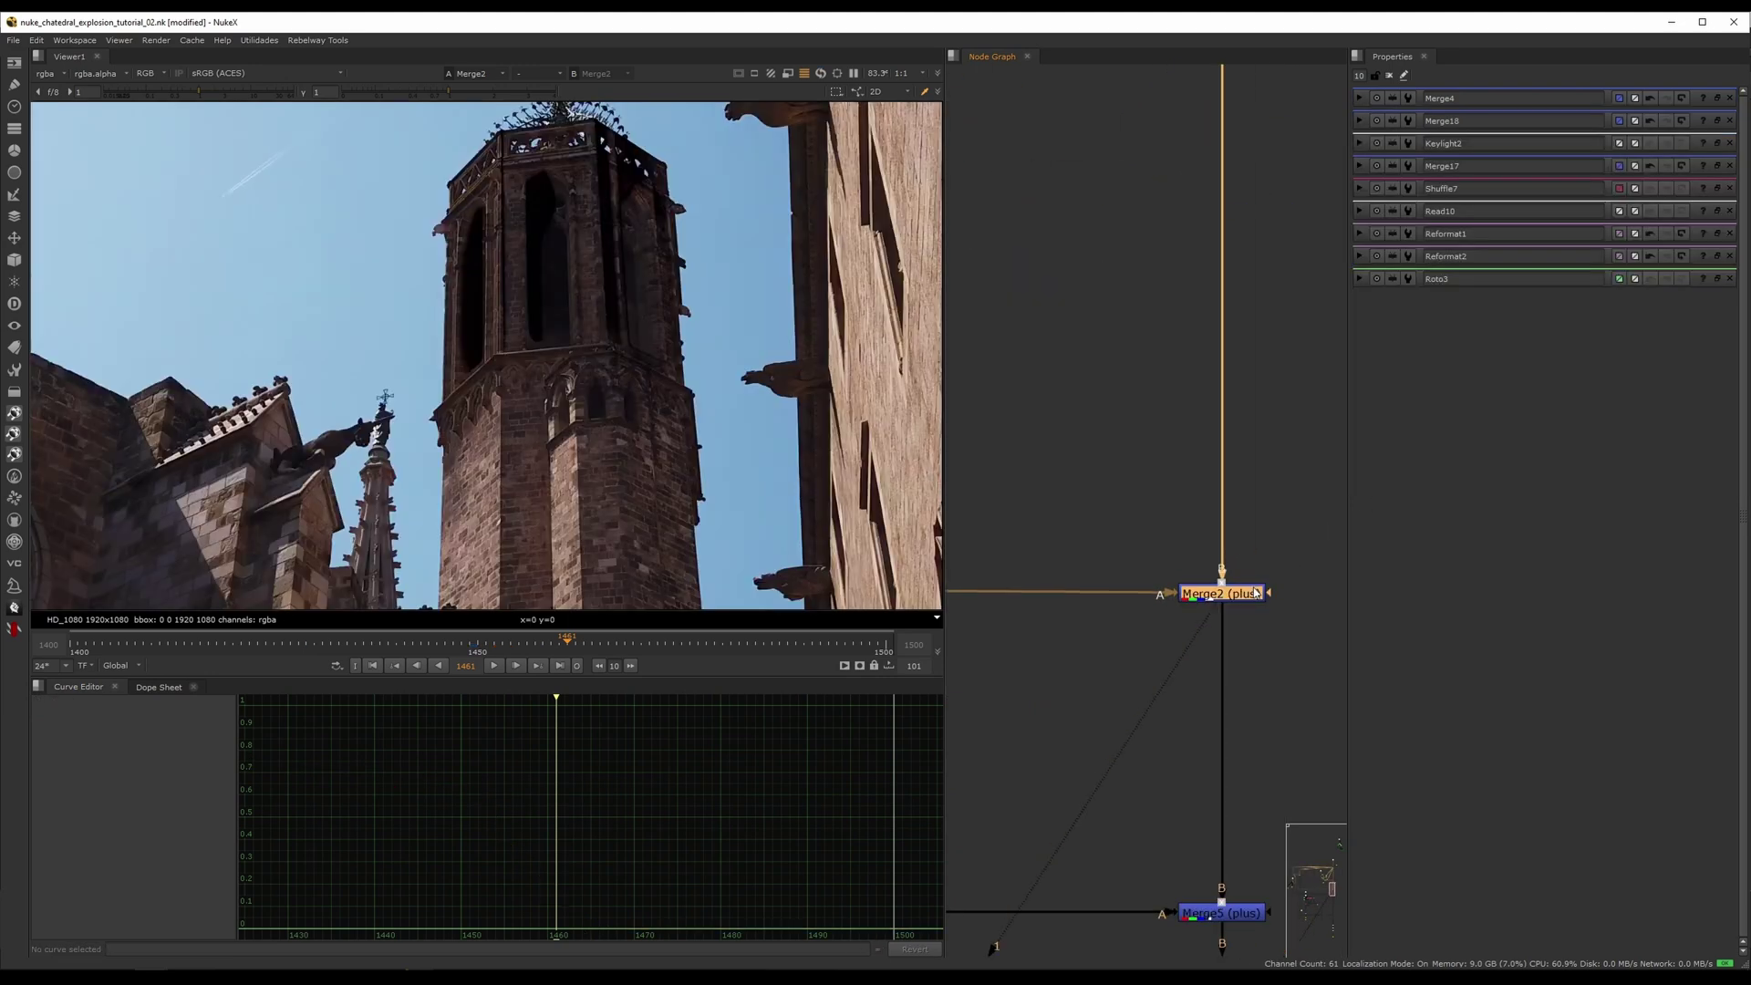
# - Go to frame 1443 and toggle Merge2 off and on to compare the tower with and without emission light
pyautogui.click(421, 645)
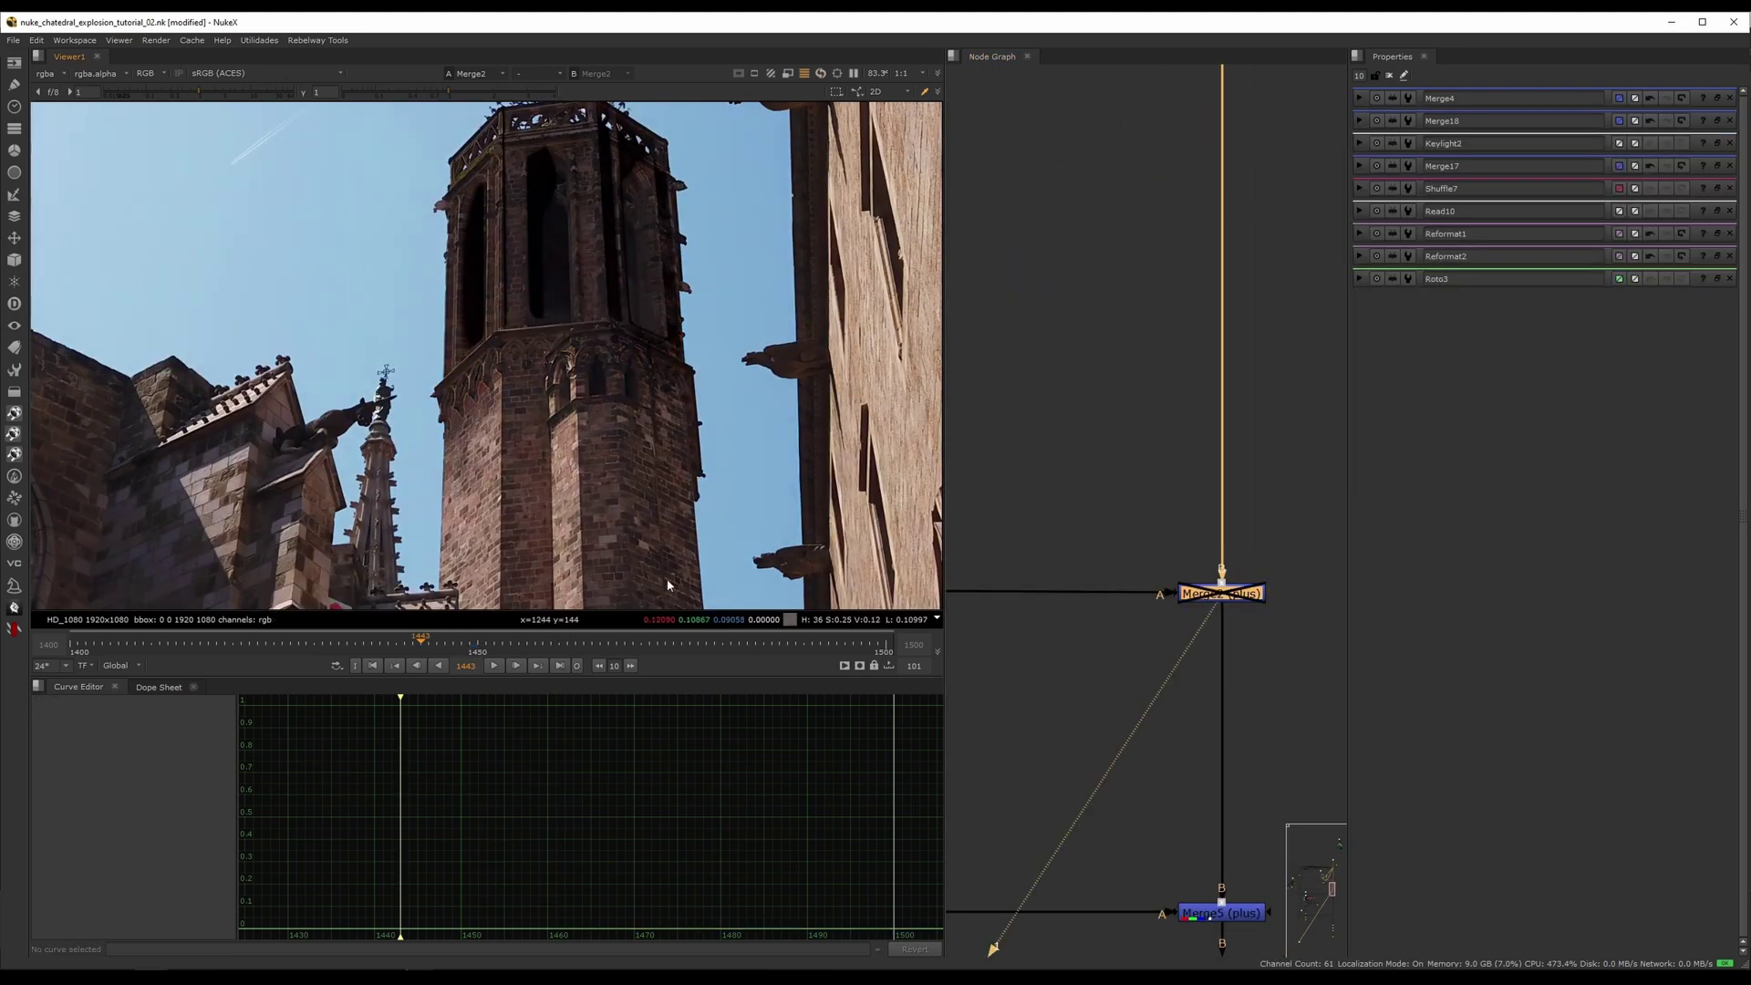
pyautogui.press('d')
pyautogui.press('d')
# - Return to the second emission branch and display ExpoGlow5 and Copy4
pyautogui.click(1098, 506)
pyautogui.scroll(-4, 1098, 506)
pyautogui.moveTo(1098, 506); pyautogui.dragTo(1441, 467, button='middle')
pyautogui.moveTo(1183, 467); pyautogui.dragTo(1395, 468, button='middle')
pyautogui.moveTo(996, 460); pyautogui.dragTo(1227, 474, button='middle')
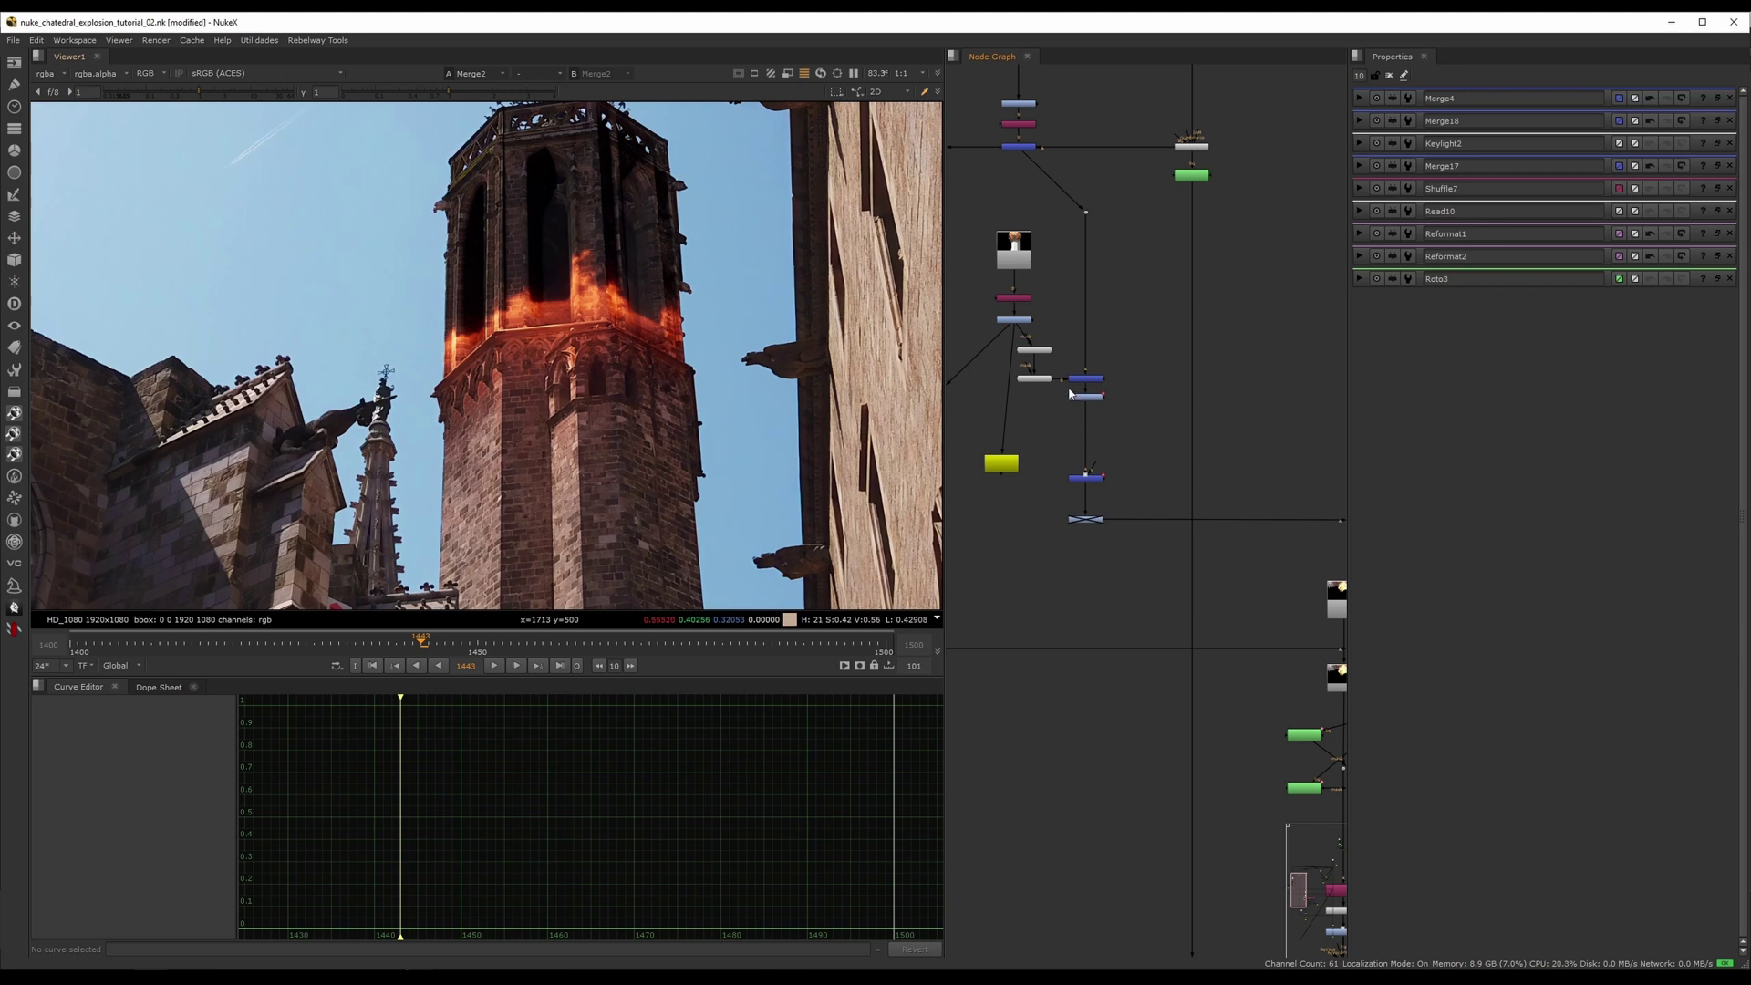
pyautogui.moveTo(1000, 370); pyautogui.dragTo(1120, 374, button='middle')
pyautogui.scroll(3, 1042, 424)
pyautogui.moveTo(1073, 393); pyautogui.dragTo(1095, 385)
pyautogui.press('1')
pyautogui.click(983, 456)
pyautogui.press('1')
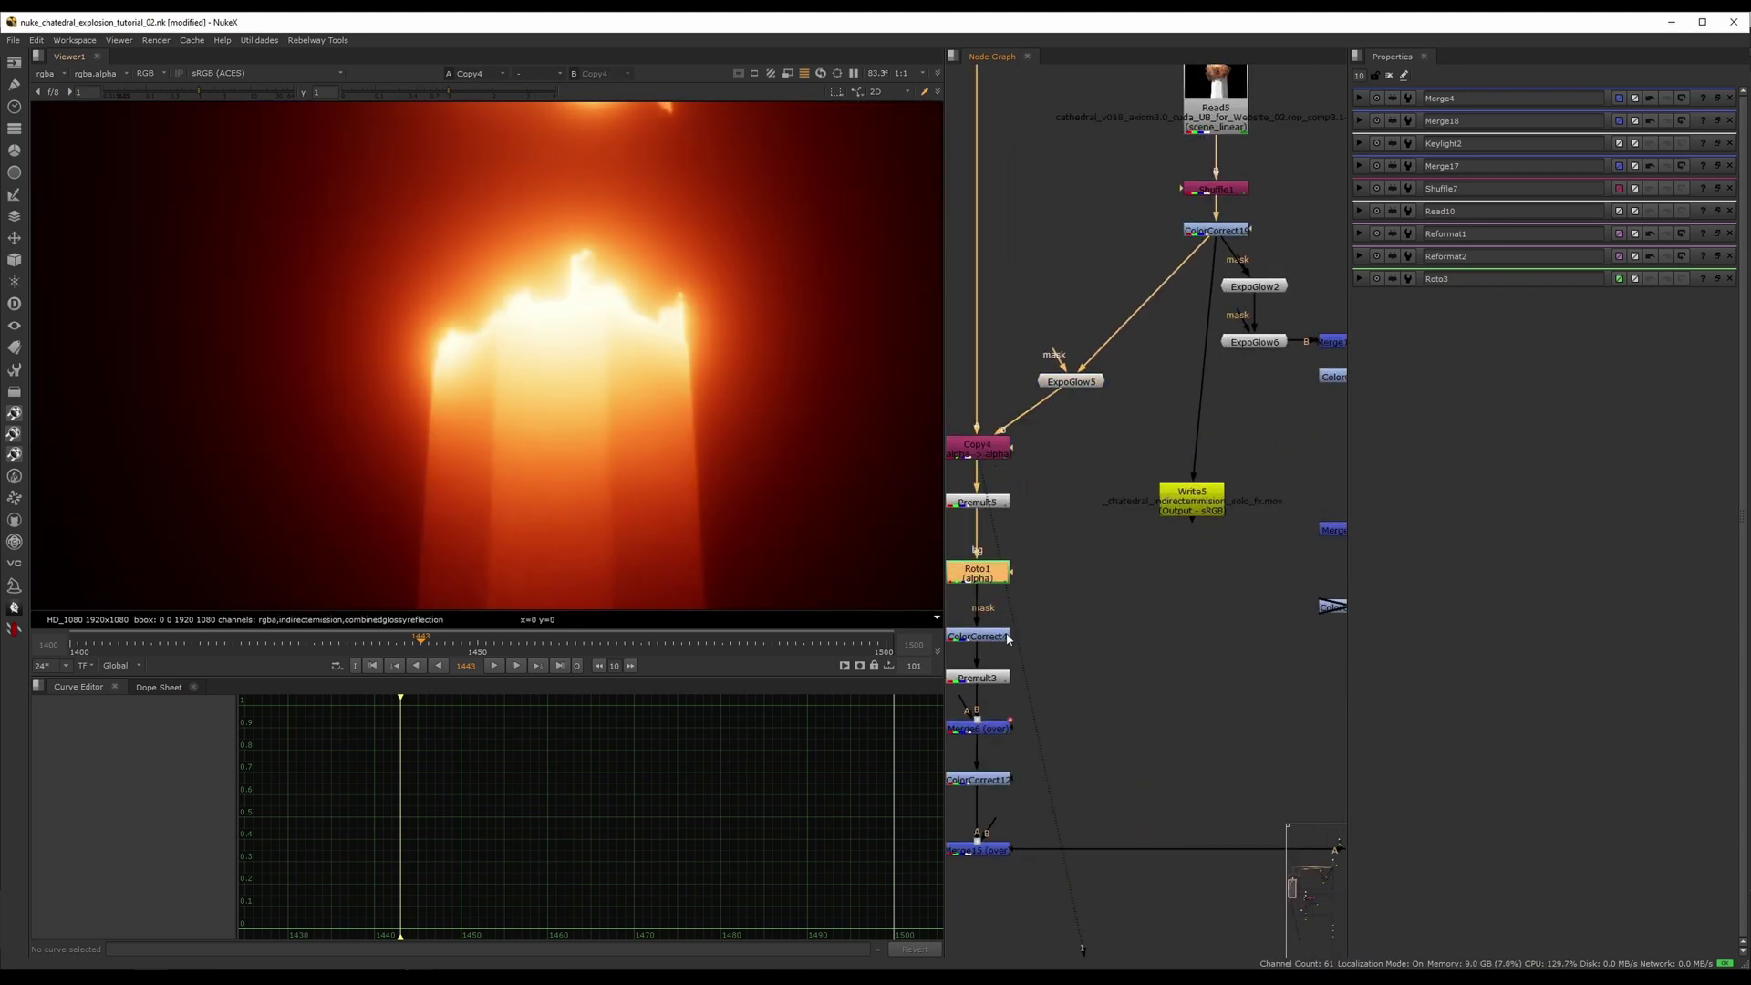
# - Display ColorCorrect4 in the second branch and examine the full frame lit by the emission
pyautogui.moveTo(1018, 654); pyautogui.dragTo(1004, 639)
pyautogui.moveTo(1030, 718); pyautogui.dragTo(1045, 593, button='middle')
pyautogui.moveTo(1000, 663); pyautogui.dragTo(1012, 895, button='middle')
pyautogui.click(1097, 469)
pyautogui.scroll(-4, 465, 360)
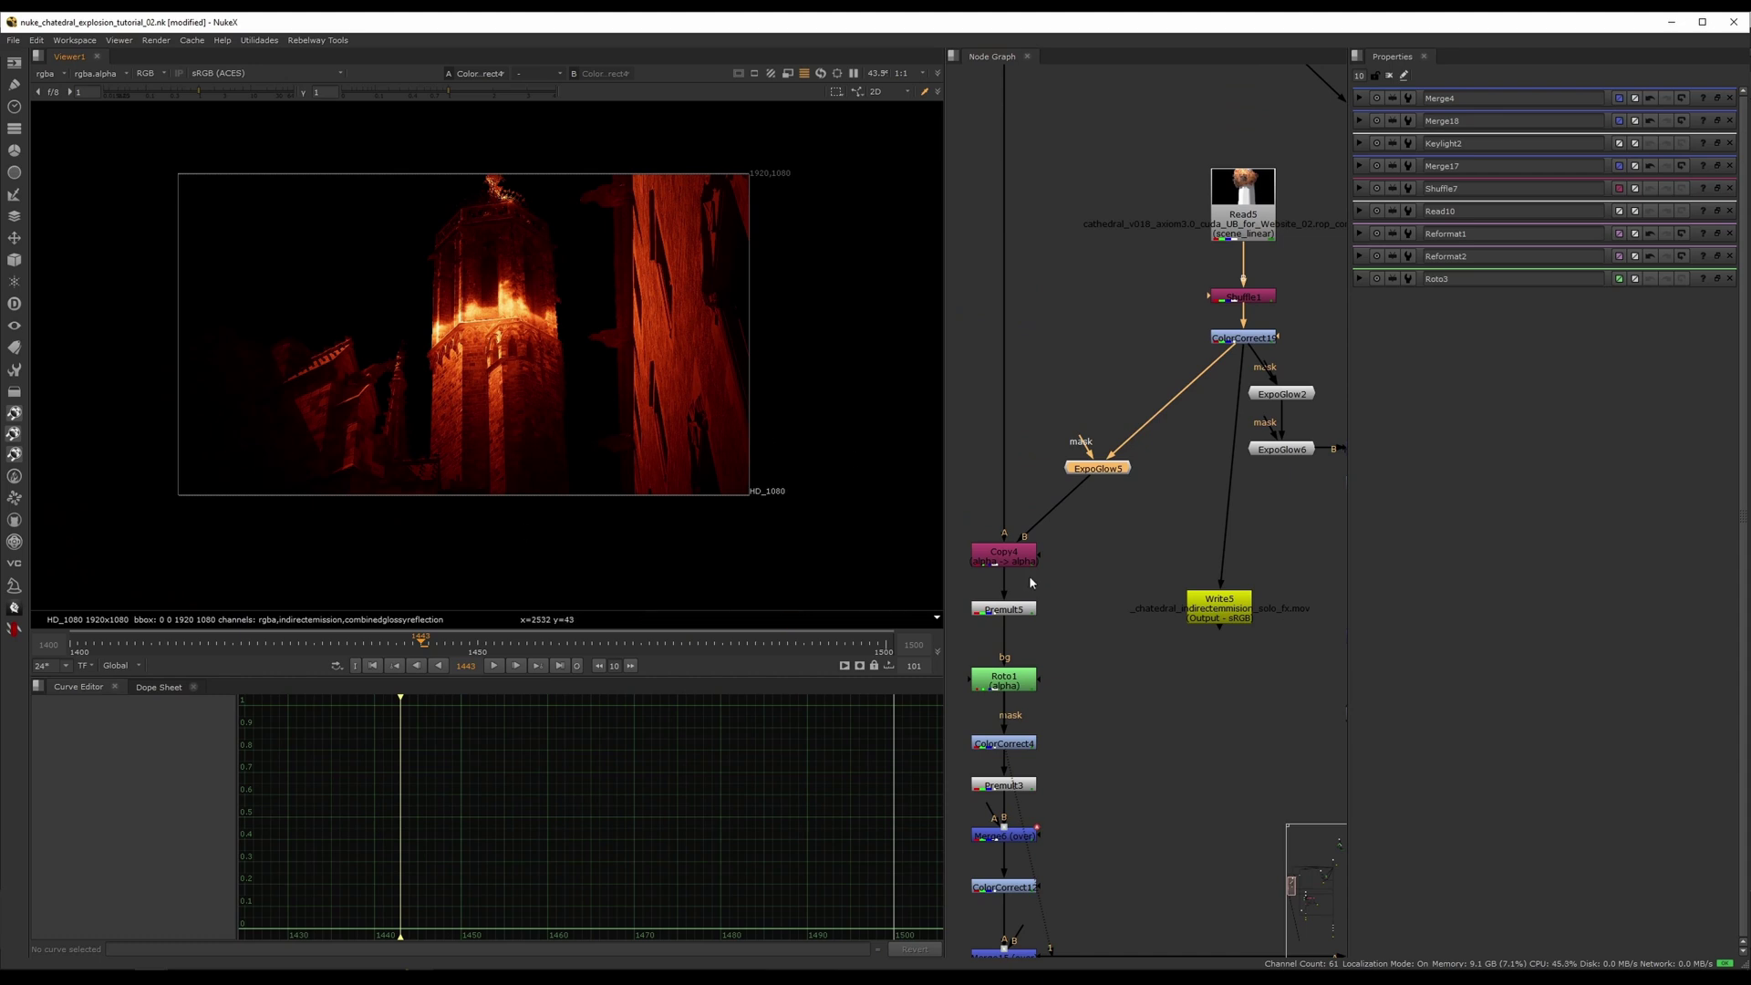
# - Move Copy4 slightly up and display its alpha channel
pyautogui.moveTo(1017, 558); pyautogui.dragTo(1018, 533)
pyautogui.press('1')
pyautogui.press('a')
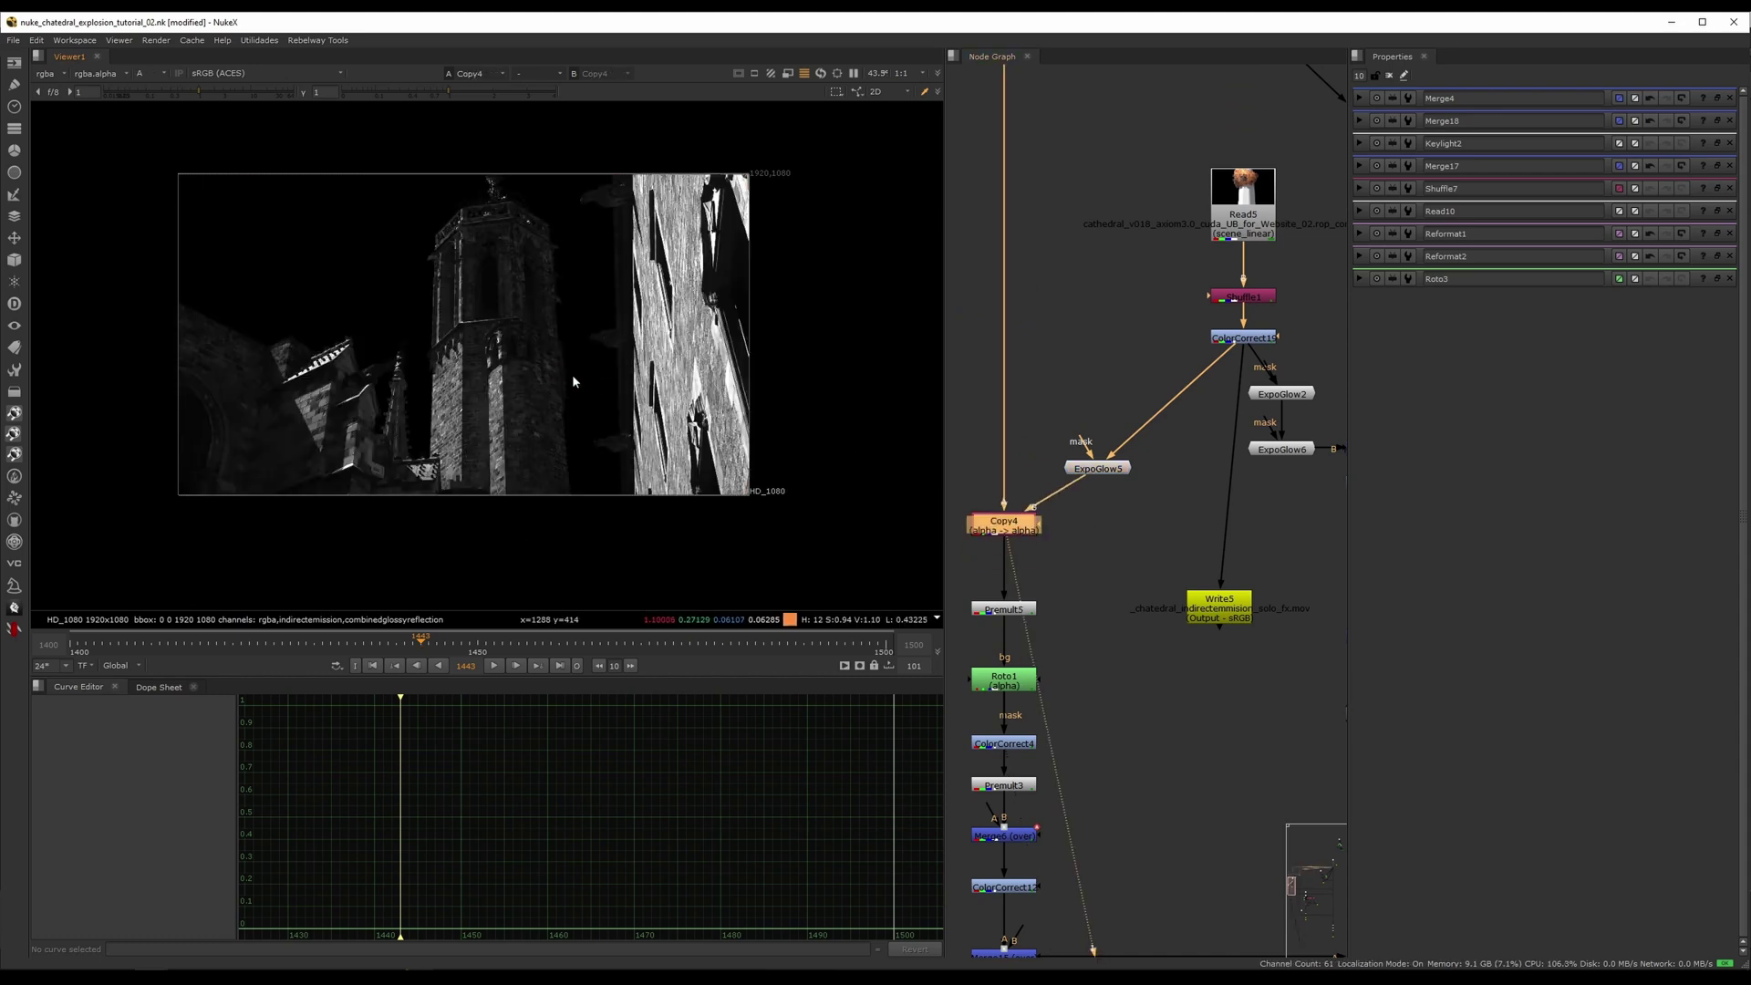
# - Display the alpha of the color-corrected emission pass and of ExpoGlow5 for comparison
pyautogui.moveTo(1242, 342); pyautogui.dragTo(1186, 438, button='middle')
pyautogui.click(1186, 436)
pyautogui.press('1')
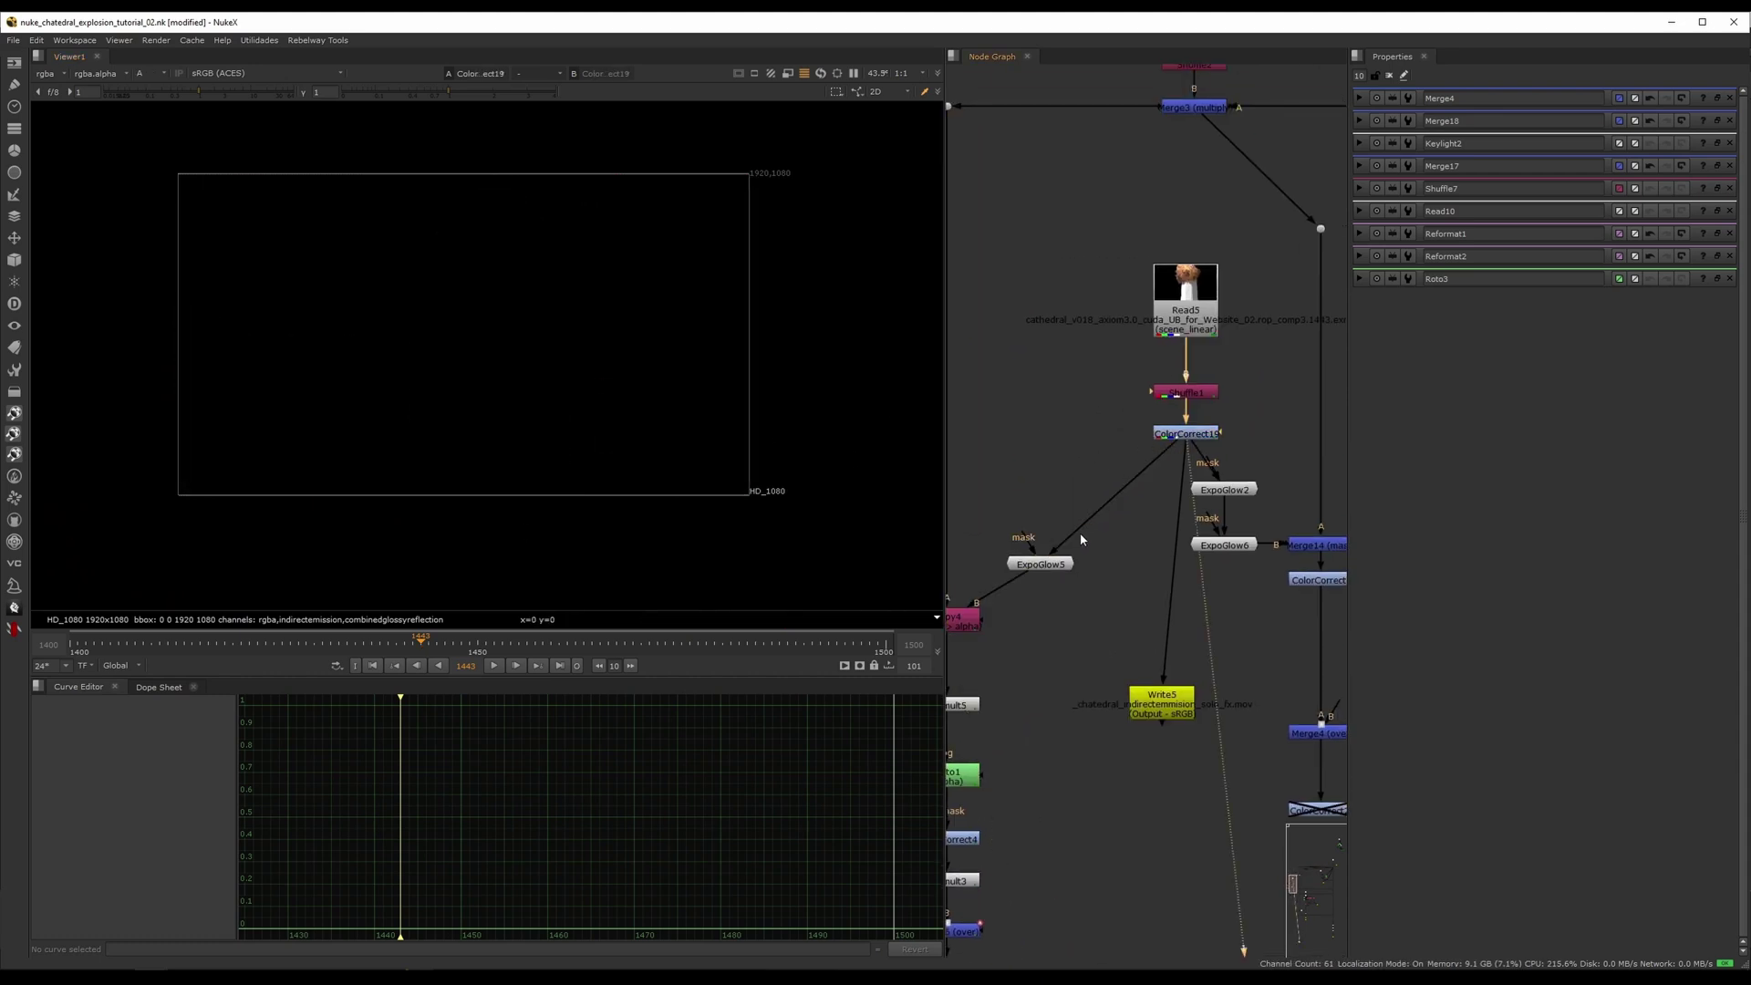
pyautogui.click(1049, 565)
pyautogui.press('1')
# - Display Merge3's alpha and trace its connection down to Copy4
pyautogui.moveTo(1017, 487); pyautogui.dragTo(1087, 728, button='middle')
pyautogui.click(1249, 349)
pyautogui.press('1')
pyautogui.moveTo(1178, 486); pyautogui.dragTo(1007, 666, button='middle')
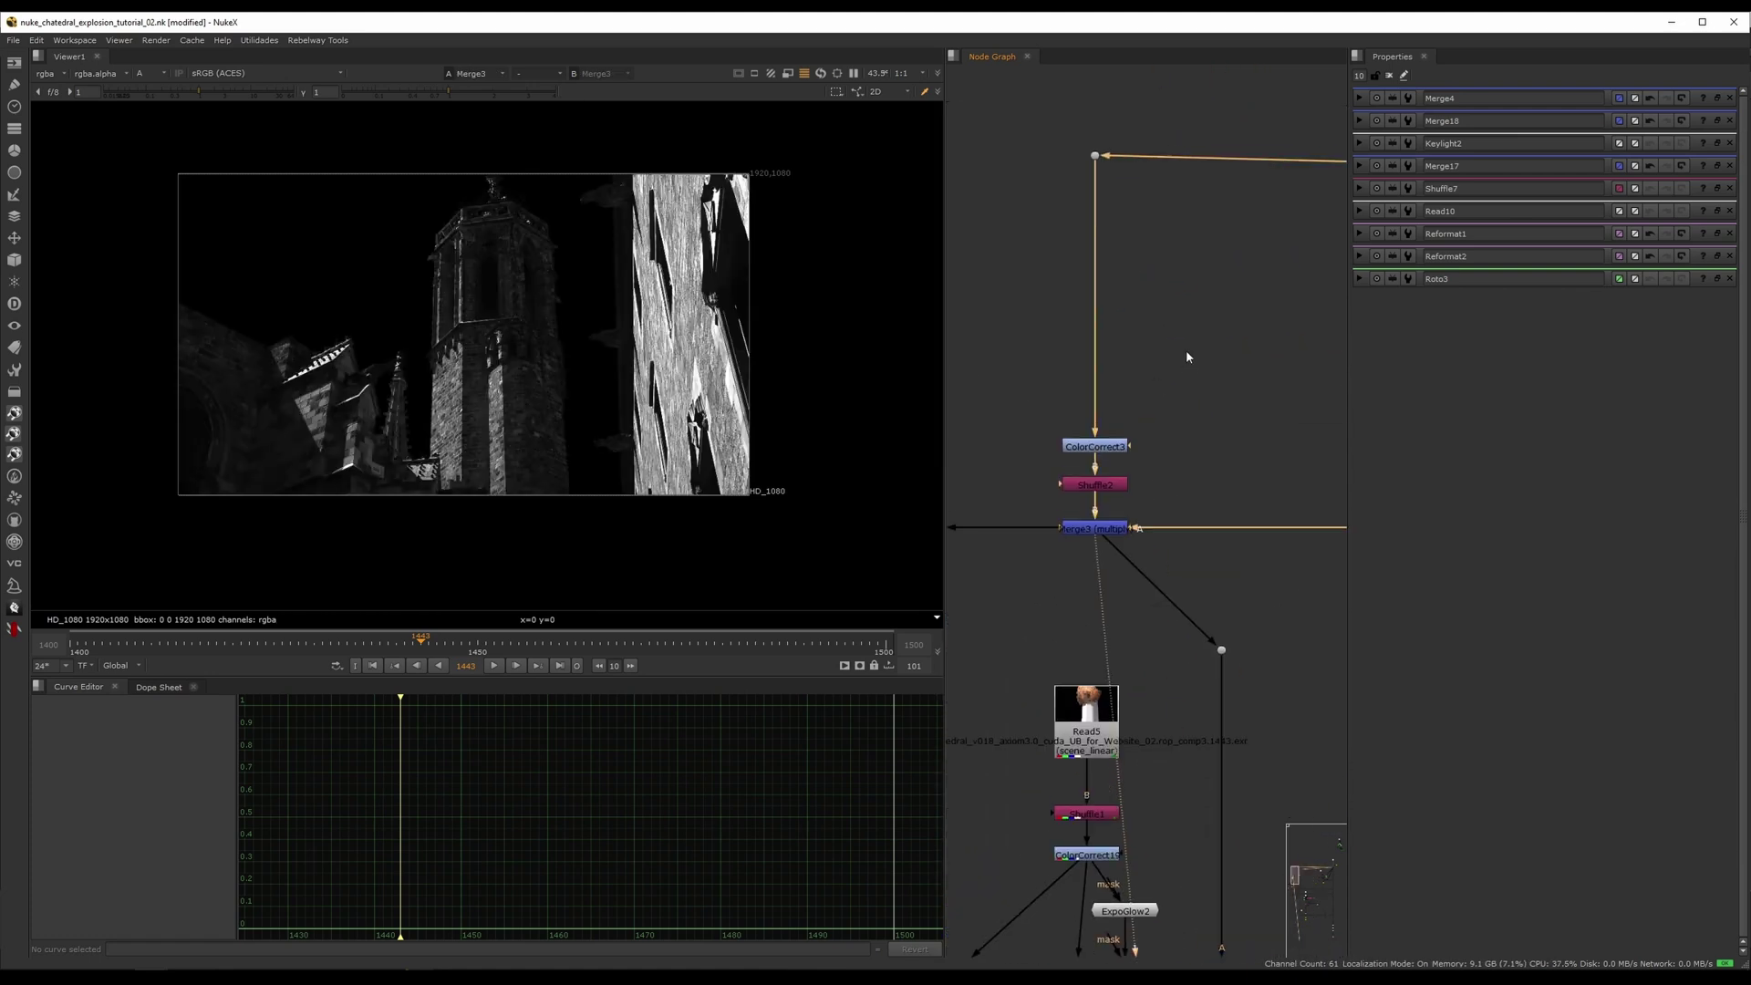
pyautogui.scroll(-3, 1074, 450)
pyautogui.moveTo(1341, 442); pyautogui.dragTo(1293, 423, button='middle')
pyautogui.moveTo(1064, 496); pyautogui.dragTo(1129, 296, button='middle')
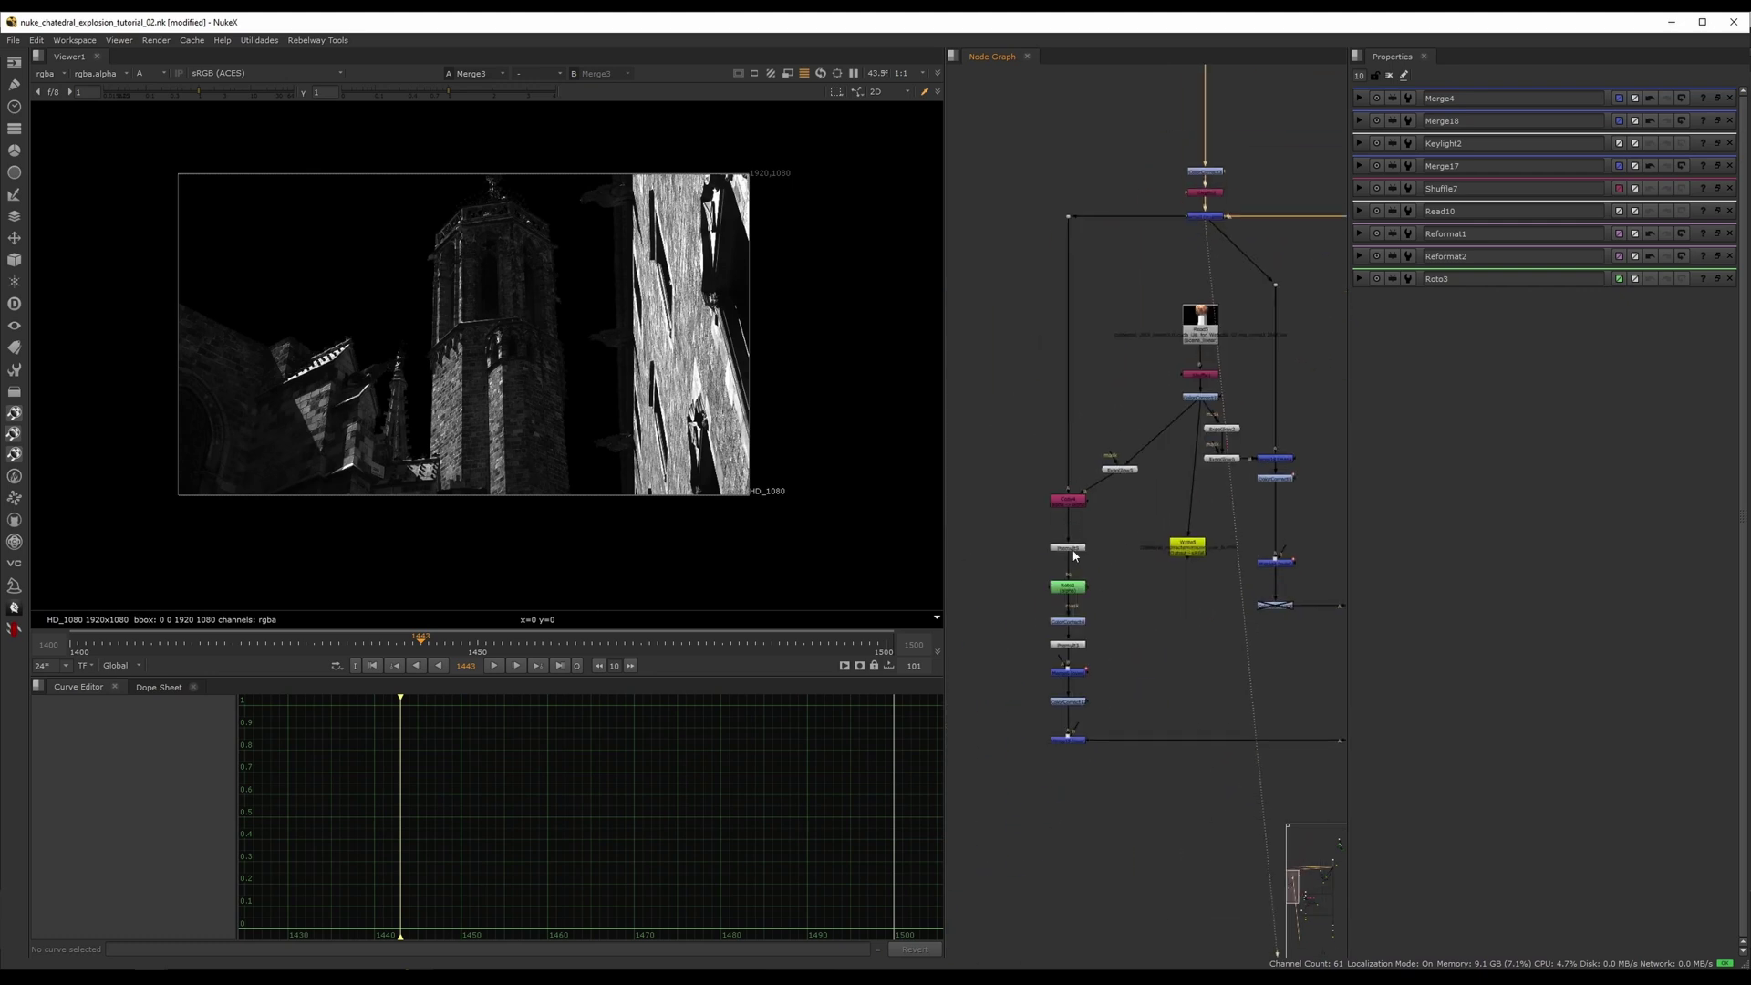
# - Display Premult5's alpha and switch the viewer back to full color
pyautogui.scroll(3, 1085, 537)
pyautogui.click(1058, 470)
pyautogui.click(1057, 571)
pyautogui.press('1')
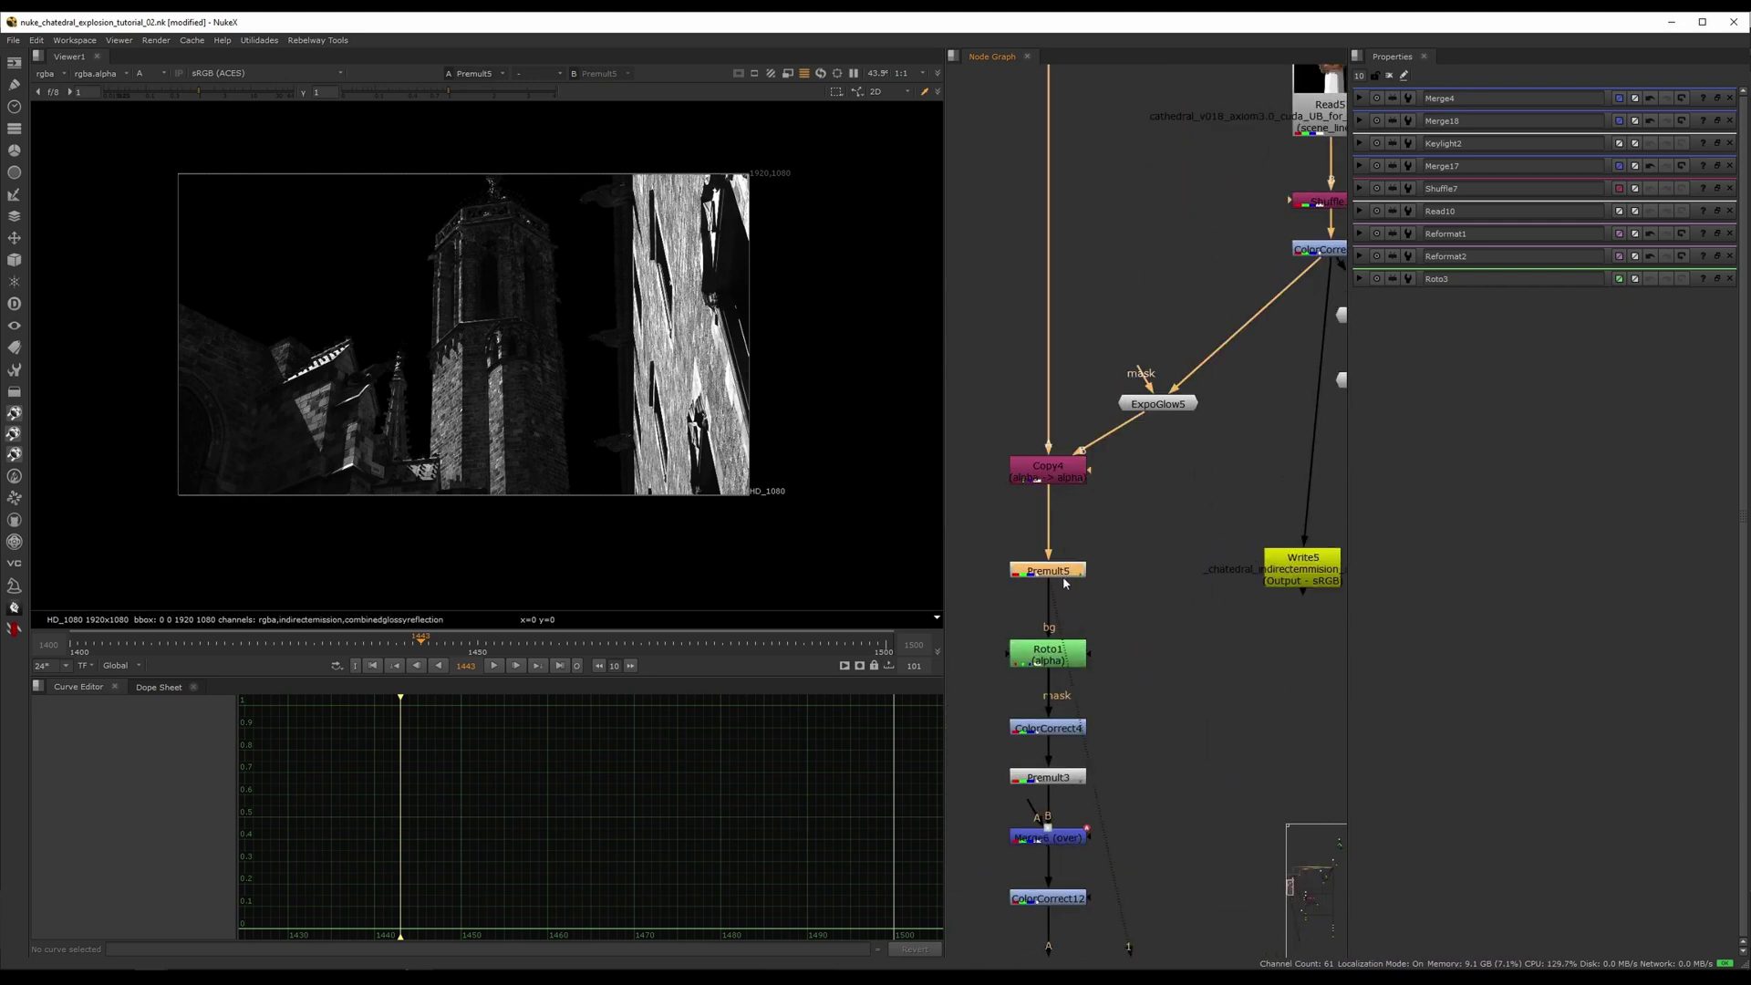
pyautogui.press('a')
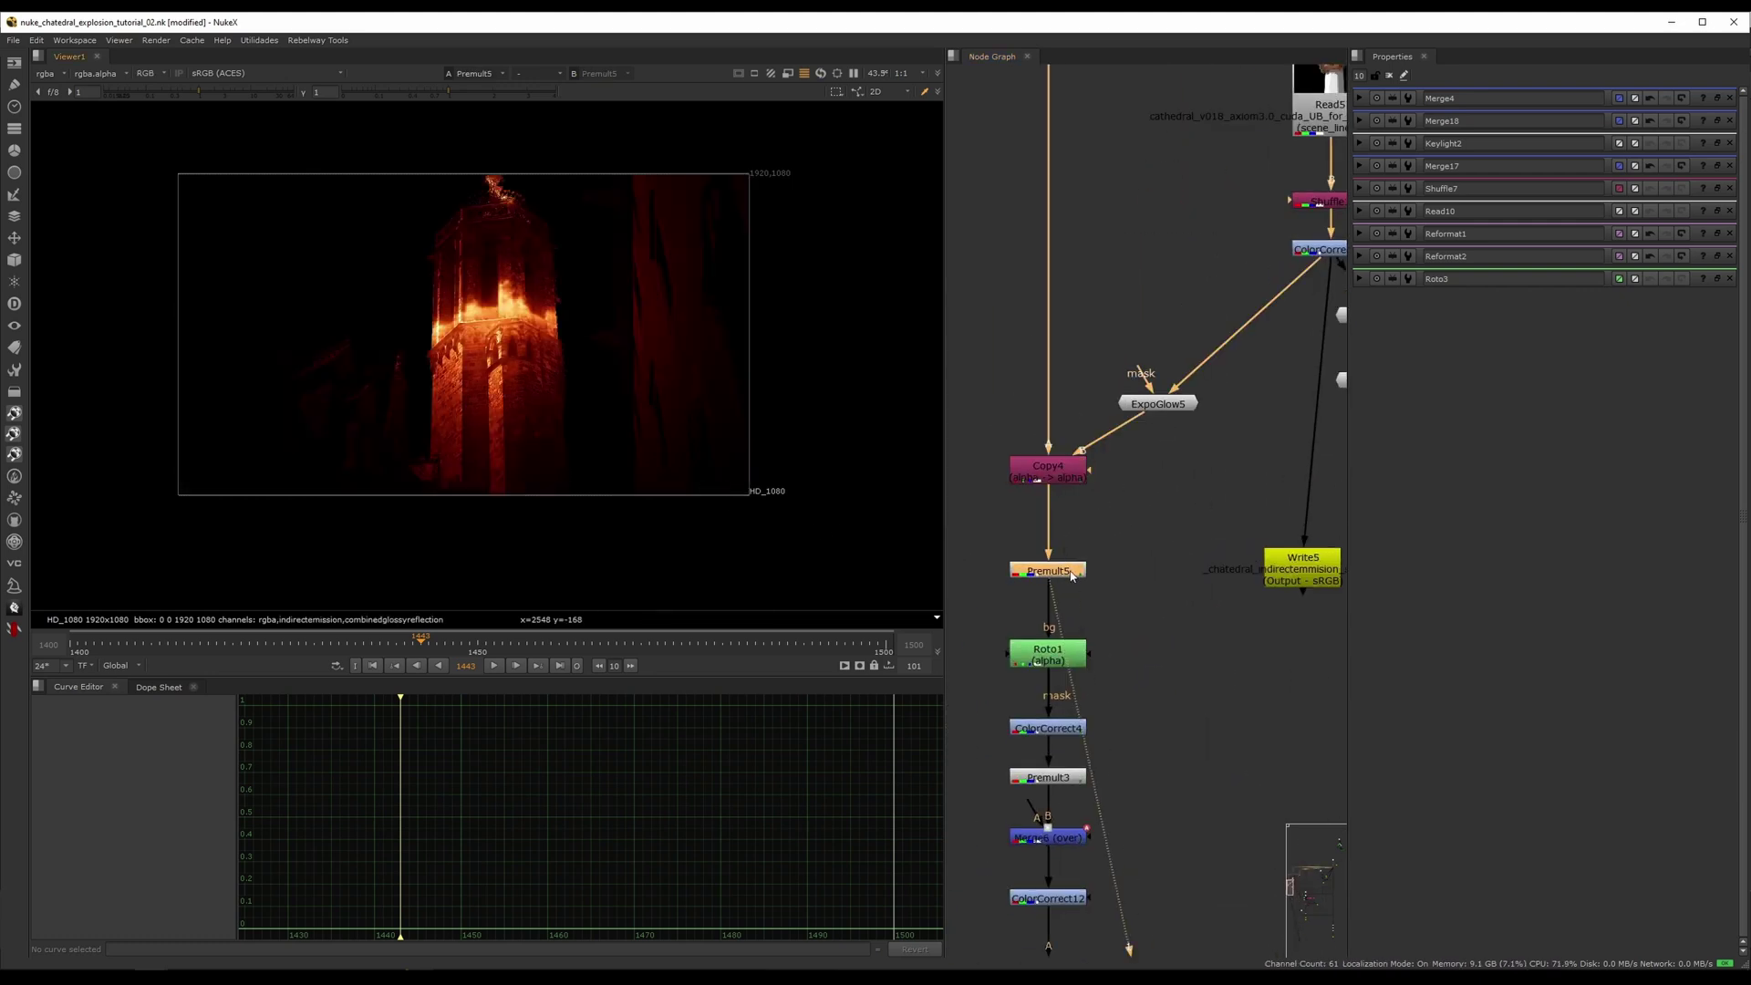
# - Toggle Premult5 off and on twice to compare the frame with and without premultiplication
pyautogui.press('d')
pyautogui.press('d')
pyautogui.press('d')
pyautogui.press('d')
# - Display Roto1, ColorCorrect4 and Premult3 in turn to examine how the surrounding walls are isolated
pyautogui.moveTo(1089, 679); pyautogui.dragTo(1074, 488, button='middle')
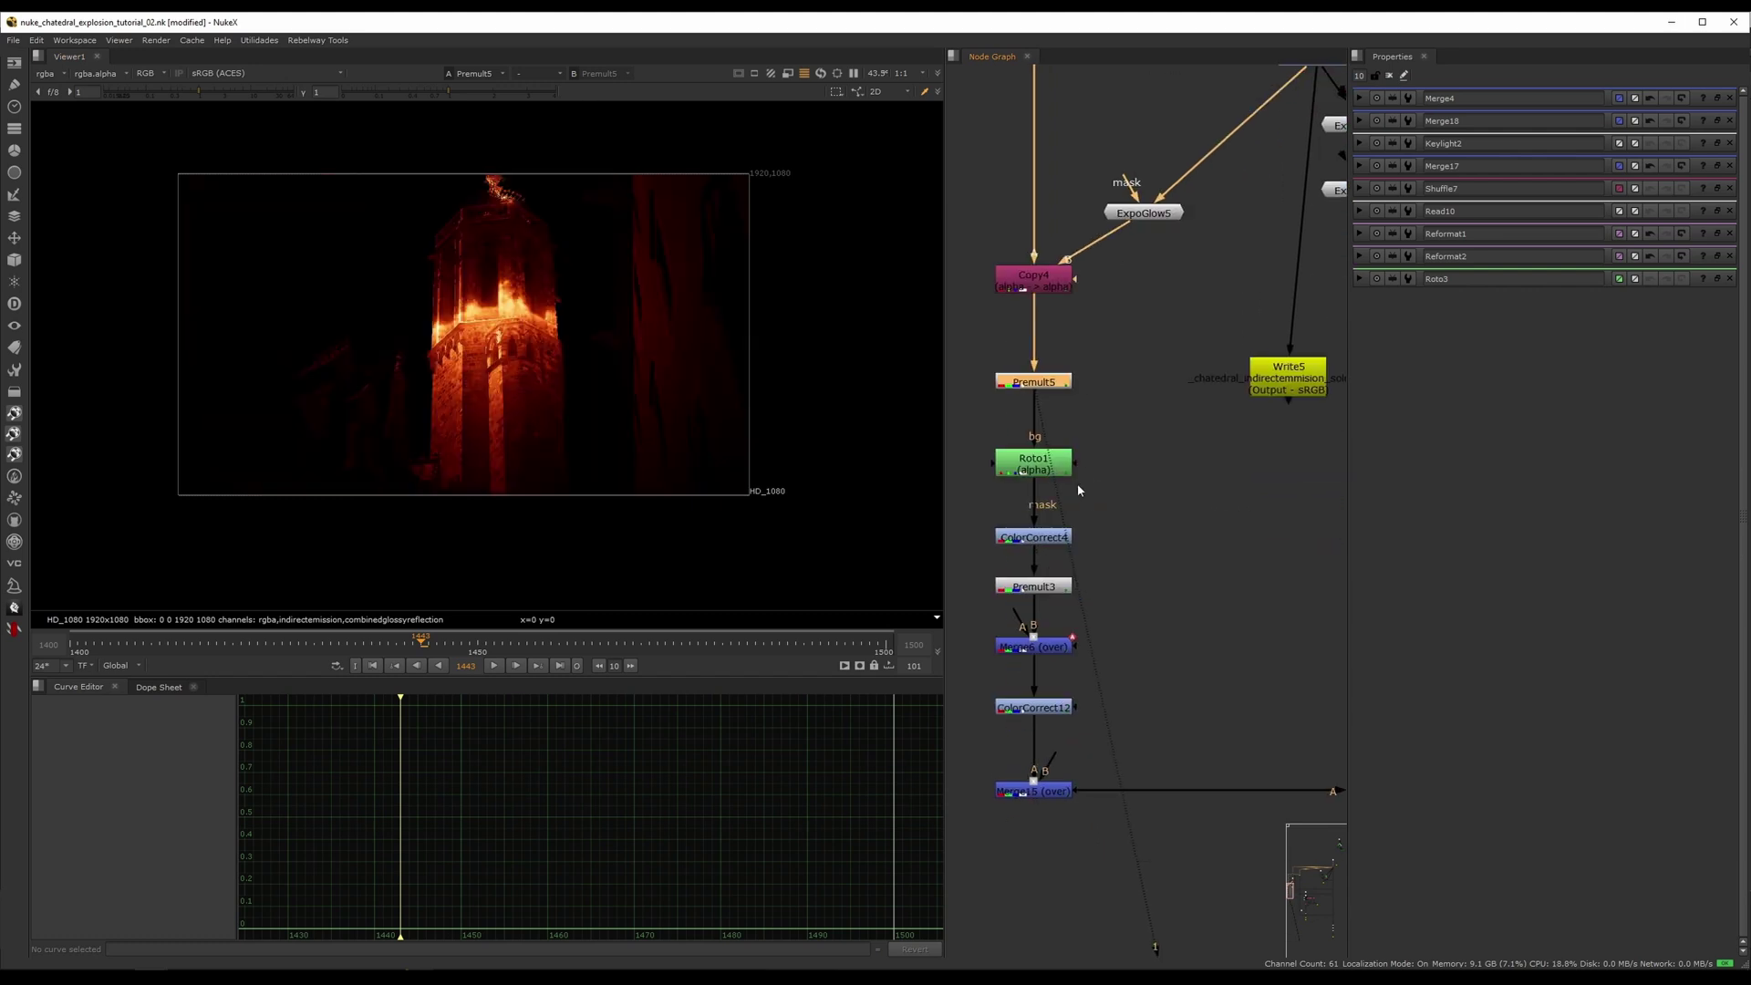
pyautogui.click(1033, 464)
pyautogui.press('1')
pyautogui.click(1033, 537)
pyautogui.press('1')
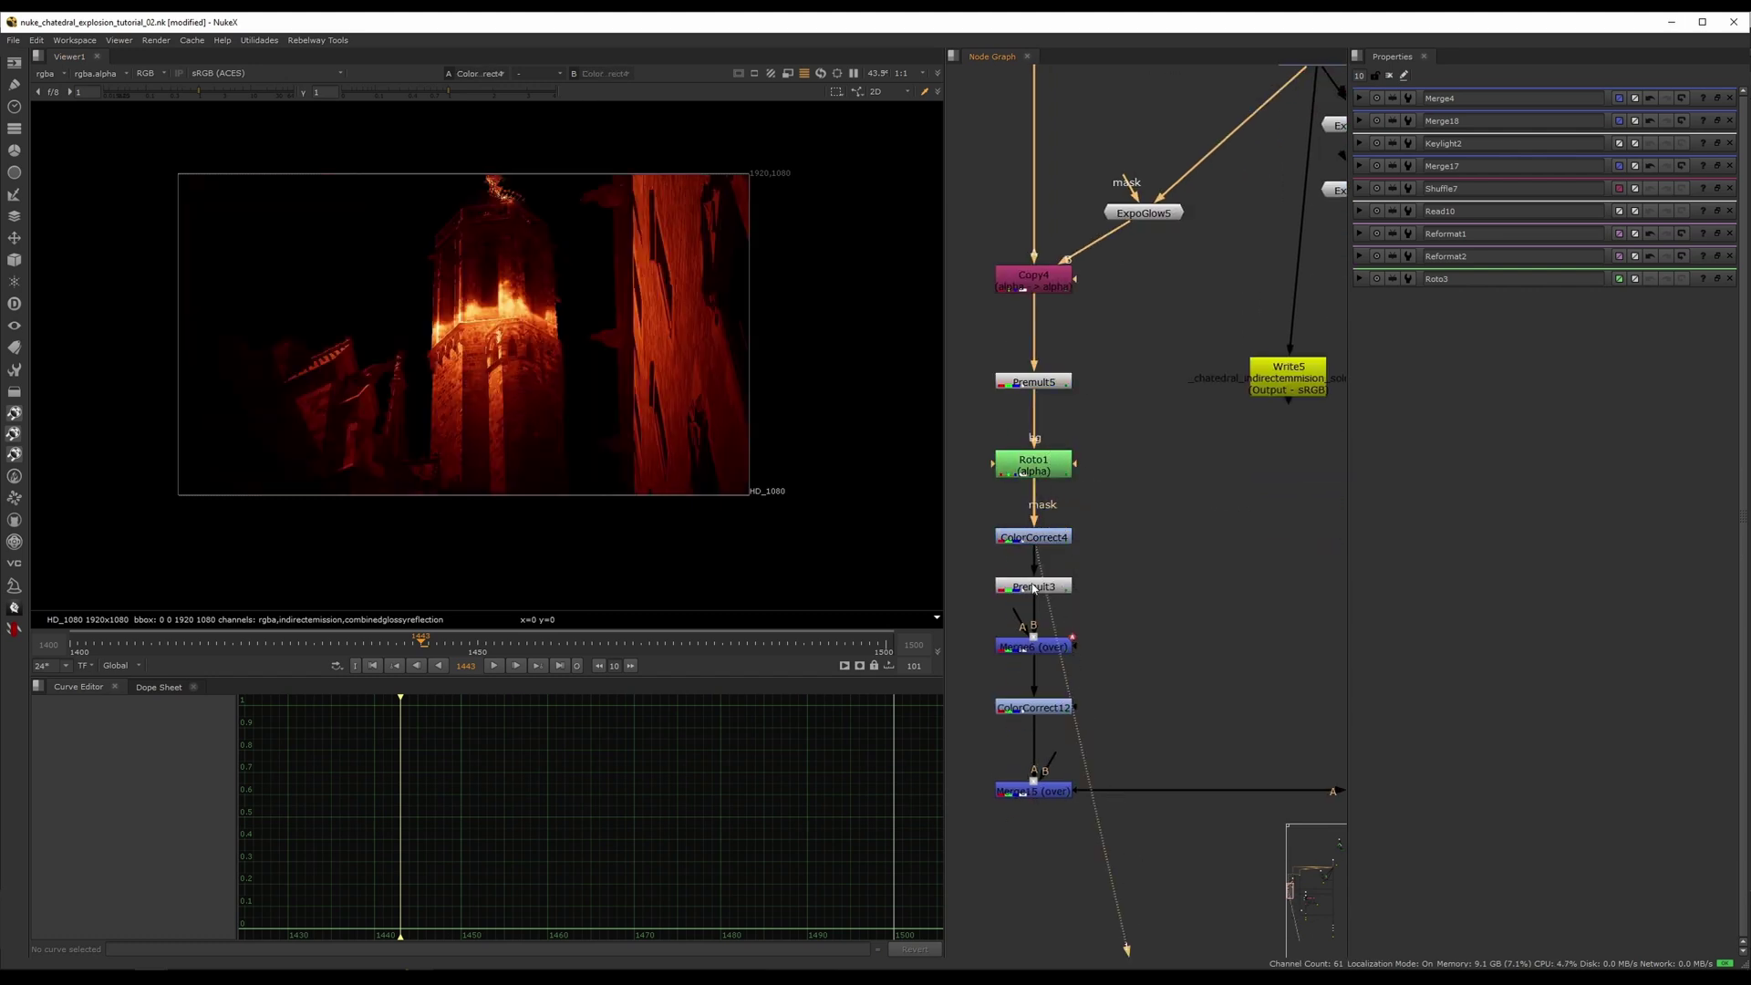
pyautogui.click(1033, 588)
pyautogui.press('1')
# - Display Merge6 and open its settings
pyautogui.click(1038, 642)
pyautogui.moveTo(1067, 700); pyautogui.dragTo(1070, 588, button='middle')
pyautogui.moveTo(1044, 533); pyautogui.dragTo(1045, 540)
pyautogui.press('1')
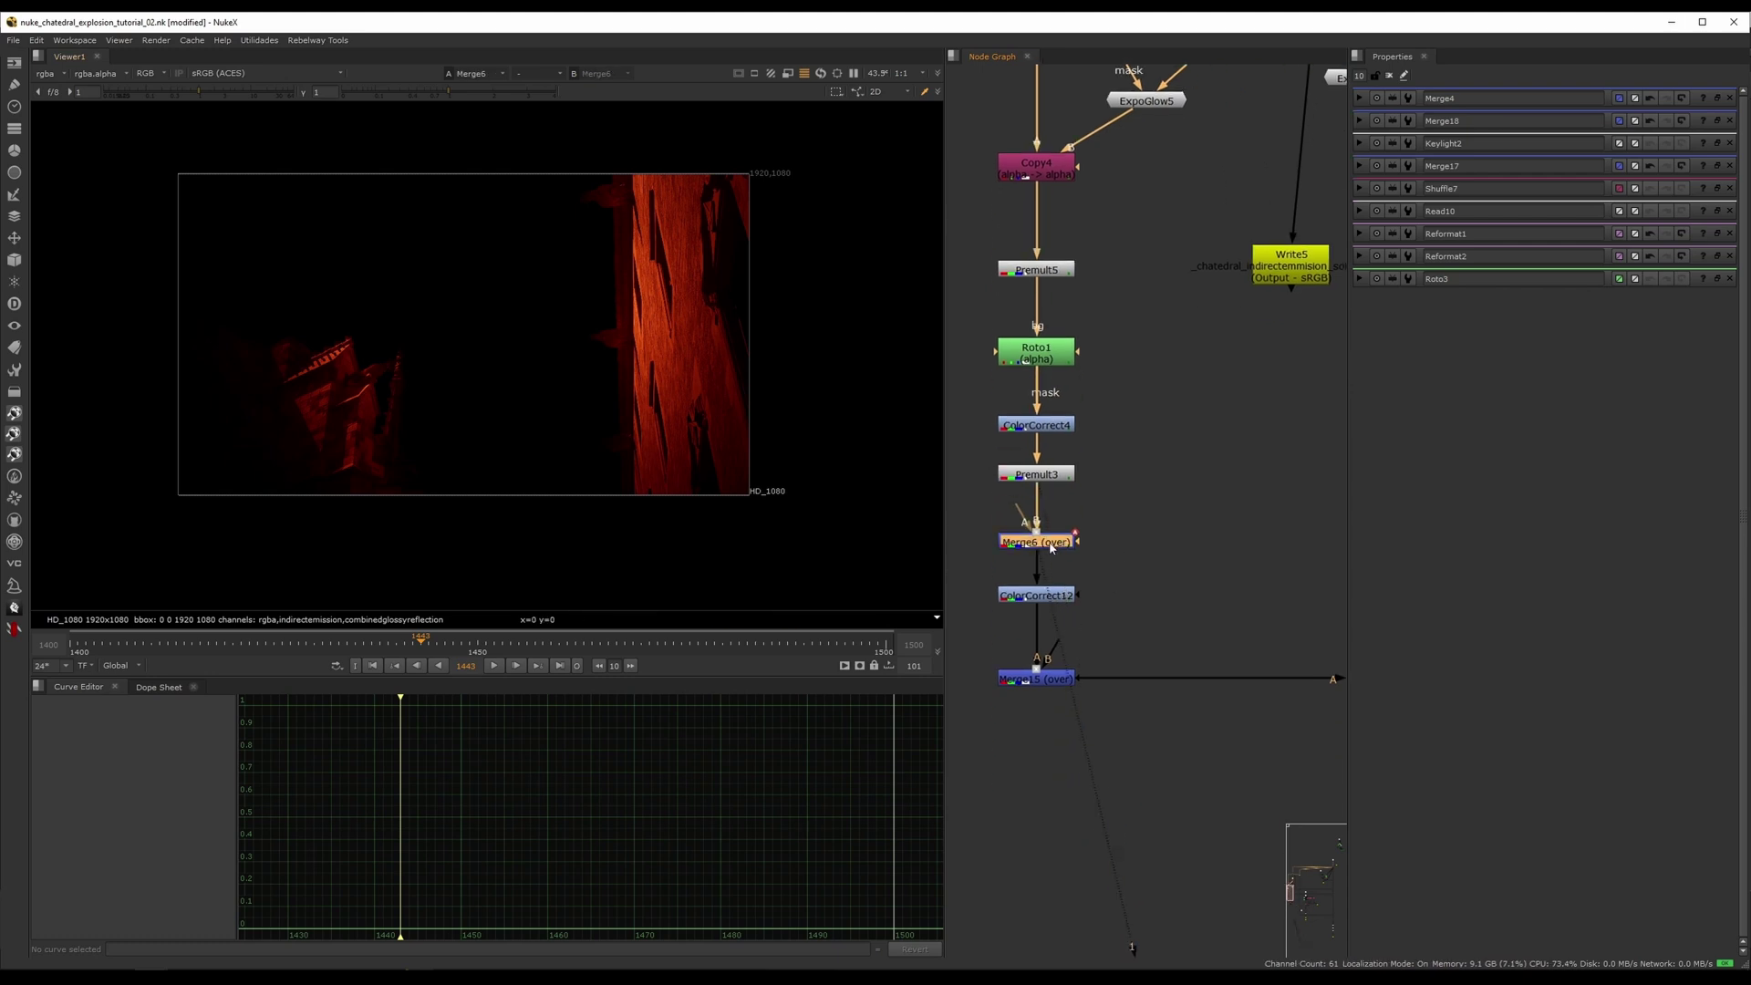
pyautogui.doubleClick(1040, 543)
# - Display ColorCorrect12 and Merge15 to examine the softened light on the surrounding buildings
pyautogui.click(1035, 598)
pyautogui.press('1')
pyautogui.click(1033, 679)
pyautogui.press('1')
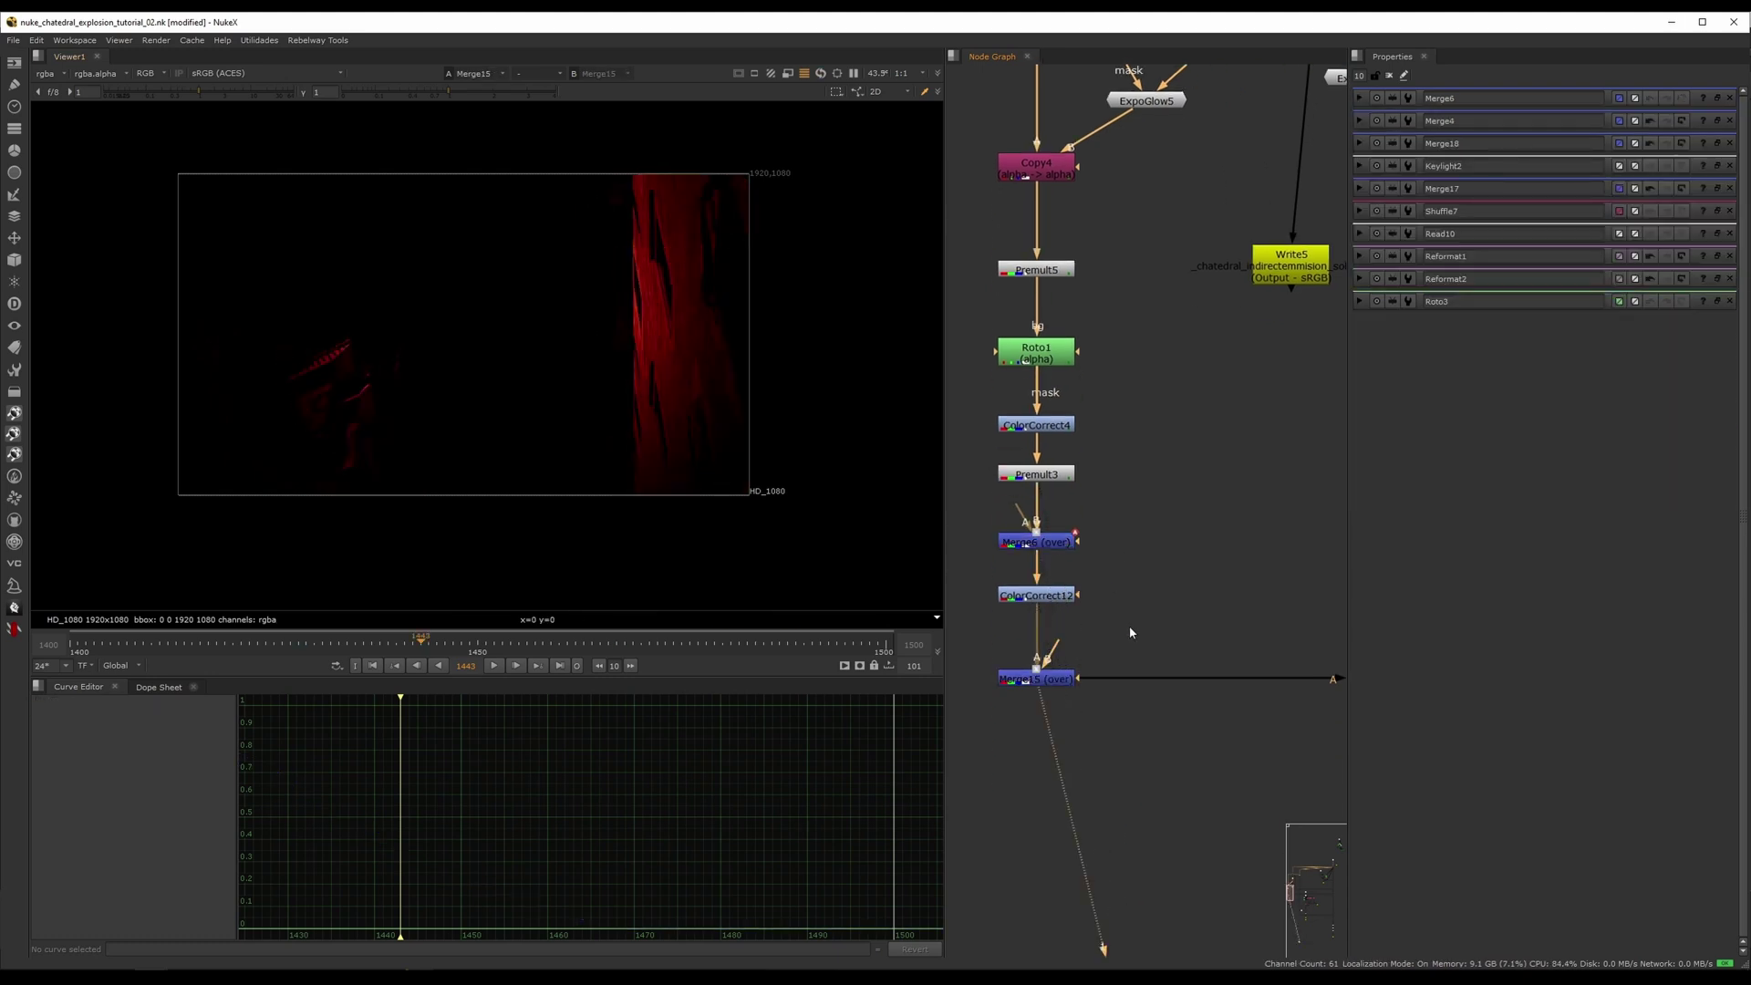
# - Open the settings of Merge15 and Merge6 to compare their mix values
pyautogui.doubleClick(1031, 679)
pyautogui.doubleClick(1054, 541)
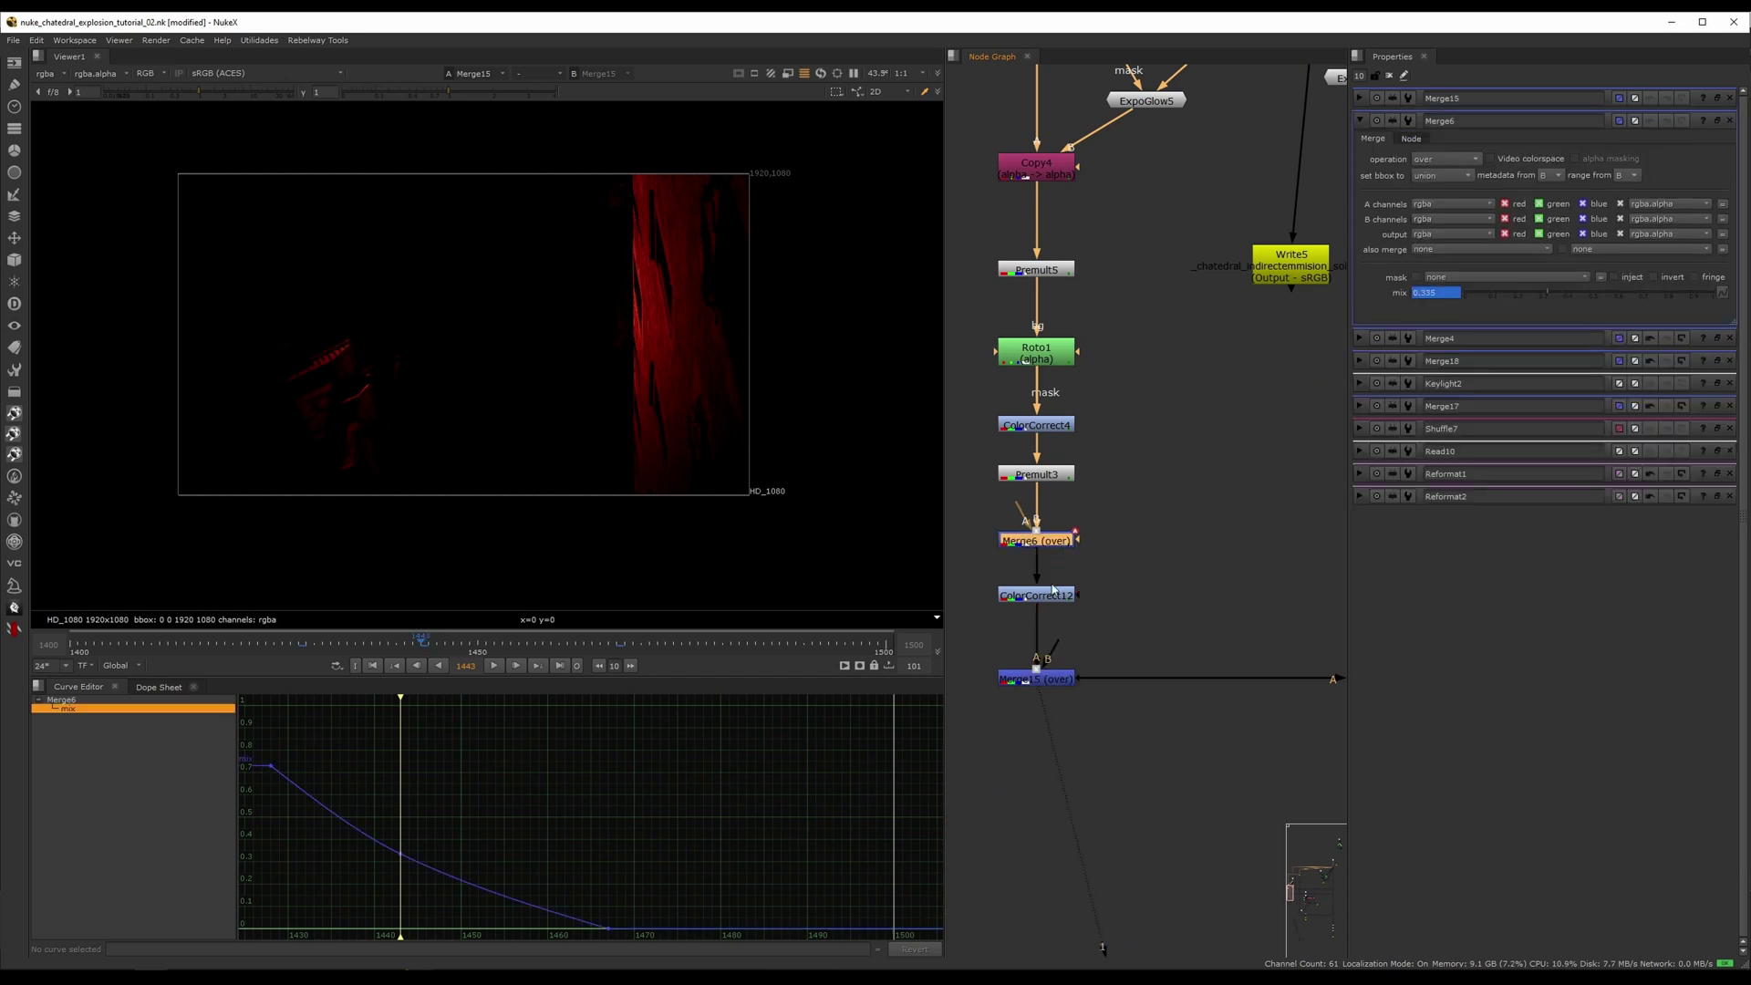
pyautogui.doubleClick(1041, 680)
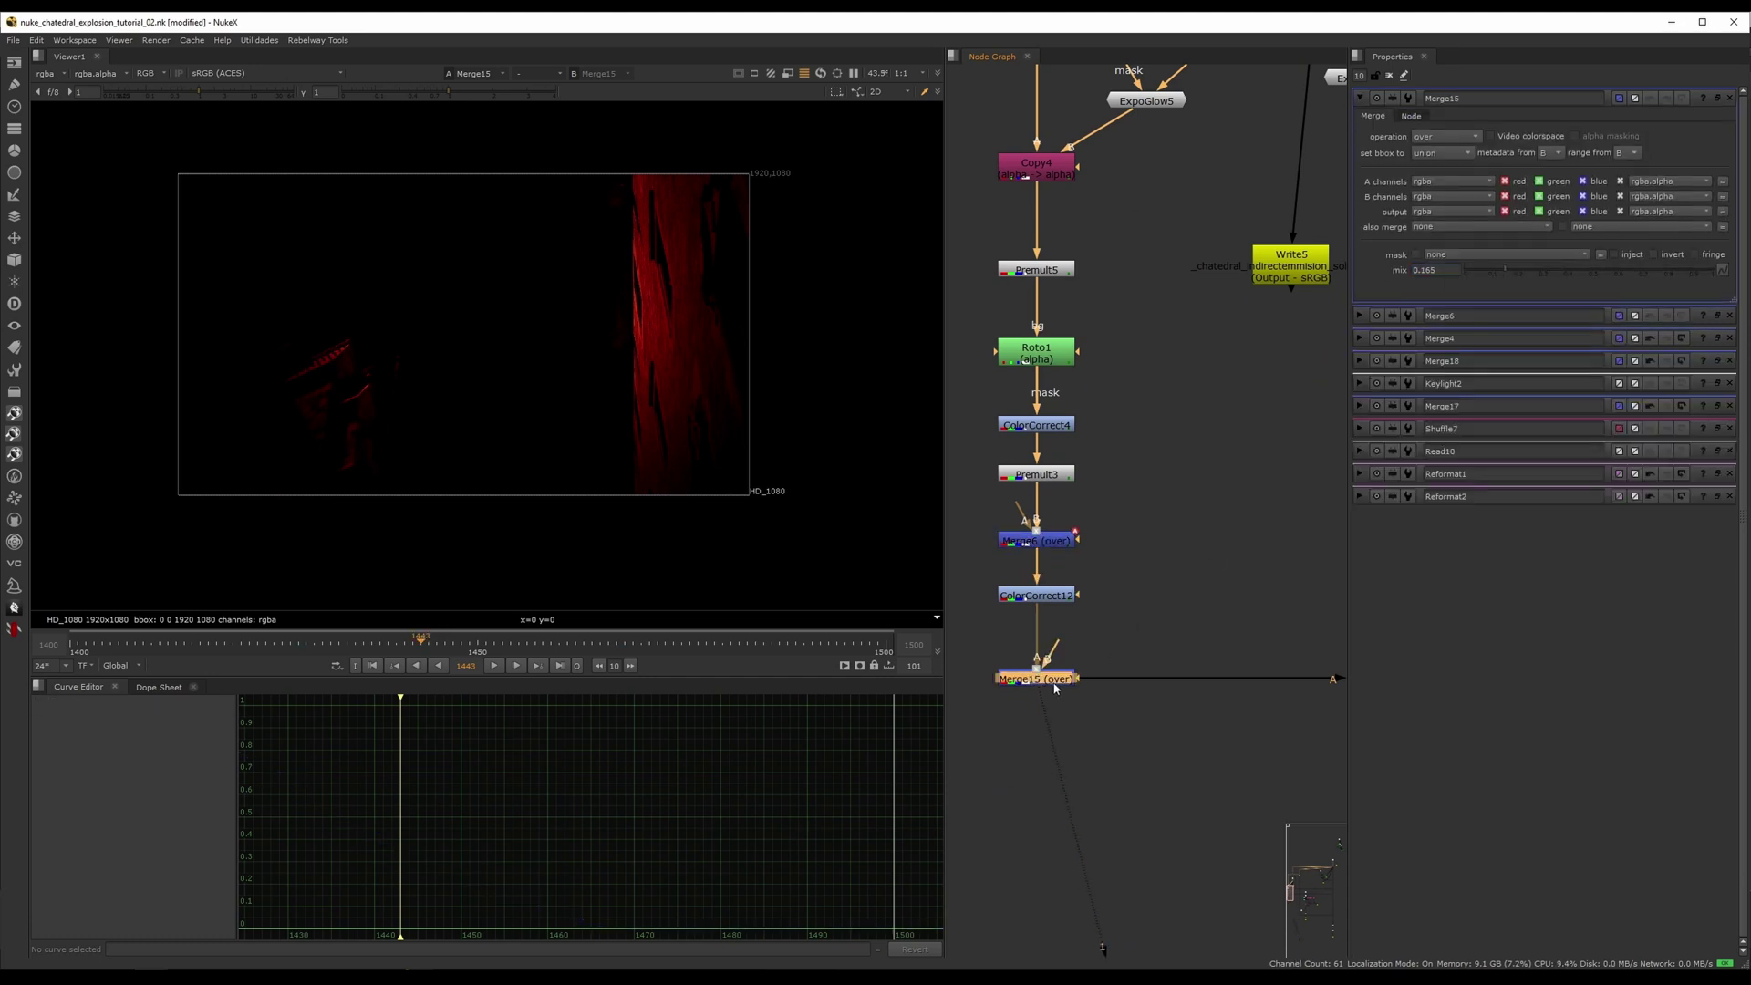
# - Follow the second branch to the main pipe and display Merge5, which adds its light to the plate
pyautogui.click(1163, 579)
pyautogui.scroll(-4, 1163, 579)
pyautogui.moveTo(1133, 589); pyautogui.dragTo(974, 534, button='middle')
pyautogui.moveTo(1295, 558); pyautogui.dragTo(1074, 532, button='middle')
pyautogui.moveTo(1281, 518); pyautogui.dragTo(994, 493, button='middle')
pyautogui.moveTo(1318, 517); pyautogui.dragTo(1049, 497, button='middle')
pyautogui.moveTo(1336, 506); pyautogui.dragTo(1163, 484, button='middle')
pyautogui.click(1130, 469)
pyautogui.press('1')
# - Zoom in on the church roof and scrub back to frame 1436 to examine the emission light on it
pyautogui.moveTo(985, 464); pyautogui.dragTo(1352, 459, button='middle')
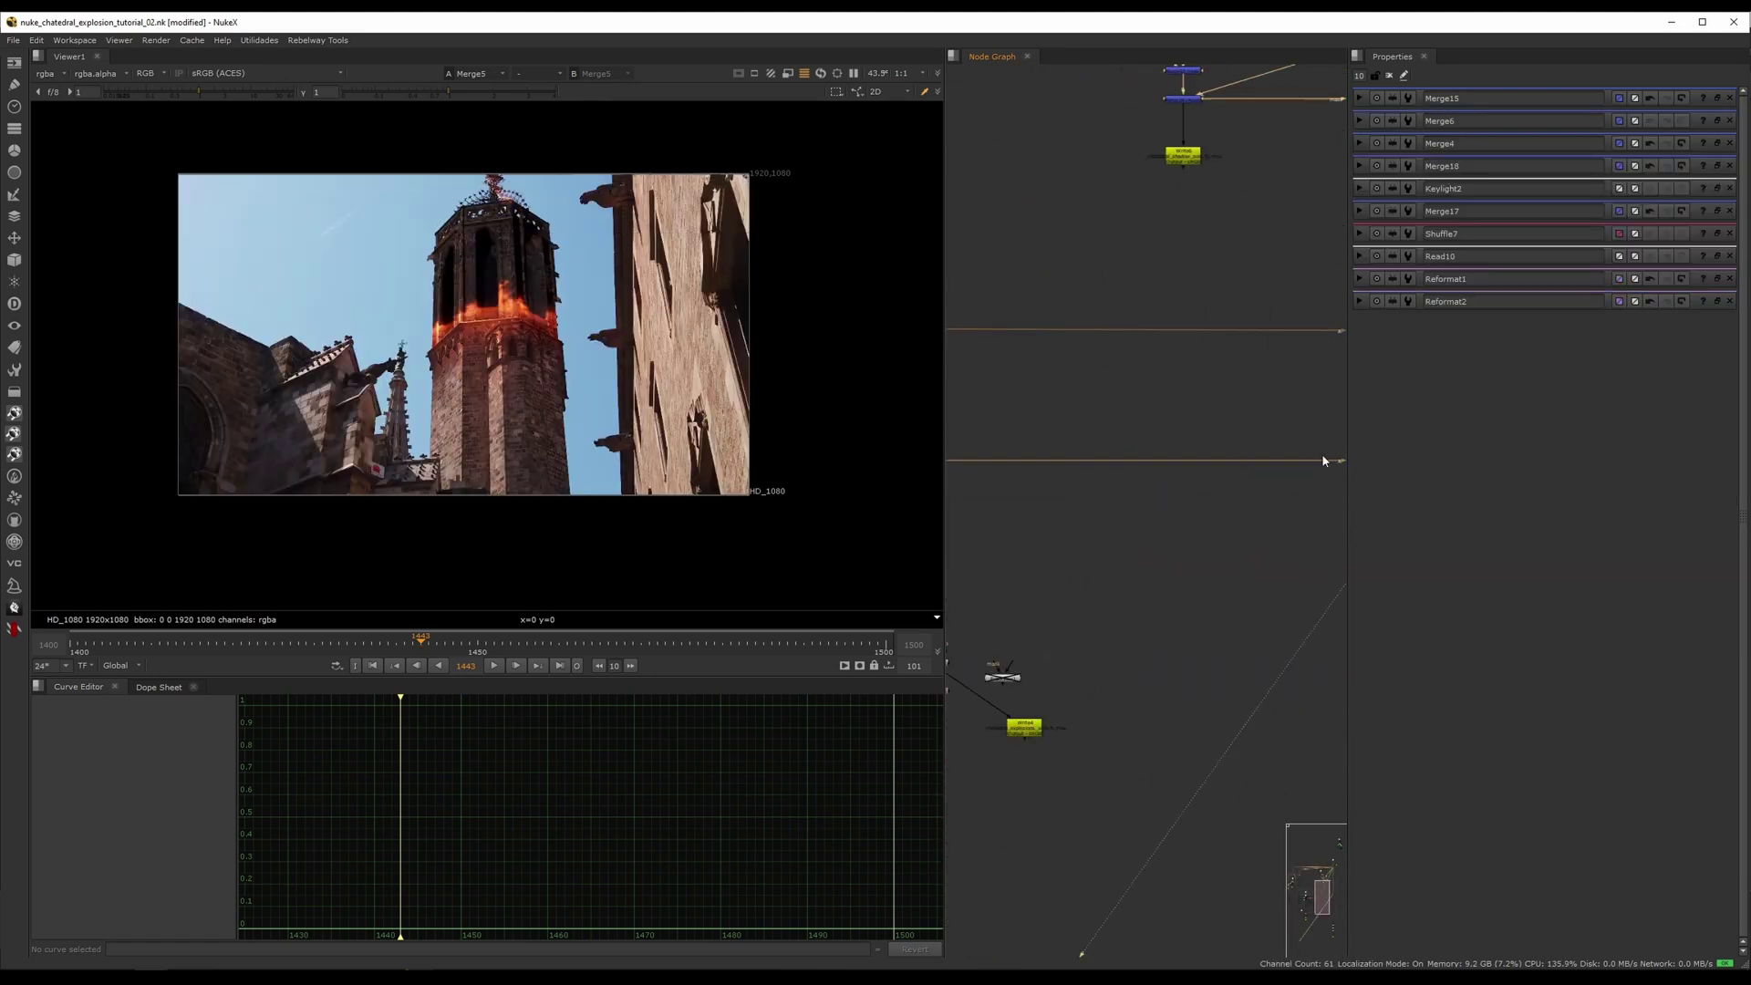
pyautogui.scroll(6, 407, 353)
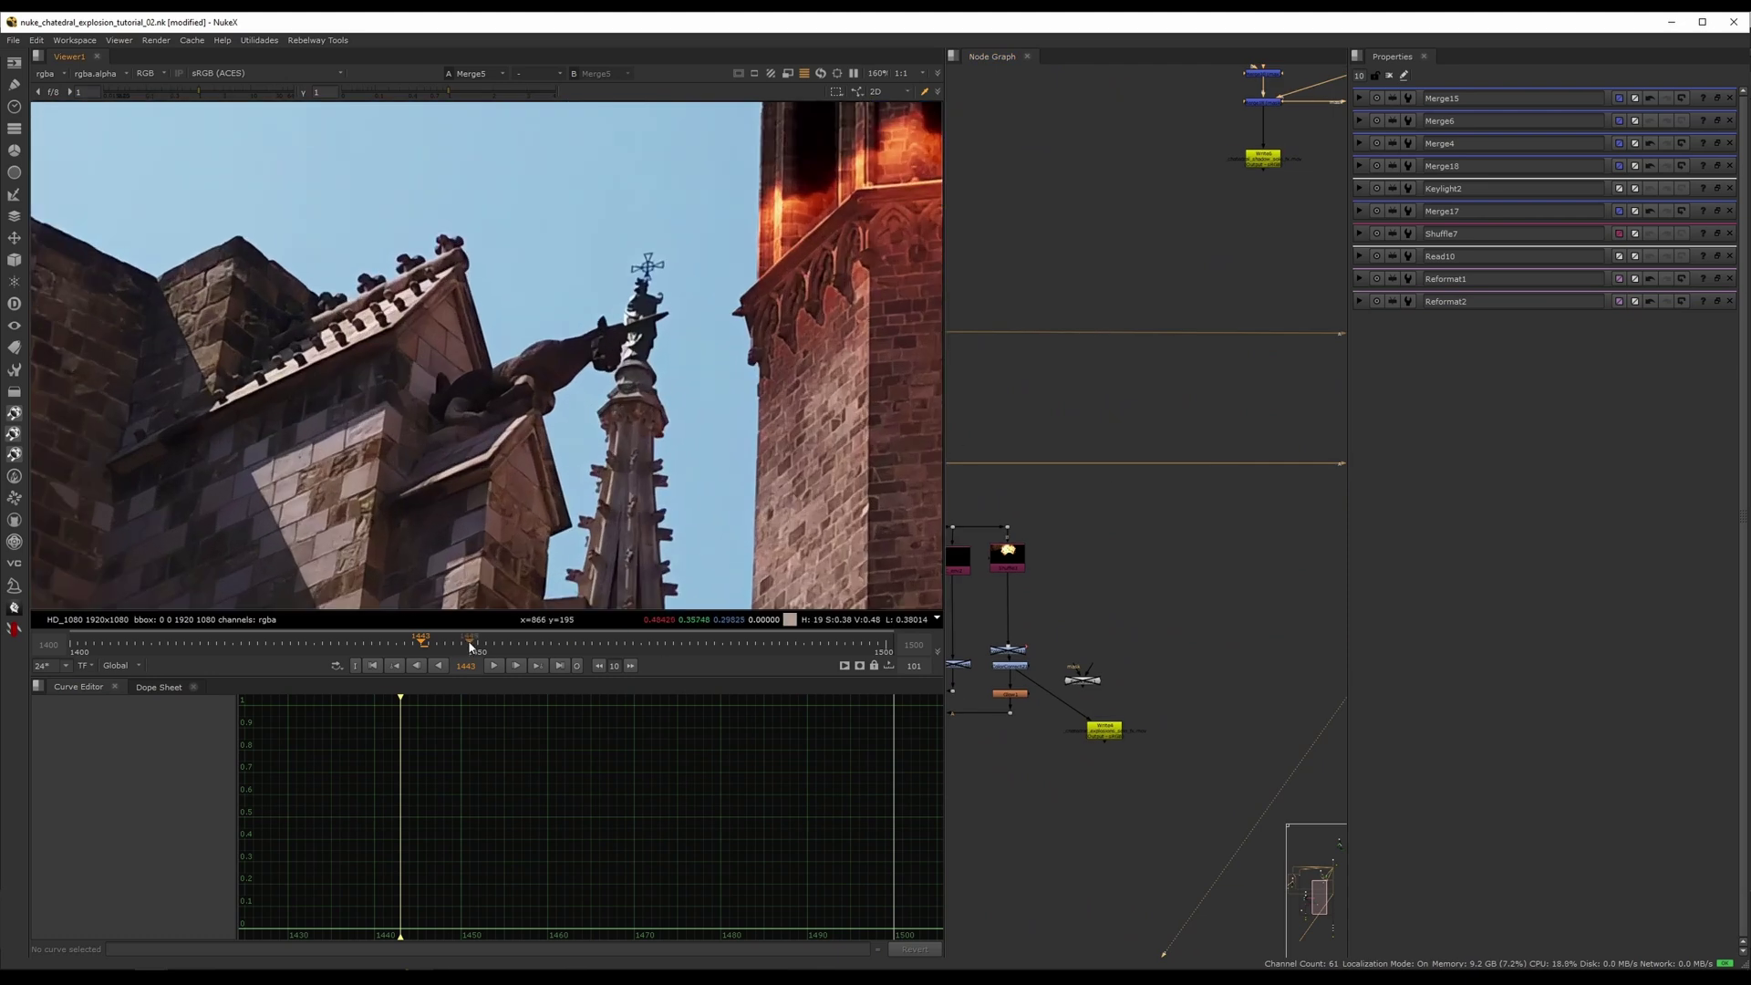
pyautogui.moveTo(465, 646); pyautogui.dragTo(377, 649)
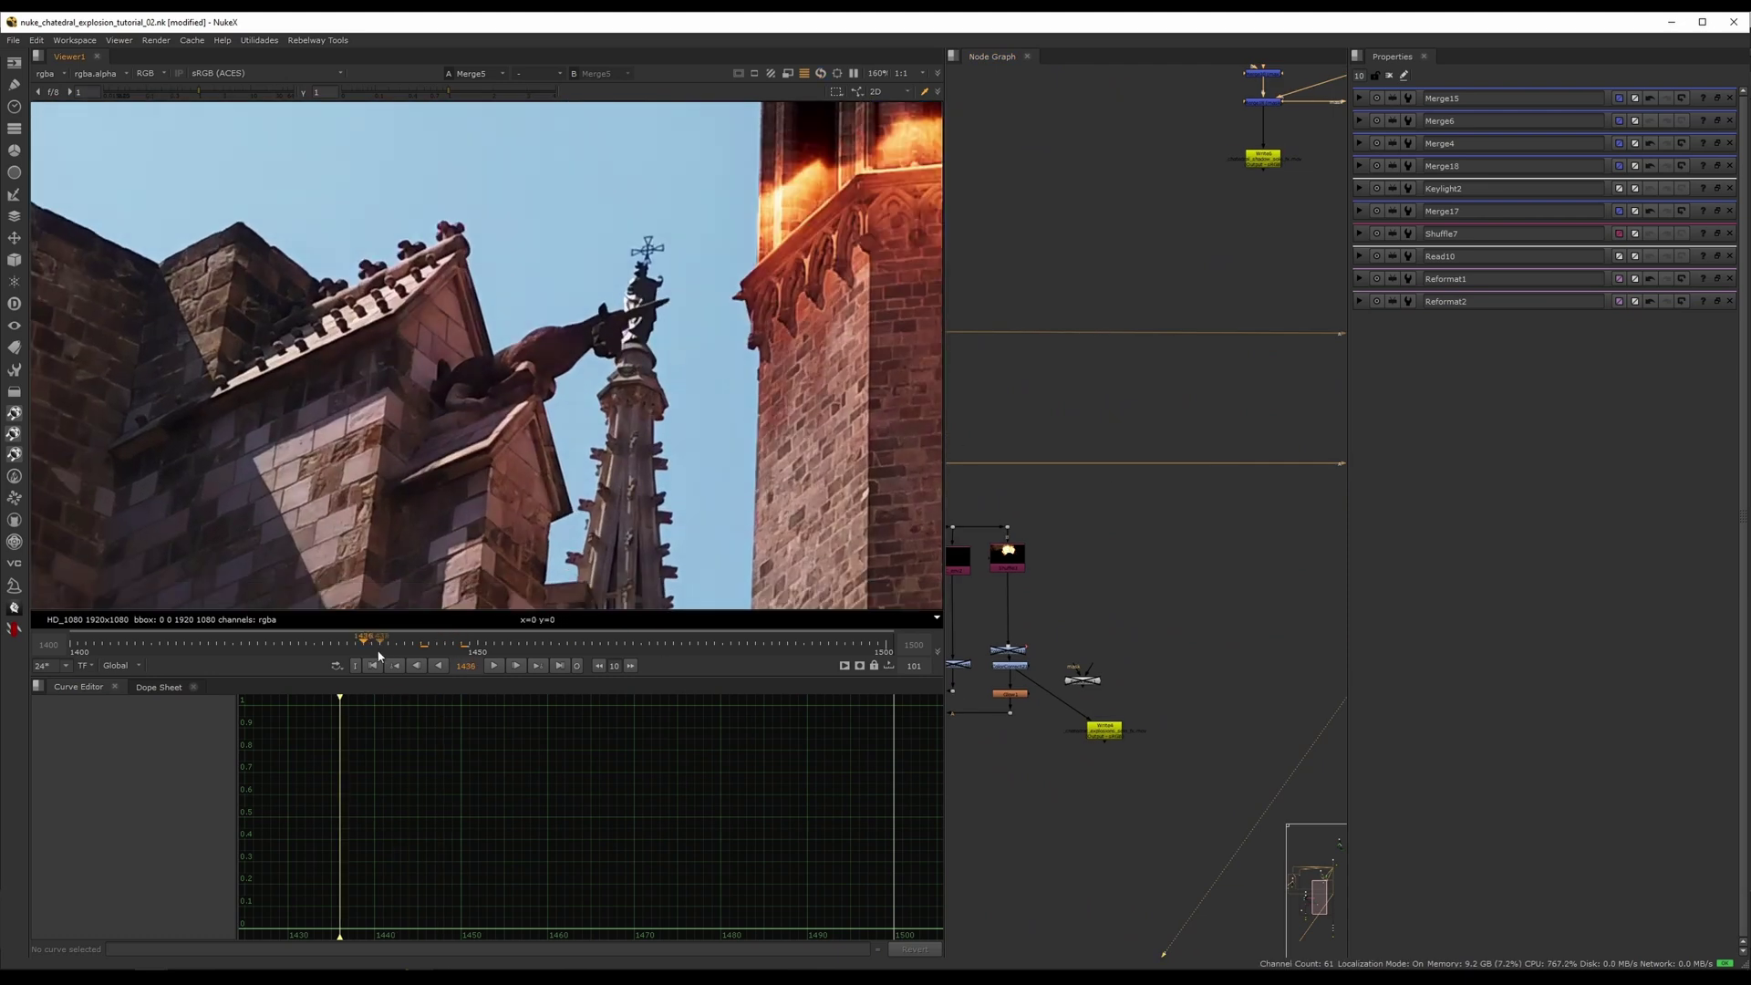
# - Open Merge15 and toggle it repeatedly to compare the plate at frame 1432 with and without its light
pyautogui.scroll(8, 1078, 451)
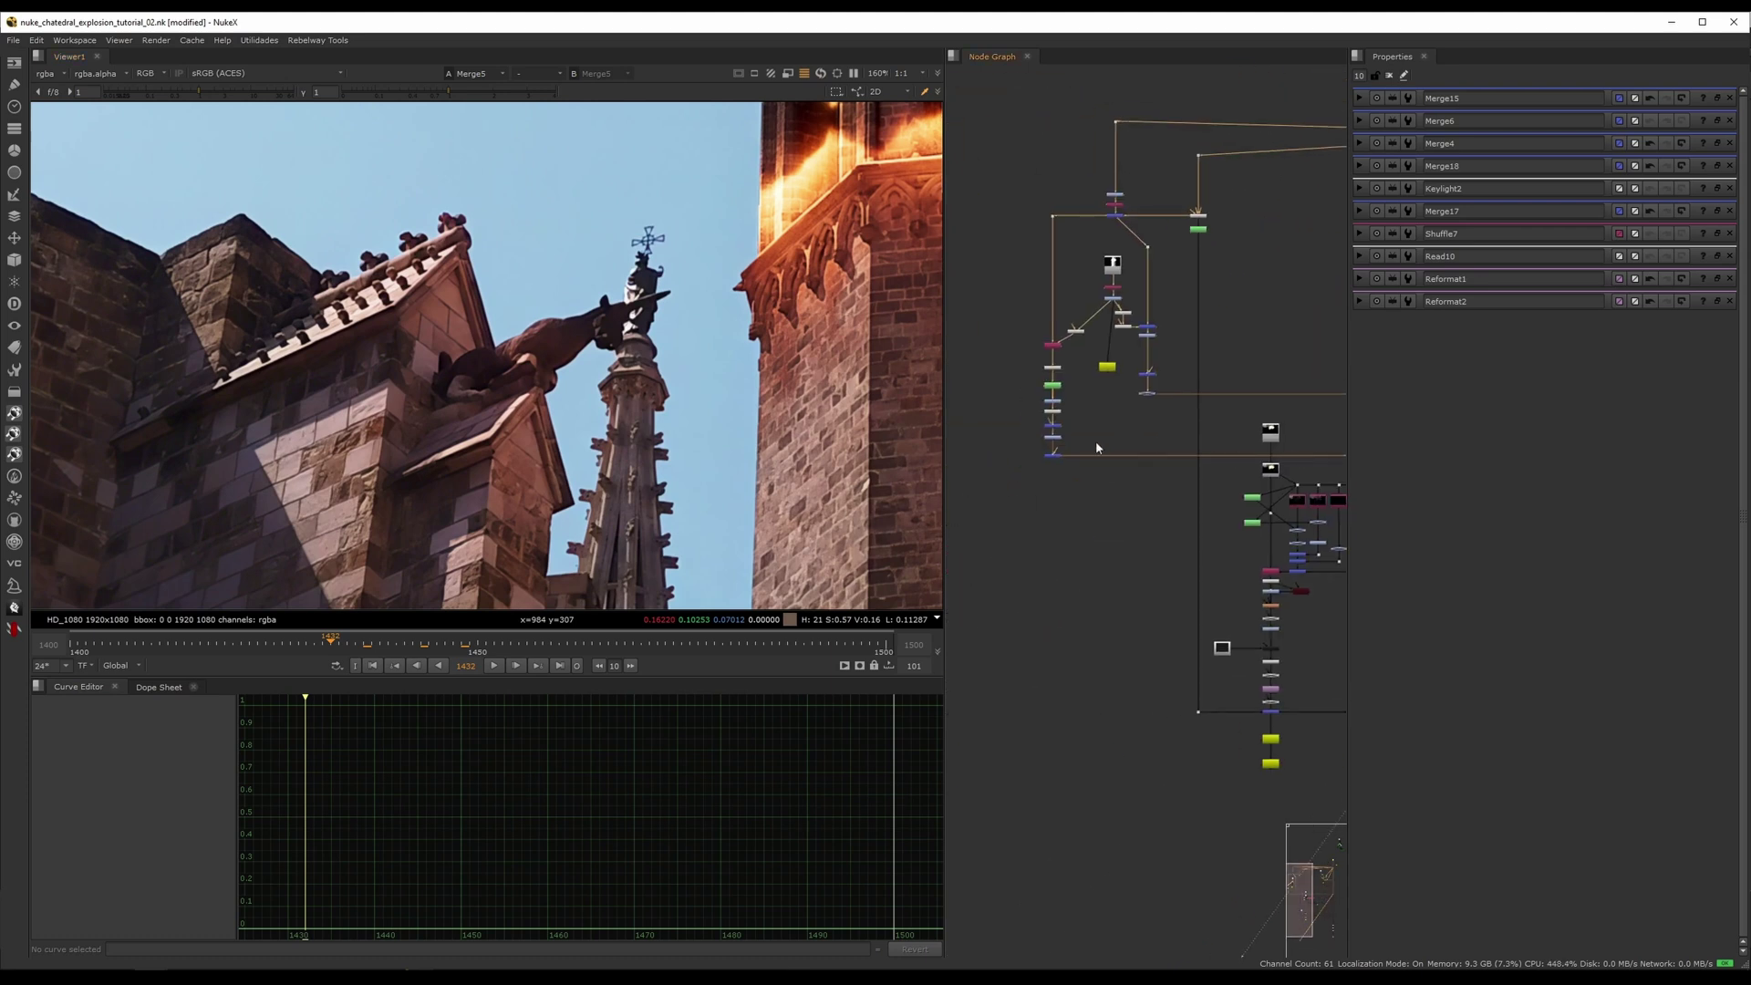
pyautogui.doubleClick(999, 517)
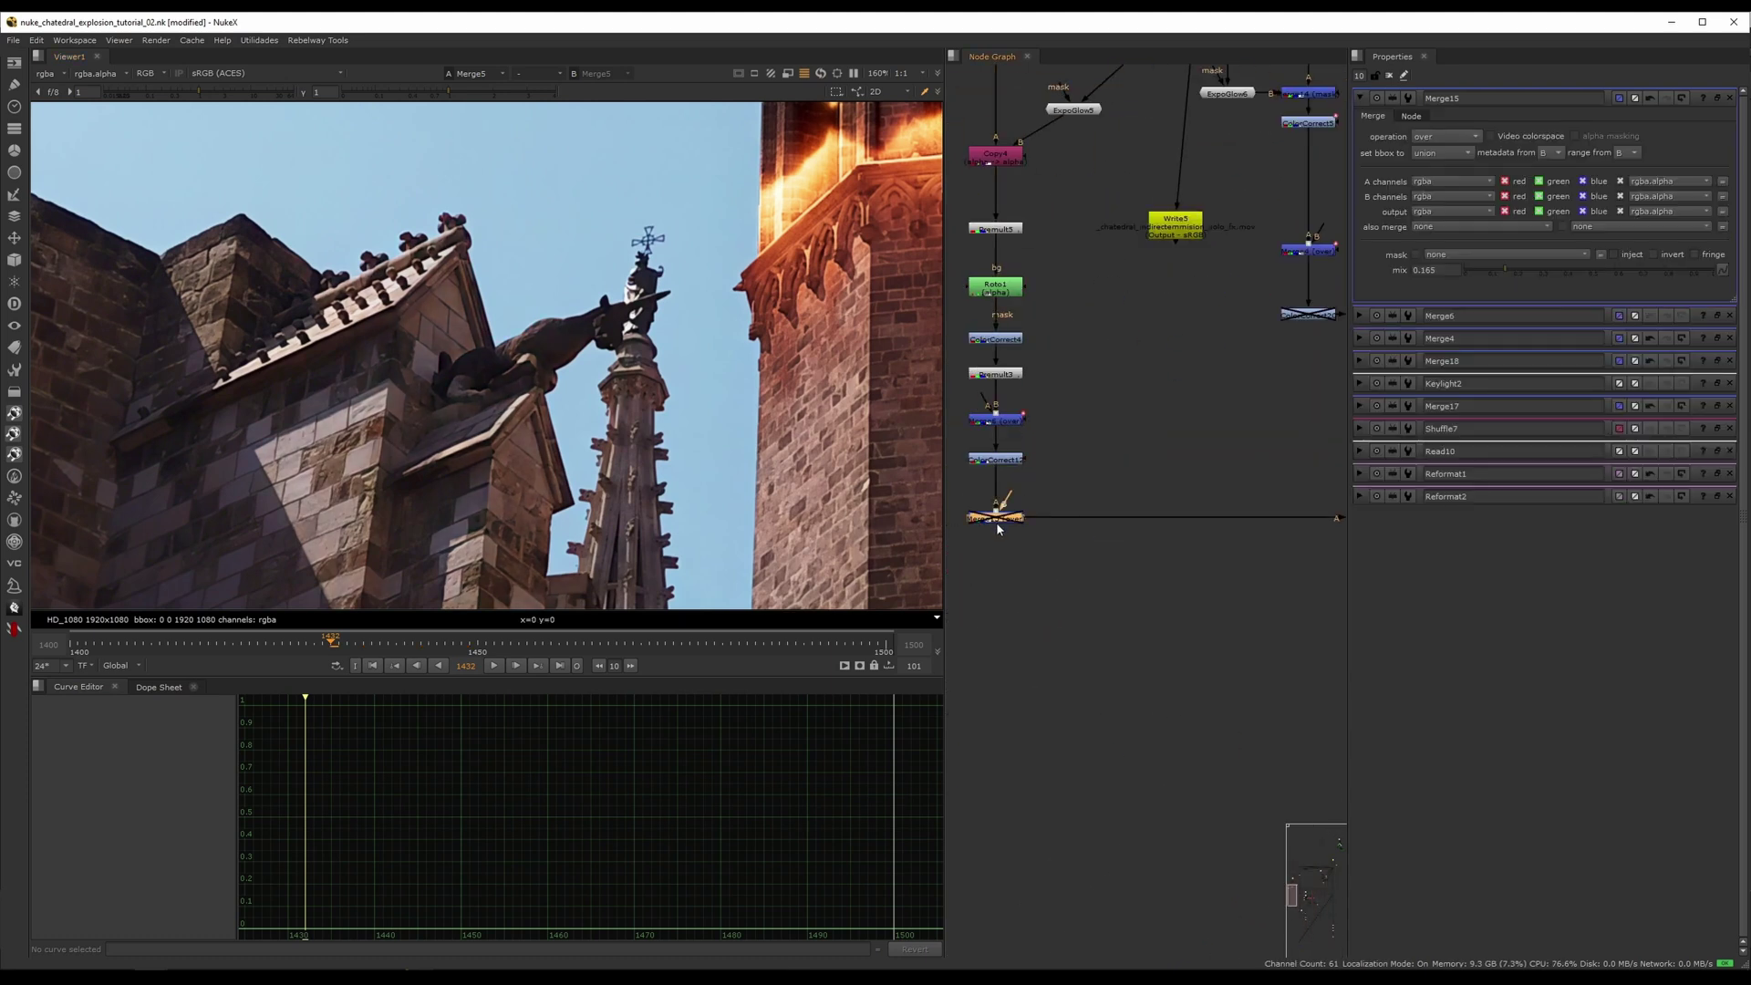
pyautogui.press('d')
pyautogui.press('d')
pyautogui.press('d')
pyautogui.press('d')
pyautogui.press('d')
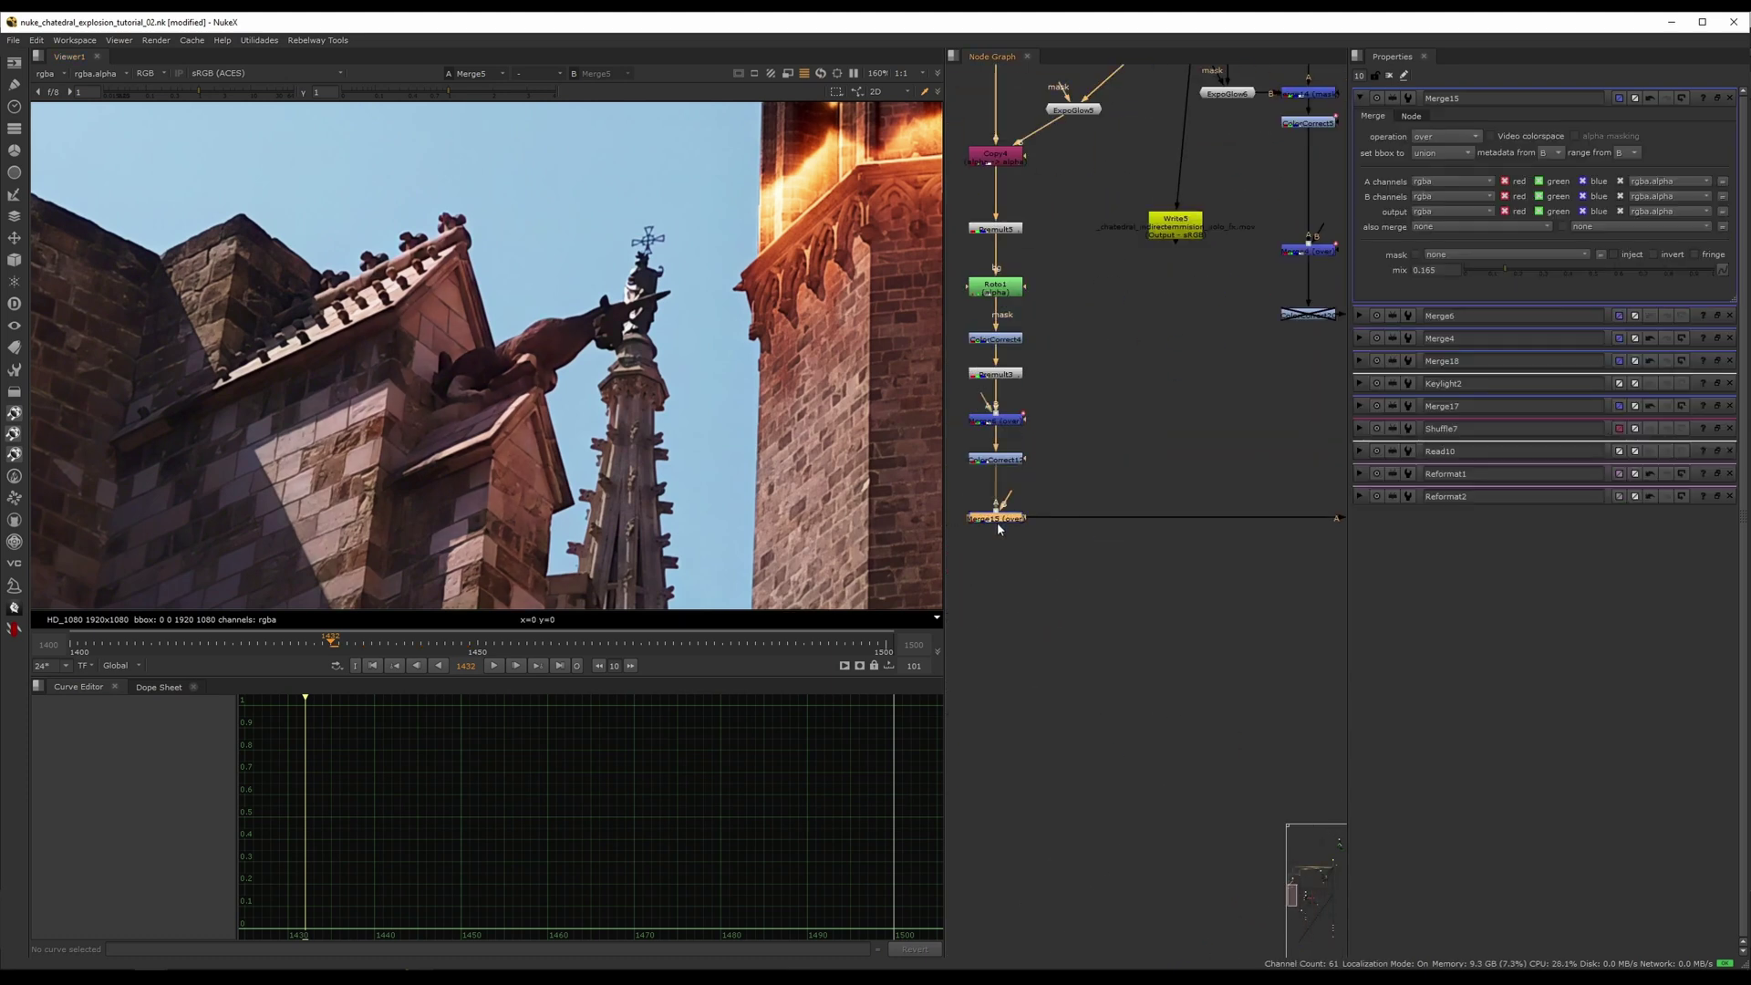
pyautogui.press('d')
pyautogui.scroll(-5, 515, 456)
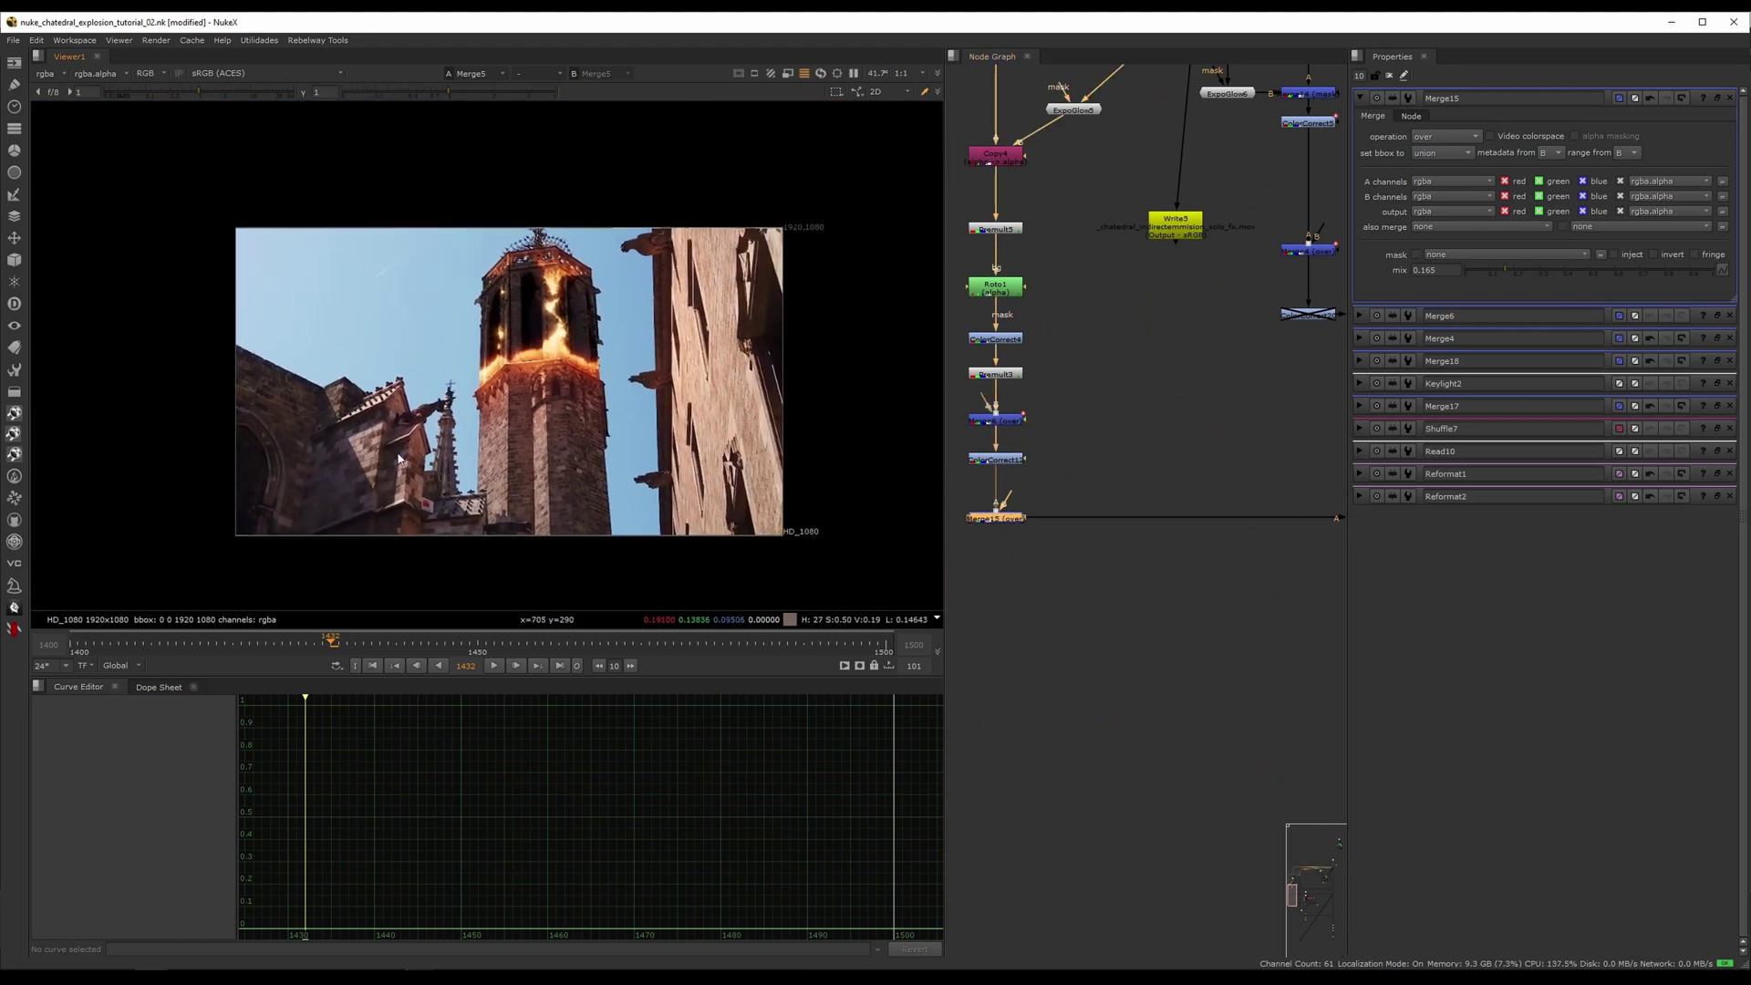
pyautogui.scroll(1, 515, 452)
# - Go to the explosion branch and display its Read3 source to examine the noise in the rendered smoke
pyautogui.scroll(-6, 1181, 442)
pyautogui.moveTo(1299, 474); pyautogui.dragTo(1167, 460, button='middle')
pyautogui.scroll(-3, 1167, 461)
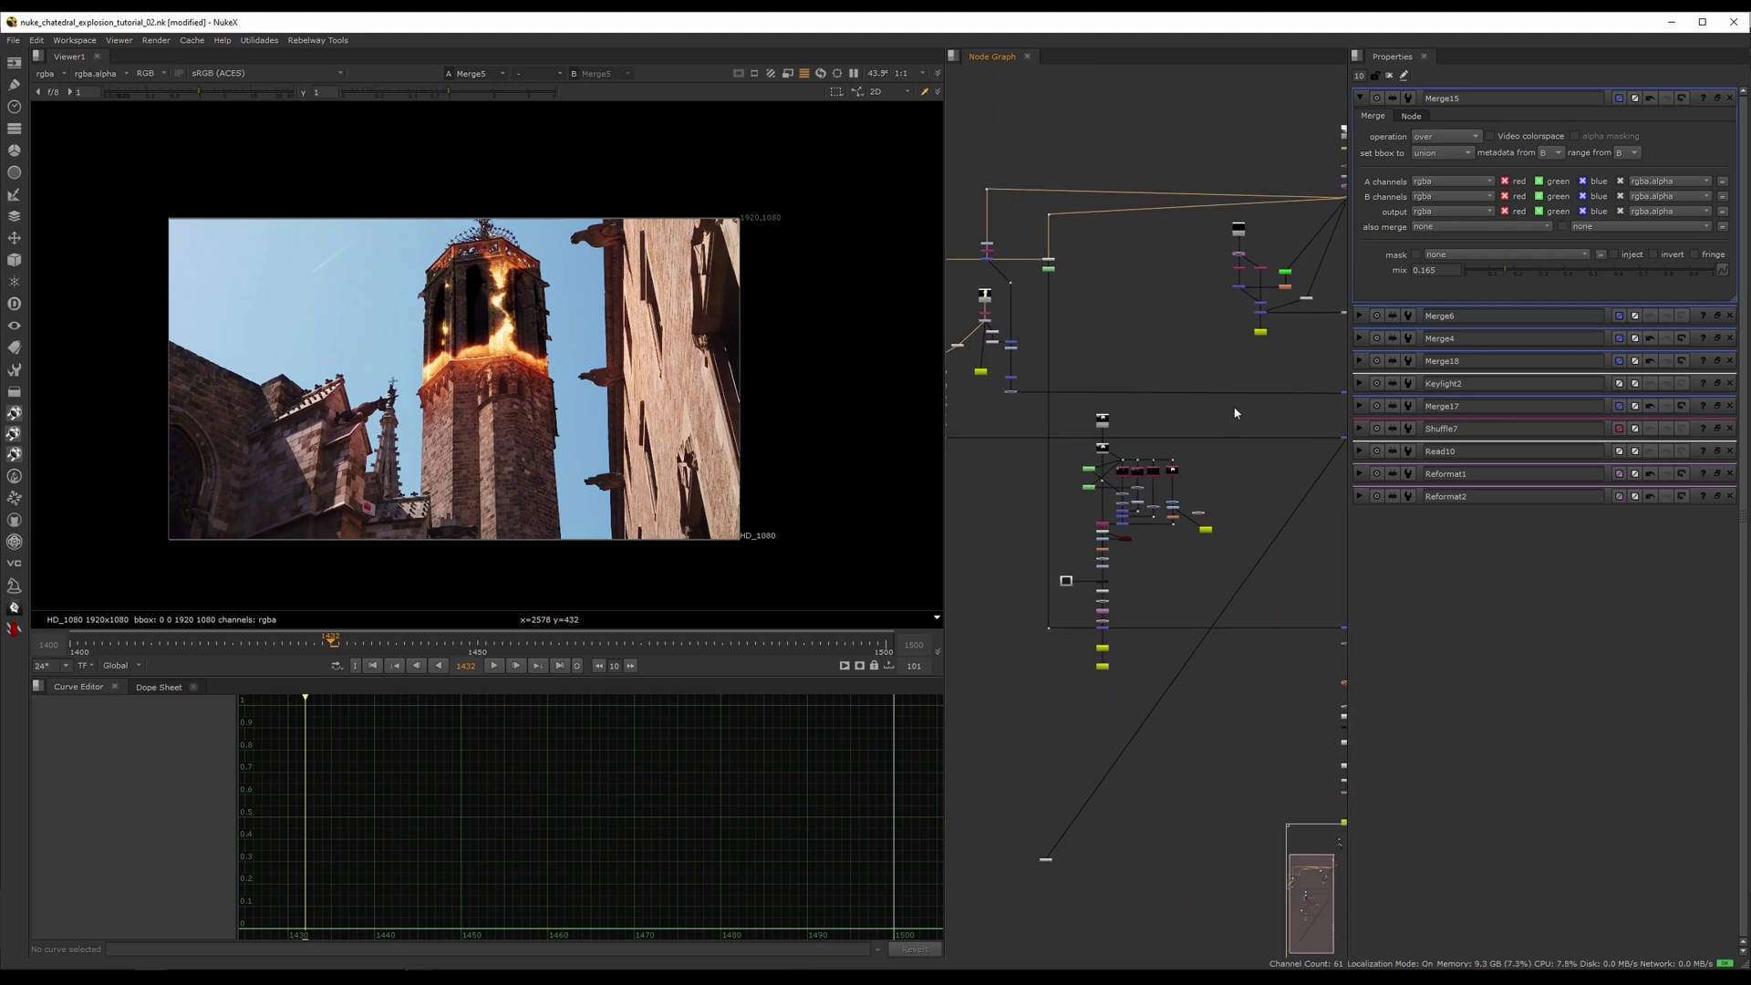
pyautogui.moveTo(1238, 411); pyautogui.dragTo(1036, 679)
pyautogui.press('f')
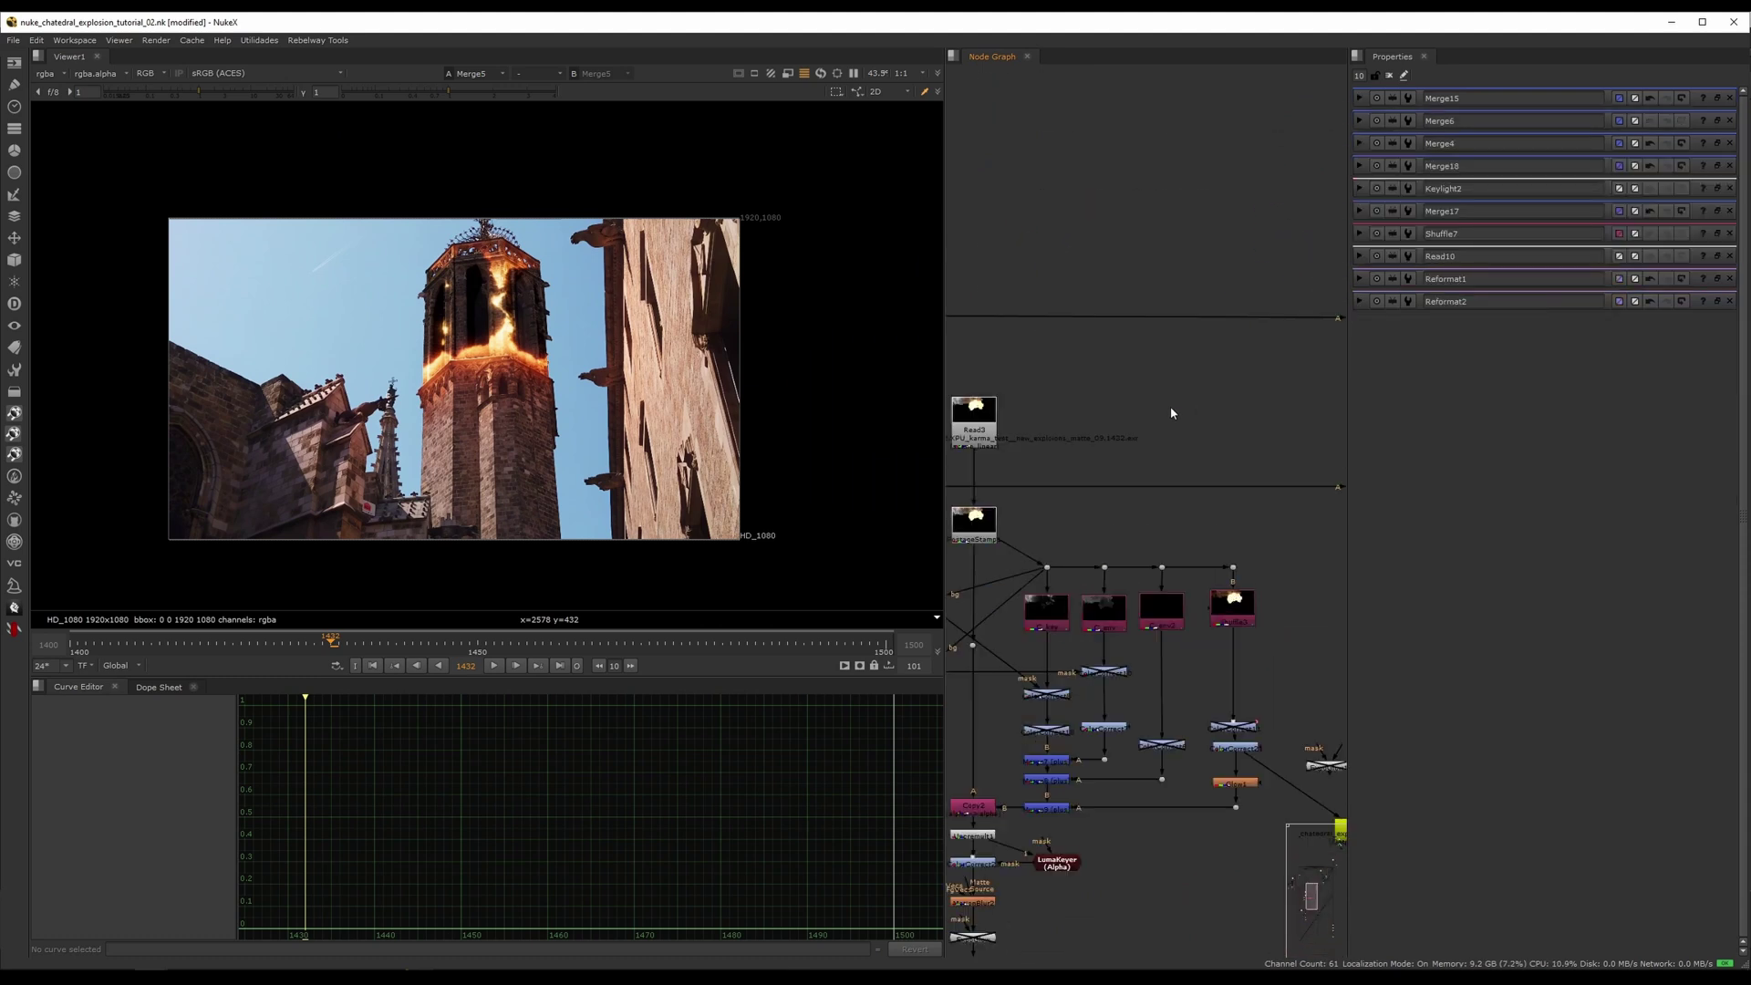
pyautogui.click(1146, 453)
pyautogui.press('1')
pyautogui.scroll(3, 493, 315)
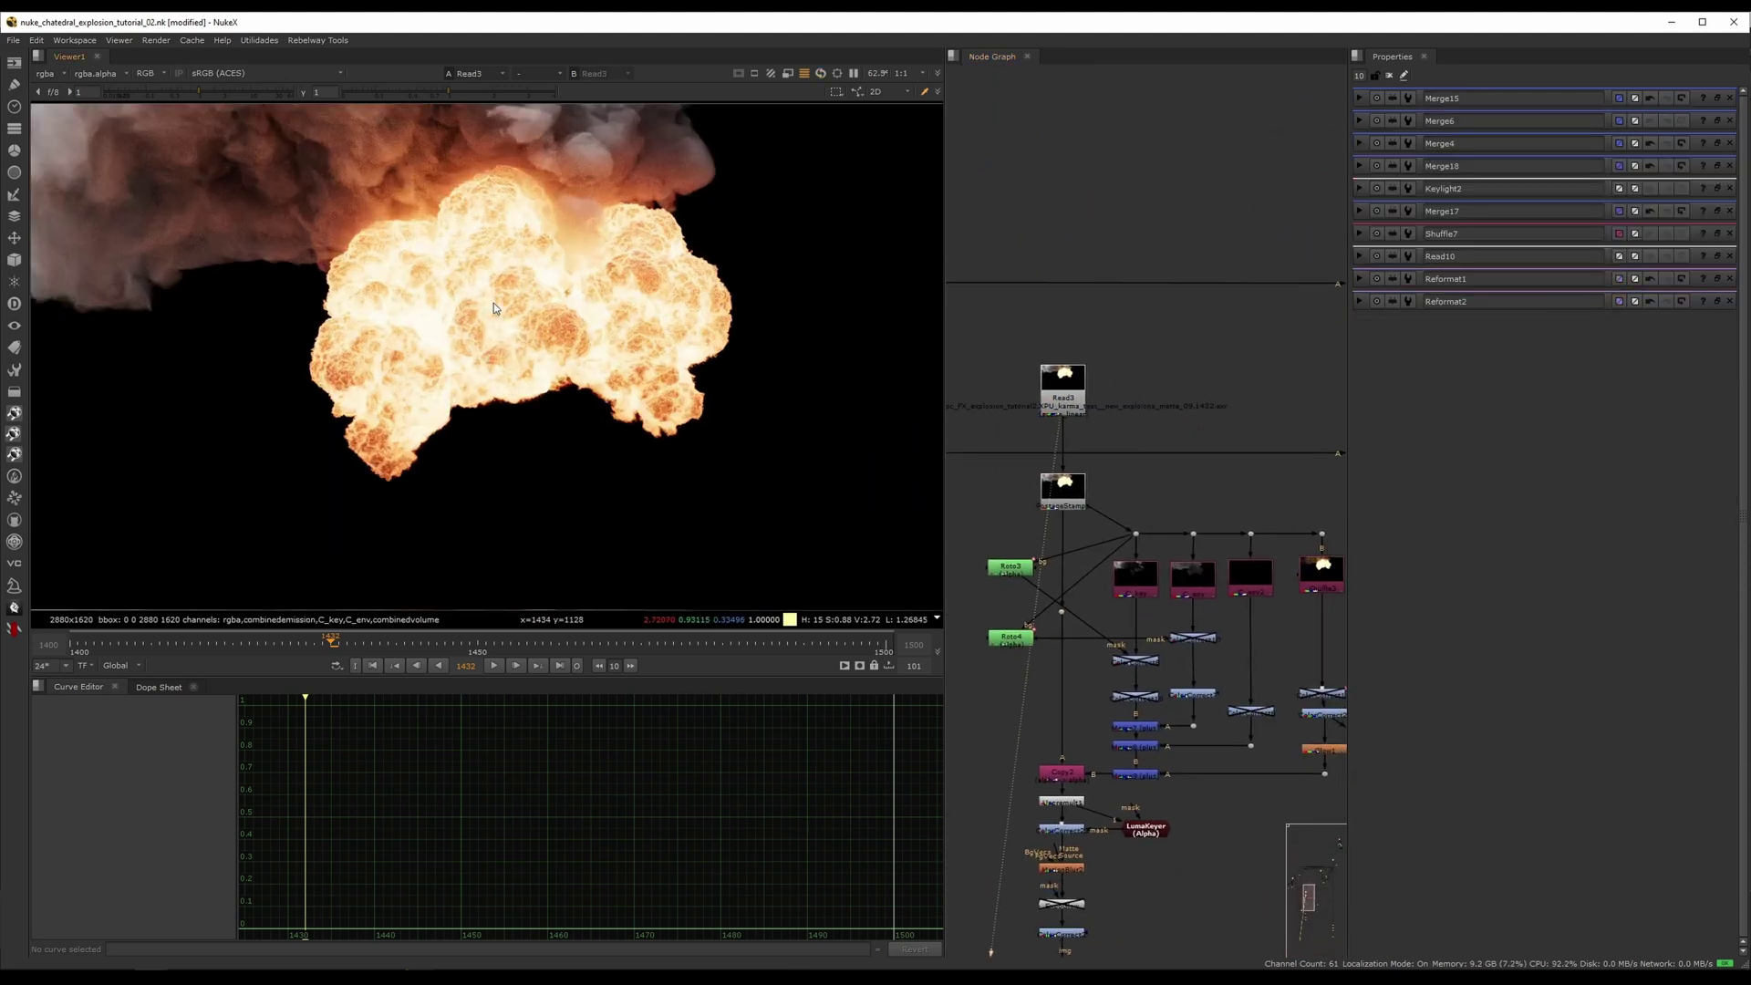
pyautogui.scroll(5, 493, 315)
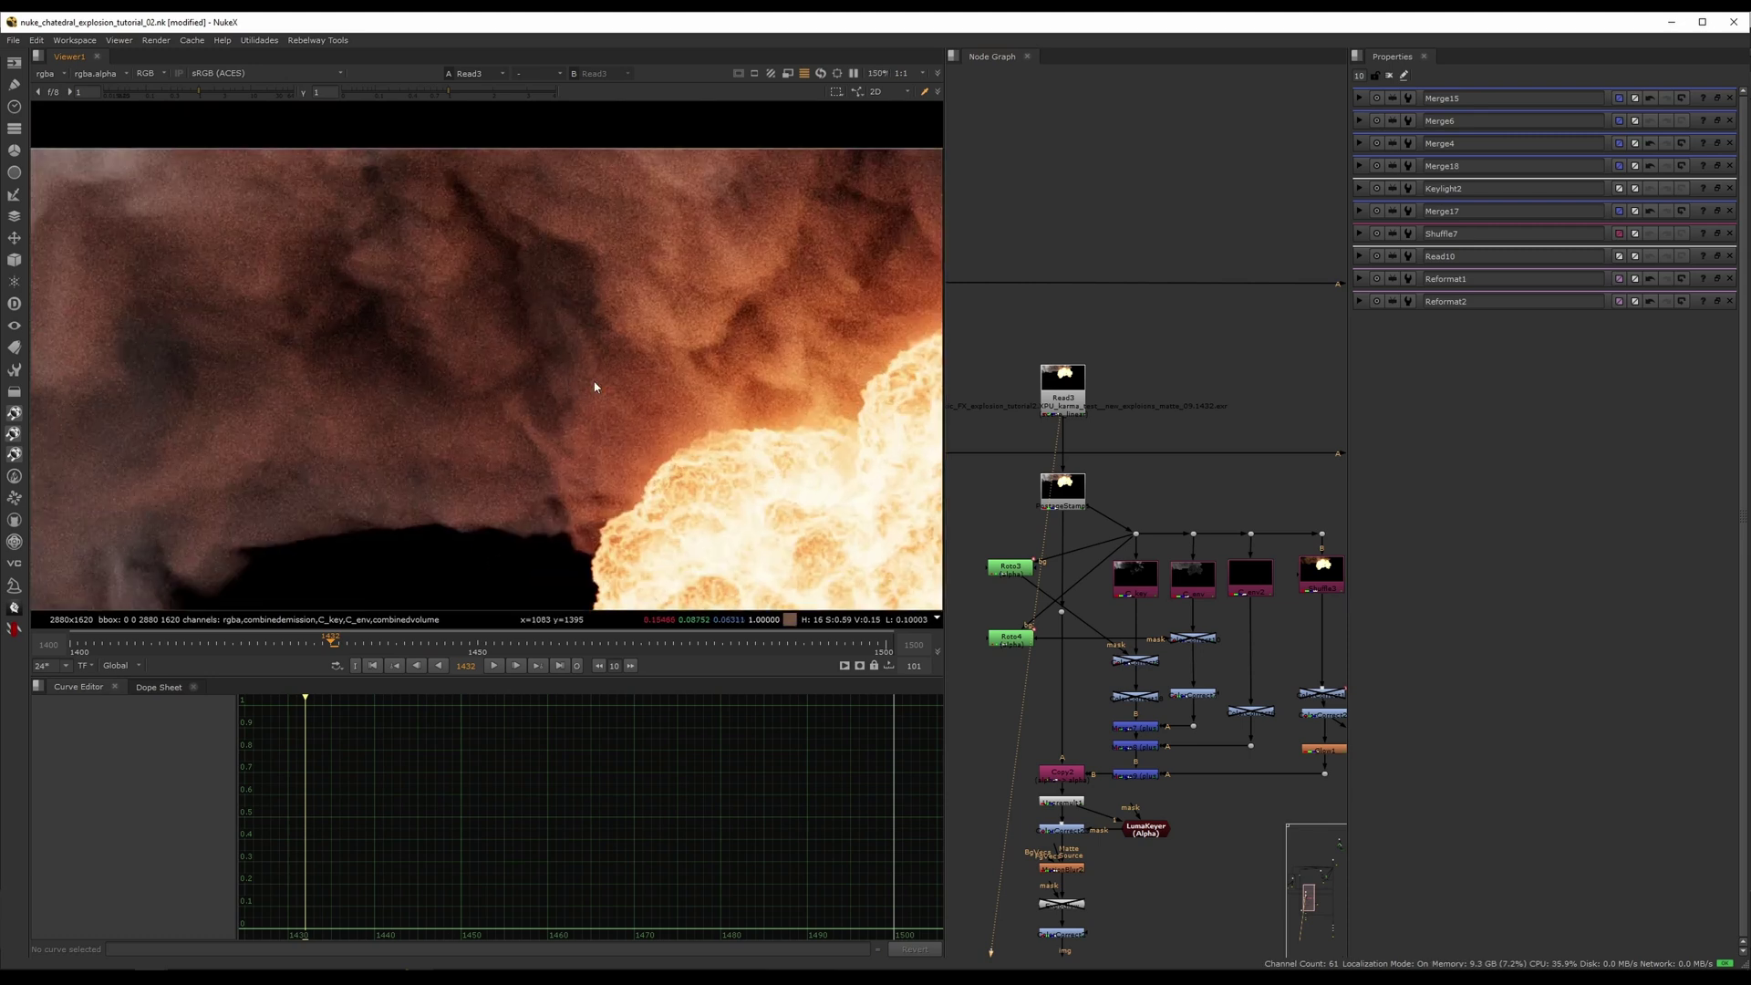
pyautogui.scroll(-6, 614, 385)
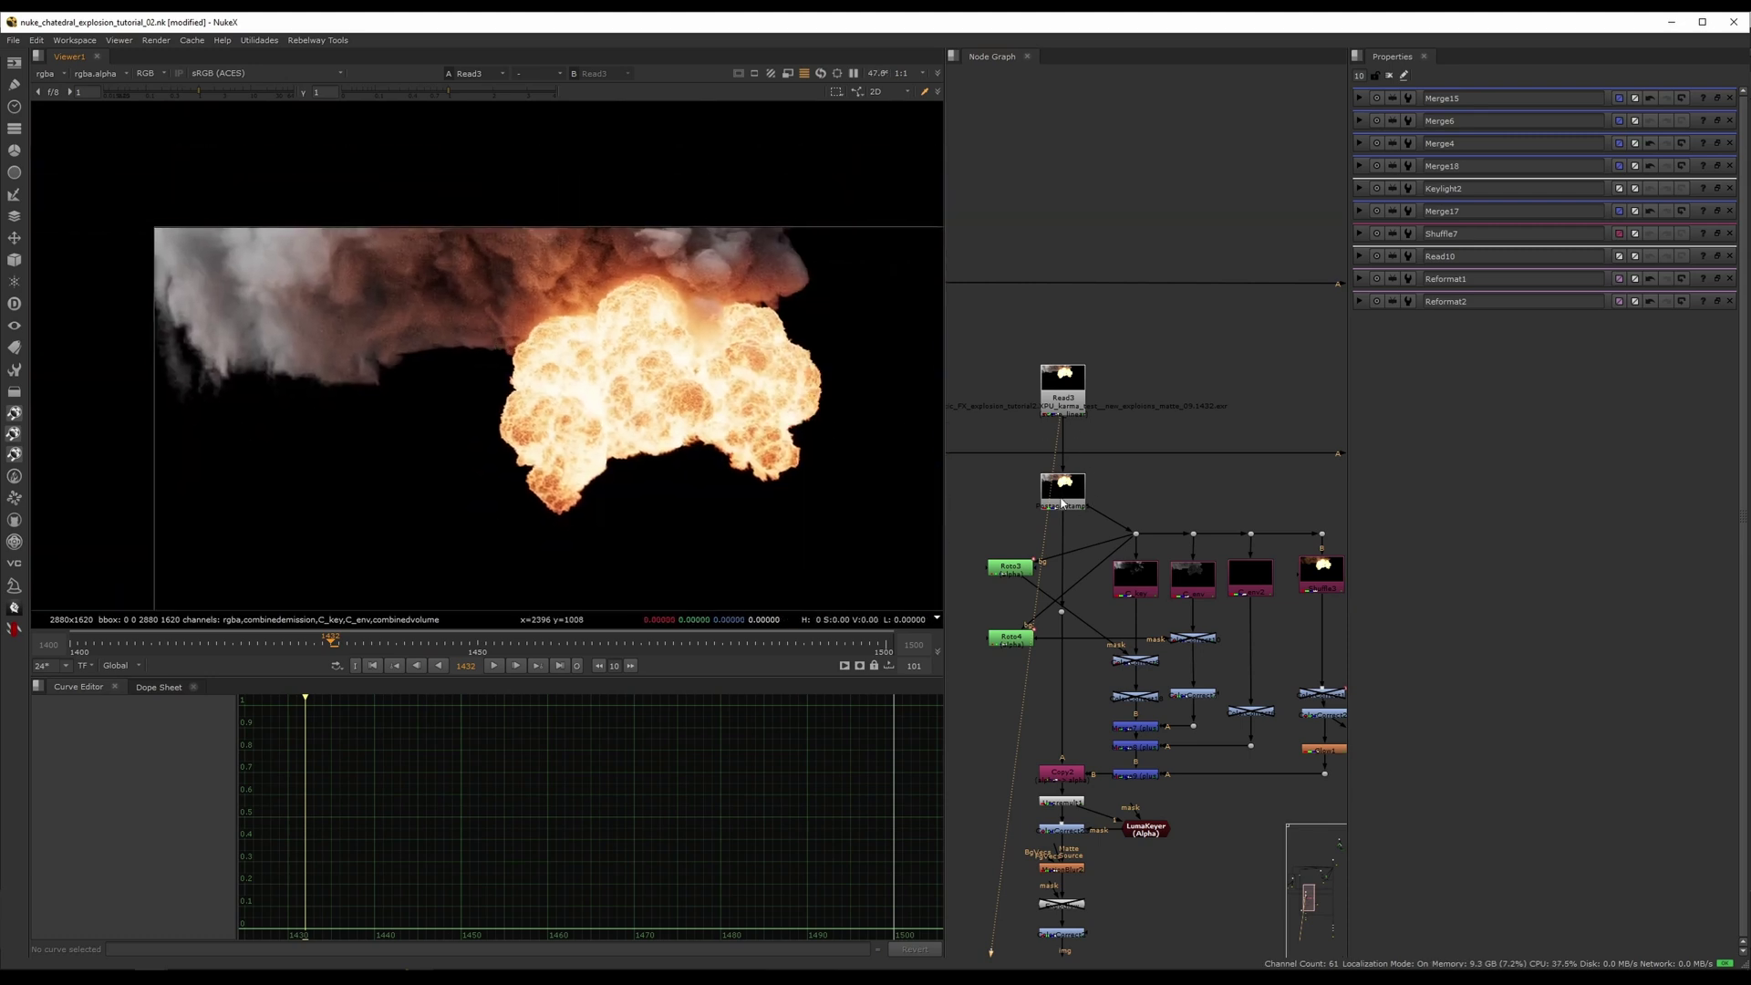
# - Display Unpremult1 and Reformat2 to examine how the smoke and fire change along the explosion pipe
pyautogui.click(1064, 500)
pyautogui.click(1062, 801)
pyautogui.press('1')
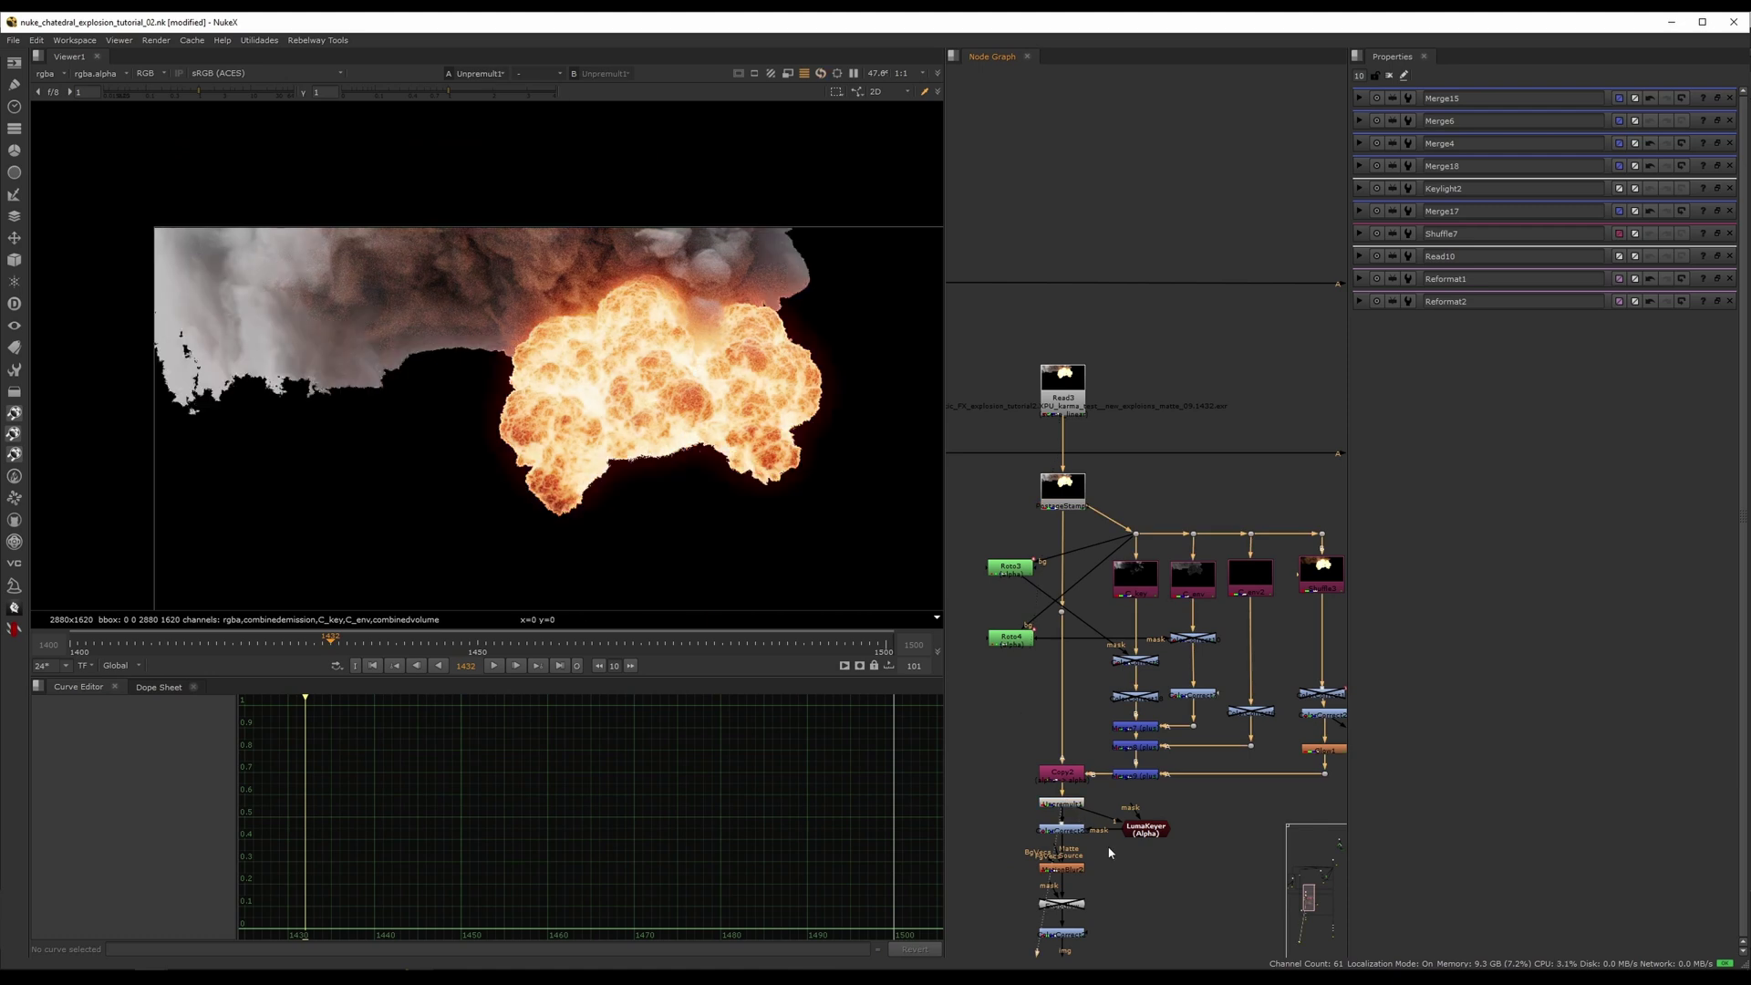
pyautogui.moveTo(1108, 846); pyautogui.dragTo(1061, 721, button='middle')
pyautogui.moveTo(1040, 828); pyautogui.dragTo(1042, 623, button='middle')
pyautogui.click(1021, 726)
pyautogui.press('1')
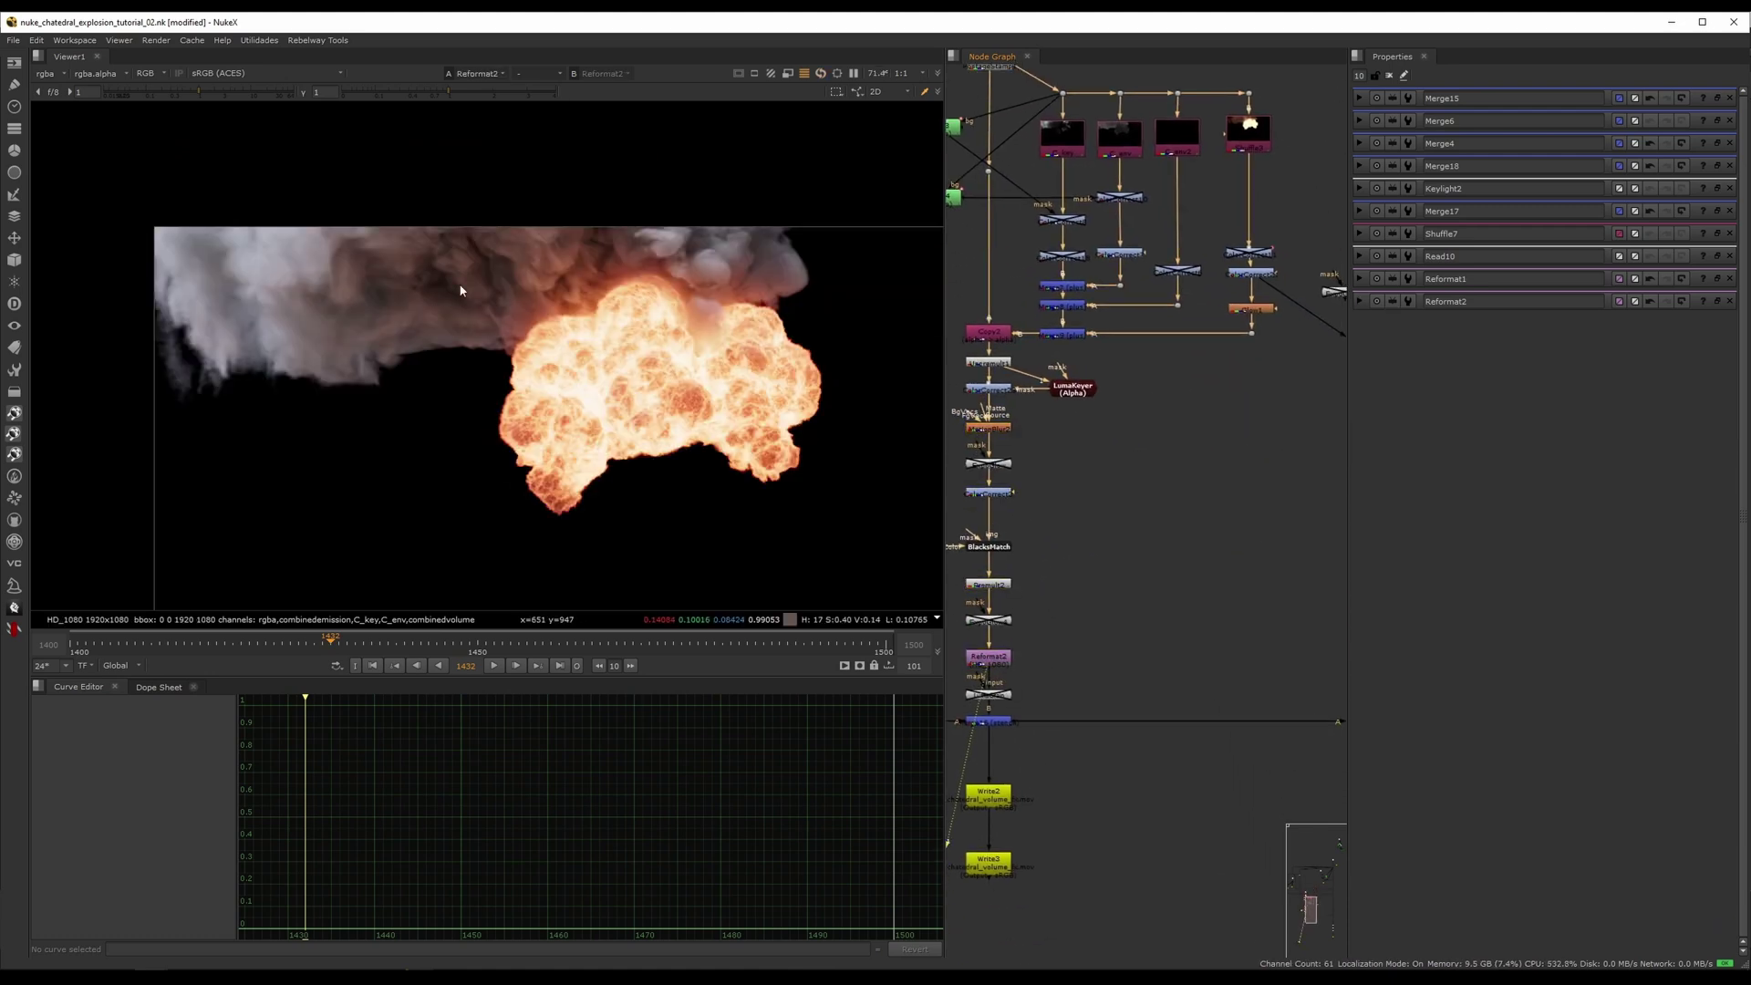
pyautogui.scroll(5, 543, 233)
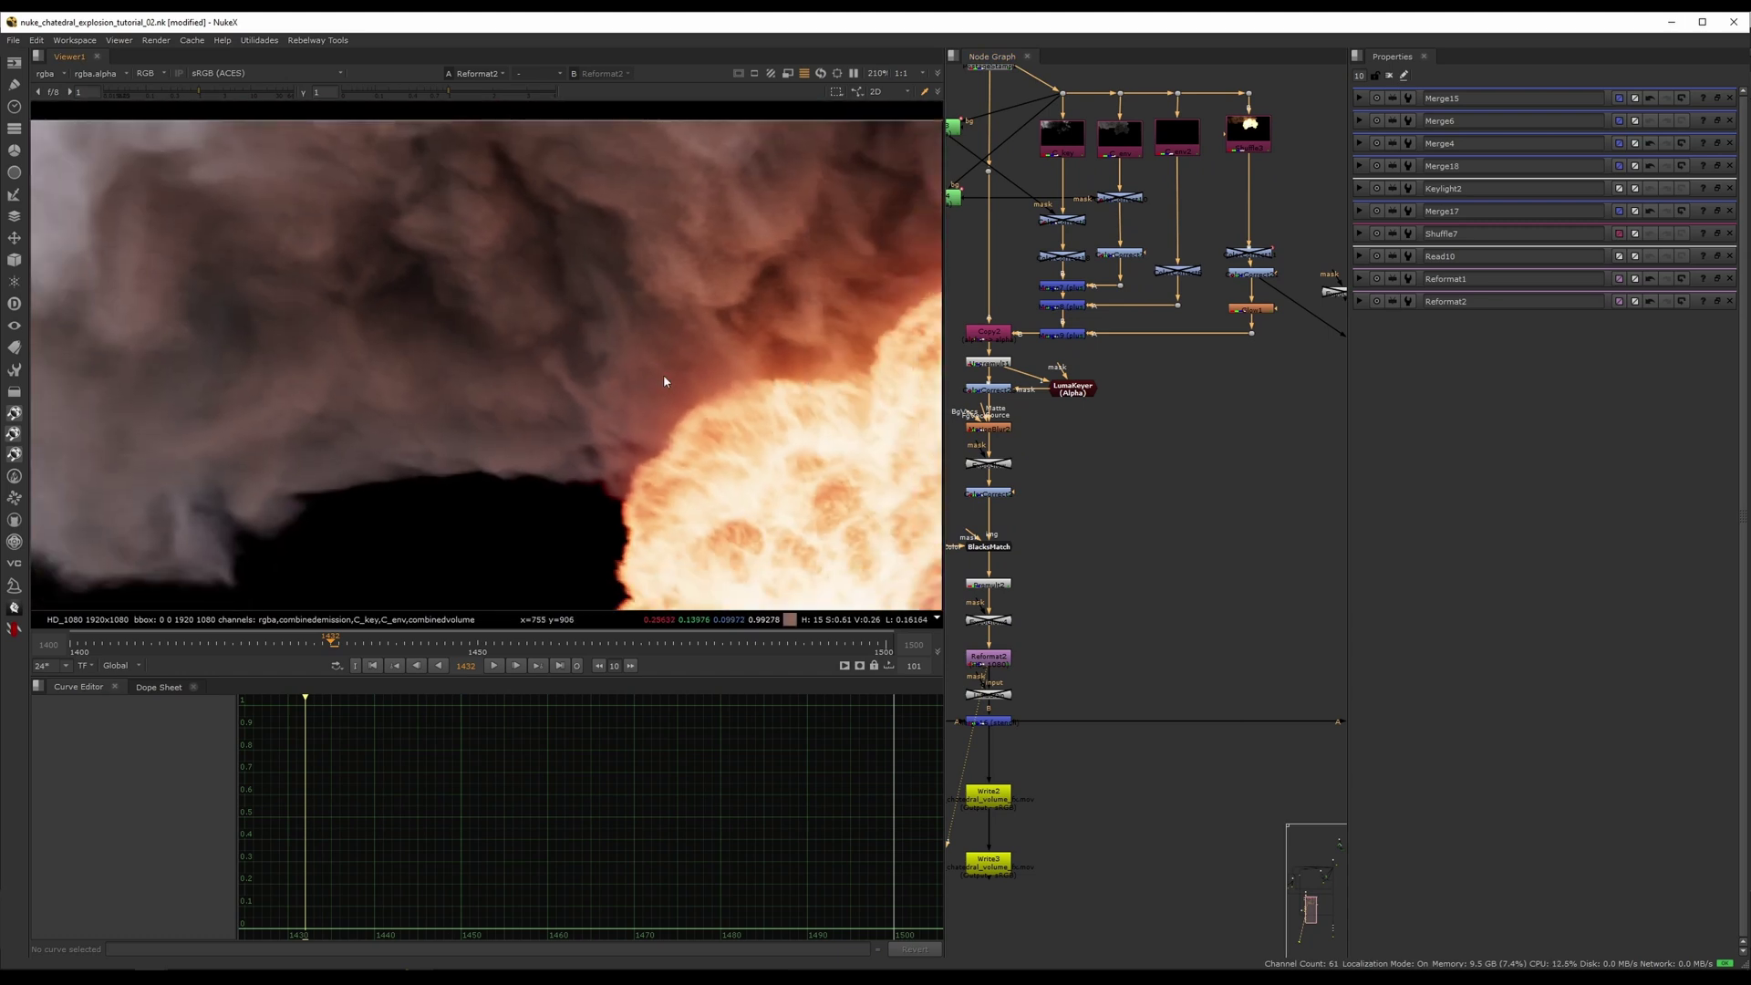
pyautogui.scroll(-4, 653, 394)
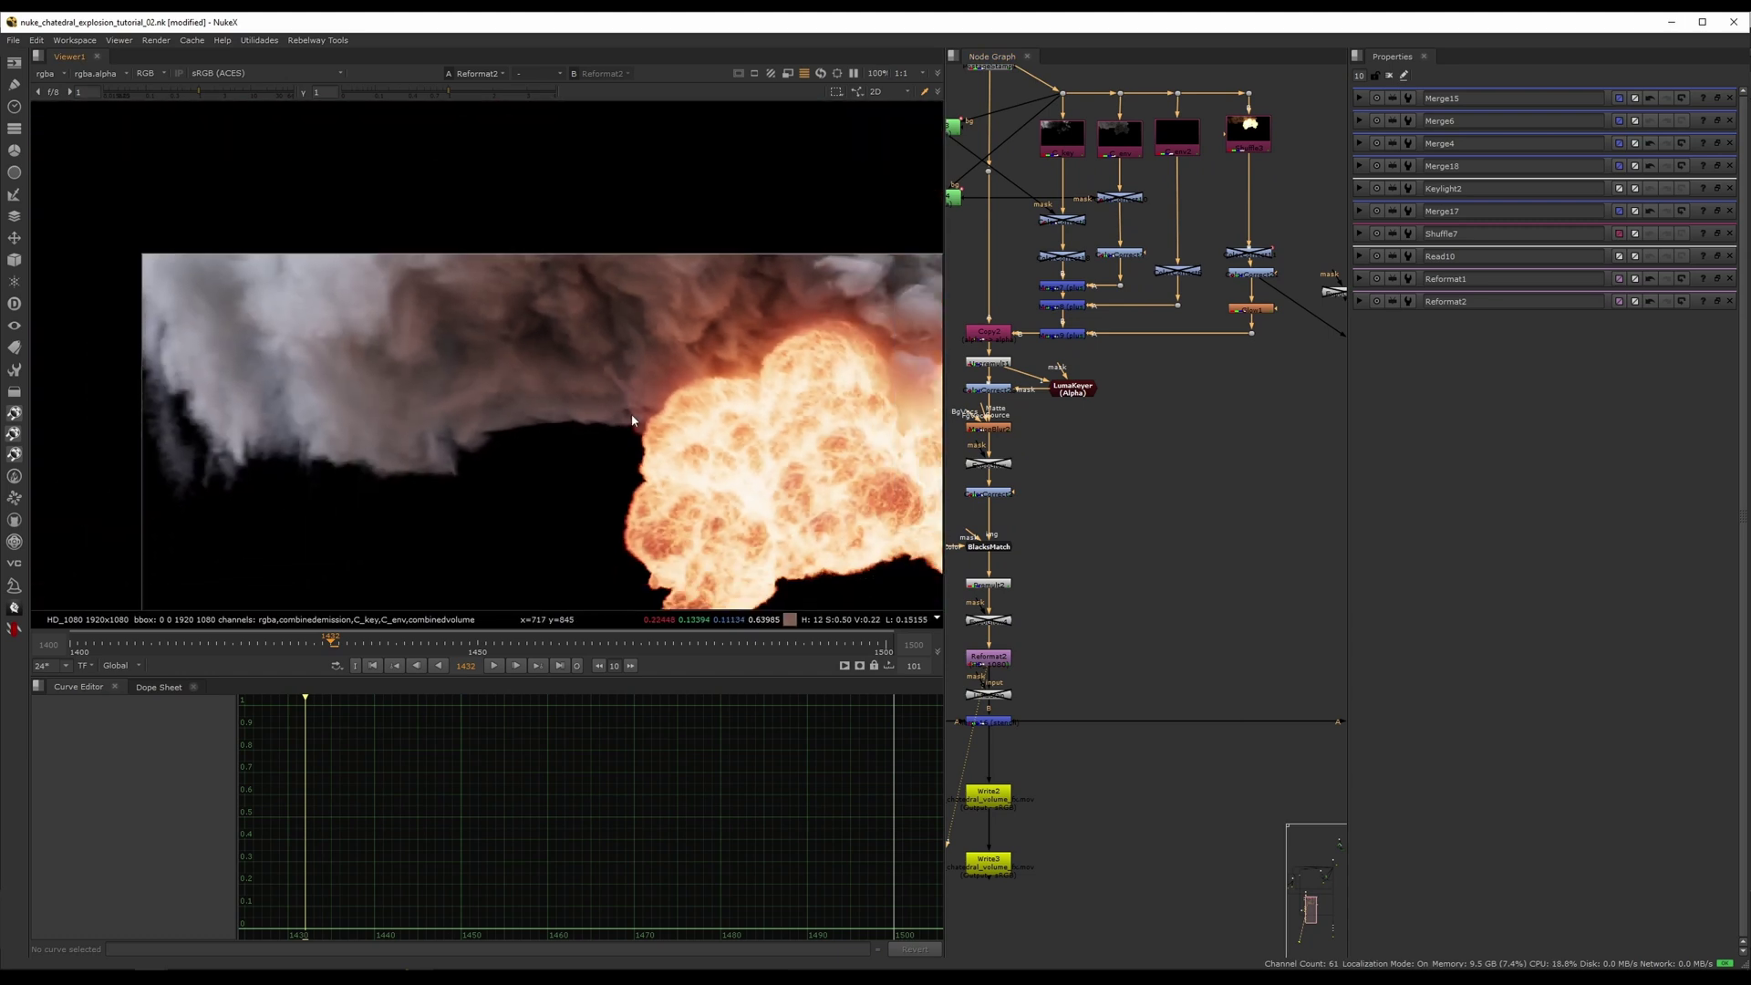
pyautogui.scroll(-3, 536, 389)
pyautogui.scroll(2, 546, 392)
pyautogui.moveTo(547, 392); pyautogui.dragTo(550, 359, button='middle')
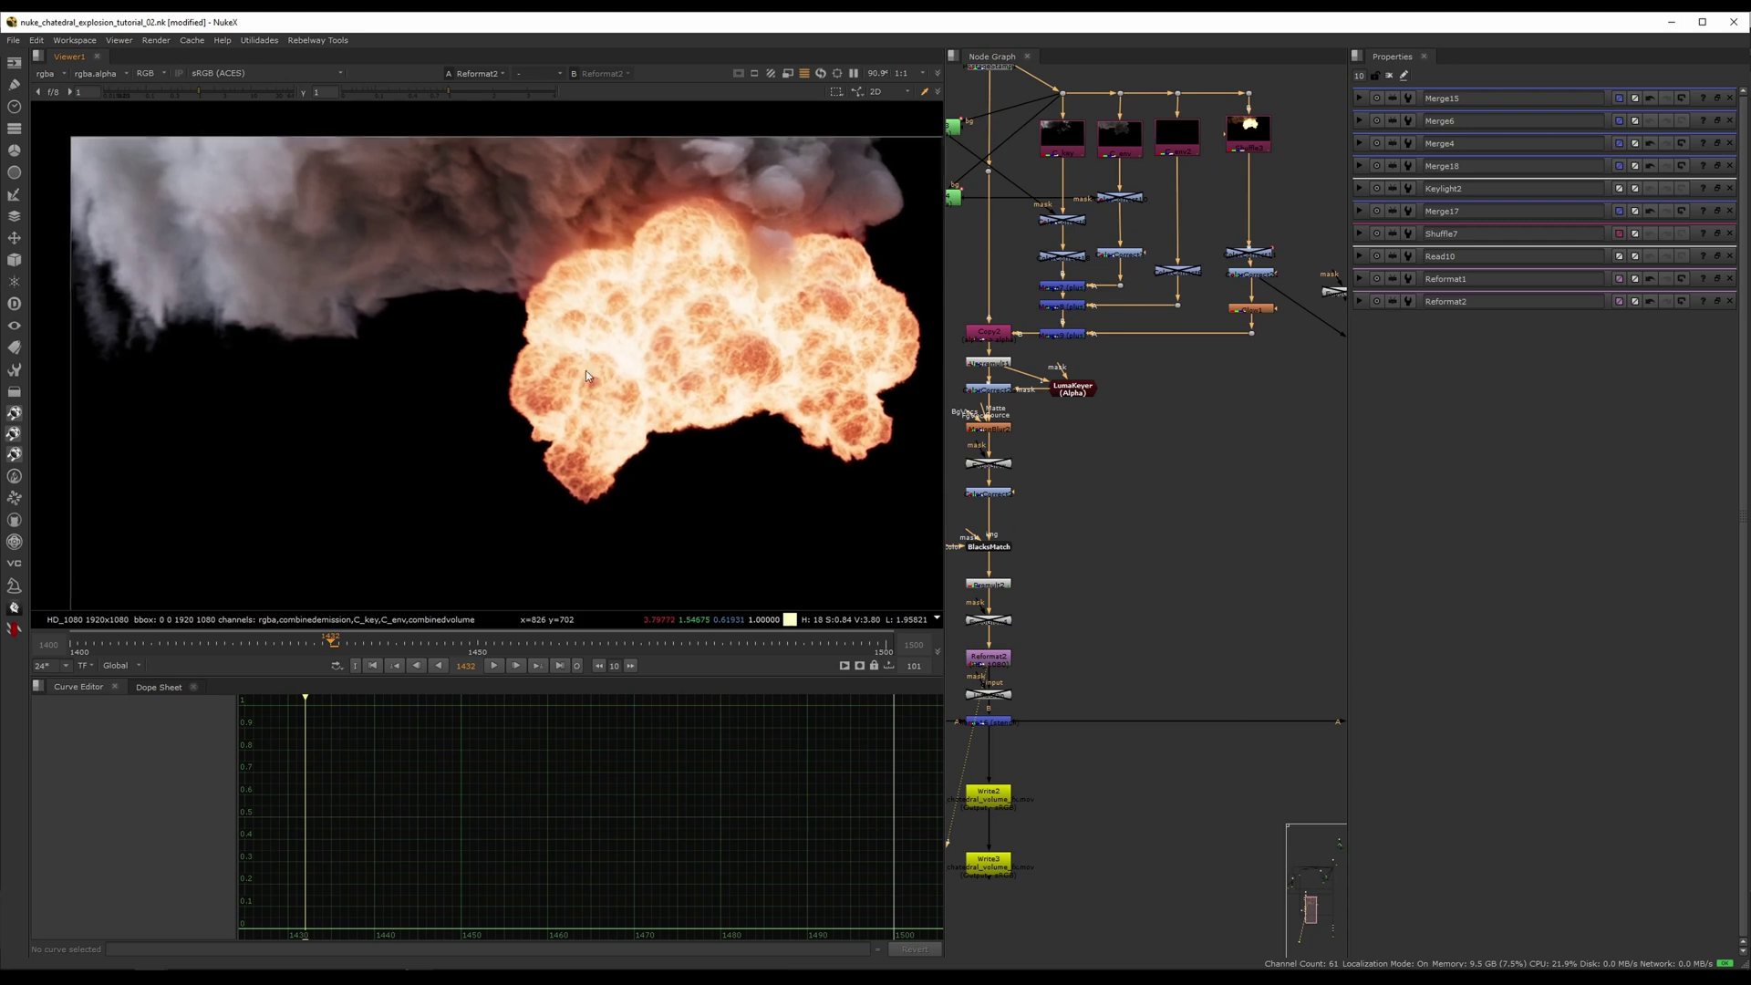
# - Display the key, environment and emission shuffles of the explosion one after another to examine the separate light passes
pyautogui.moveTo(1041, 389); pyautogui.dragTo(1092, 513, button='middle')
pyautogui.moveTo(1057, 361); pyautogui.dragTo(1031, 593, button='middle')
pyautogui.click(1024, 369)
pyautogui.press('1')
pyautogui.moveTo(1118, 346); pyautogui.dragTo(1062, 342, button='middle')
pyautogui.keyDown('ctrl'); pyautogui.keyDown('shift'); pyautogui.click(1032, 458); pyautogui.keyUp('shift'); pyautogui.keyUp('ctrl')
pyautogui.keyDown('ctrl'); pyautogui.keyDown('shift'); pyautogui.click(1090, 458); pyautogui.keyUp('shift'); pyautogui.keyUp('ctrl')
pyautogui.keyDown('ctrl'); pyautogui.keyDown('shift'); pyautogui.click(1150, 457); pyautogui.keyUp('shift'); pyautogui.keyUp('ctrl')
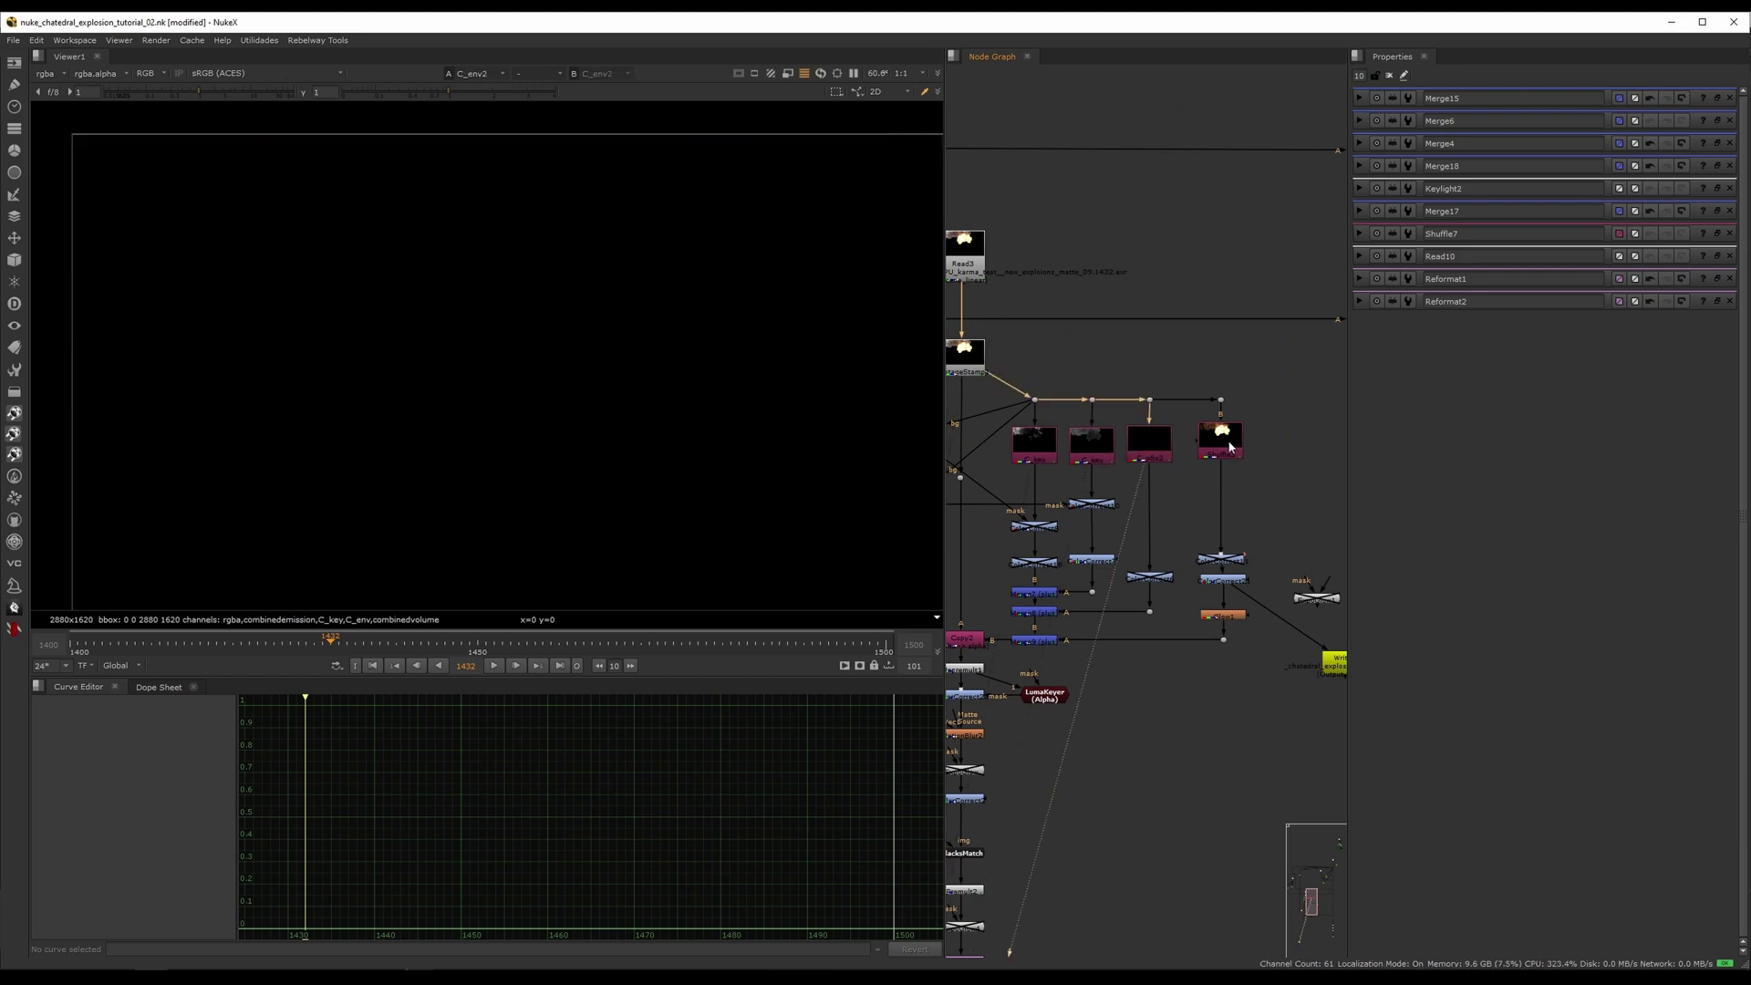
pyautogui.keyDown('ctrl'); pyautogui.keyDown('shift'); pyautogui.click(1227, 450); pyautogui.keyUp('shift'); pyautogui.keyUp('ctrl')
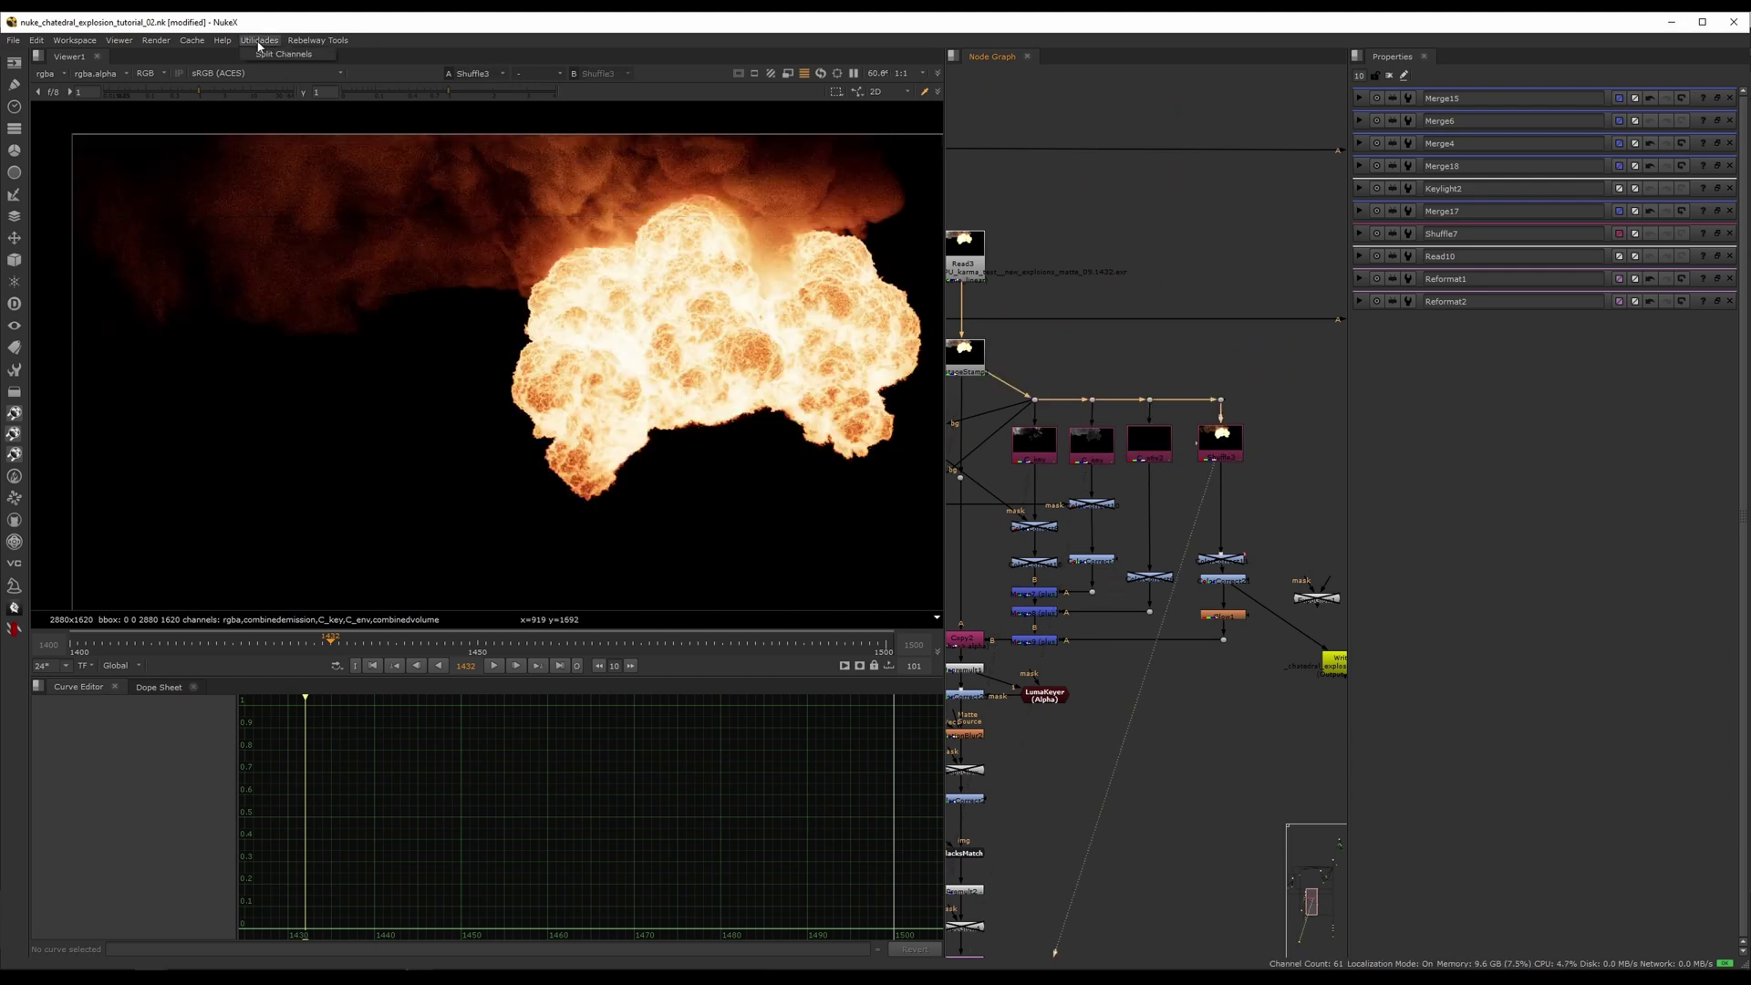
# - Duplicate the explosion Read node in an empty area above, display the copy and open its settings
pyautogui.moveTo(1052, 261); pyautogui.dragTo(1074, 559, button='middle')
pyautogui.click(1015, 376)
pyautogui.moveTo(1122, 277); pyautogui.dragTo(1196, 483, button='middle')
pyautogui.scroll(-5, 1119, 321)
pyautogui.moveTo(1103, 321); pyautogui.dragTo(1110, 439, button='middle')
pyautogui.scroll(5, 1082, 453)
pyautogui.click(1170, 393)
pyautogui.press('1')
pyautogui.doubleClick(1170, 392)
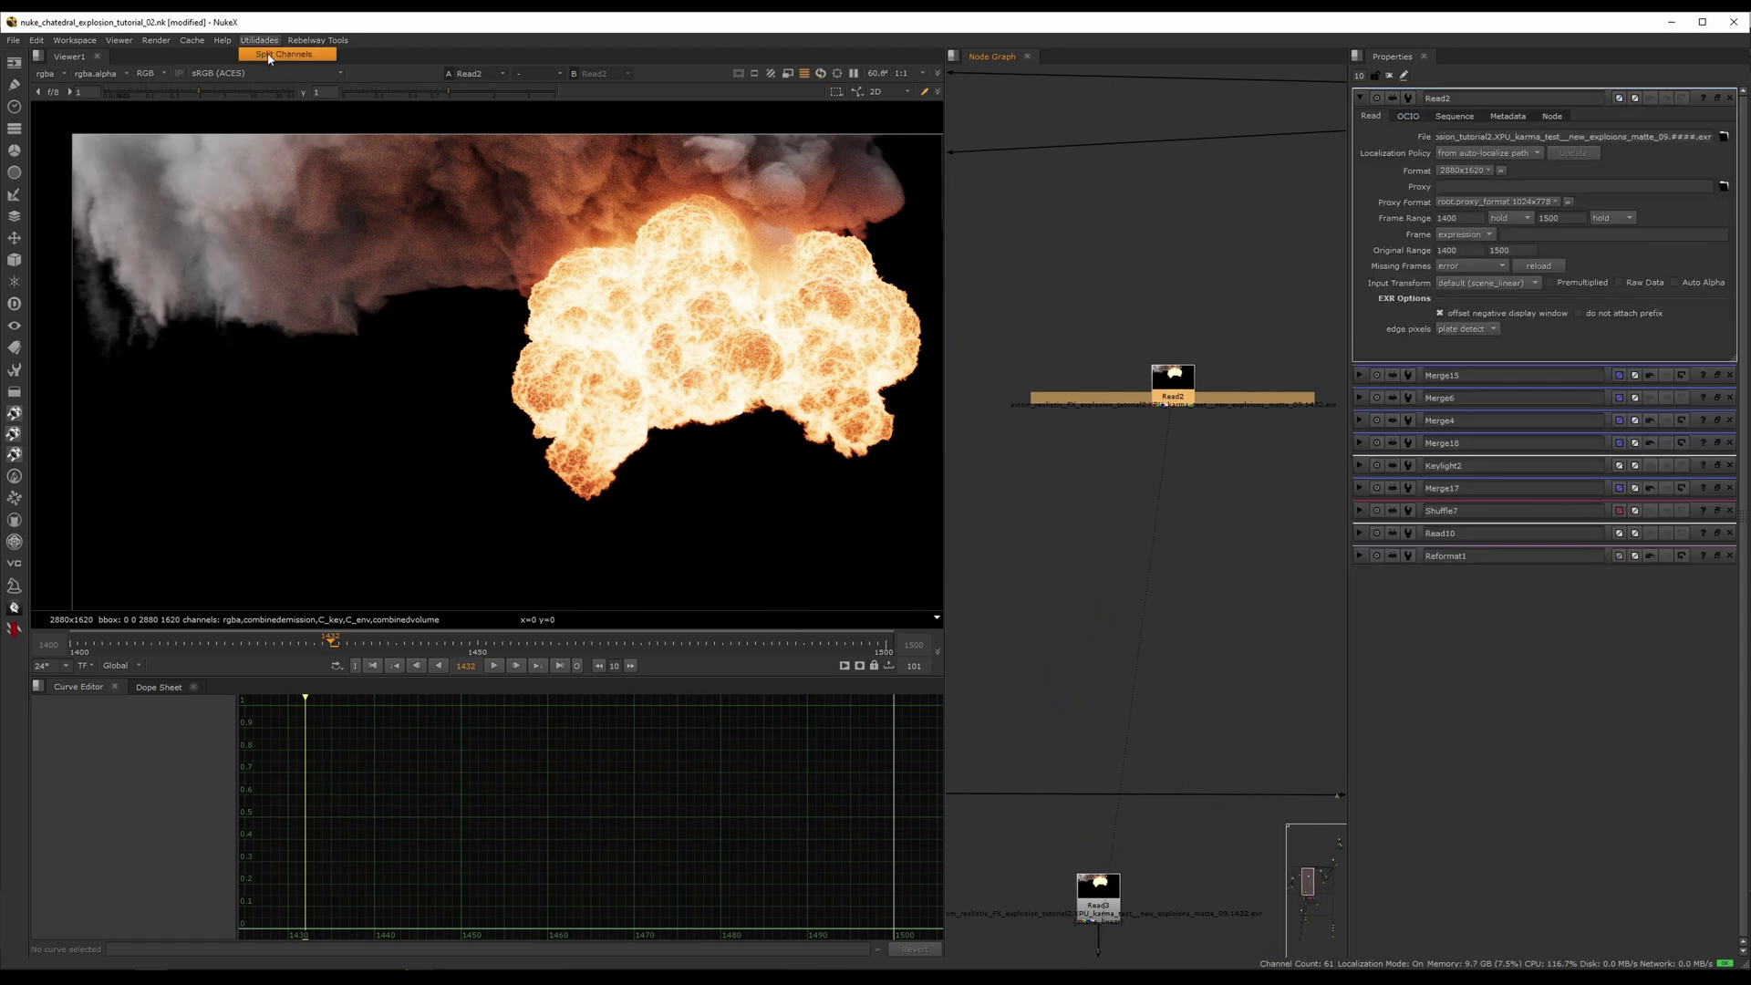
# - Split the duplicated Read node's C_env, combinedemission, combinedvolume and C_key channels with Split Channels
pyautogui.click(273, 54)
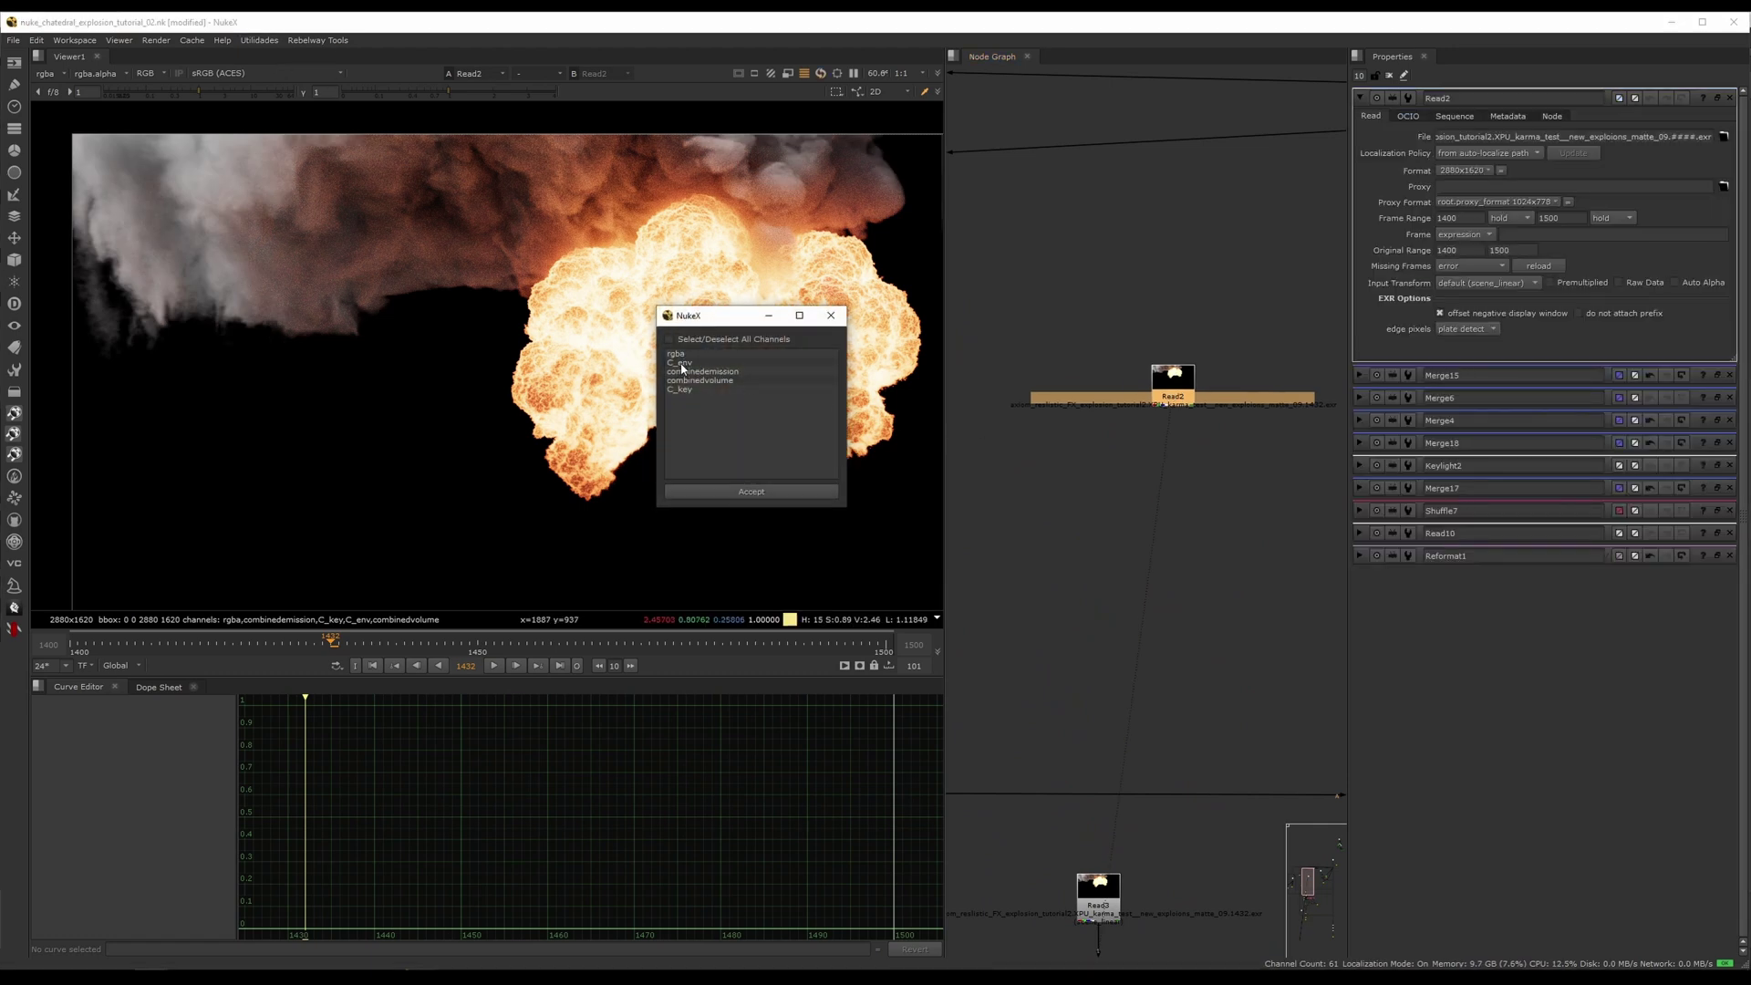
pyautogui.moveTo(681, 364); pyautogui.dragTo(687, 390)
pyautogui.click(740, 492)
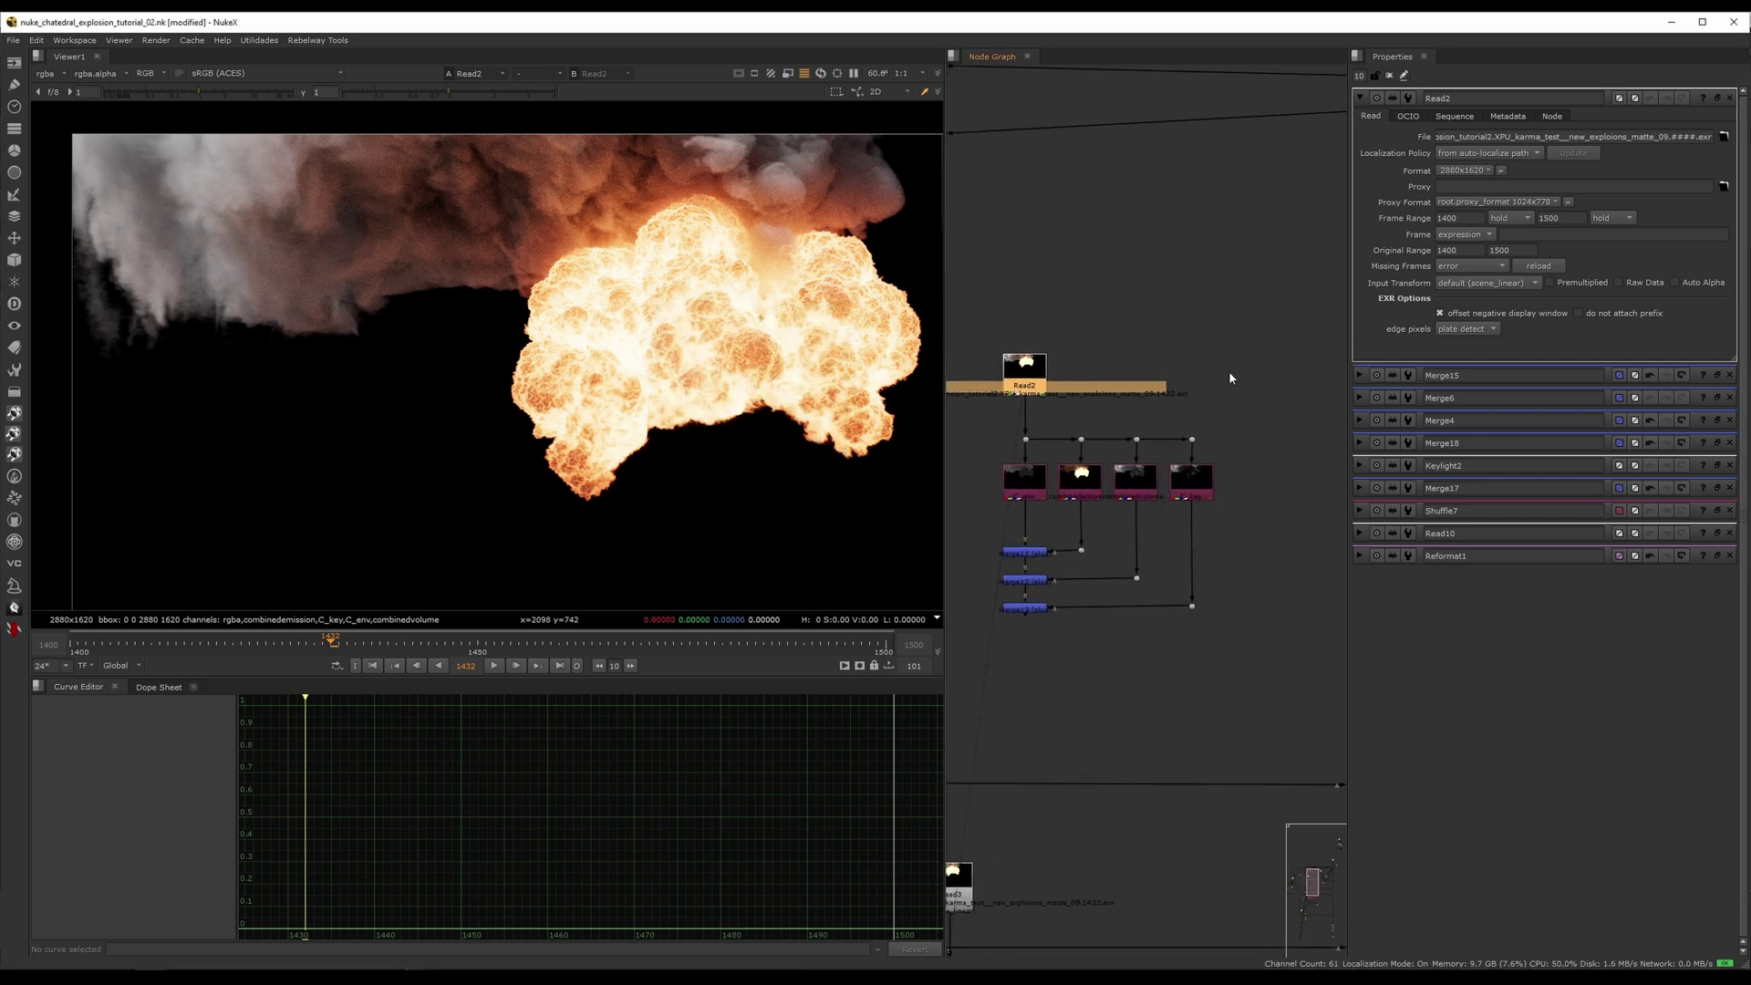
# - Examine the generated shuffle and plus-merge tree, and open the combinedvolume shuffle to see its channel routing
pyautogui.moveTo(1234, 324); pyautogui.dragTo(977, 663)
pyautogui.click(1064, 615)
pyautogui.moveTo(1246, 398); pyautogui.dragTo(928, 695)
pyautogui.press('f')
pyautogui.click(1113, 528)
pyautogui.doubleClick(1177, 466)
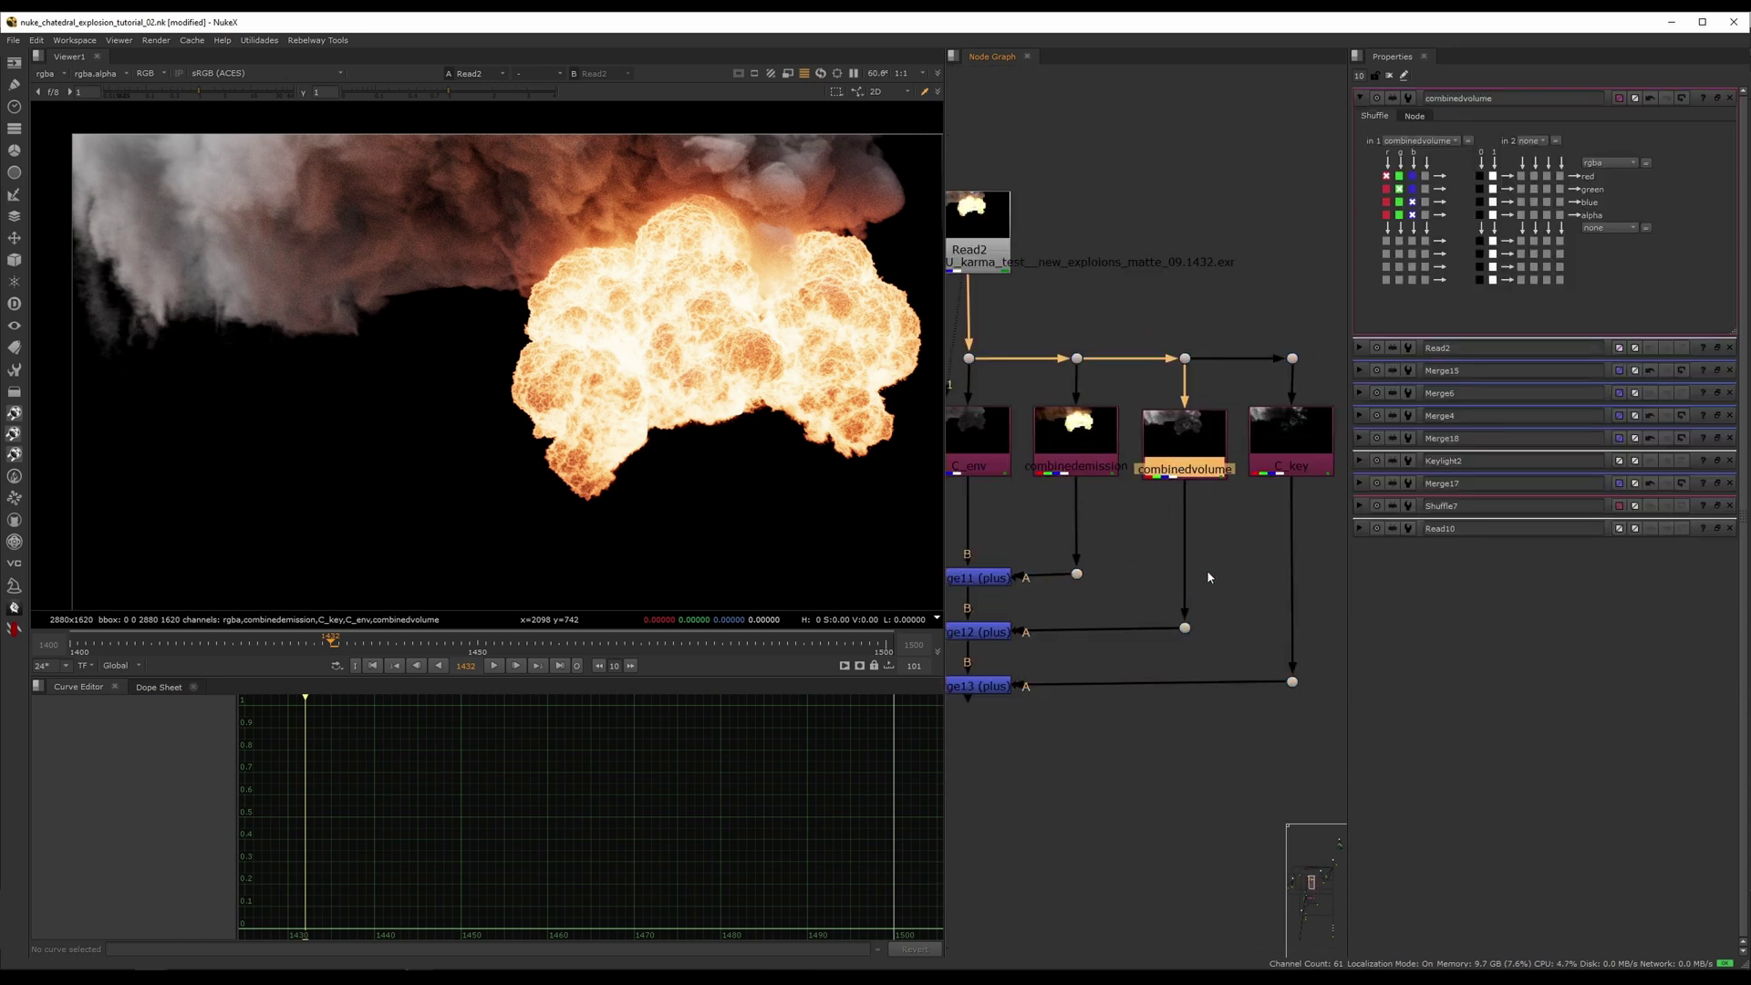
pyautogui.scroll(-4, 1209, 577)
pyautogui.moveTo(1305, 460); pyautogui.dragTo(1065, 622)
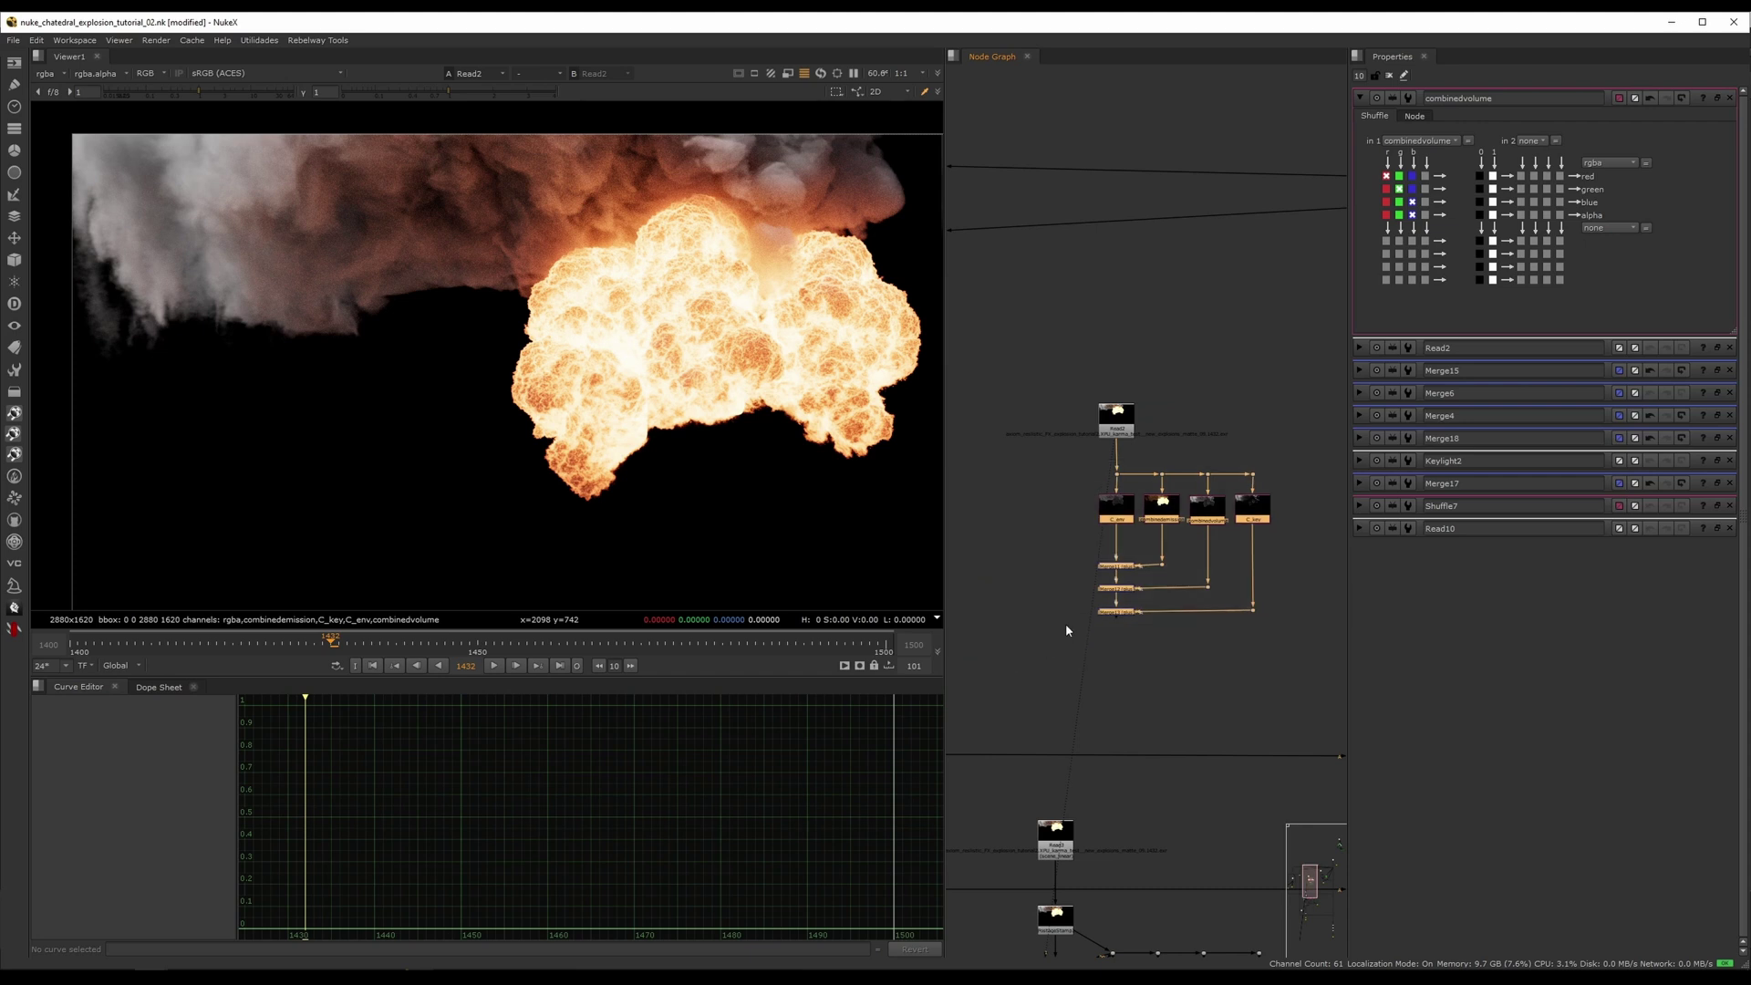
pyautogui.click(1185, 561)
pyautogui.scroll(3, 1197, 490)
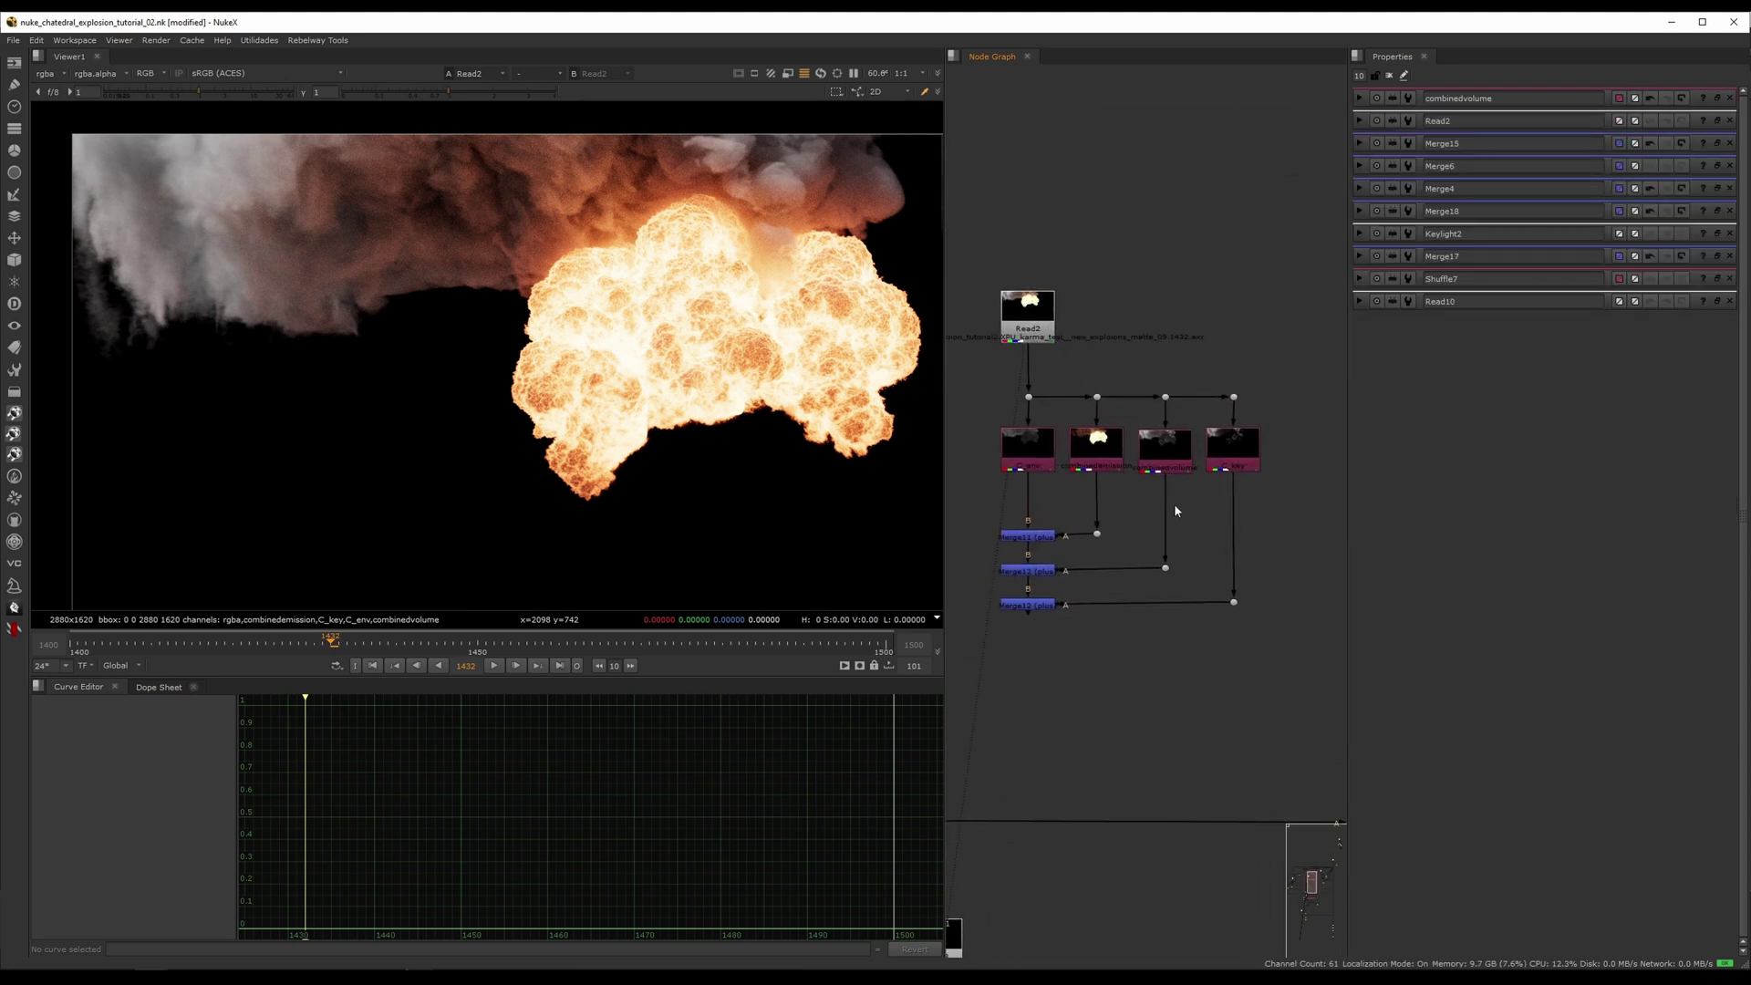
pyautogui.doubleClick(1168, 466)
# - Delete the demonstration shuffle and merge tree together with the duplicated Read node
pyautogui.moveTo(1284, 357); pyautogui.dragTo(952, 672)
pyautogui.press('Delete')
pyautogui.moveTo(1034, 324); pyautogui.dragTo(1049, 367)
pyautogui.scroll(-10, 1091, 476)
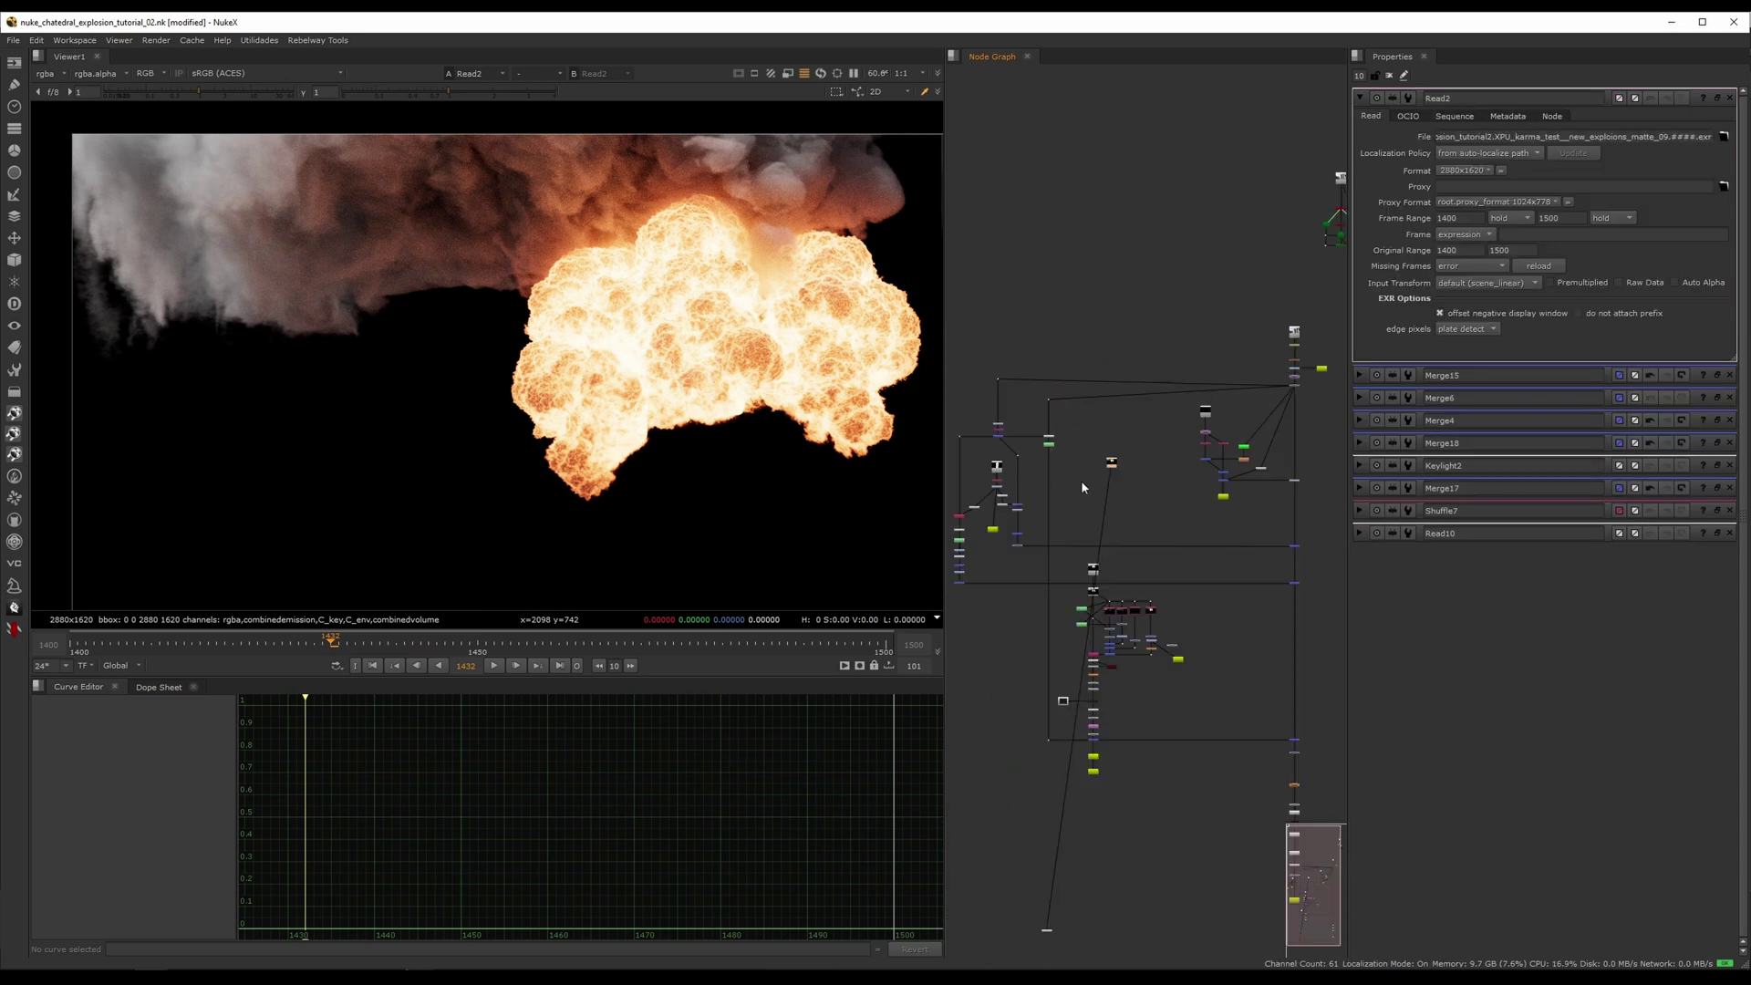
pyautogui.press('Delete')
# - Follow the emission branch of the explosion and display Glow1 to examine the glowing fire
pyautogui.scroll(8, 1122, 569)
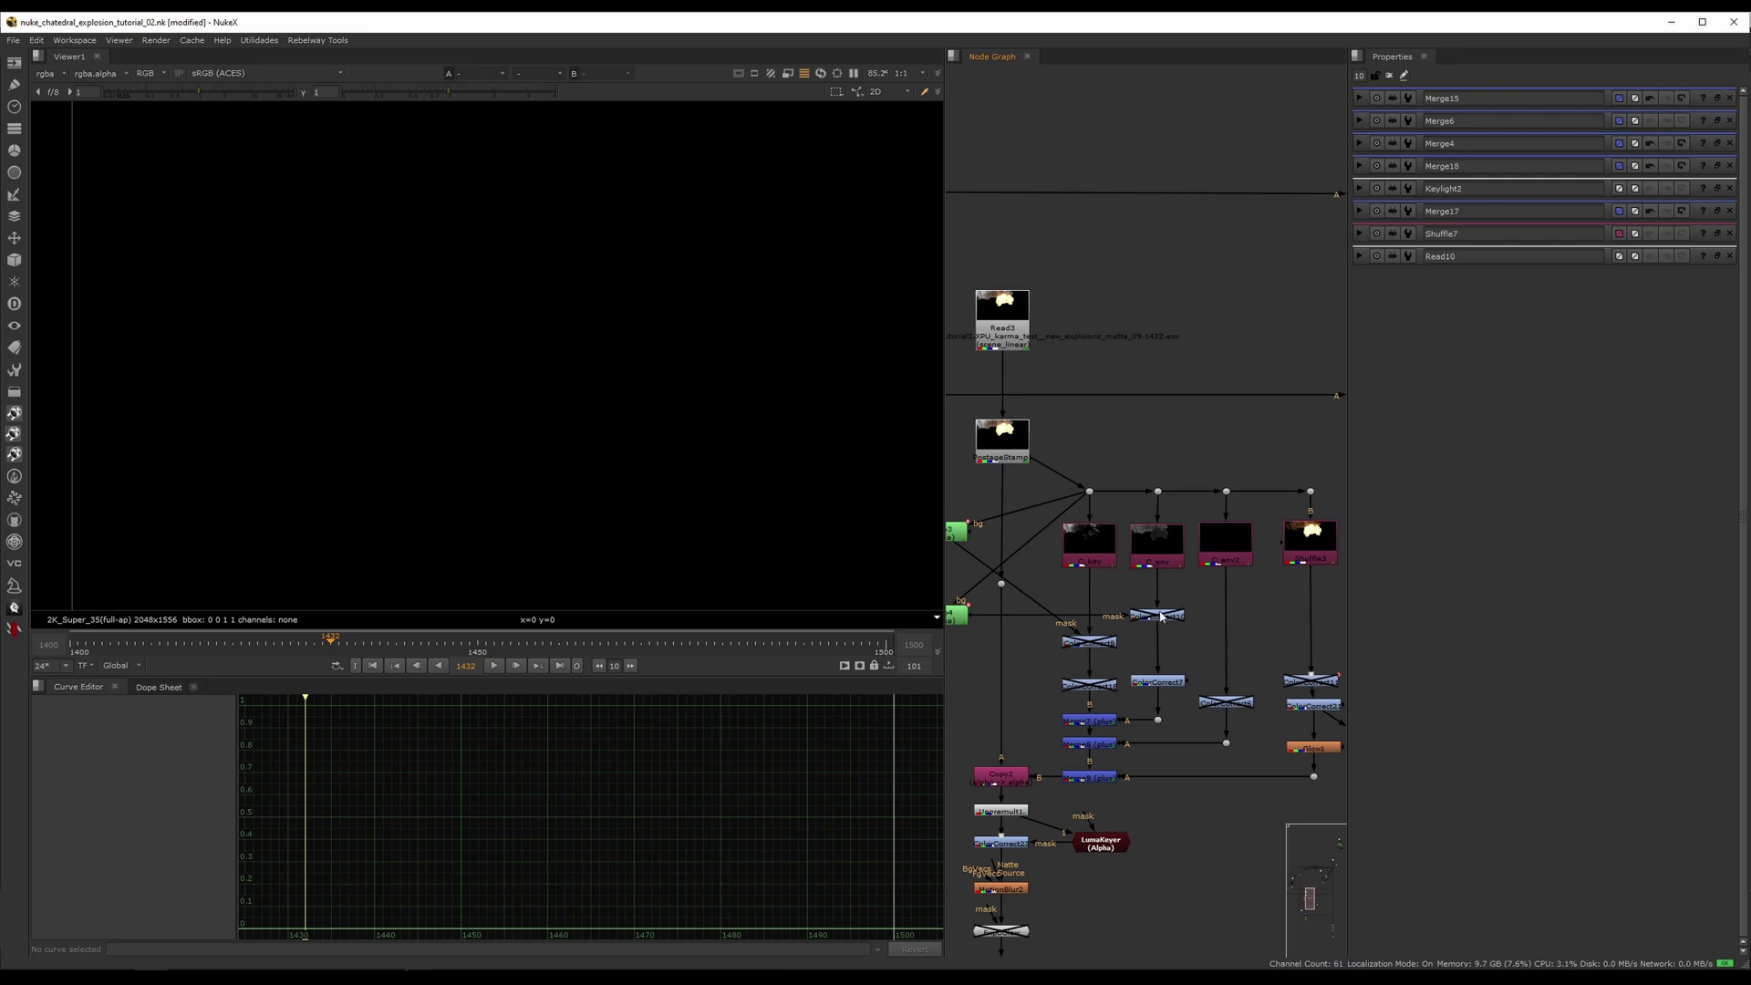
pyautogui.moveTo(1244, 575); pyautogui.dragTo(1251, 524, button='middle')
pyautogui.click(1277, 535)
pyautogui.press('1')
pyautogui.moveTo(1313, 625); pyautogui.dragTo(1181, 505, button='middle')
pyautogui.click(1265, 577)
pyautogui.press('1')
pyautogui.moveTo(1274, 585); pyautogui.dragTo(1235, 572, button='middle')
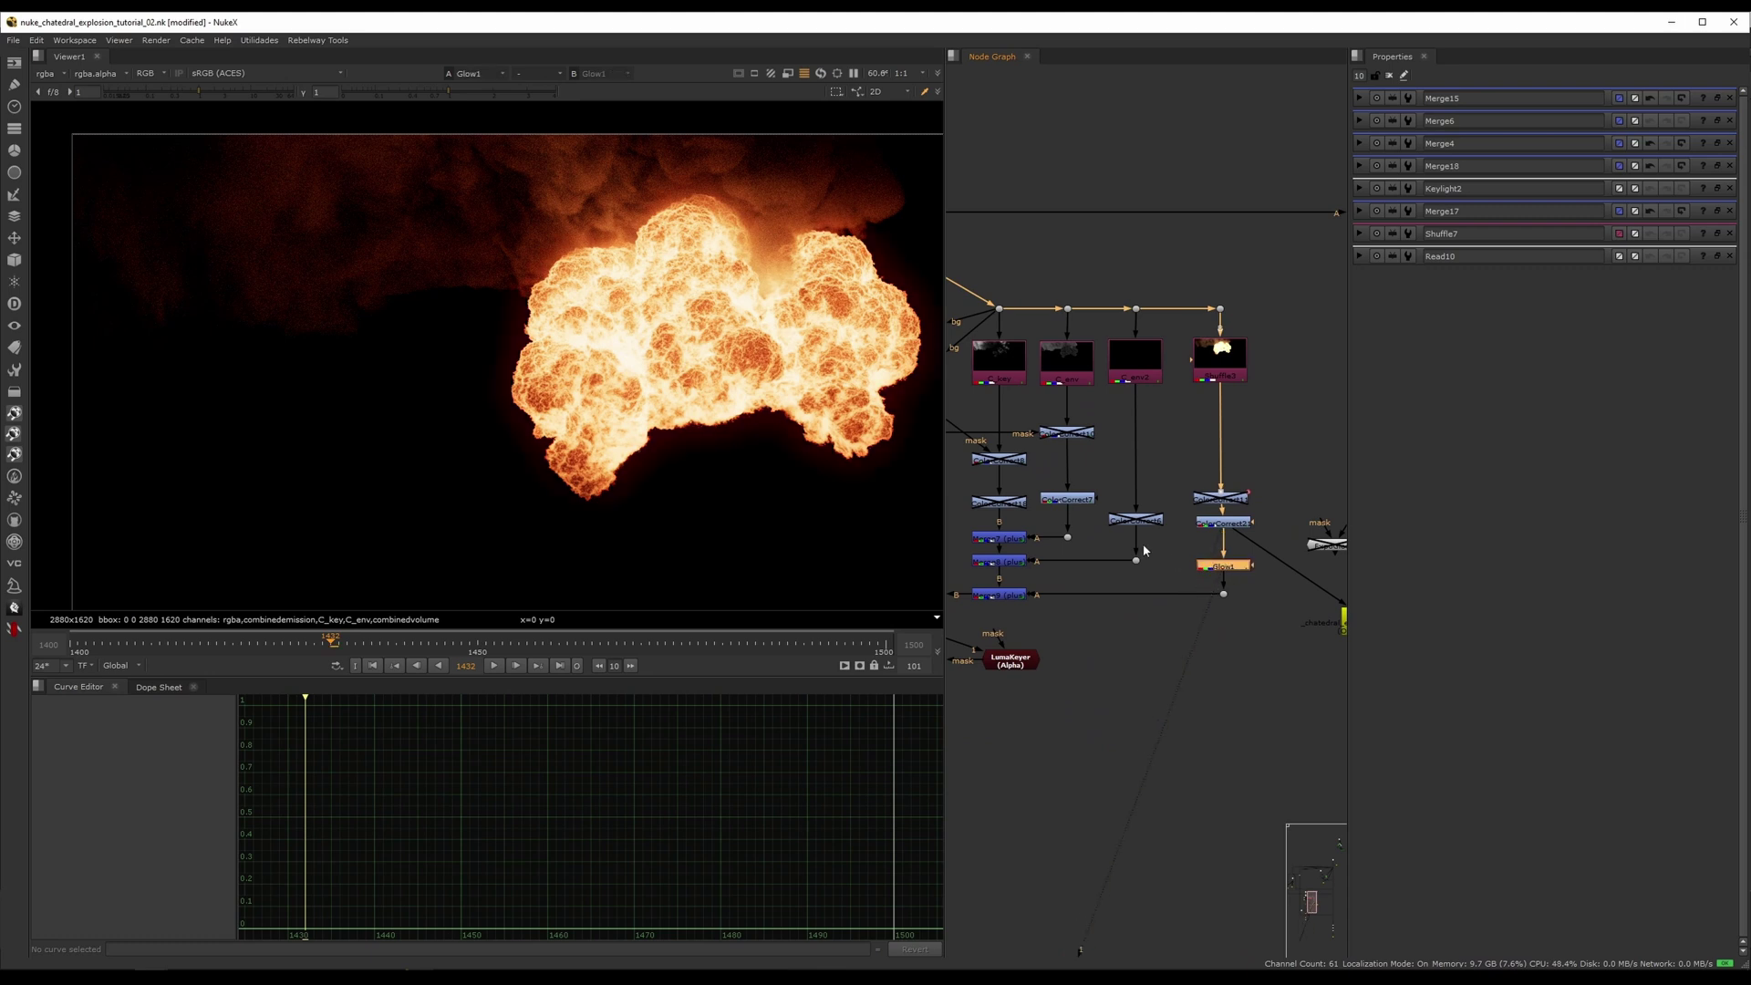
# - Display the merge combining the key and environment smoke passes, and compare it with the unsplit explosion at the PostageStamp
pyautogui.click(1000, 561)
pyautogui.press('1')
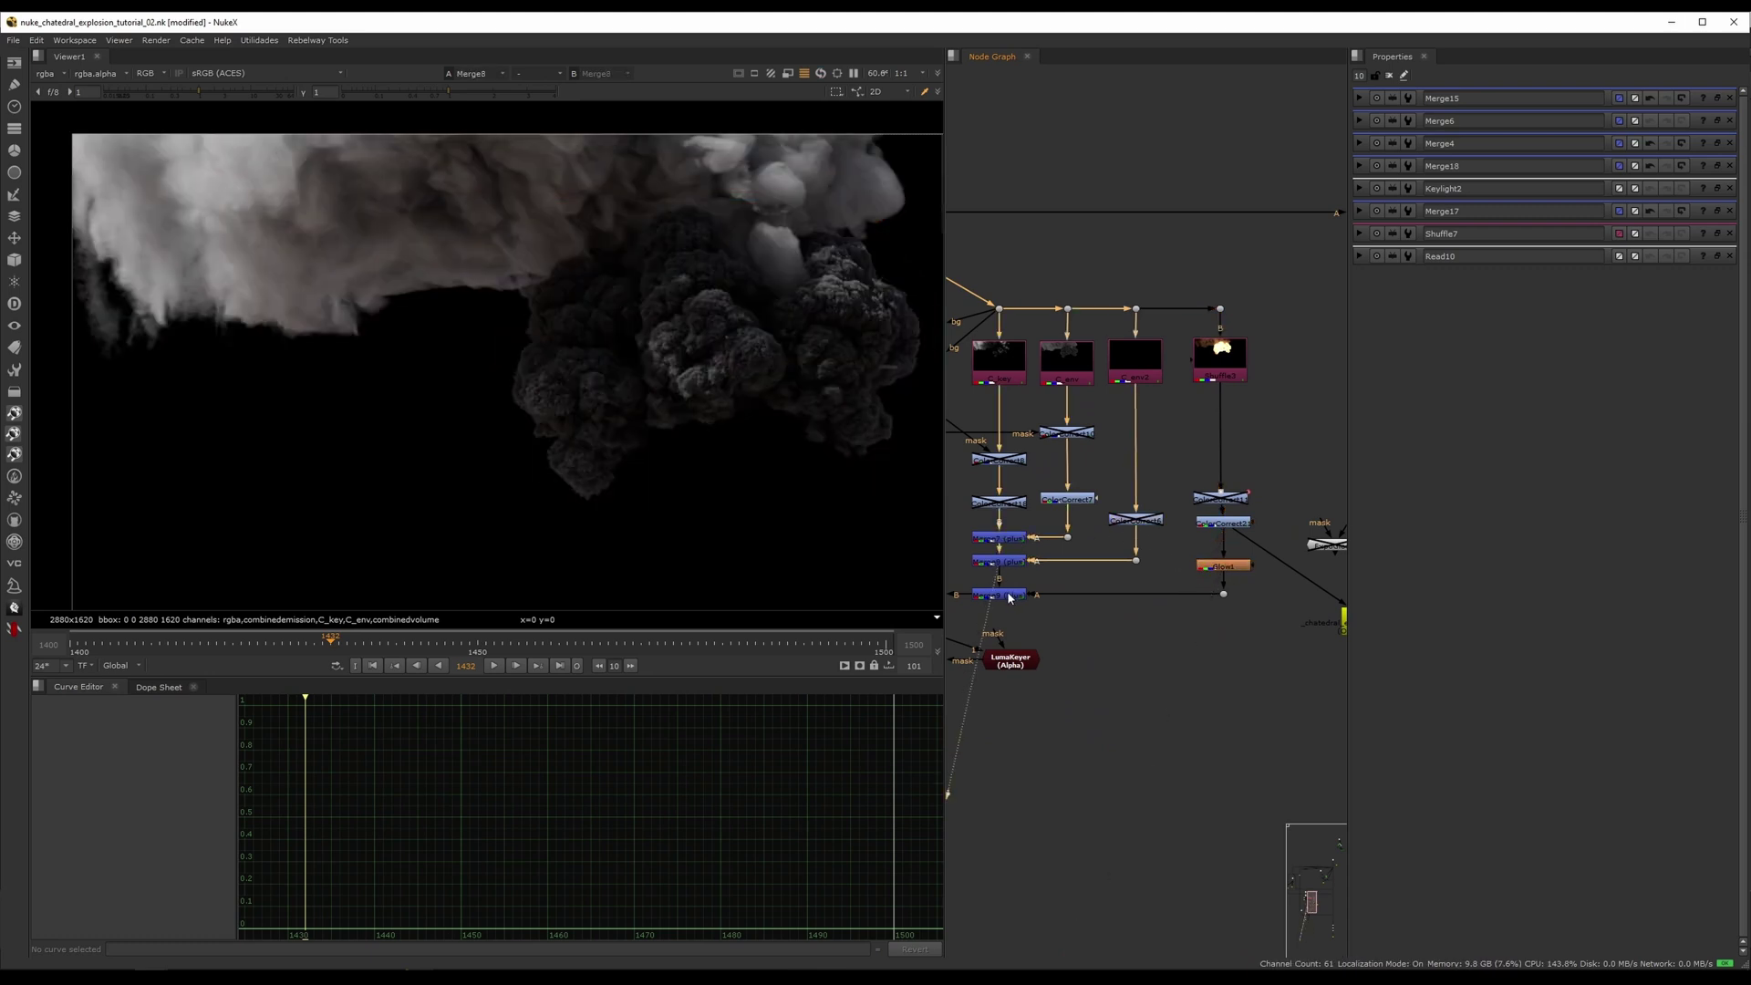
pyautogui.moveTo(1011, 599); pyautogui.dragTo(1098, 560, button='middle')
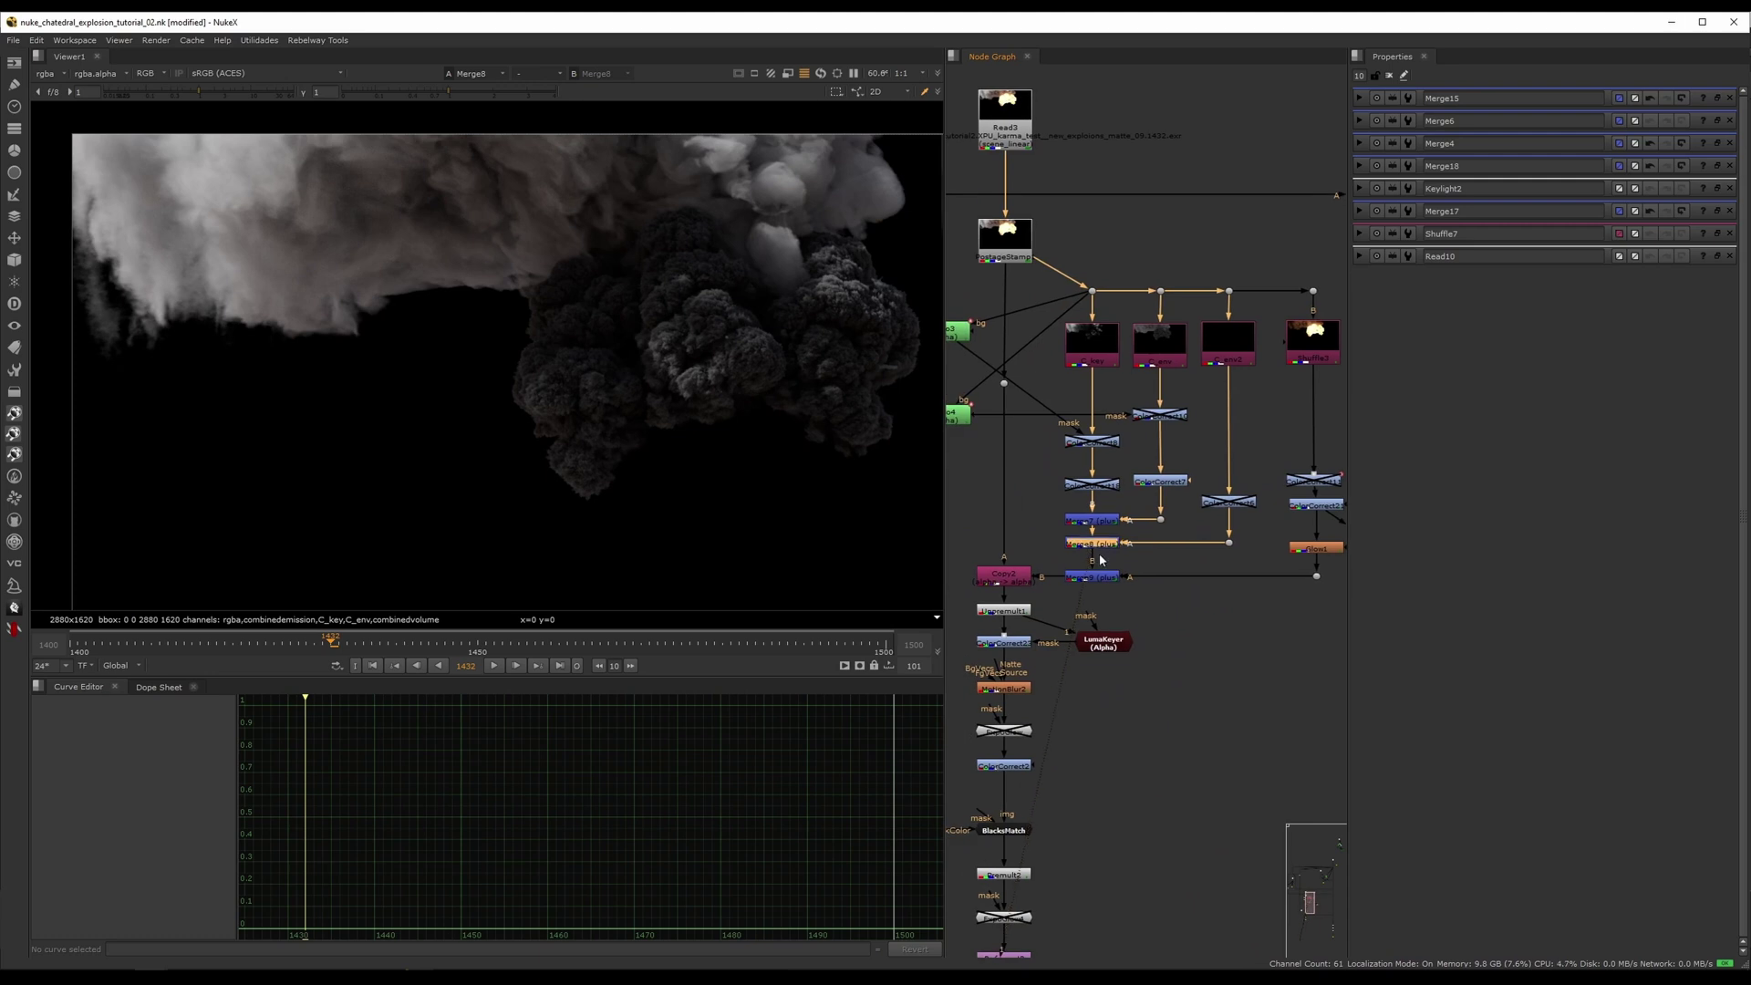
pyautogui.moveTo(1099, 578)
pyautogui.mouseDown()
pyautogui.moveTo(1137, 580)
pyautogui.moveTo(1100, 580)
pyautogui.mouseUp()
pyautogui.moveTo(1032, 411); pyautogui.dragTo(1083, 479, button='middle')
pyautogui.click(1088, 355)
pyautogui.scroll(1, 1088, 354)
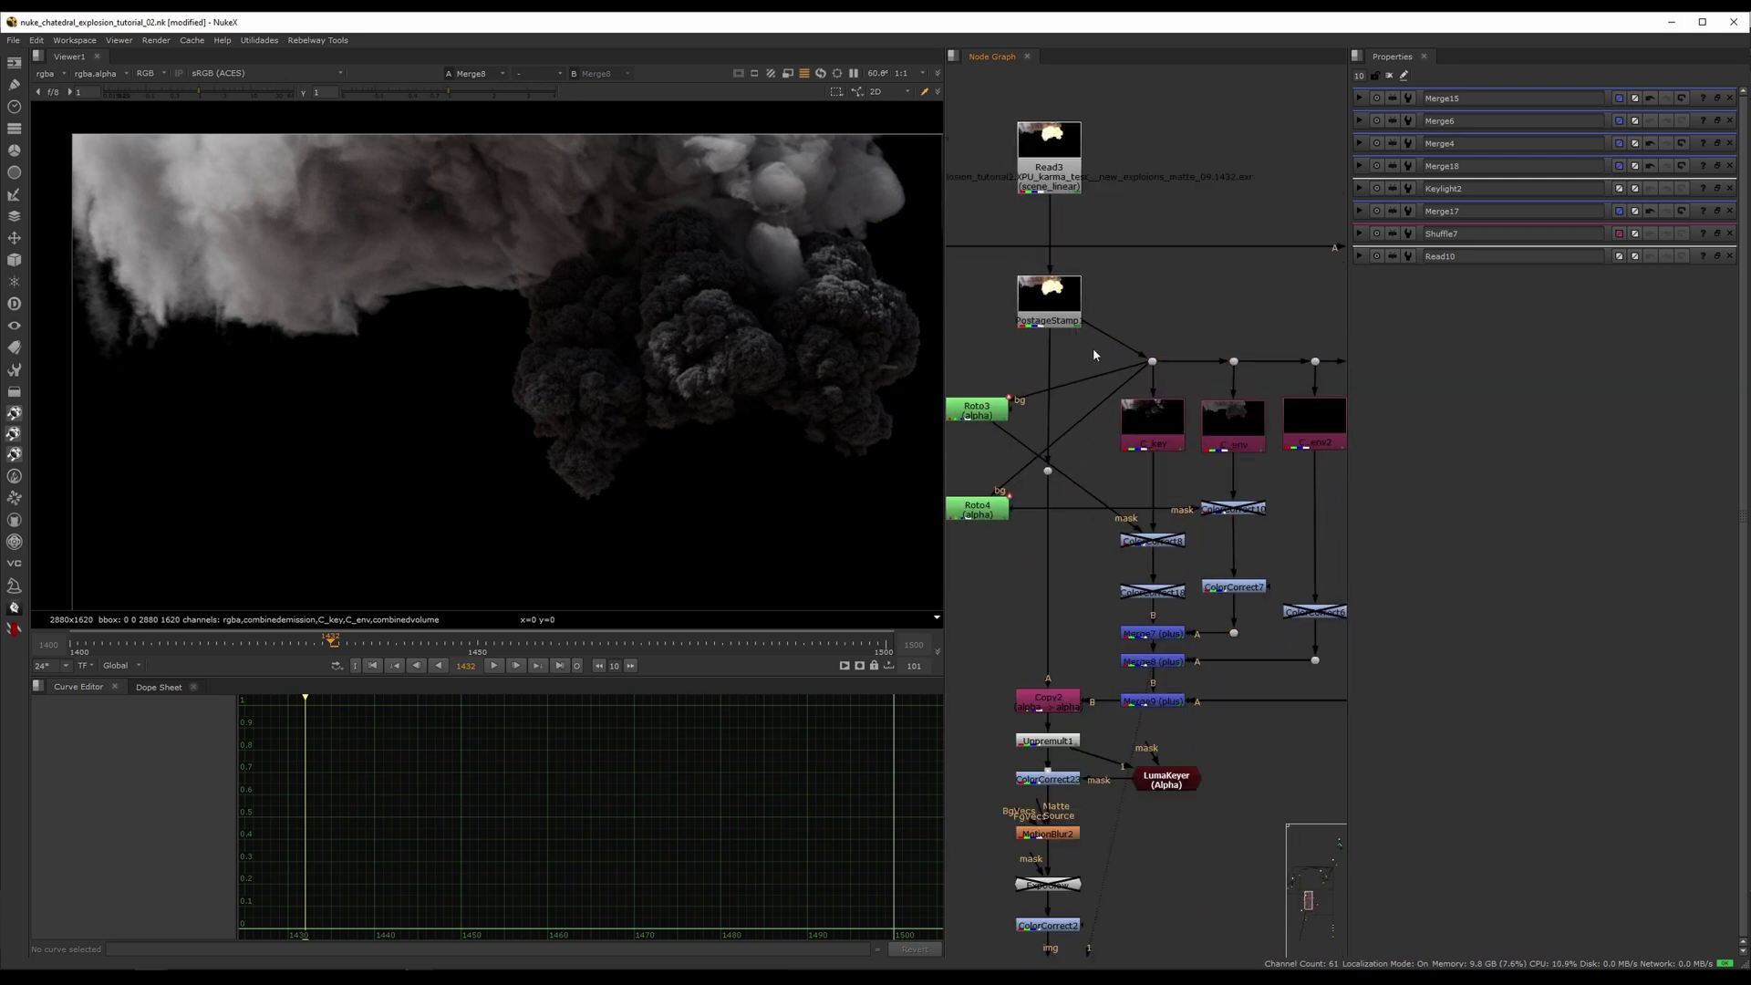
pyautogui.press('1')
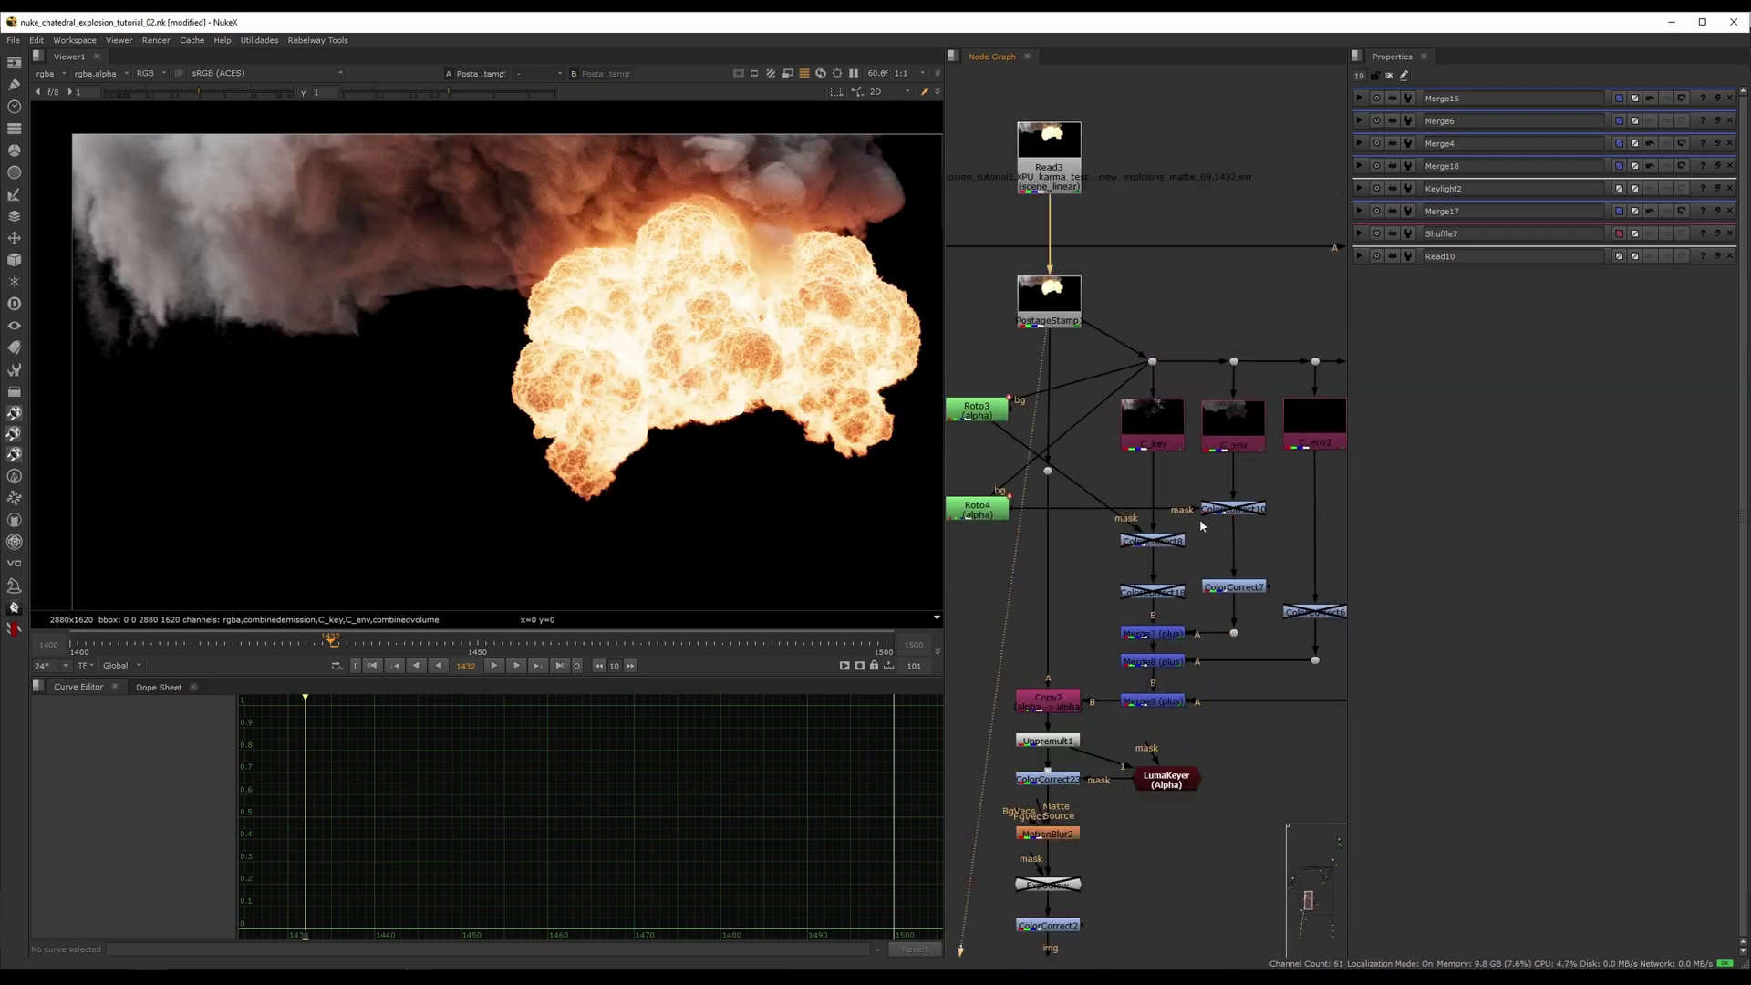
# - Display ColorCorrect8 below the C_key pass and toggle it, moving to frame 1458, to compare the smoke lighting
pyautogui.click(1161, 545)
pyautogui.press('1')
pyautogui.press('d')
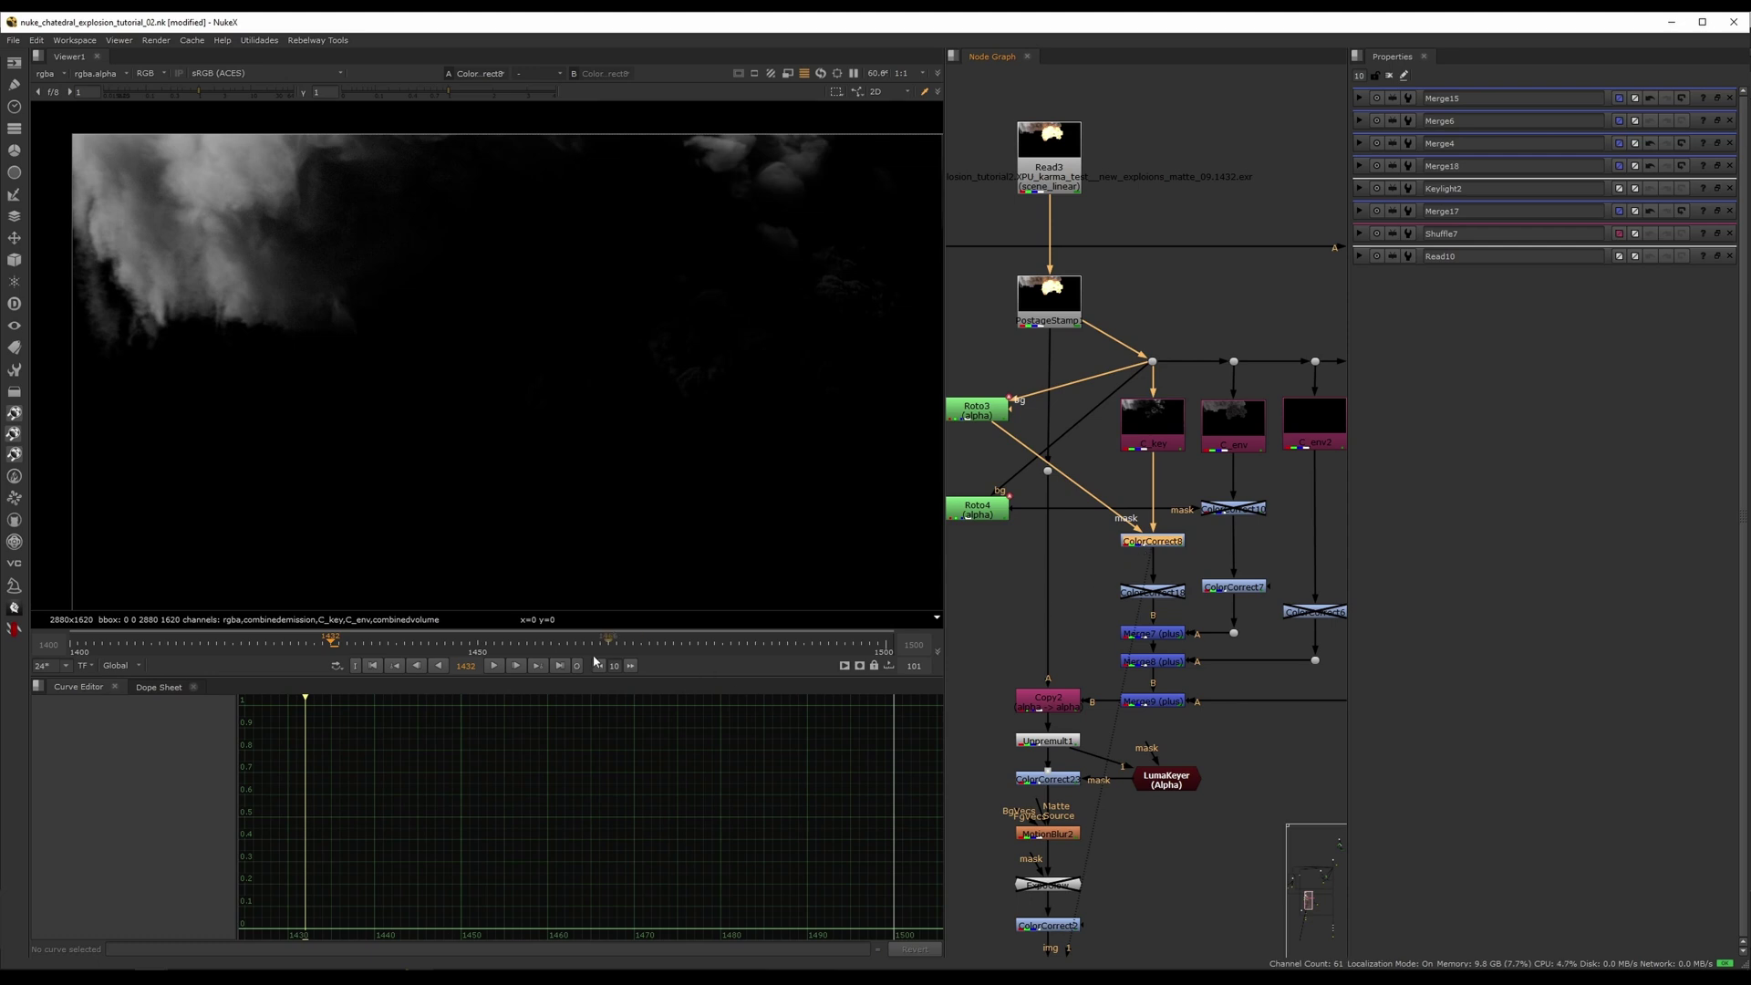
pyautogui.click(543, 650)
pyautogui.moveTo(827, 389); pyautogui.dragTo(741, 378, button='middle')
pyautogui.press('d')
pyautogui.scroll(-3, 633, 299)
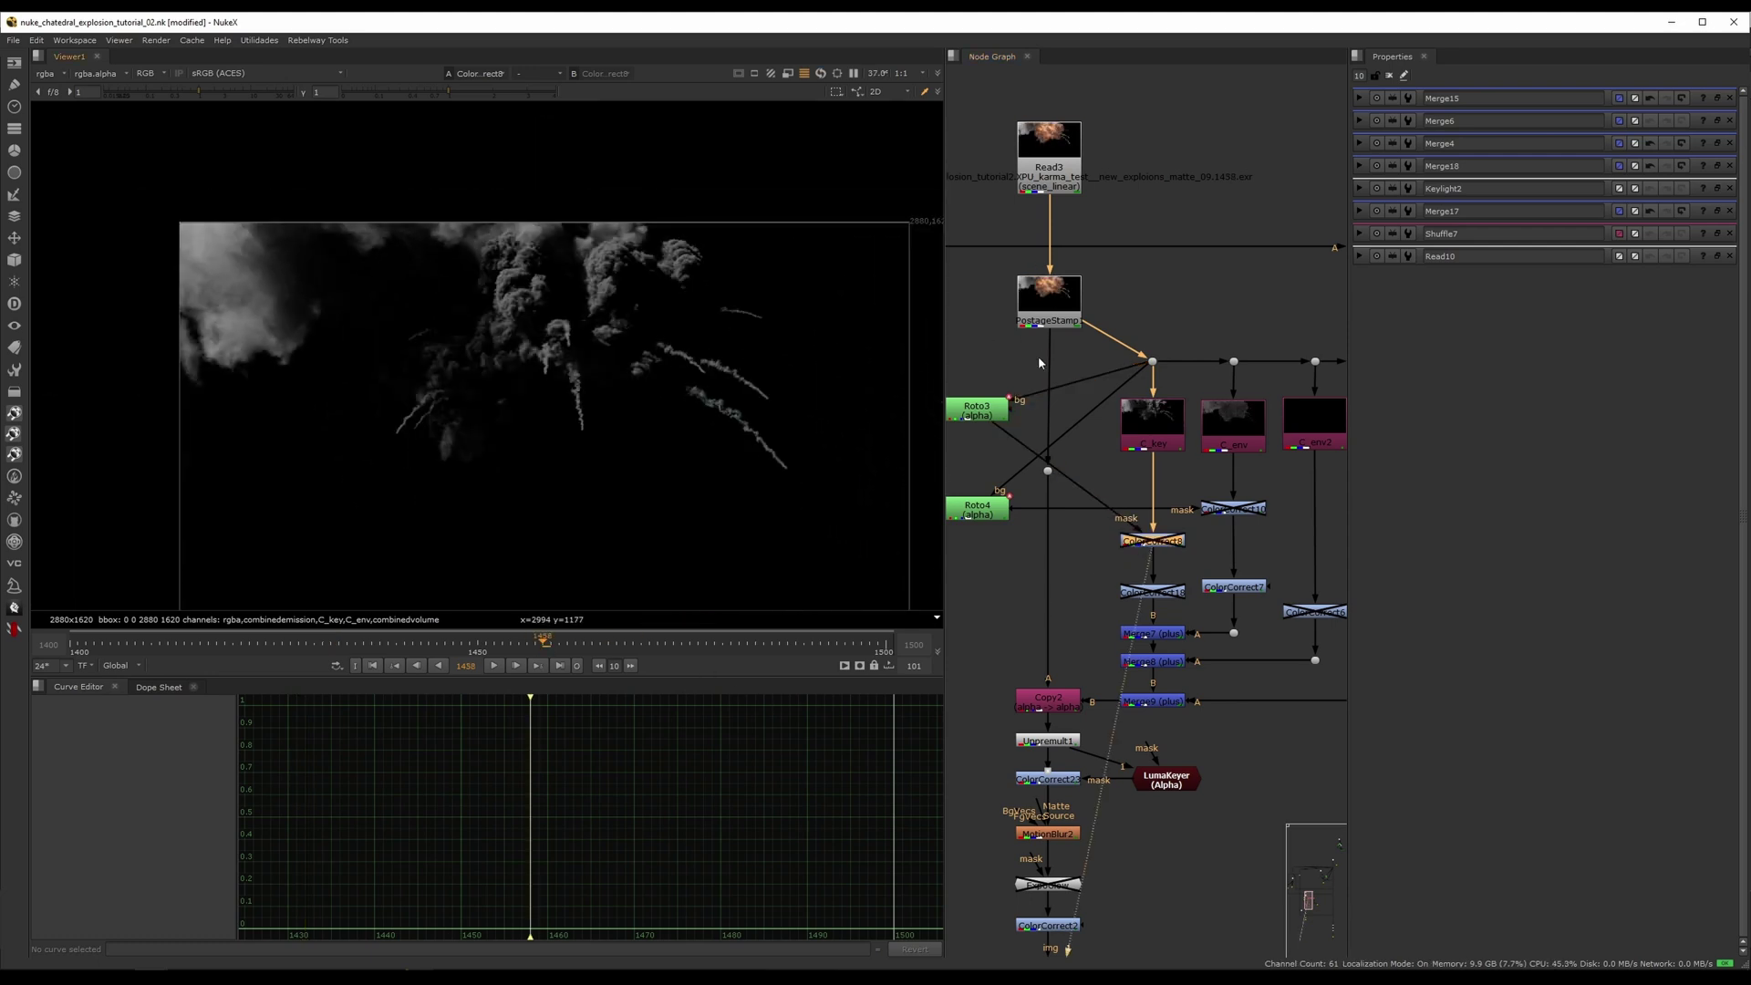
# - Display the PostageStamp and Roto3, and open Roto3 to examine its animated mask over the explosion and its alpha
pyautogui.click(1047, 322)
pyautogui.press('1')
pyautogui.moveTo(998, 354); pyautogui.dragTo(1041, 332, button='middle')
pyautogui.click(1016, 394)
pyautogui.press('1')
pyautogui.doubleClick(1018, 394)
pyautogui.press('a')
pyautogui.press('a')
pyautogui.moveTo(1015, 390); pyautogui.dragTo(1000, 376, button='middle')
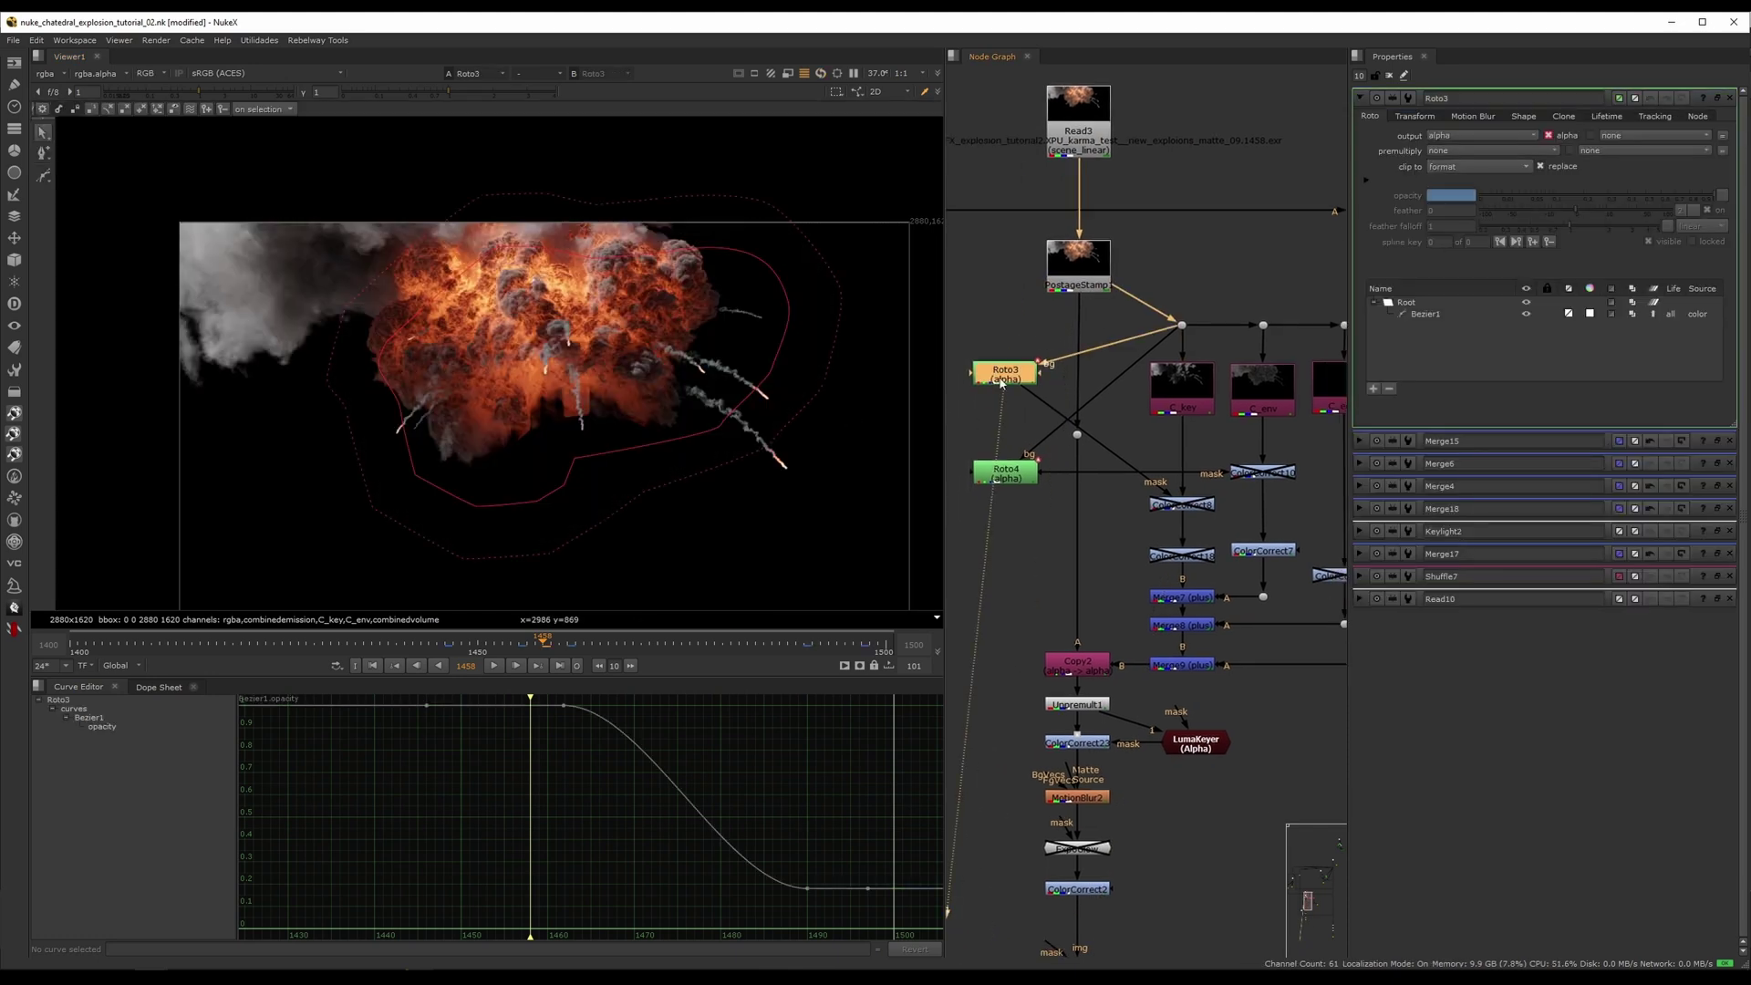
# - Display ColorCorrect8, enable it, and open its settings and the Roto3 mask that limits it
pyautogui.click(1179, 509)
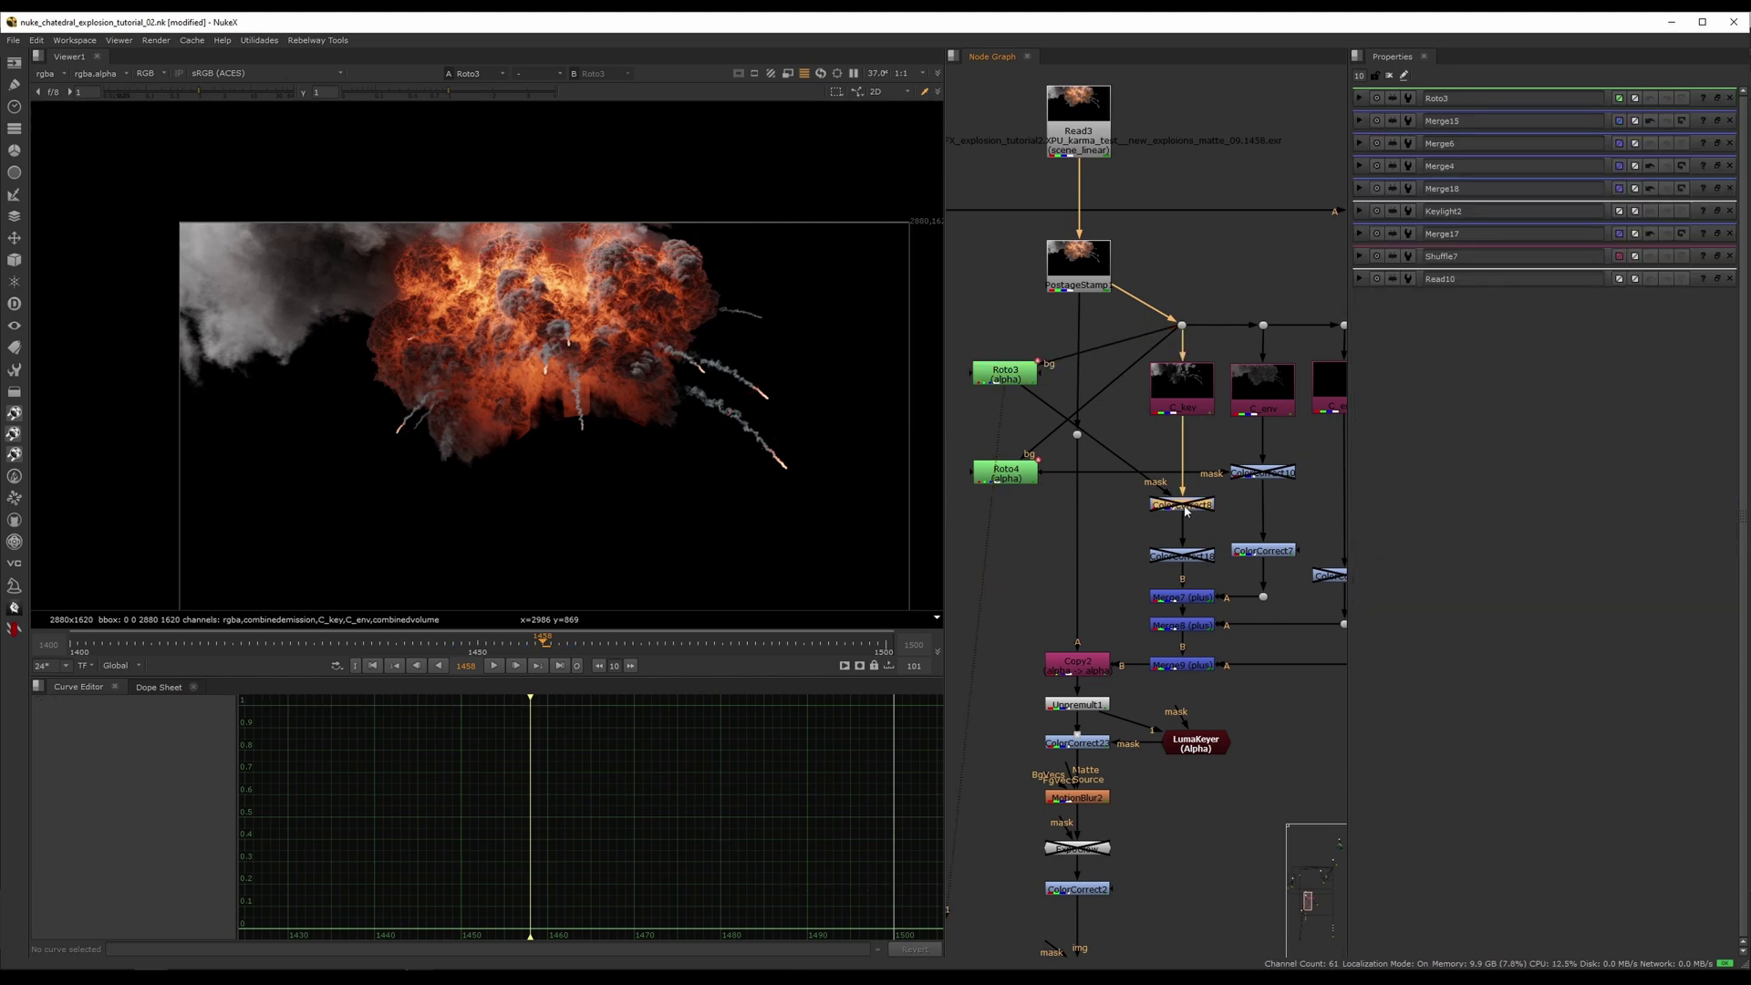
pyautogui.press('1')
pyautogui.doubleClick(1183, 506)
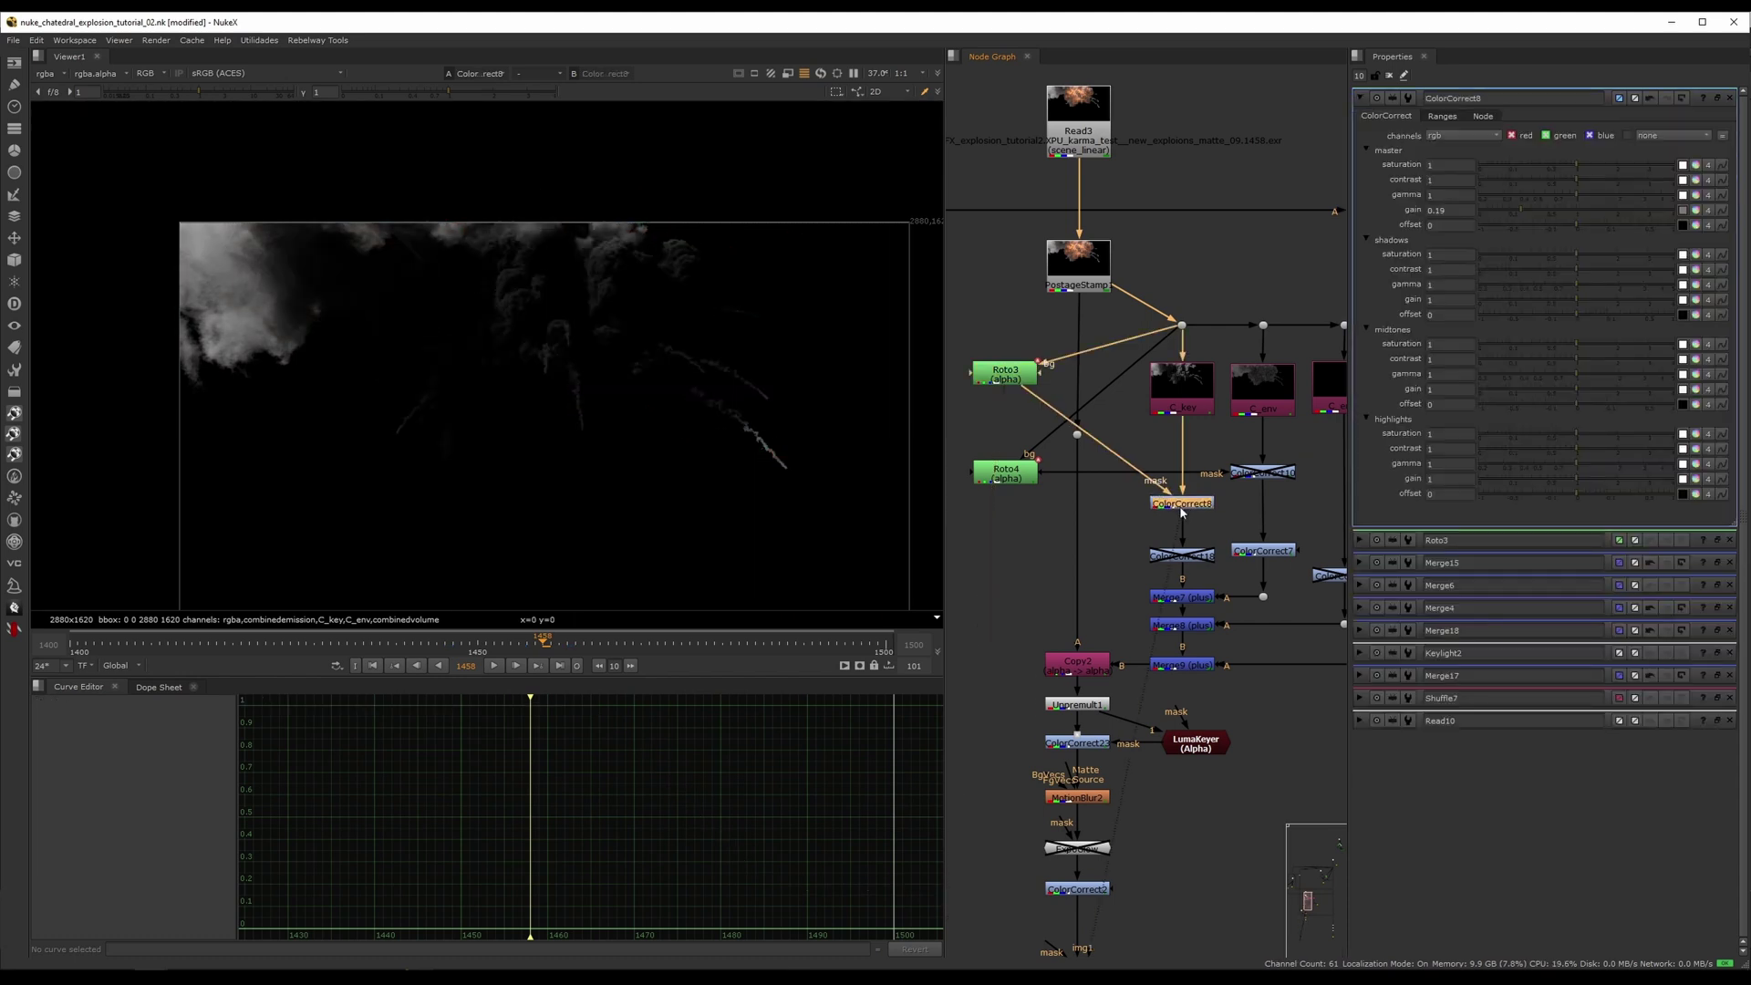
pyautogui.doubleClick(1006, 381)
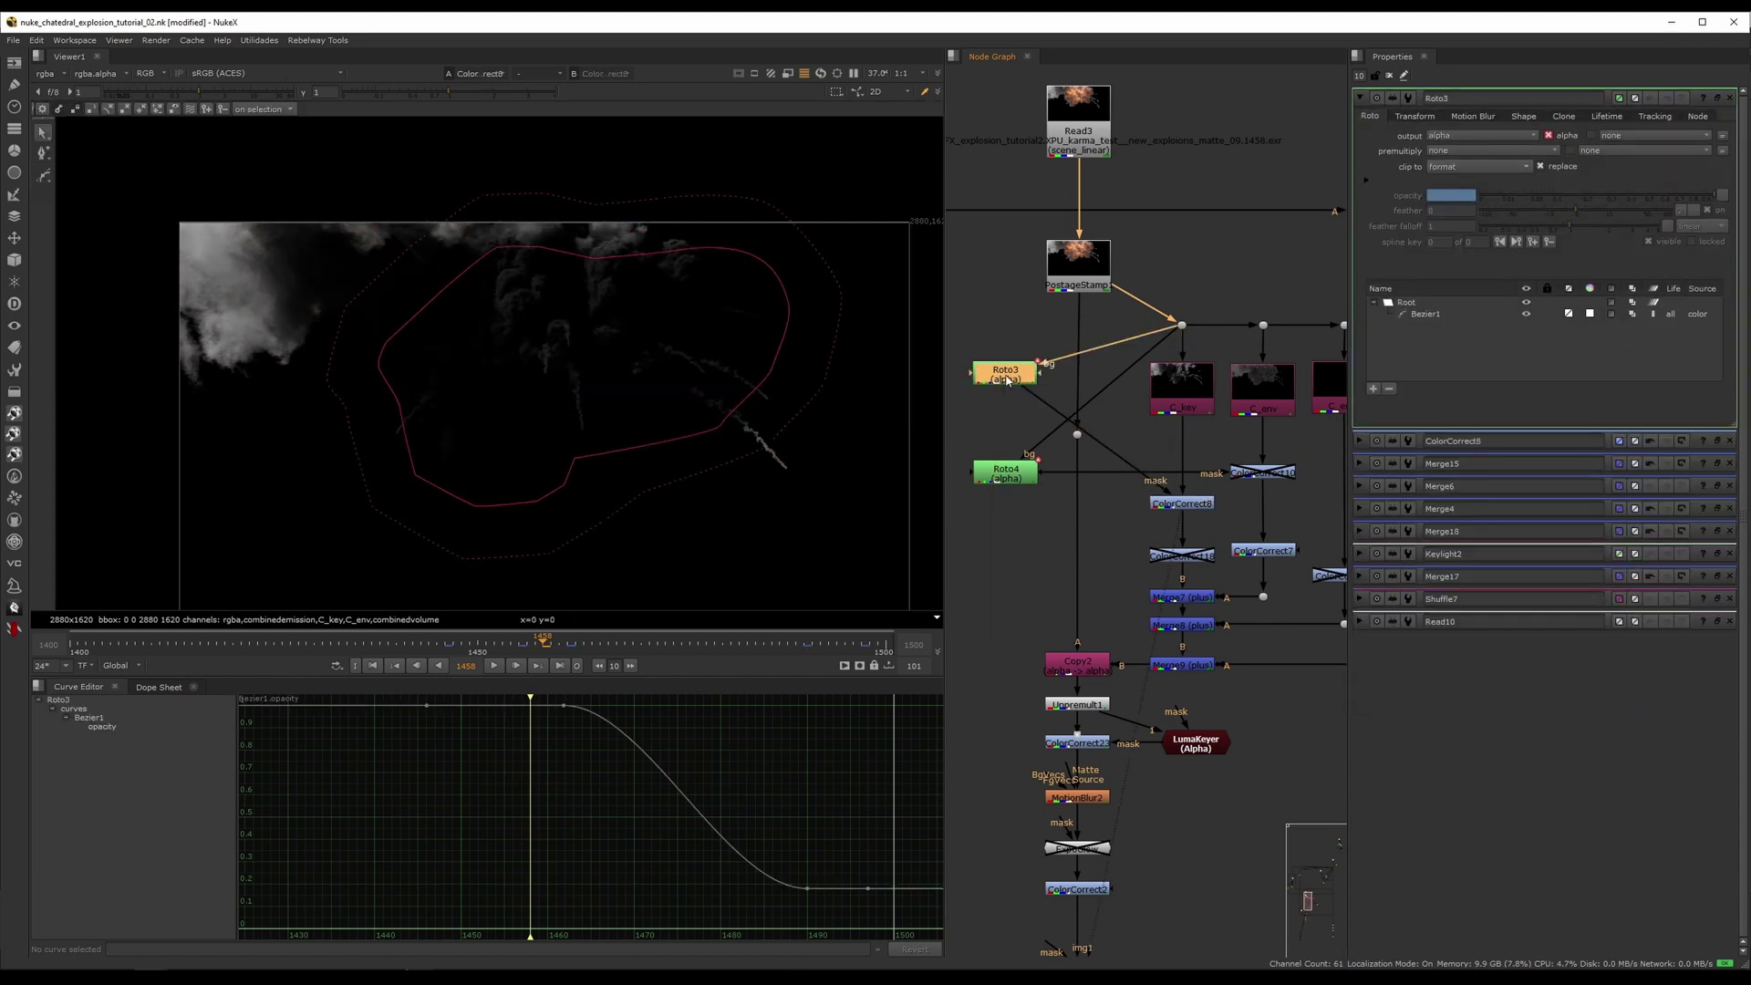
# - Select Roto3's Bezier1 and display Roto3, moving through frames 1478 and 1494, to examine the mask and its alpha over time
pyautogui.click(1431, 313)
pyautogui.moveTo(1114, 525); pyautogui.dragTo(1052, 483, button='middle')
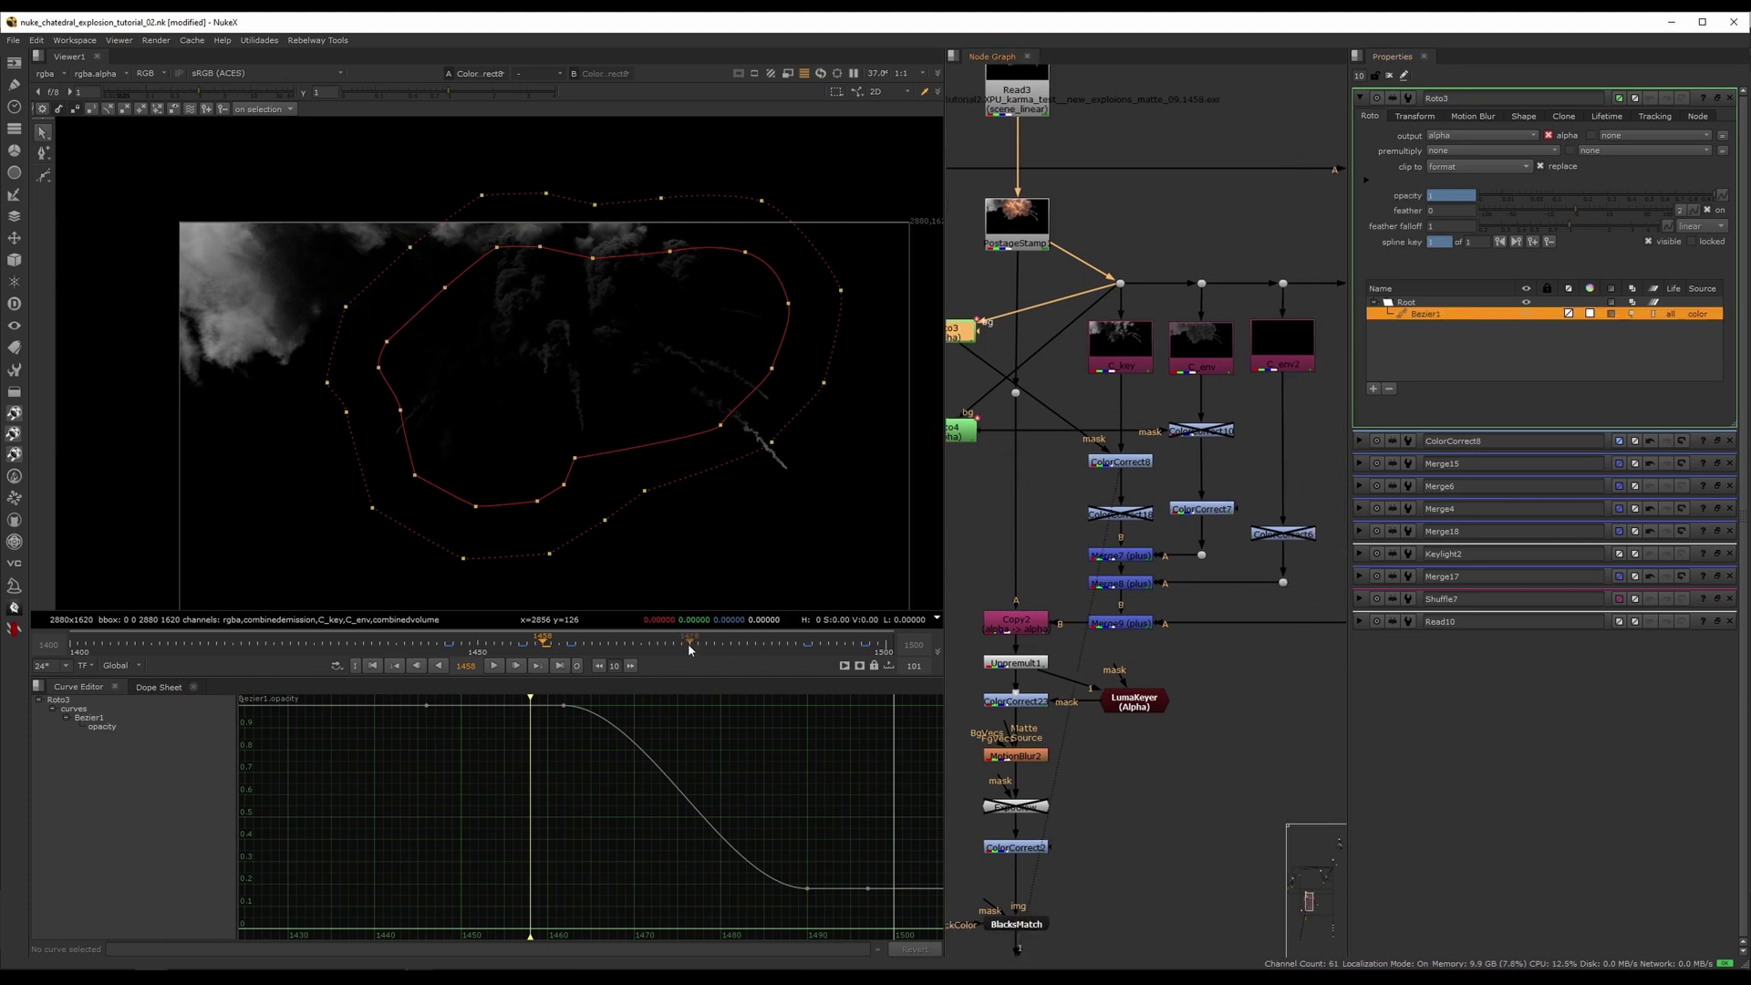
pyautogui.click(706, 646)
pyautogui.click(969, 338)
pyautogui.press('1')
pyautogui.click(964, 380)
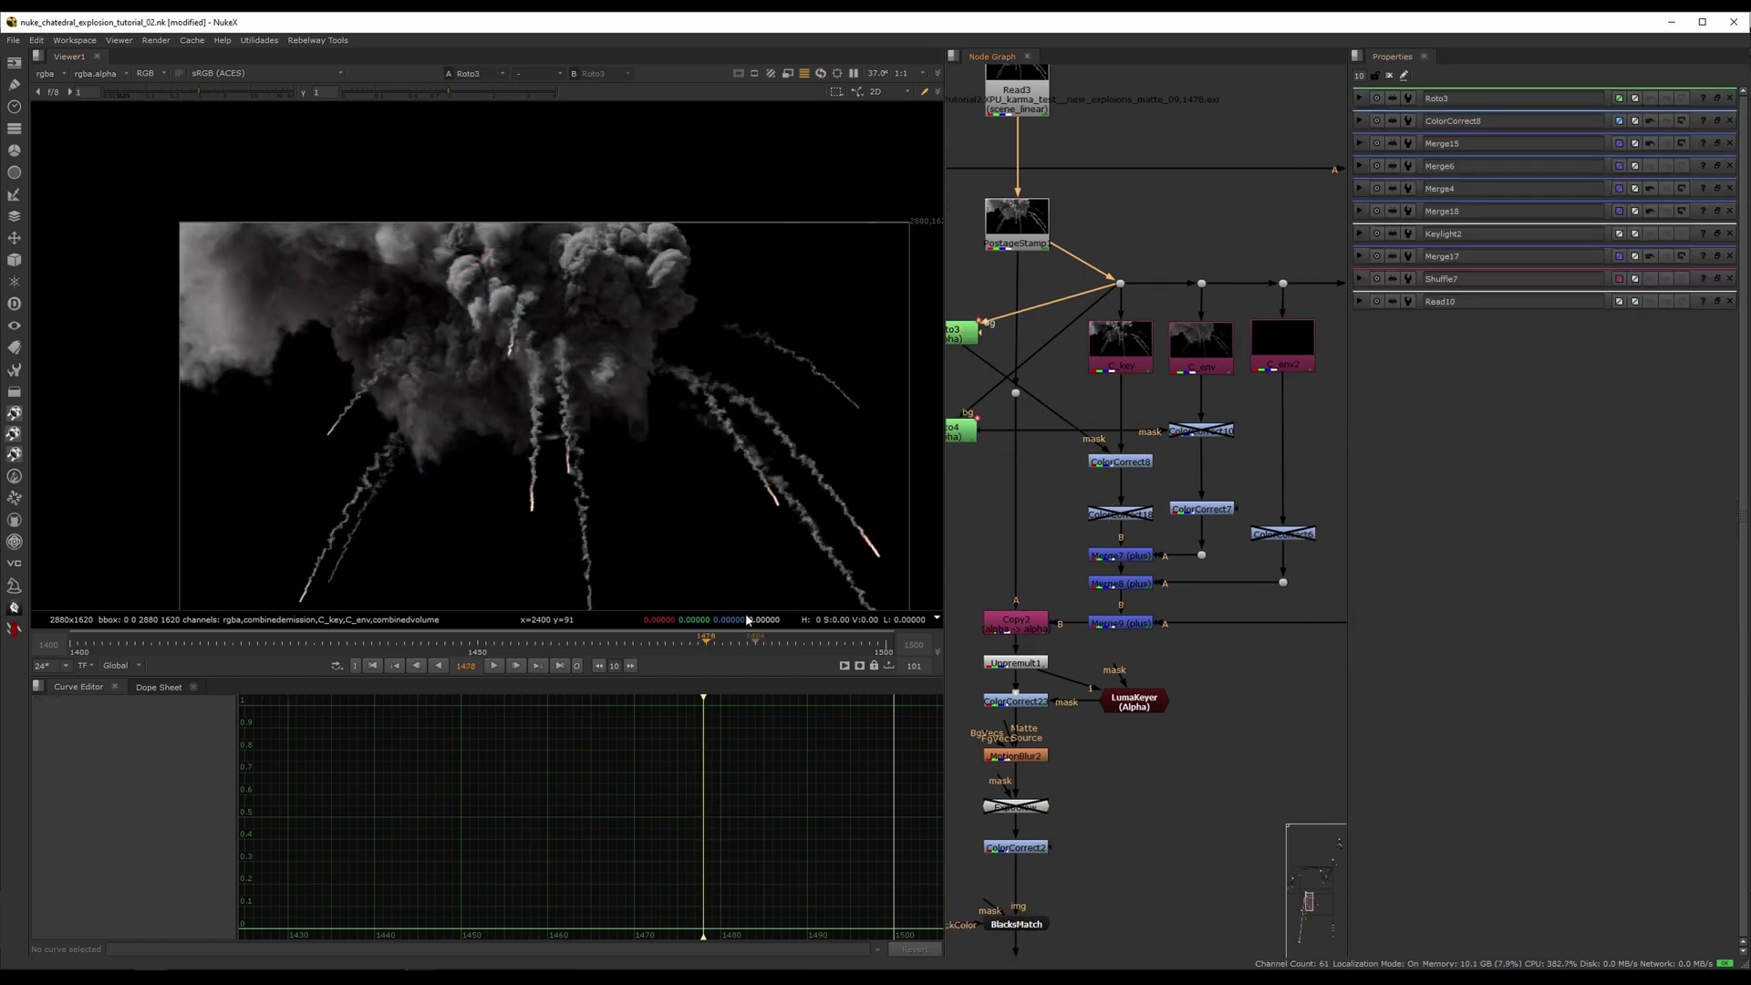
pyautogui.press('a')
pyautogui.click(769, 647)
pyautogui.moveTo(769, 645); pyautogui.dragTo(836, 644)
# - Display ColorCorrect8 at frame 1494, checking its image and alpha, and open its settings
pyautogui.click(1112, 464)
pyautogui.press('1')
pyautogui.click(1113, 477)
pyautogui.press('a')
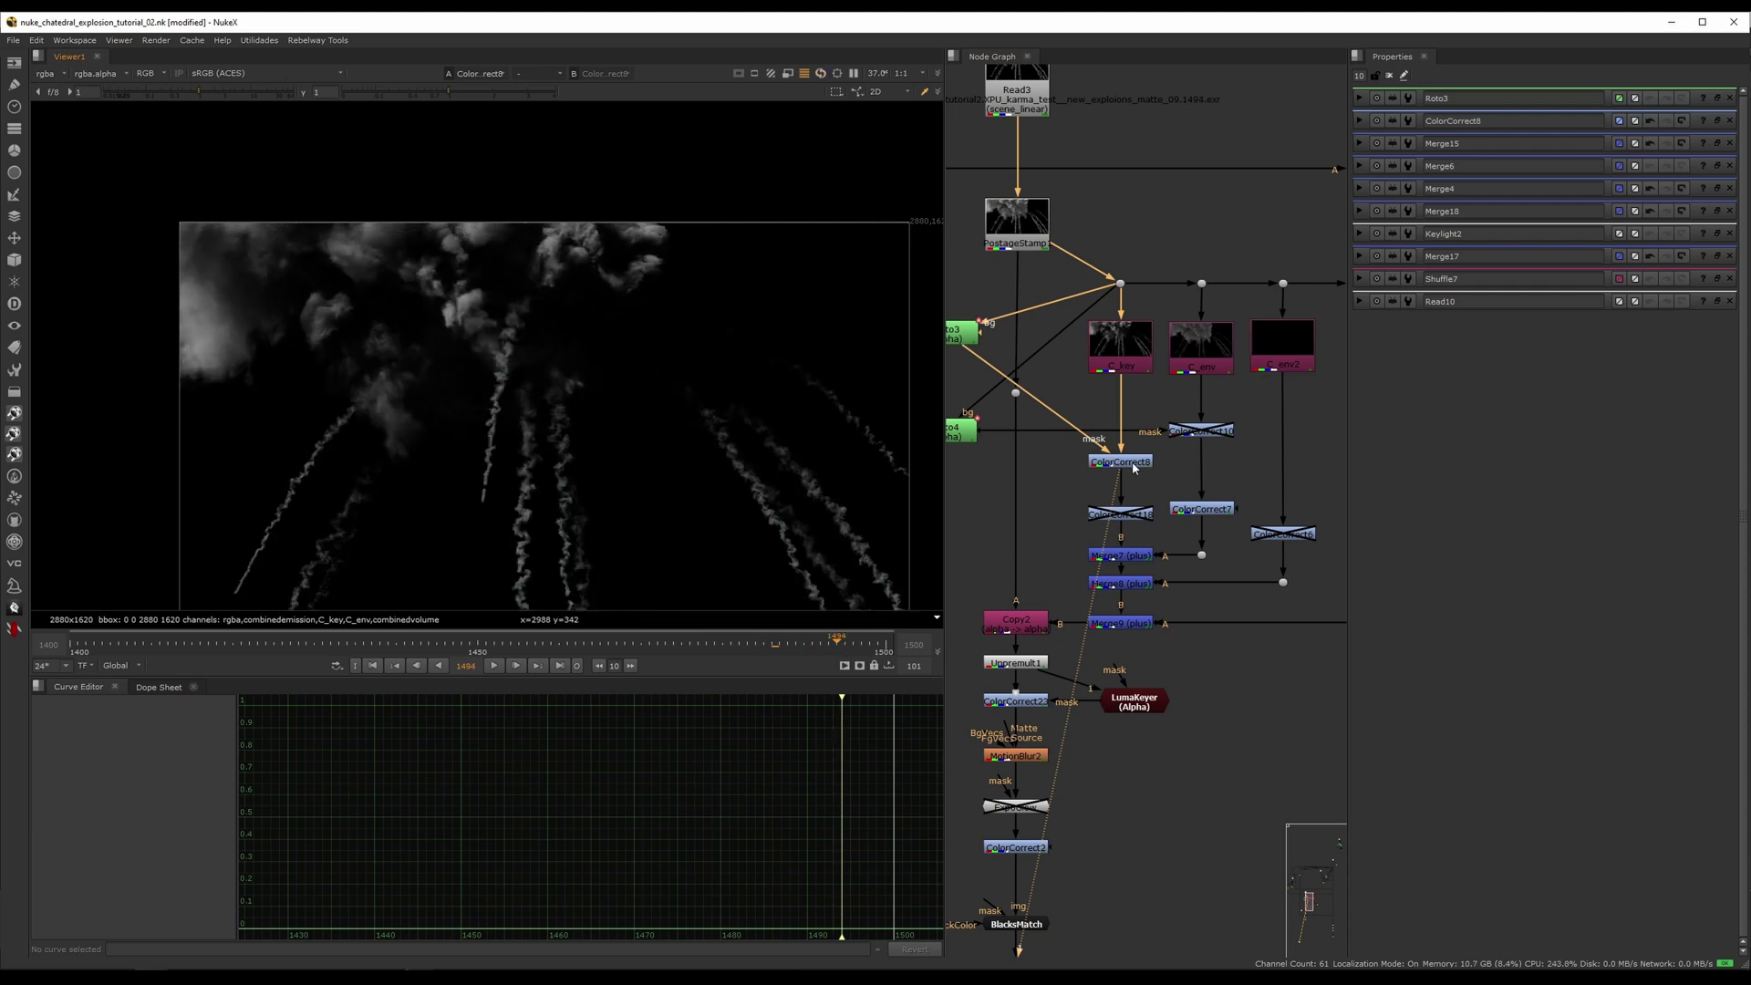
pyautogui.doubleClick(1134, 467)
# - Return to frame 1457 and toggle ColorCorrect8 to compare the key light on the smoke above the tower
pyautogui.moveTo(707, 648); pyautogui.dragTo(536, 648)
pyautogui.press('d')
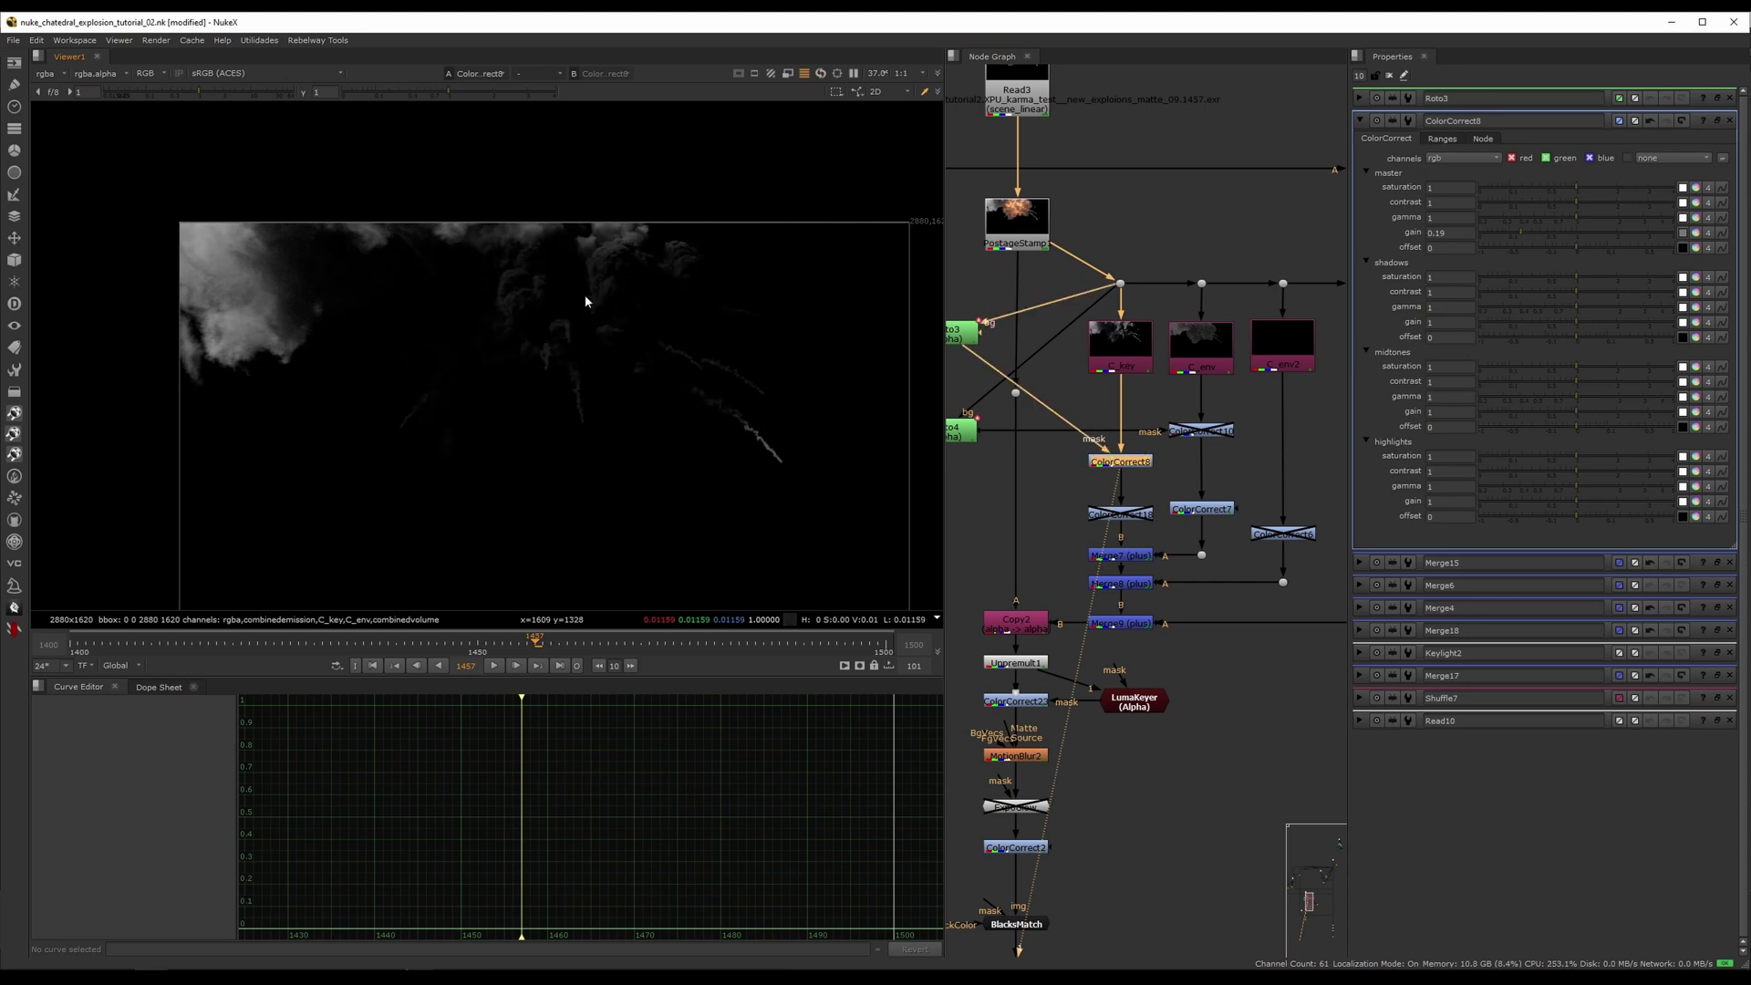
pyautogui.scroll(3, 566, 294)
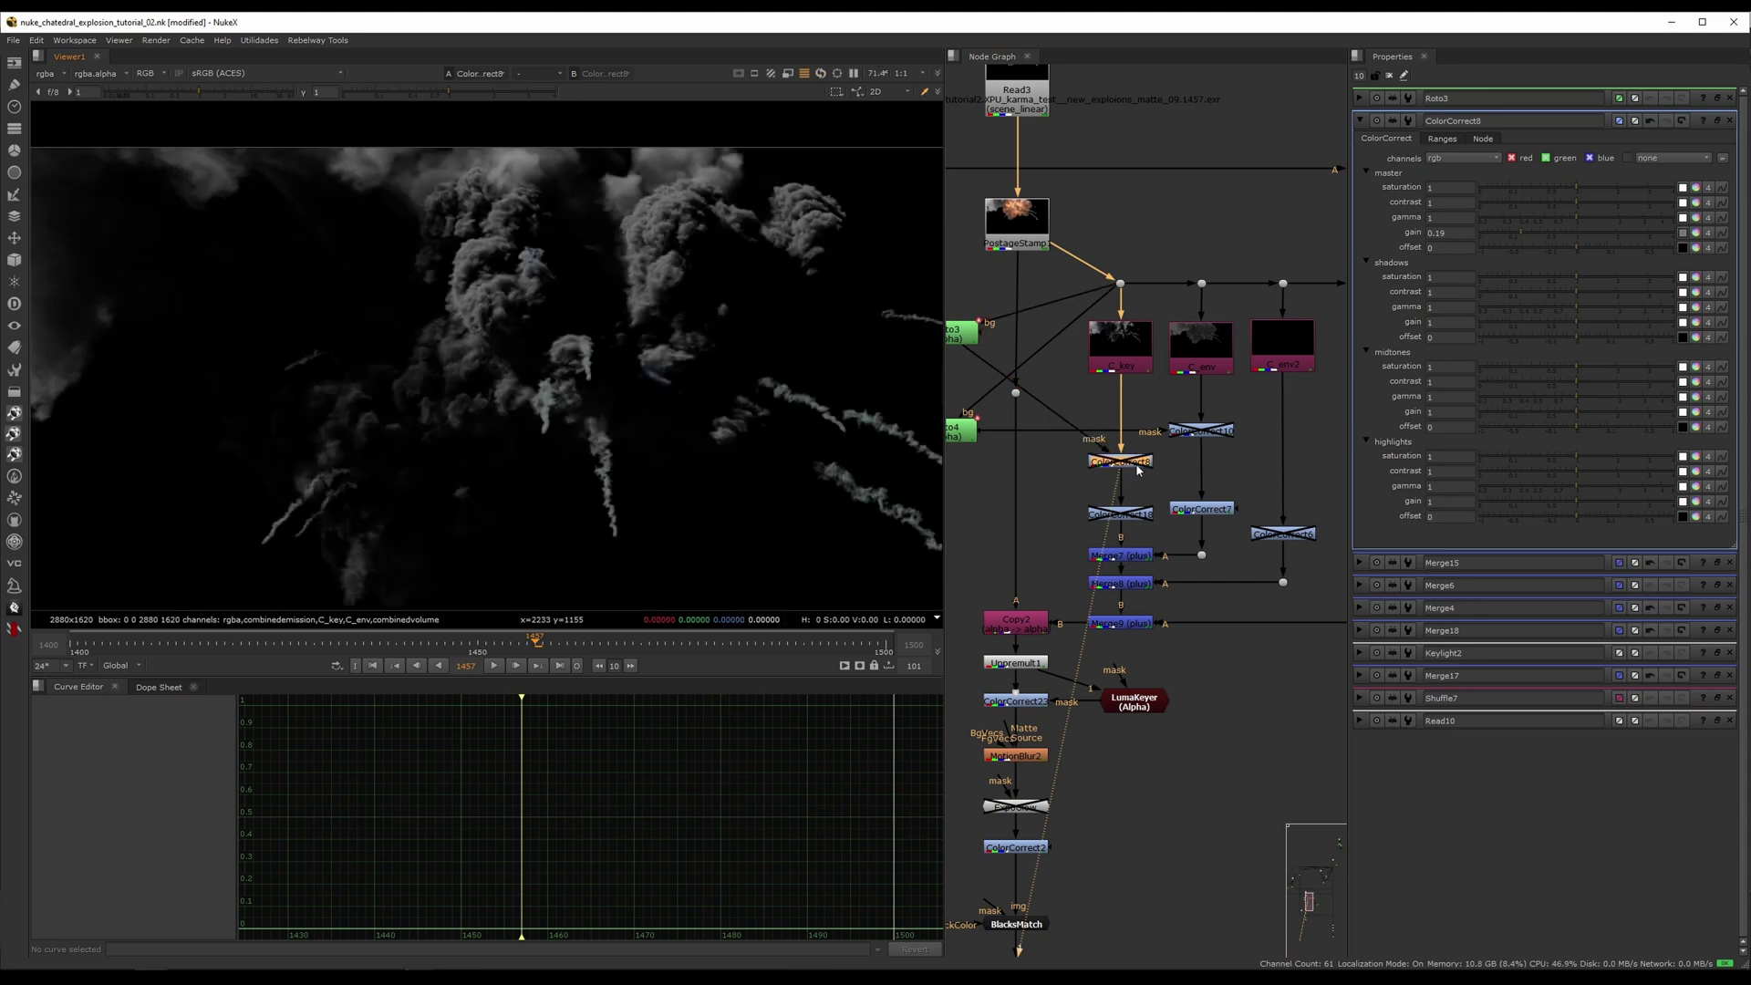
pyautogui.press('d')
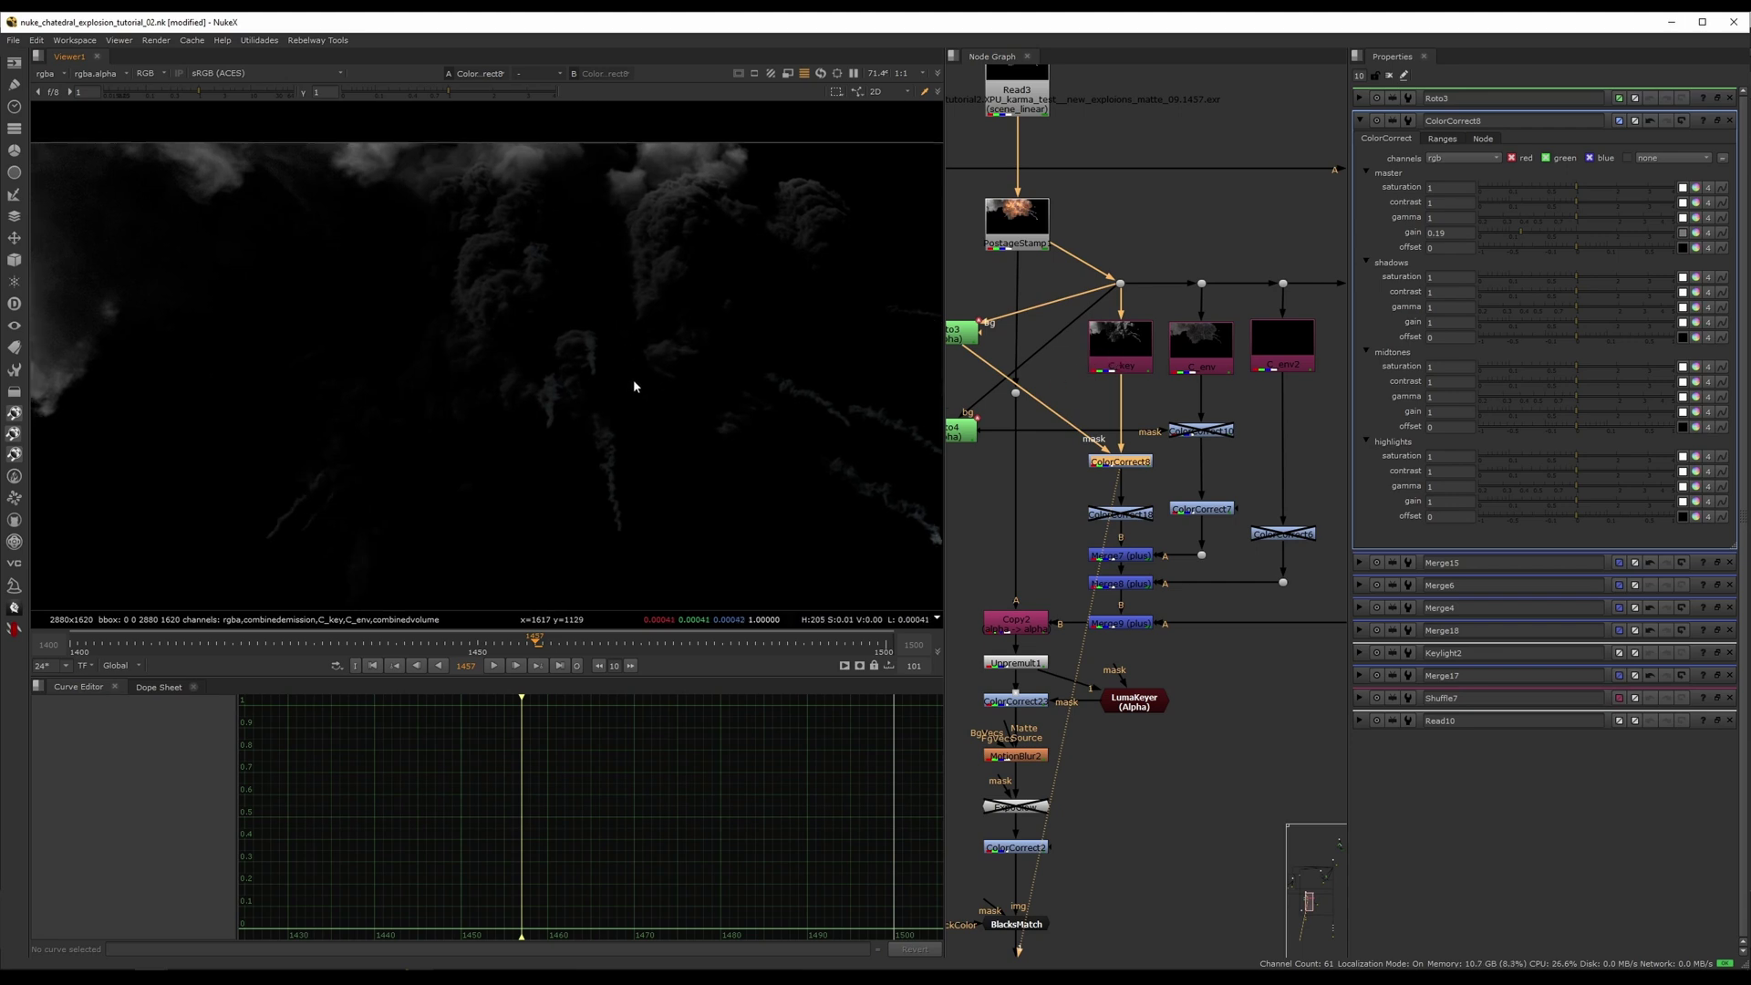
pyautogui.scroll(-3, 633, 363)
# - Display the original explosion at the PostageStamp, and compare it with the recombined passes at Copy2
pyautogui.moveTo(1061, 220); pyautogui.dragTo(1059, 274, button='middle')
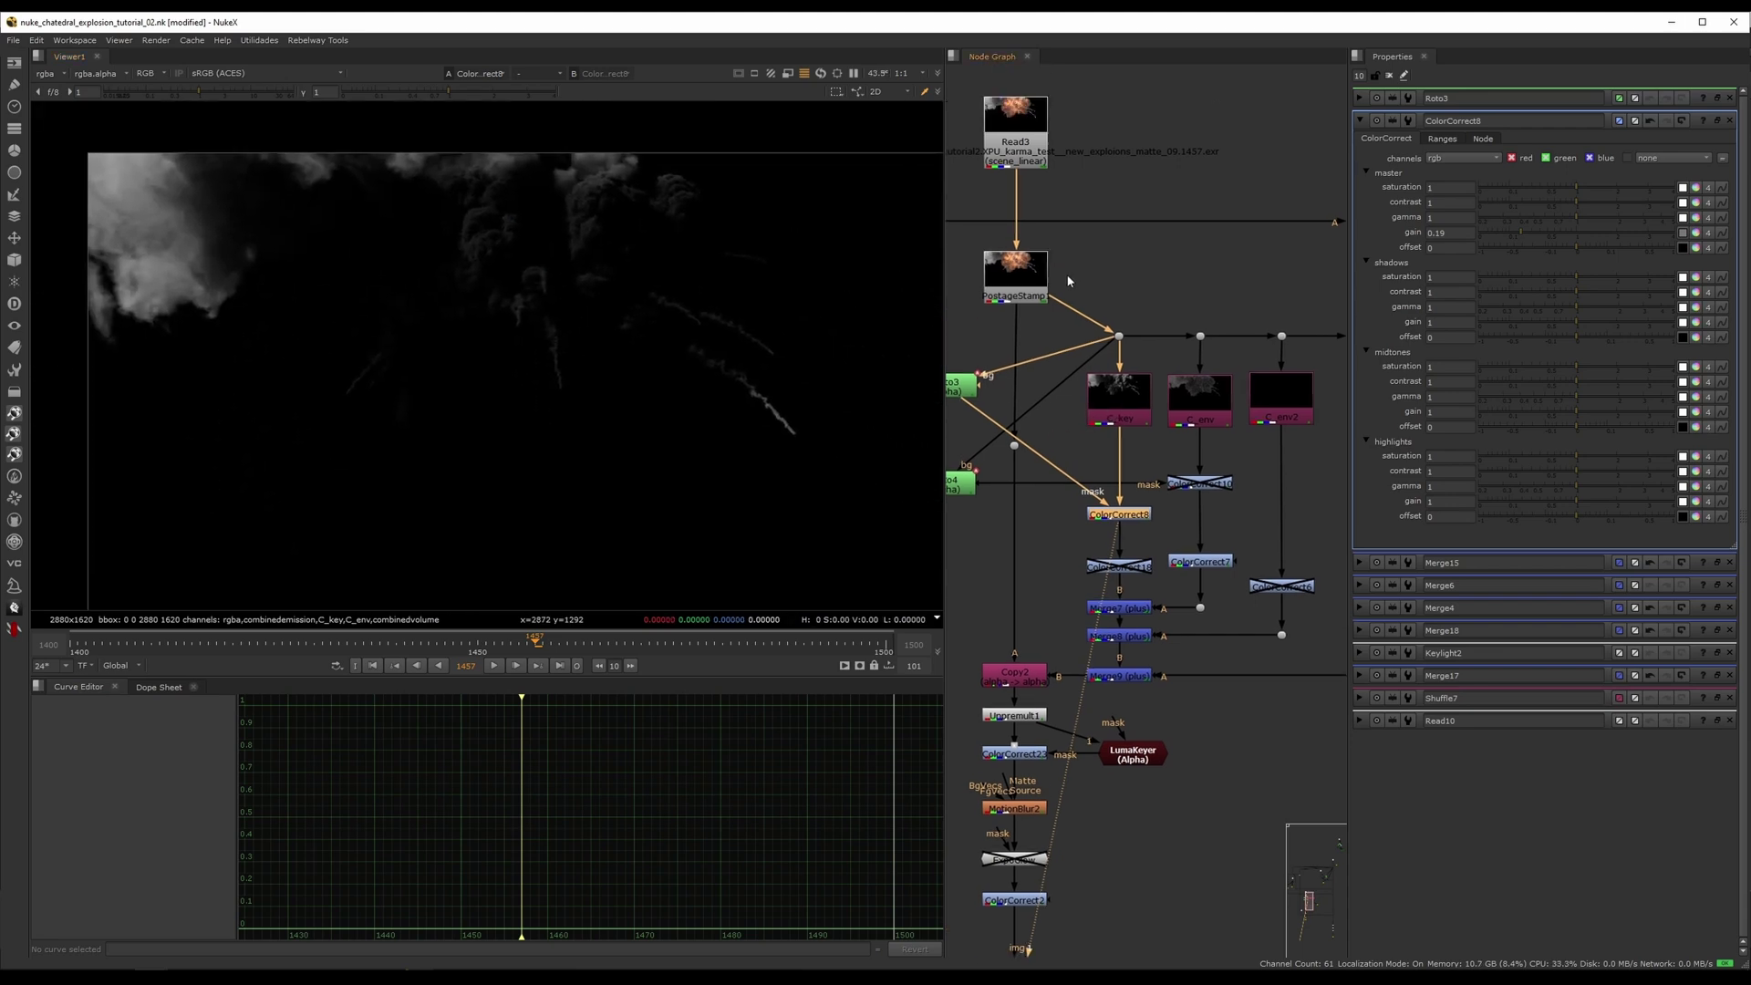
pyautogui.click(1025, 283)
pyautogui.press('1')
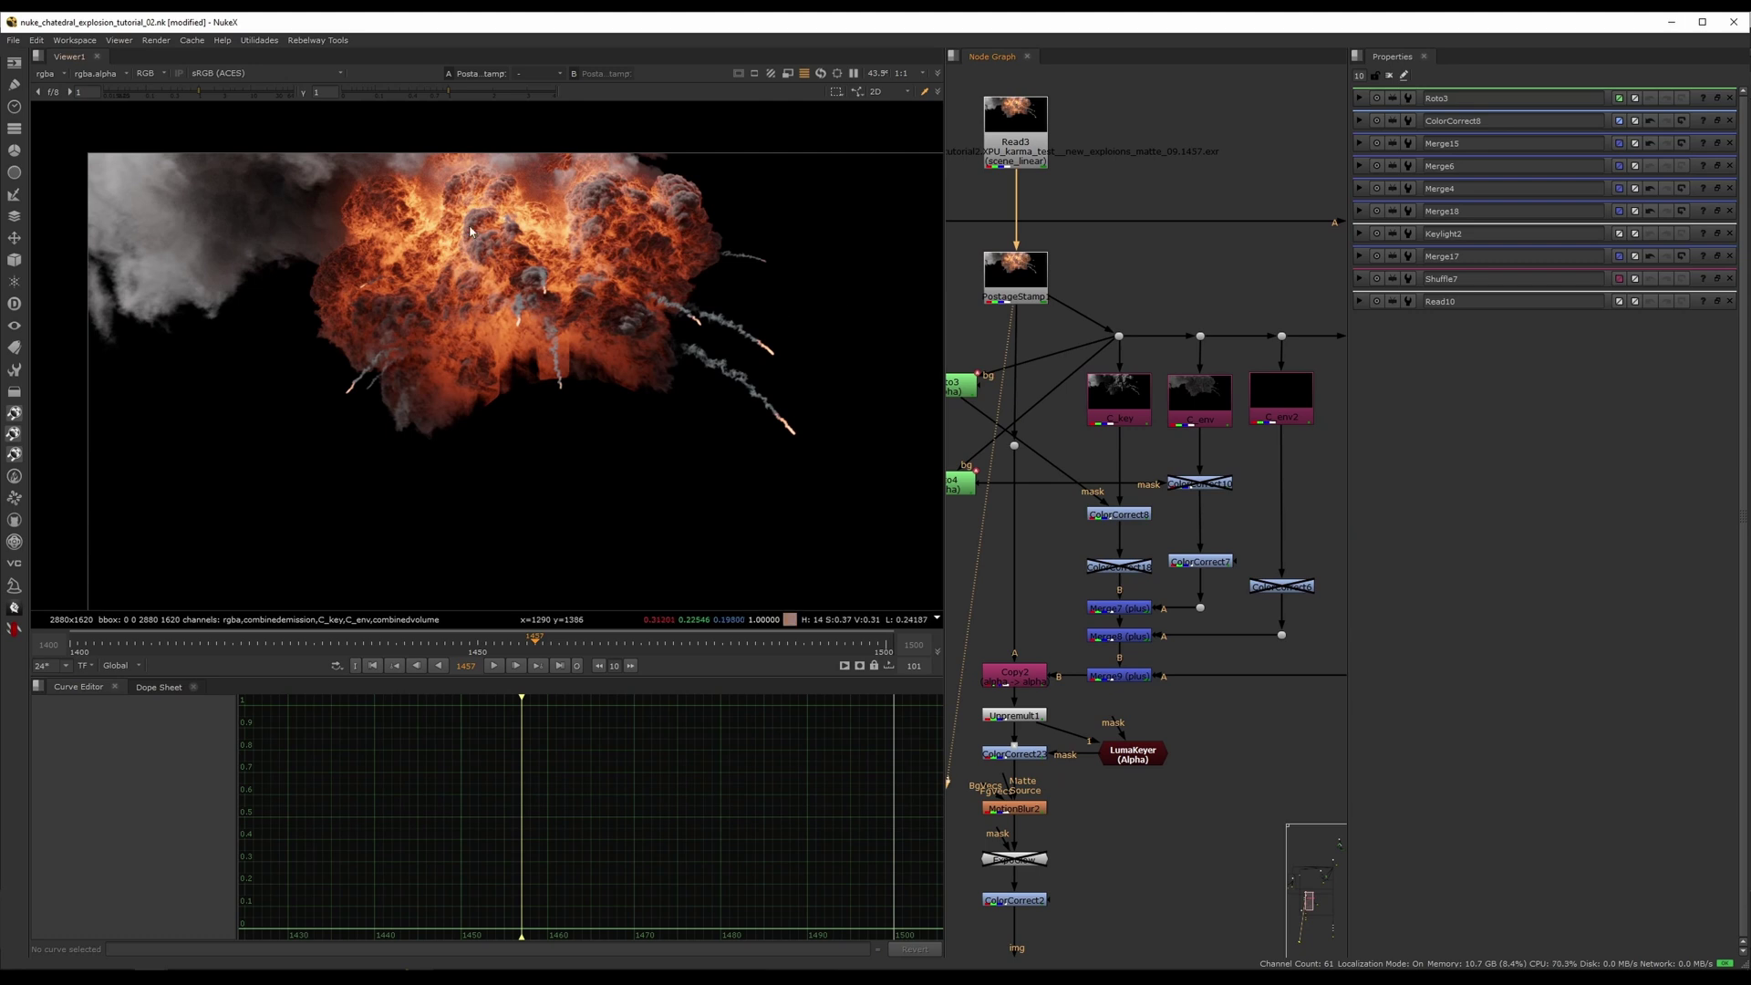
pyautogui.moveTo(476, 243); pyautogui.dragTo(540, 259, button='middle')
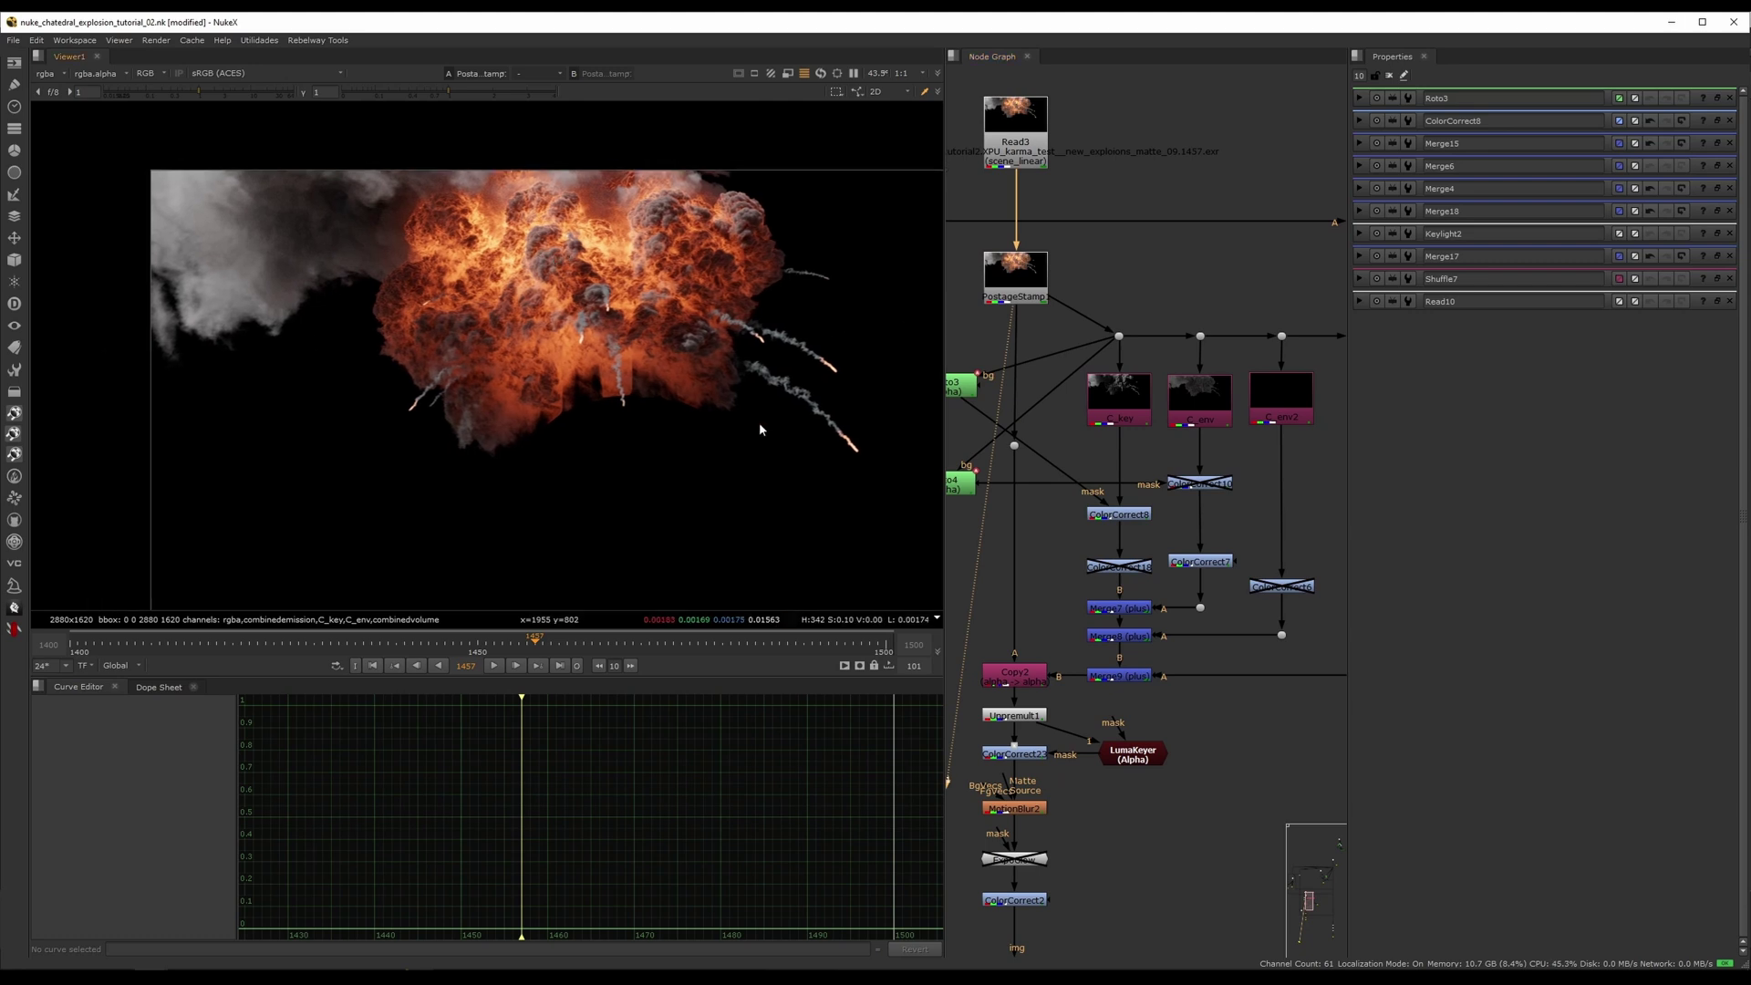
pyautogui.moveTo(1013, 532); pyautogui.dragTo(994, 381, button='middle')
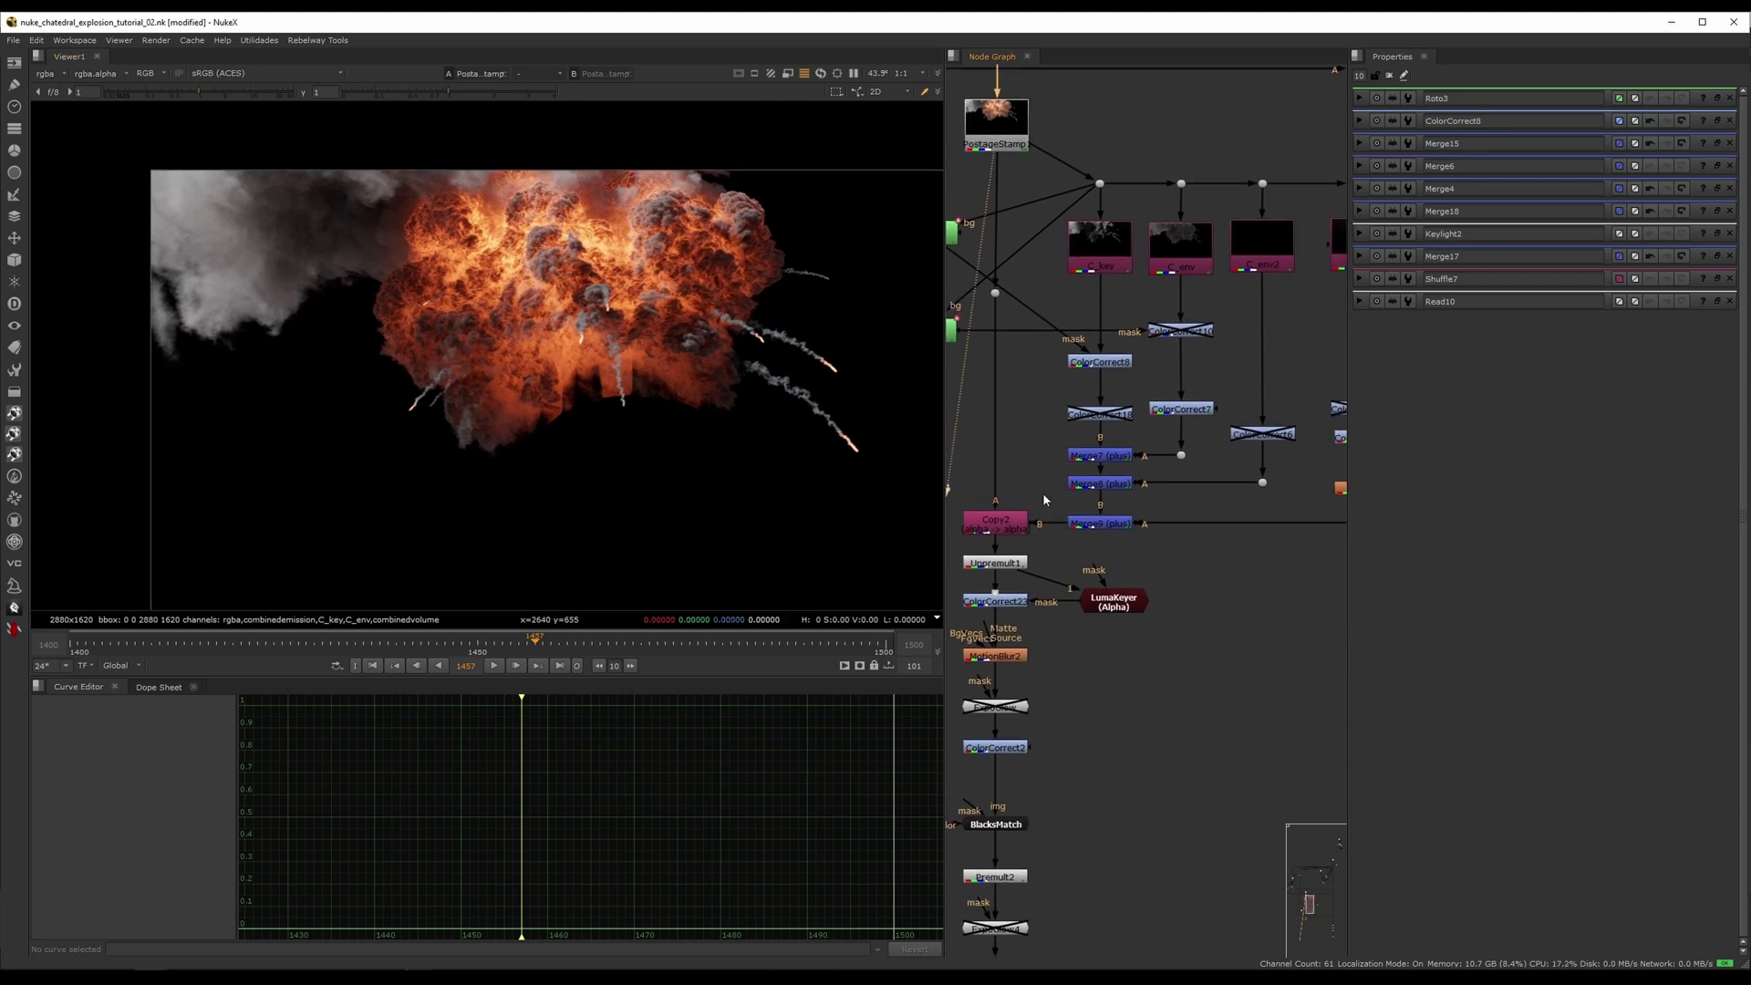
pyautogui.click(1021, 519)
pyautogui.press('1')
pyautogui.moveTo(1025, 517); pyautogui.dragTo(1059, 425, button='middle')
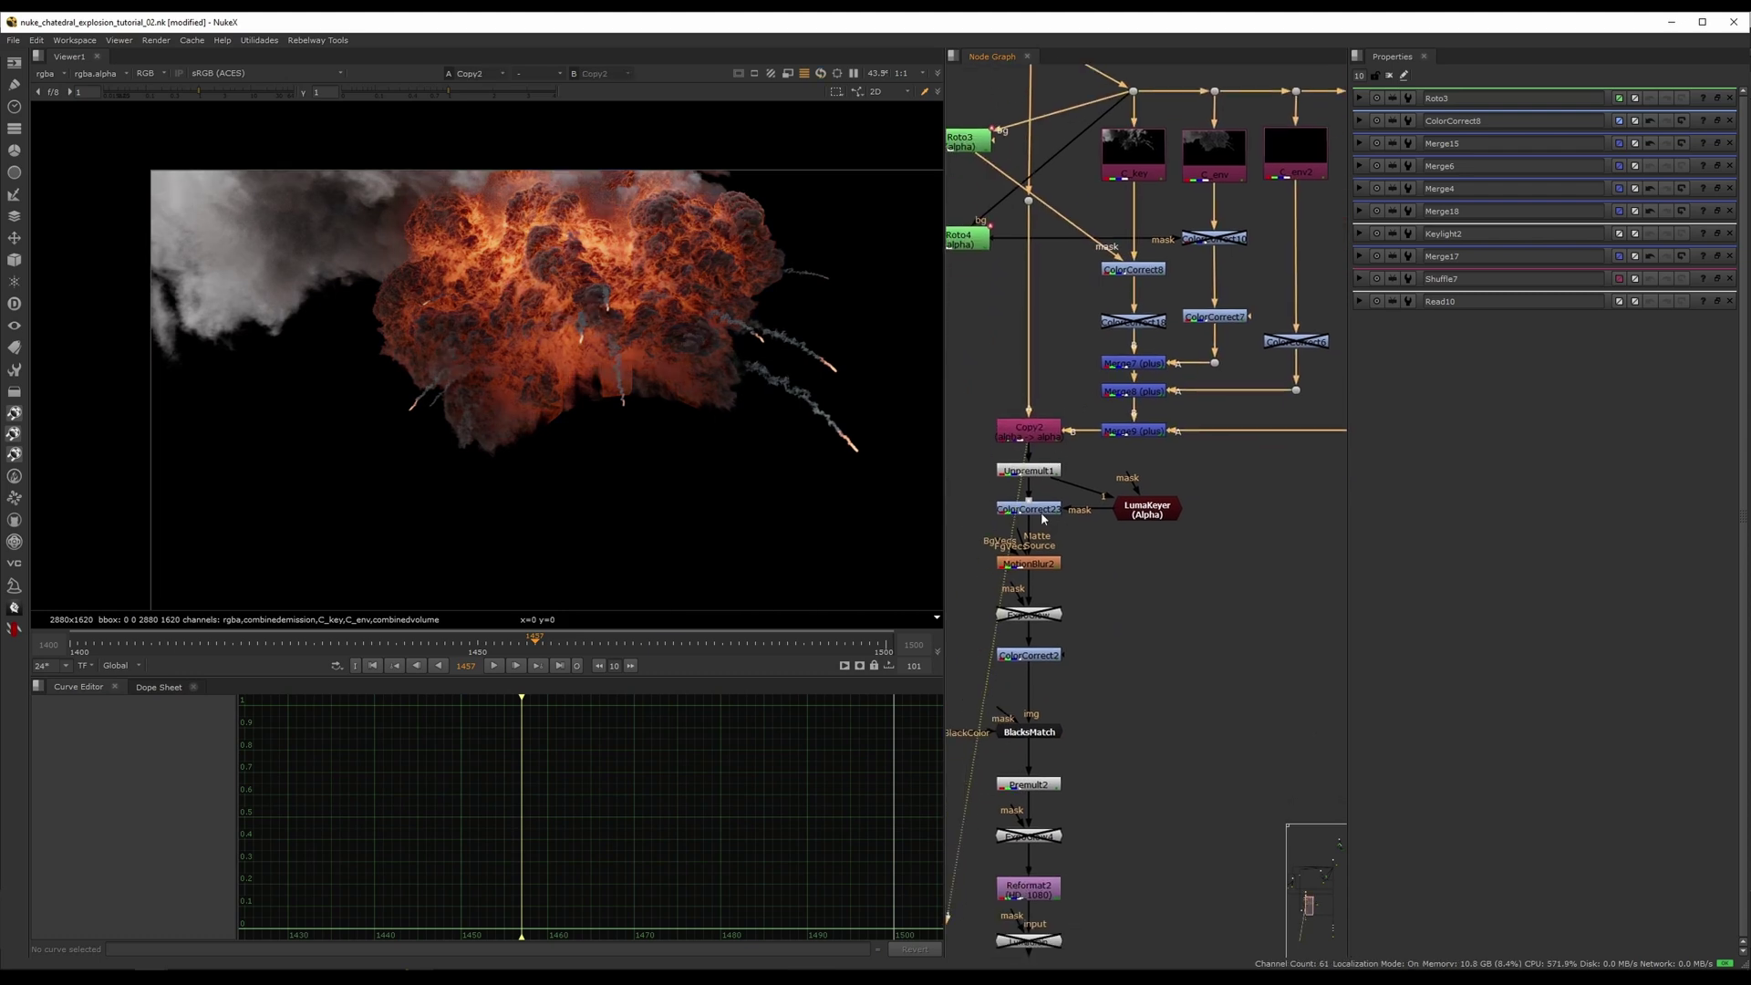
# - Display ColorCorrect23 and toggle it to compare the smoke beside the fireball
pyautogui.click(1042, 513)
pyautogui.press('1')
pyautogui.click(1038, 513)
pyautogui.scroll(5, 409, 260)
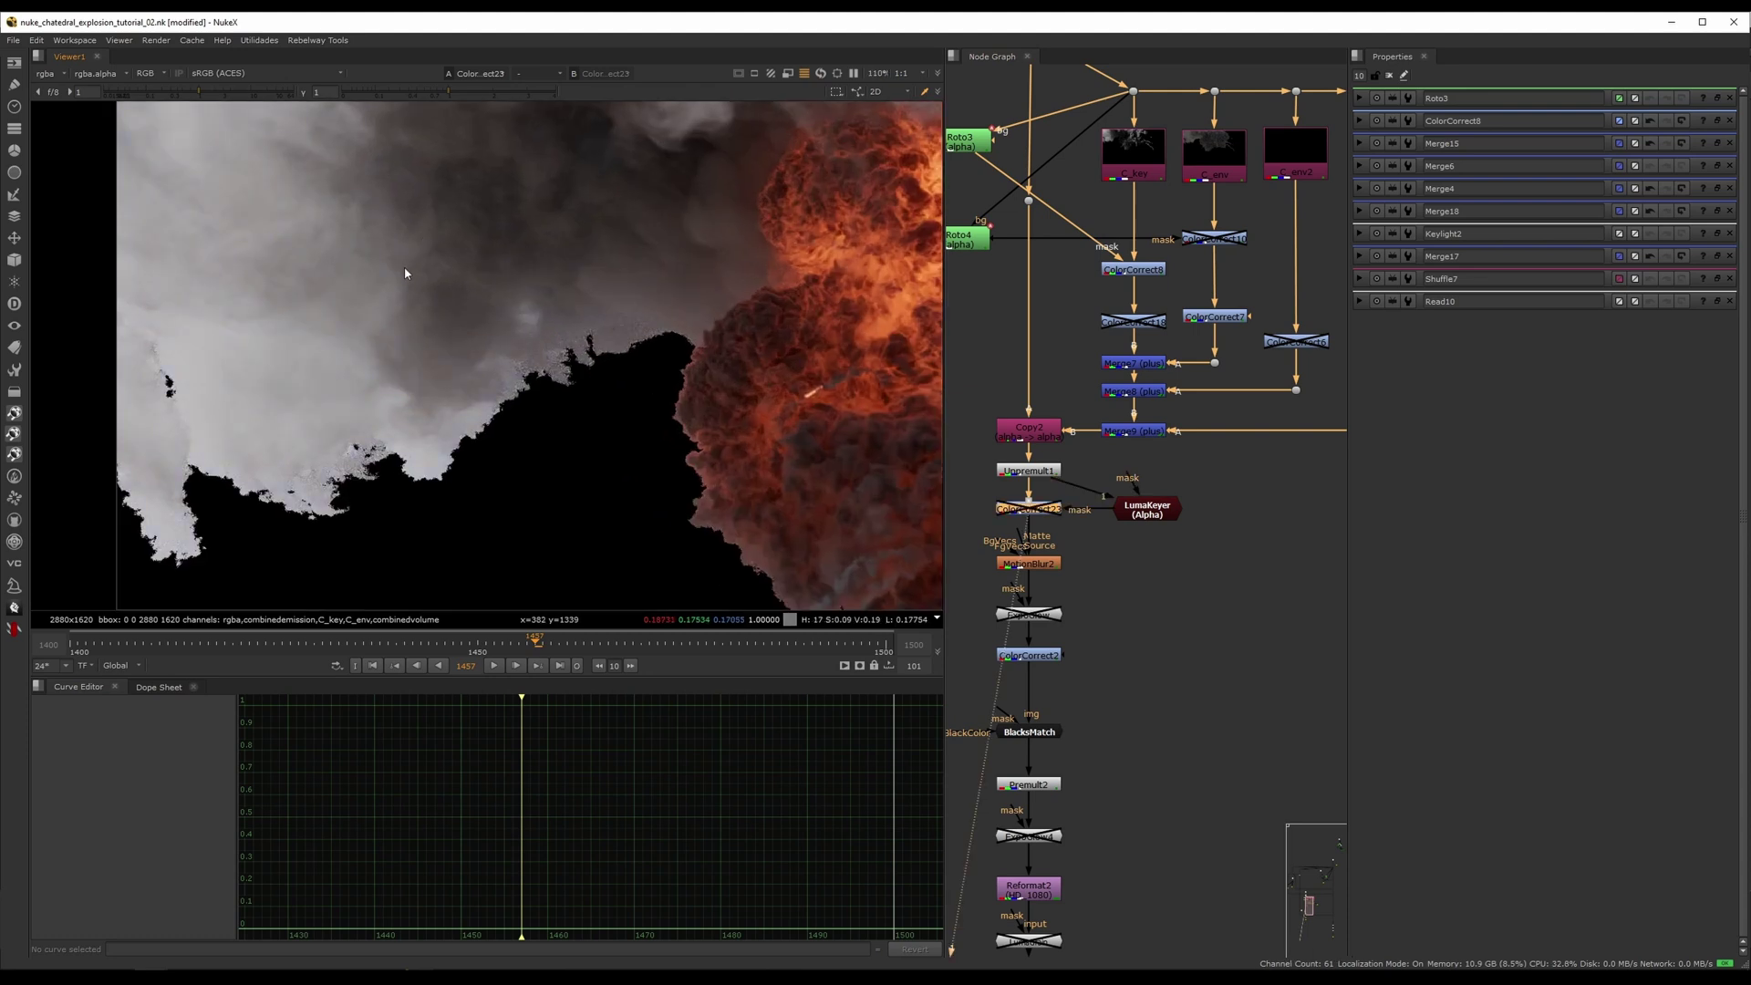
pyautogui.scroll(-4, 1127, 561)
# - Display the full composite at Merge1, and select ColorCorrect23 in the explosion branch
pyautogui.moveTo(1258, 634); pyautogui.dragTo(1000, 480, button='middle')
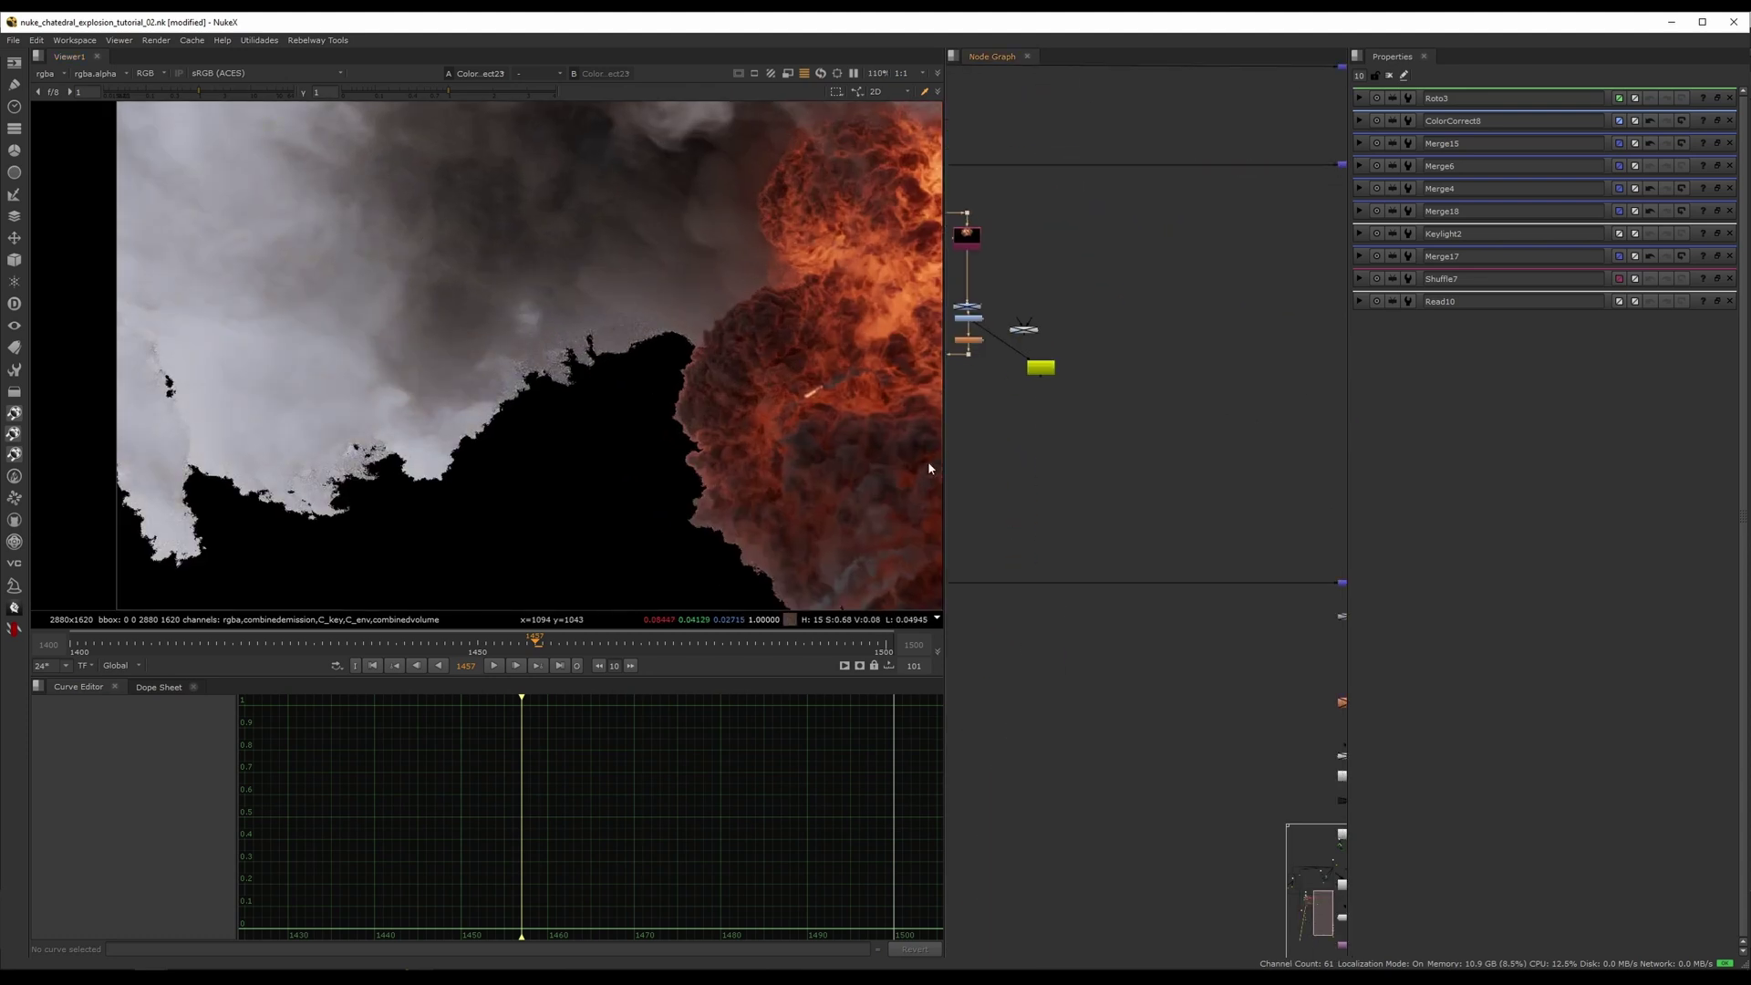
pyautogui.moveTo(1318, 580); pyautogui.dragTo(1119, 541, button='middle')
pyautogui.click(1143, 541)
pyautogui.press('1')
pyautogui.click(1019, 480)
pyautogui.scroll(-5, 1019, 478)
pyautogui.scroll(8, 1091, 479)
pyautogui.scroll(10, 1173, 492)
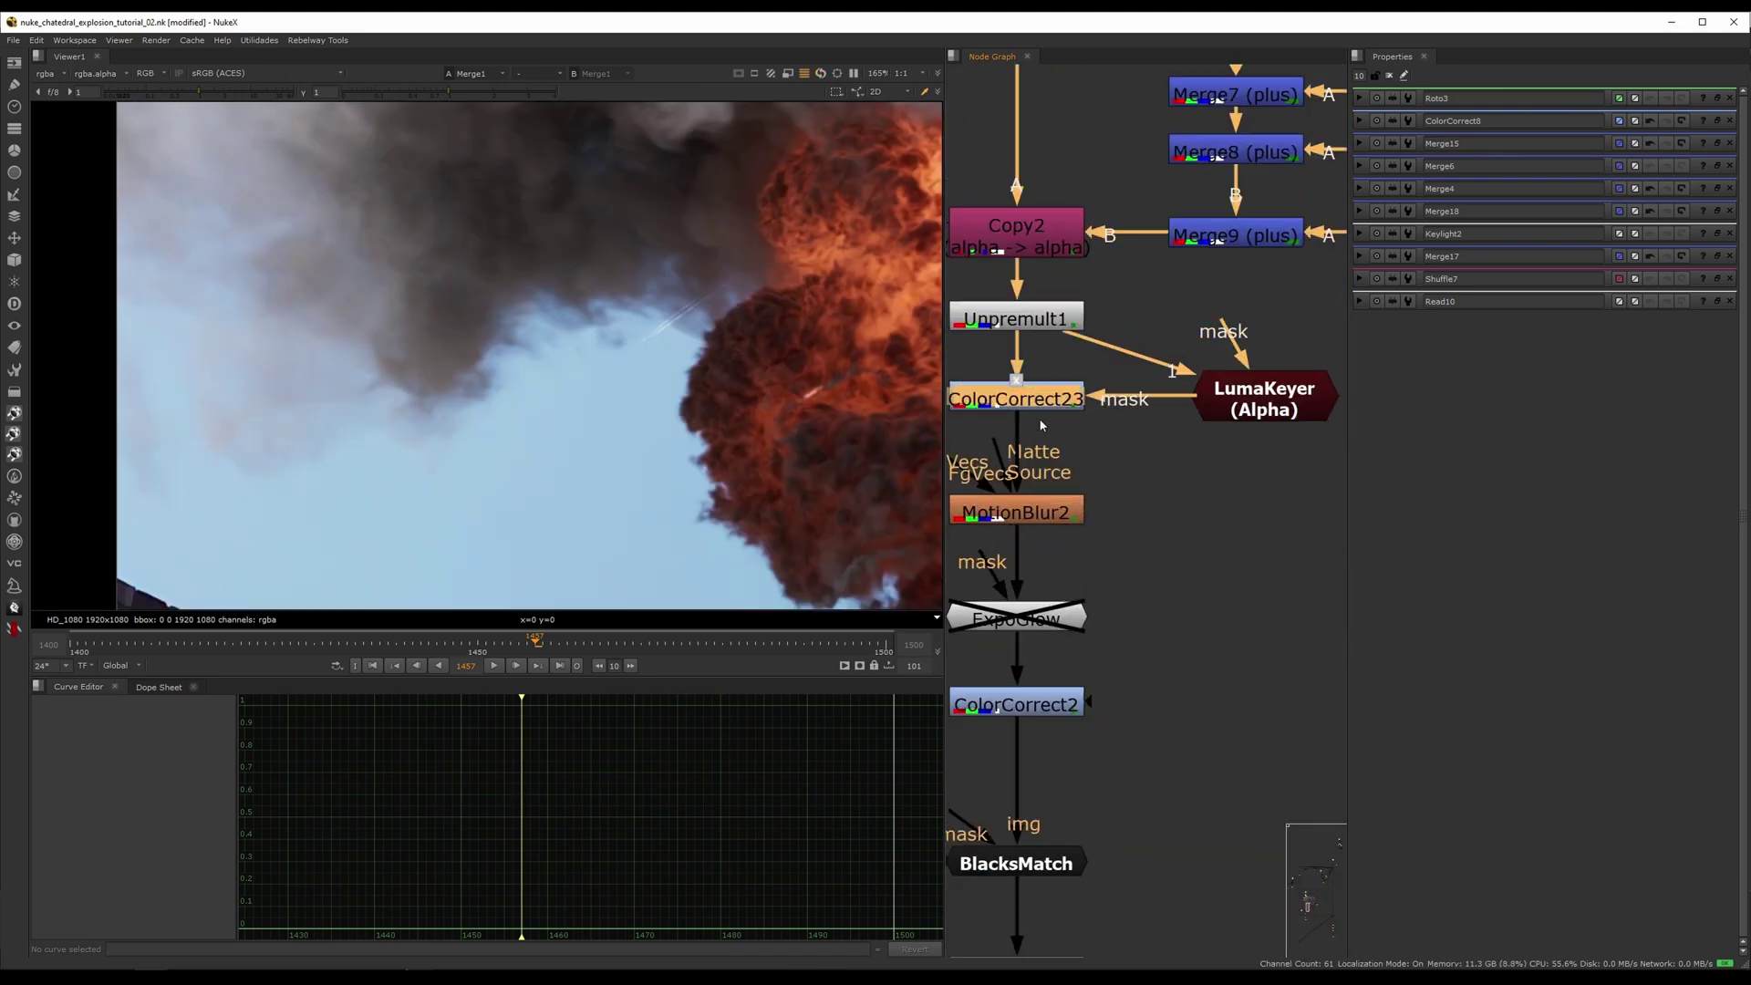
# - Toggle ColorCorrect23 to compare its effect on the smoke within the full composite
pyautogui.scroll(3, 533, 369)
pyautogui.press('d')
pyautogui.press('d')
pyautogui.press('d')
pyautogui.scroll(-4, 505, 383)
pyautogui.press('d')
pyautogui.press('d')
pyautogui.scroll(-2, 483, 333)
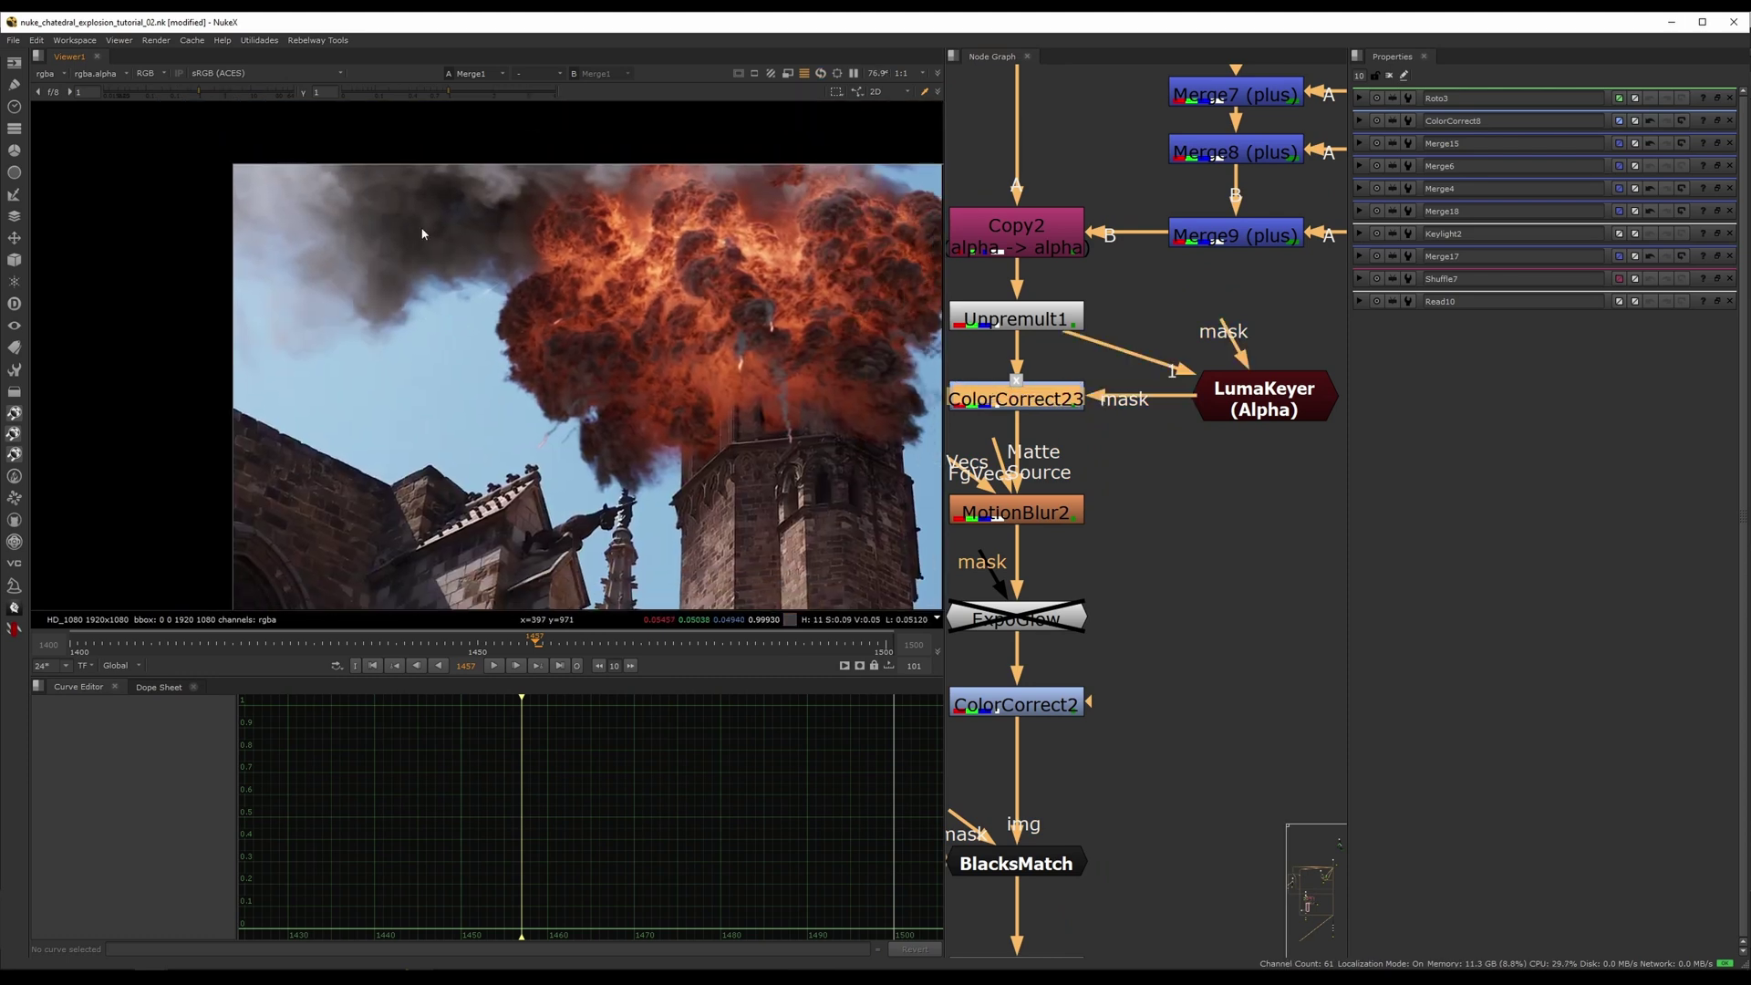
# - Examine the dark smoke and the fireball's edges in the composite, both close up and in the whole frame
pyautogui.scroll(6, 442, 237)
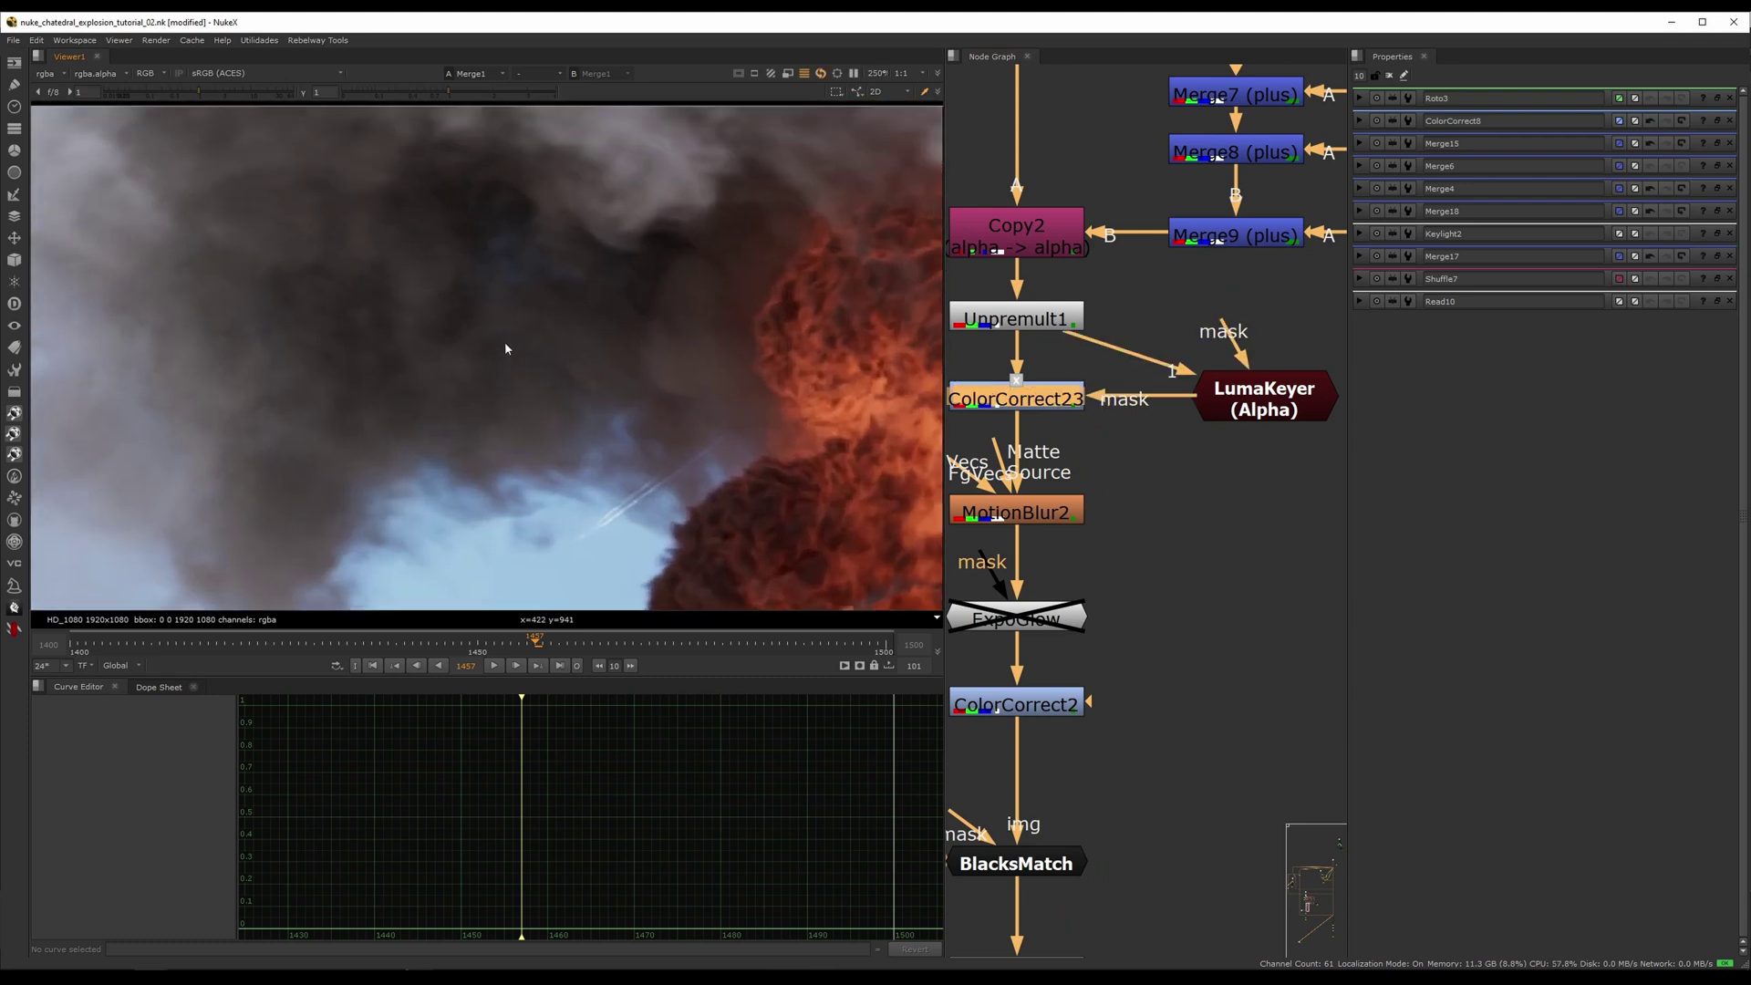
pyautogui.scroll(-8, 516, 333)
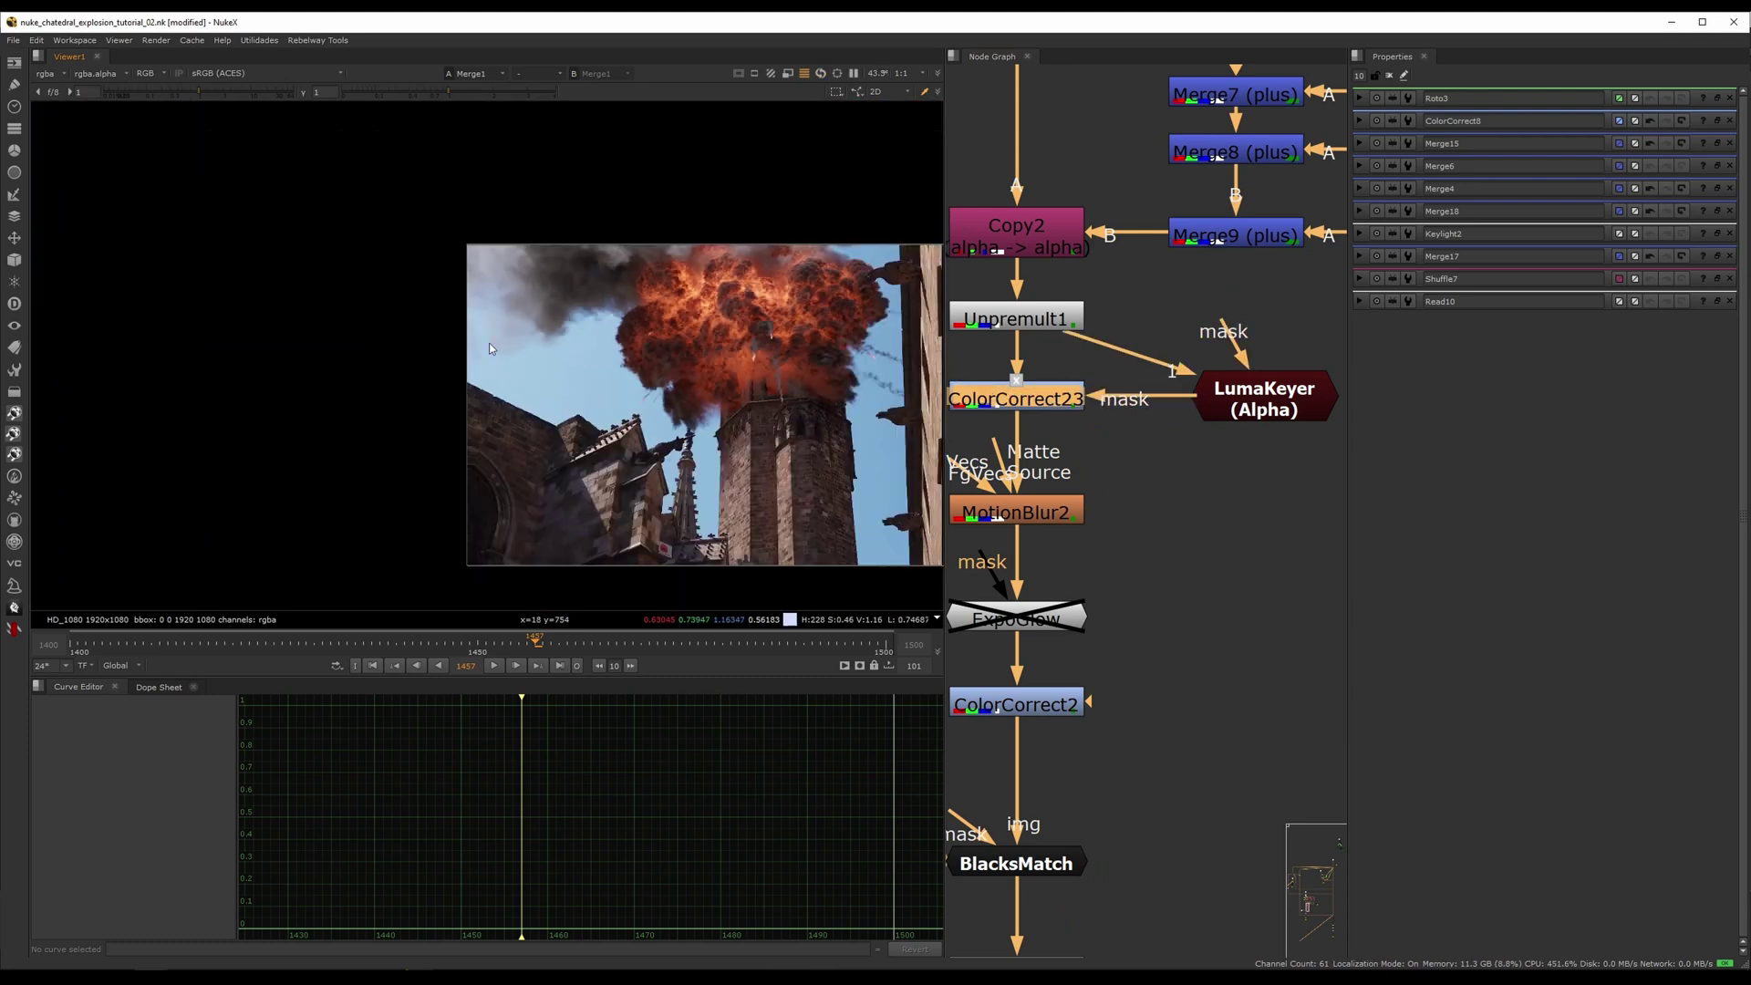
pyautogui.scroll(2, 538, 350)
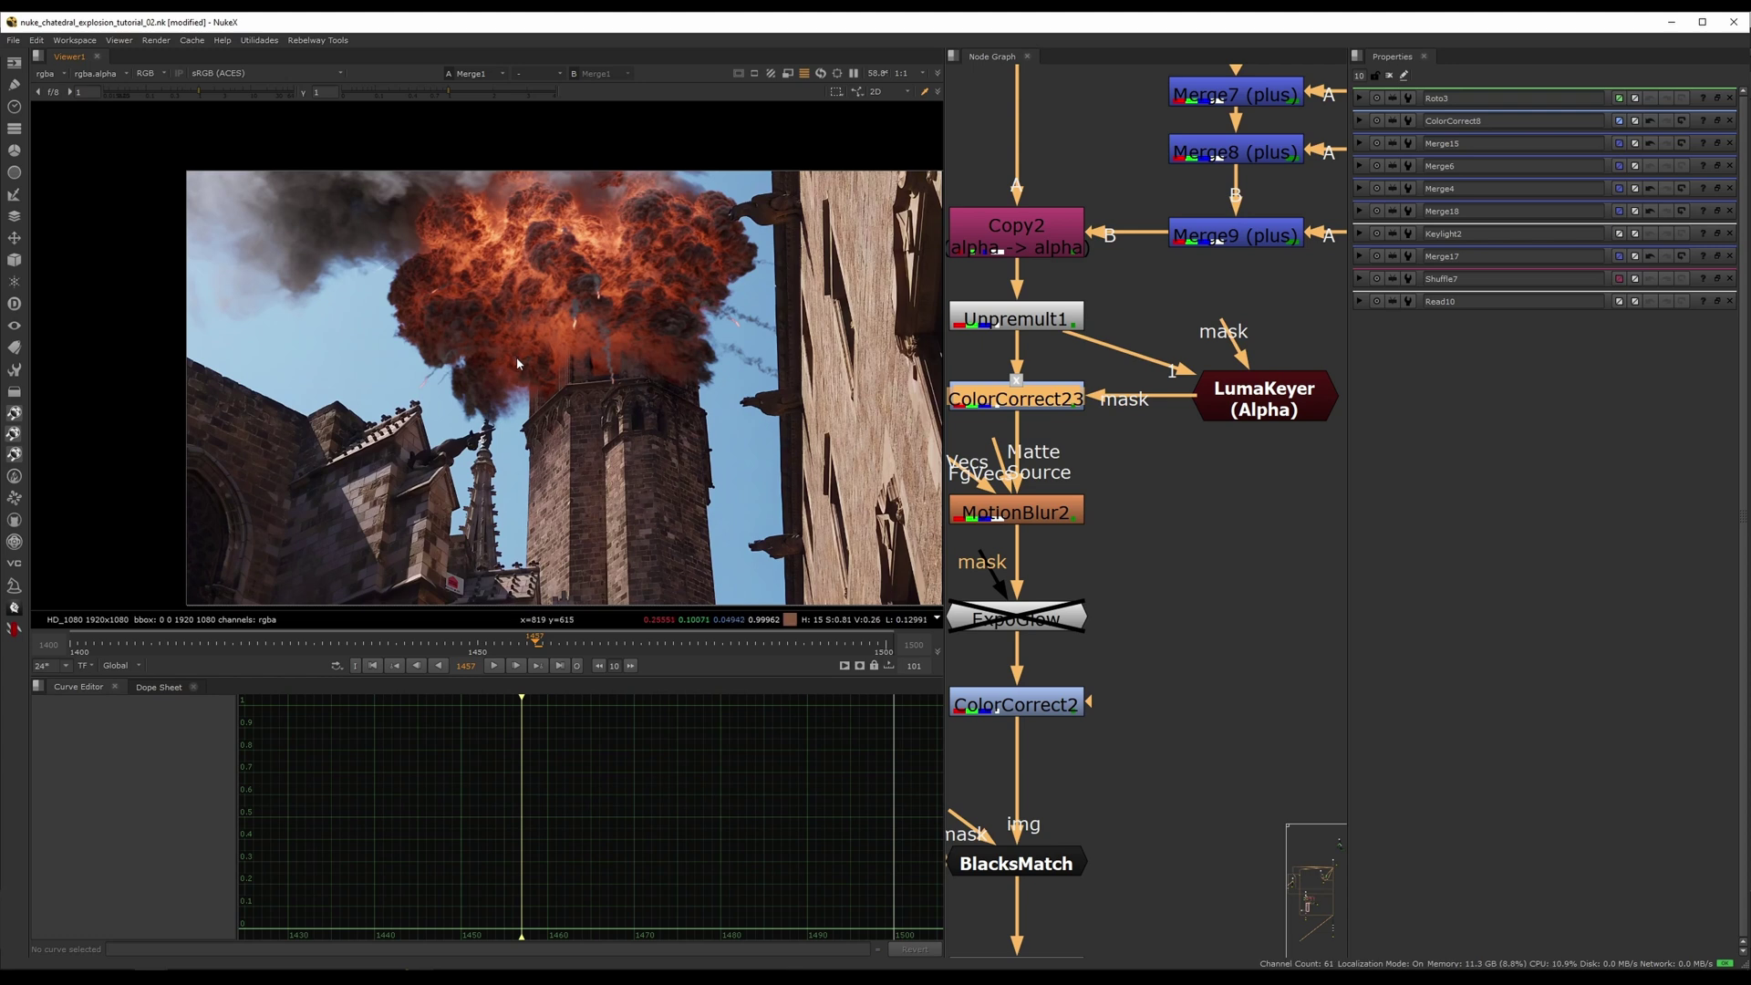
pyautogui.scroll(10, 516, 361)
pyautogui.moveTo(287, 354); pyautogui.dragTo(555, 260, button='middle')
pyautogui.scroll(-11, 507, 376)
pyautogui.scroll(7, 516, 281)
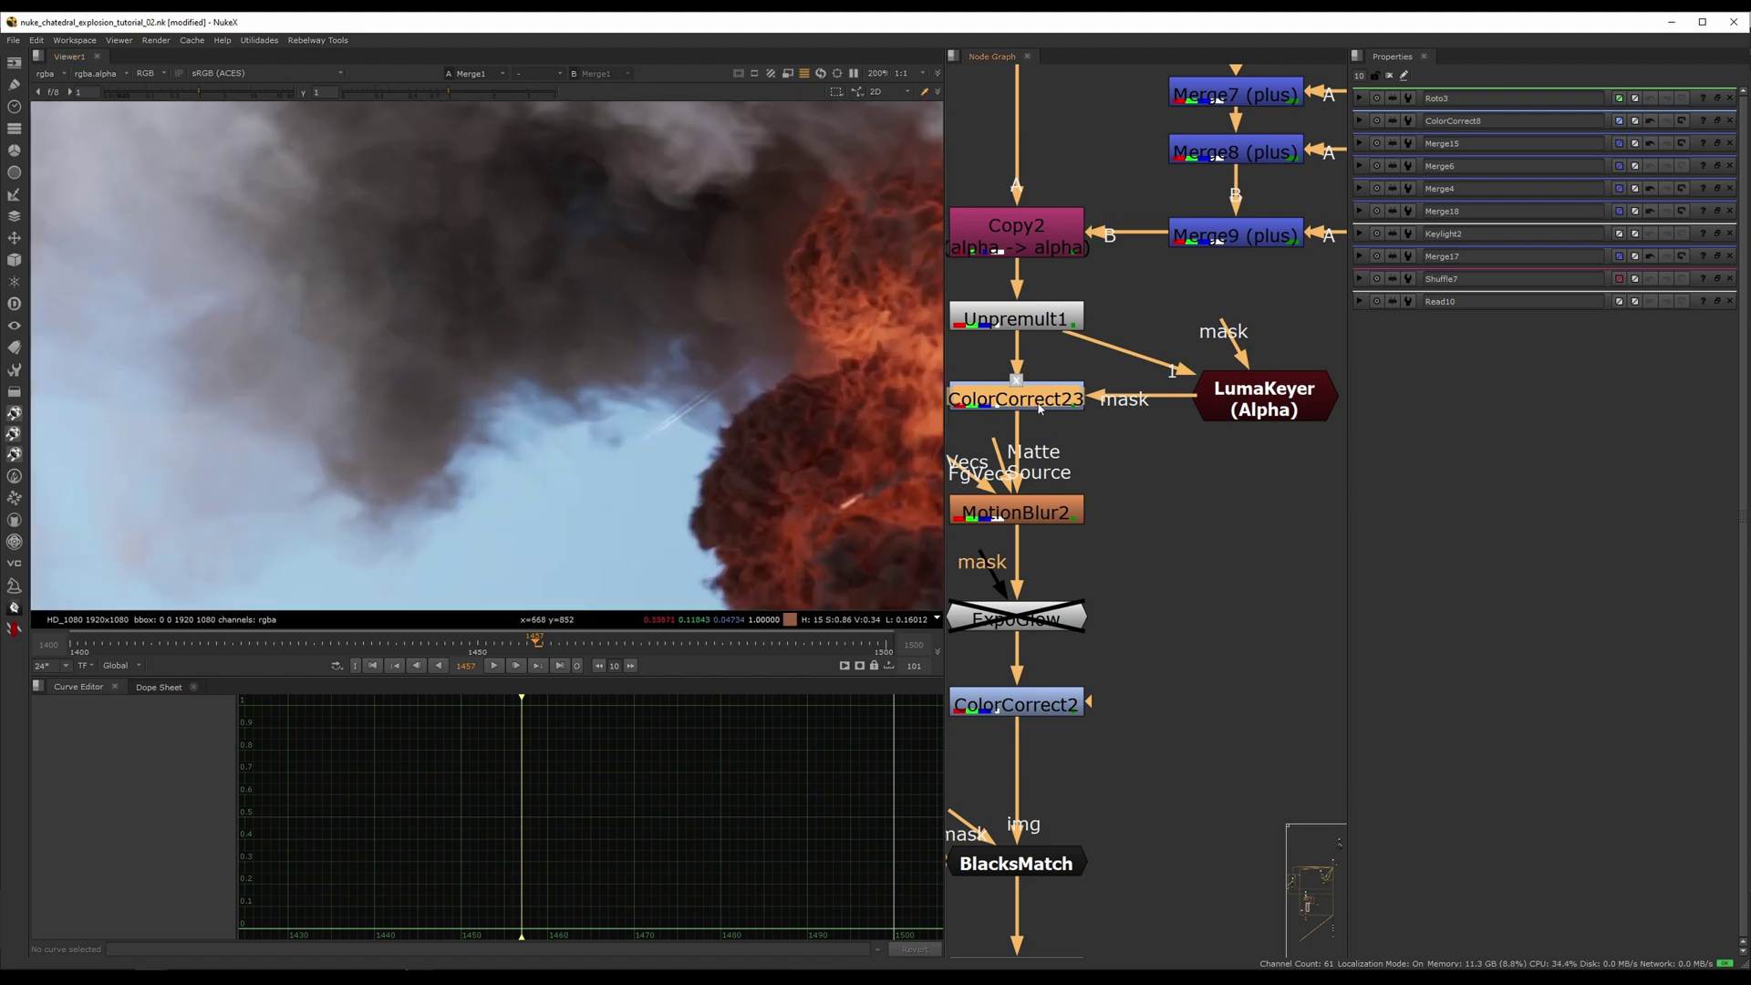
# - Open ColorCorrect23's settings, display the LumaKeyer that masks it, and open the keyer to examine its alpha and blackpoint
pyautogui.doubleClick(1040, 410)
pyautogui.click(1262, 402)
pyautogui.press('1')
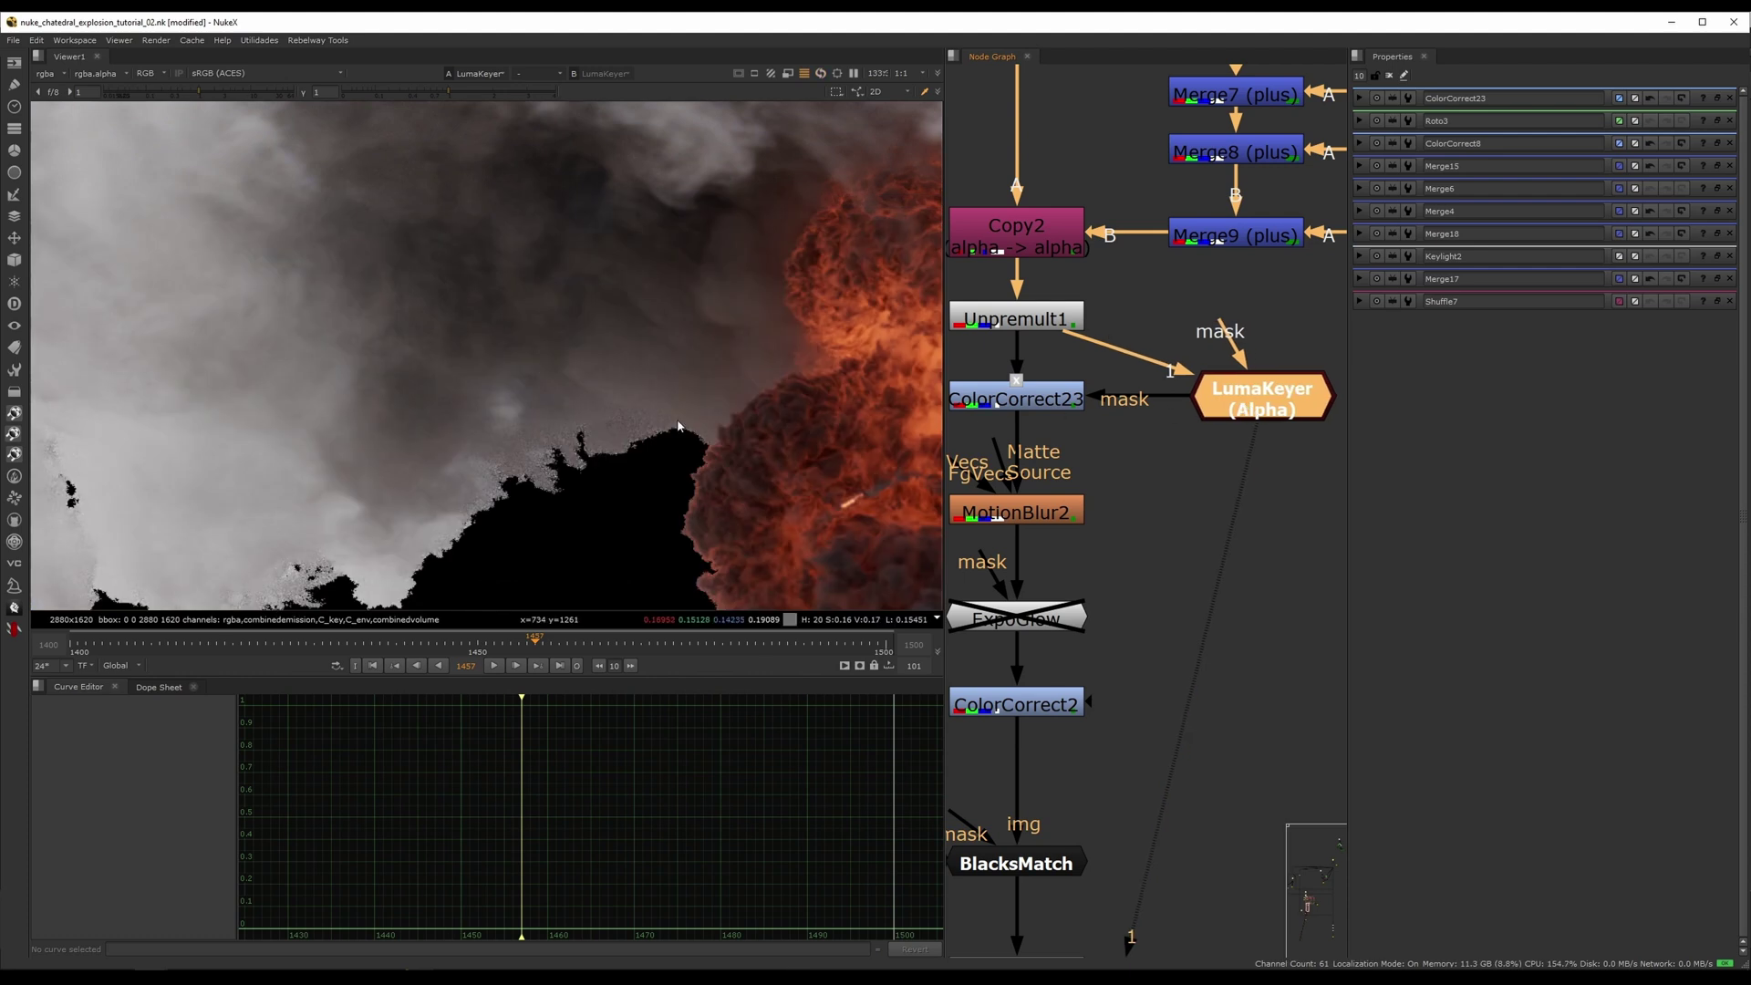
pyautogui.doubleClick(1255, 402)
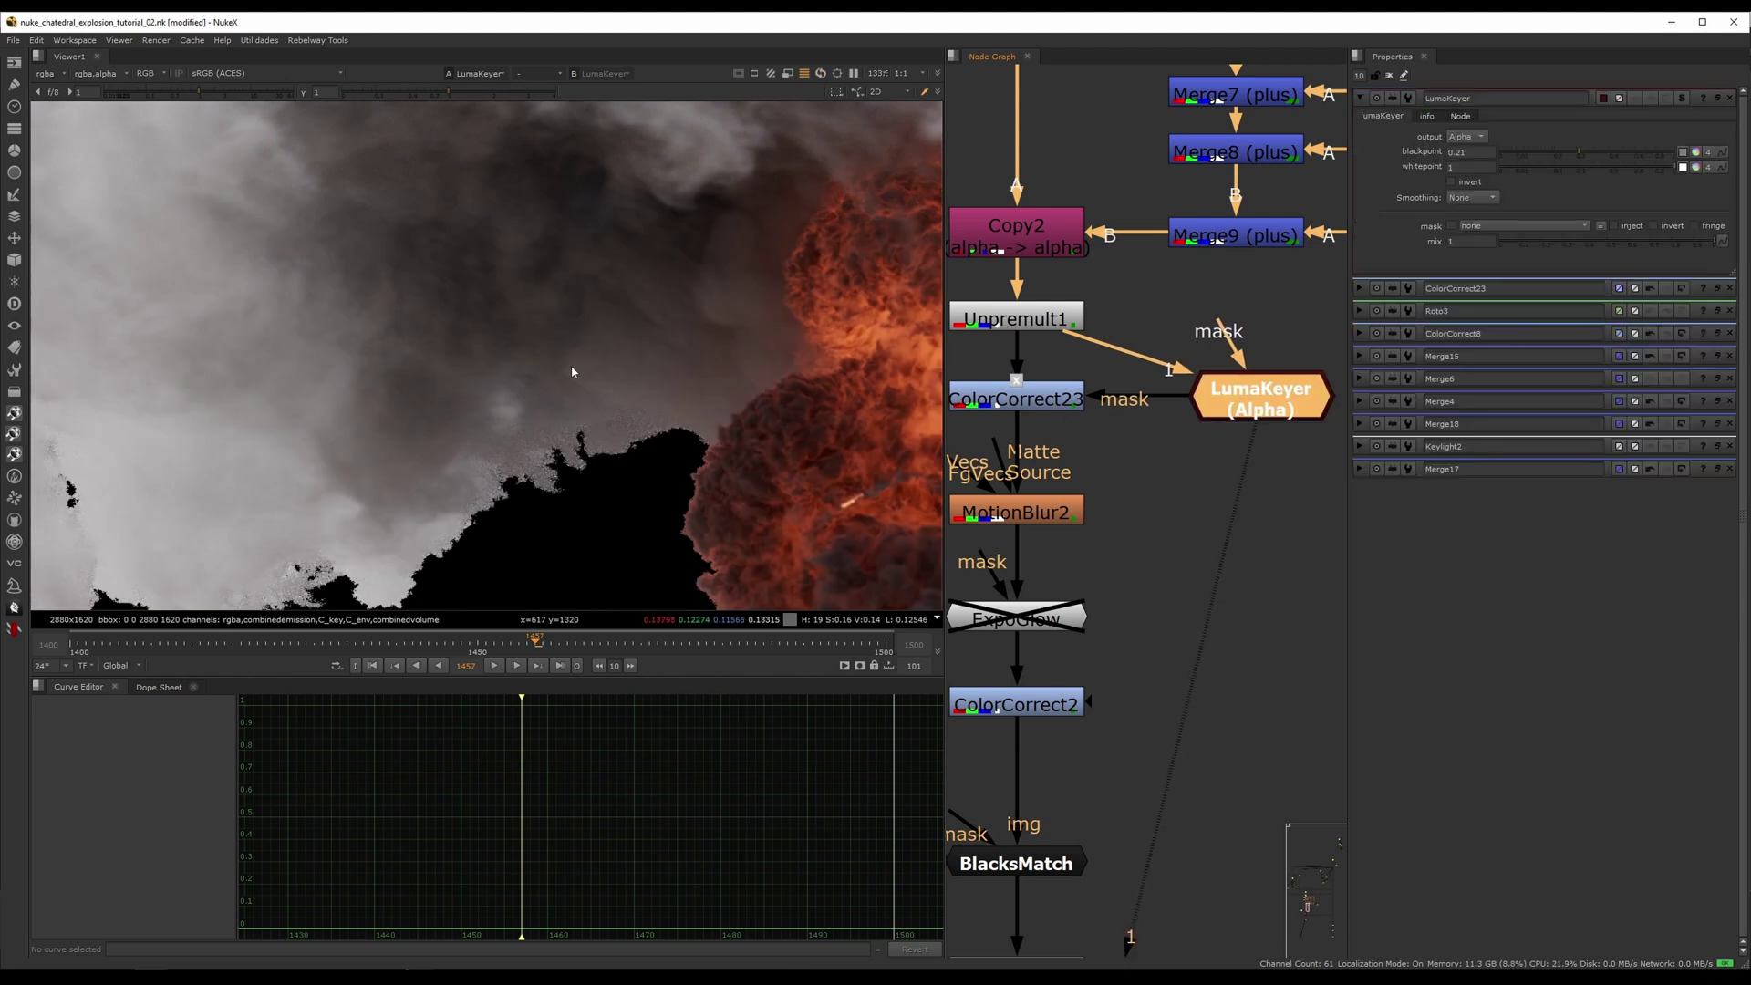
pyautogui.scroll(-2, 570, 372)
pyautogui.press('a')
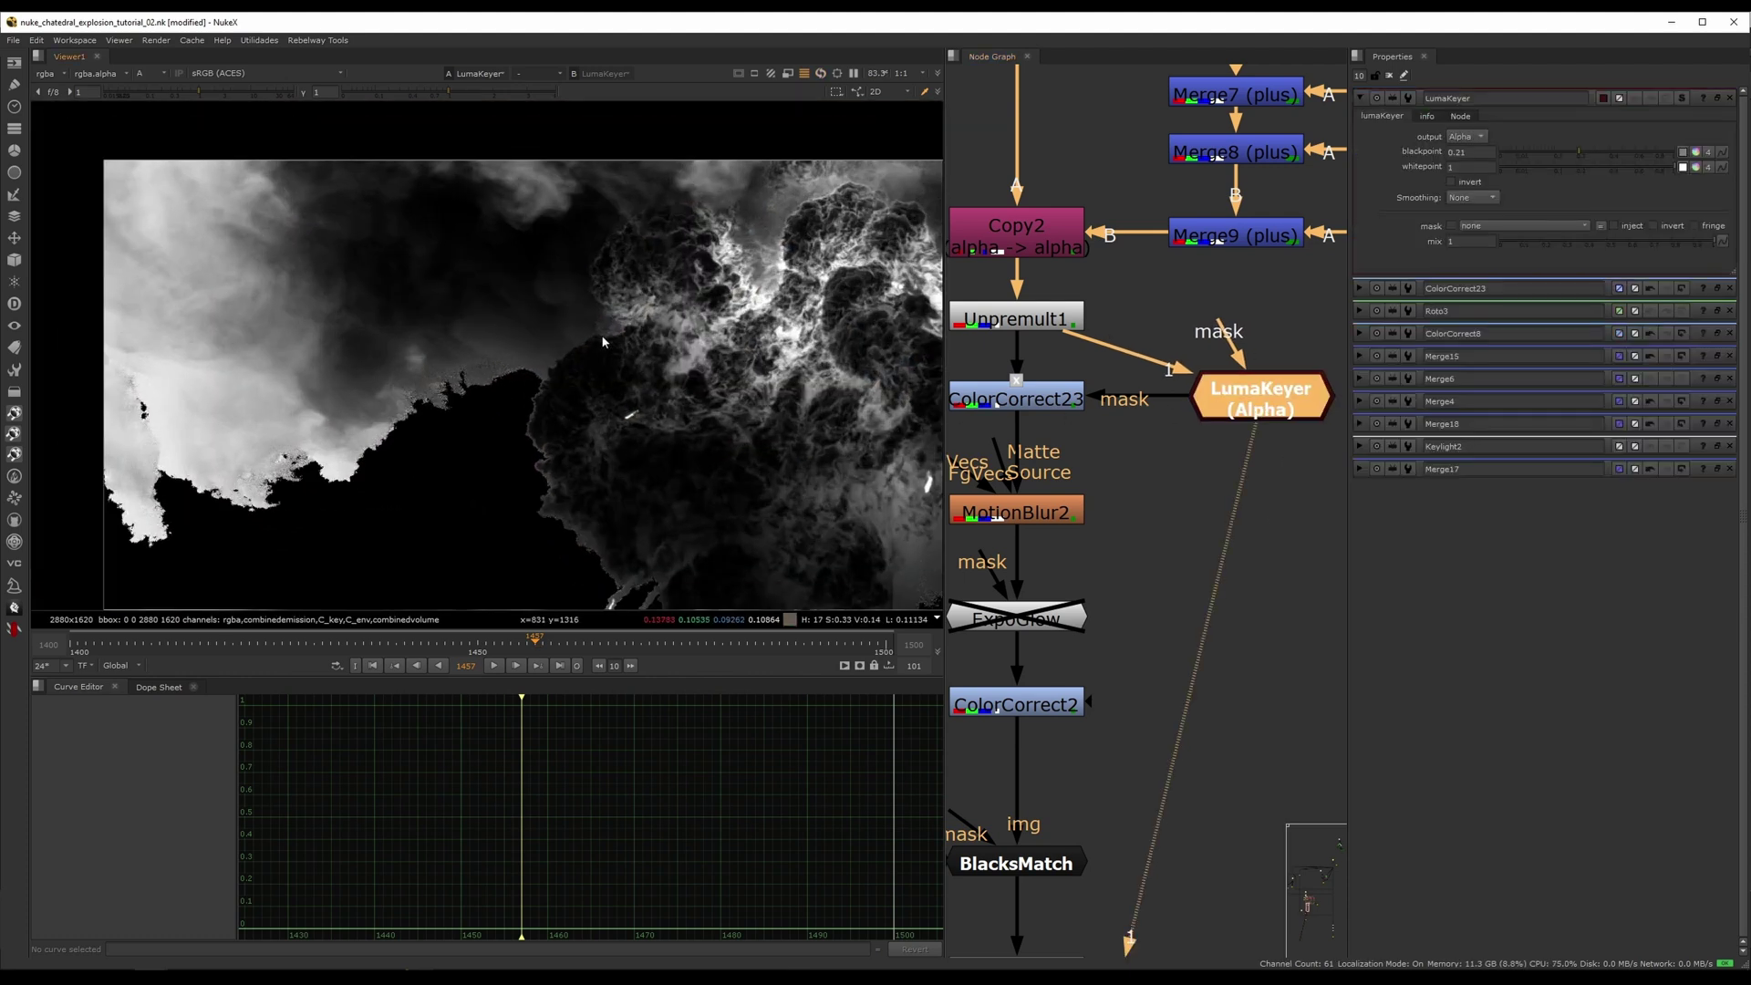
pyautogui.click(1577, 153)
# - Display ColorCorrect23 in colour with its settings open, and toggle it to compare the dark smoke close up
pyautogui.doubleClick(1056, 403)
pyautogui.press('1')
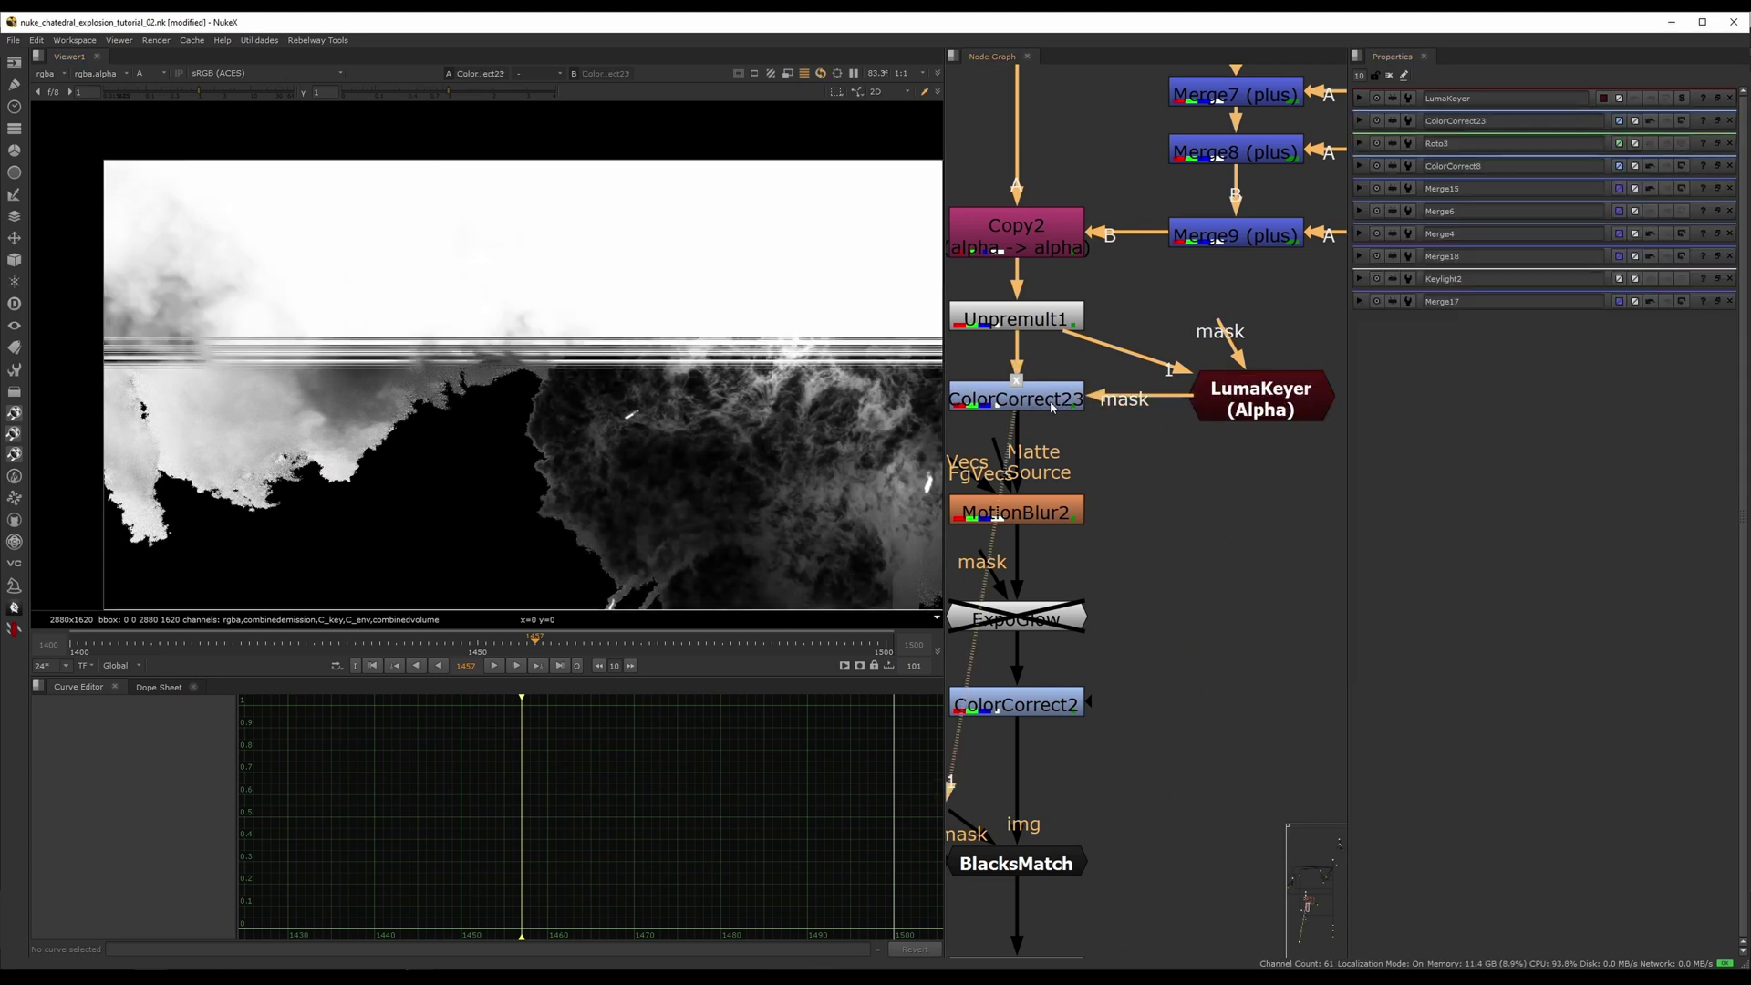
pyautogui.press('a')
pyautogui.press('d')
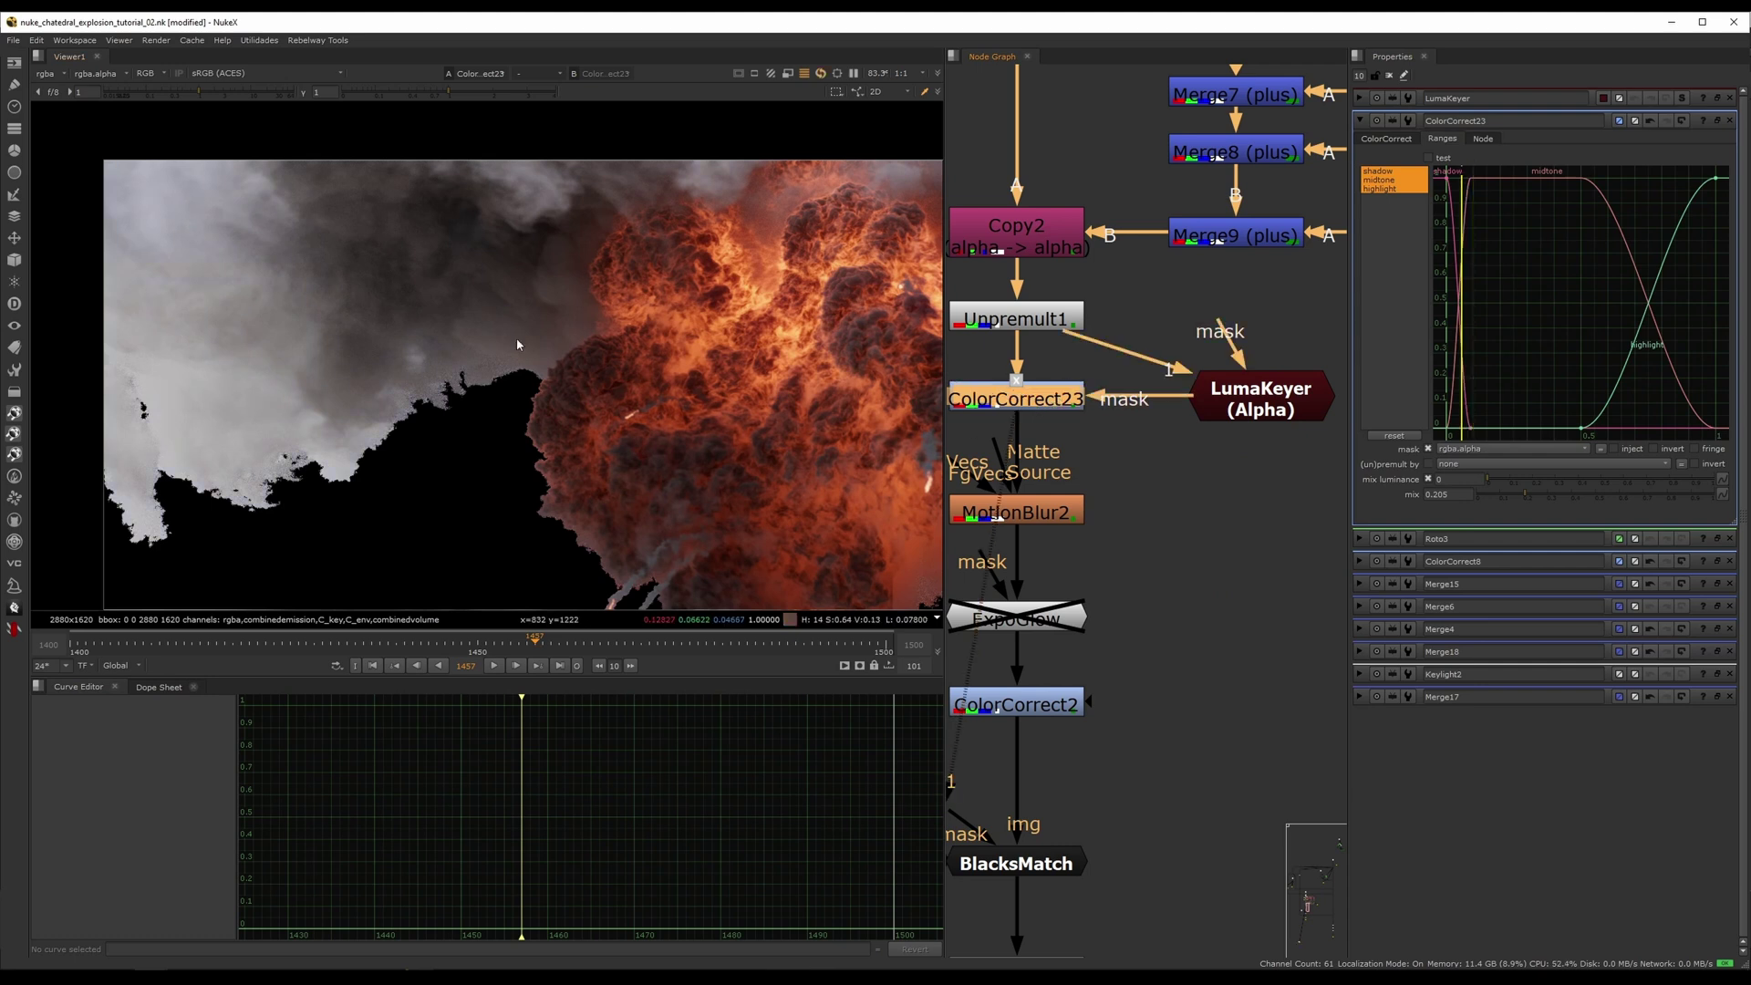
pyautogui.scroll(5, 562, 239)
pyautogui.scroll(-4, 560, 253)
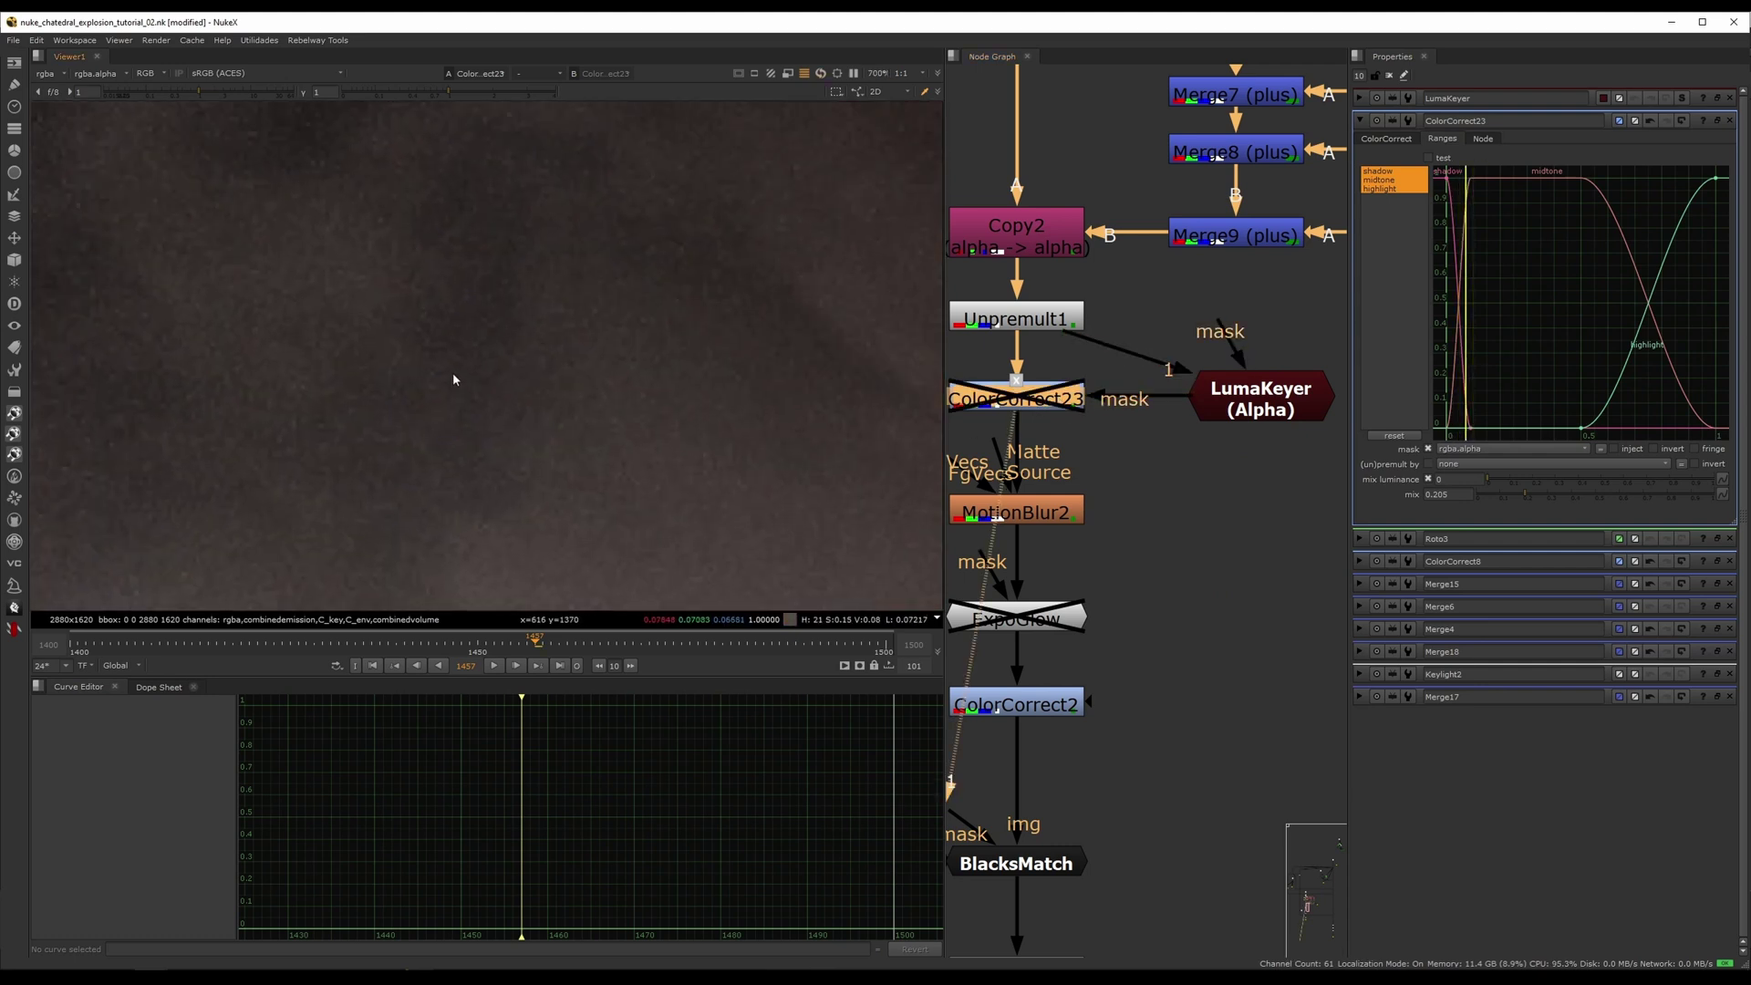
pyautogui.press('d')
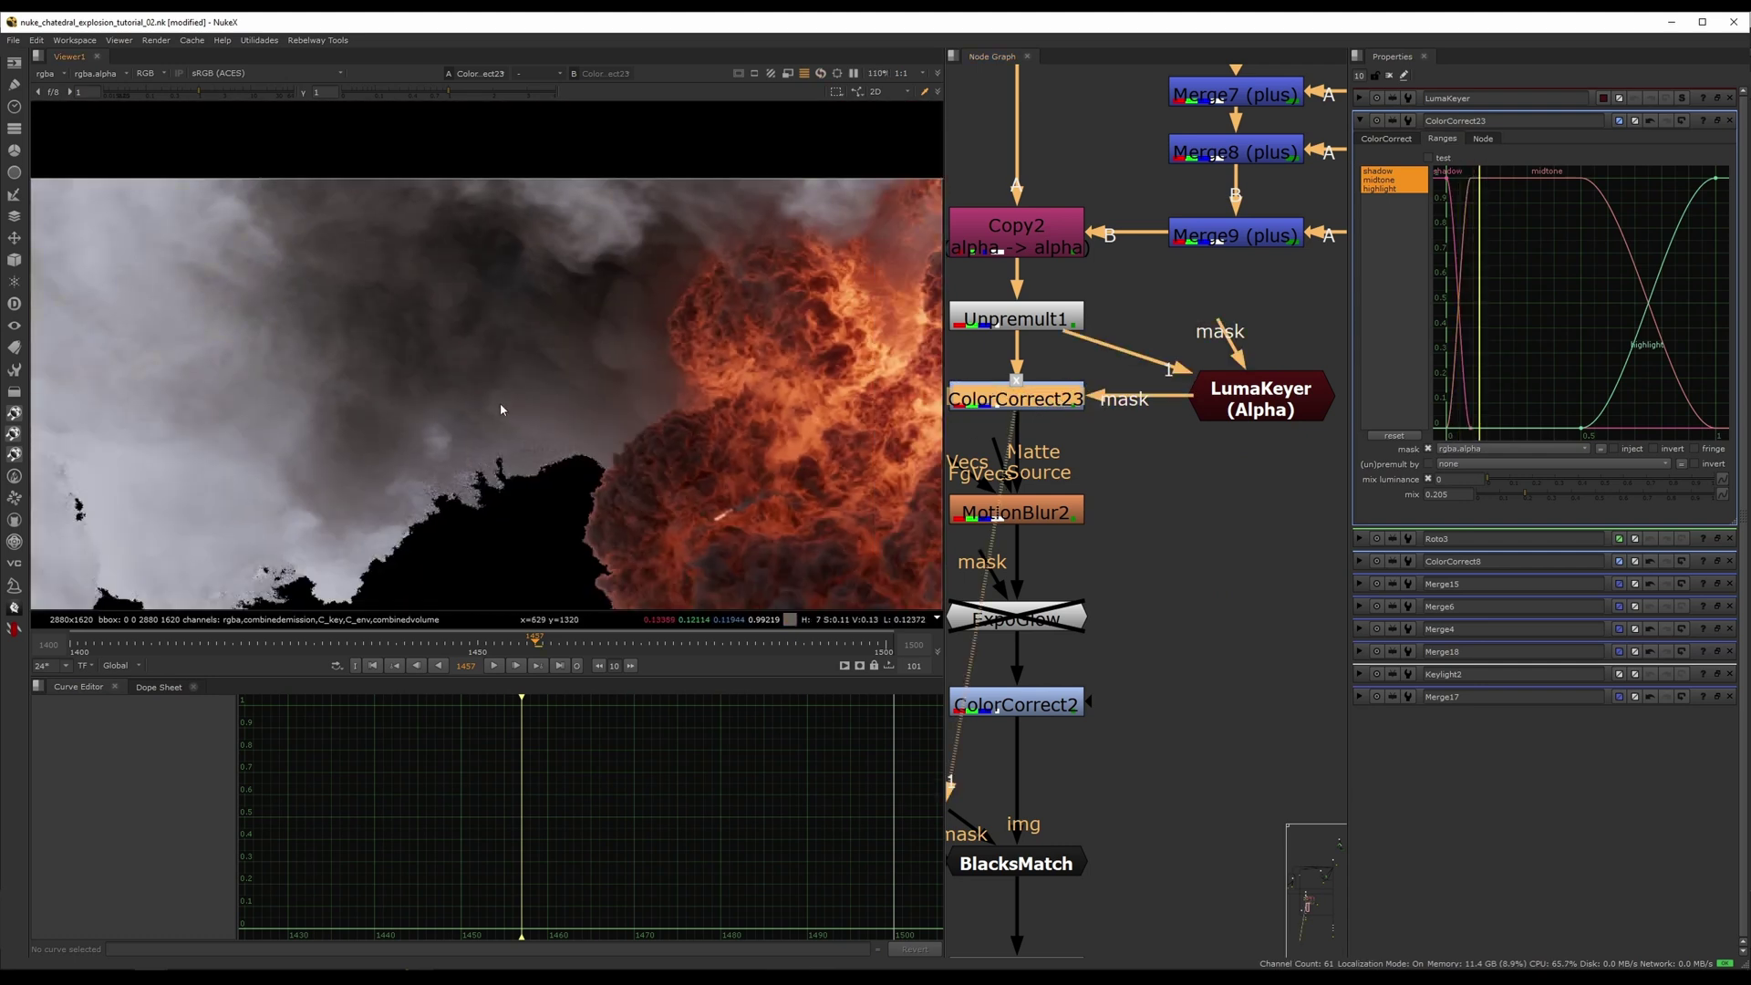
pyautogui.scroll(-4, 499, 401)
# - Display MotionBlur2 and ColorCorrect2 in turn, and open ColorCorrect2's settings to examine its saturation adjustment
pyautogui.moveTo(1140, 500); pyautogui.dragTo(1140, 485, button='middle')
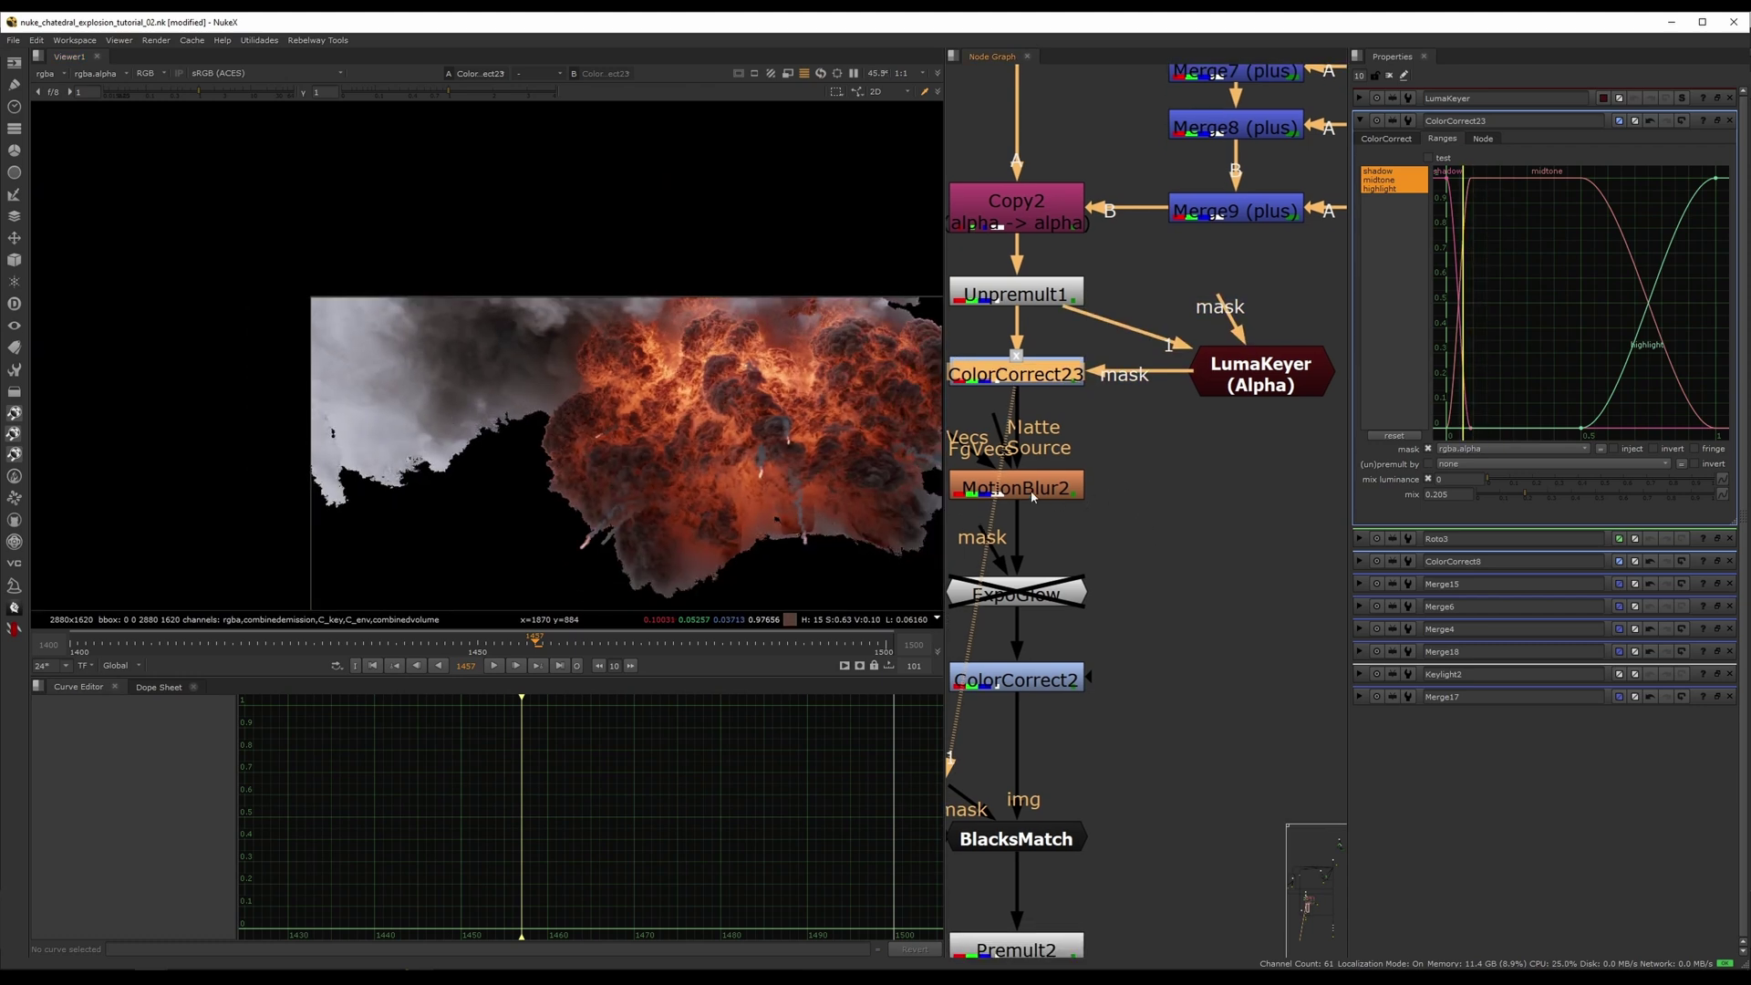
pyautogui.click(1025, 495)
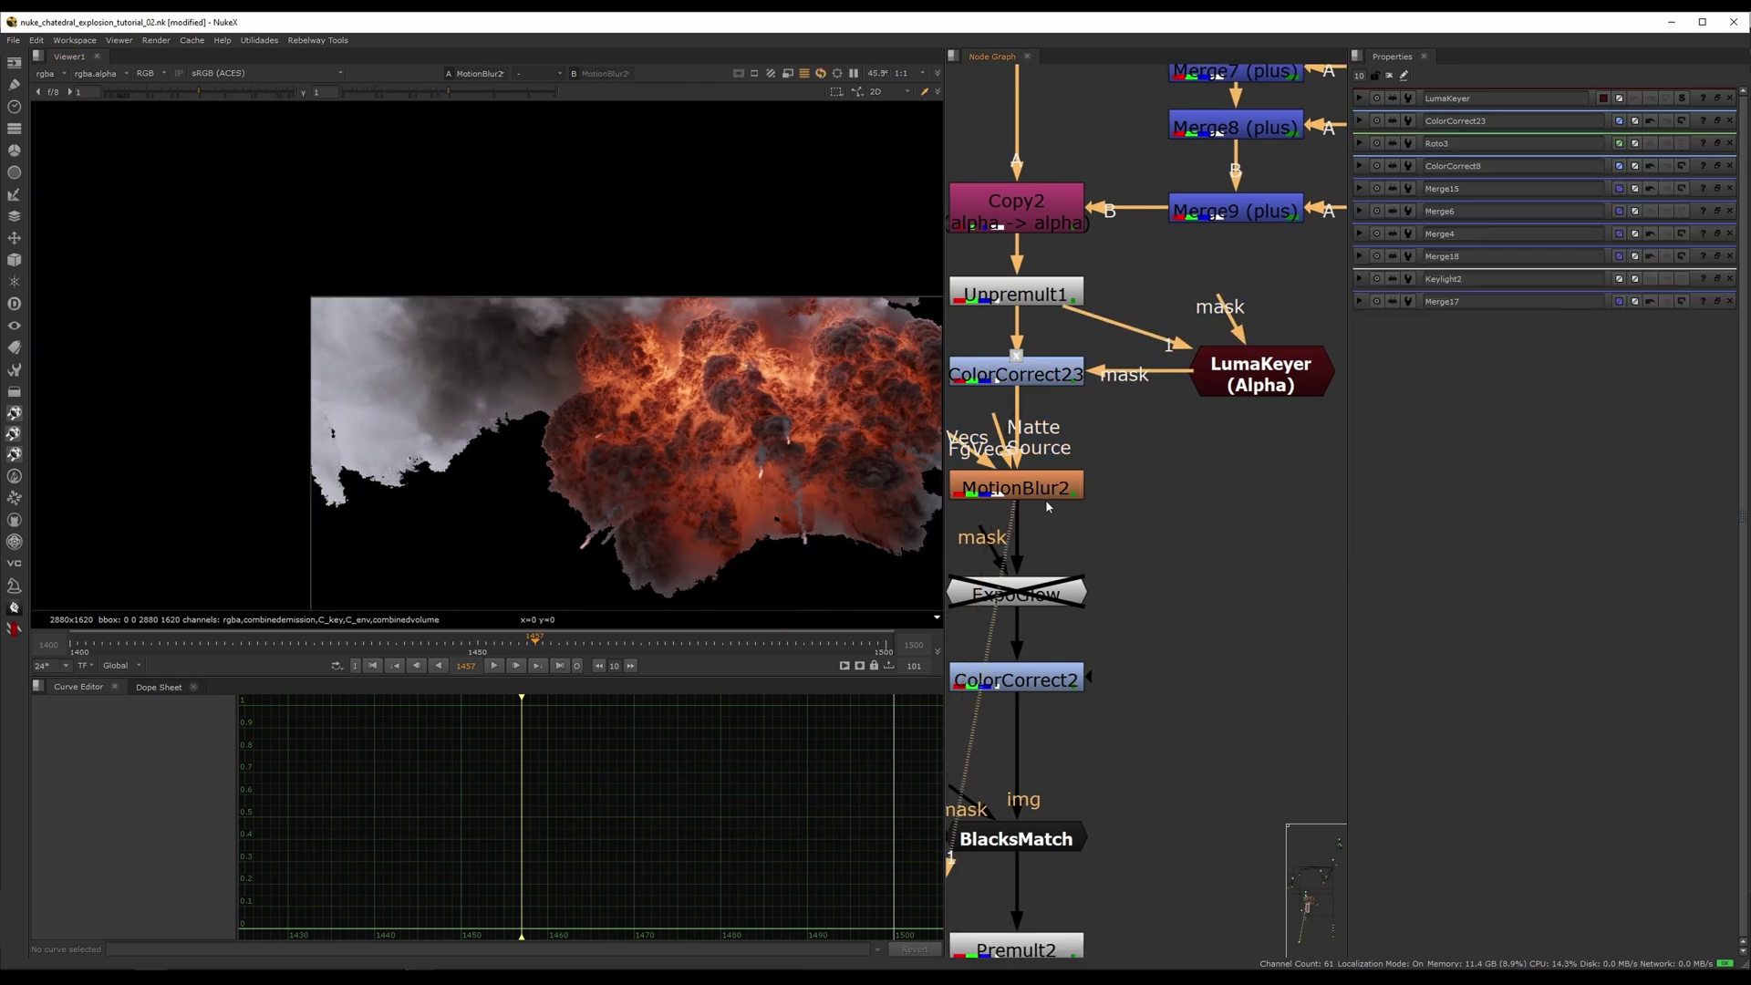
pyautogui.press('1')
pyautogui.click(1037, 686)
pyautogui.press('1')
pyautogui.click(1082, 760)
pyautogui.moveTo(1081, 762); pyautogui.dragTo(1140, 511, button='middle')
pyautogui.doubleClick(1089, 431)
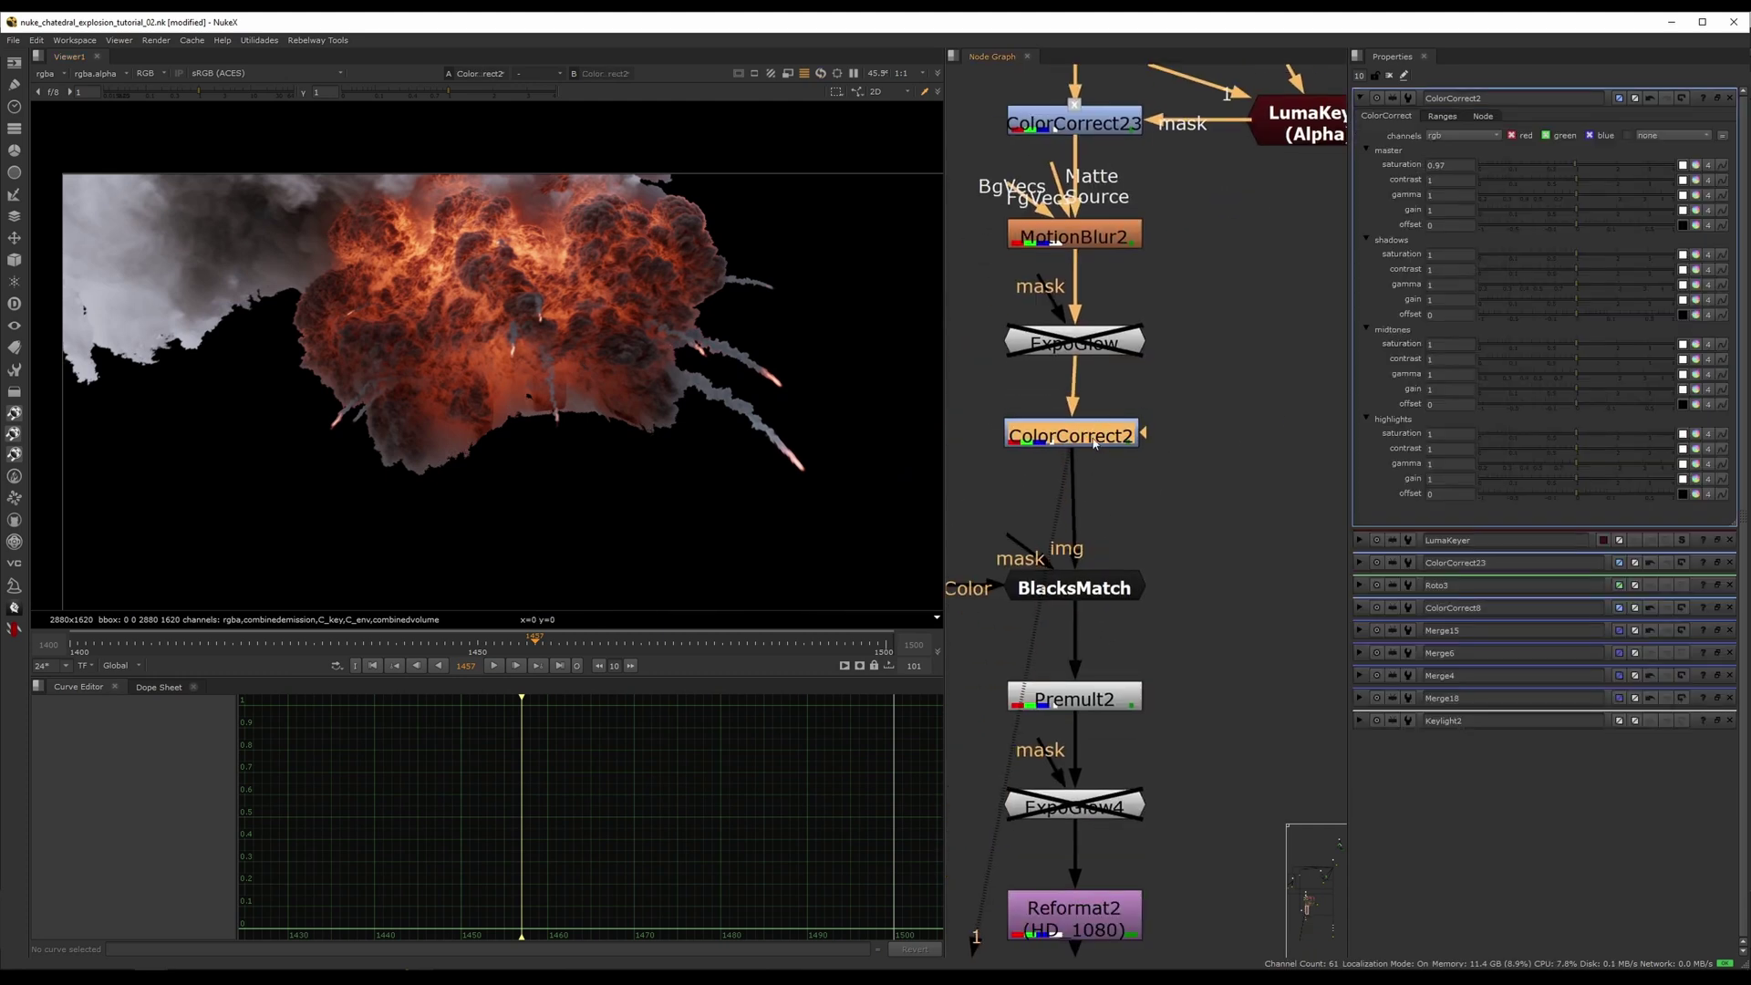
# - Toggle ColorCorrect2, moving to frame 1443, to compare its effect on the fireball
pyautogui.press('d')
pyautogui.scroll(2, 510, 278)
pyautogui.click(422, 645)
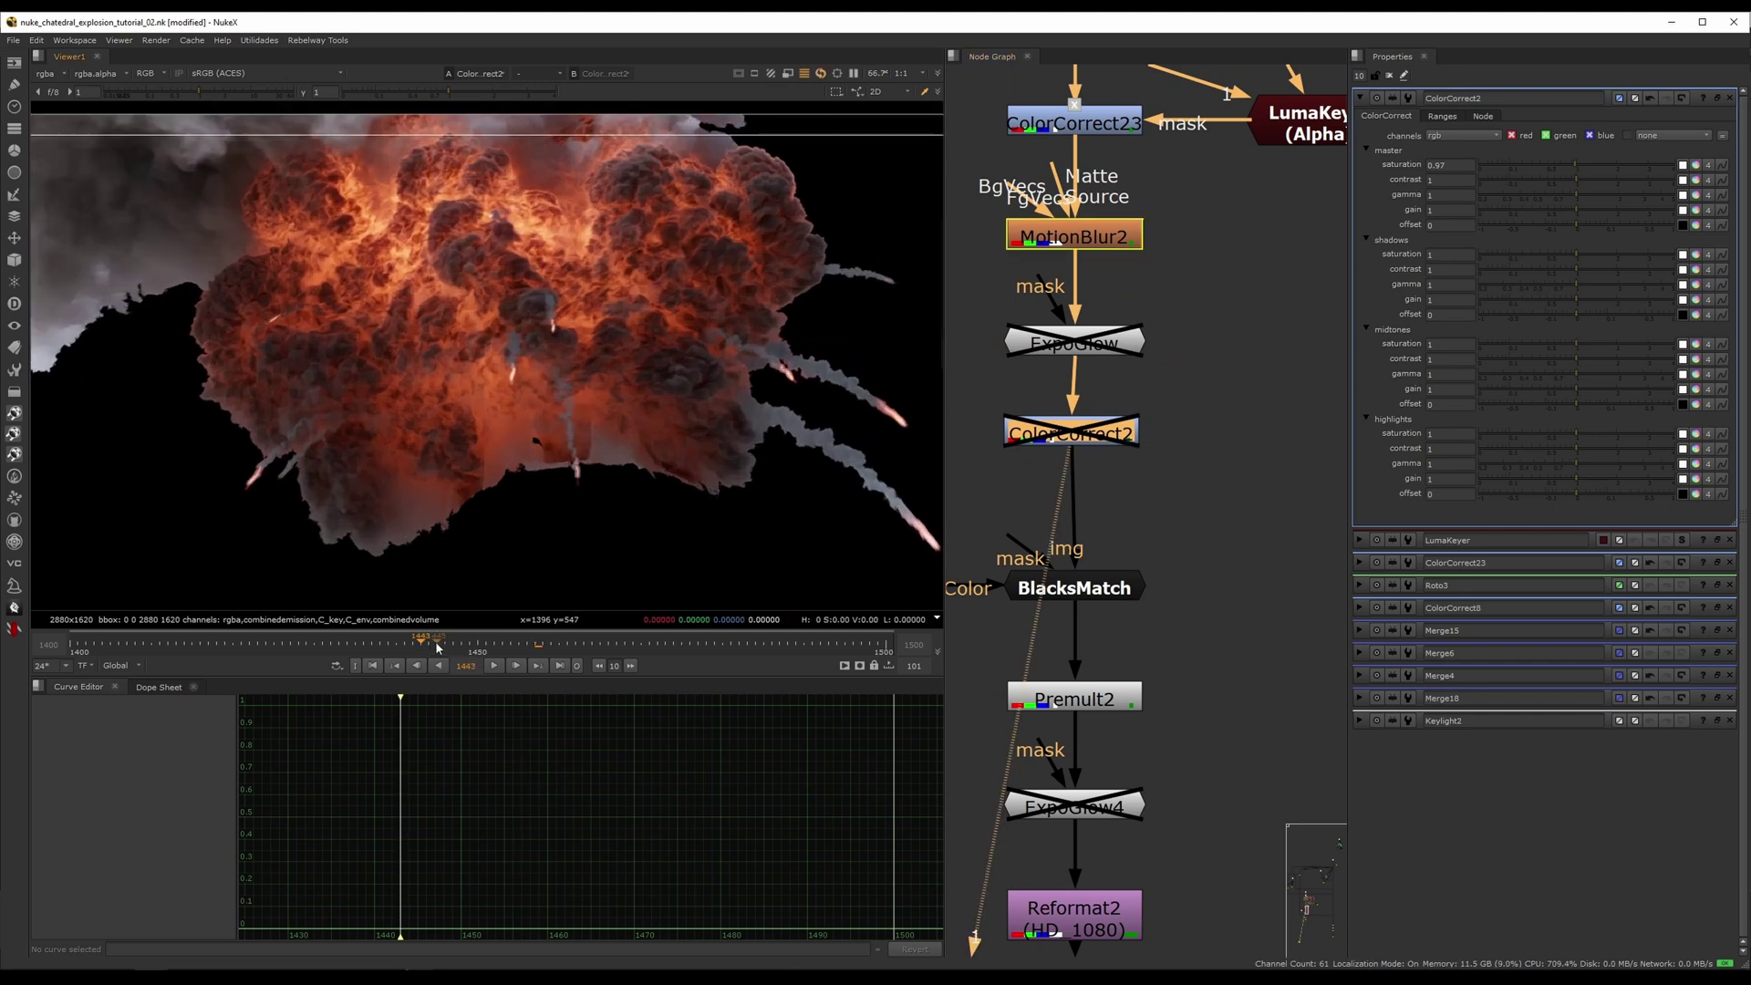
pyautogui.scroll(3, 483, 364)
pyautogui.click(1060, 436)
pyautogui.press('d')
pyautogui.press('d')
pyautogui.scroll(-5, 867, 496)
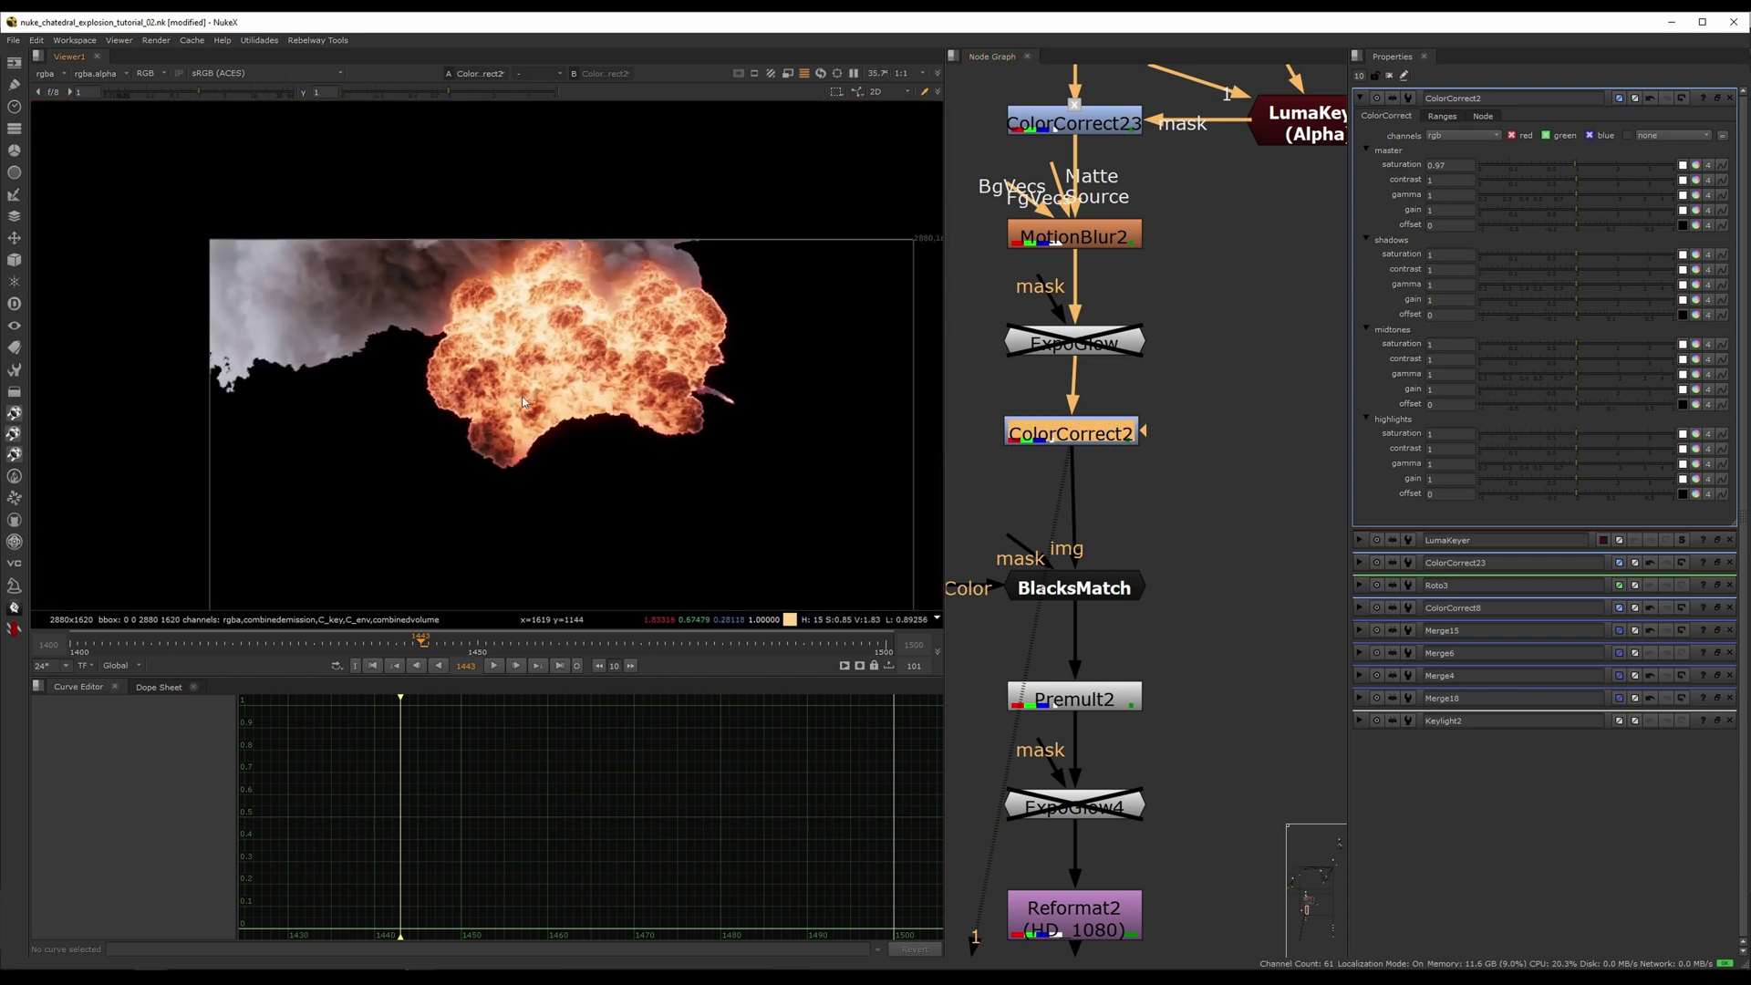
# - Display the BlacksMatch node and examine the explosion's dark areas
pyautogui.click(1100, 588)
pyautogui.press('1')
pyautogui.click(1140, 545)
pyautogui.scroll(-4, 1139, 542)
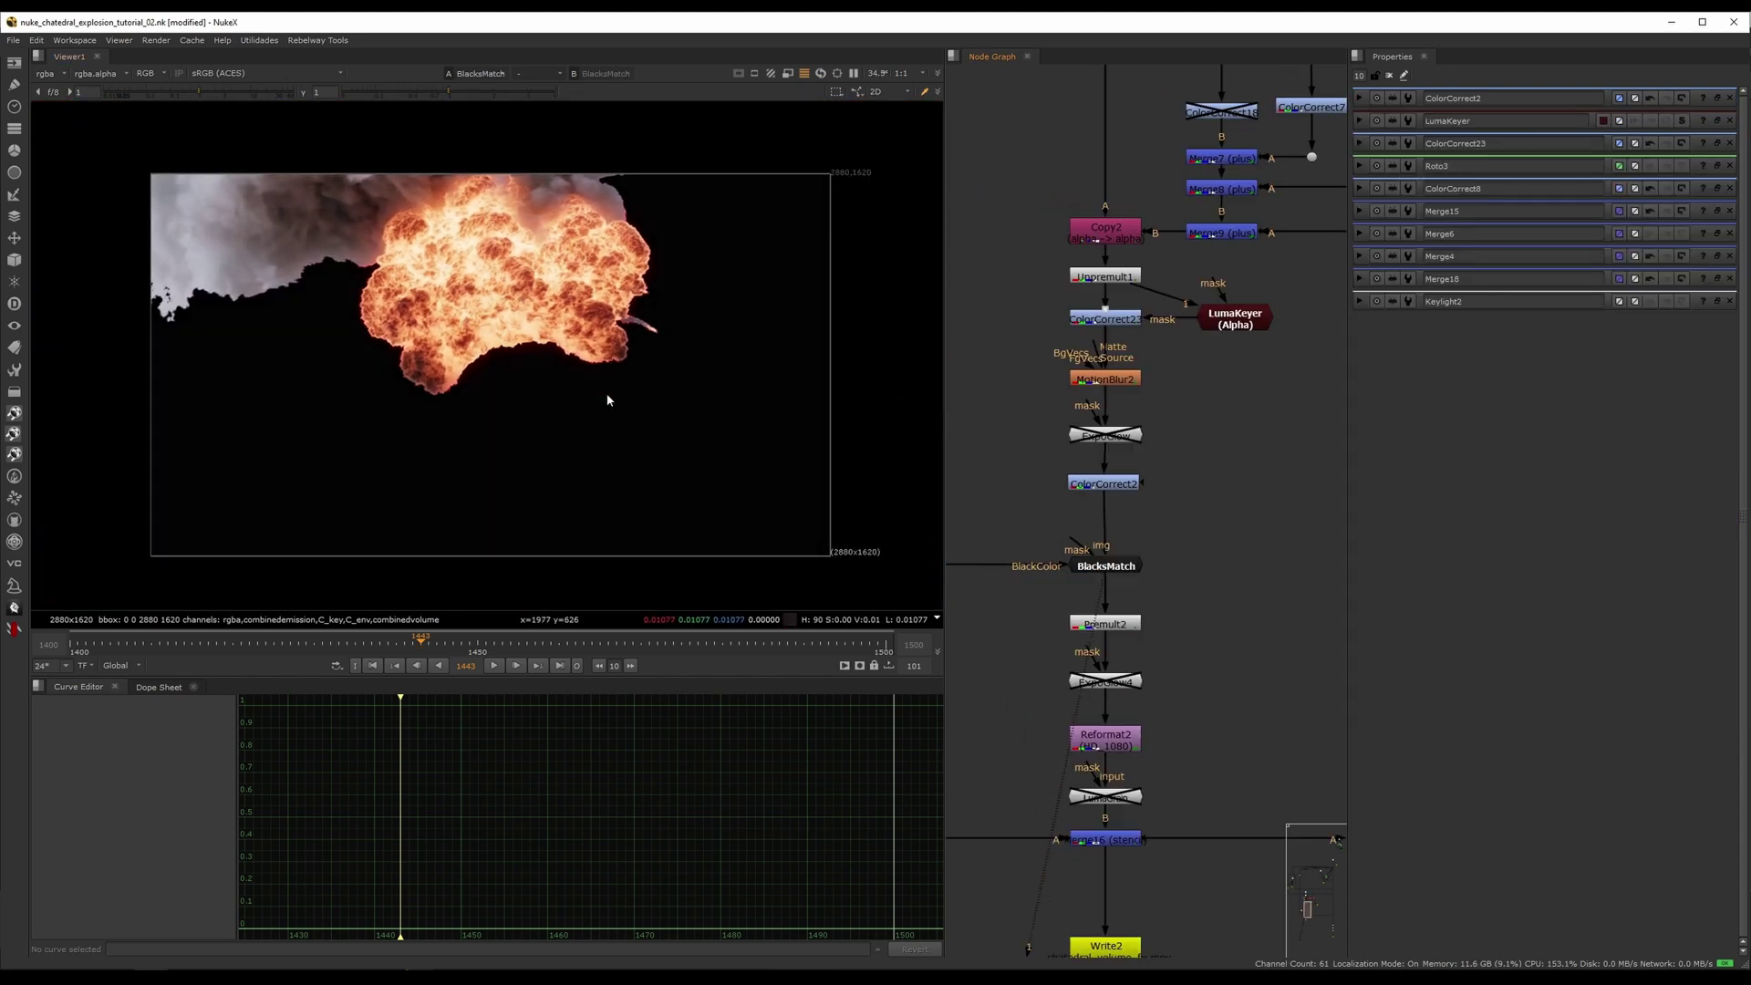
pyautogui.scroll(3, 538, 290)
pyautogui.scroll(3, 1157, 538)
# - Display the Constant1 node feeding BlacksMatch's BlackColor input, and toggle the selected node to check the black level
pyautogui.click(1100, 581)
pyautogui.moveTo(1026, 547); pyautogui.dragTo(1289, 528, button='middle')
pyautogui.click(1007, 558)
pyautogui.press('1')
pyautogui.moveTo(1007, 558); pyautogui.dragTo(1005, 564)
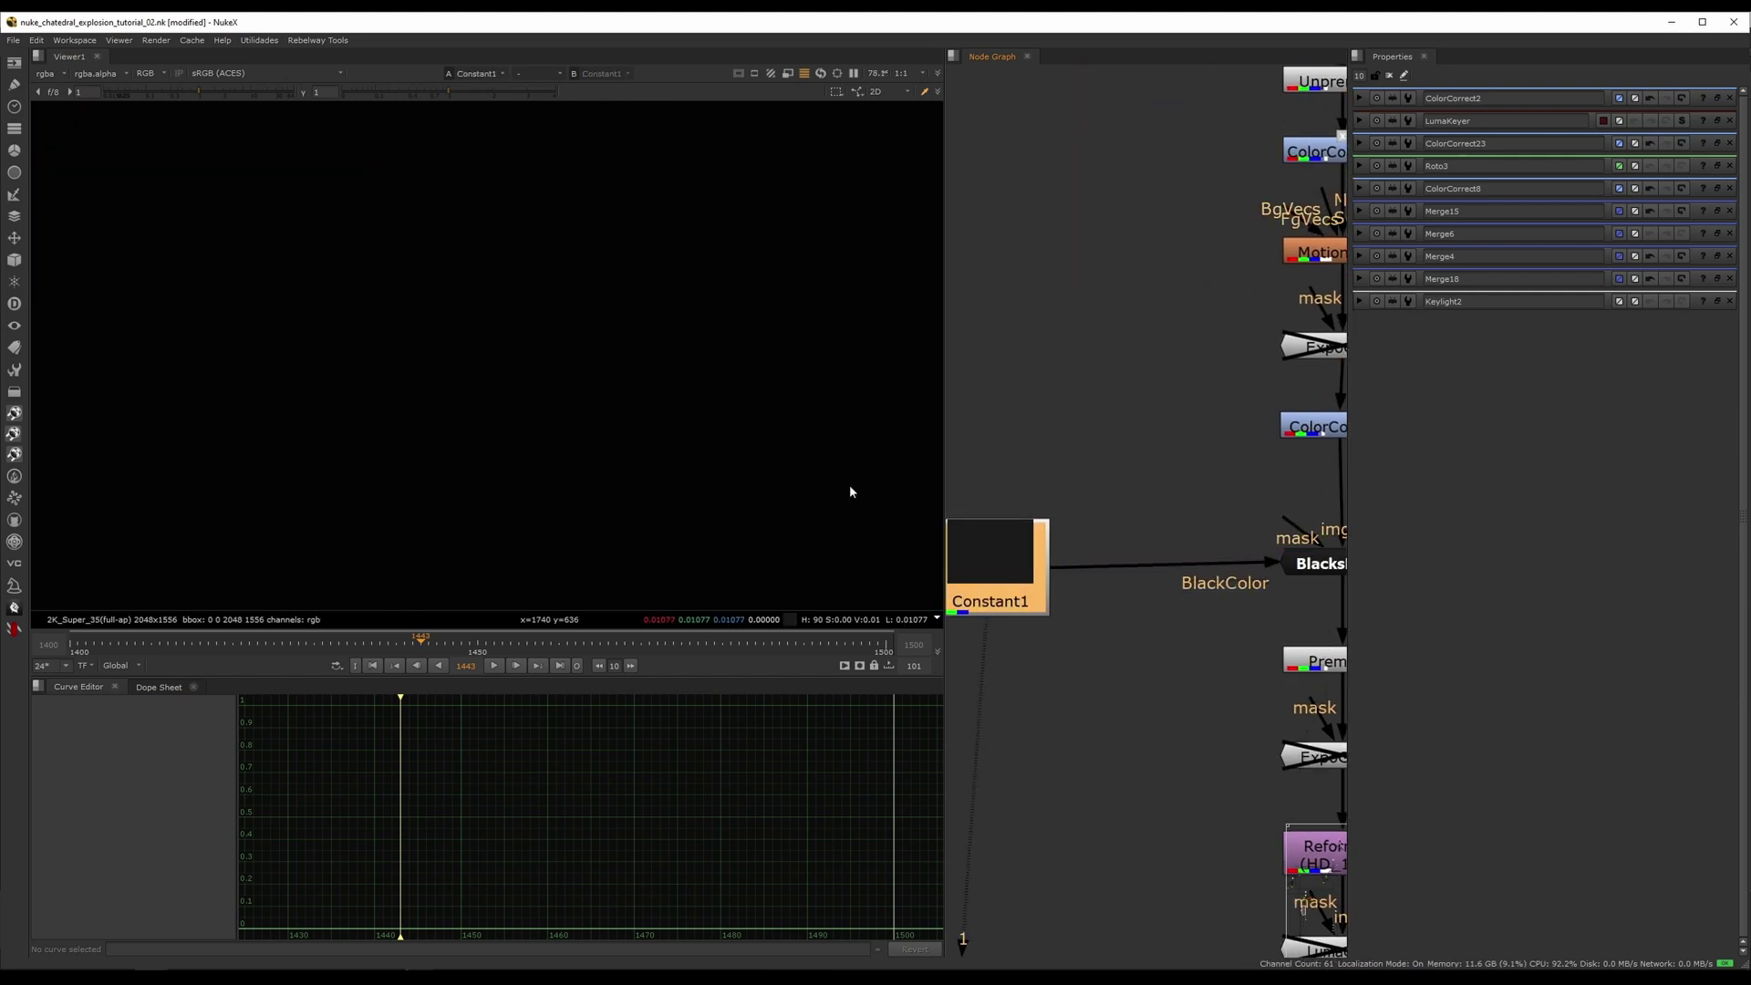
pyautogui.scroll(-3, 629, 421)
pyautogui.scroll(2, 628, 401)
pyautogui.scroll(1, 627, 380)
pyautogui.press('d')
pyautogui.press('d')
pyautogui.press('d')
pyautogui.press('d')
pyautogui.click(1100, 474)
# - Display the ColorCorrect node in the plate's branch and examine the dark areas of the cathedral tower and walls
pyautogui.scroll(-5, 1098, 473)
pyautogui.moveTo(1277, 401); pyautogui.dragTo(1024, 566, button='middle')
pyautogui.moveTo(1322, 329); pyautogui.dragTo(1059, 544, button='middle')
pyautogui.moveTo(1294, 301); pyautogui.dragTo(1054, 482, button='middle')
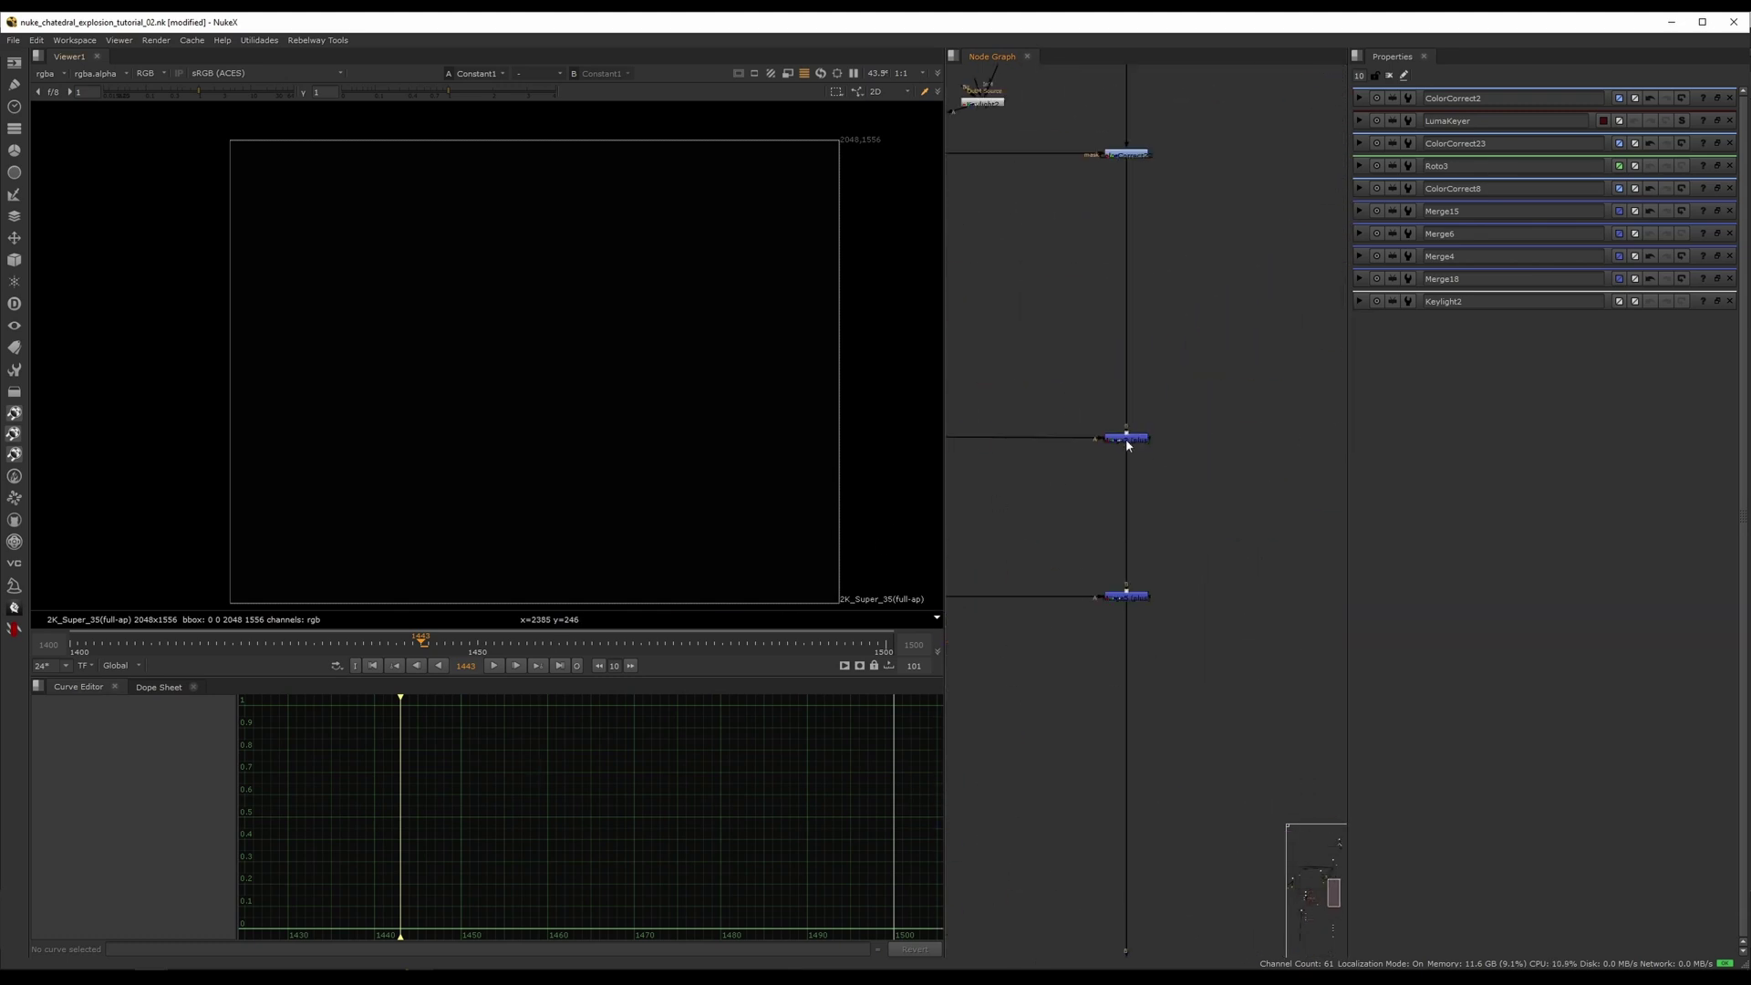
pyautogui.moveTo(1155, 280); pyautogui.dragTo(1136, 560, button='middle')
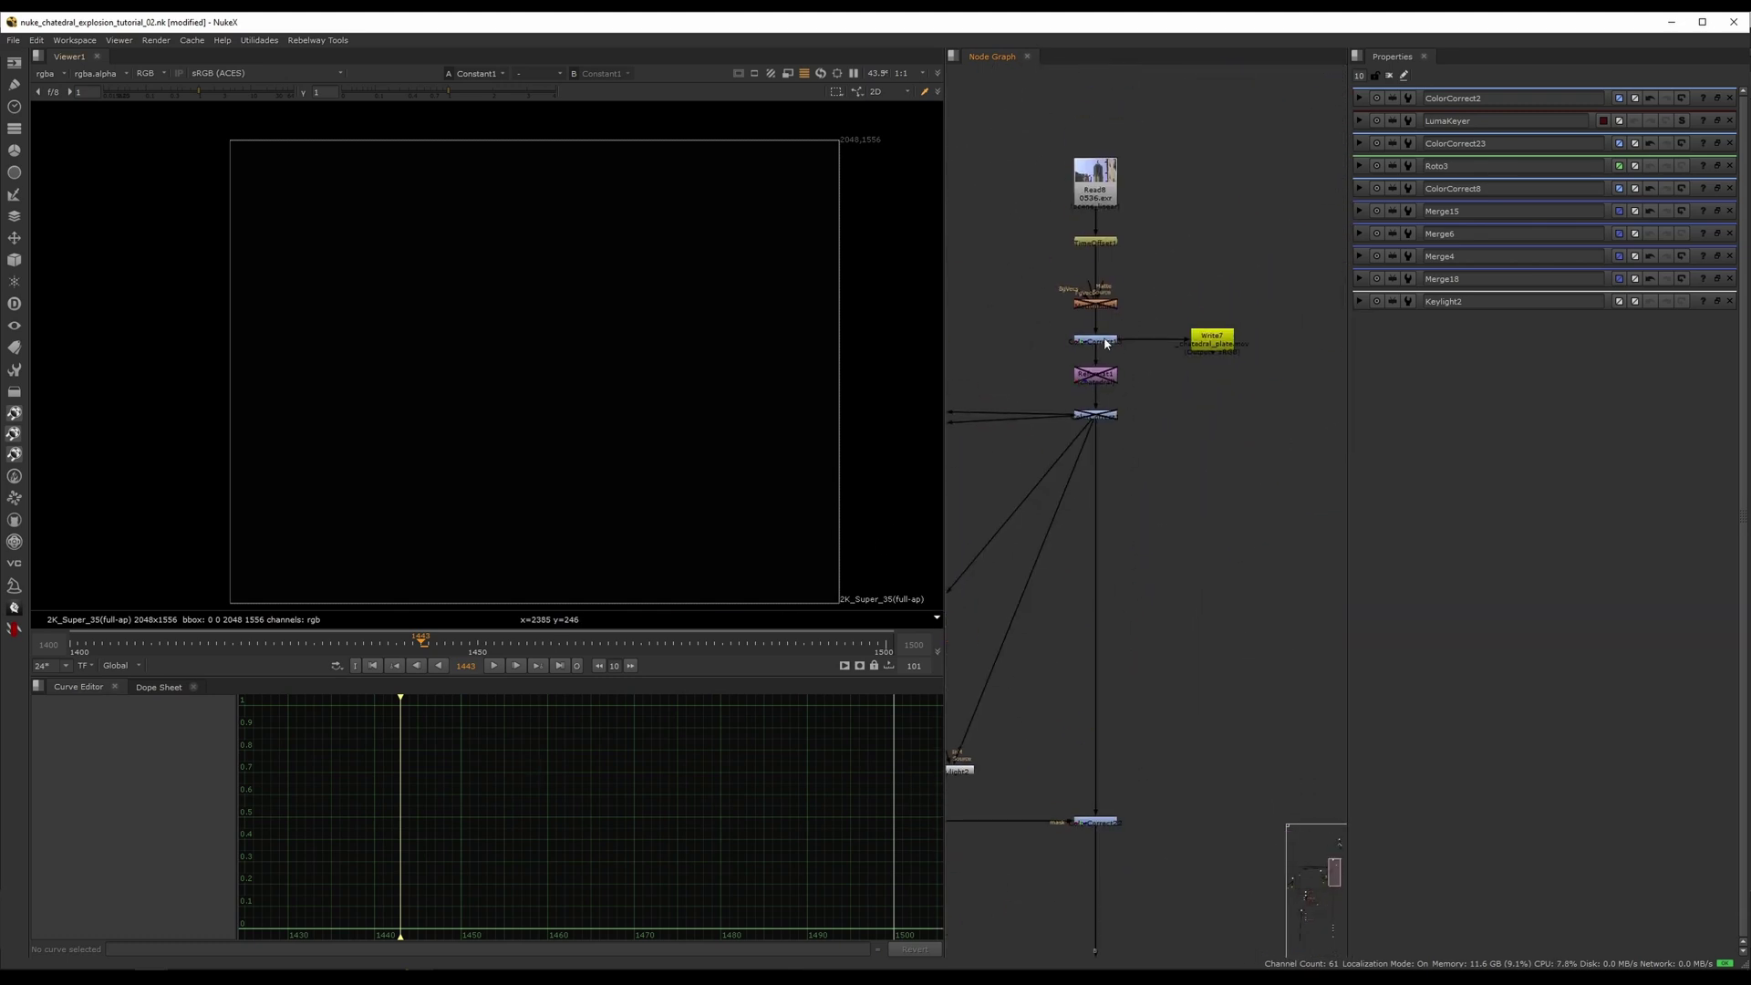
pyautogui.press('1')
pyautogui.scroll(10, 691, 294)
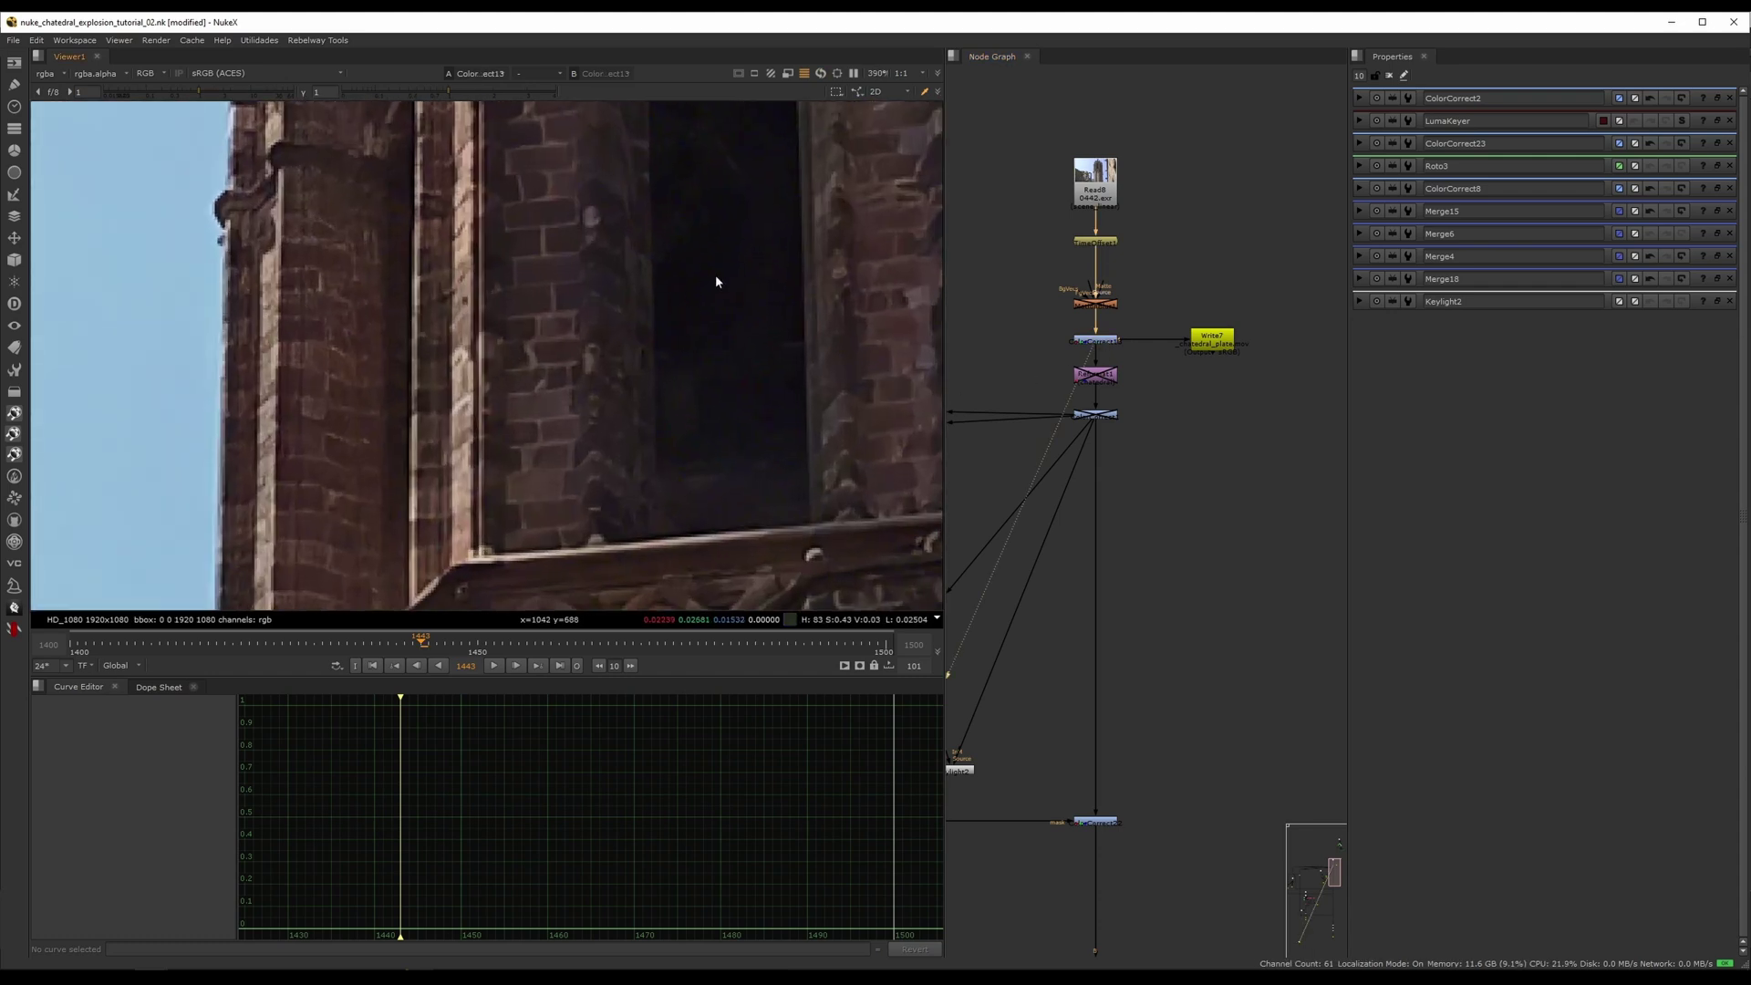
pyautogui.scroll(-8, 714, 287)
pyautogui.scroll(12, 854, 329)
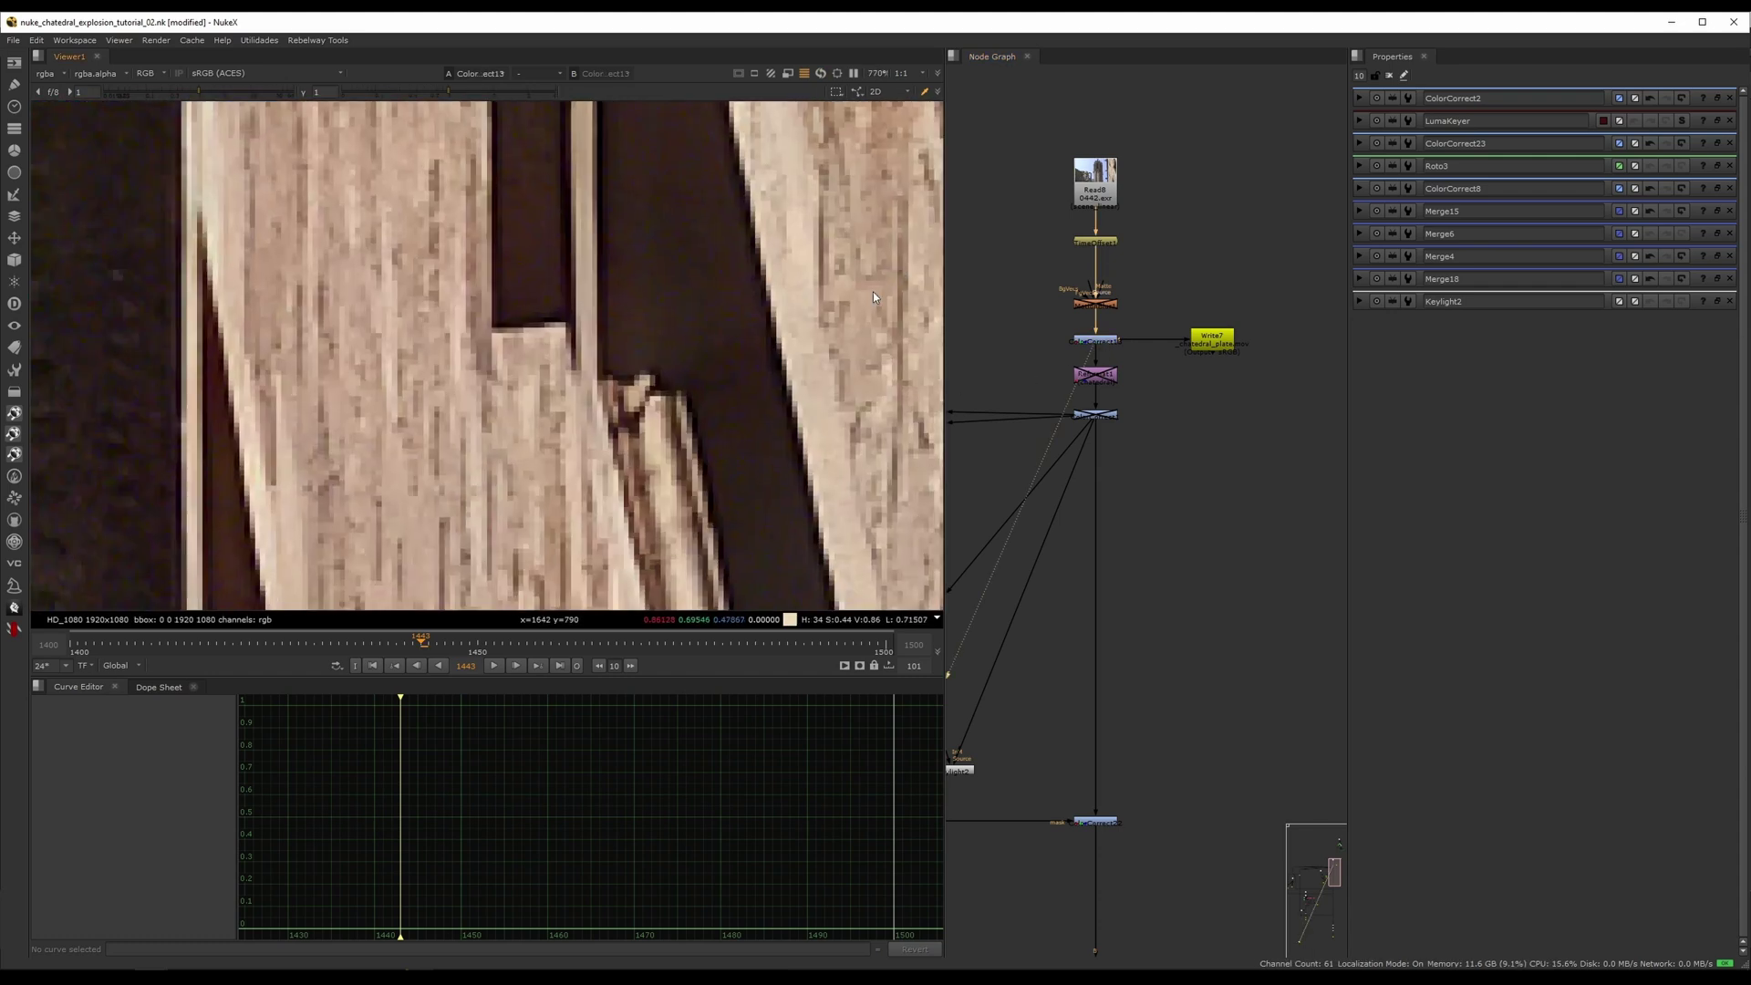
pyautogui.scroll(-8, 691, 452)
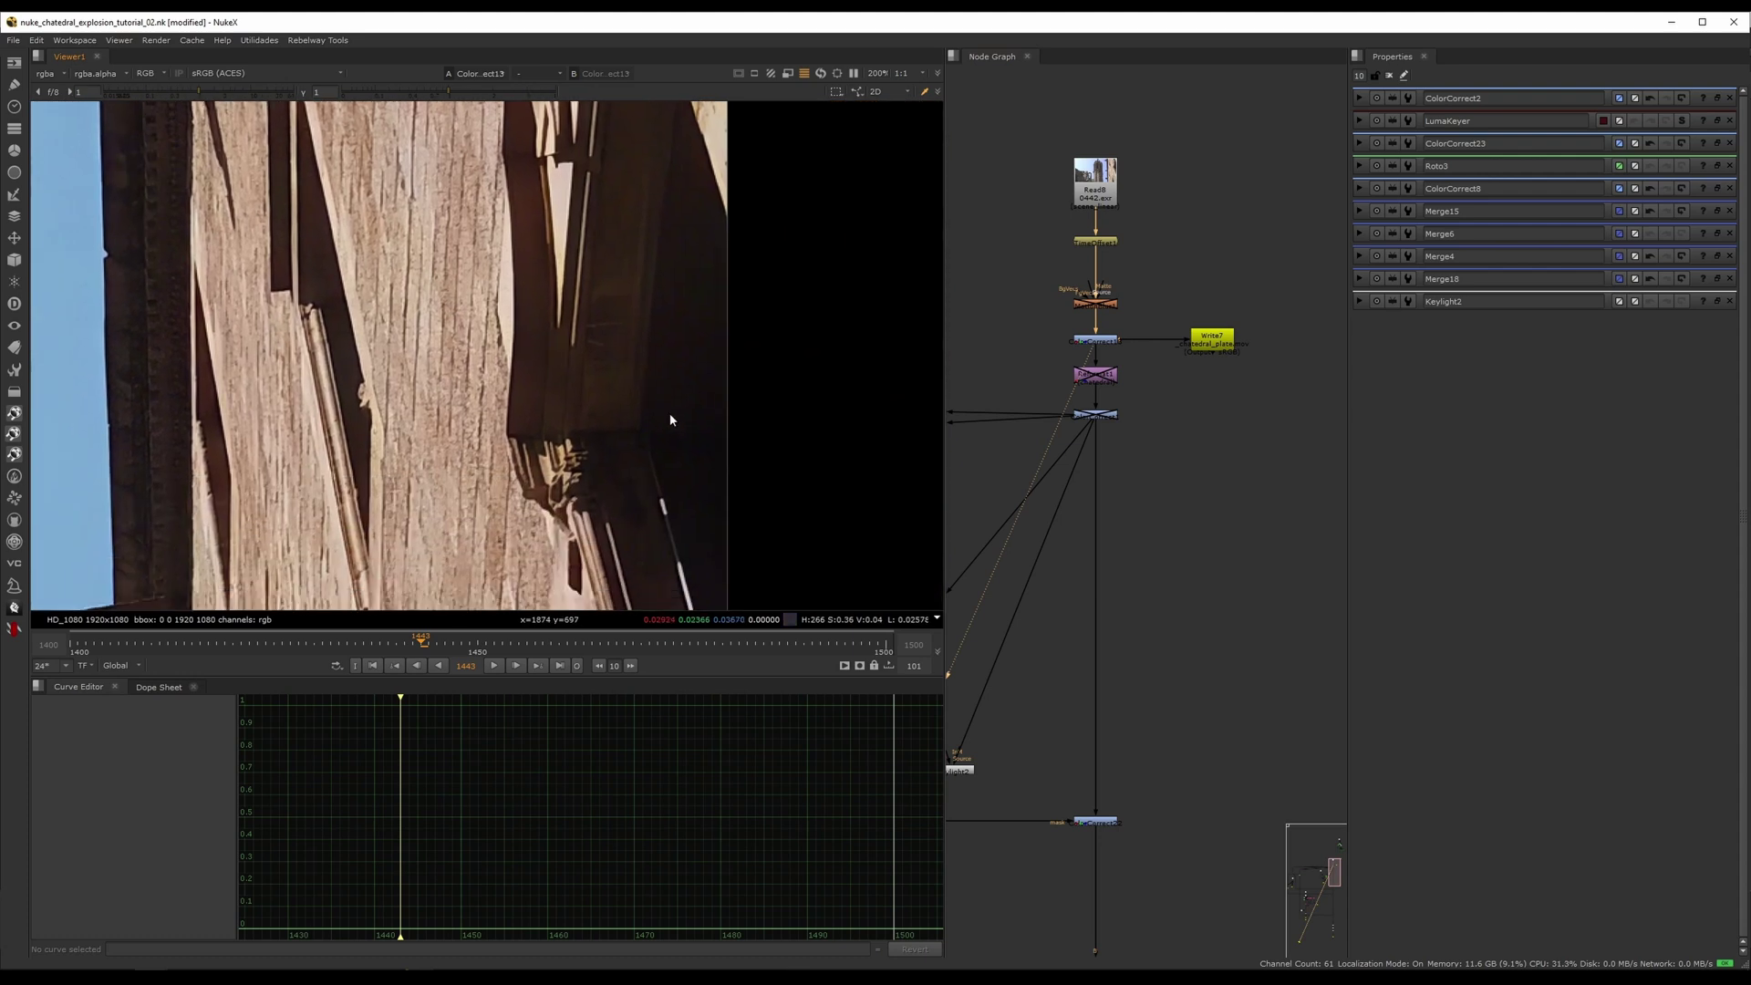
# - Open the settings of Constant1 beside BlacksMatch and sample its color from several dark areas of the plate, ending on the tower's shadowed window
pyautogui.moveTo(1063, 539); pyautogui.dragTo(1255, 472, button='middle')
pyautogui.moveTo(1055, 508); pyautogui.dragTo(1320, 391, button='middle')
pyautogui.scroll(-2, 1096, 525)
pyautogui.moveTo(1080, 602); pyautogui.dragTo(1259, 503, button='middle')
pyautogui.moveTo(1040, 561); pyautogui.dragTo(1217, 388, button='middle')
pyautogui.moveTo(1144, 480); pyautogui.dragTo(1418, 474, button='middle')
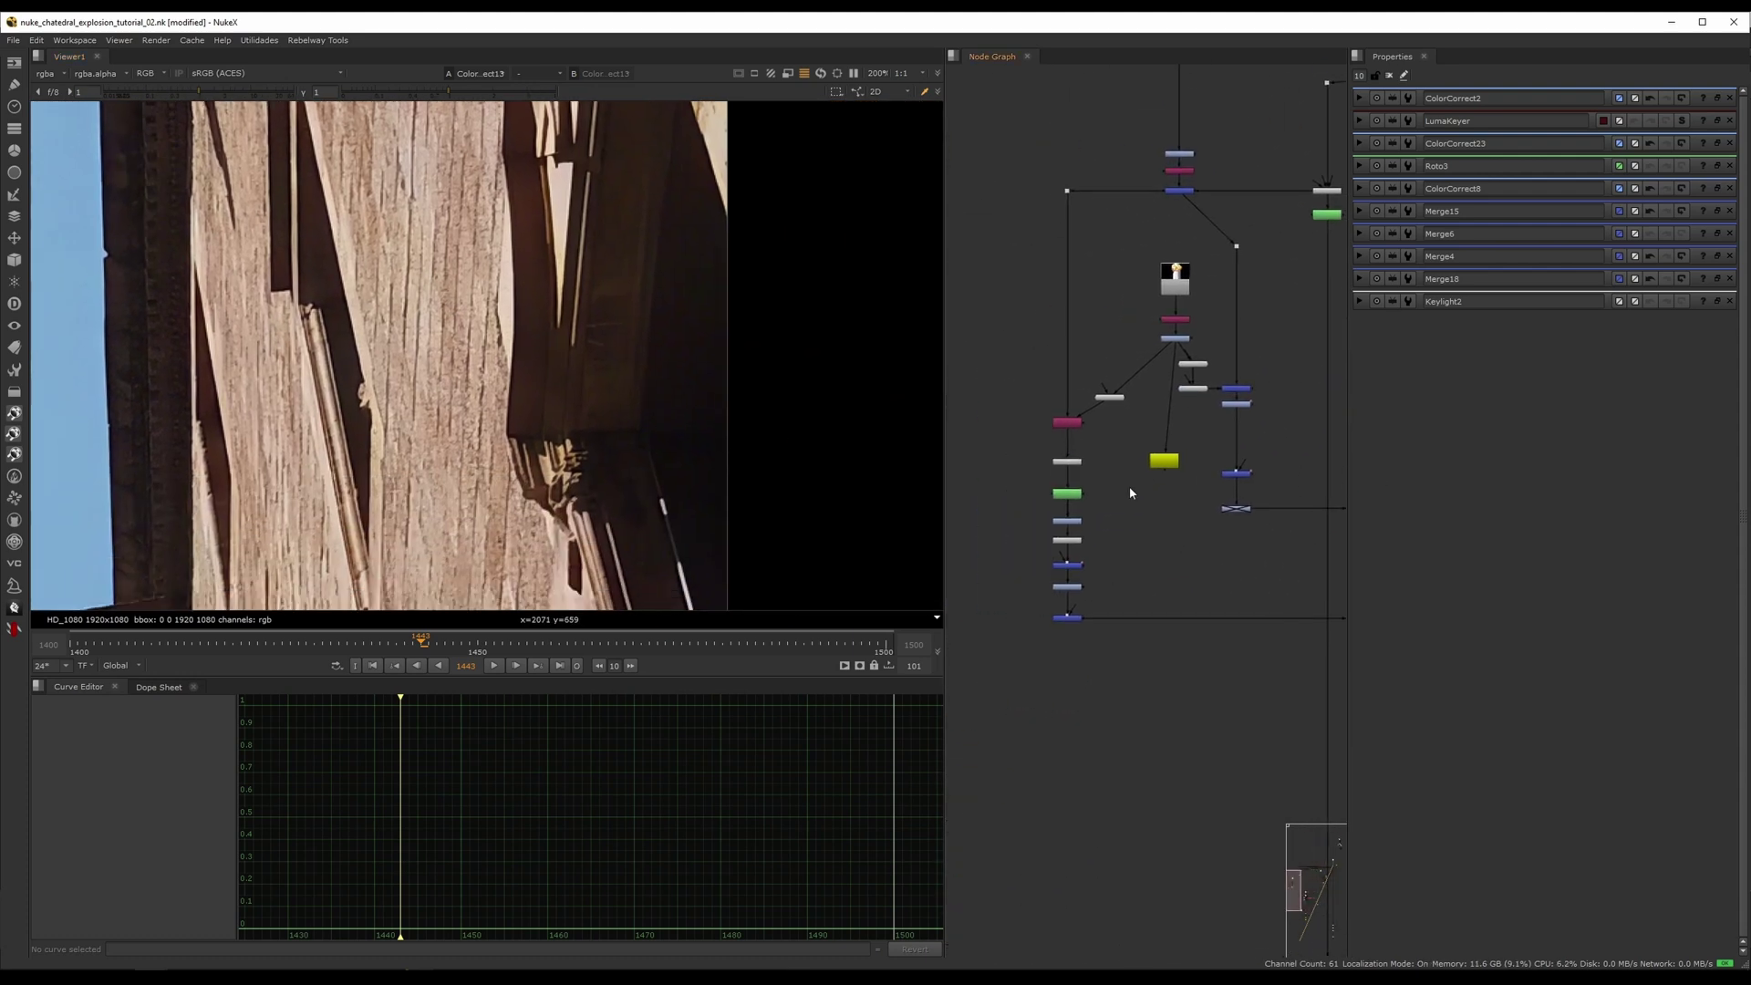
pyautogui.scroll(-4, 1127, 496)
pyautogui.moveTo(1267, 679); pyautogui.dragTo(1102, 628, button='middle')
pyautogui.scroll(8, 1103, 627)
pyautogui.moveTo(1060, 768); pyautogui.dragTo(1049, 599, button='middle')
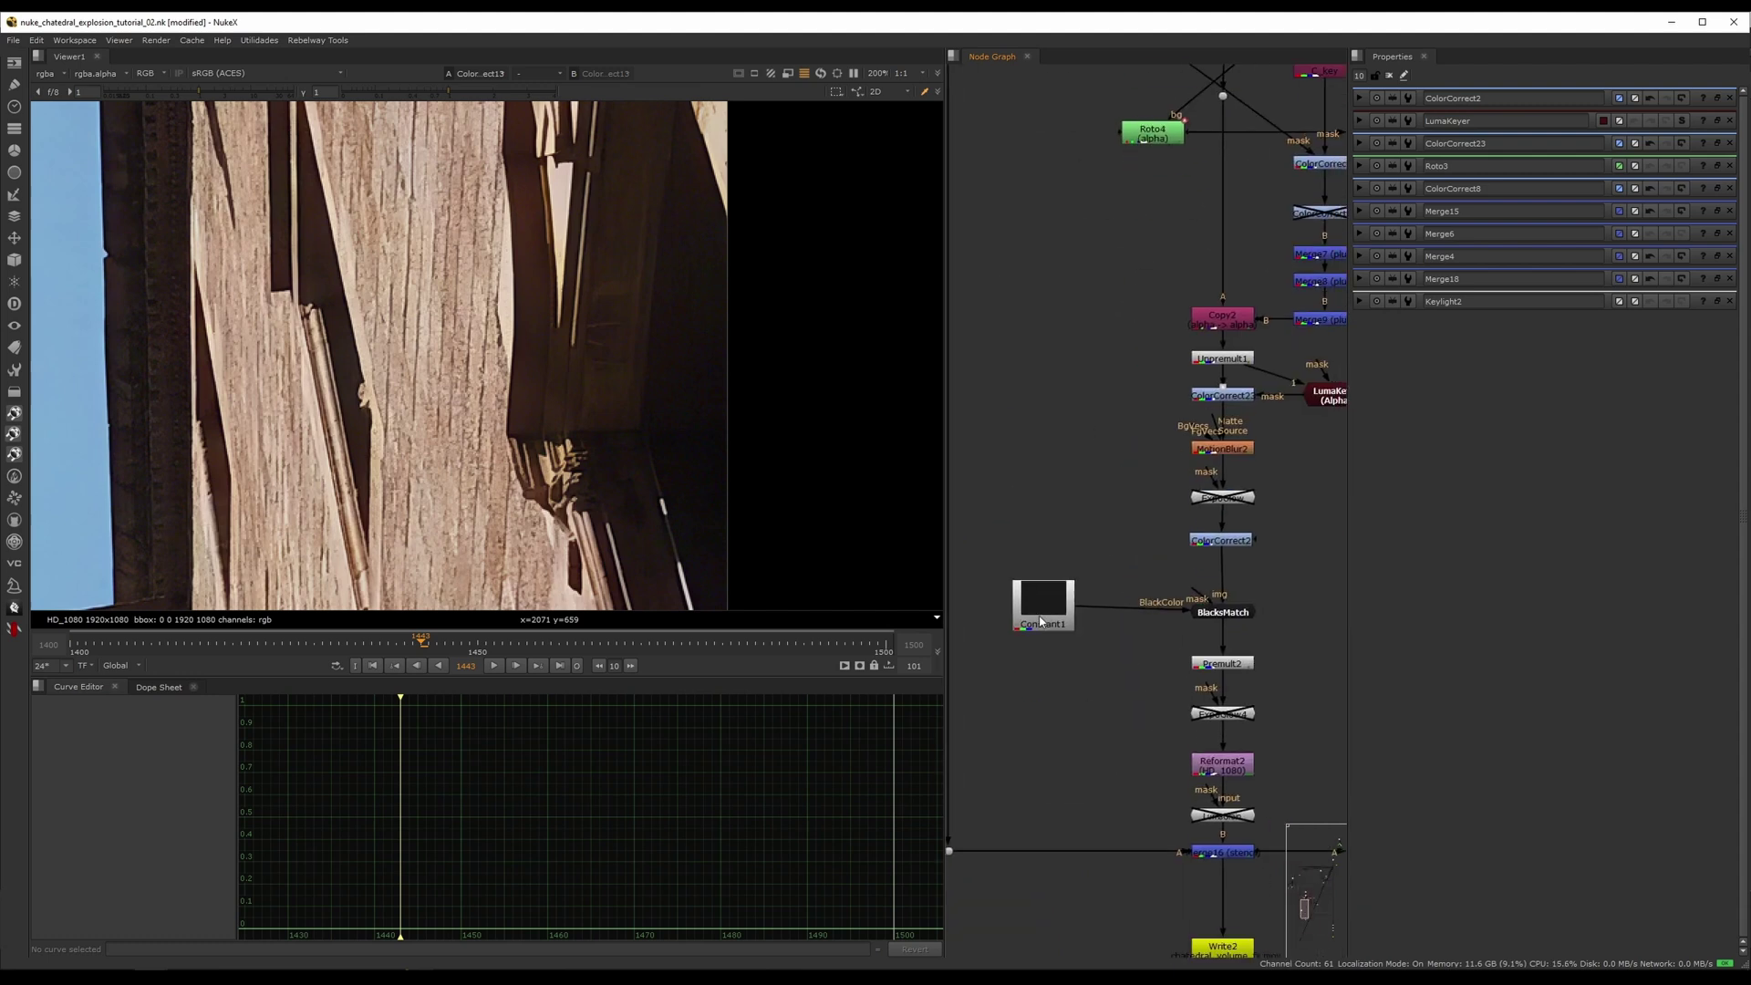
pyautogui.moveTo(1041, 621); pyautogui.dragTo(1044, 628)
pyautogui.doubleClick(1044, 627)
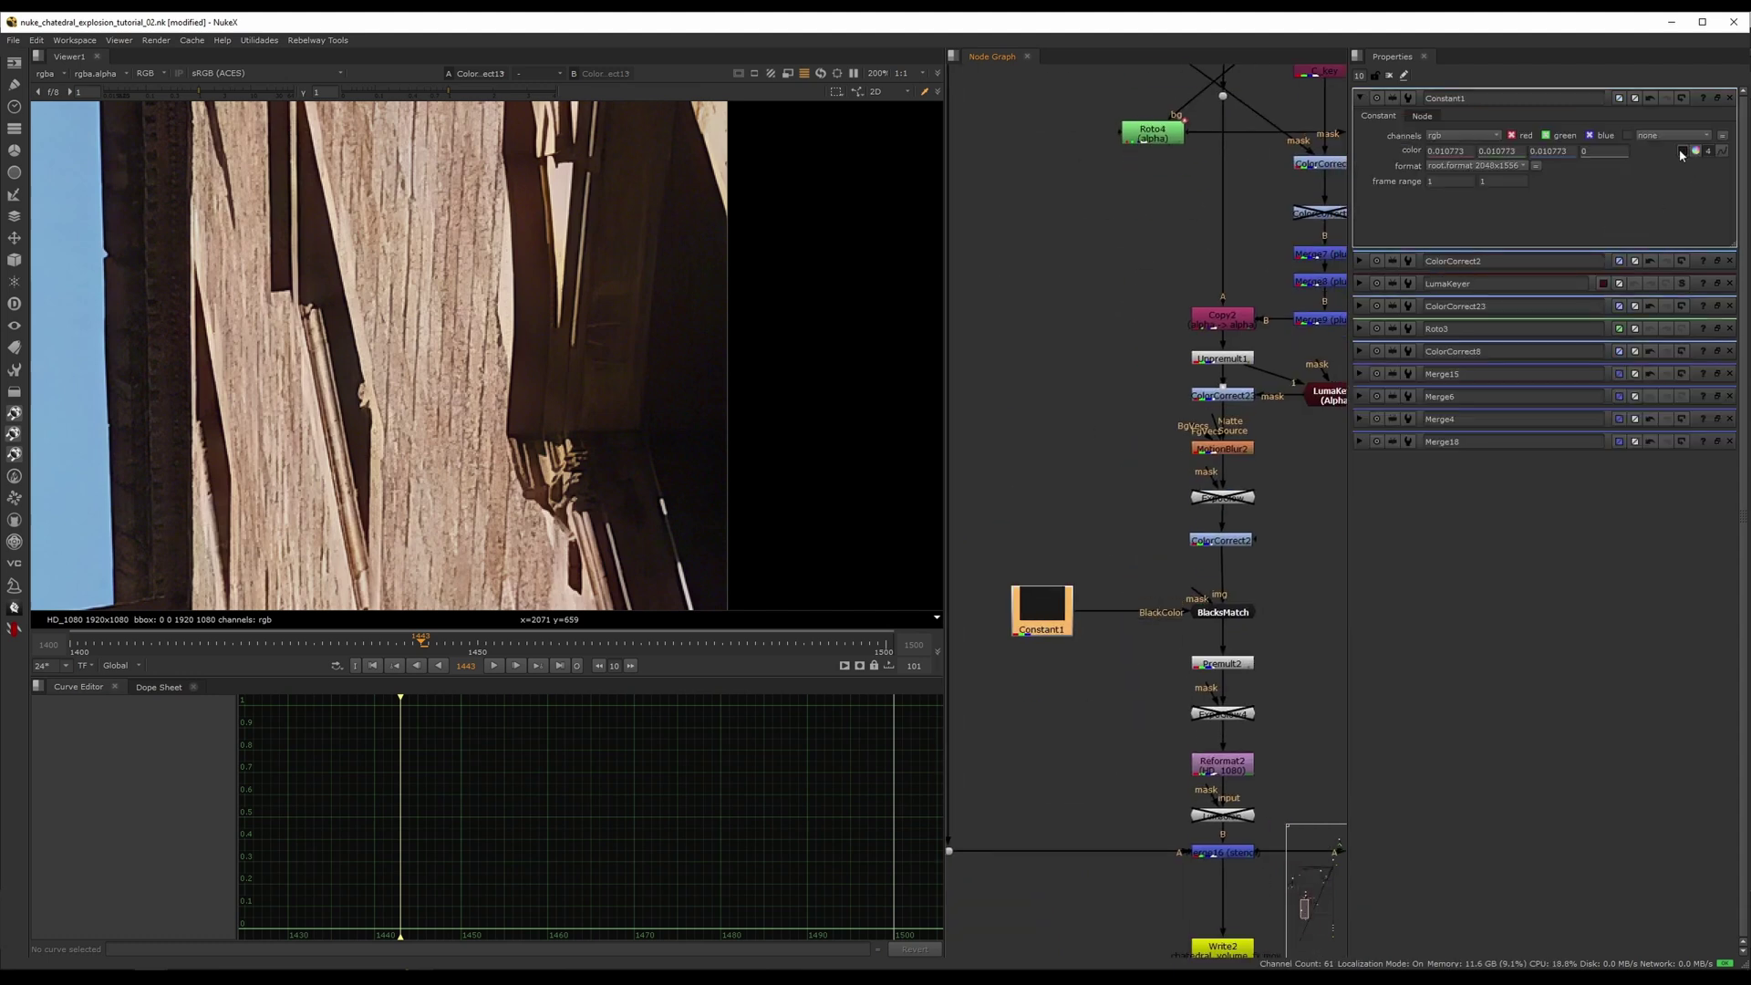
pyautogui.keyDown('ctrl'); pyautogui.click(691, 422); pyautogui.keyUp('ctrl')
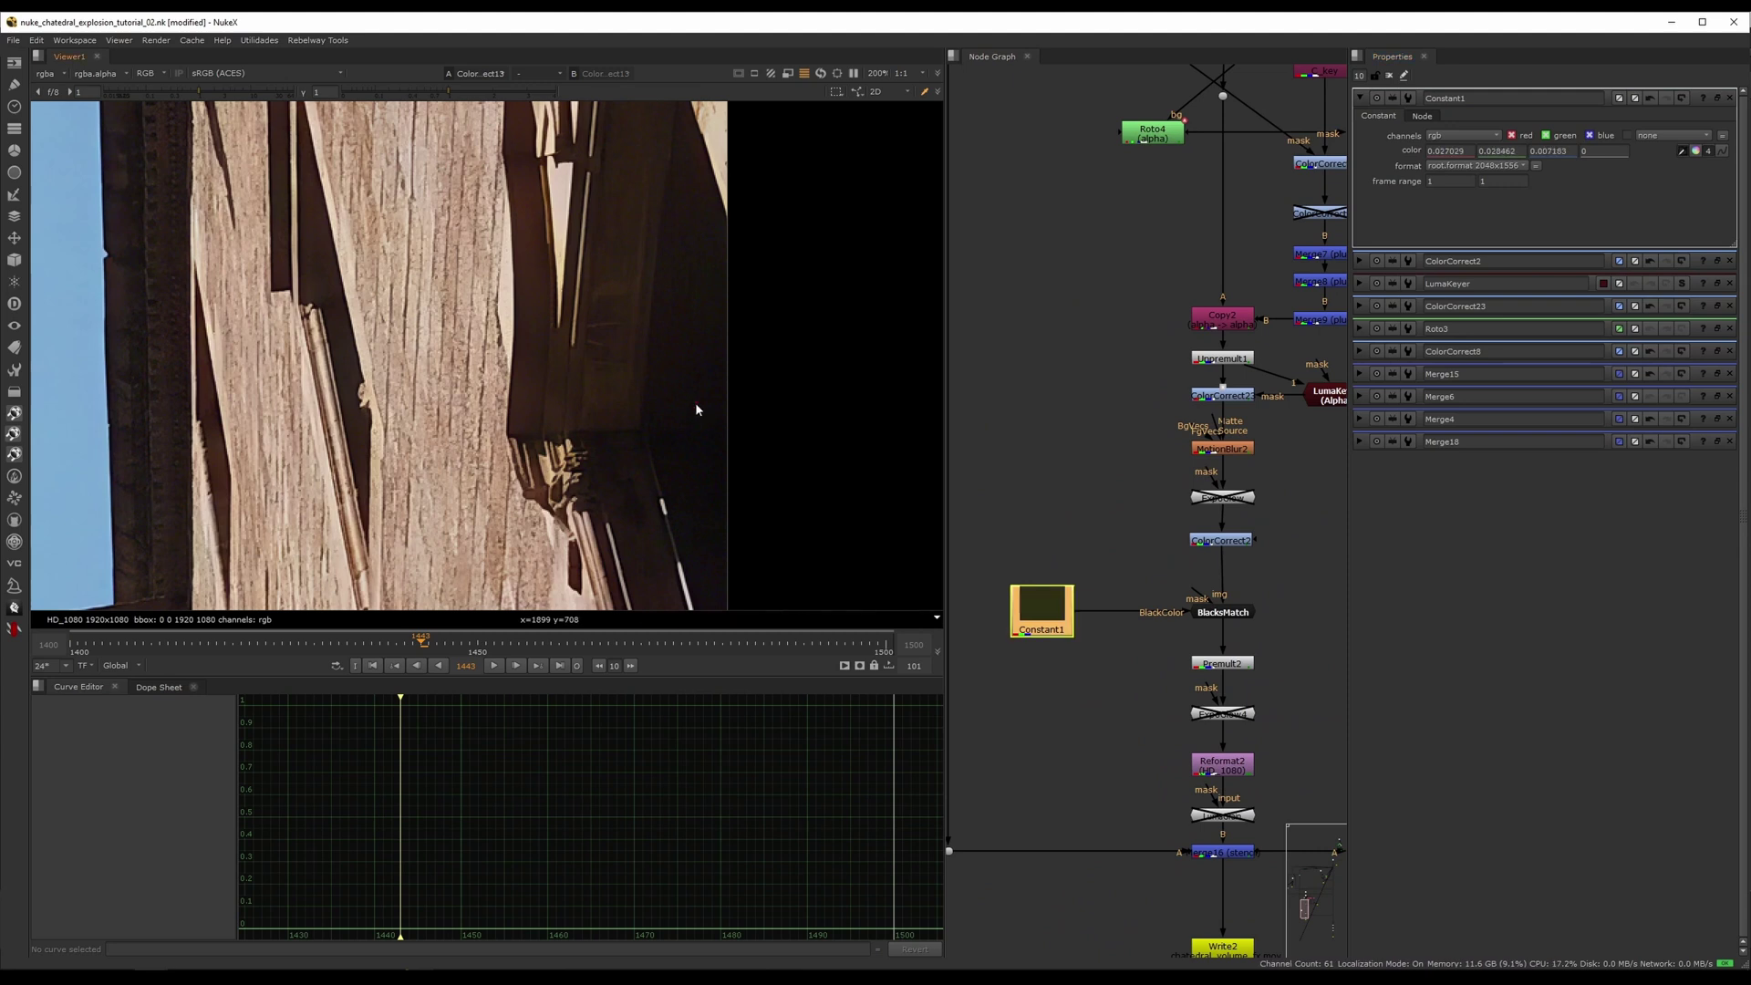
pyautogui.keyDown('ctrl'); pyautogui.click(703, 446); pyautogui.keyUp('ctrl')
pyautogui.moveTo(377, 468); pyautogui.dragTo(827, 309, button='middle')
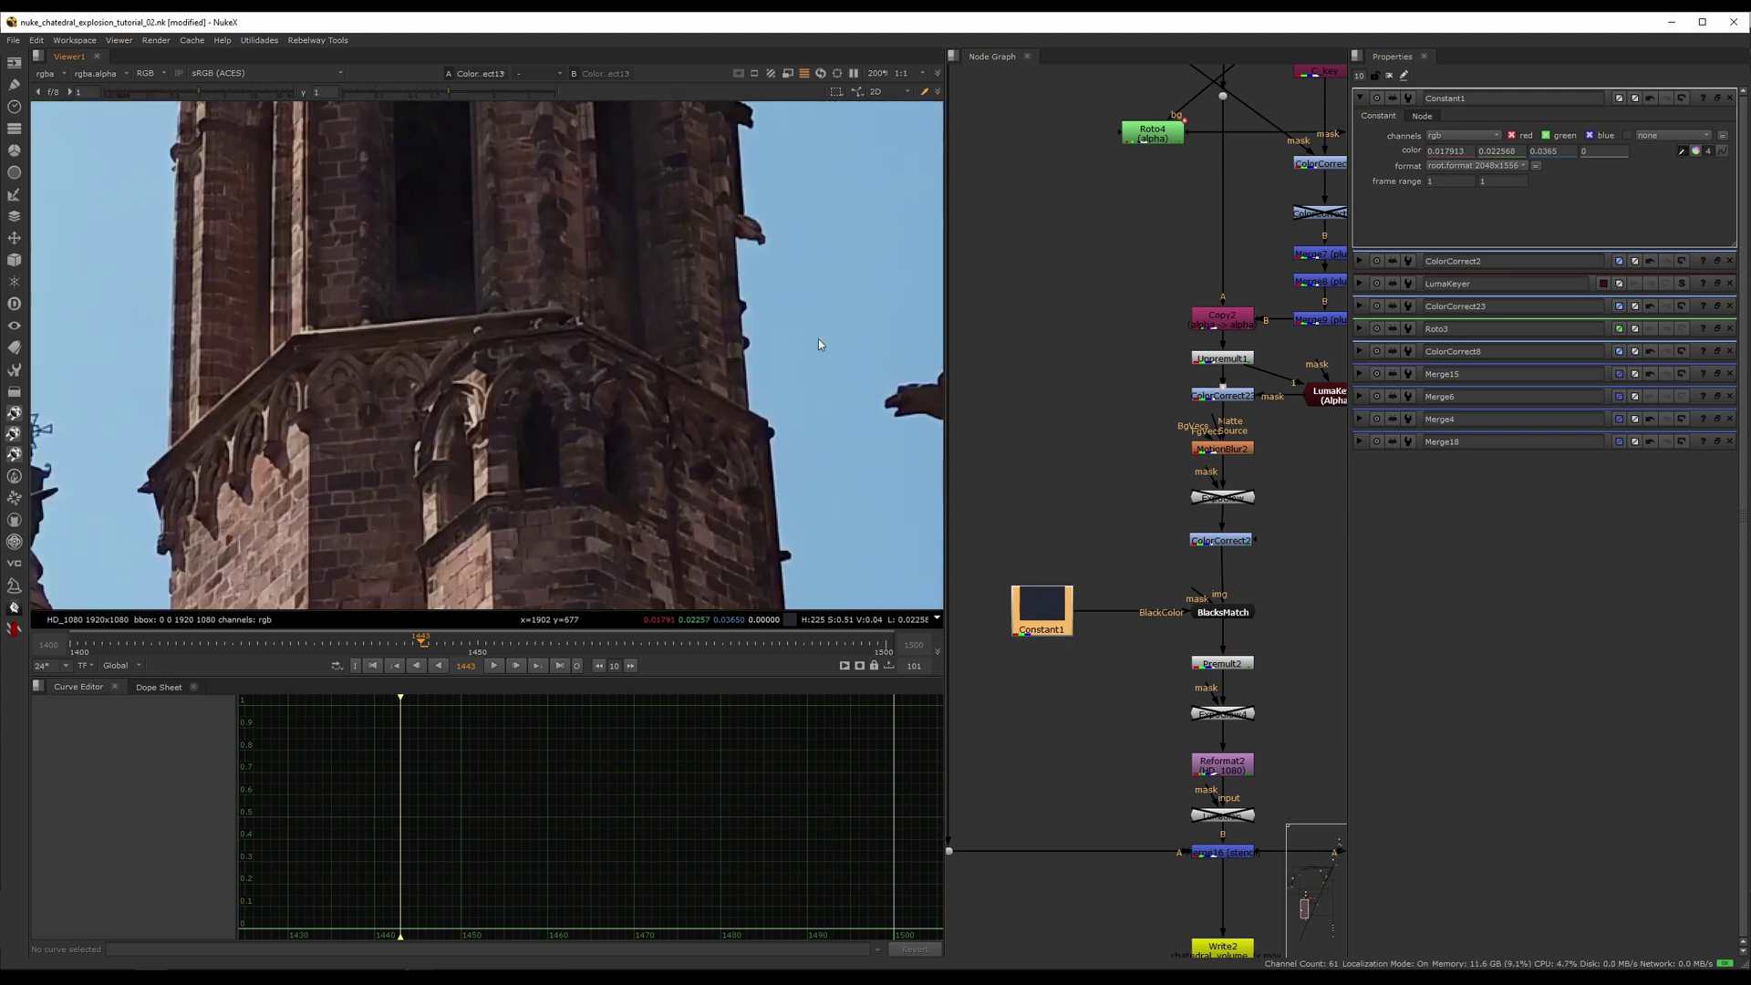
pyautogui.keyDown('ctrl'); pyautogui.click(535, 456); pyautogui.keyUp('ctrl')
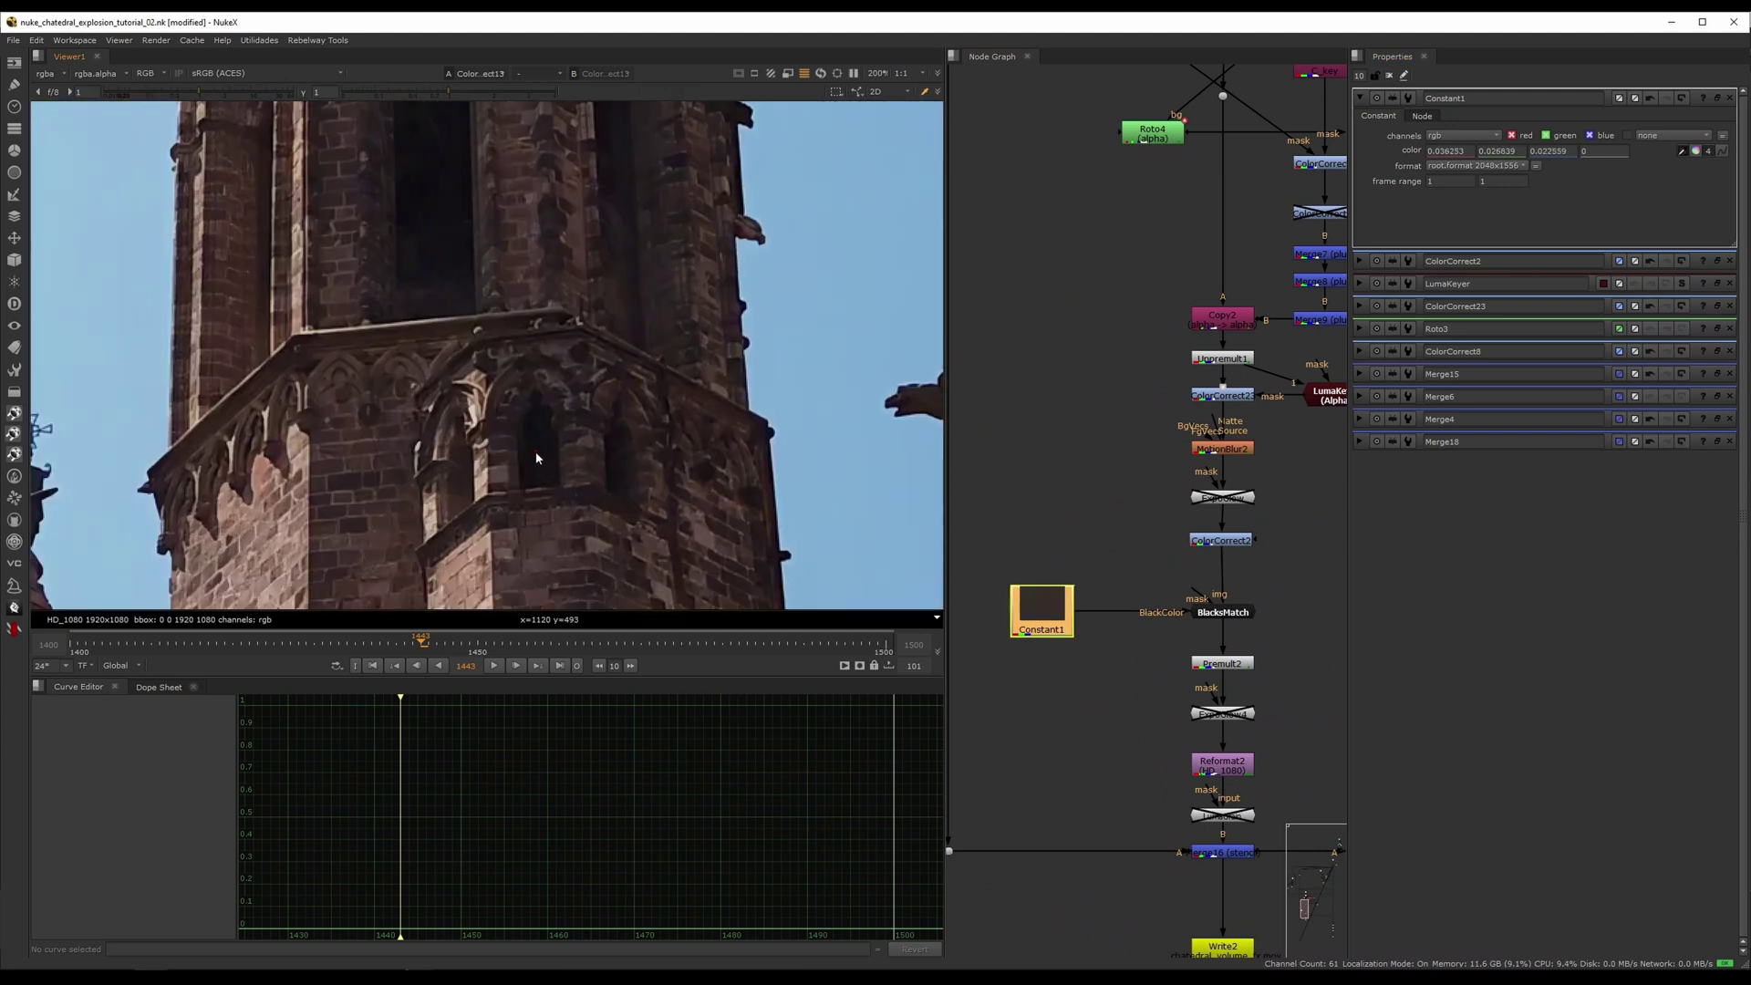
# - Display Constant1 and BlacksMatch in turn, and view the explosion's blacks at frames 1426 and 1485
pyautogui.doubleClick(1040, 610)
pyautogui.press('1')
pyautogui.click(985, 584)
pyautogui.click(1217, 614)
pyautogui.press('1')
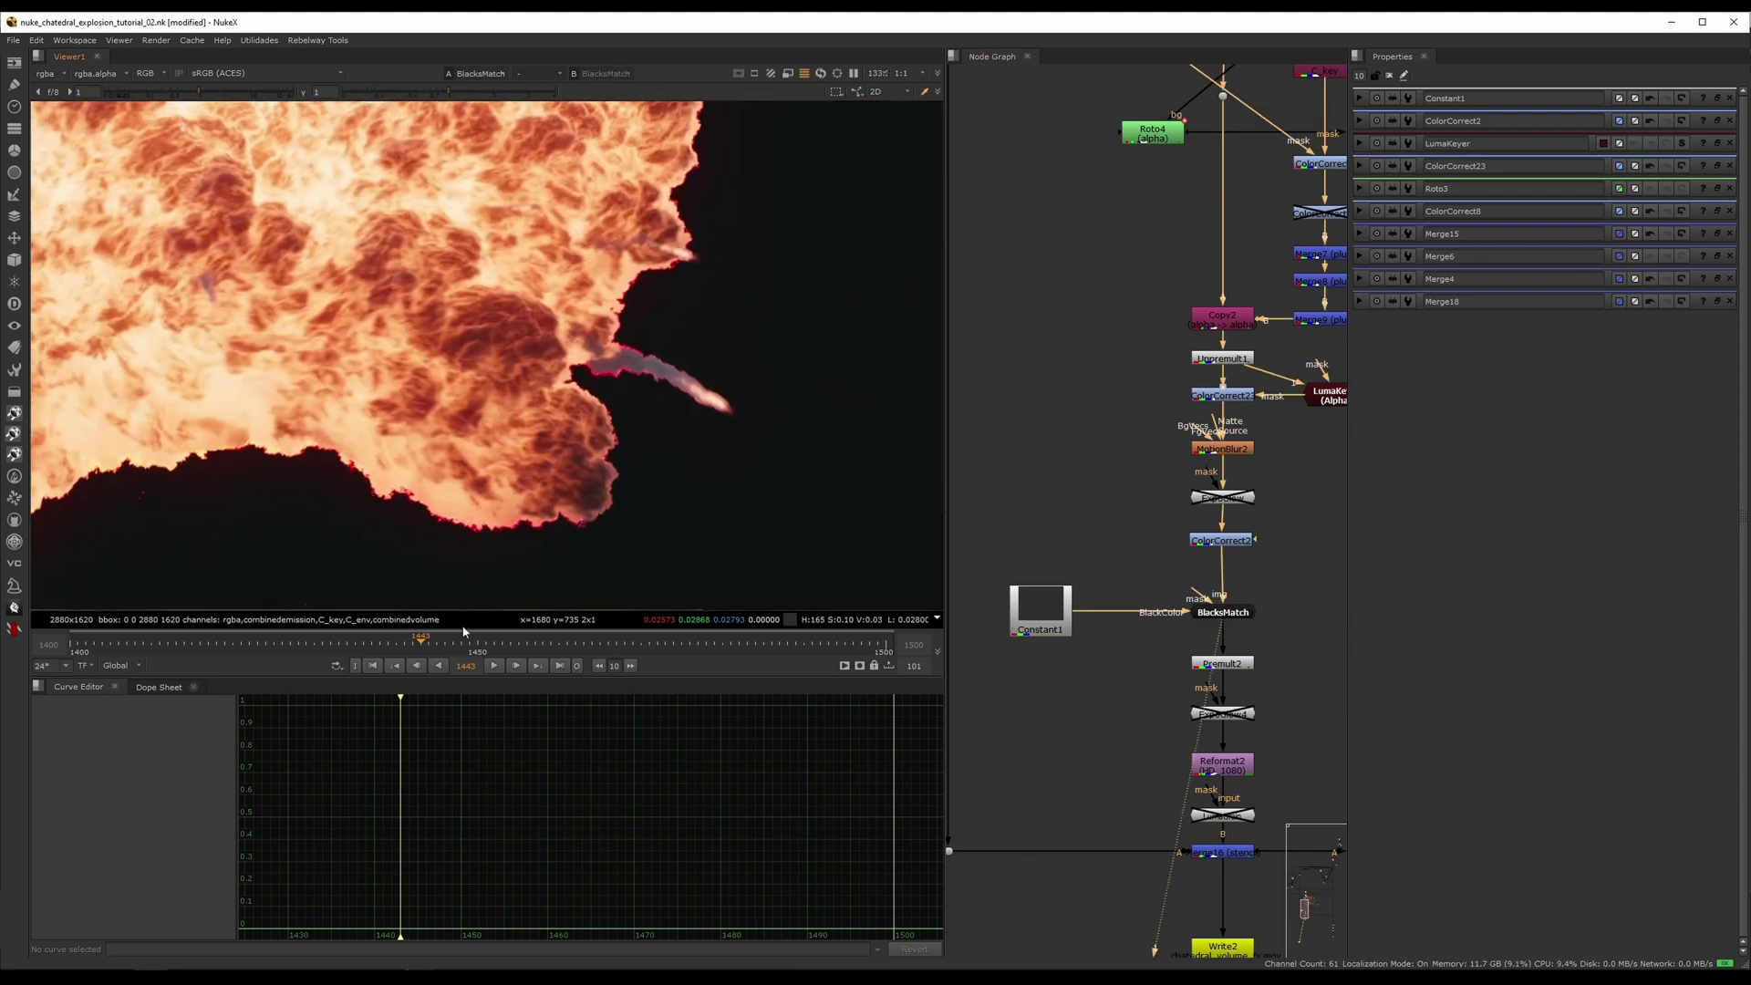
pyautogui.moveTo(426, 641); pyautogui.dragTo(283, 641)
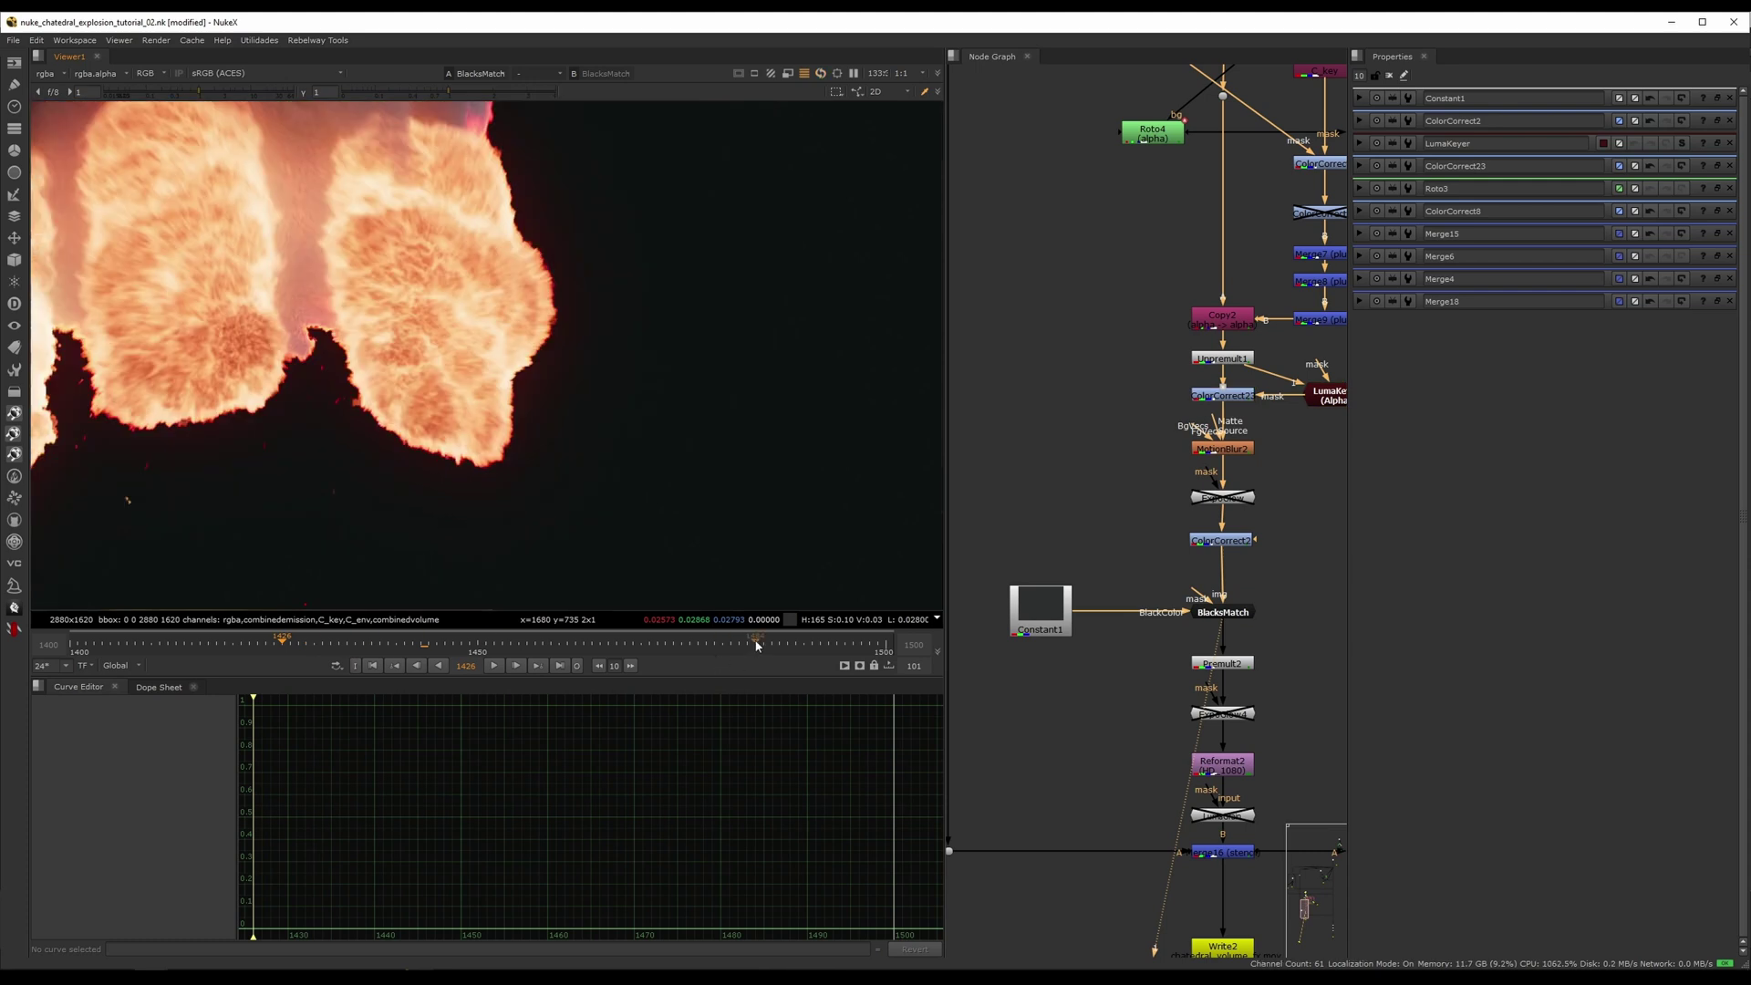
pyautogui.click(763, 644)
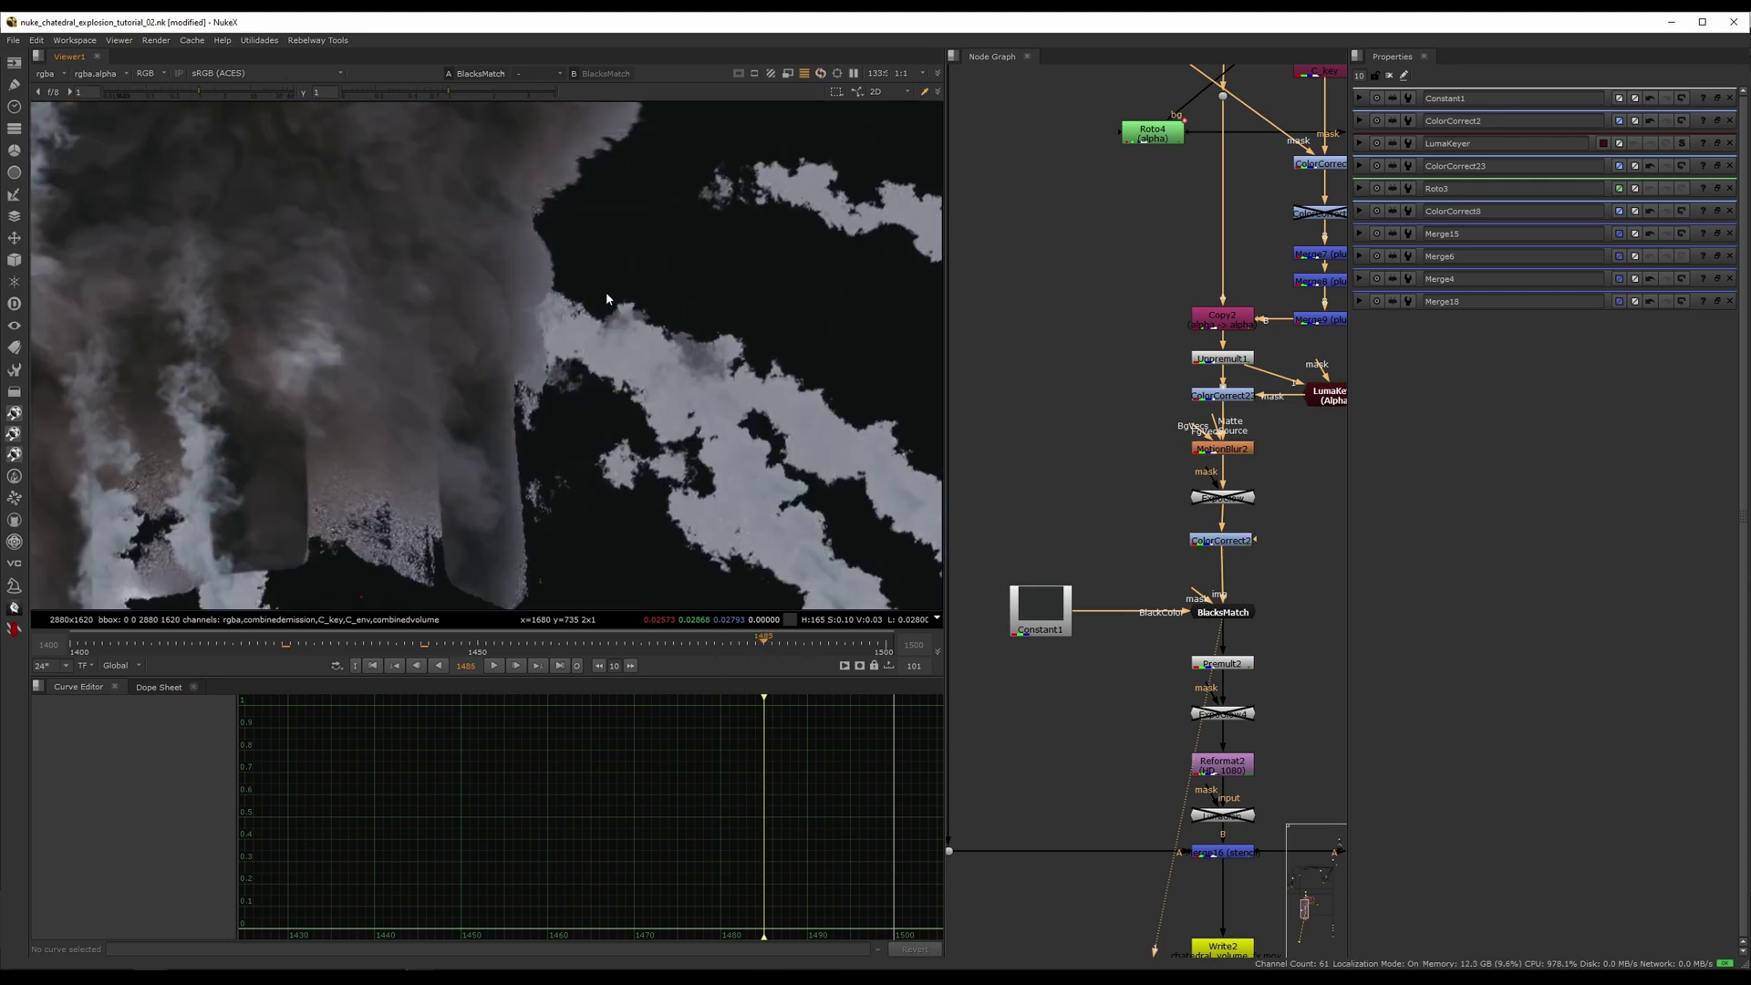
# - Toggle BlacksMatch to compare its effect on the smoke's dark areas at frame 1485
pyautogui.scroll(7, 568, 362)
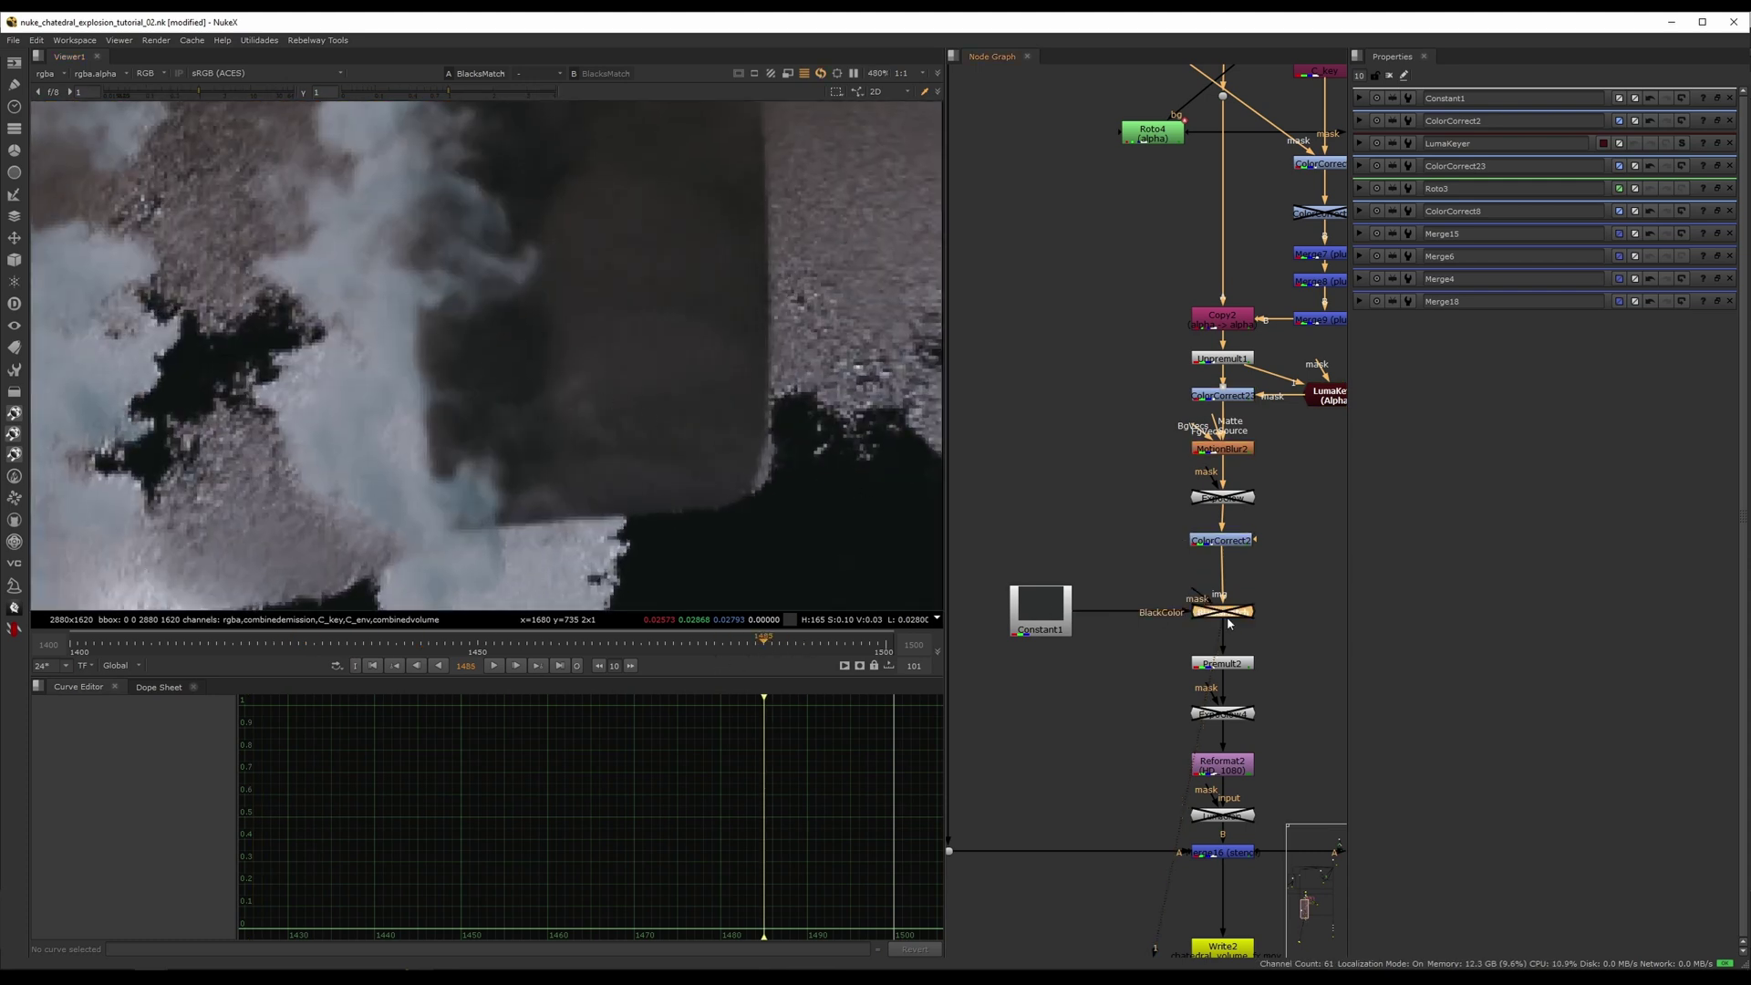
pyautogui.scroll(5, 584, 371)
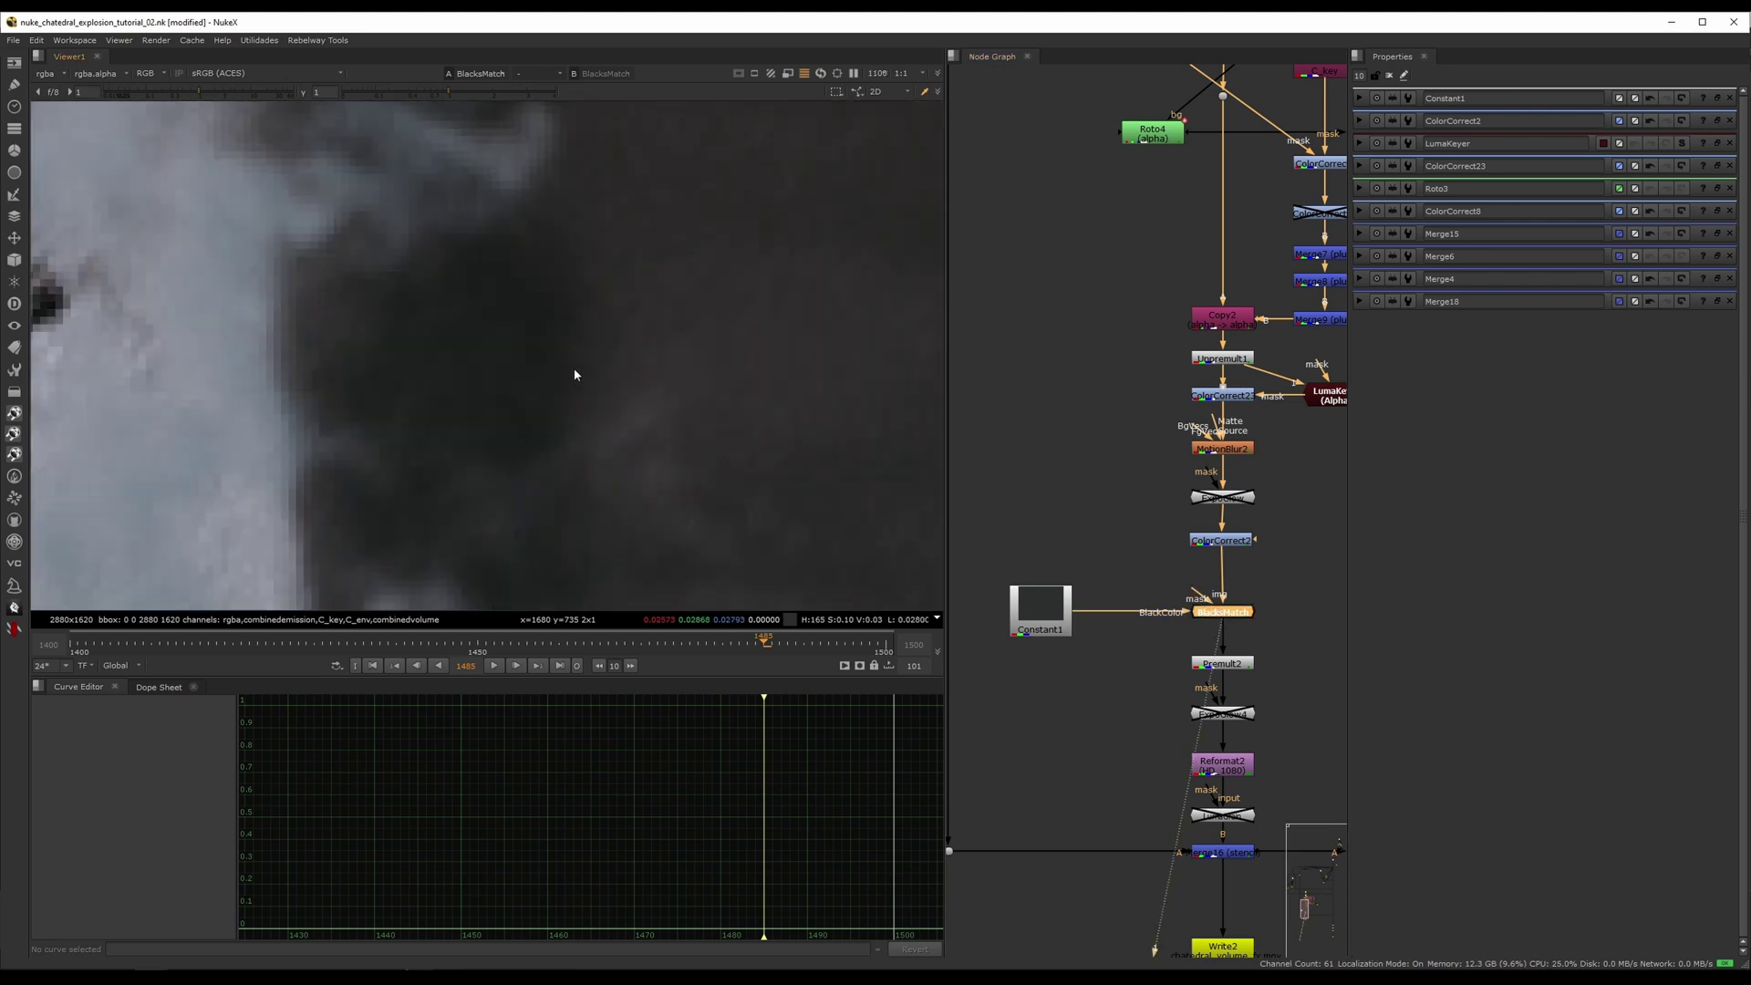
pyautogui.scroll(-12, 591, 360)
pyautogui.moveTo(598, 366); pyautogui.dragTo(492, 414, button='middle')
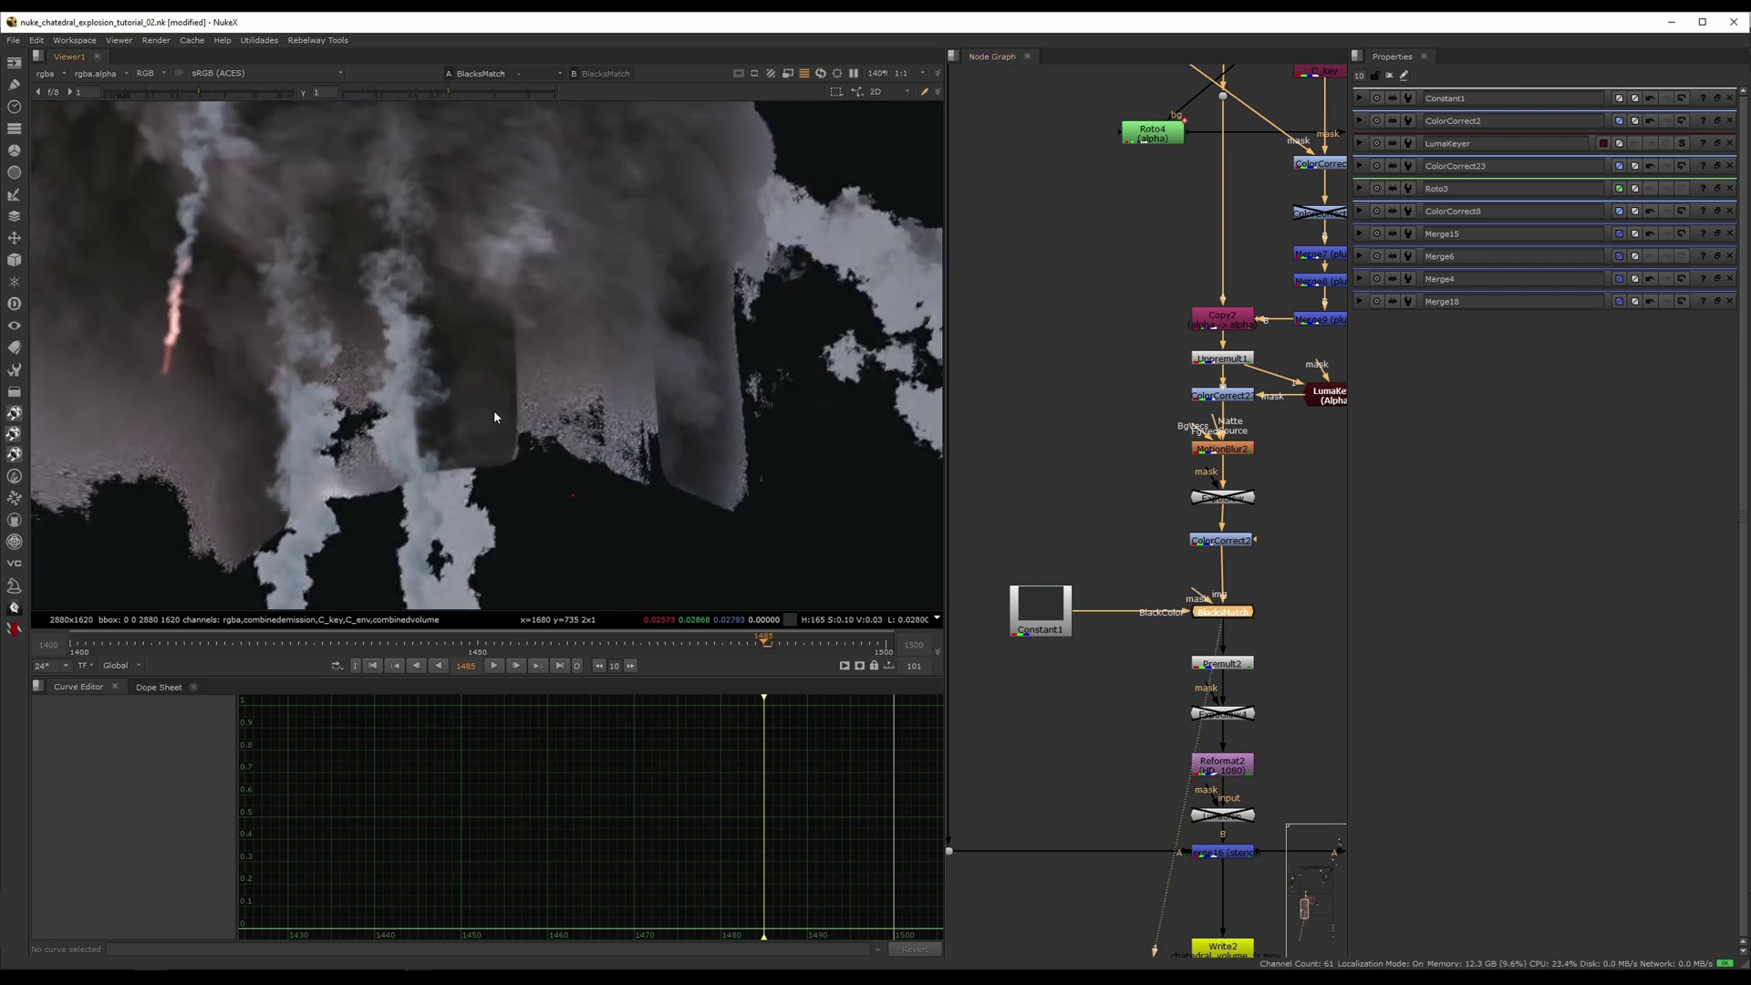
pyautogui.scroll(-6, 456, 410)
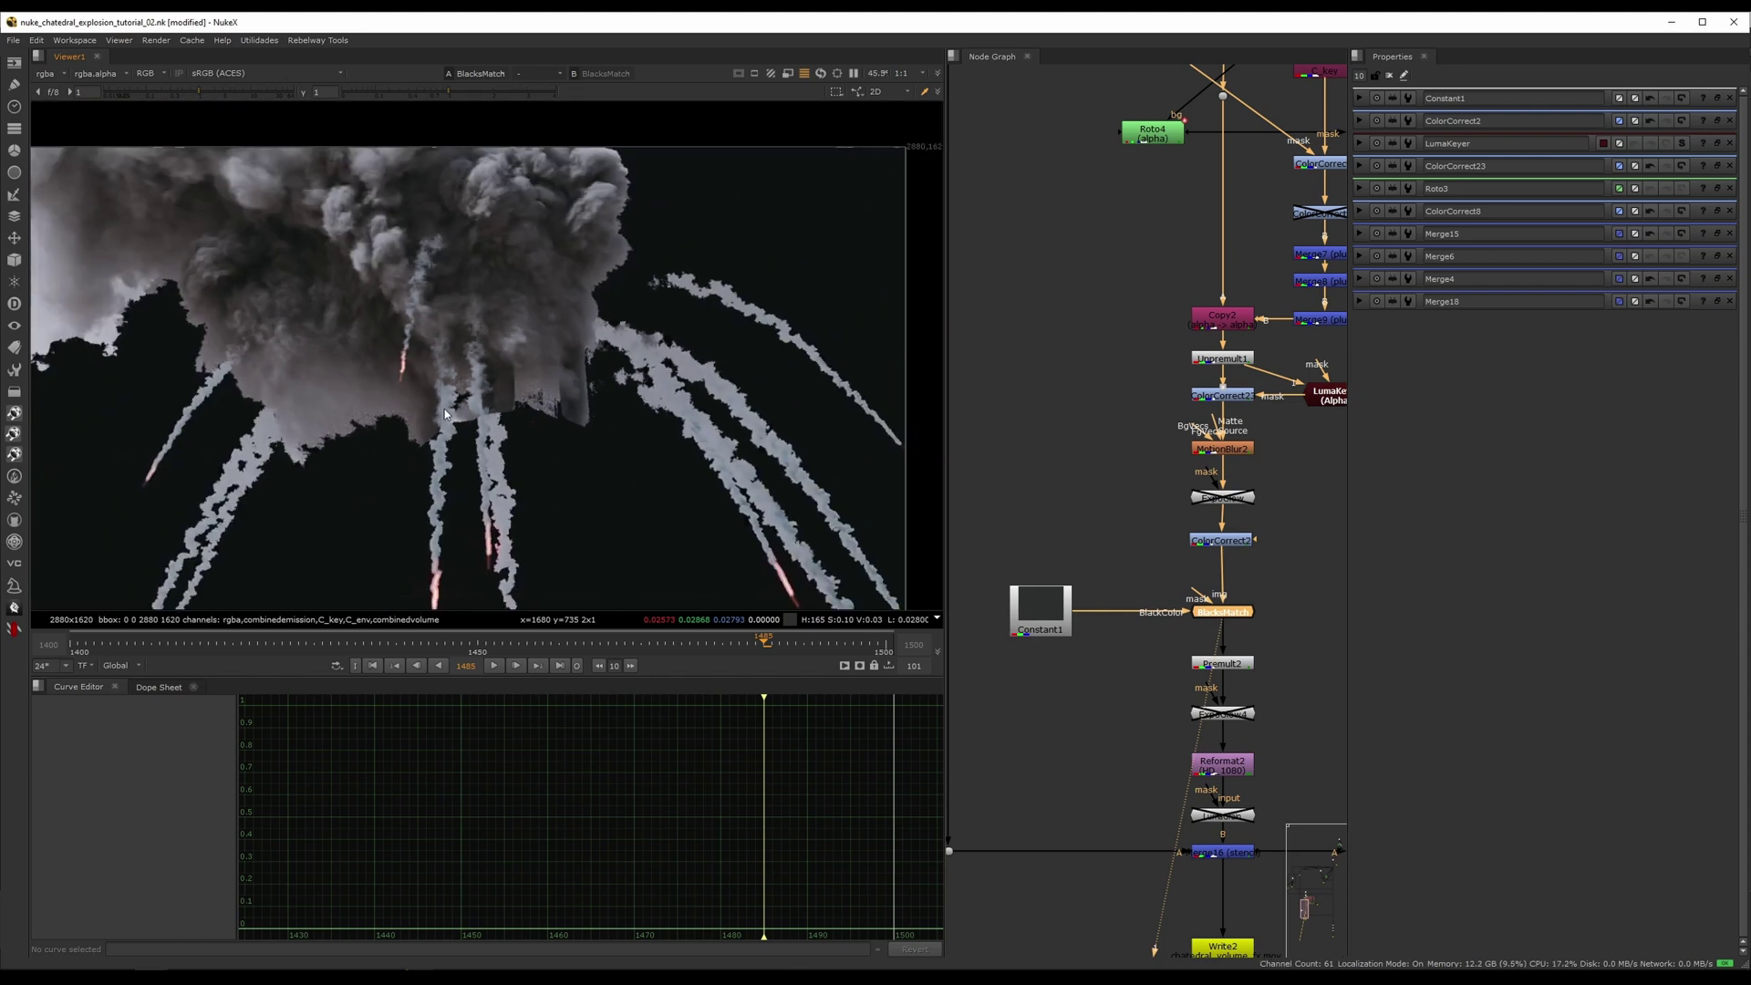
pyautogui.scroll(6, 356, 313)
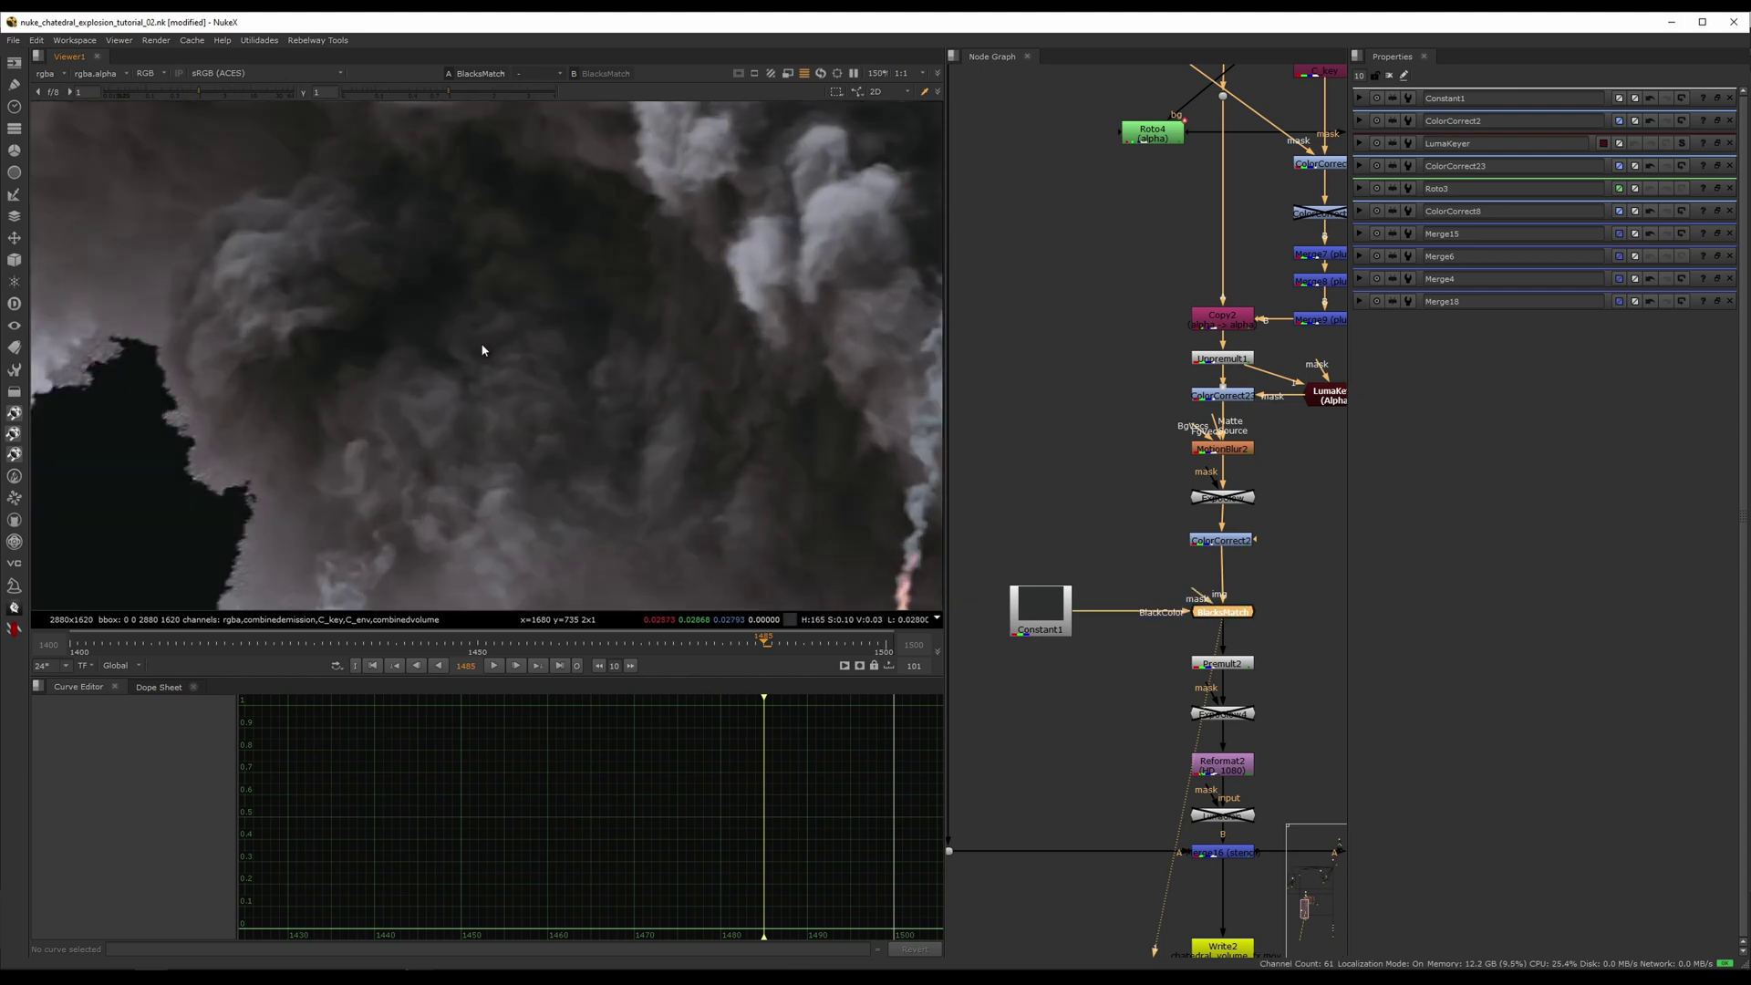
pyautogui.press('d')
pyautogui.press('d')
pyautogui.press('d')
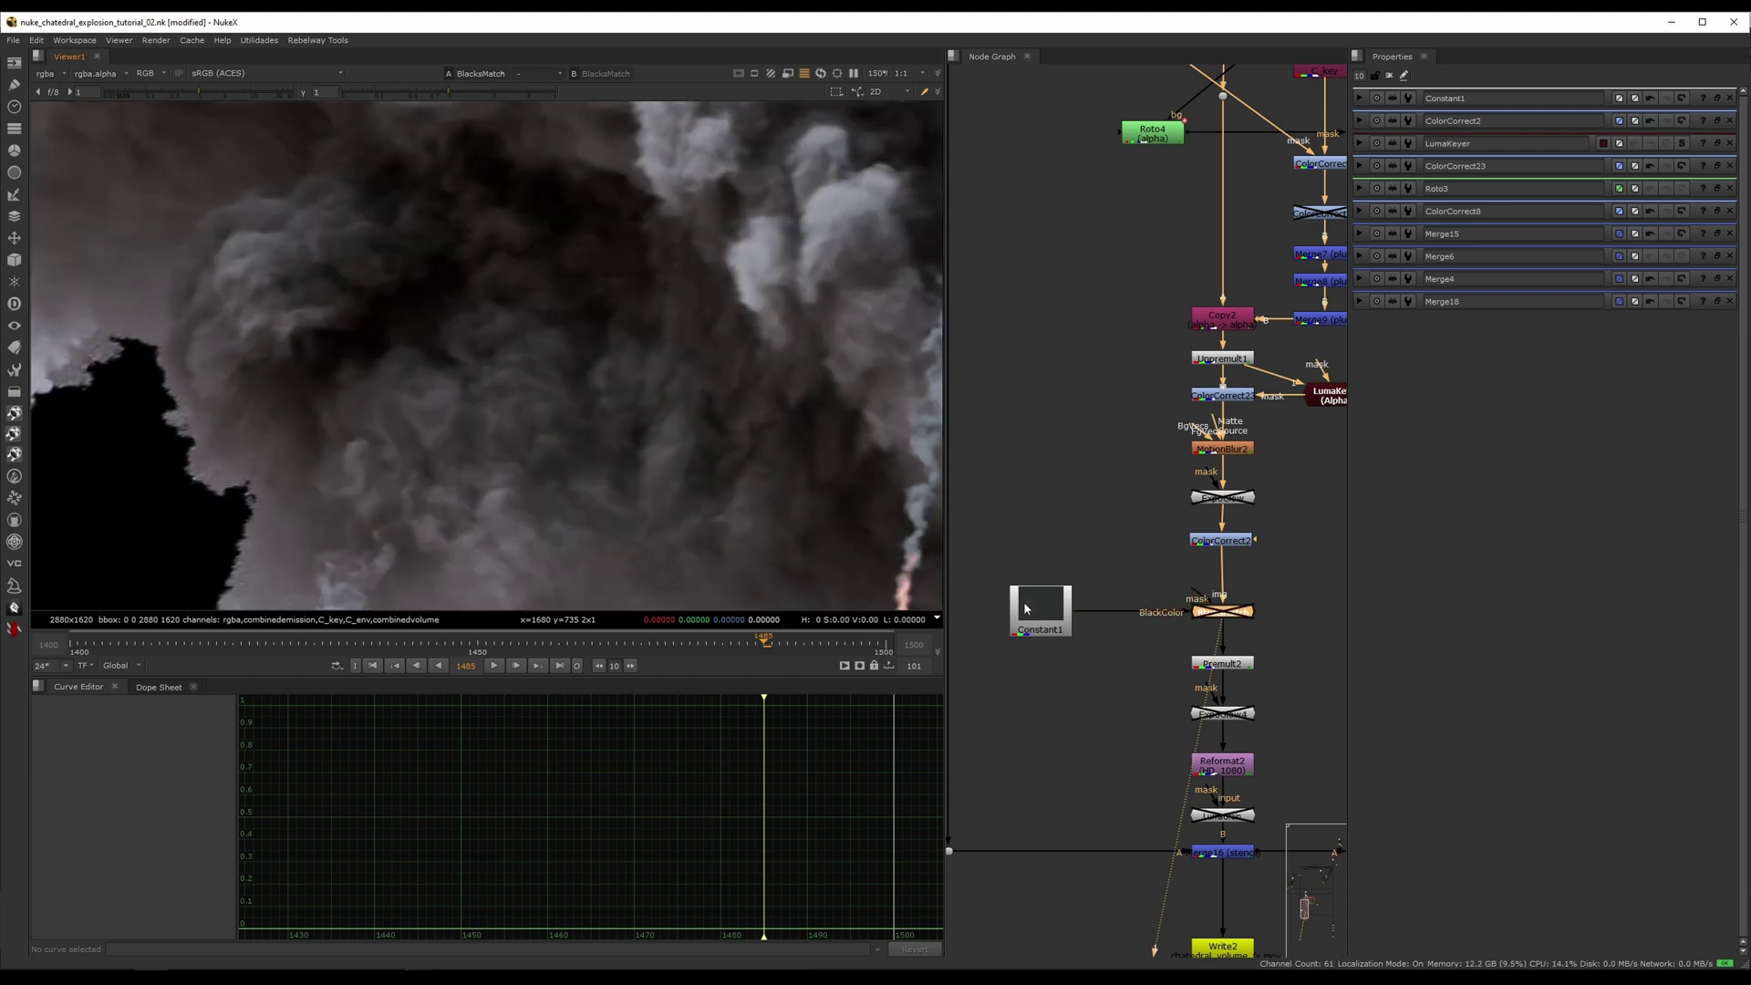
# - Undo the color sampling on Constant1 and toggle BlacksMatch to compare the smoke's black level
pyautogui.doubleClick(1016, 604)
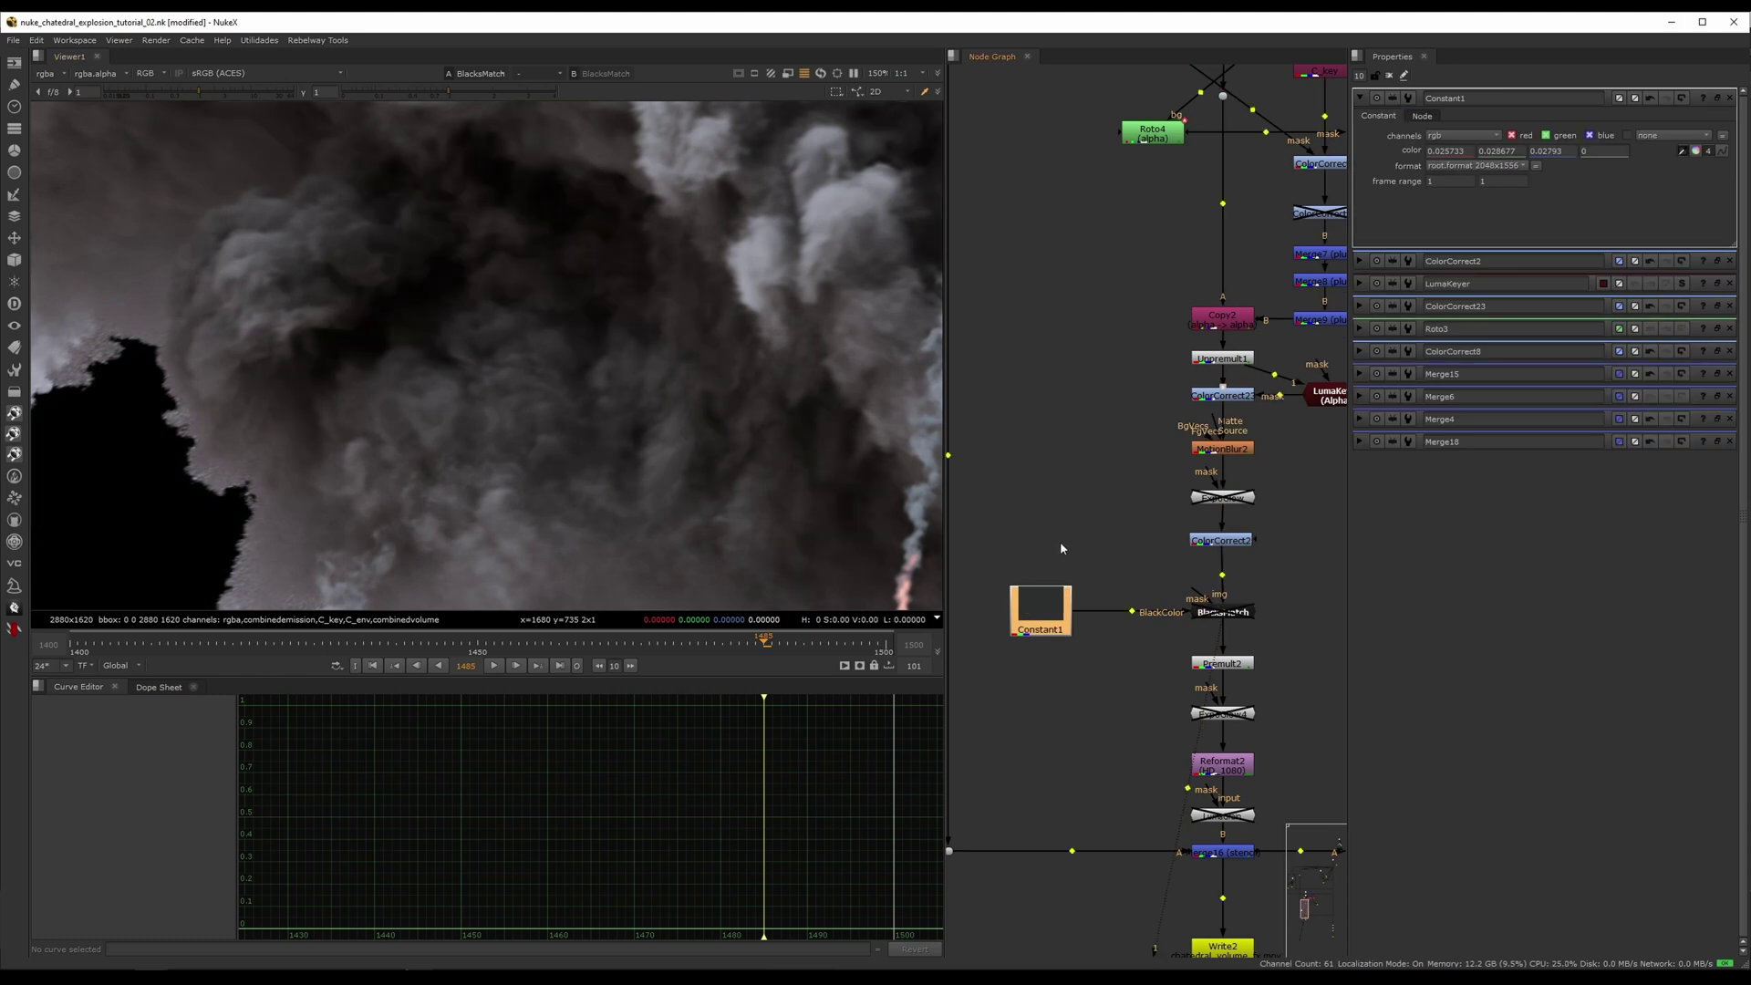
pyautogui.click(1234, 613)
pyautogui.press('d')
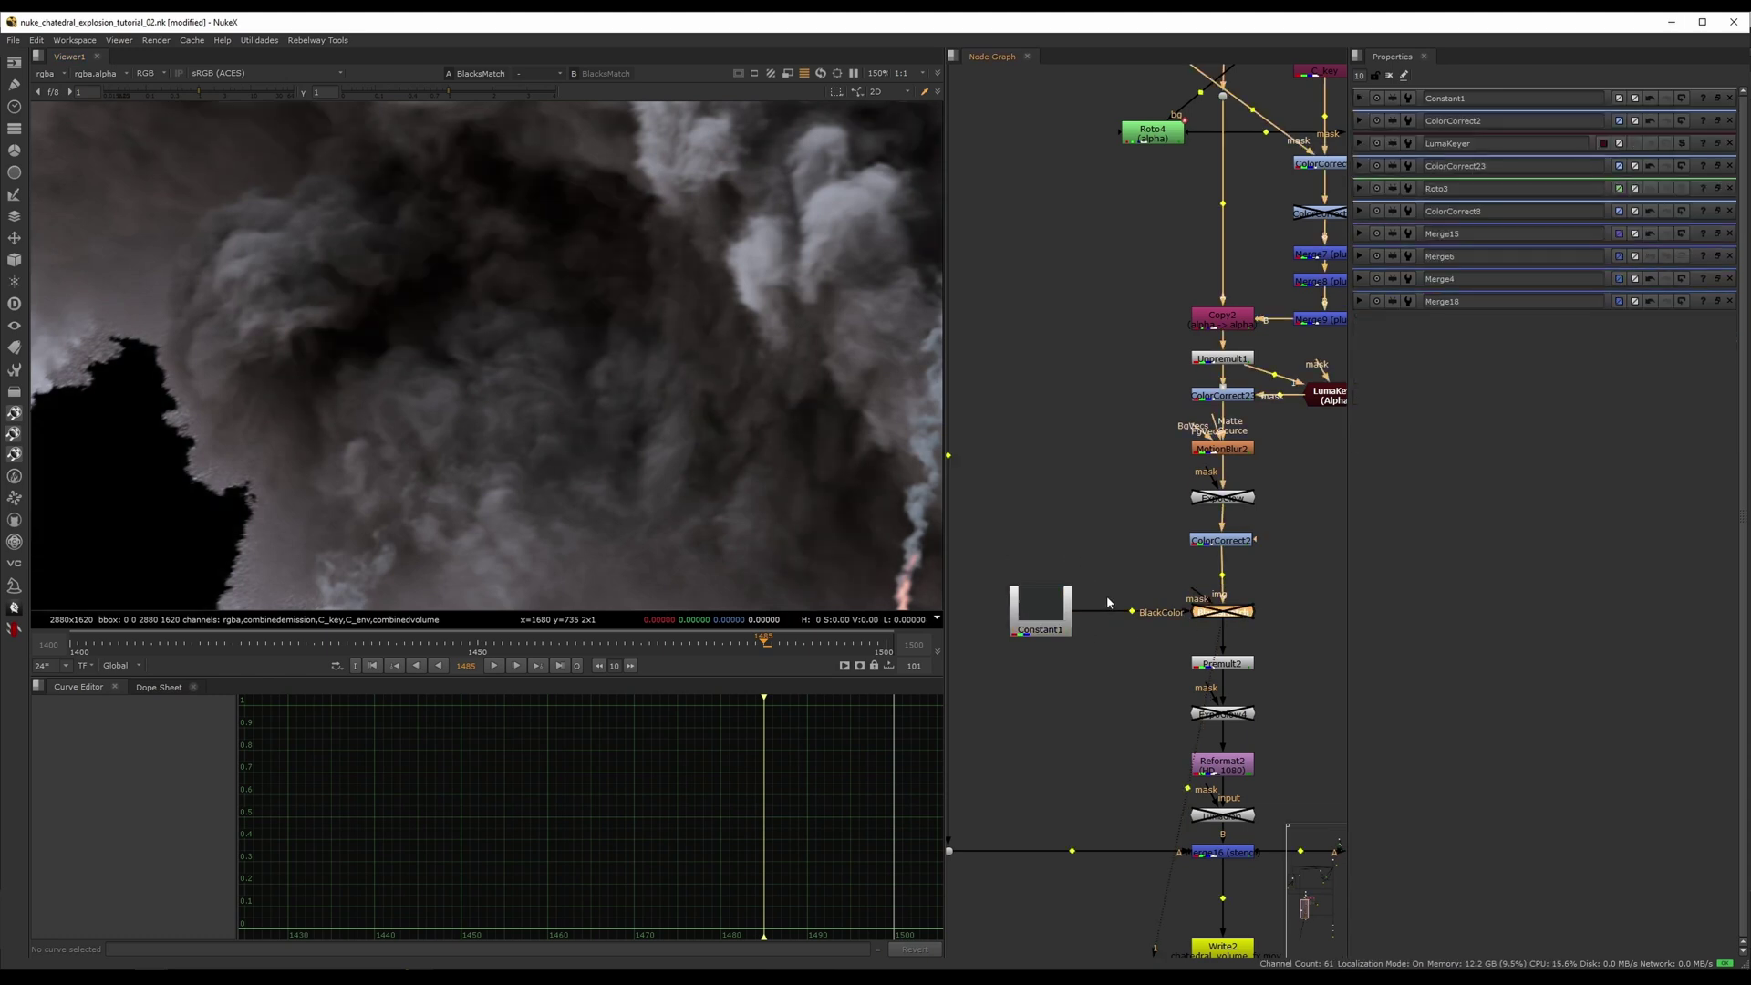
pyautogui.press('d')
pyautogui.press('d')
pyautogui.press('d')
pyautogui.press('d')
pyautogui.press('d')
pyautogui.press('d')
pyautogui.press('d')
pyautogui.press('d')
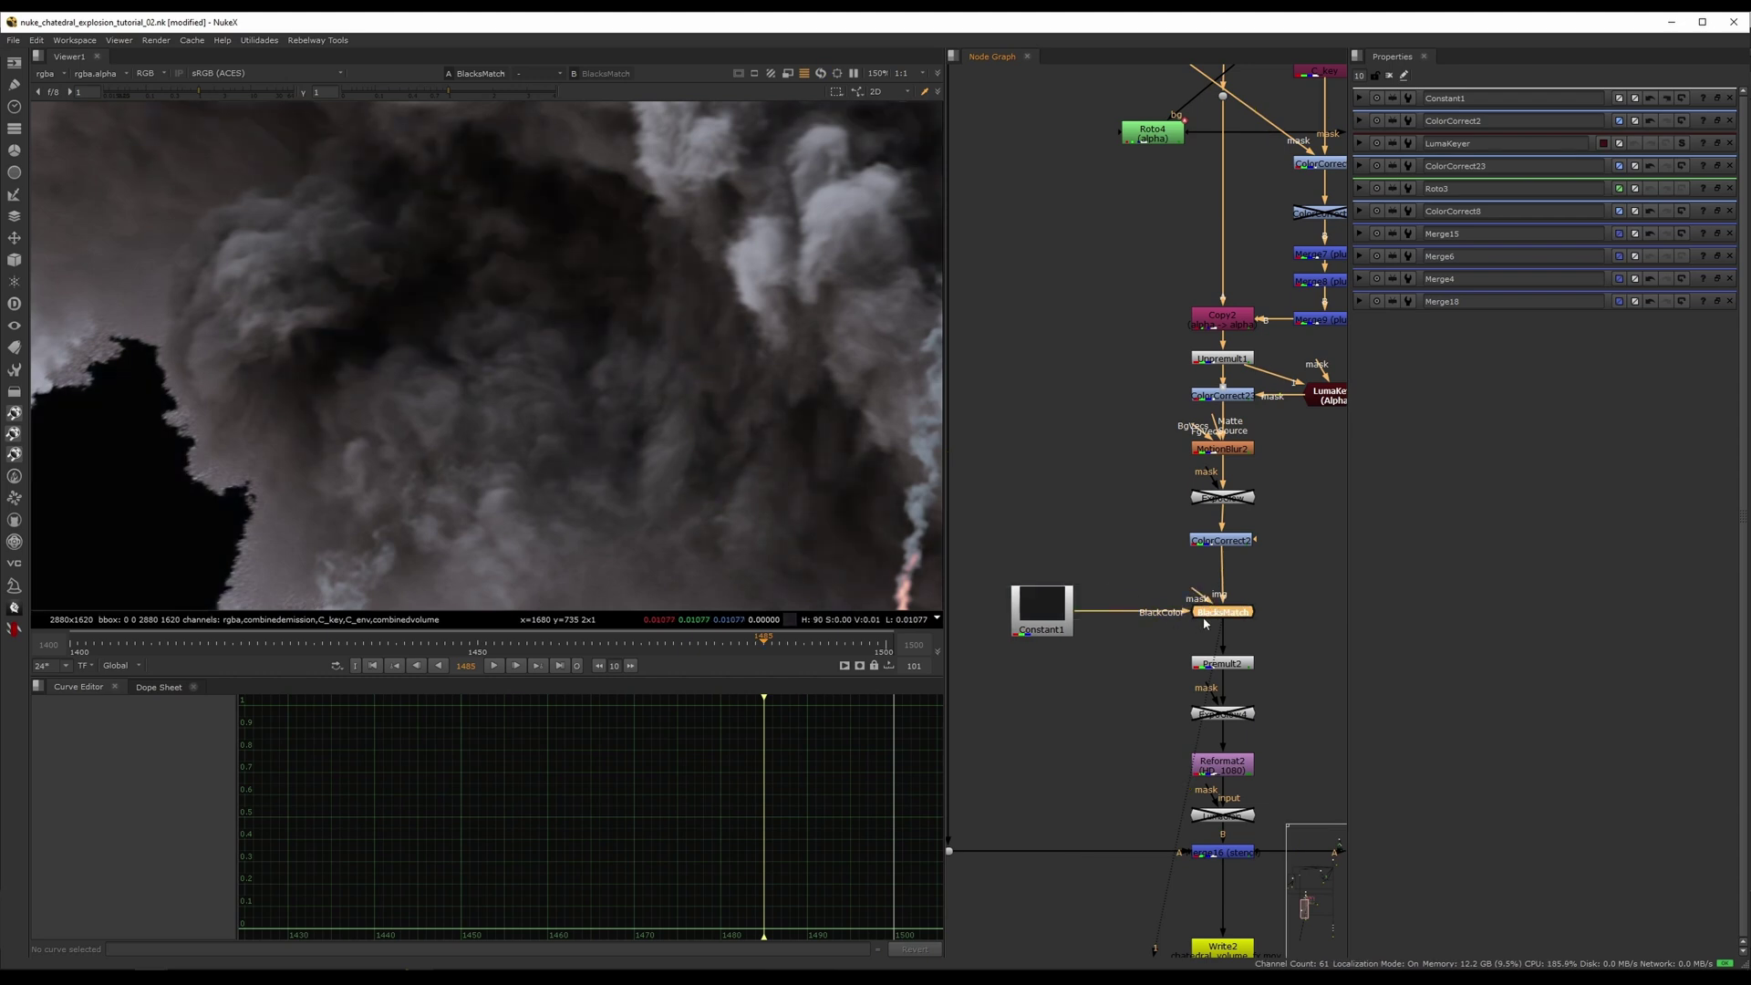
# - Examine the darkest part of the smoke up close while toggling BlacksMatch
pyautogui.scroll(5, 496, 287)
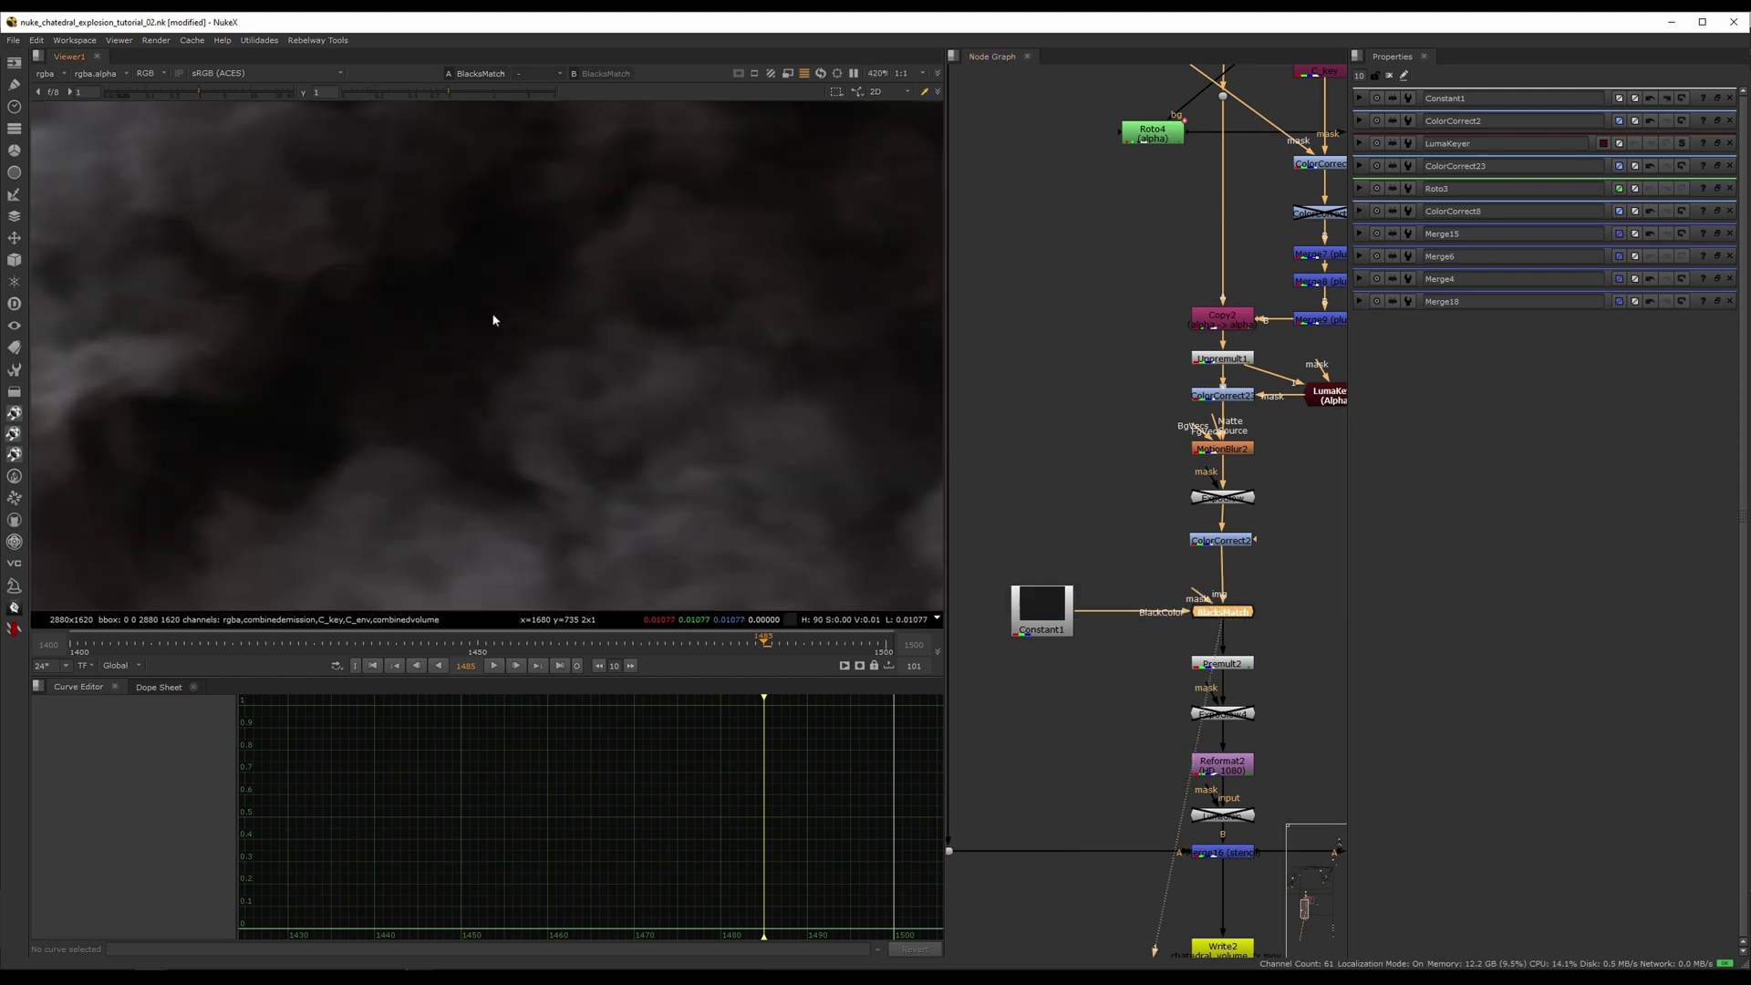
pyautogui.press('d')
pyautogui.press('d')
# - Display Unpremult1 and Premult2 in turn, and disable Premult2
pyautogui.scroll(-6, 496, 316)
pyautogui.moveTo(1008, 503); pyautogui.dragTo(523, 350, button='middle')
pyautogui.scroll(-5, 921, 467)
pyautogui.moveTo(1055, 481); pyautogui.dragTo(1060, 473, button='middle')
pyautogui.moveTo(1153, 600); pyautogui.dragTo(1189, 545, button='middle')
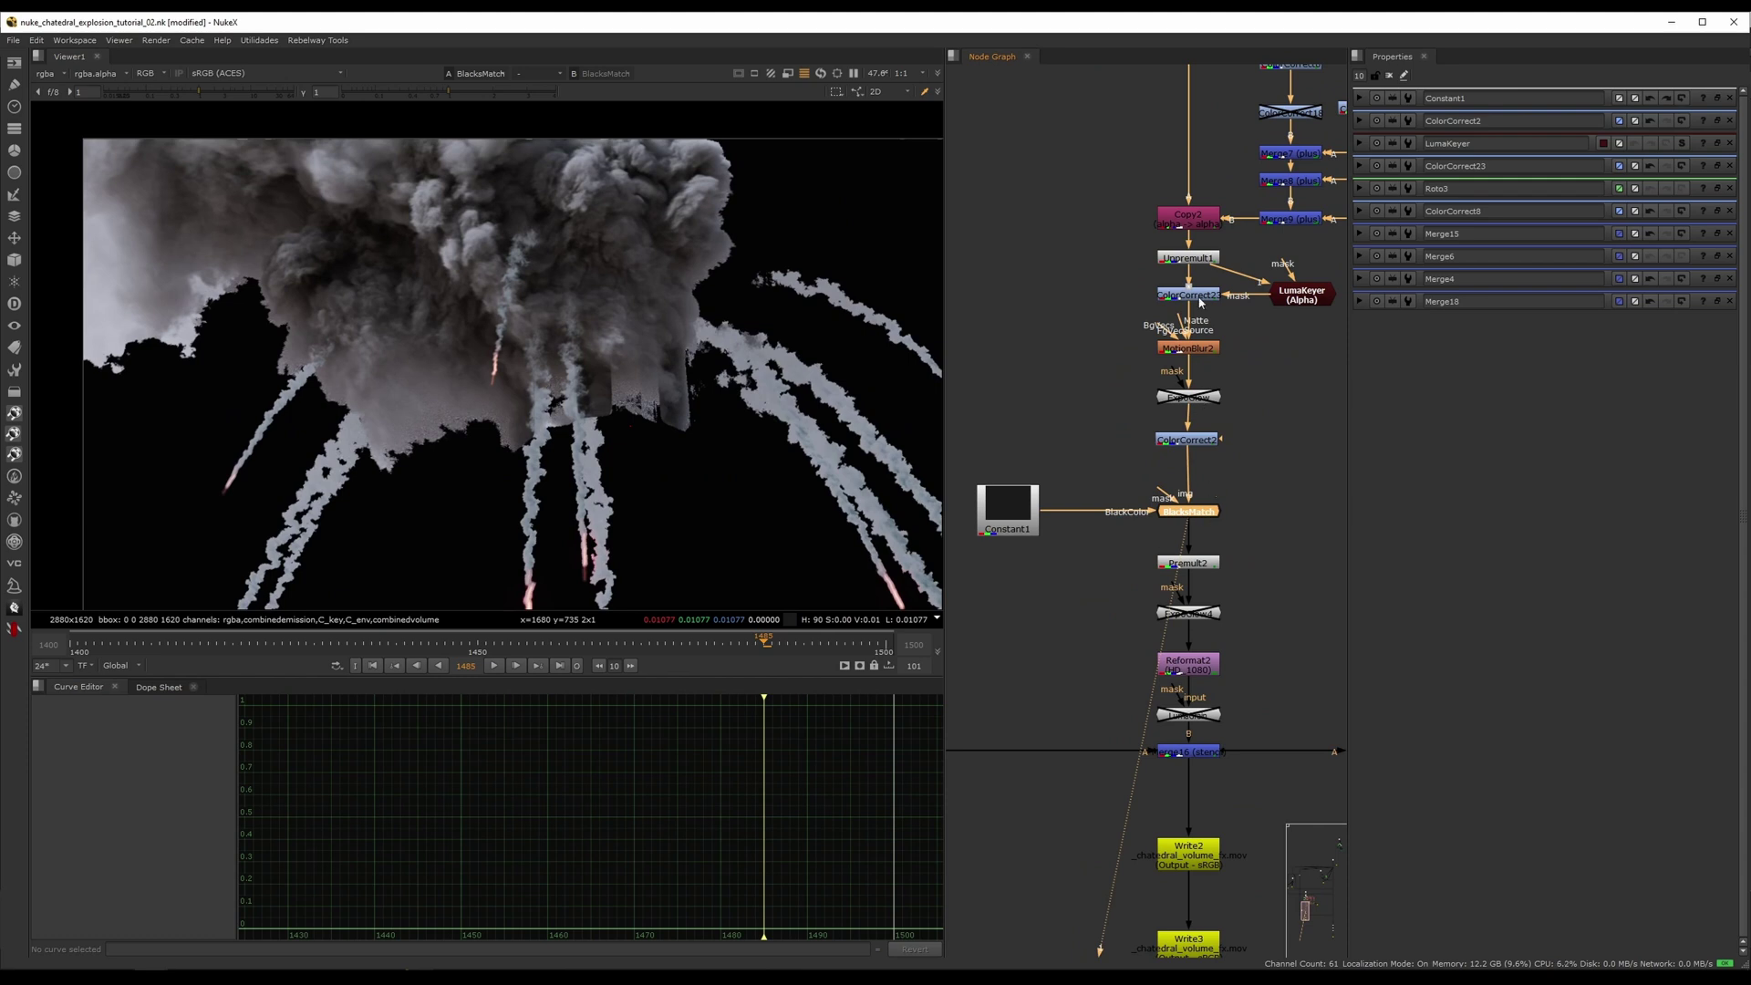
pyautogui.click(1200, 261)
pyautogui.press('1')
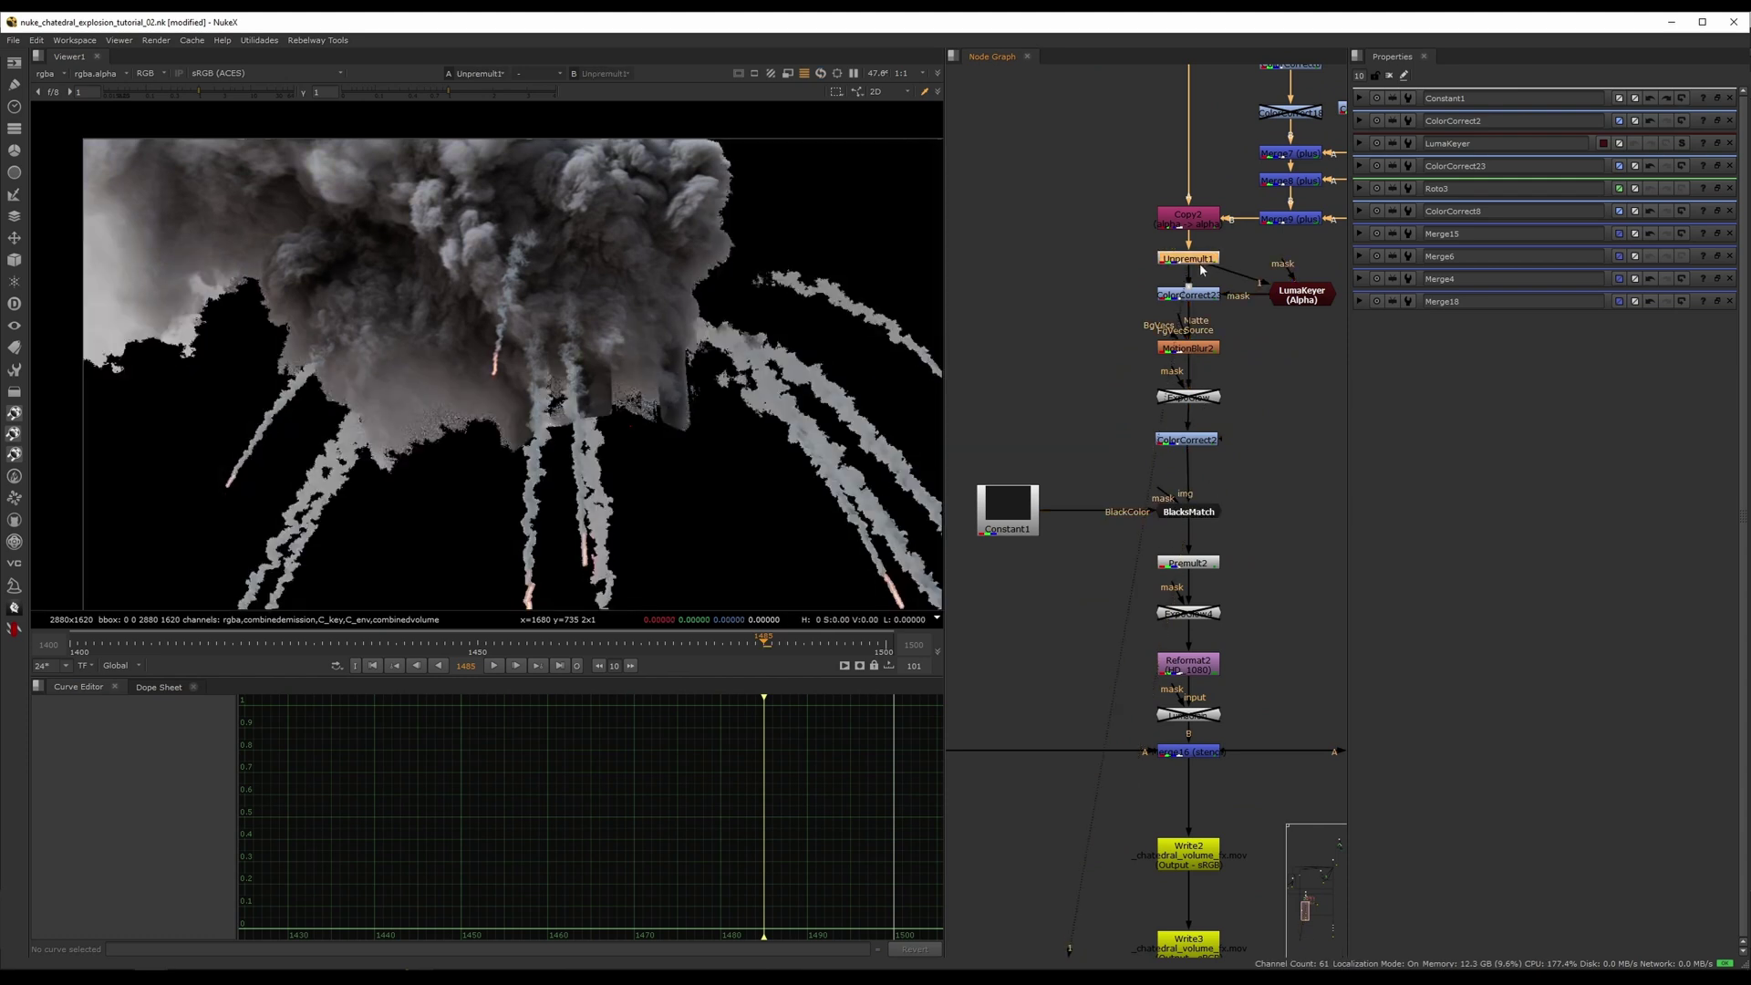
pyautogui.click(1206, 565)
pyautogui.press('1')
pyautogui.press('d')
# - Toggle BlacksMatch to compare the empty background around the smoke trails without premultiplication
pyautogui.scroll(5, 726, 274)
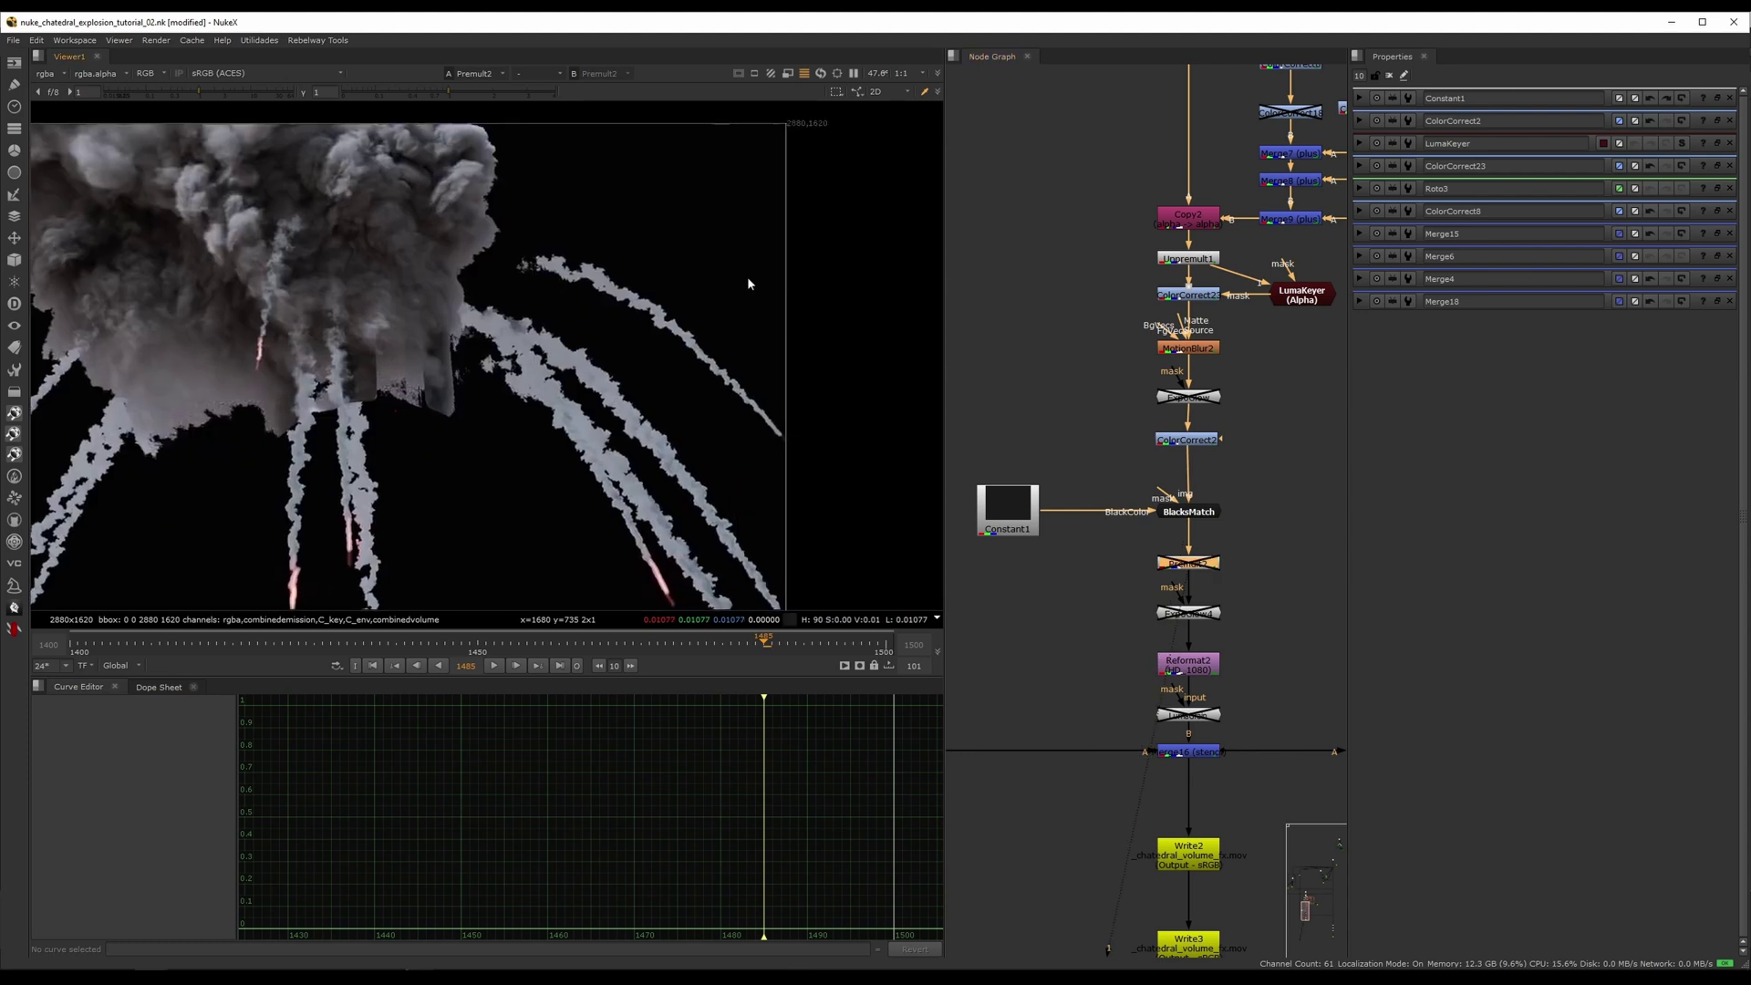
pyautogui.click(1173, 516)
pyautogui.press('d')
pyautogui.press('d')
pyautogui.moveTo(782, 224); pyautogui.dragTo(718, 350, button='middle')
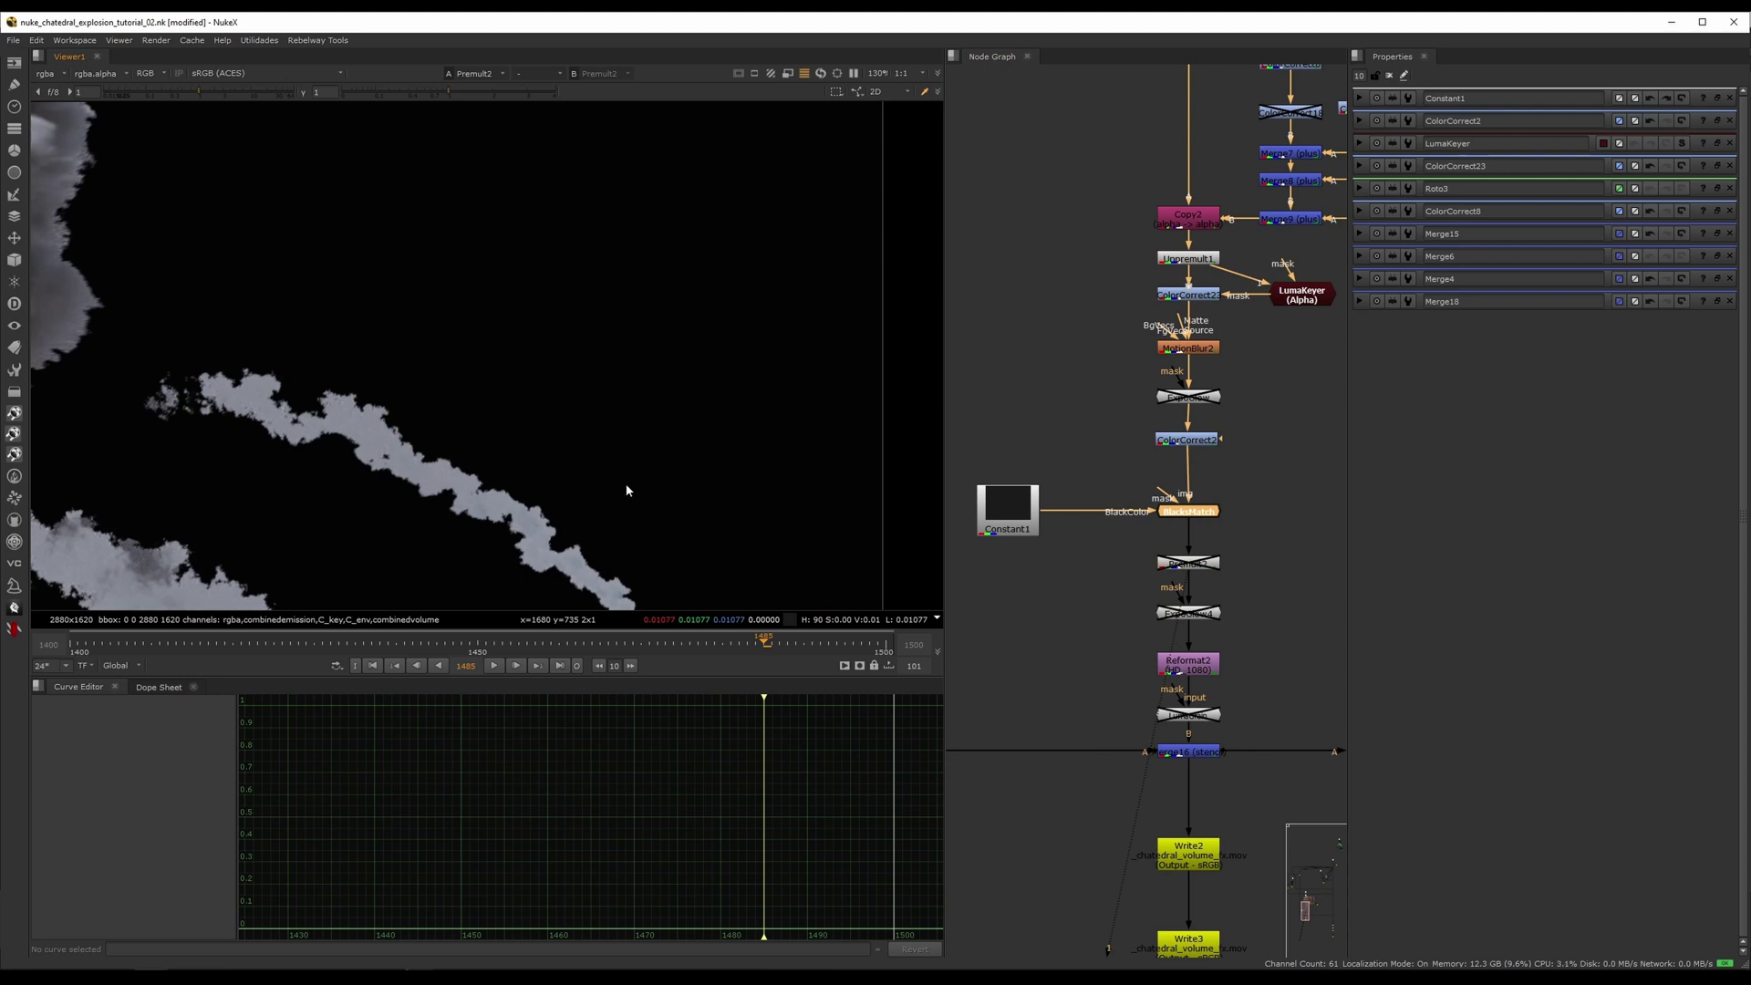
# - Display the merged explosion and plate, and toggle BlacksMatch to compare the cathedral's dark areas
pyautogui.scroll(-6, 1270, 530)
pyautogui.moveTo(1270, 530); pyautogui.dragTo(862, 539, button='middle')
pyautogui.click(1148, 545)
pyautogui.press('1')
pyautogui.scroll(10, 1202, 512)
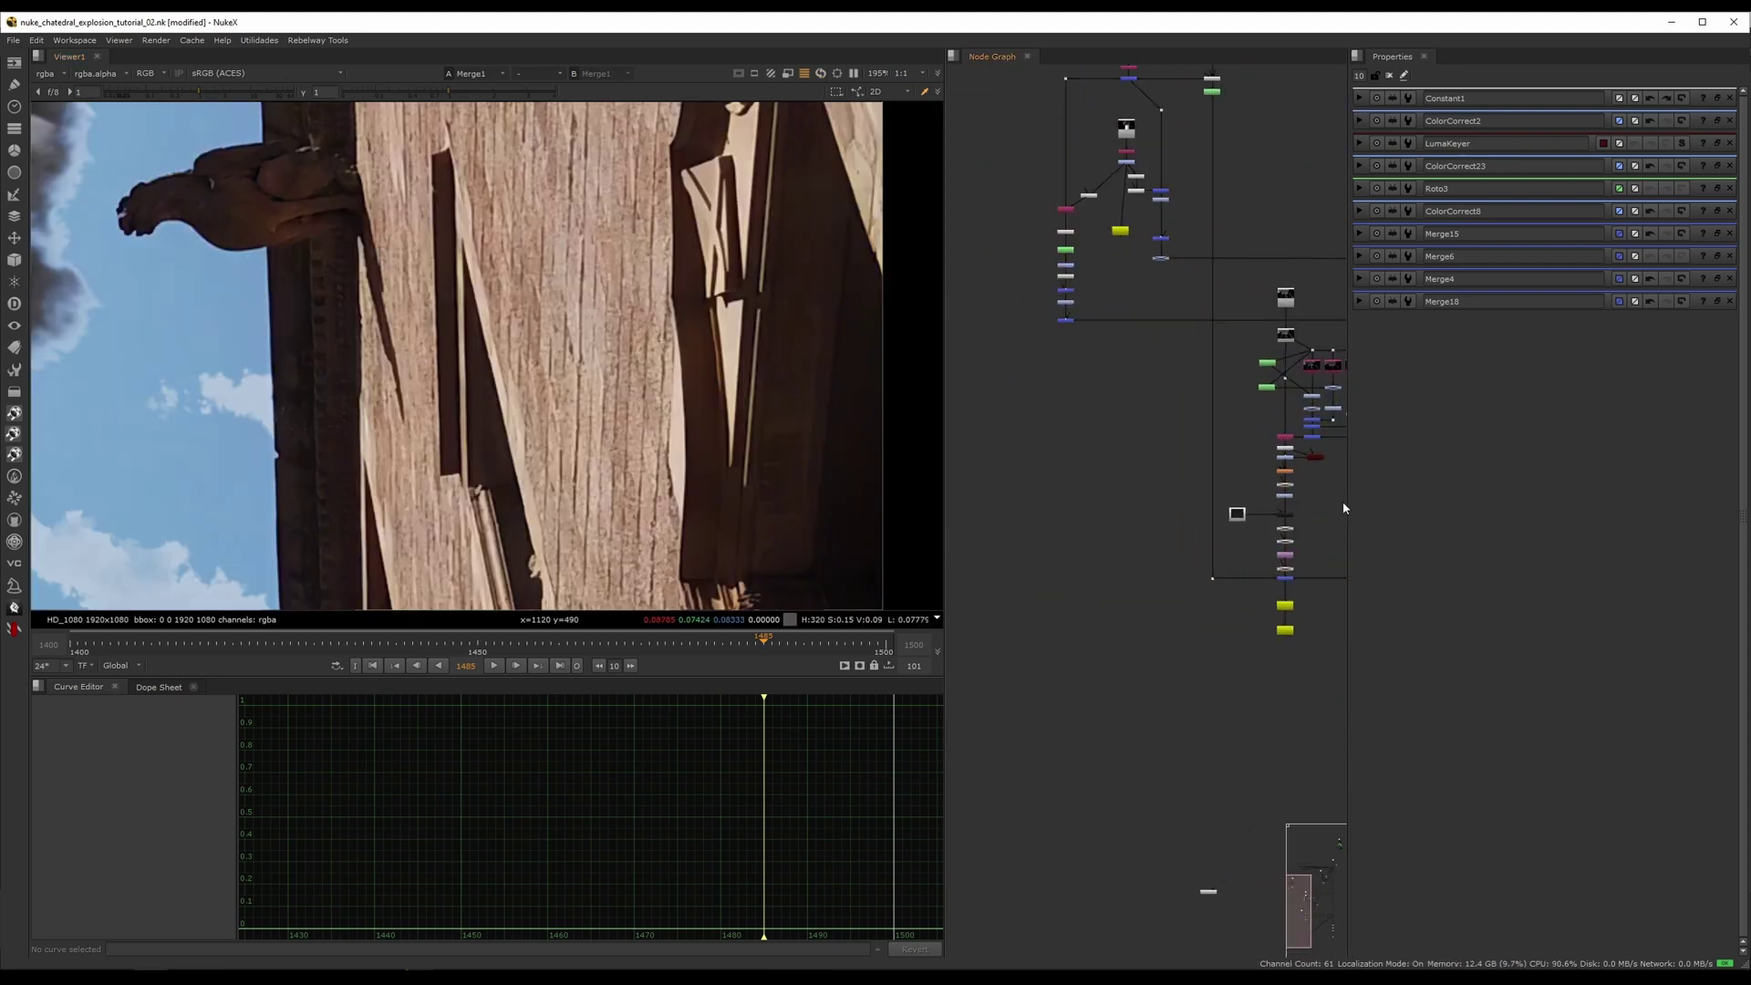
pyautogui.click(1202, 513)
pyautogui.press('d')
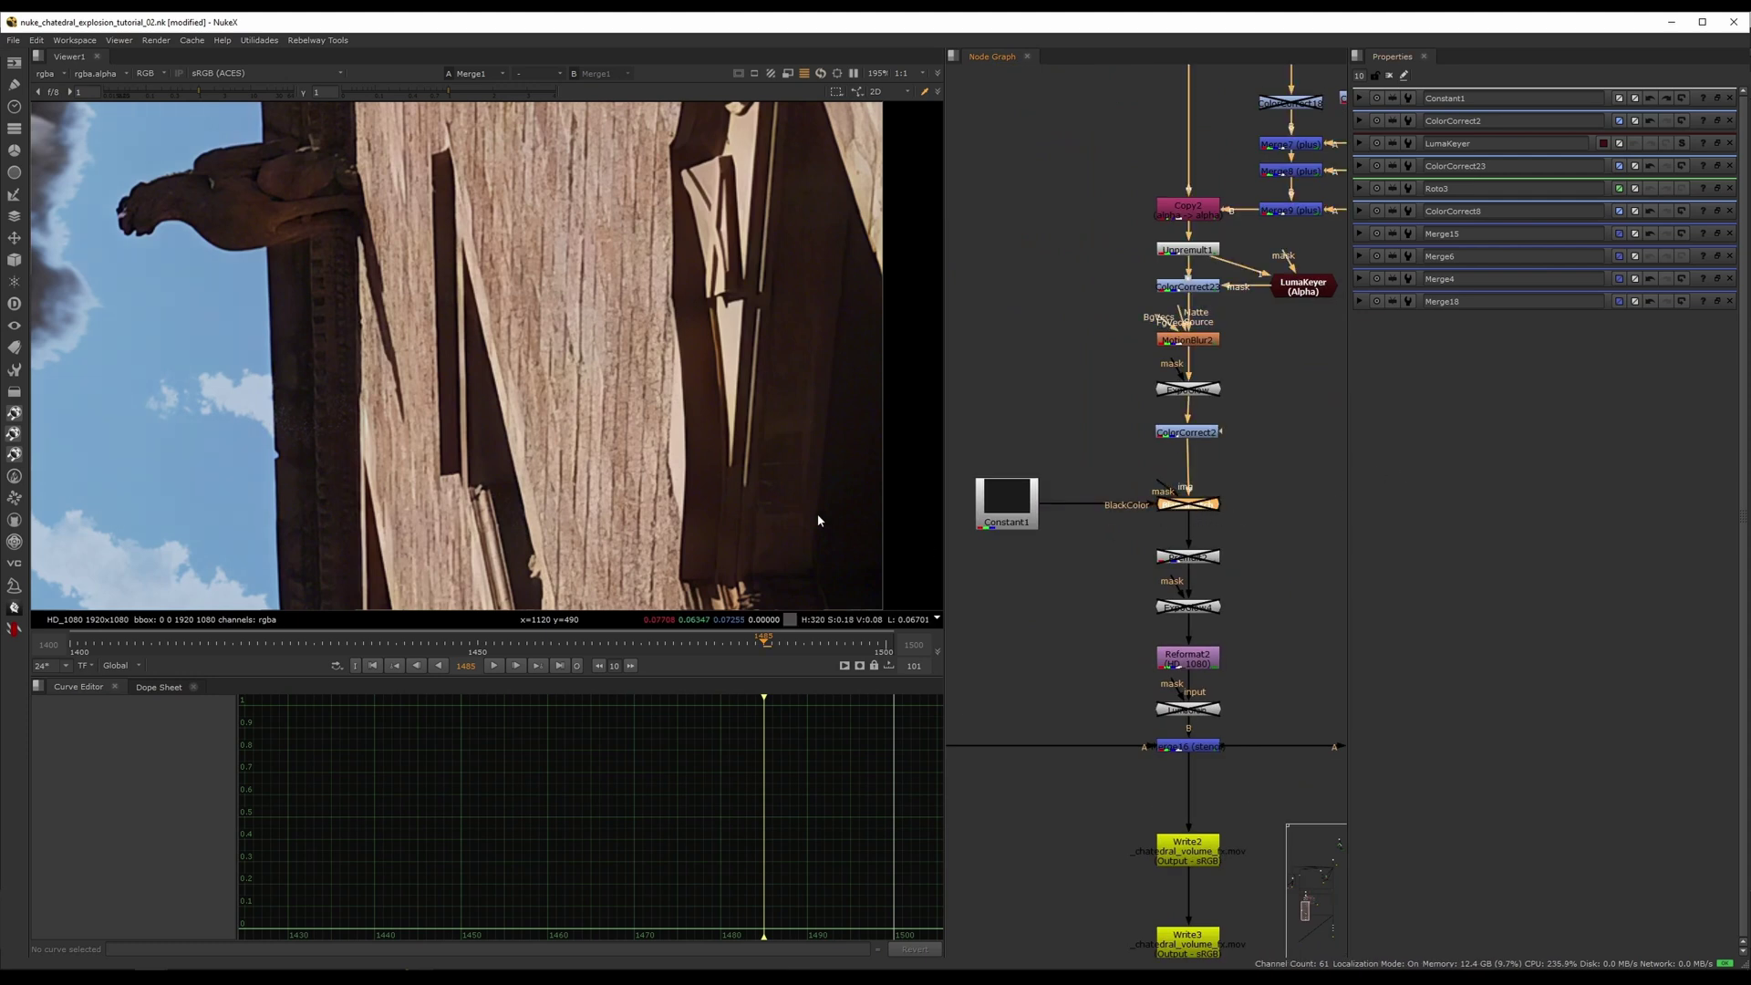
pyautogui.scroll(5, 617, 415)
pyautogui.scroll(-2, 629, 437)
pyautogui.press('d')
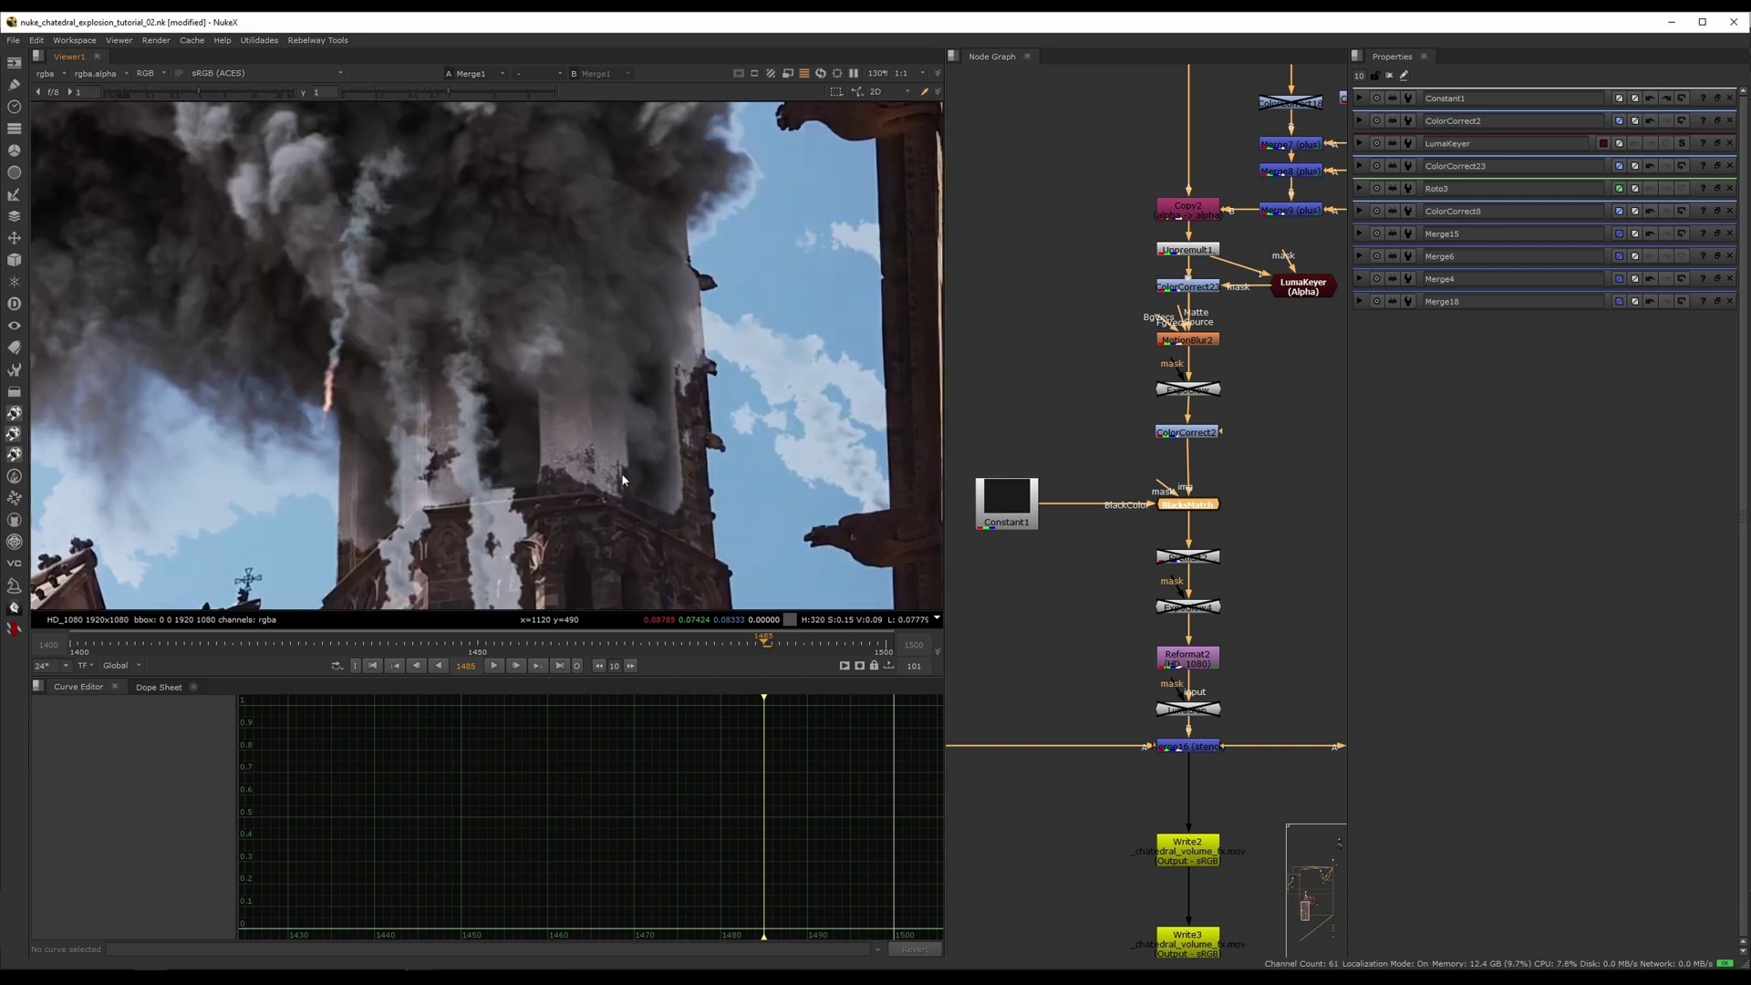
# - Toggle BlacksMatch repeatedly while examining the tower's windows and shadowed stonework in the merged image
pyautogui.press('d')
pyautogui.moveTo(669, 467); pyautogui.dragTo(681, 260, button='middle')
pyautogui.press('d')
pyautogui.press('d')
pyautogui.moveTo(624, 497); pyautogui.dragTo(670, 285, button='middle')
pyautogui.press('d')
pyautogui.press('d')
pyautogui.press('d')
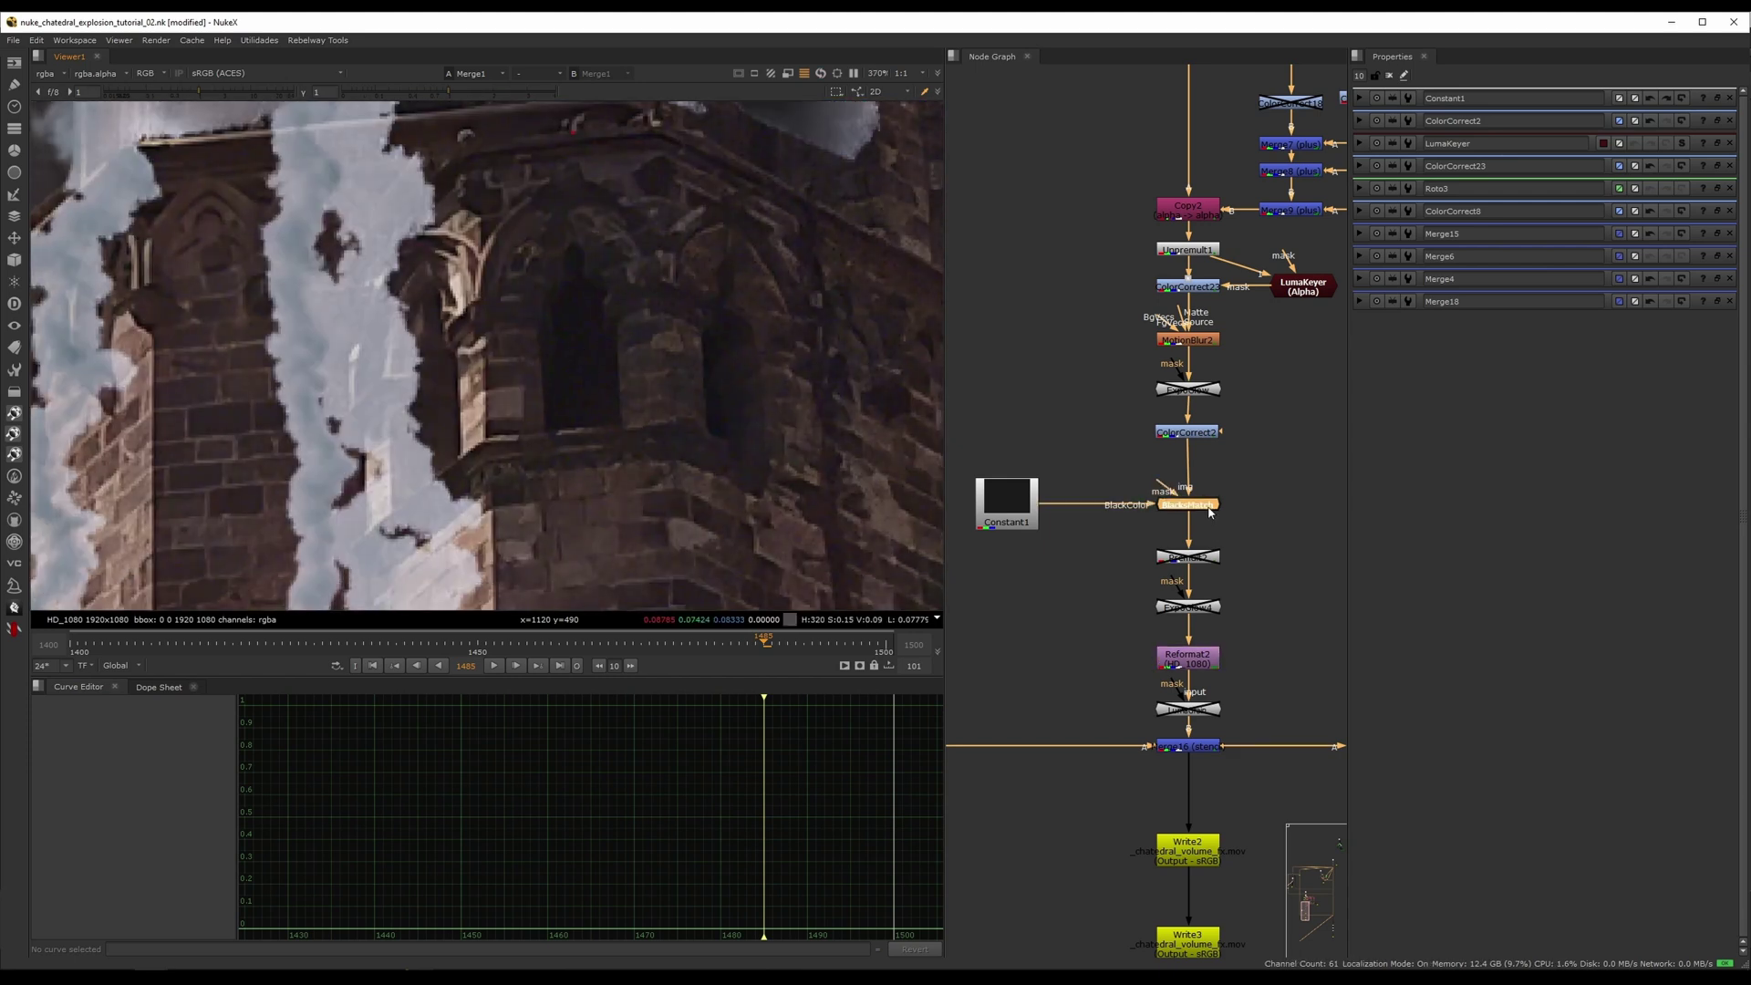
# - Display BlacksMatch, and re-enable and display Premult2 to compare the smoke trails
pyautogui.press('1')
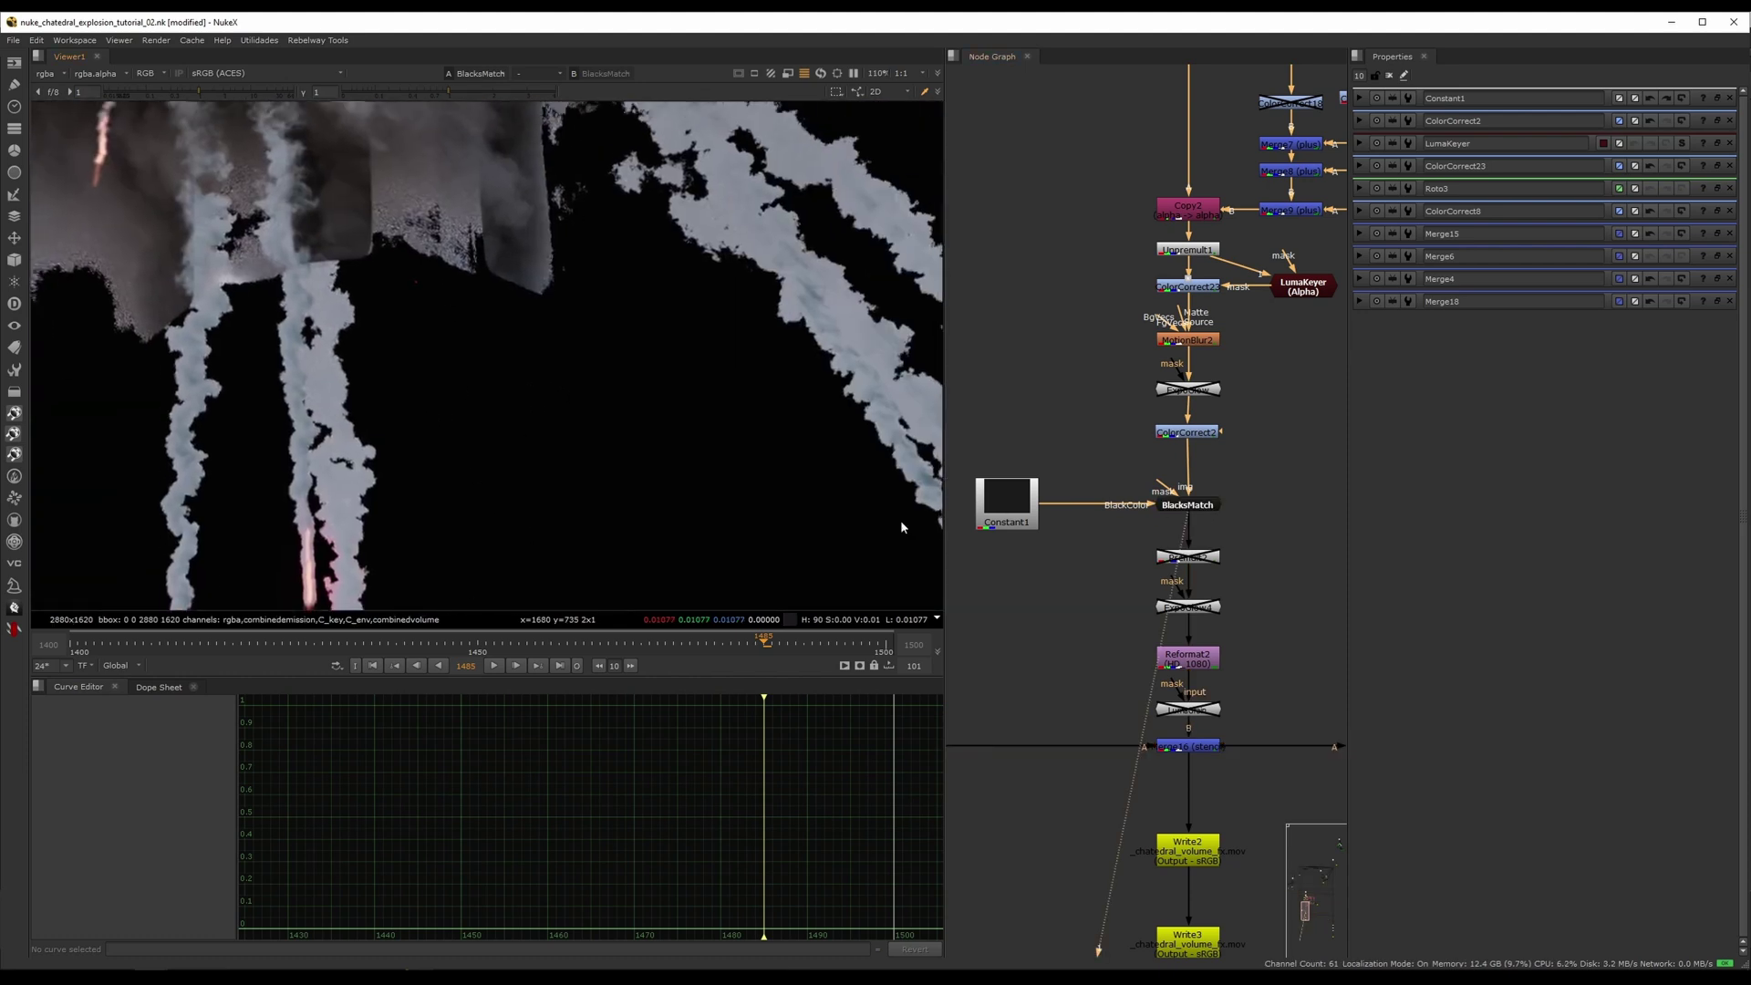
pyautogui.click(1198, 559)
pyautogui.press('1')
pyautogui.press('1')
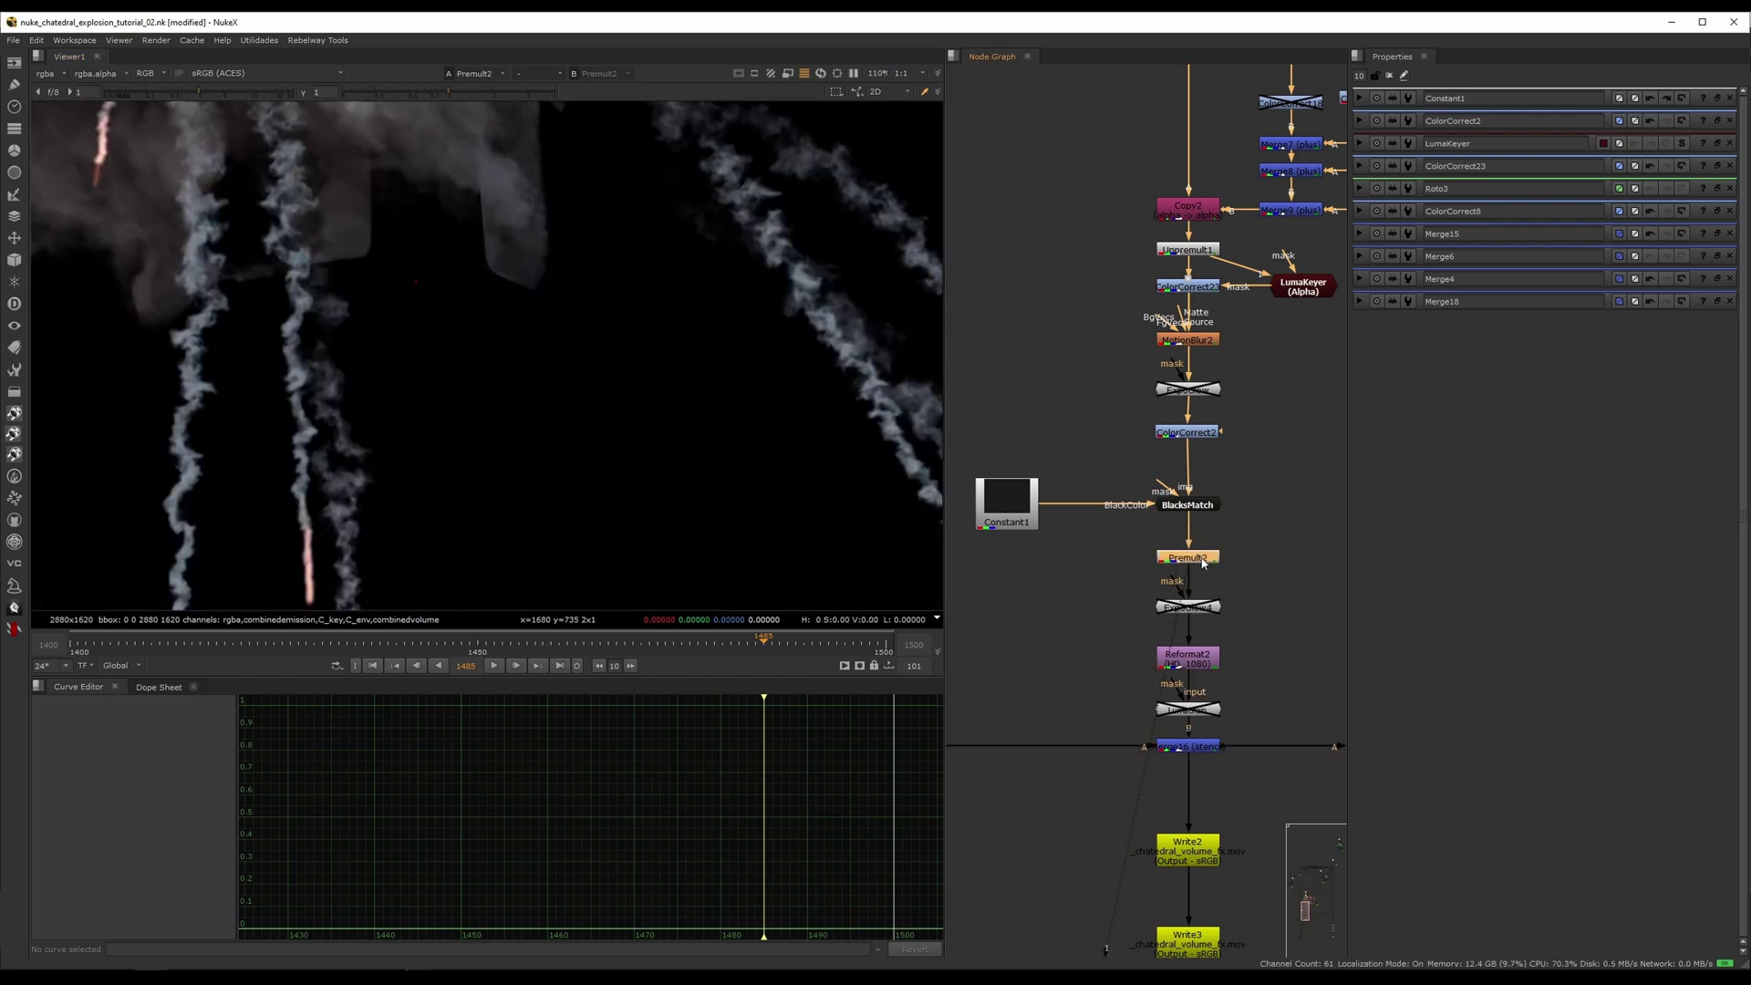
# - Display the Merge node directly above the Write nodes
pyautogui.click(1194, 748)
pyautogui.press('1')
pyautogui.scroll(-3, 1255, 638)
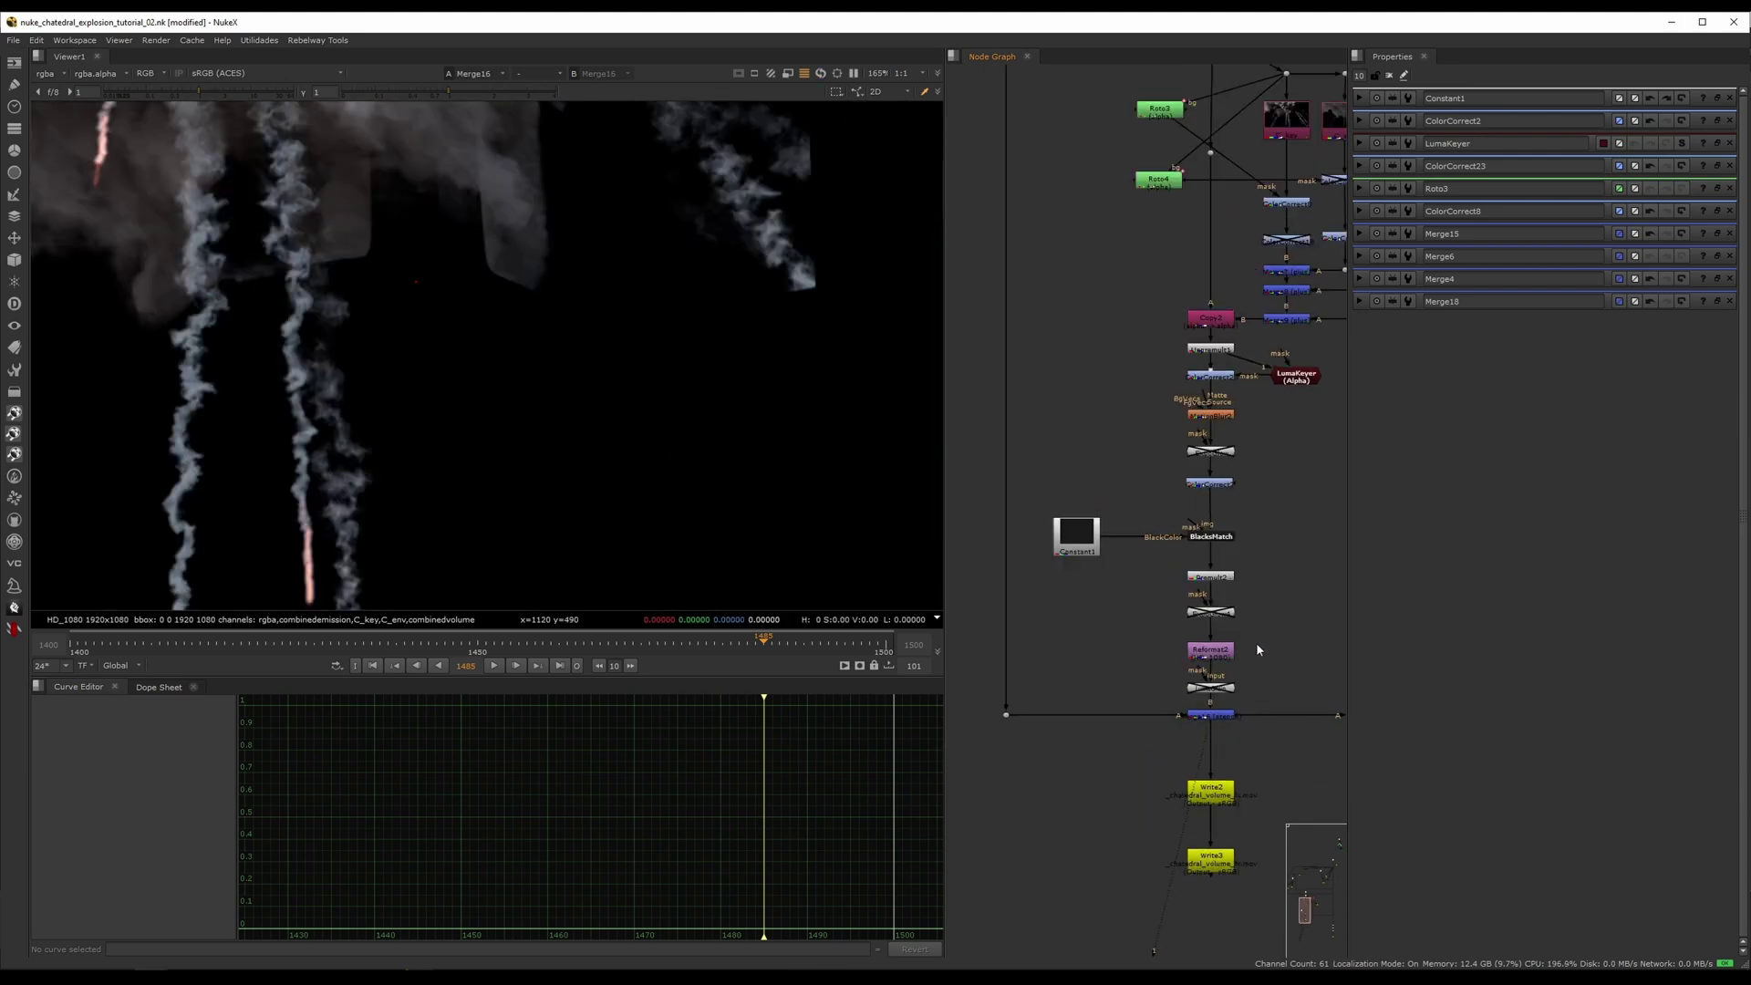
# - Display Roto2 on the plate branch and view its alpha channel
pyautogui.moveTo(1051, 481); pyautogui.dragTo(1088, 862, button='middle')
pyautogui.moveTo(1070, 226); pyautogui.dragTo(1069, 716, button='middle')
pyautogui.scroll(-3, 1070, 668)
pyautogui.click(1033, 394)
pyautogui.press('1')
pyautogui.scroll(-5, 640, 408)
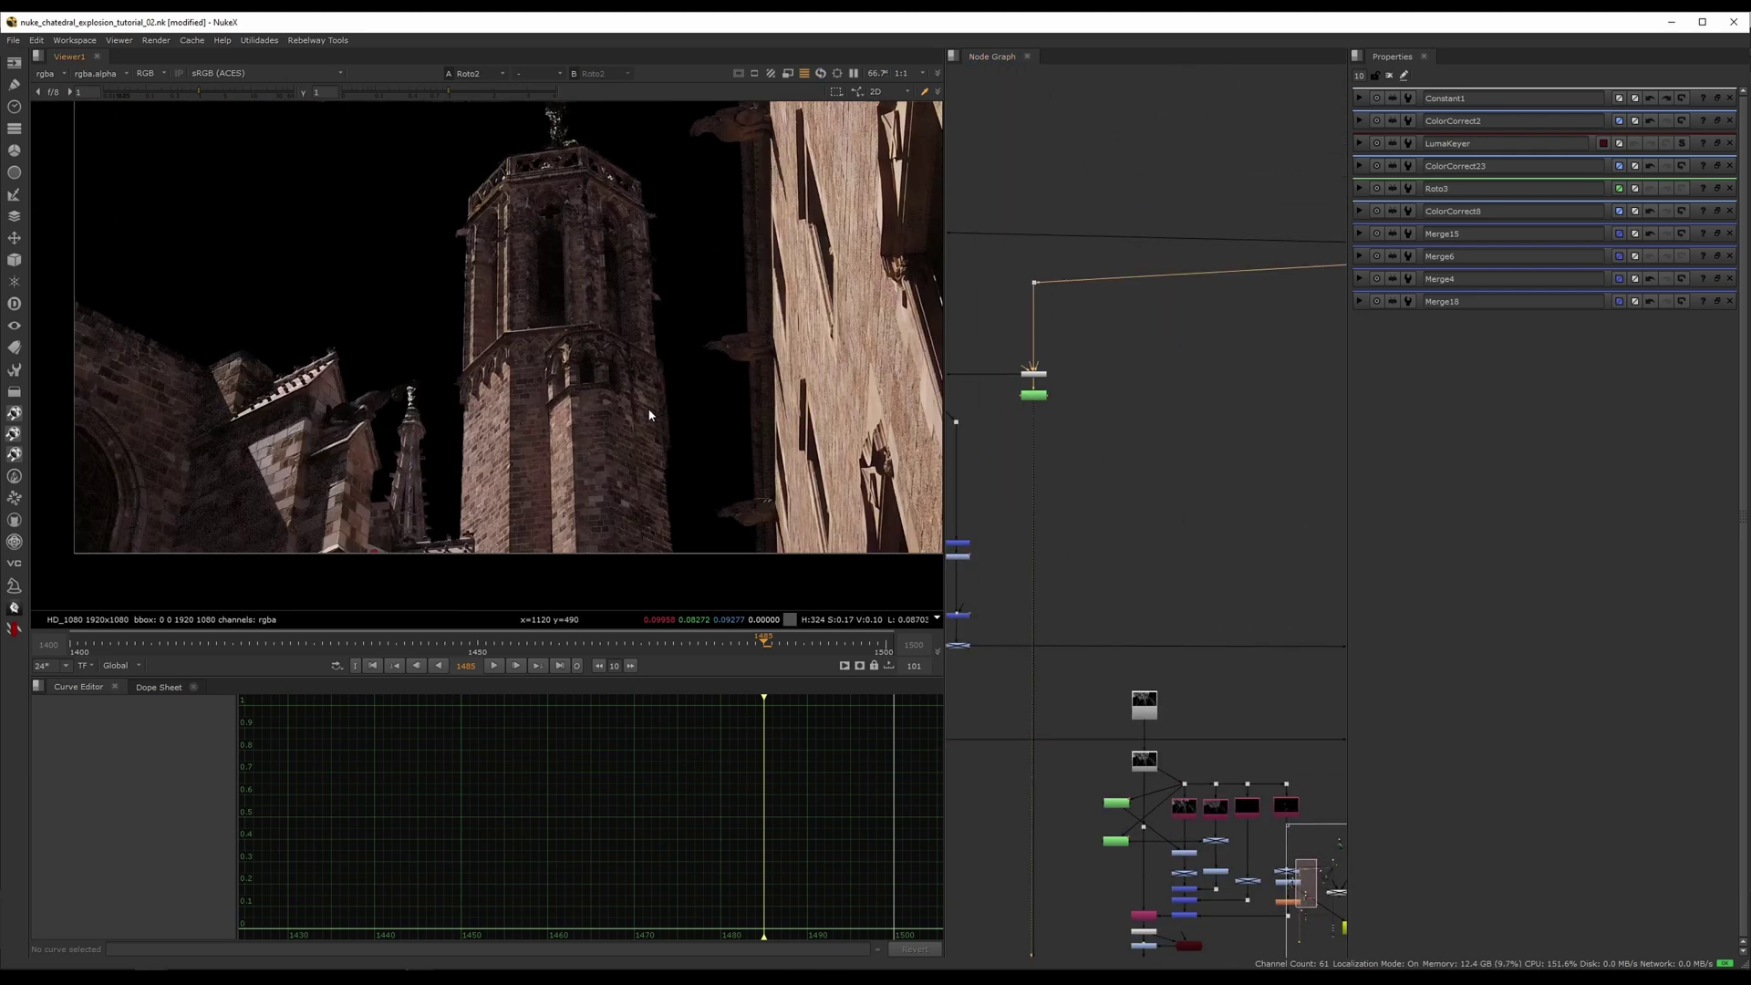
pyautogui.press('a')
pyautogui.scroll(3, 709, 383)
pyautogui.scroll(4, 1003, 326)
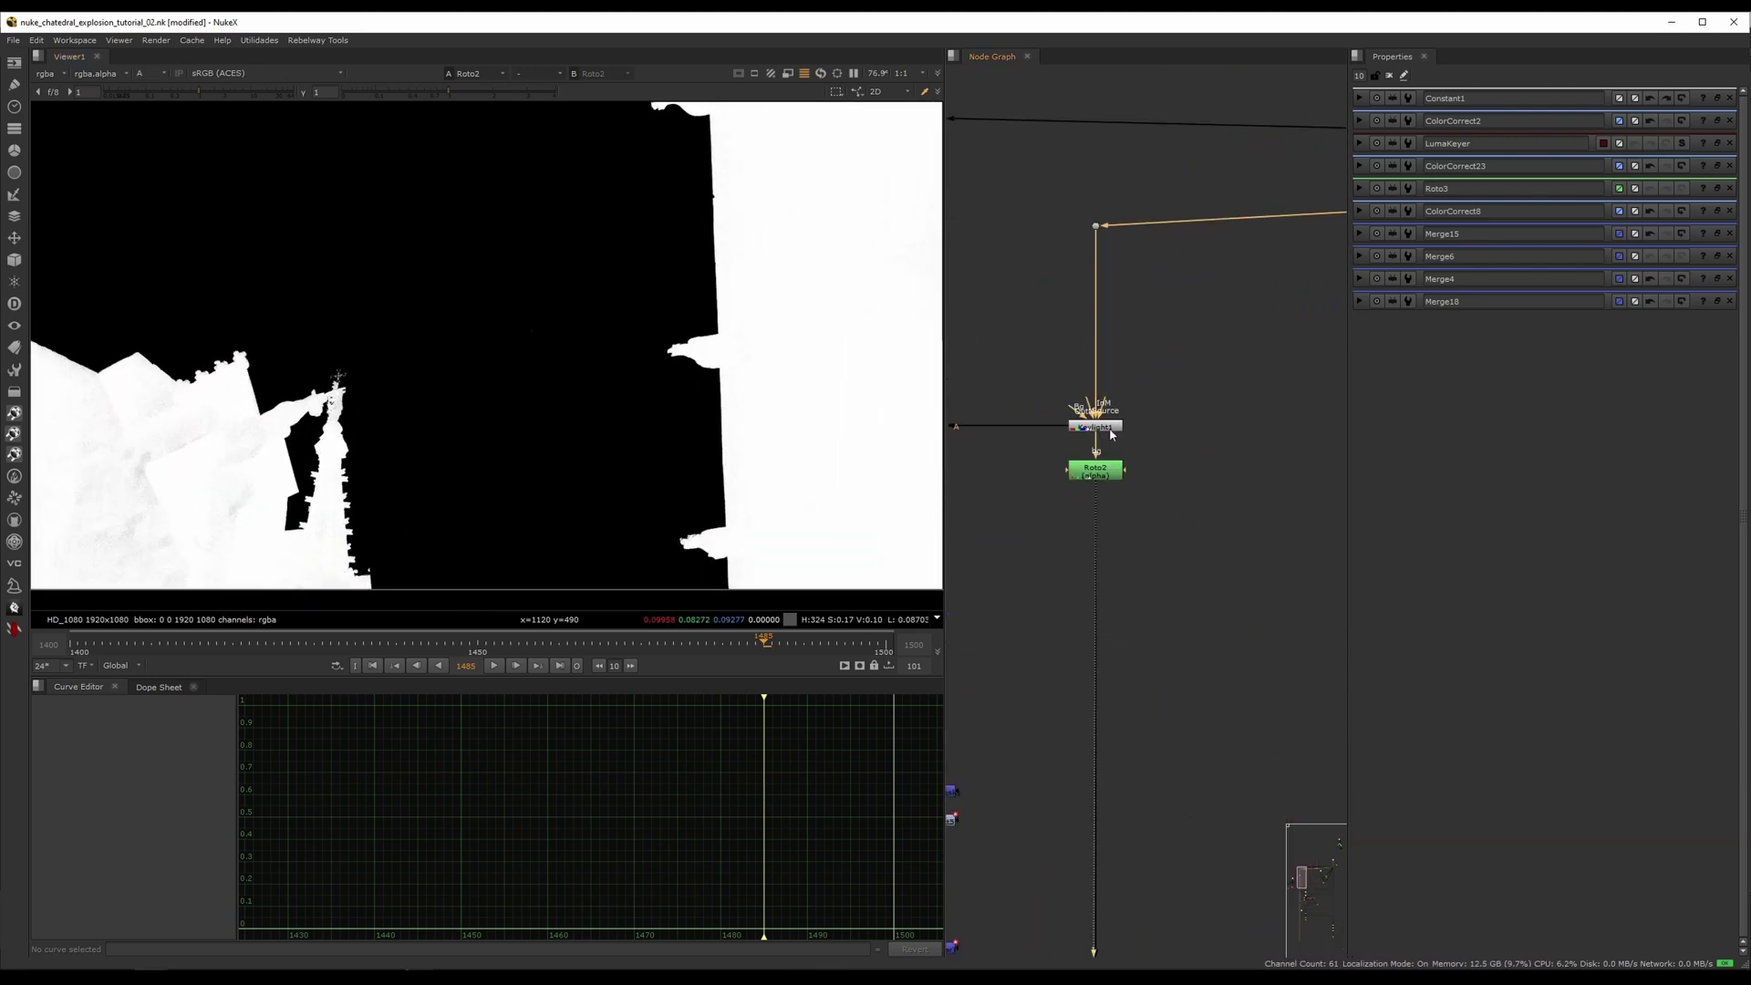
# - Examine the alpha at the keyer above Roto2, and move Roto2 slightly farther below the keyer
pyautogui.click(1108, 428)
pyautogui.press('1')
pyautogui.press('1')
pyautogui.moveTo(1102, 495); pyautogui.dragTo(1102, 507)
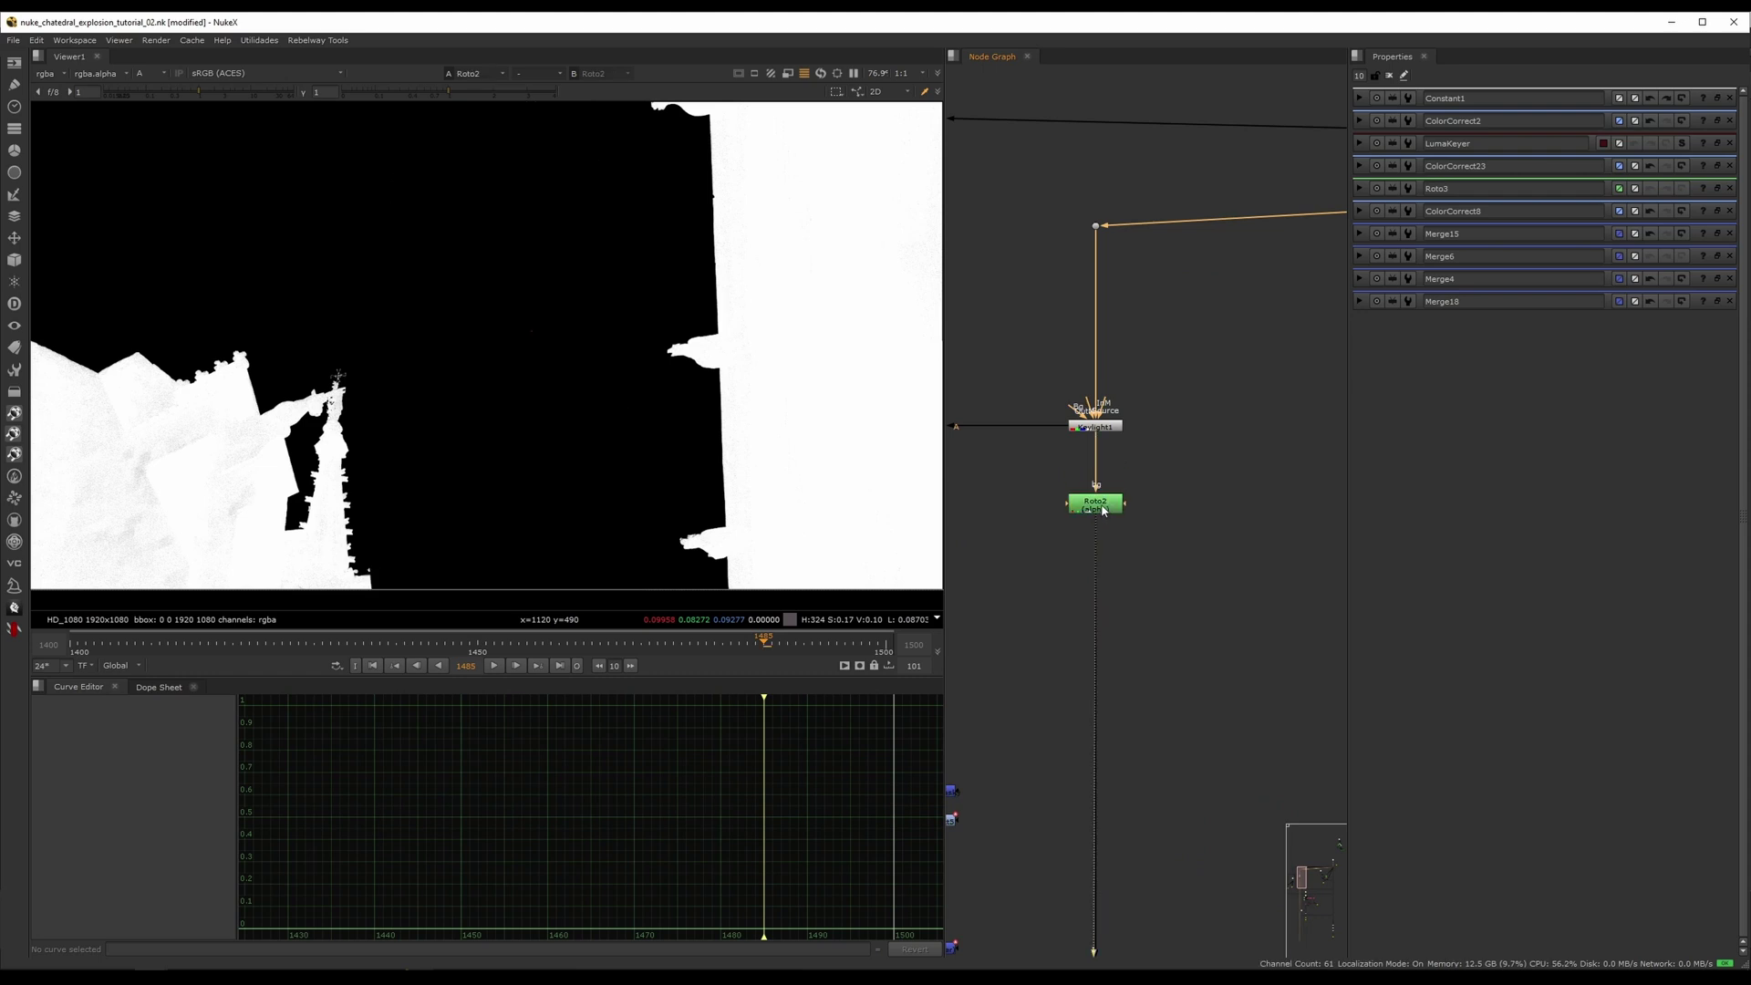
pyautogui.scroll(-3, 701, 436)
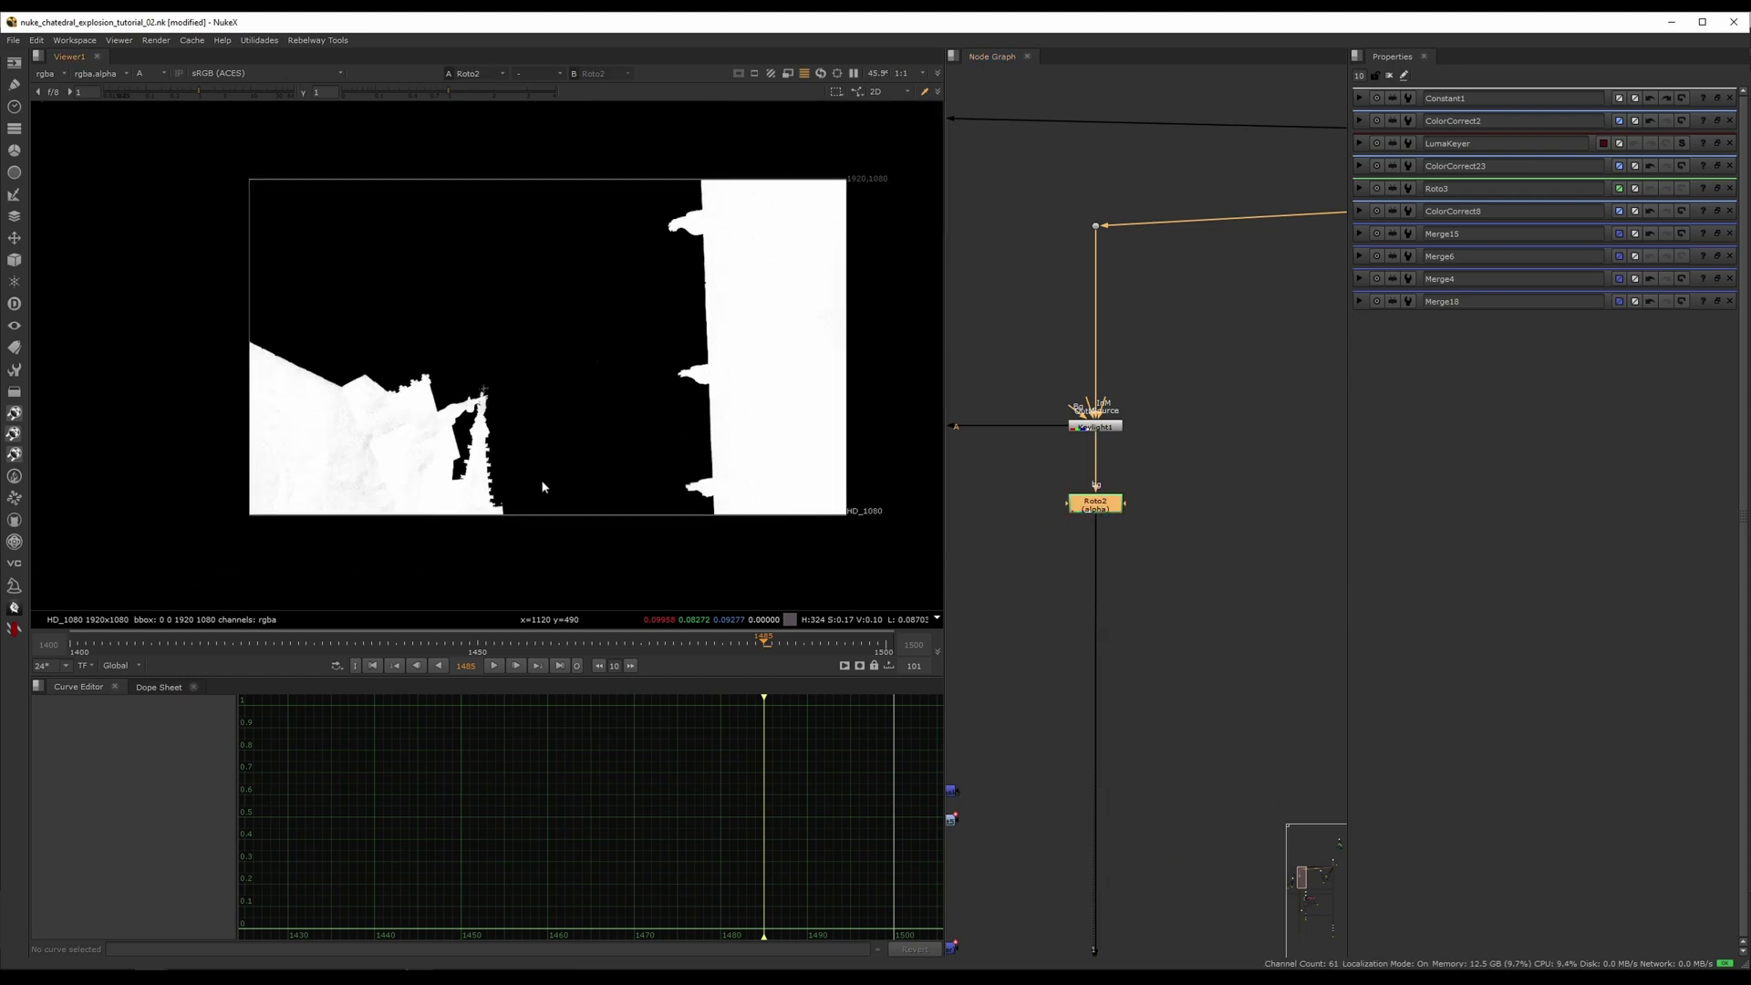
# - Display the explosion's alpha at the disabled LumaGrain node and at the Merge16 stencil to compare them
pyautogui.moveTo(1102, 734); pyautogui.dragTo(1085, 401, button='middle')
pyautogui.moveTo(1076, 674); pyautogui.dragTo(1044, 182, button='middle')
pyautogui.moveTo(1095, 878); pyautogui.dragTo(1035, 346, button='middle')
pyautogui.moveTo(1066, 699); pyautogui.dragTo(1028, 468, button='middle')
pyautogui.scroll(2, 1191, 492)
pyautogui.click(1149, 425)
pyautogui.press('1')
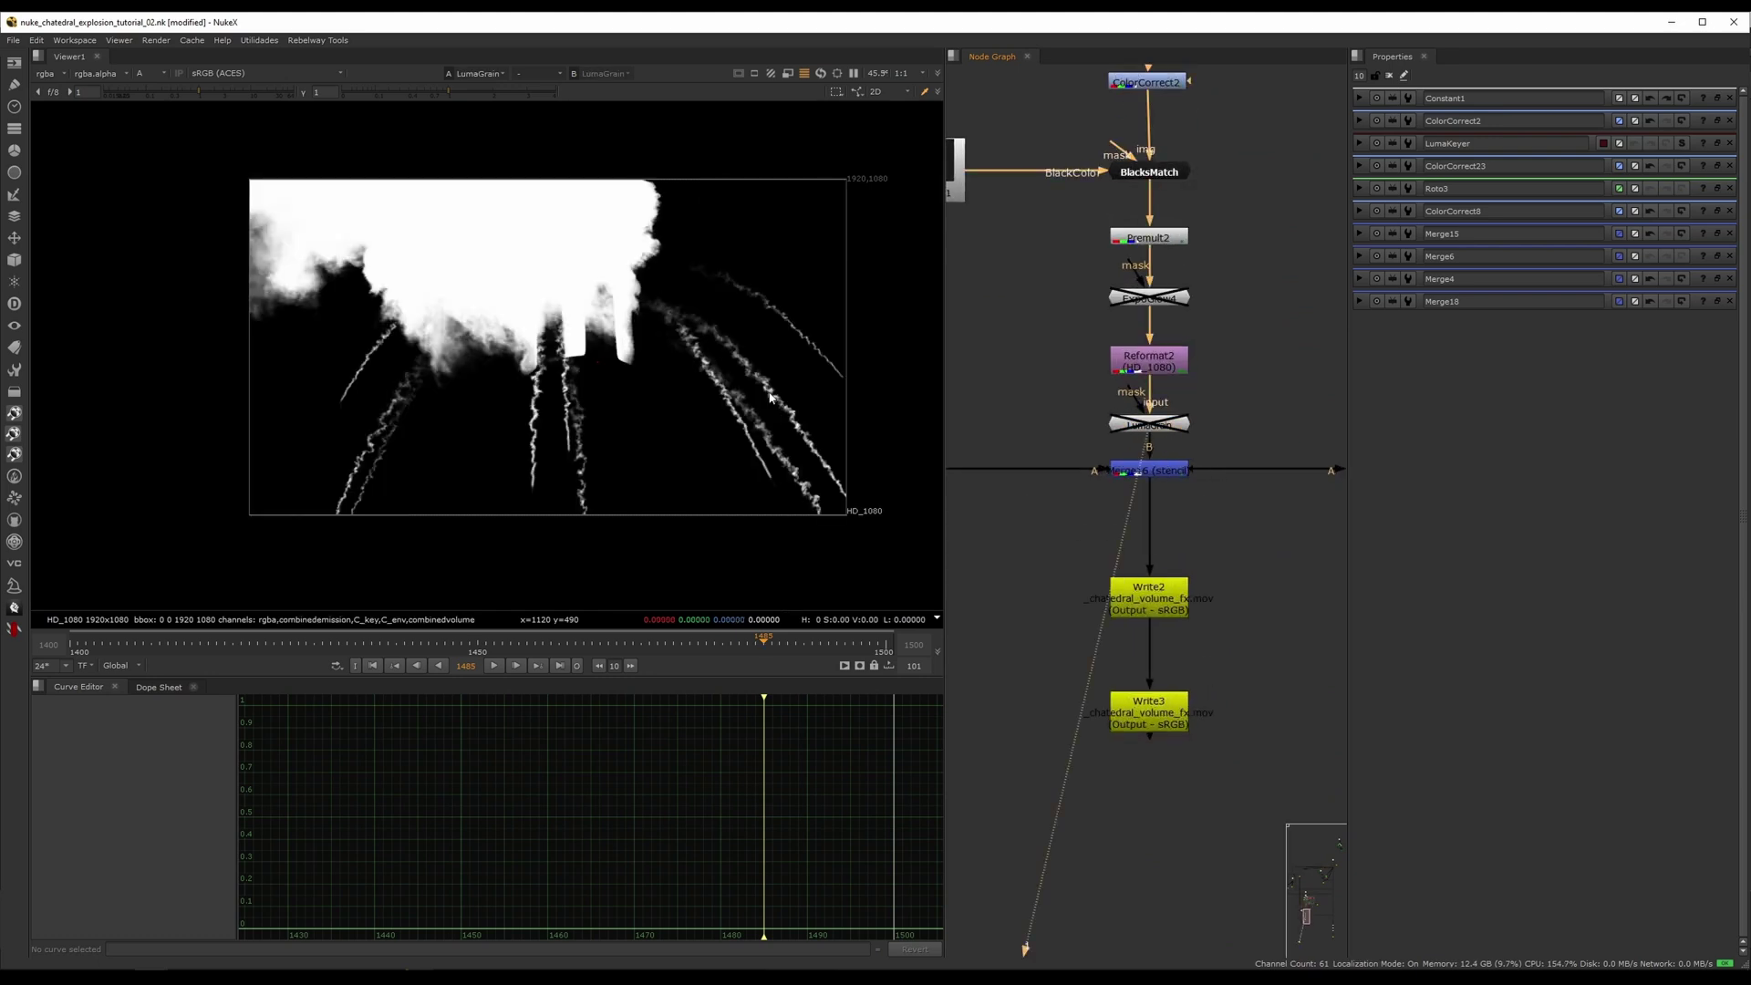
pyautogui.scroll(4, 728, 376)
pyautogui.click(1166, 472)
pyautogui.press('1')
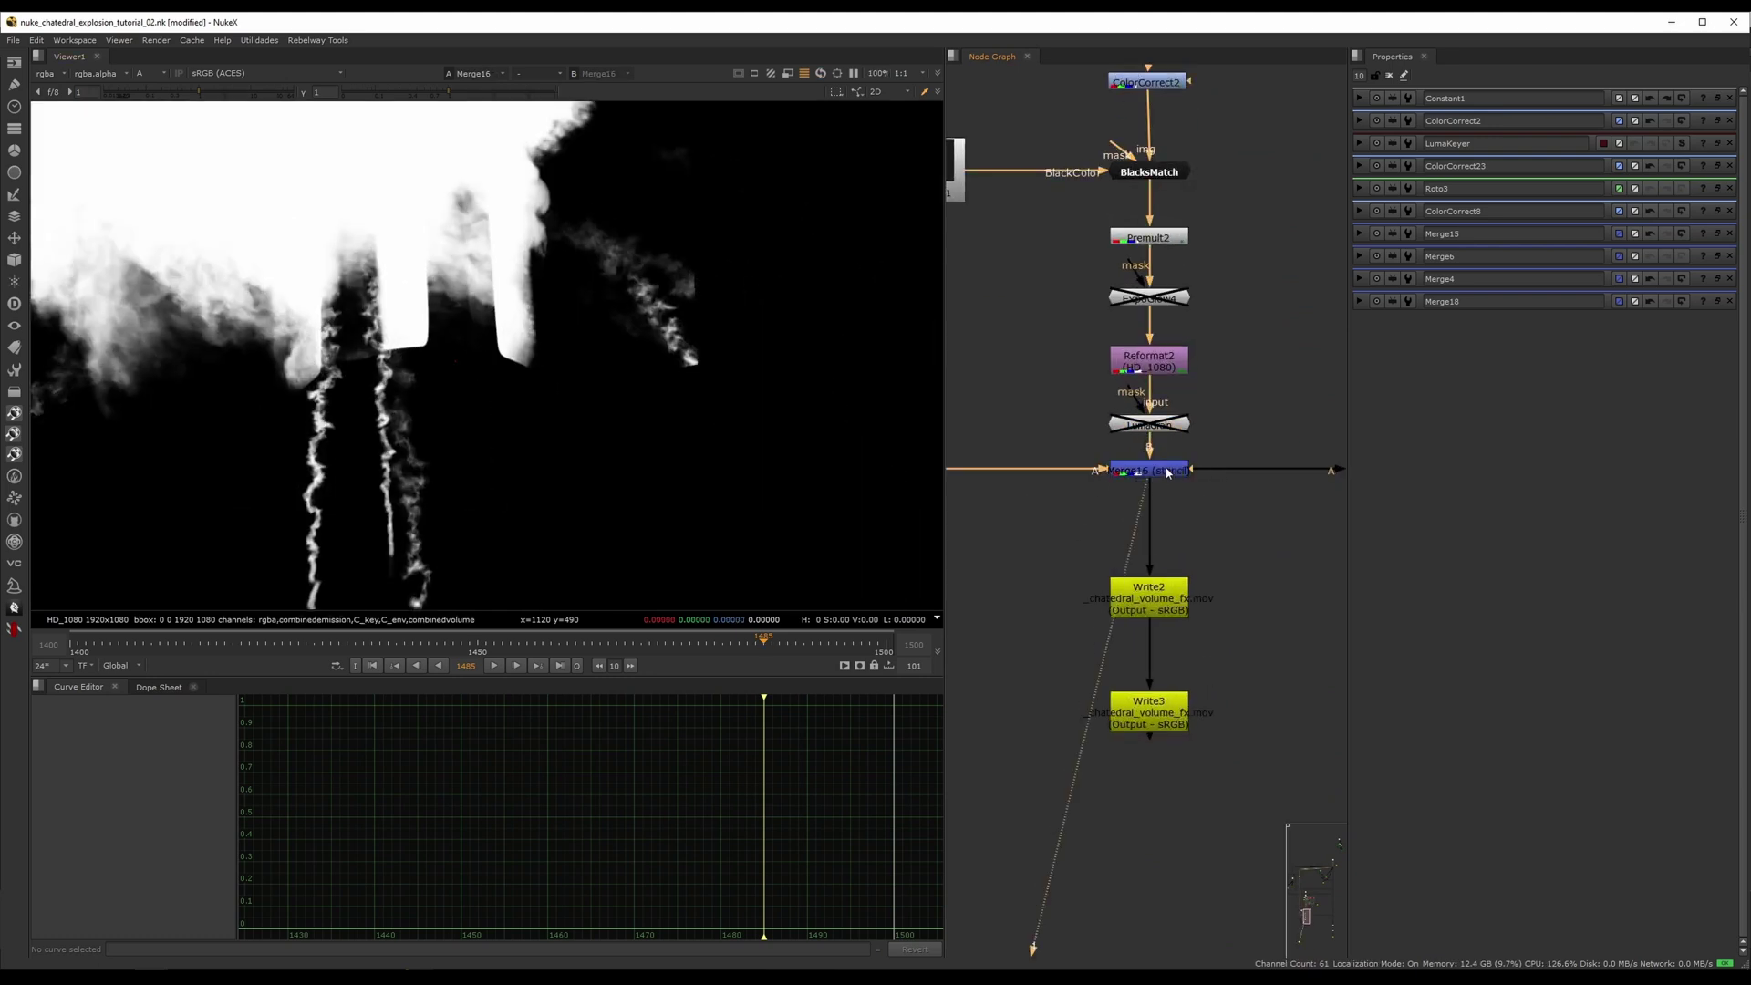
pyautogui.scroll(-5, 708, 463)
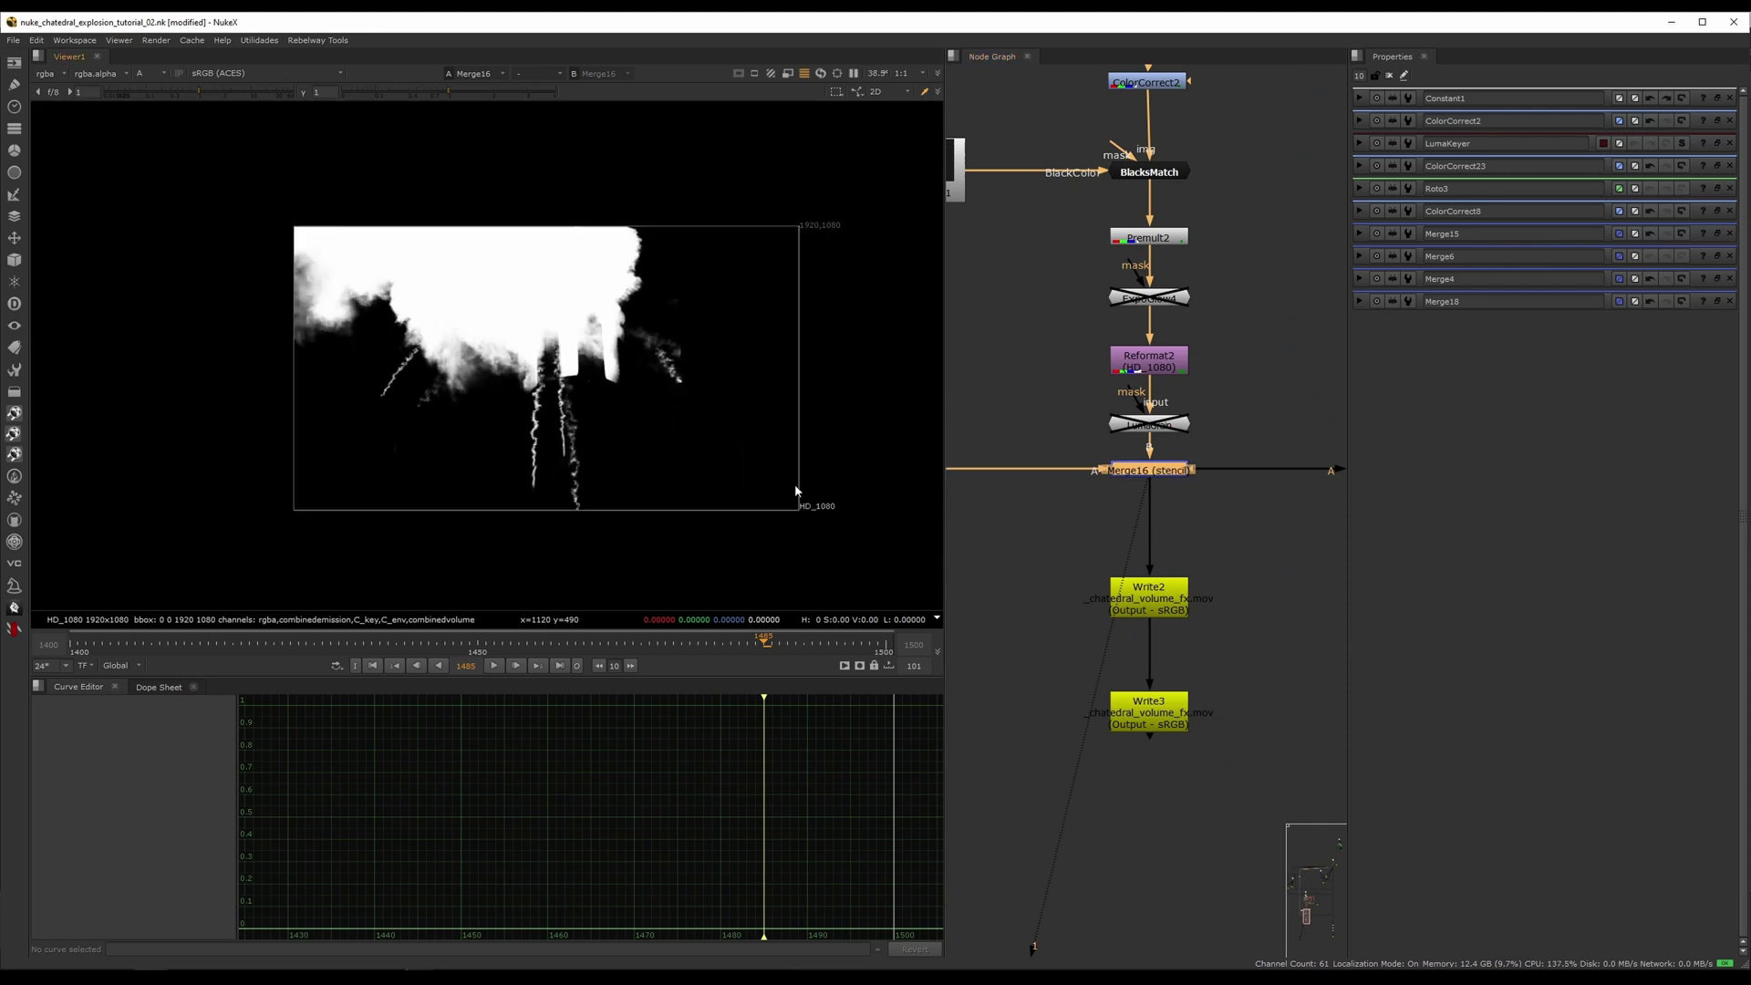
# - Display Merge1 in RGB to view the explosion merged over the plate
pyautogui.moveTo(1339, 545); pyautogui.dragTo(957, 500, button='middle')
pyautogui.scroll(-6, 1165, 532)
pyautogui.scroll(4, 1131, 466)
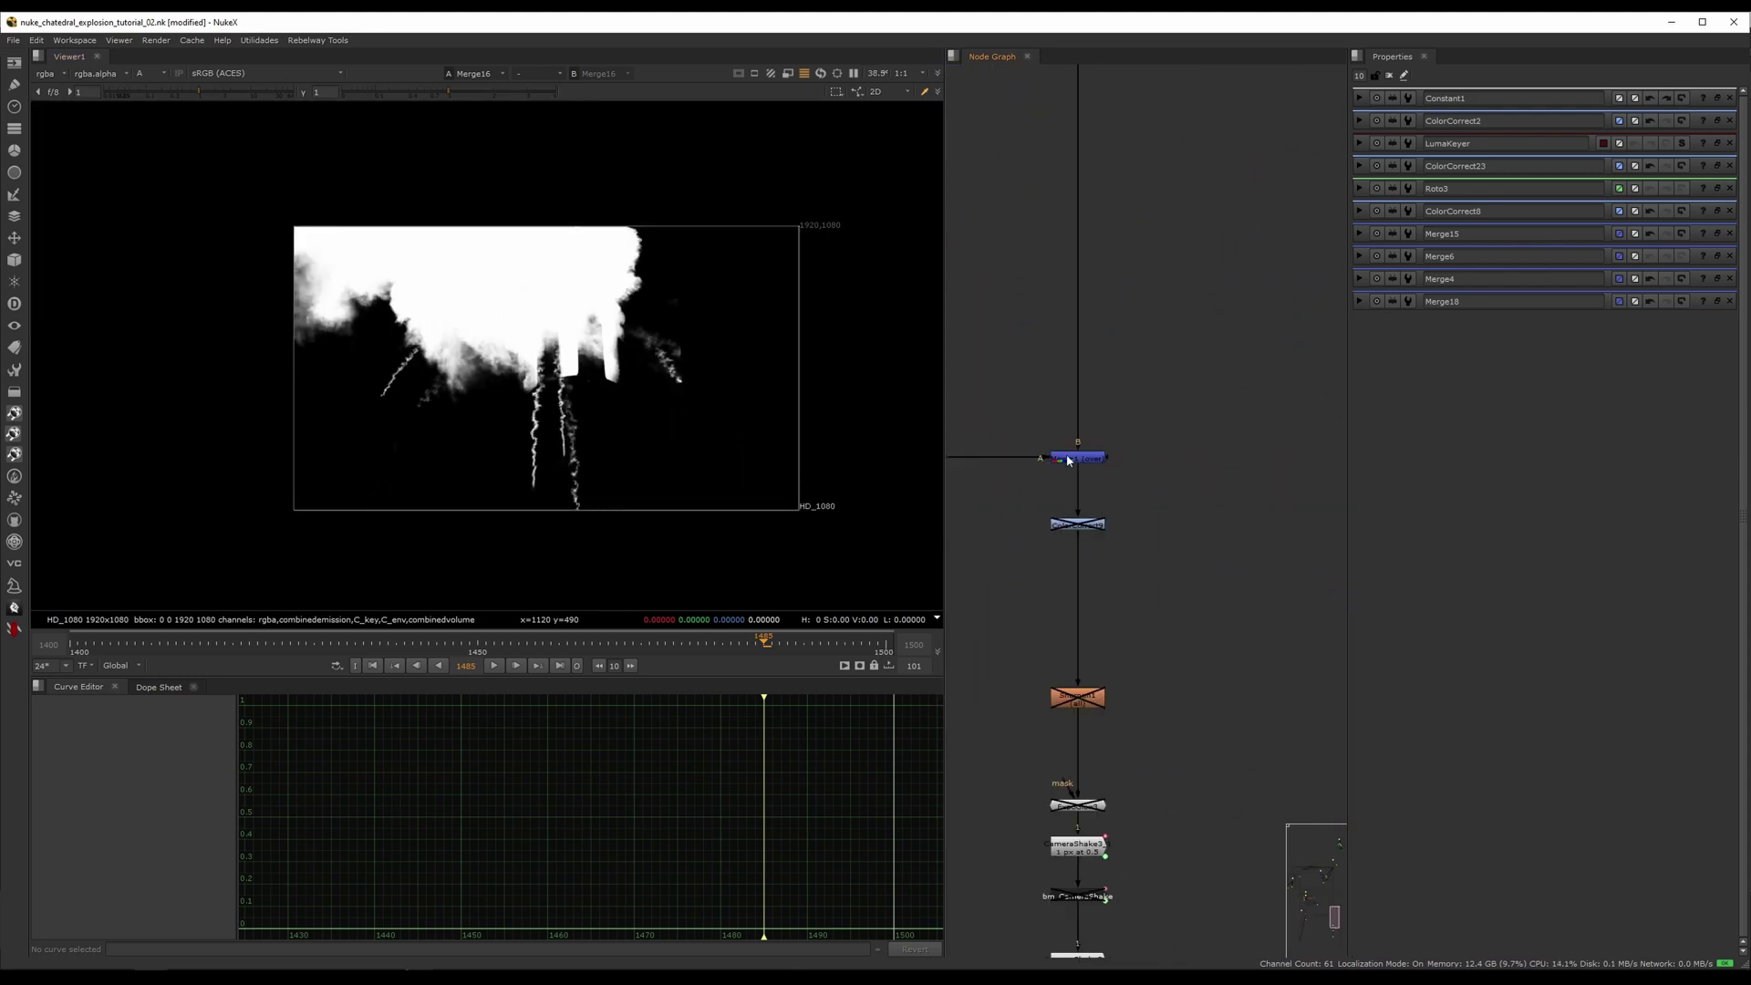
pyautogui.click(1065, 458)
pyautogui.press('1')
pyautogui.press('a')
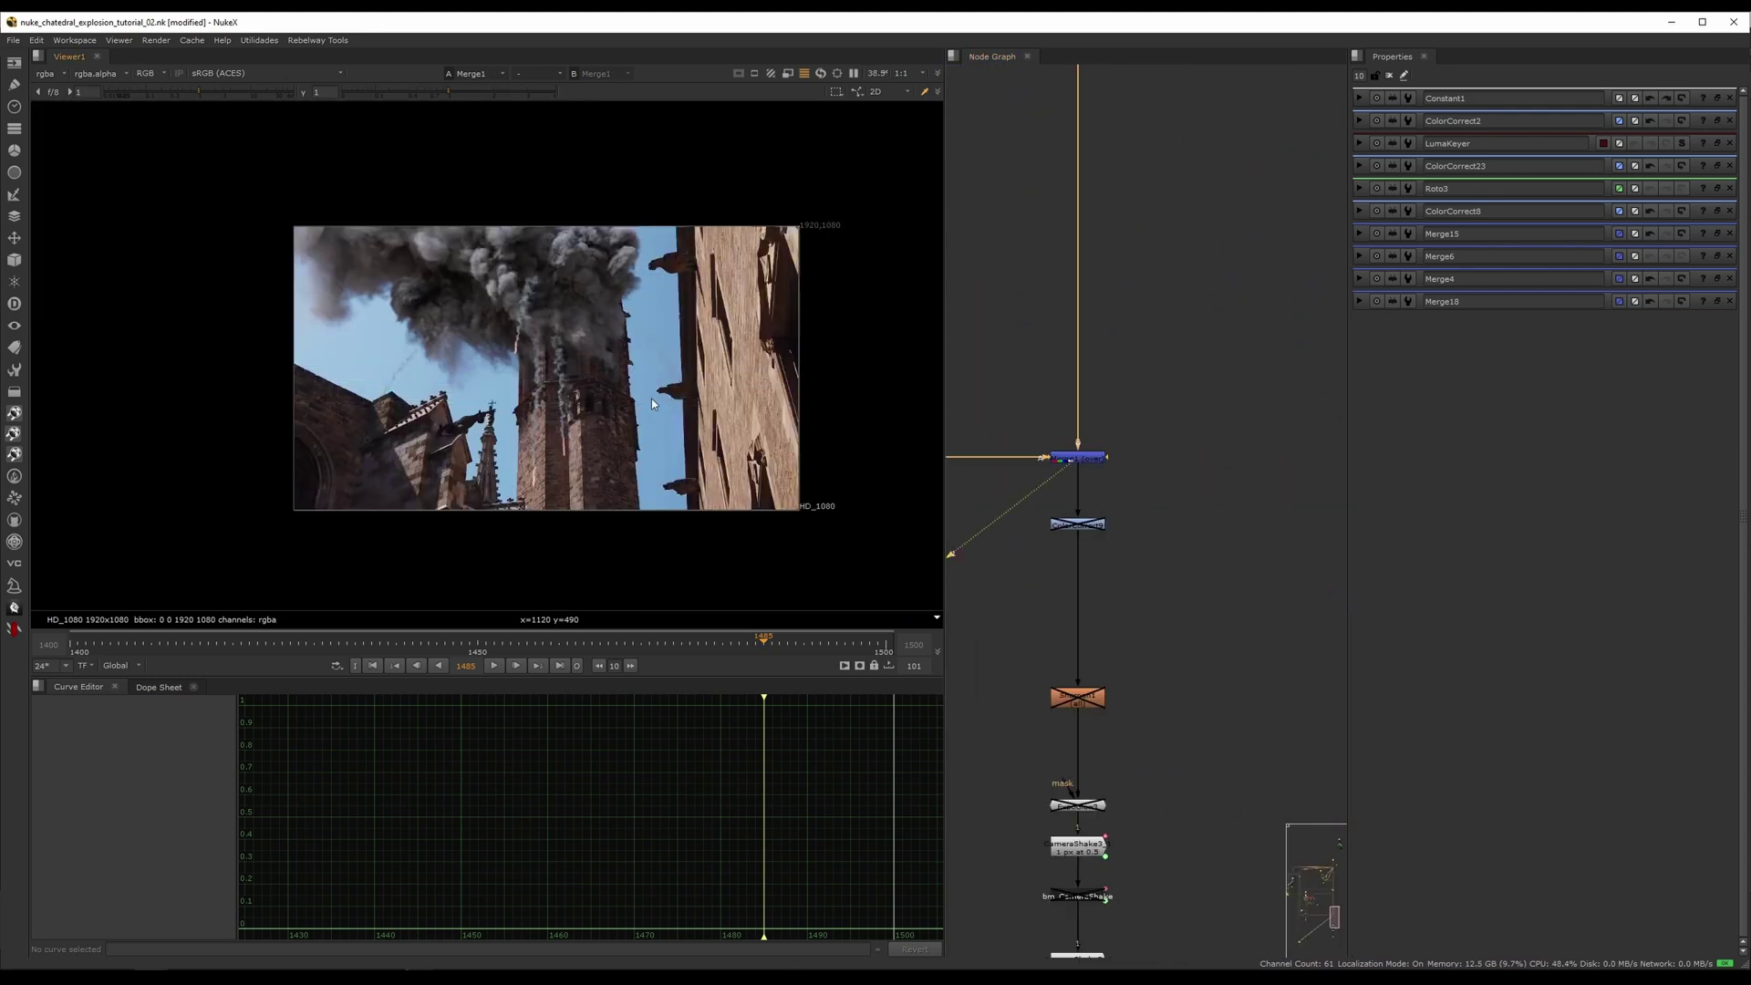
# - Toggle Merge1 repeatedly to compare the cathedral tower with and without the explosion
pyautogui.scroll(5, 649, 395)
pyautogui.moveTo(999, 406); pyautogui.dragTo(1236, 406, button='middle')
pyautogui.moveTo(1003, 433); pyautogui.dragTo(1166, 450, button='middle')
pyautogui.press('d')
pyautogui.press('d')
pyautogui.press('d')
pyautogui.press('d')
pyautogui.press('d')
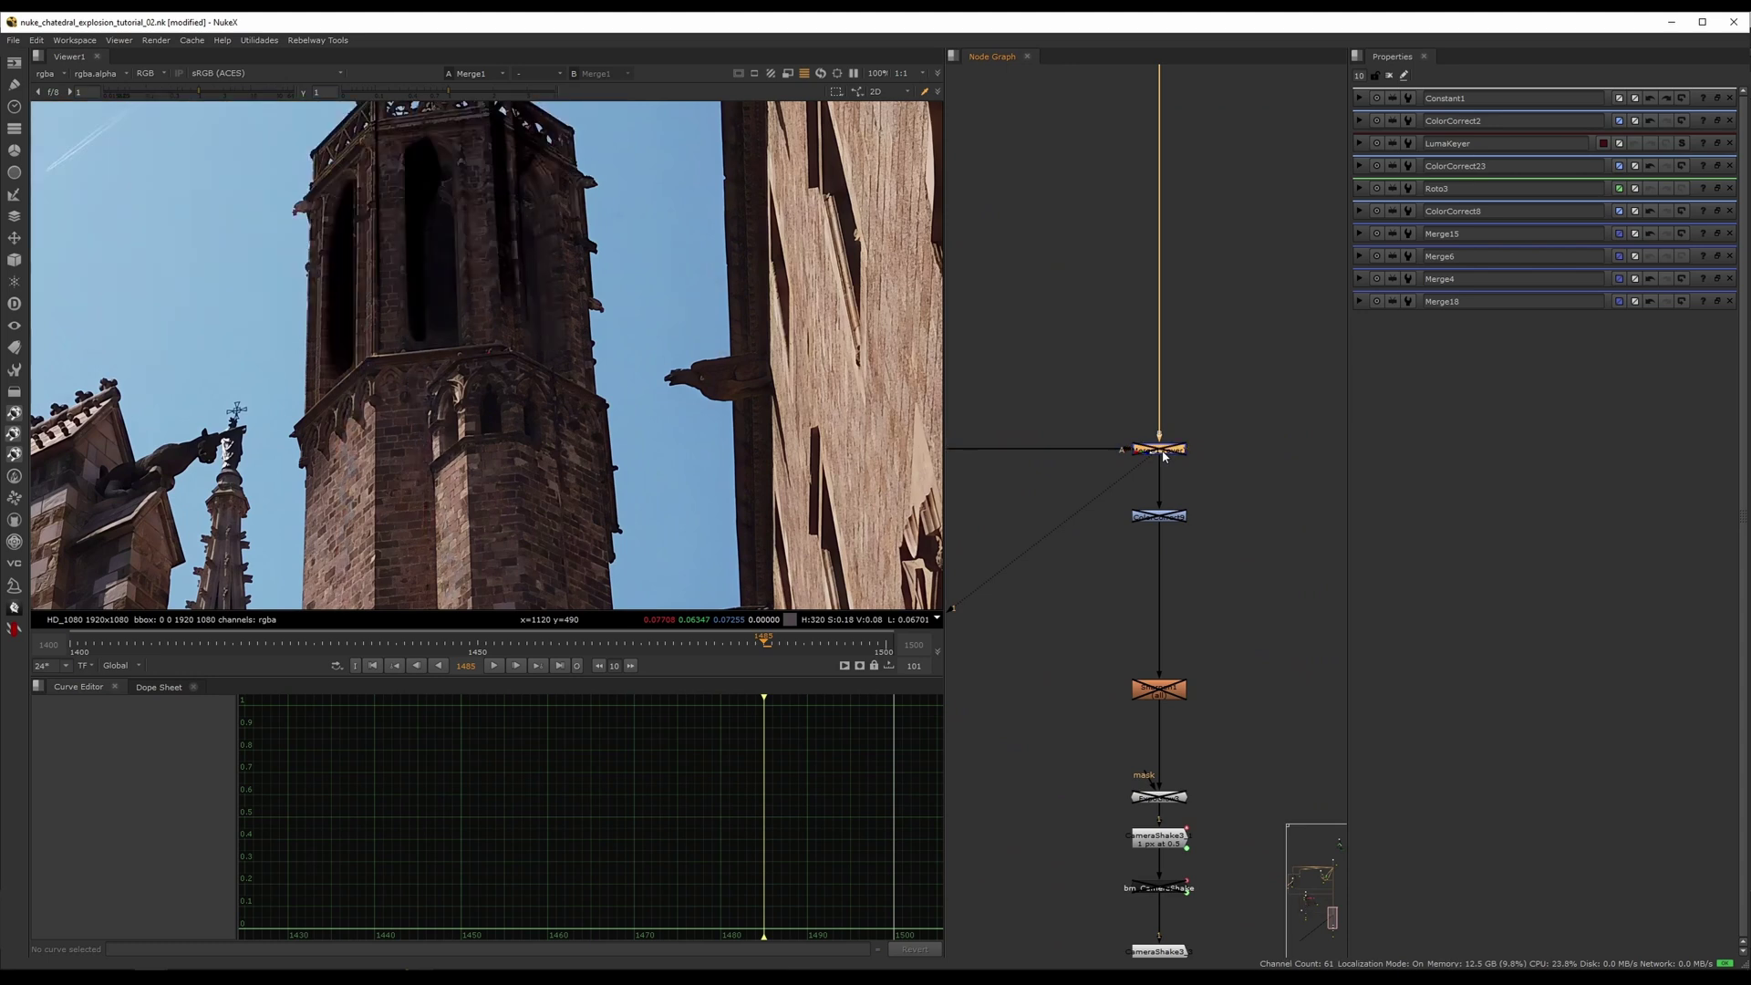
pyautogui.press('d')
# - Toggle Merge1 while examining how the thin smoke trail passes behind the stone rooftops
pyautogui.moveTo(605, 430); pyautogui.dragTo(1087, 398, button='middle')
pyautogui.press('d')
pyautogui.press('d')
pyautogui.scroll(6, 440, 341)
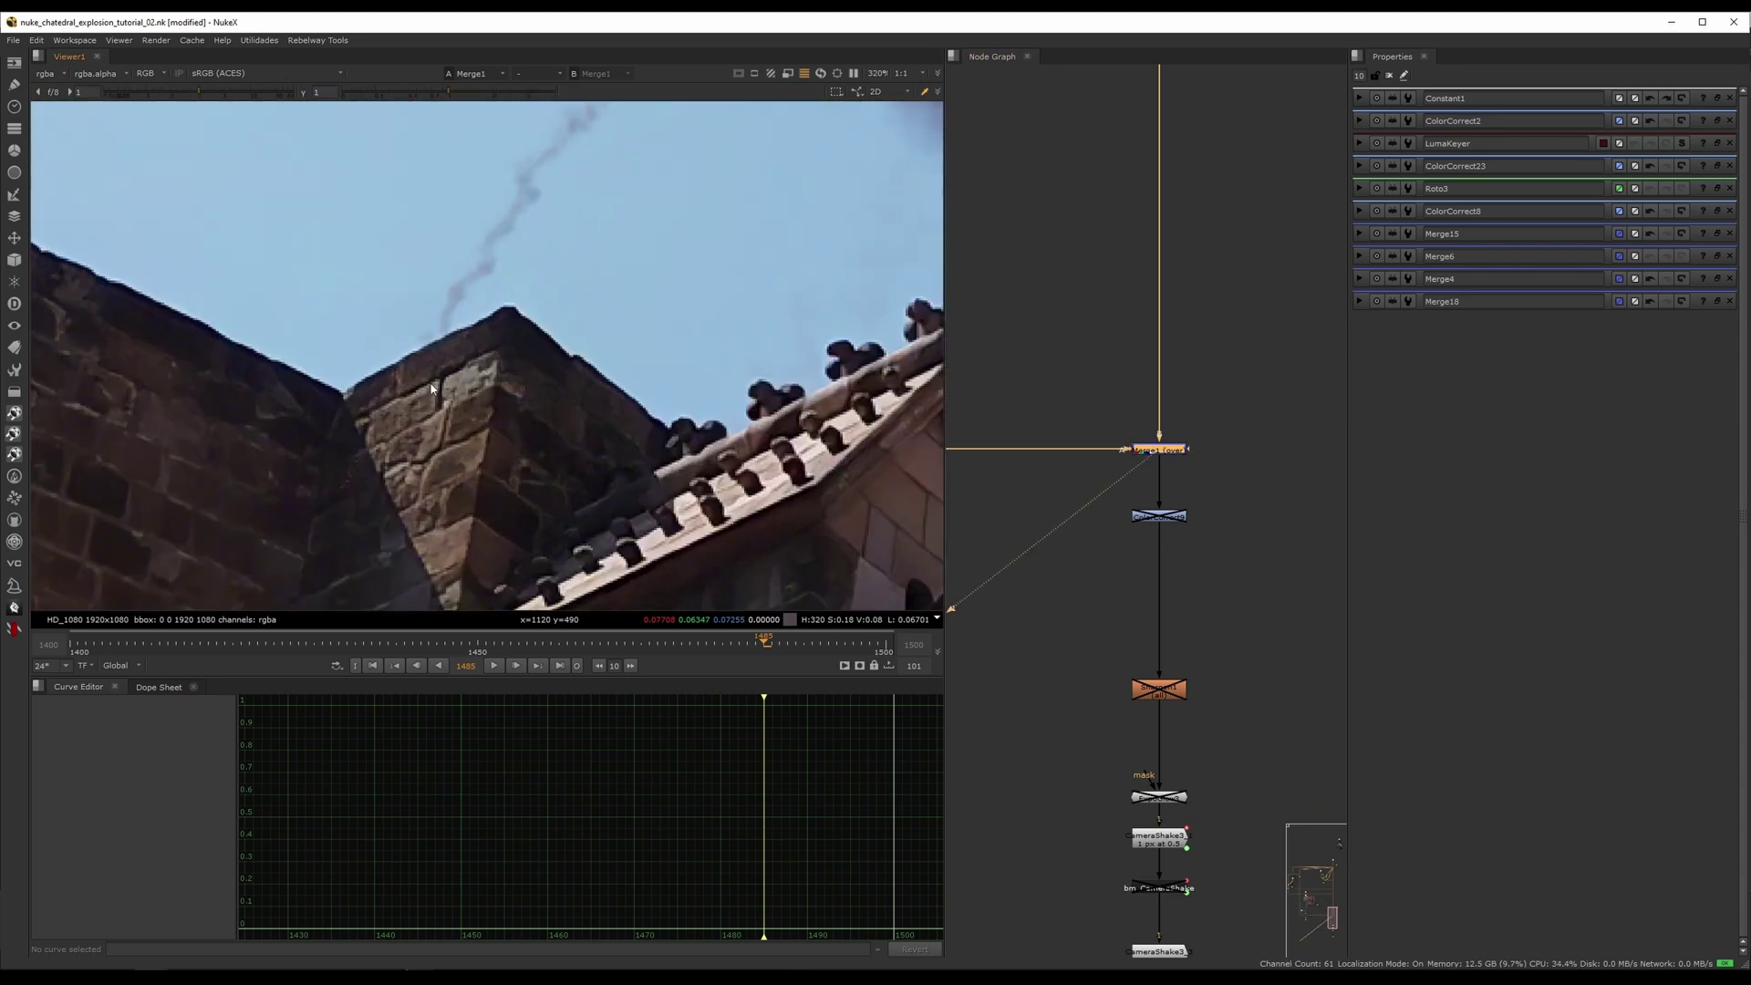
pyautogui.press('d')
pyautogui.press('d')
pyautogui.scroll(7, 346, 481)
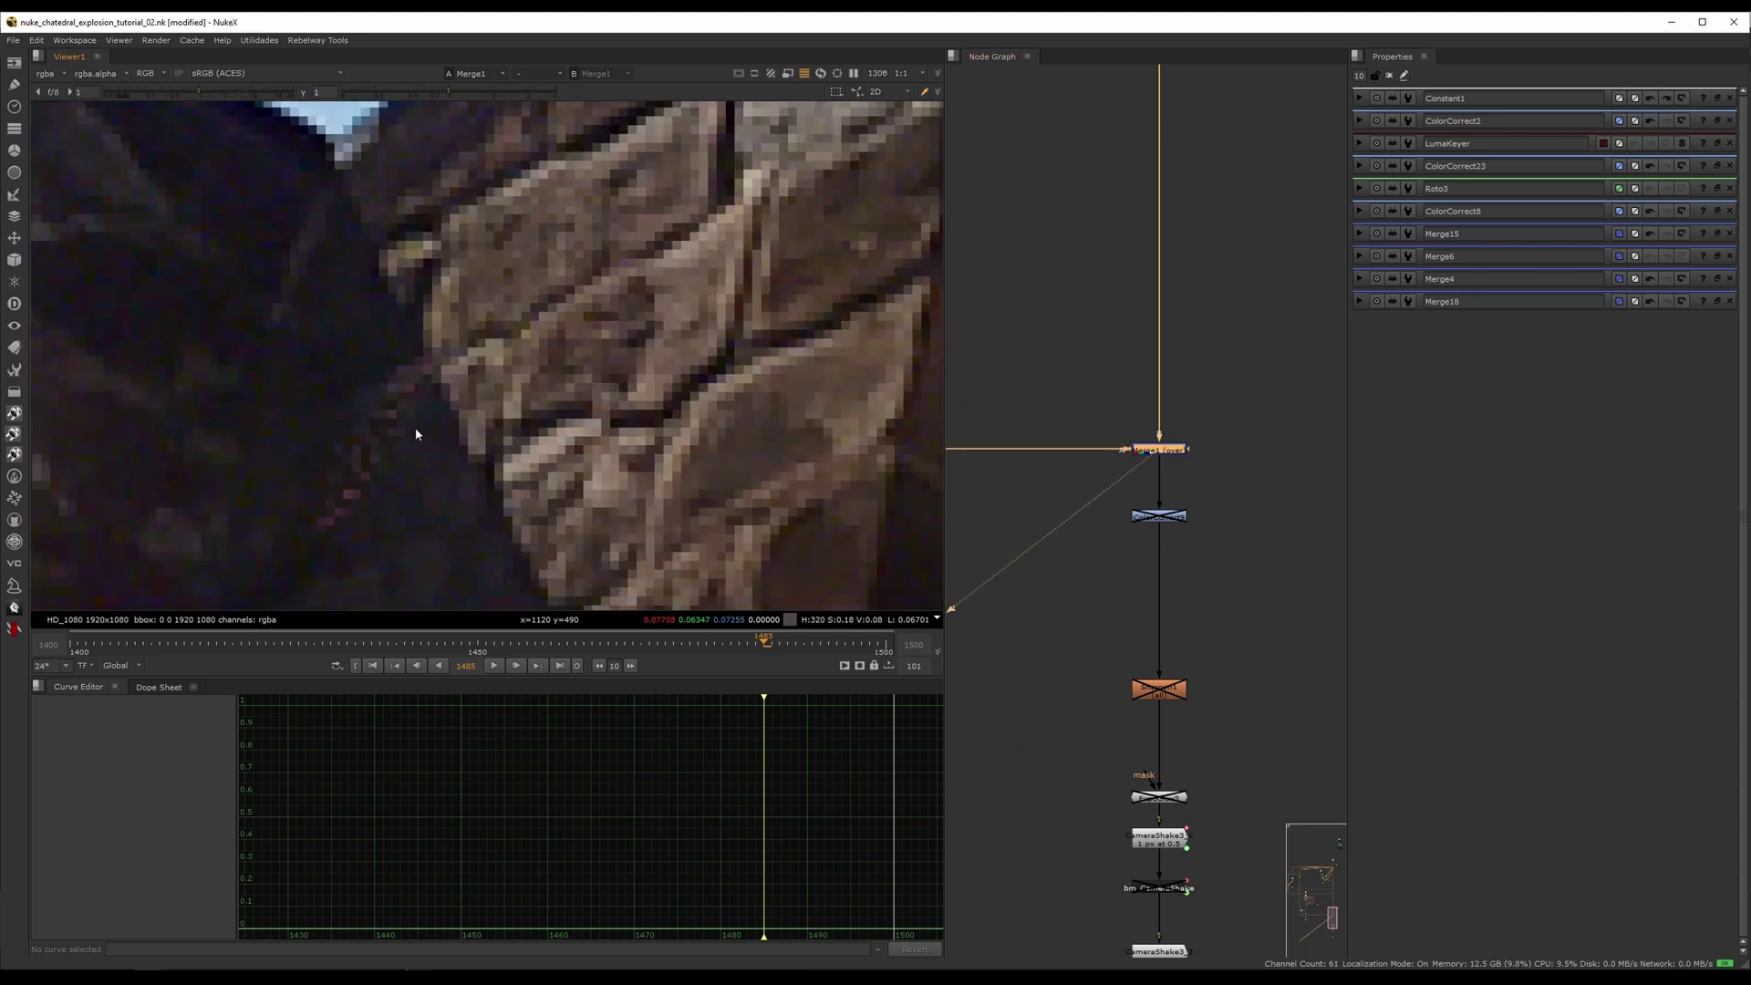
pyautogui.press('d')
pyautogui.press('d')
pyautogui.press('d')
pyautogui.scroll(-12, 364, 452)
pyautogui.press('d')
pyautogui.scroll(-4, 461, 451)
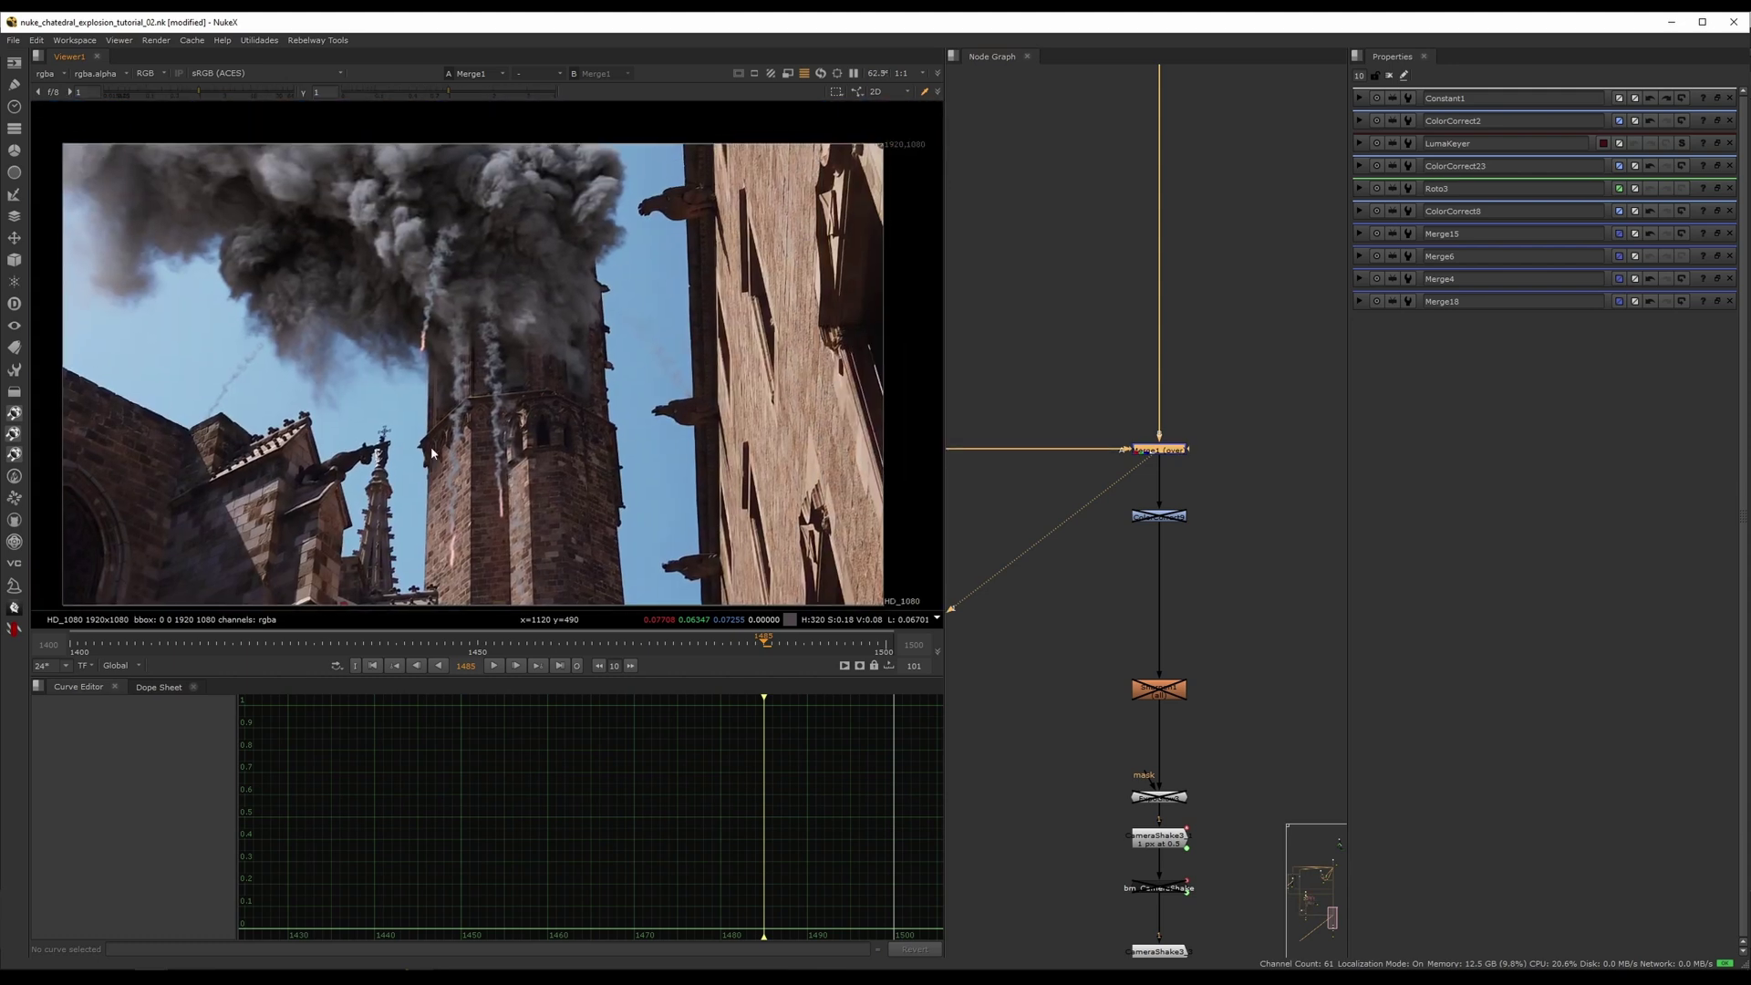
pyautogui.moveTo(459, 471); pyautogui.dragTo(460, 457, button='middle')
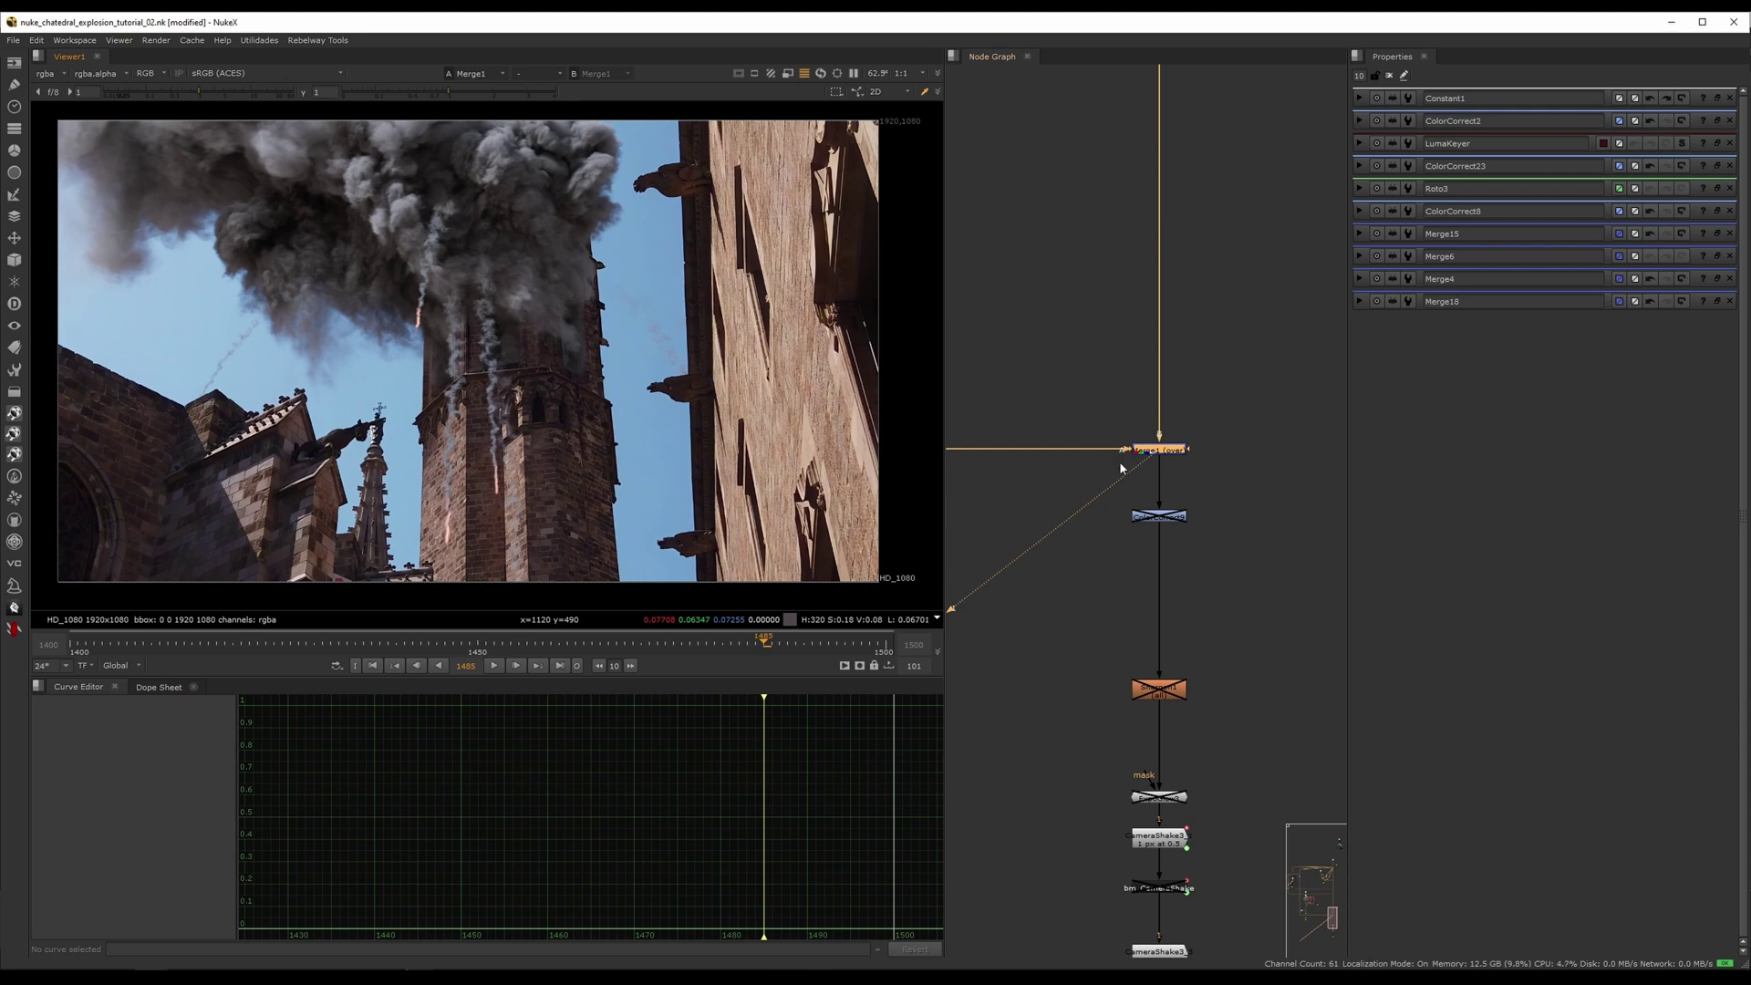
# - Move Sharpen1 slightly higher in the graph and toggle it in the viewer to compare its sharpening
pyautogui.moveTo(1096, 626); pyautogui.dragTo(1088, 420, button='middle')
pyautogui.moveTo(1199, 533); pyautogui.dragTo(1171, 489, button='middle')
pyautogui.moveTo(1210, 228); pyautogui.dragTo(1125, 392)
pyautogui.press('d')
pyautogui.press('1')
pyautogui.press('d')
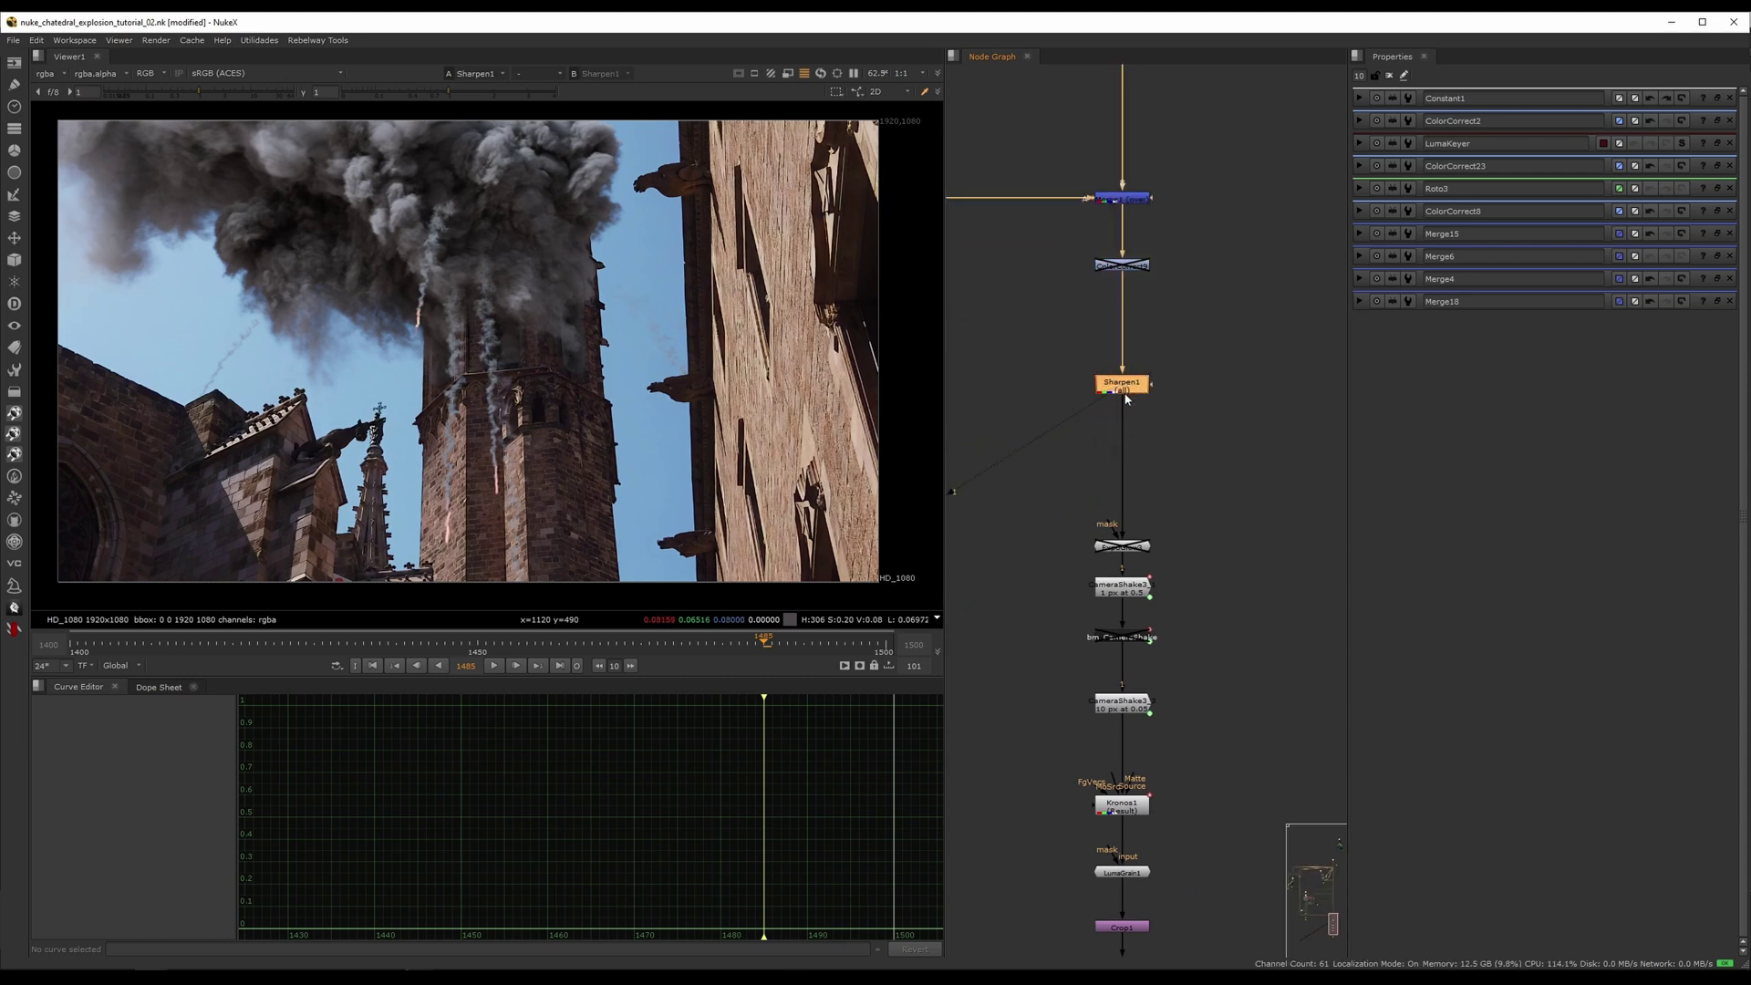
pyautogui.press('d')
pyautogui.press('d')
pyautogui.press('d')
# - Move the disabled node below Sharpen1 slightly higher, and select the two active CameraShake3 nodes in turn
pyautogui.moveTo(1171, 533); pyautogui.dragTo(1147, 317, button='middle')
pyautogui.moveTo(1113, 332); pyautogui.dragTo(1113, 306)
pyautogui.moveTo(1141, 367); pyautogui.dragTo(1111, 407, button='middle')
pyautogui.scroll(2, 1109, 411)
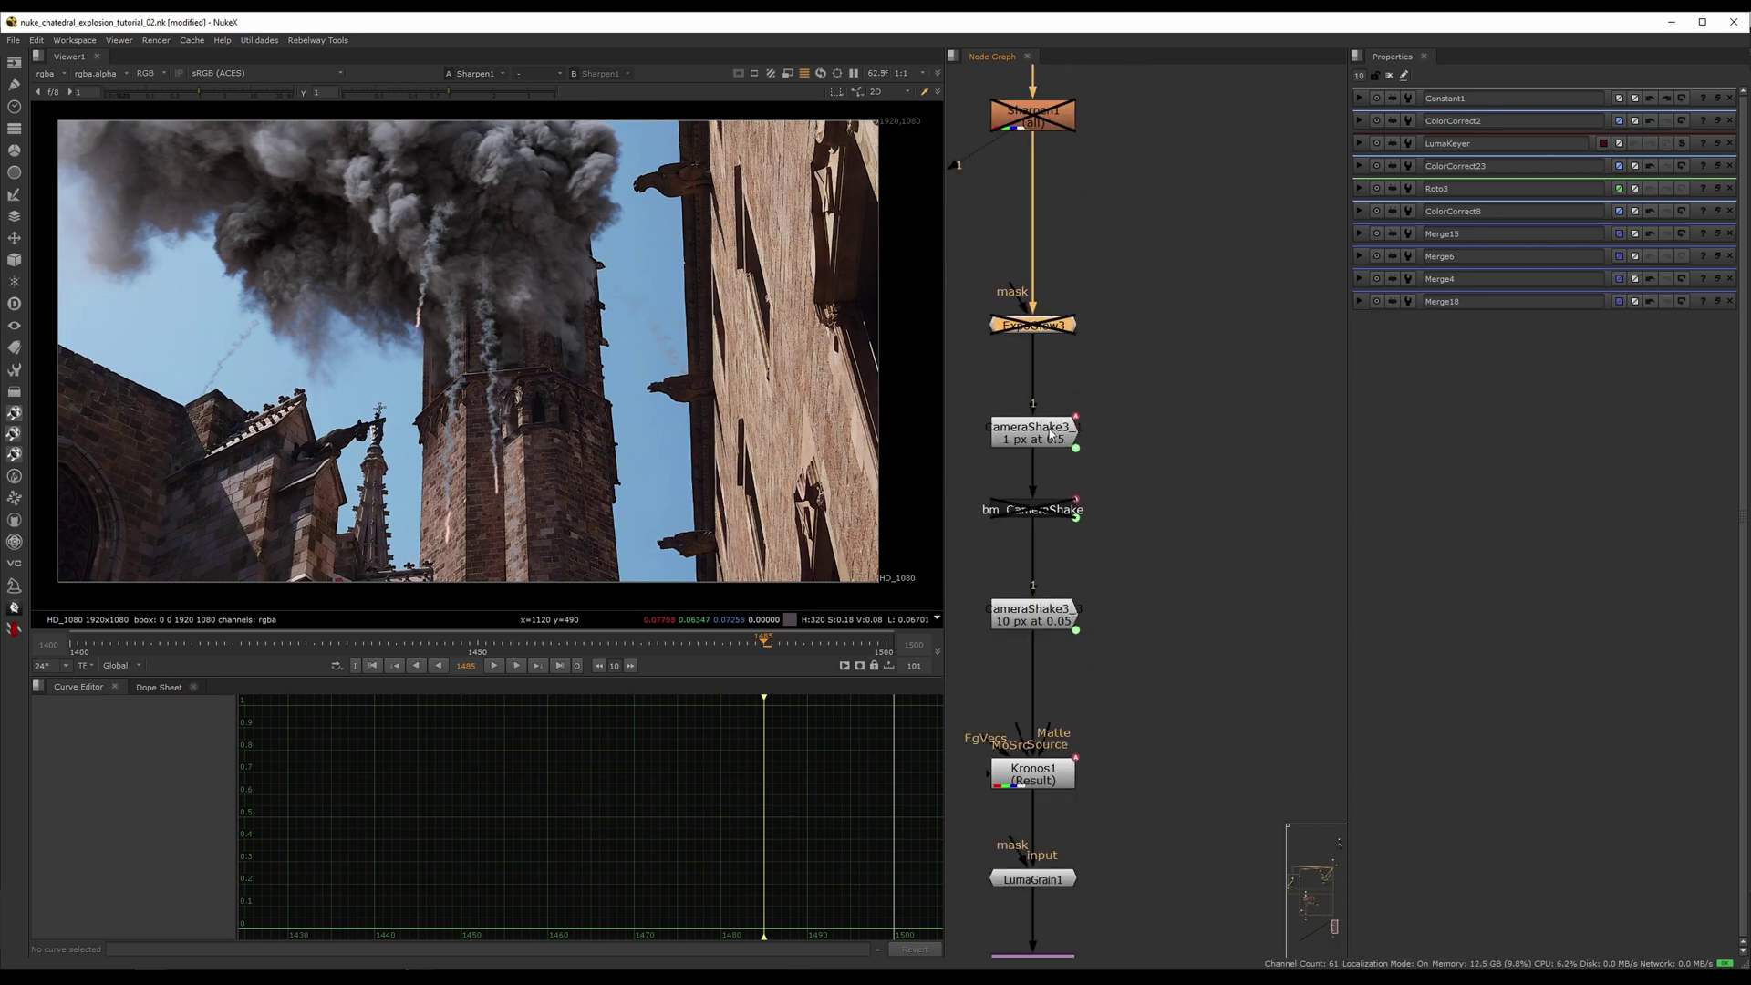
pyautogui.click(1049, 436)
pyautogui.click(1062, 620)
# - Open and display Kronos1, and view the frames around its output-speed peak through frame 1425
pyautogui.moveTo(1062, 620); pyautogui.dragTo(1089, 406, button='middle')
pyautogui.click(1090, 572)
pyautogui.doubleClick(1079, 569)
pyautogui.press('1')
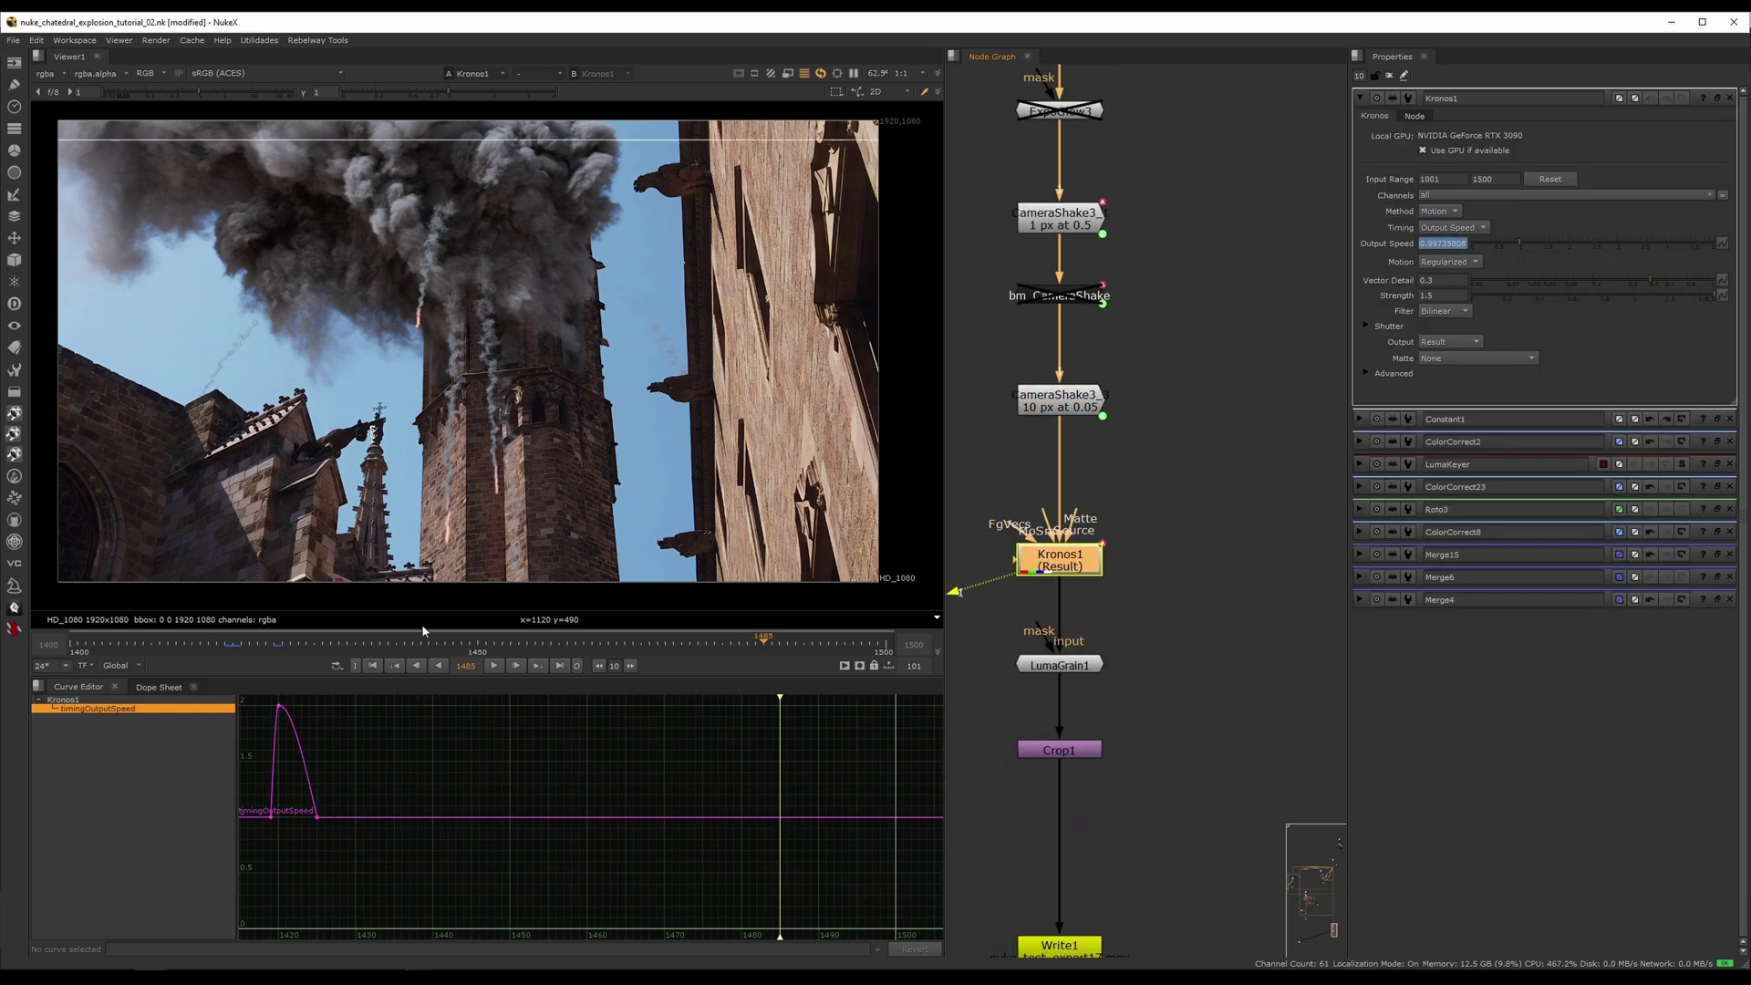
pyautogui.click(232, 644)
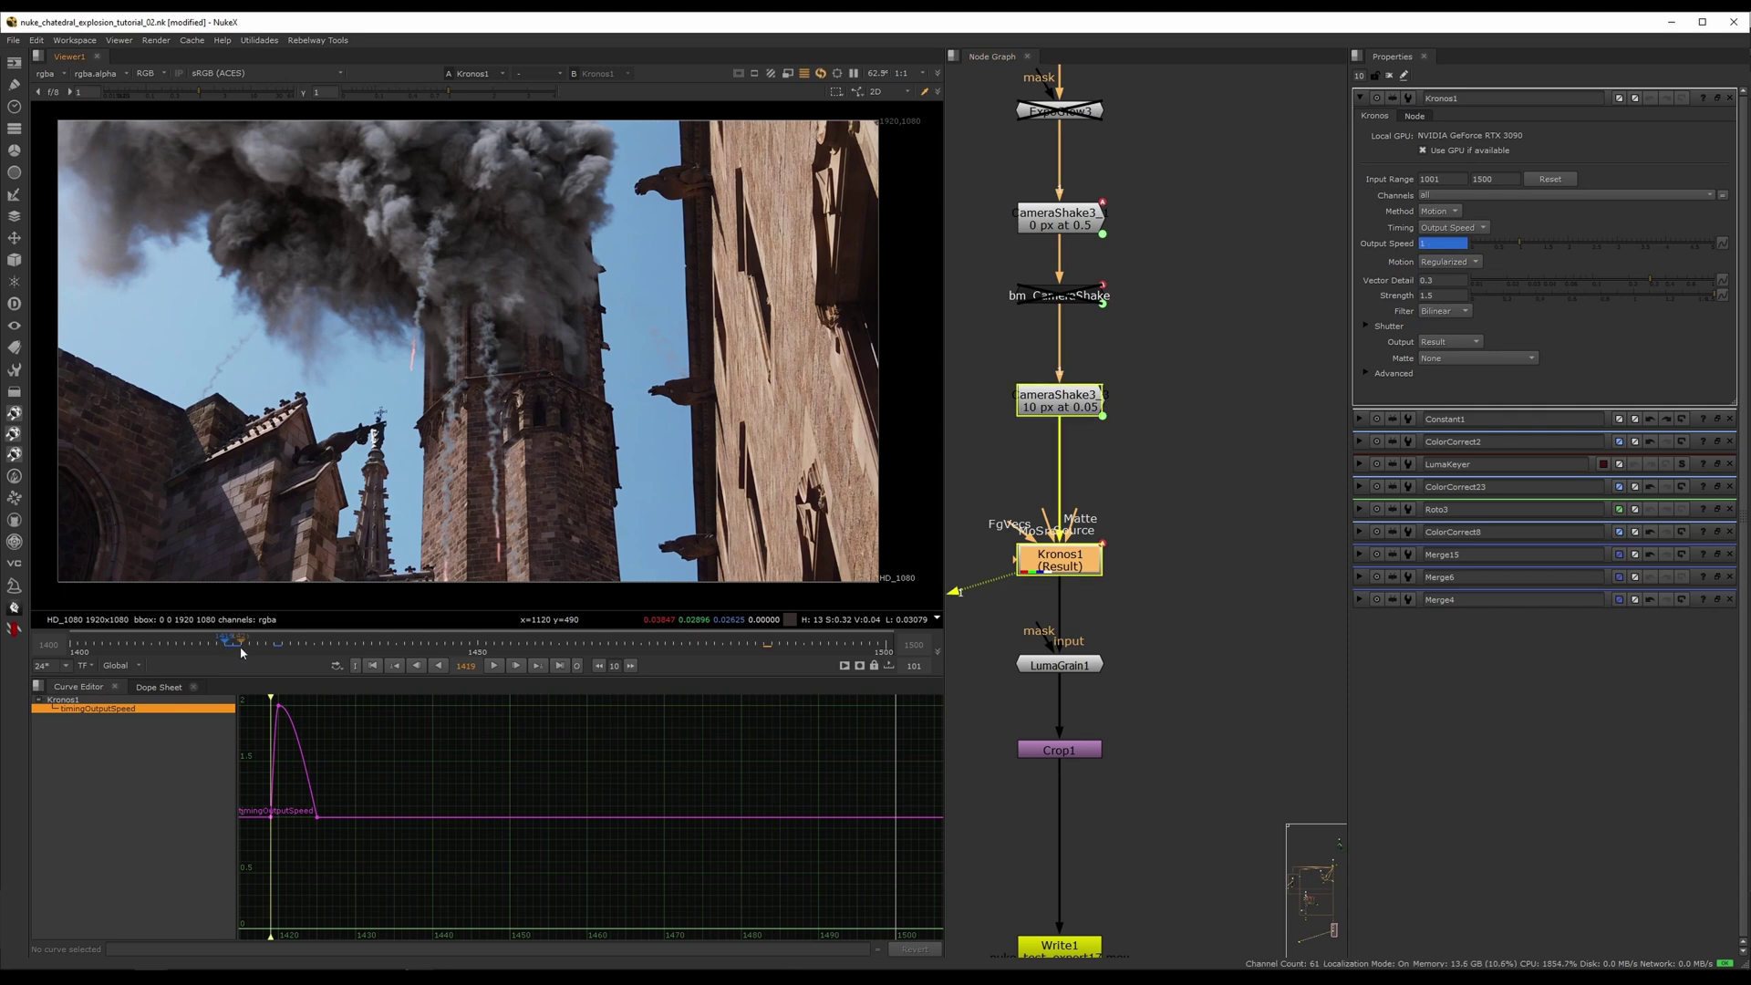
pyautogui.click(240, 646)
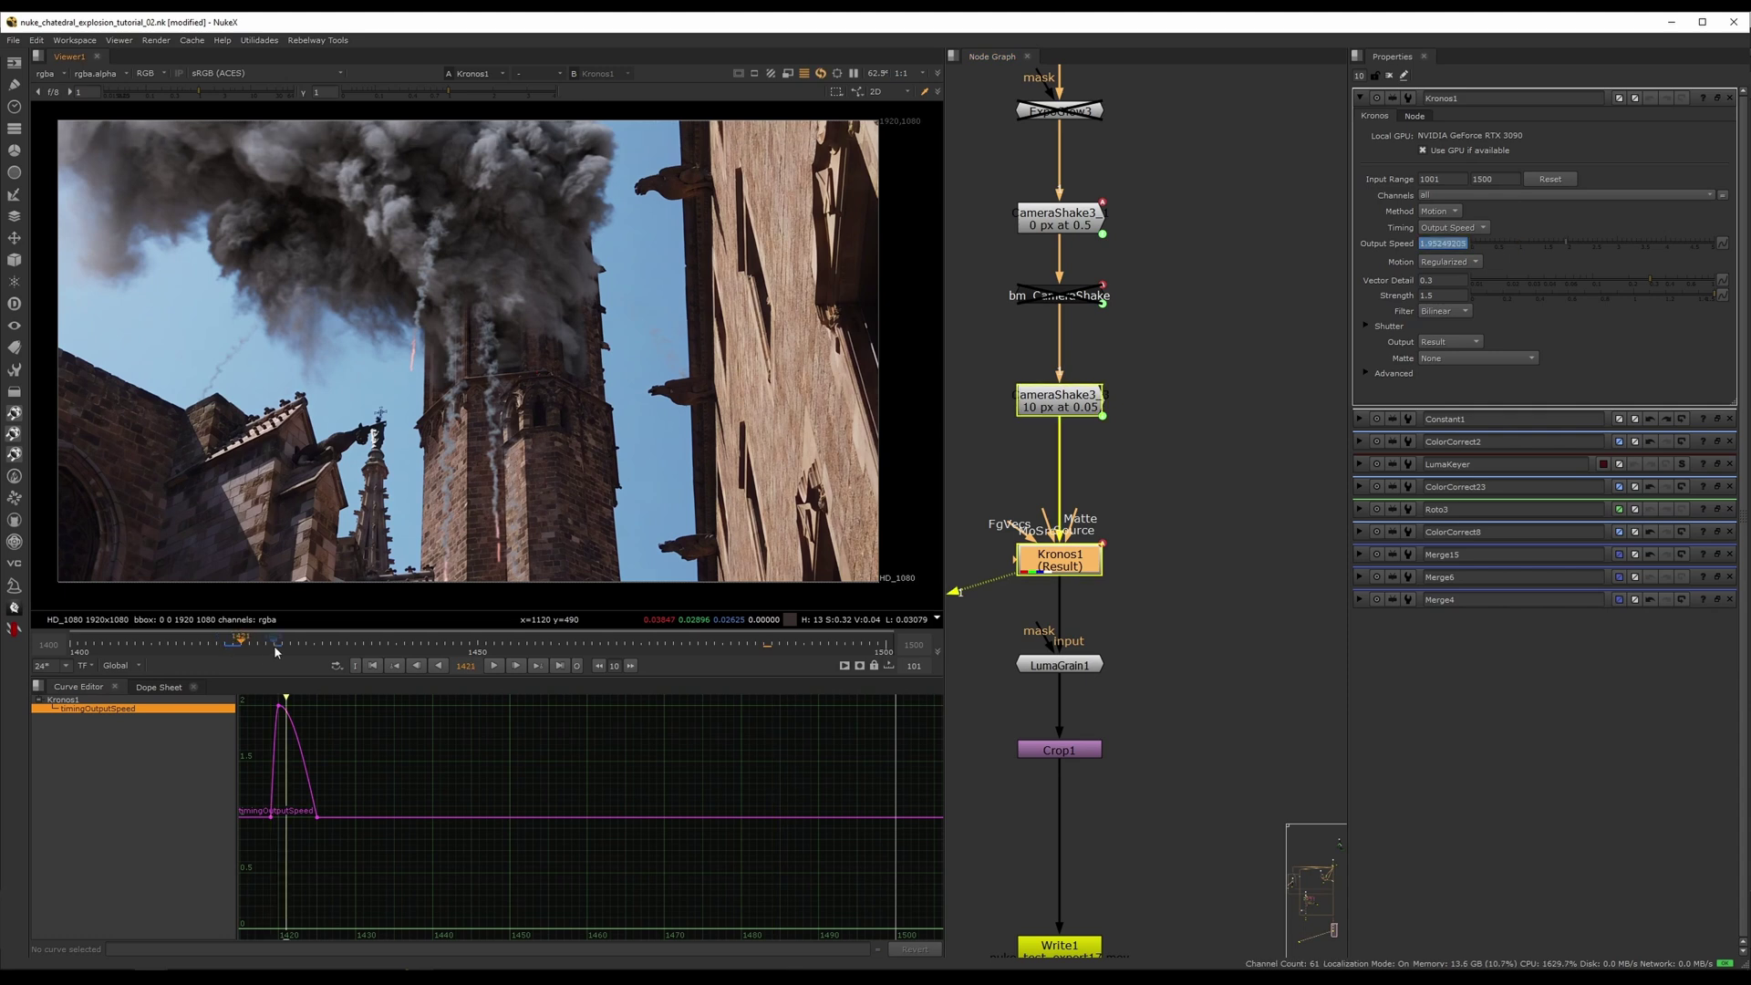
pyautogui.click(275, 643)
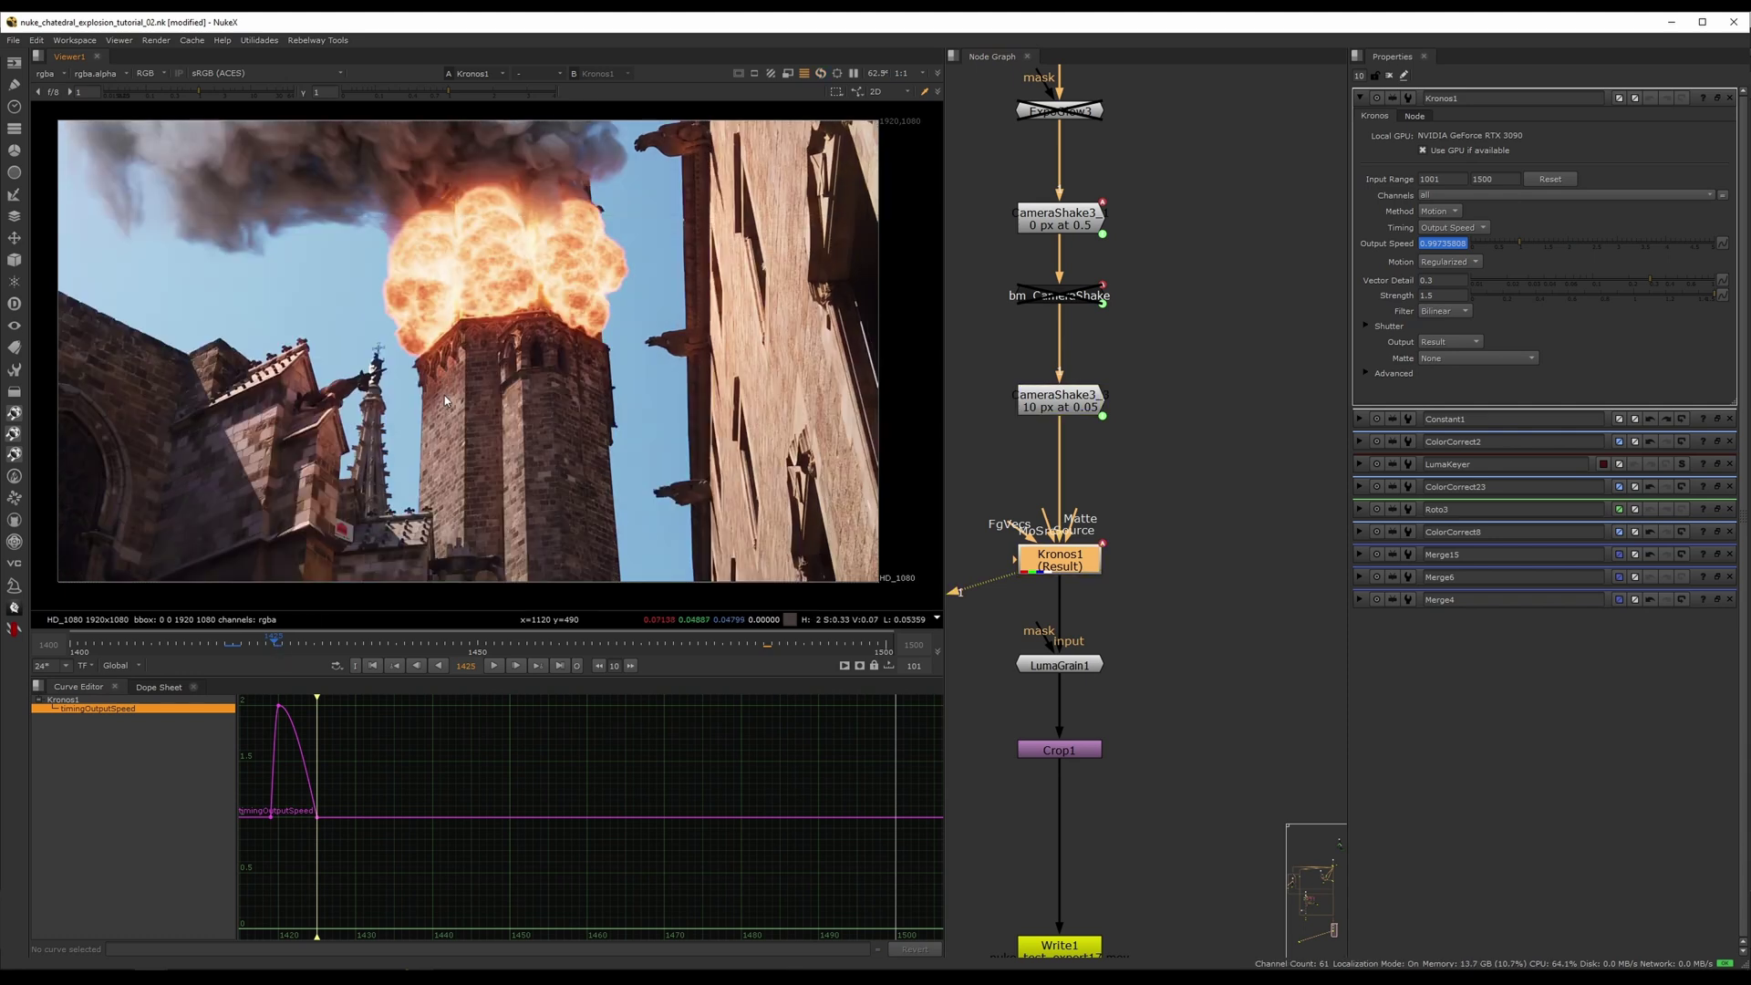
# - Open and display LumaGrain1, and examine its grain close up on the dark edge of the building
pyautogui.click(1070, 667)
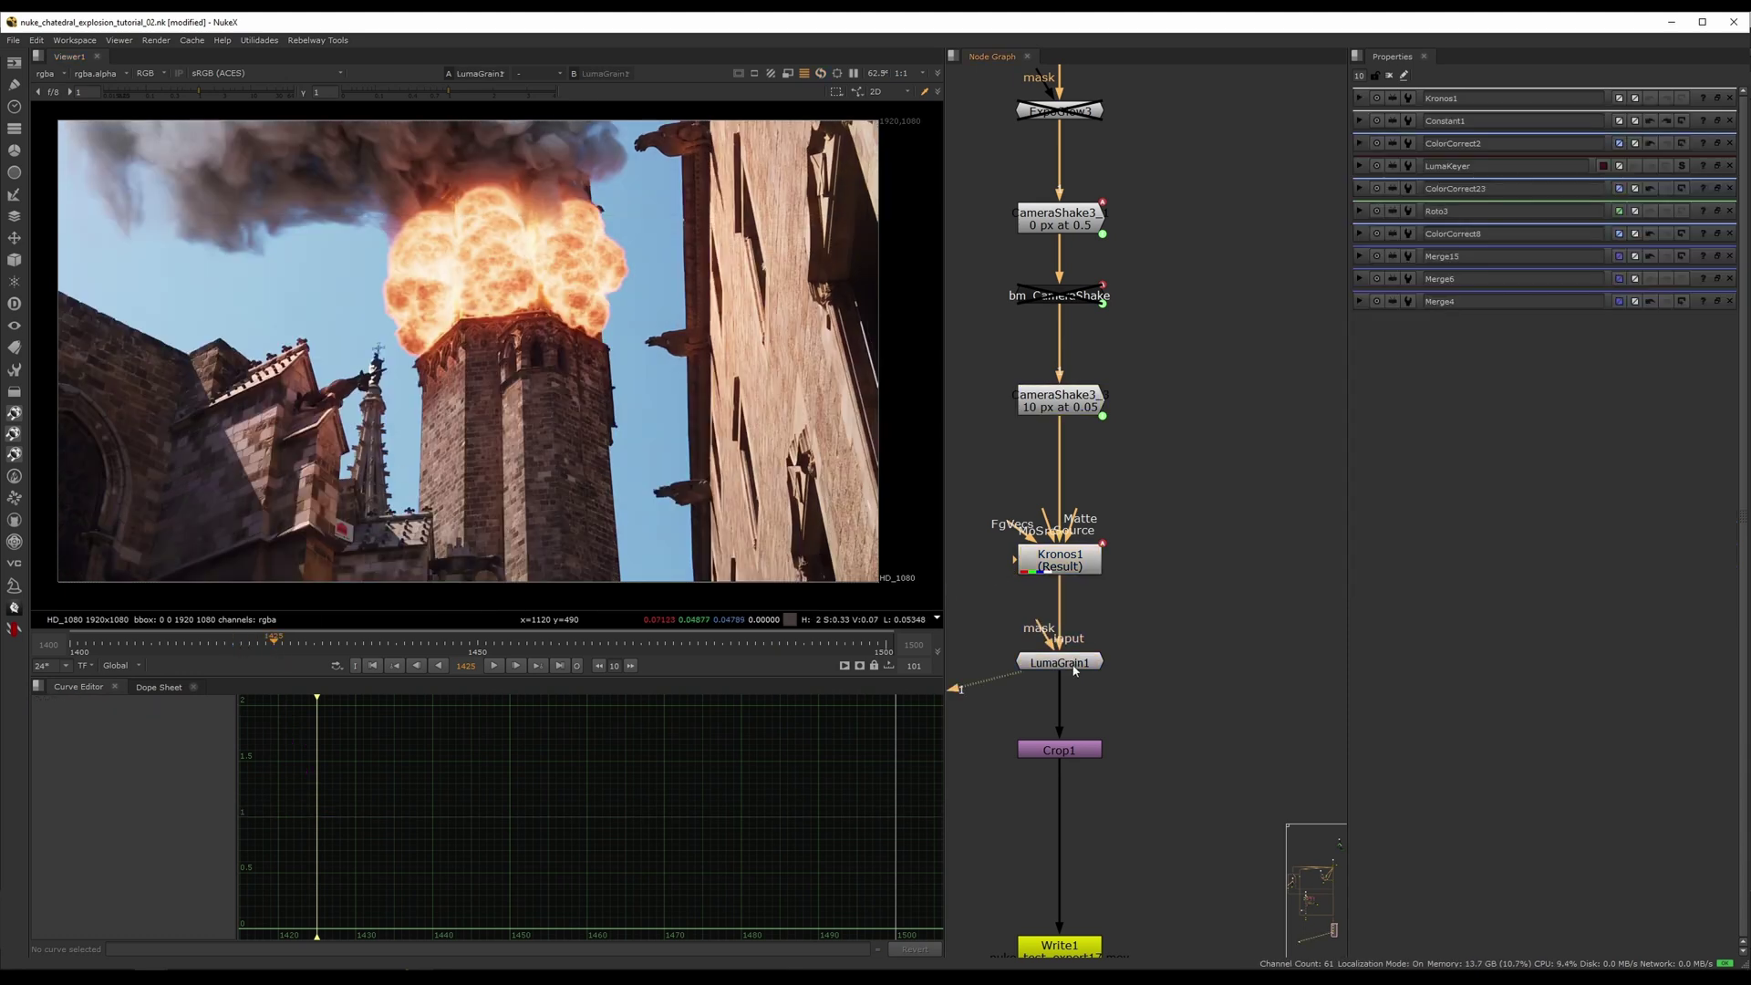
pyautogui.doubleClick(1070, 667)
pyautogui.press('1')
pyautogui.scroll(2, 810, 333)
pyautogui.scroll(12, 810, 333)
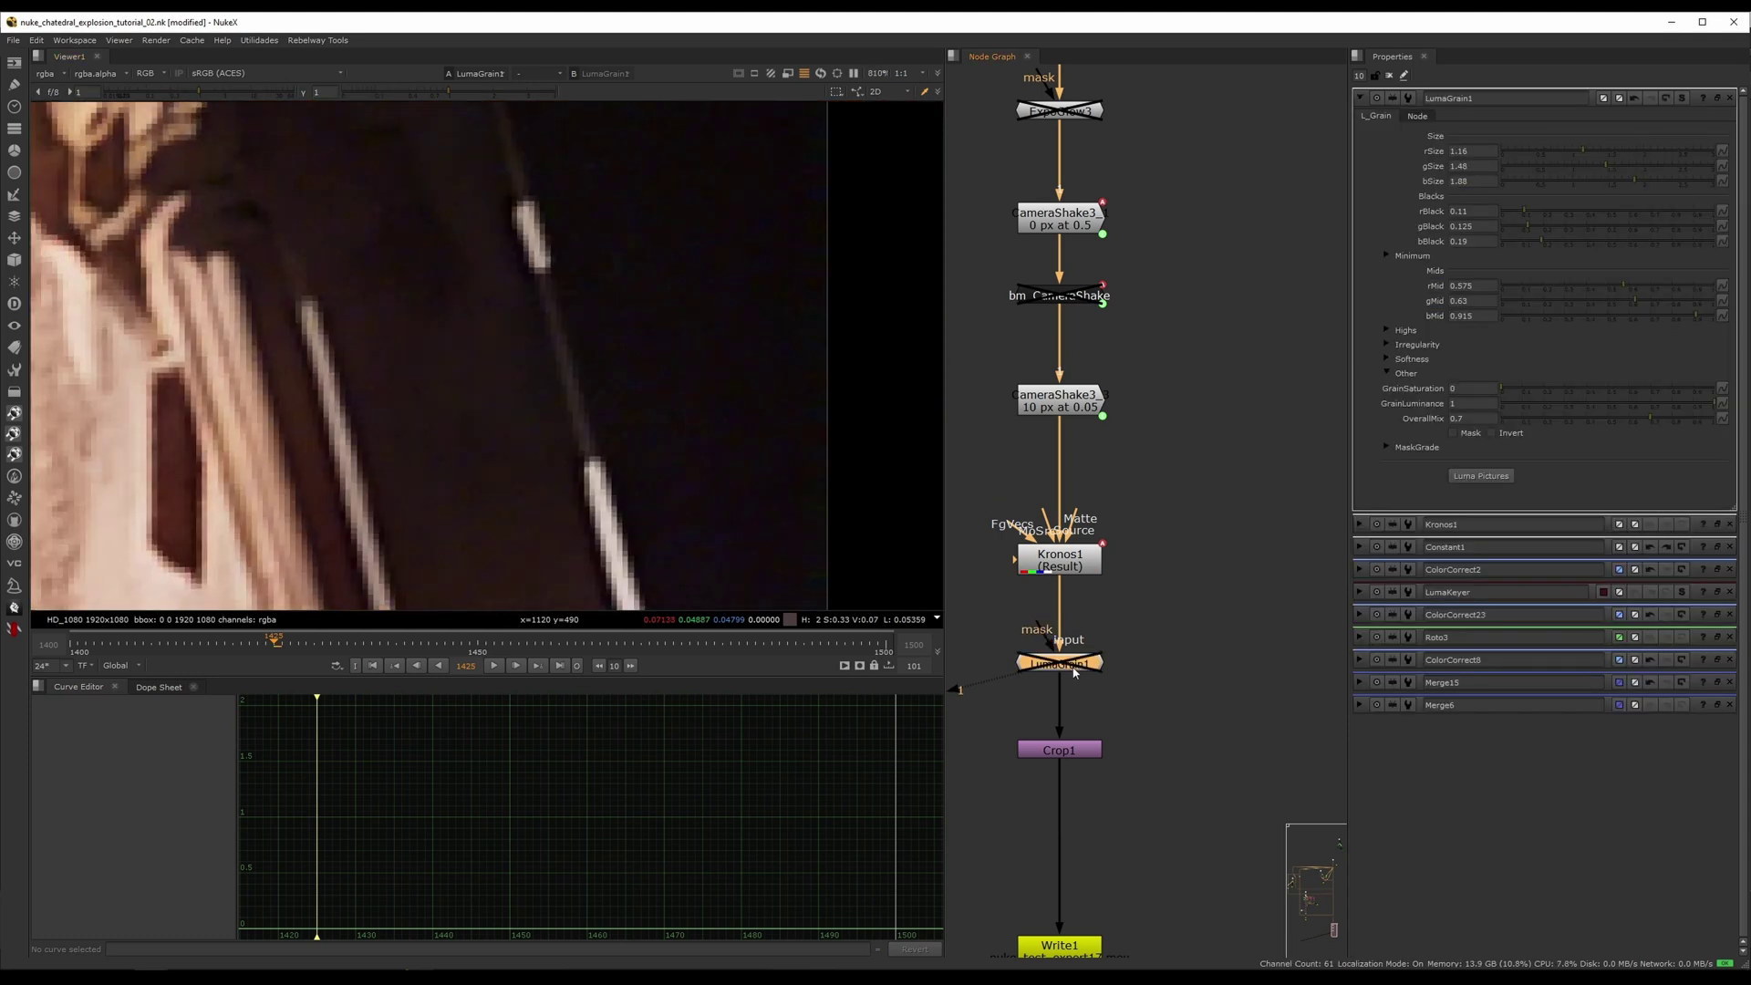
# - Examine LumaGrain1's grain on the fireball and the top of the tower
pyautogui.scroll(-8, 670, 390)
pyautogui.moveTo(442, 373); pyautogui.dragTo(692, 370, button='middle')
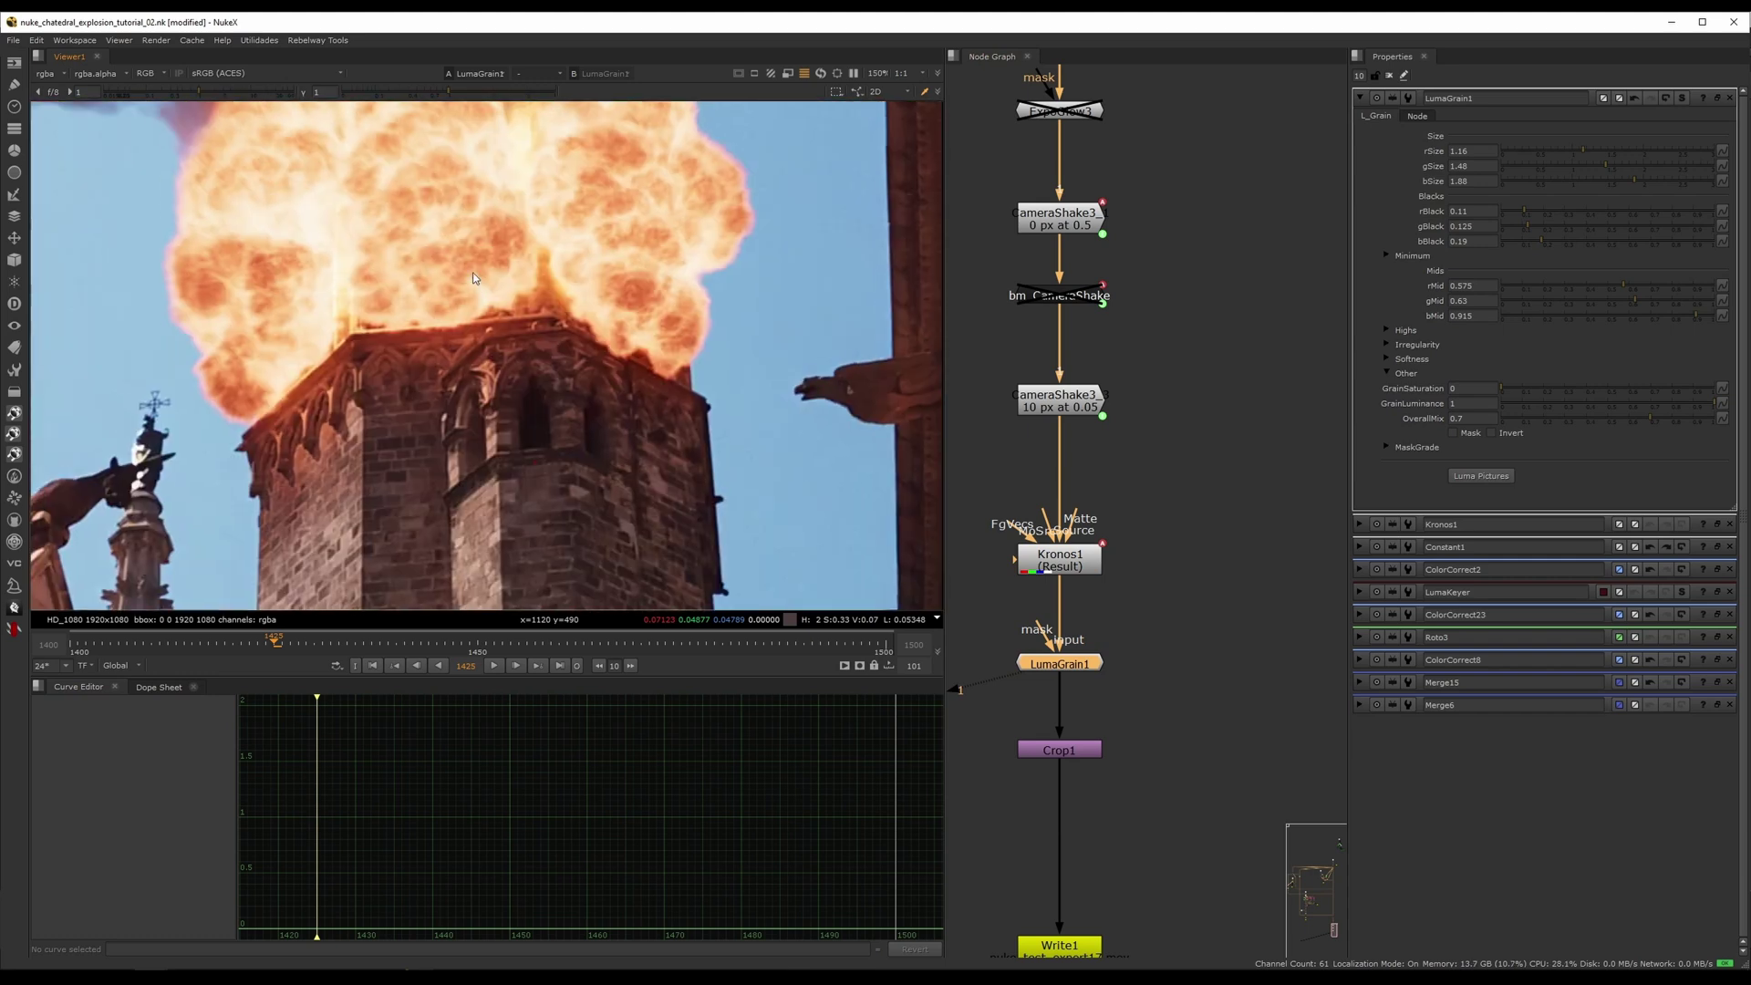
pyautogui.scroll(8, 492, 268)
pyautogui.scroll(-5, 614, 305)
pyautogui.scroll(3, 513, 333)
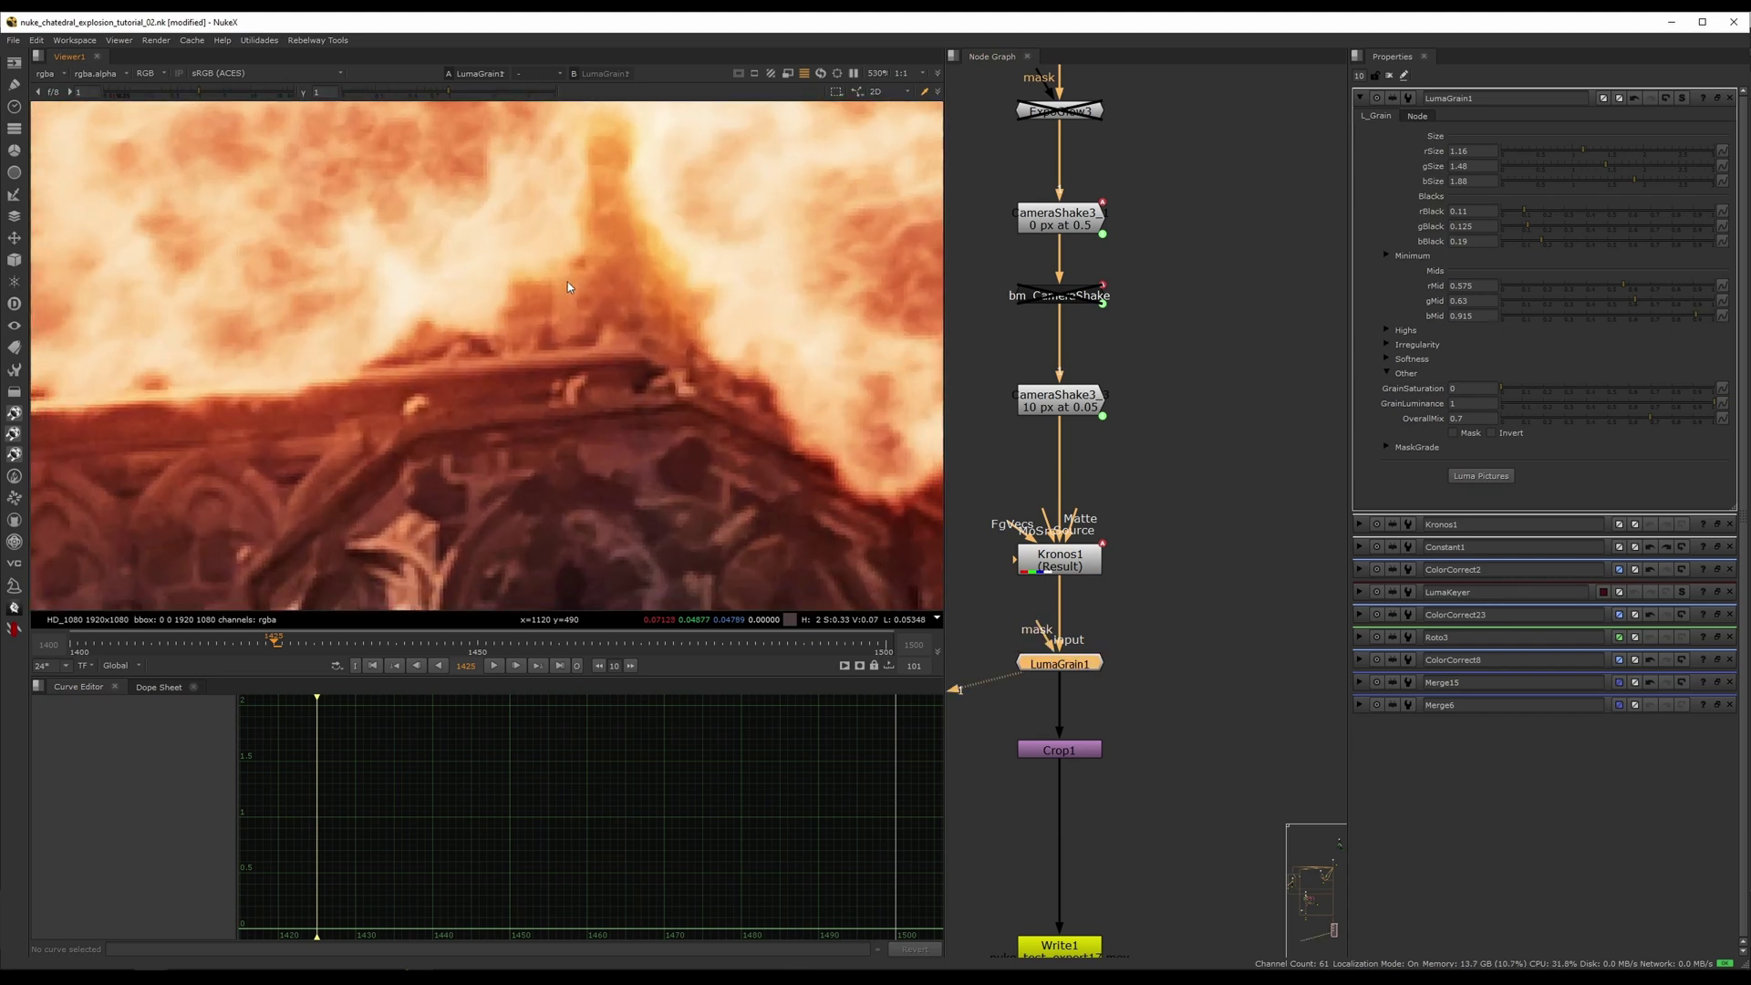
pyautogui.doubleClick(1077, 670)
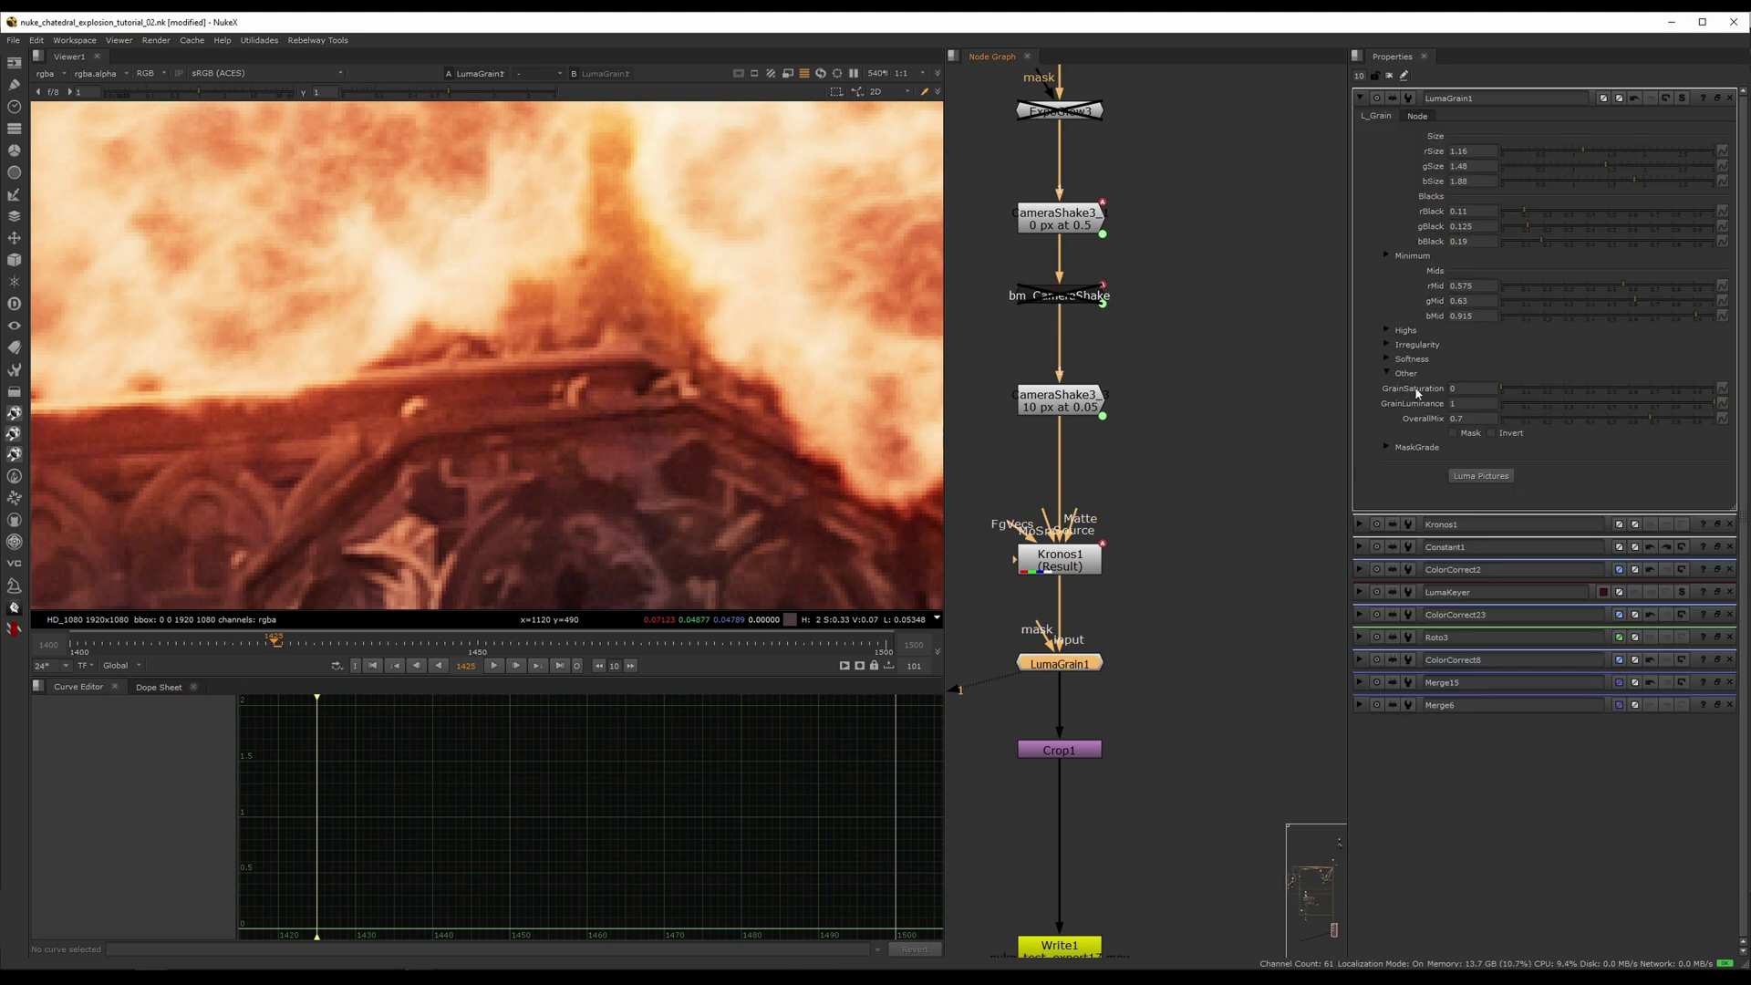
# - Try a GrainSaturation of 1 on LumaGrain1 to examine the coloured grain, and set it back to 0
pyautogui.moveTo(1517, 397); pyautogui.dragTo(1712, 389)
pyautogui.scroll(6, 708, 426)
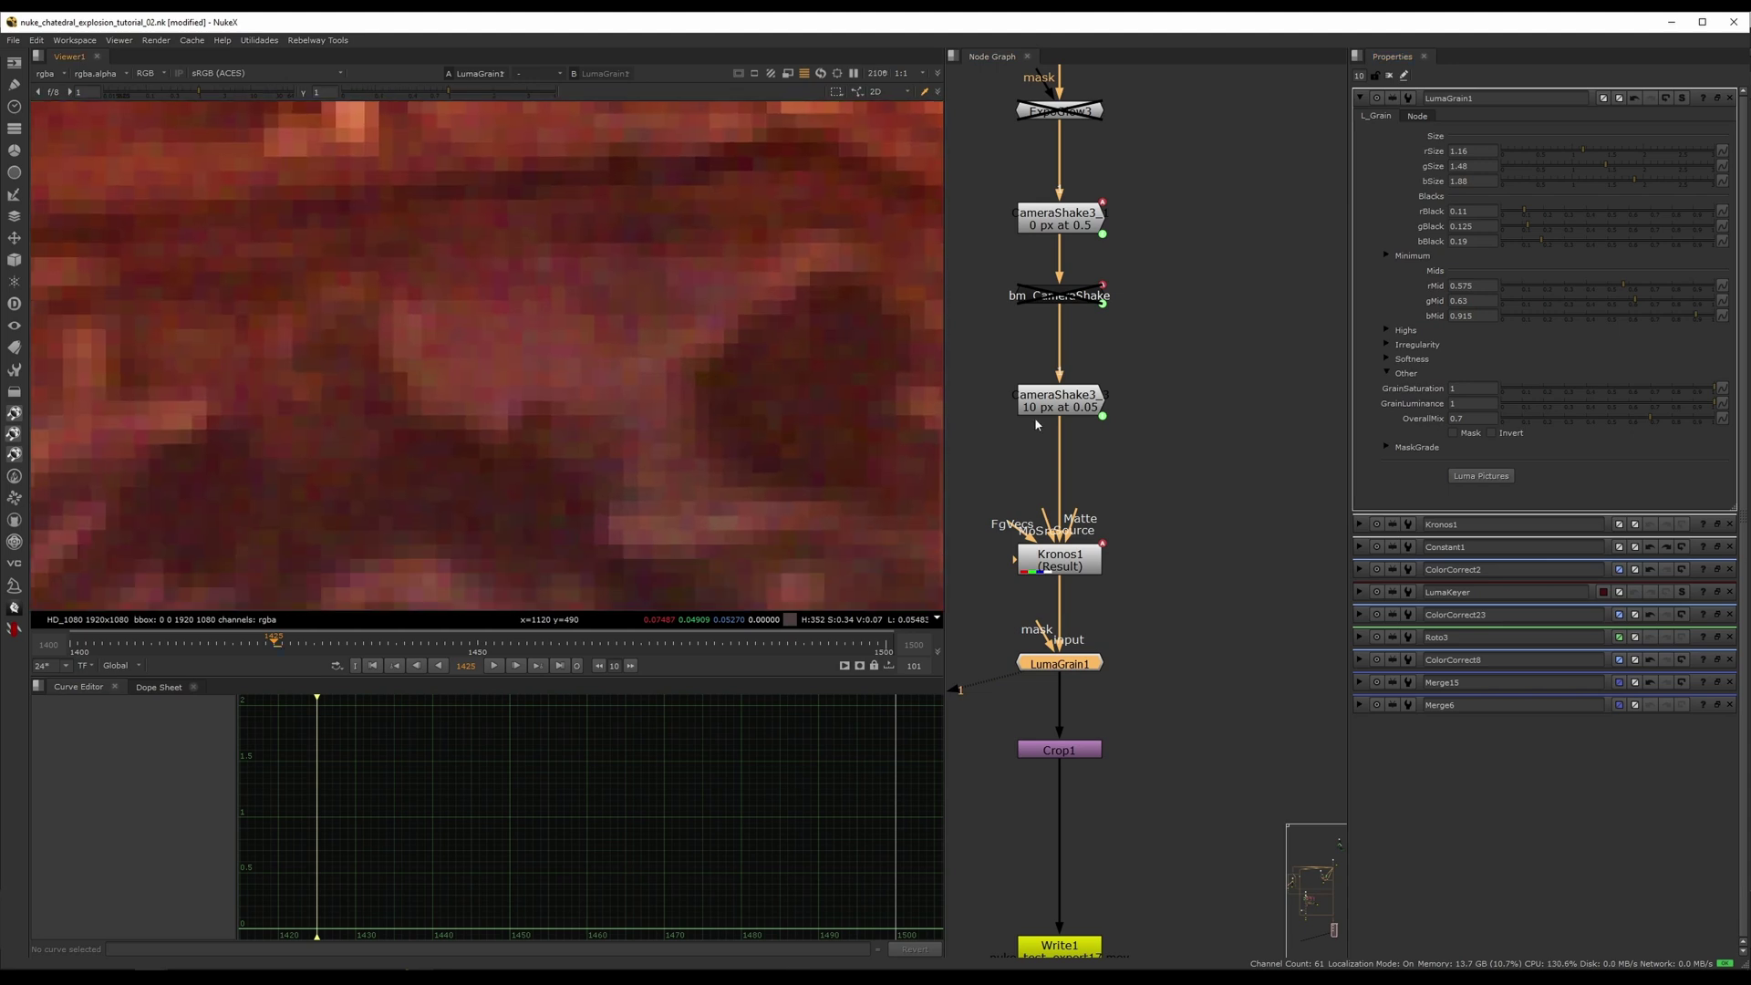
pyautogui.moveTo(1555, 391); pyautogui.dragTo(1376, 407)
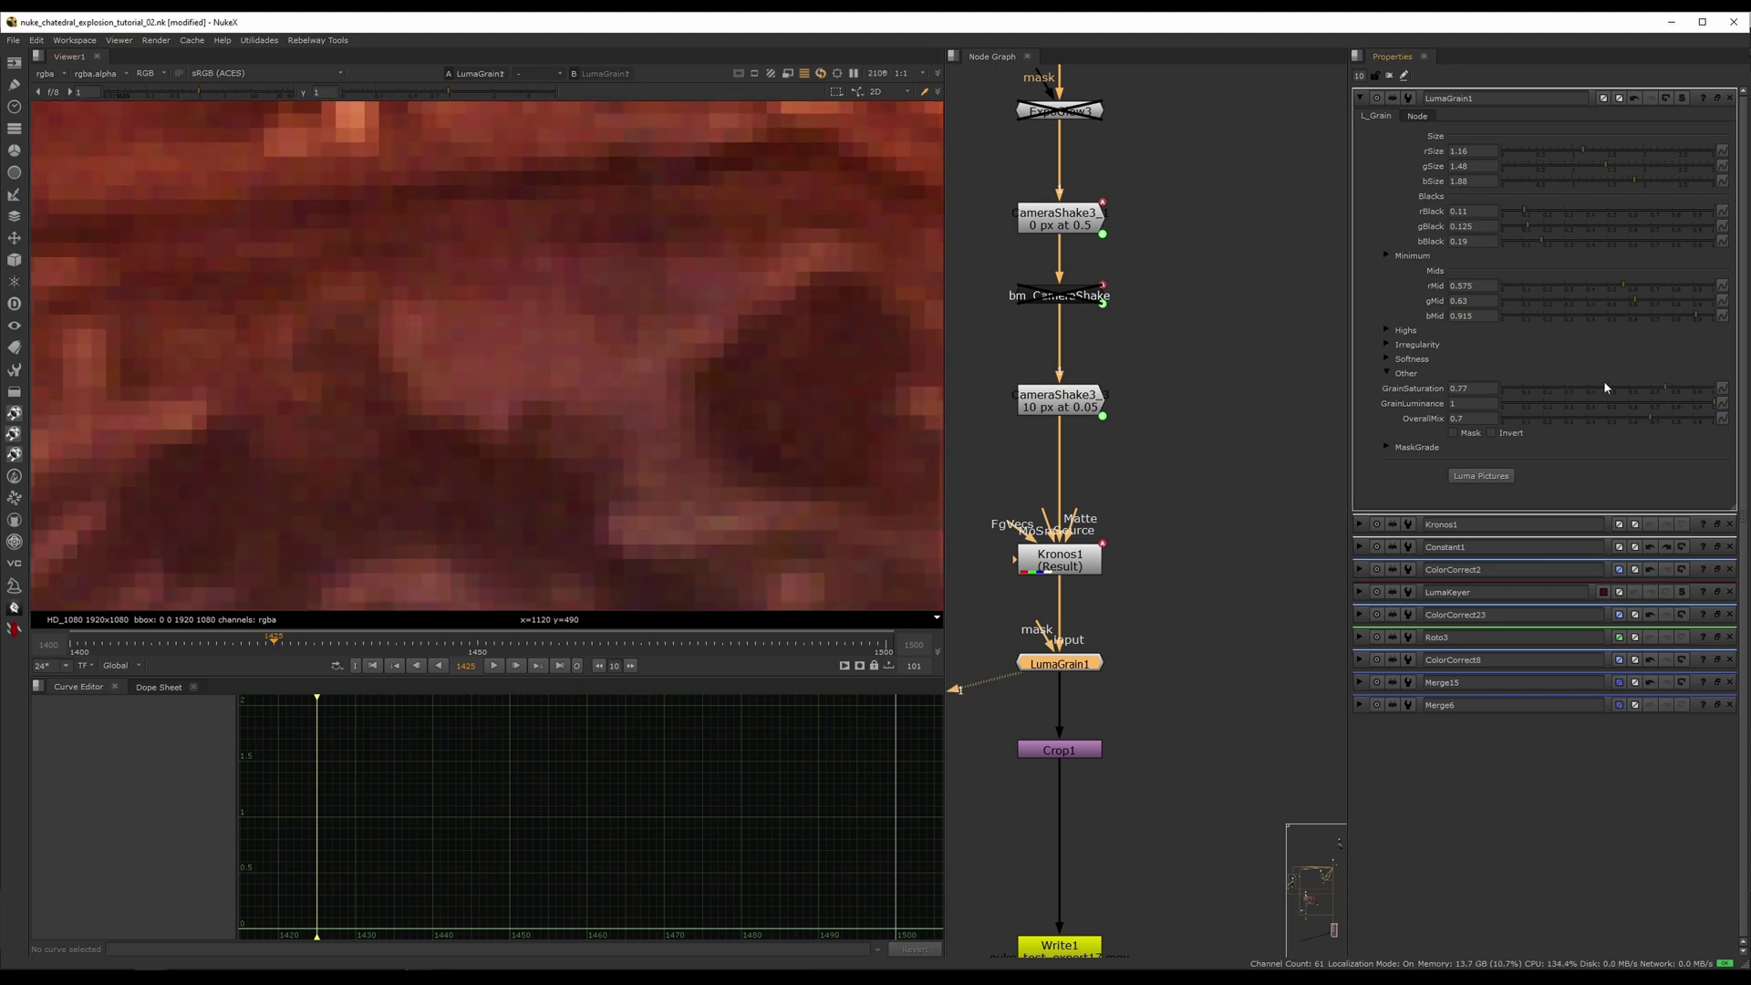
pyautogui.scroll(-12, 631, 424)
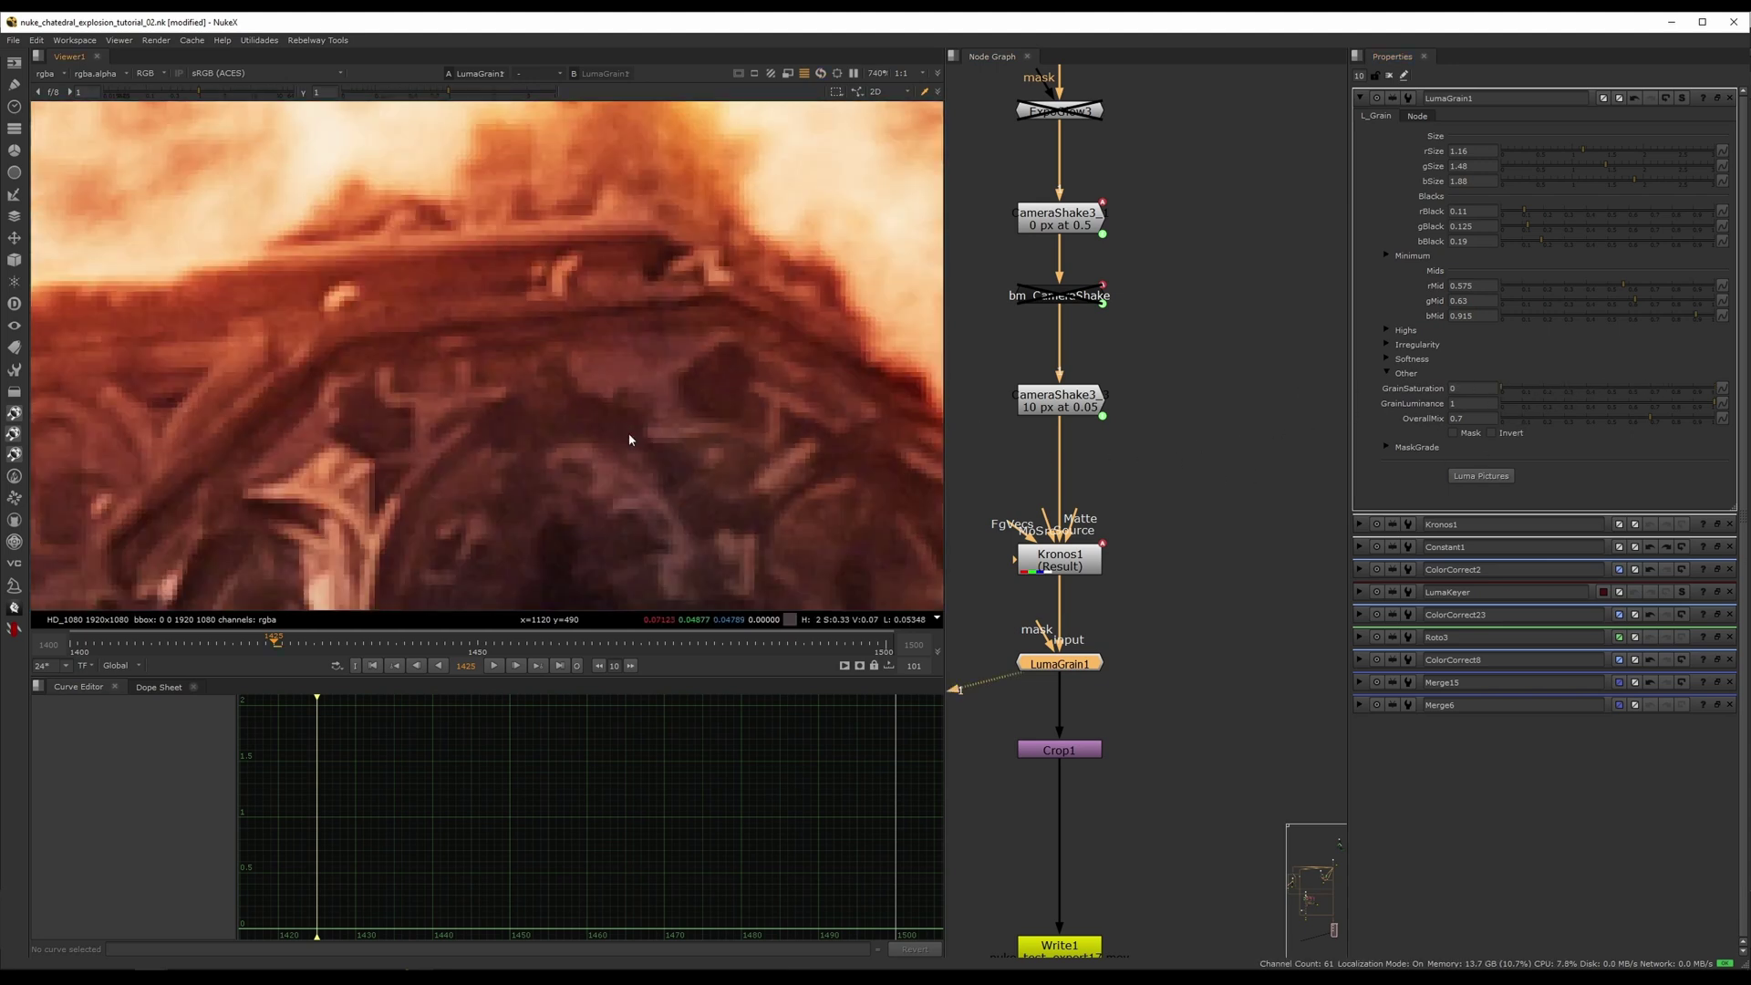
# - View the full grained composite at frames 1443 and 1470
pyautogui.scroll(-6, 620, 470)
pyautogui.scroll(3, 588, 470)
pyautogui.moveTo(609, 598); pyautogui.dragTo(584, 538, button='middle')
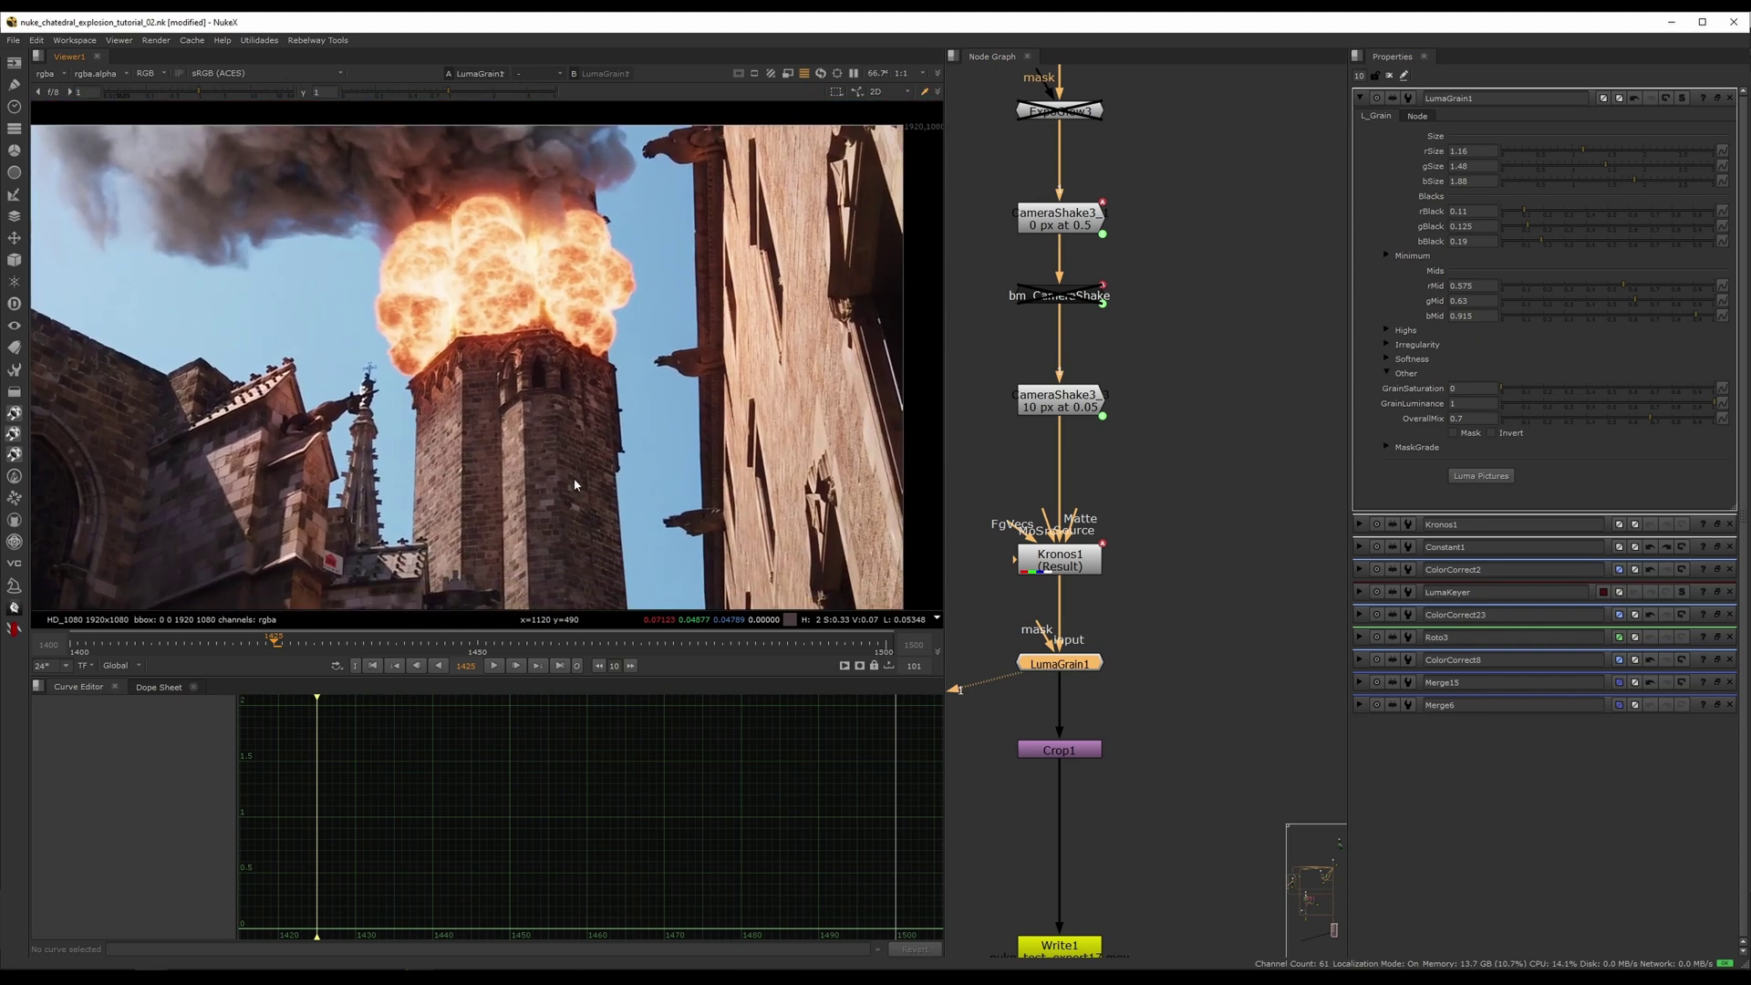
pyautogui.click(424, 642)
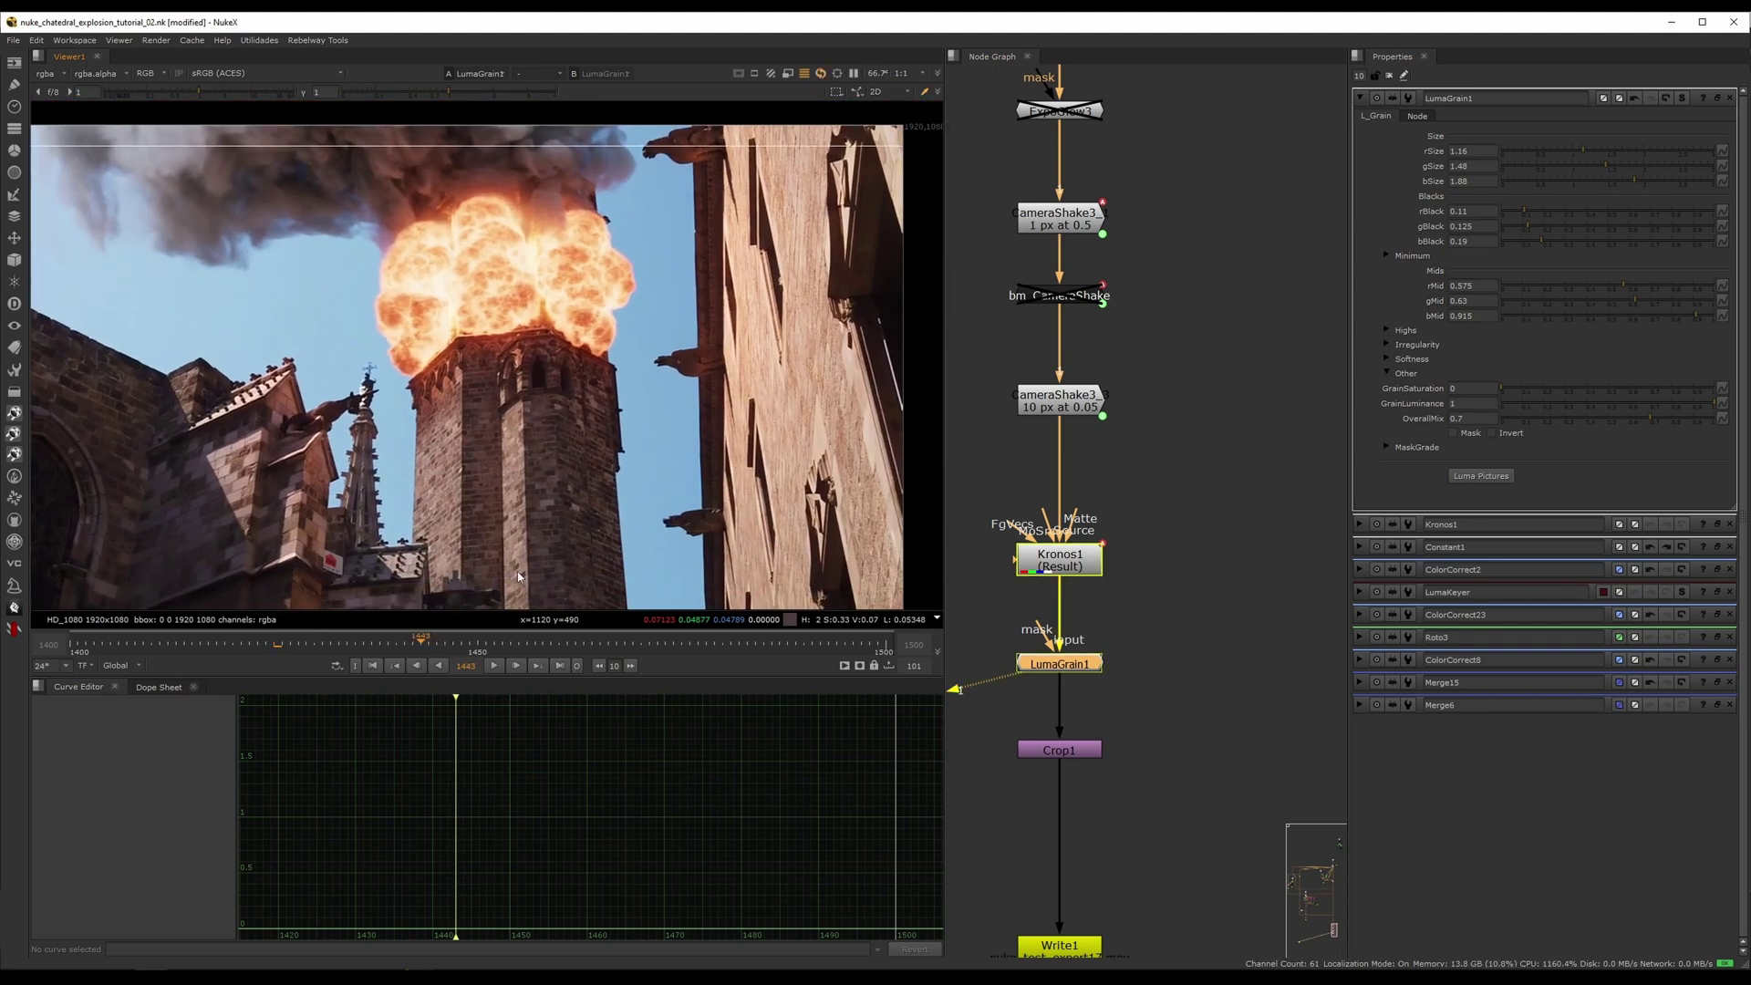
pyautogui.click(641, 642)
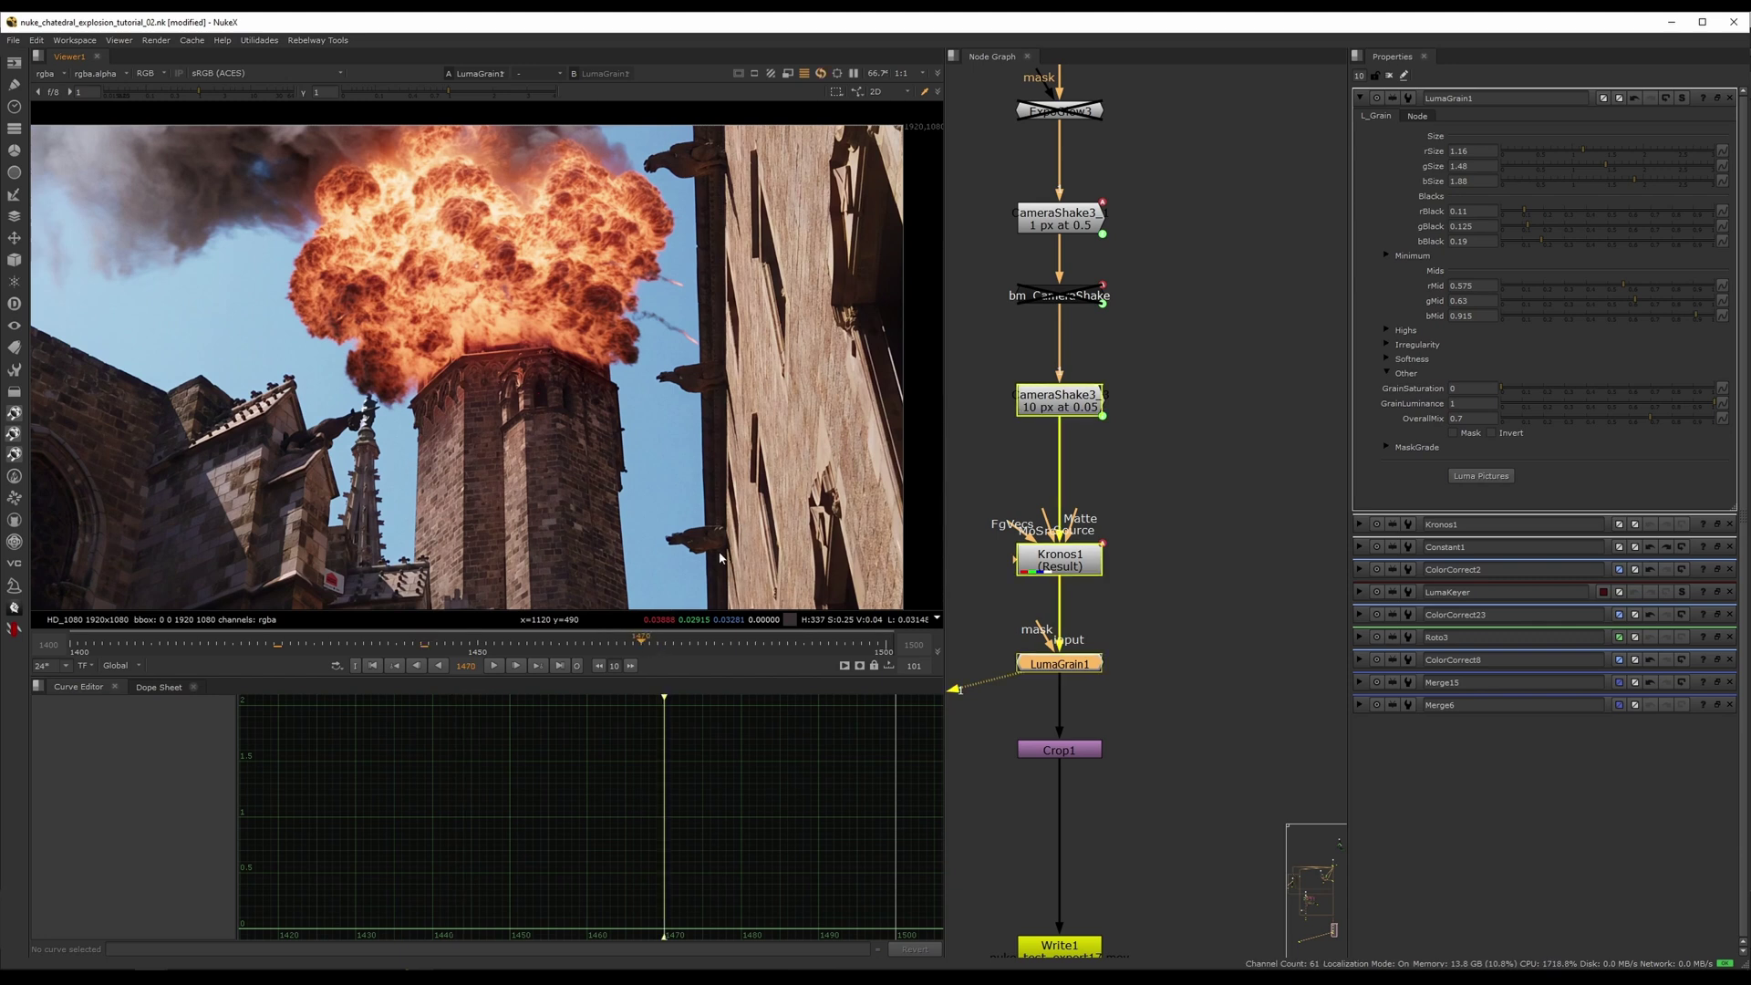
pyautogui.scroll(-3, 726, 505)
pyautogui.moveTo(727, 505); pyautogui.dragTo(700, 475, button='middle')
pyautogui.scroll(2, 593, 460)
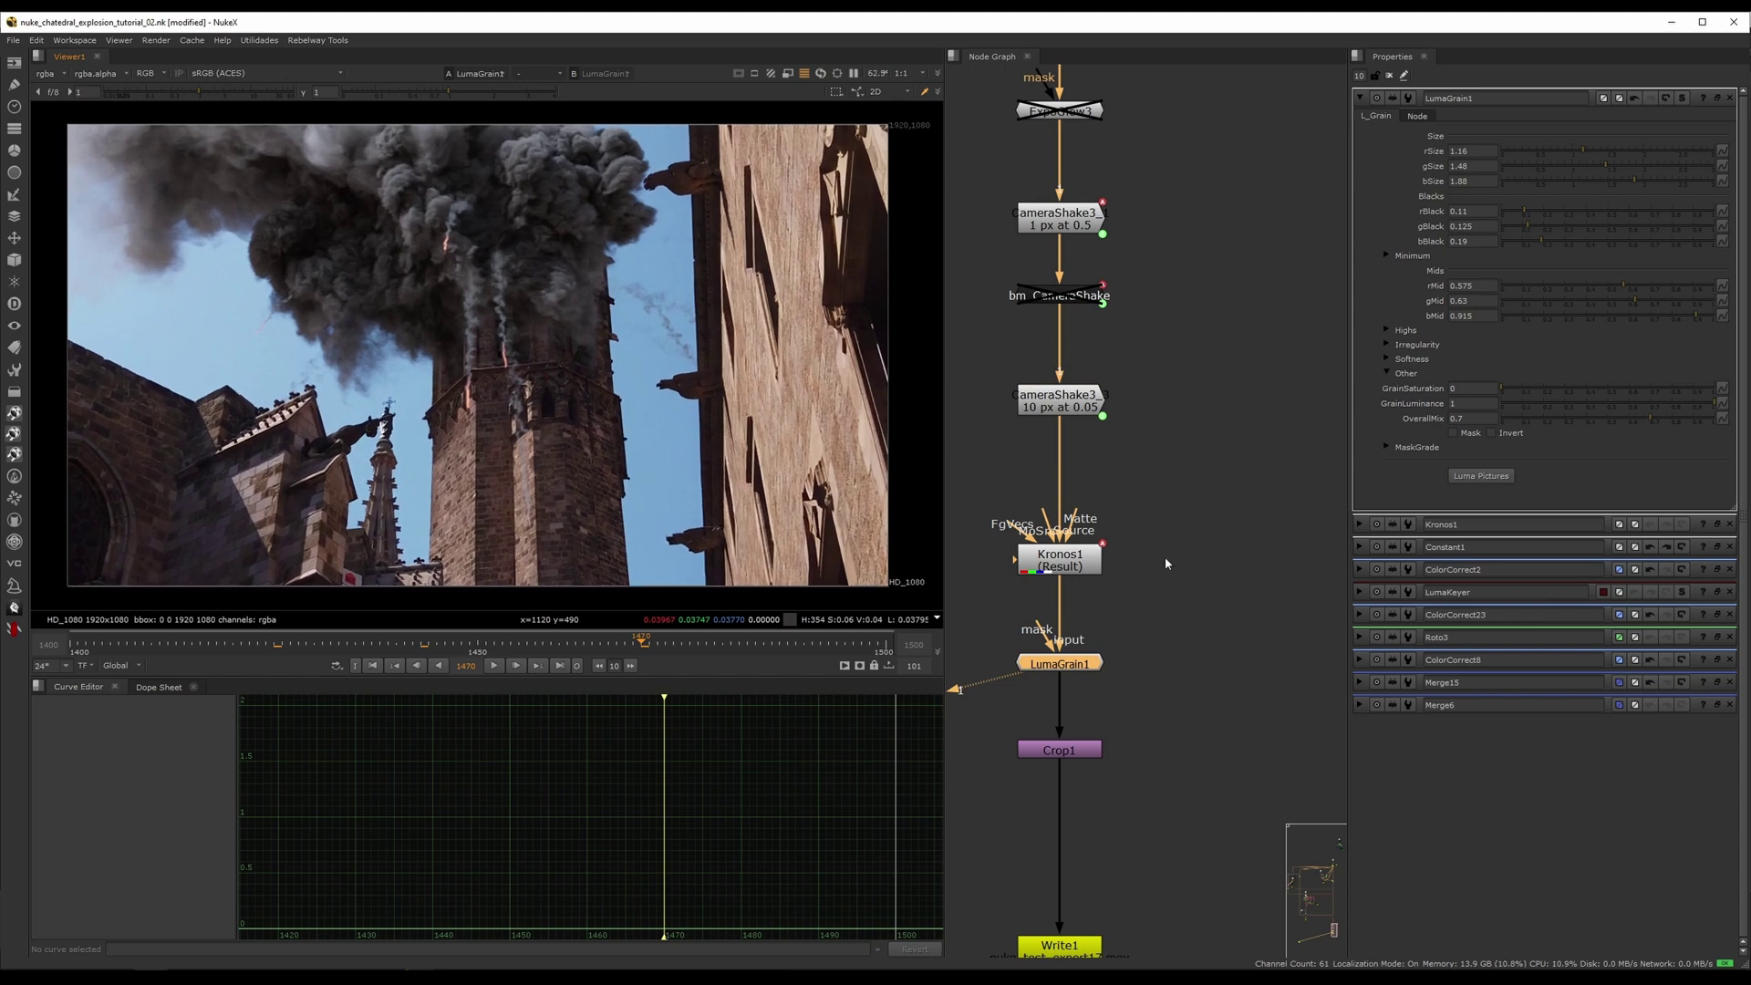
# - Display Crop1 and toggle it repeatedly to compare the widescreen crop with the full frame
pyautogui.moveTo(1186, 588); pyautogui.dragTo(1226, 445, button='middle')
pyautogui.click(1122, 608)
pyautogui.press('1')
pyautogui.press('d')
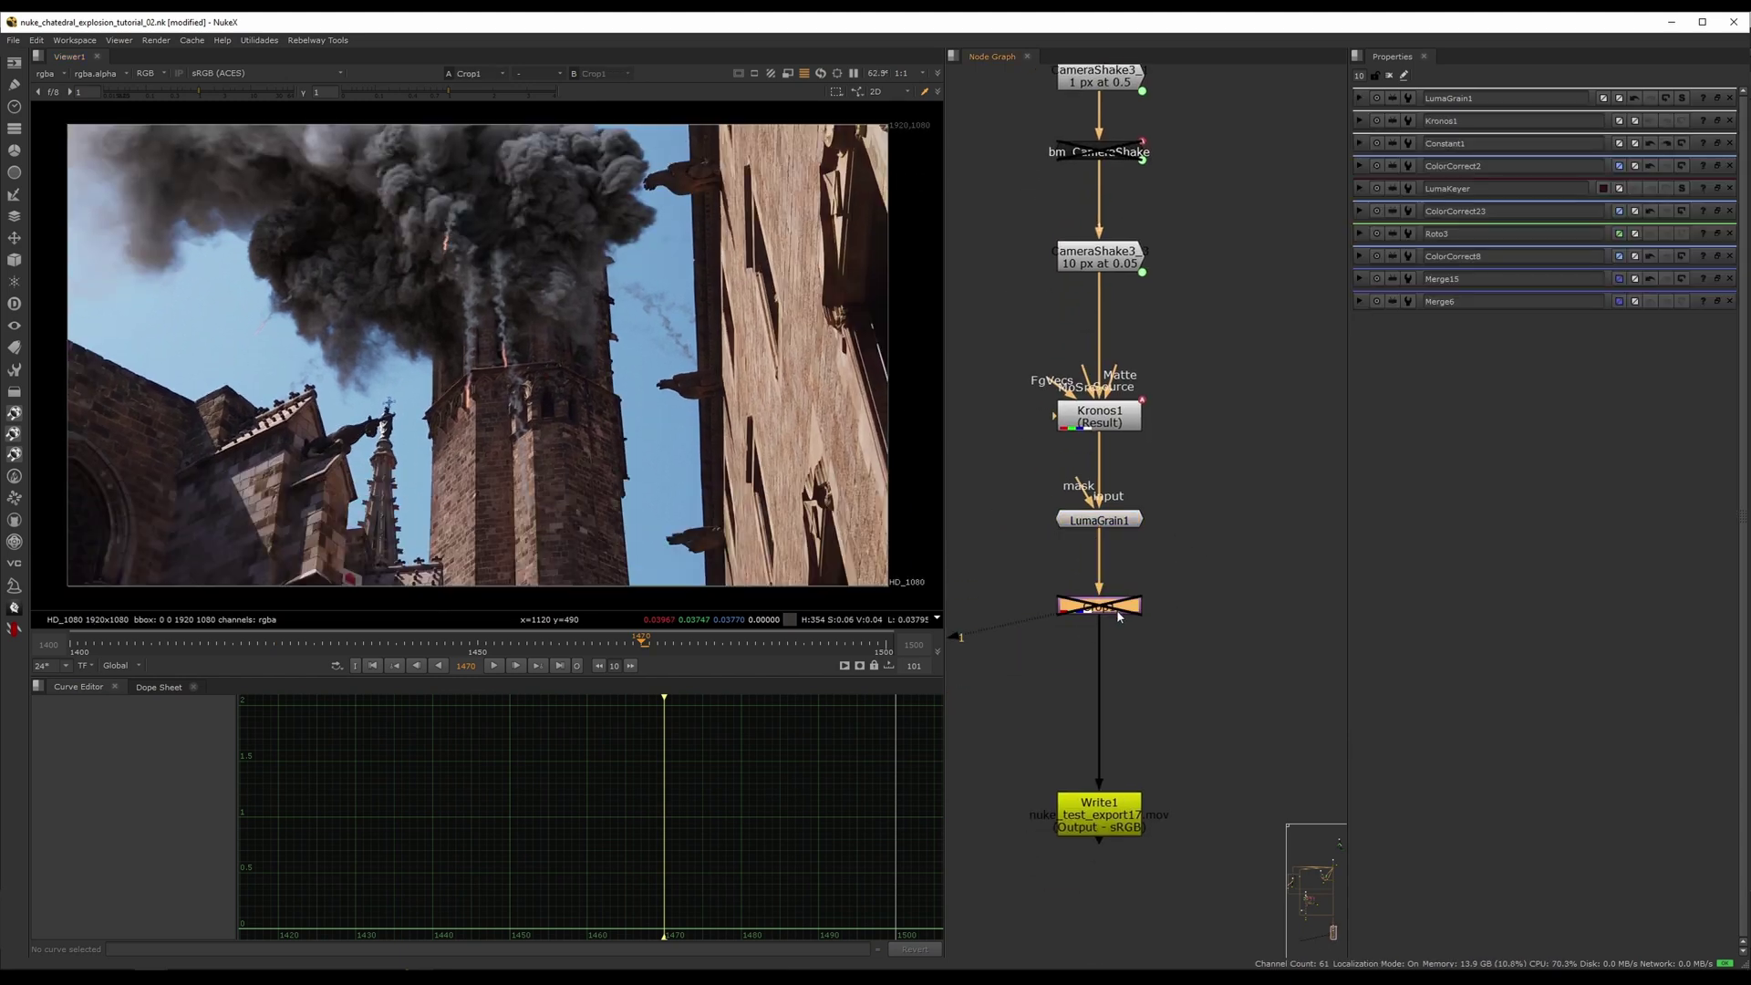
pyautogui.press('d')
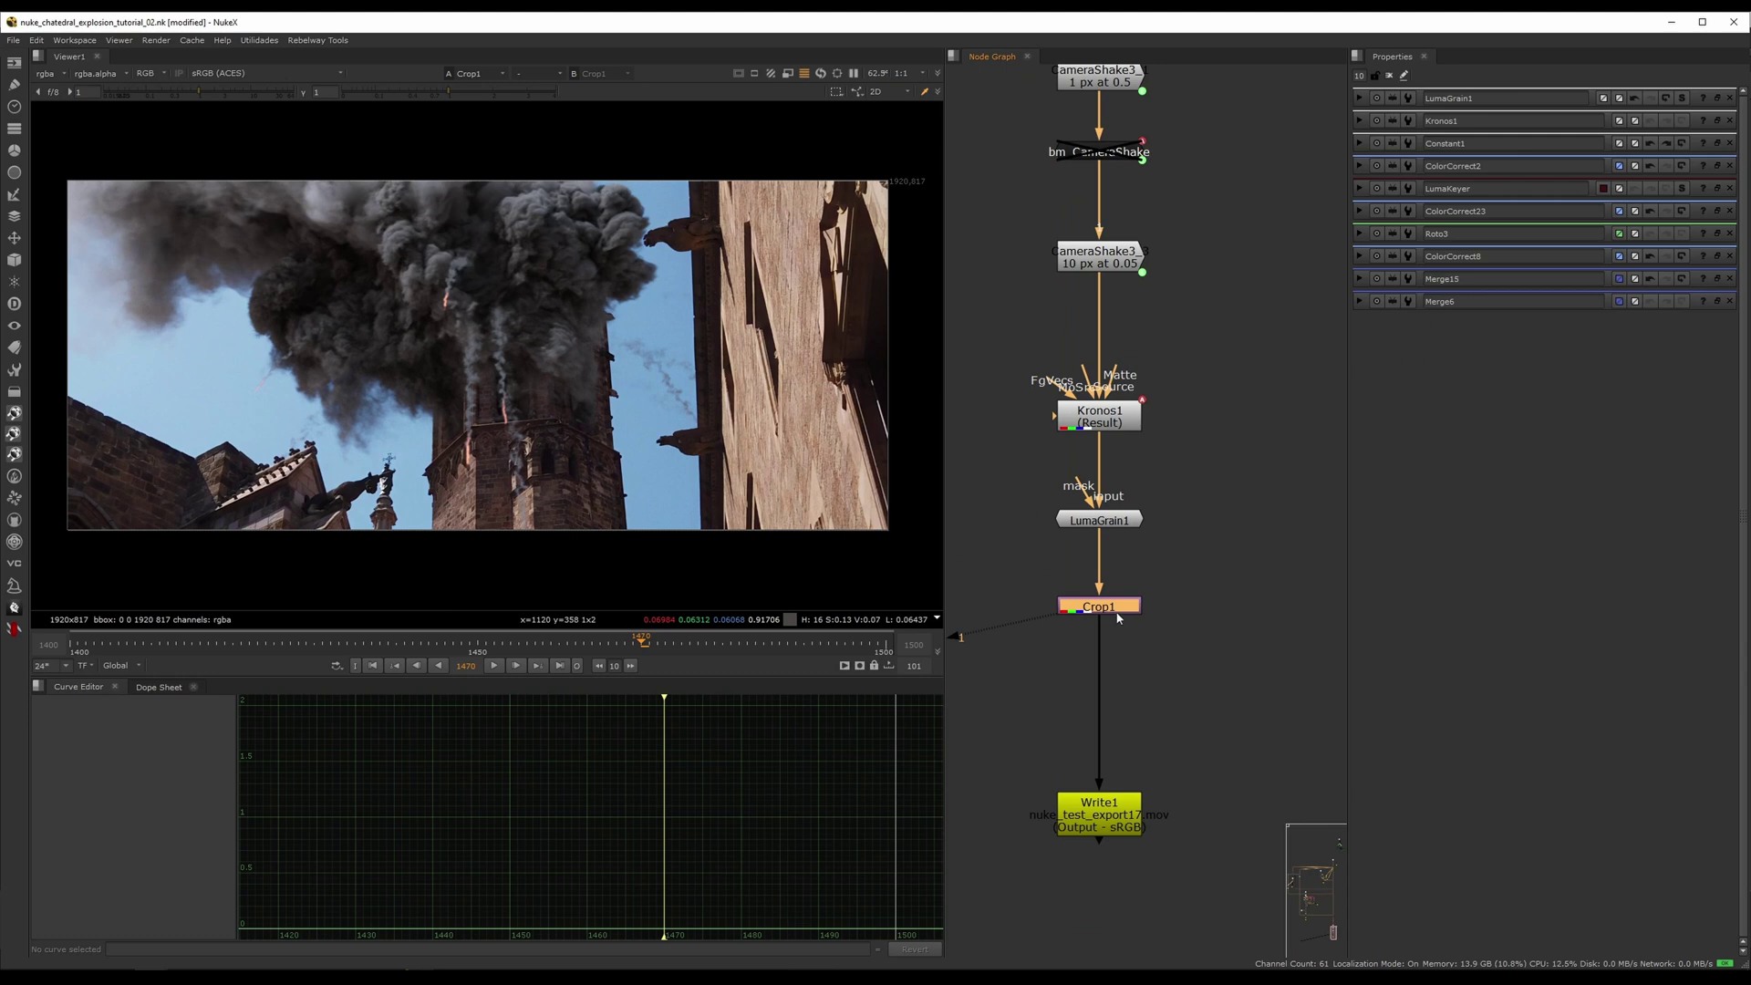
pyautogui.press('d')
pyautogui.press('d')
pyautogui.press('d')
pyautogui.press('d')
pyautogui.press('d')
pyautogui.scroll(-3, 652, 421)
pyautogui.scroll(2, 803, 423)
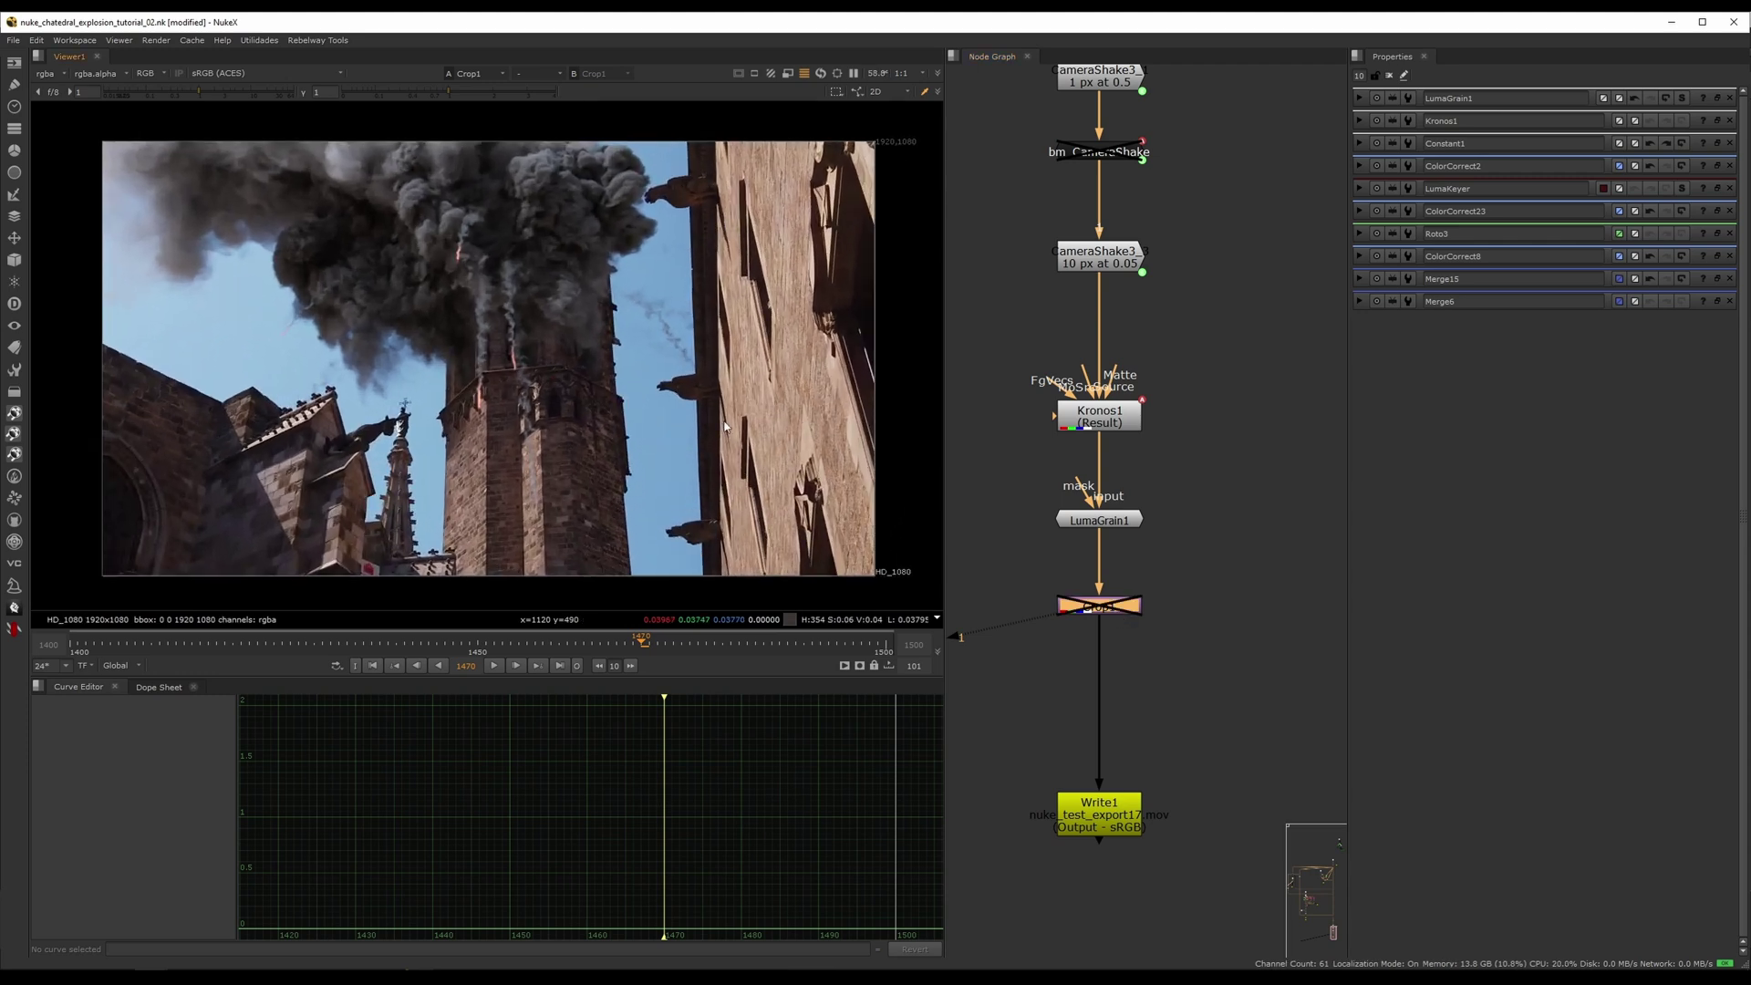
# - Save the modified cathedral explosion script
pyautogui.scroll(-10, 1153, 441)
pyautogui.moveTo(1125, 598); pyautogui.dragTo(1194, 522, button='middle')
pyautogui.scroll(2, 1170, 534)
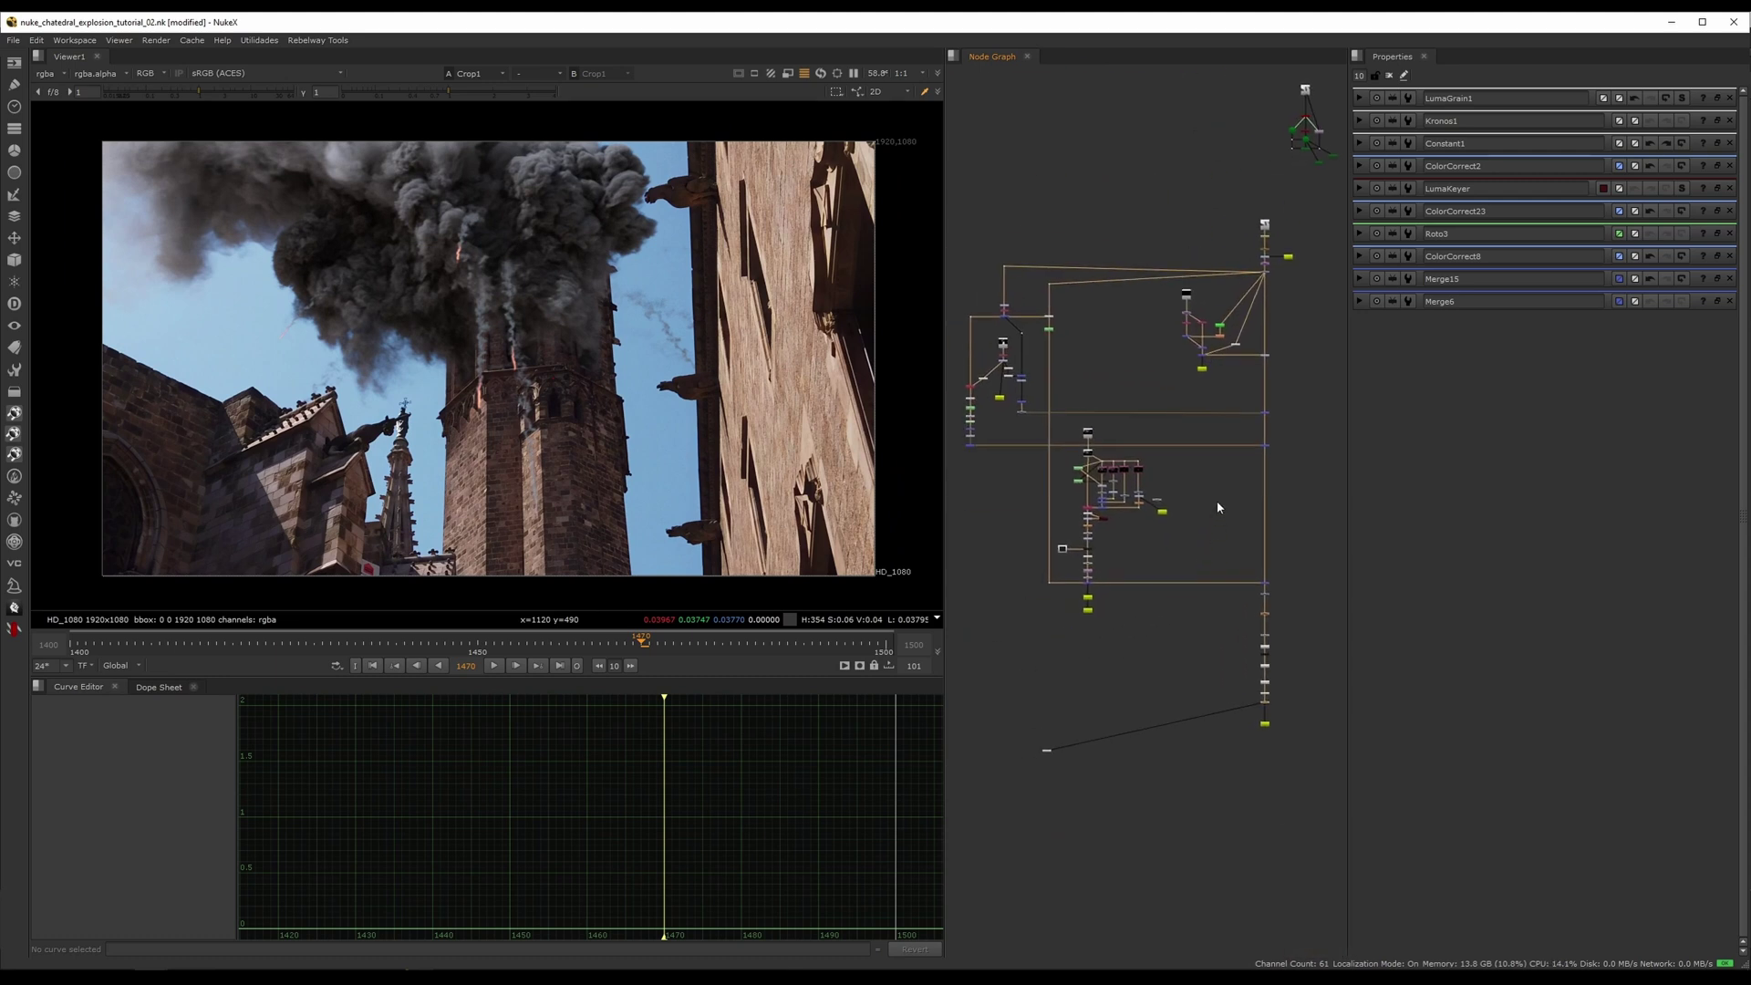
pyautogui.hotkey('ctrl', 's')
# - Examine the overall node tree and its finishing chain from the last merge down to the Write node
pyautogui.moveTo(1228, 483); pyautogui.dragTo(1189, 524, button='middle')
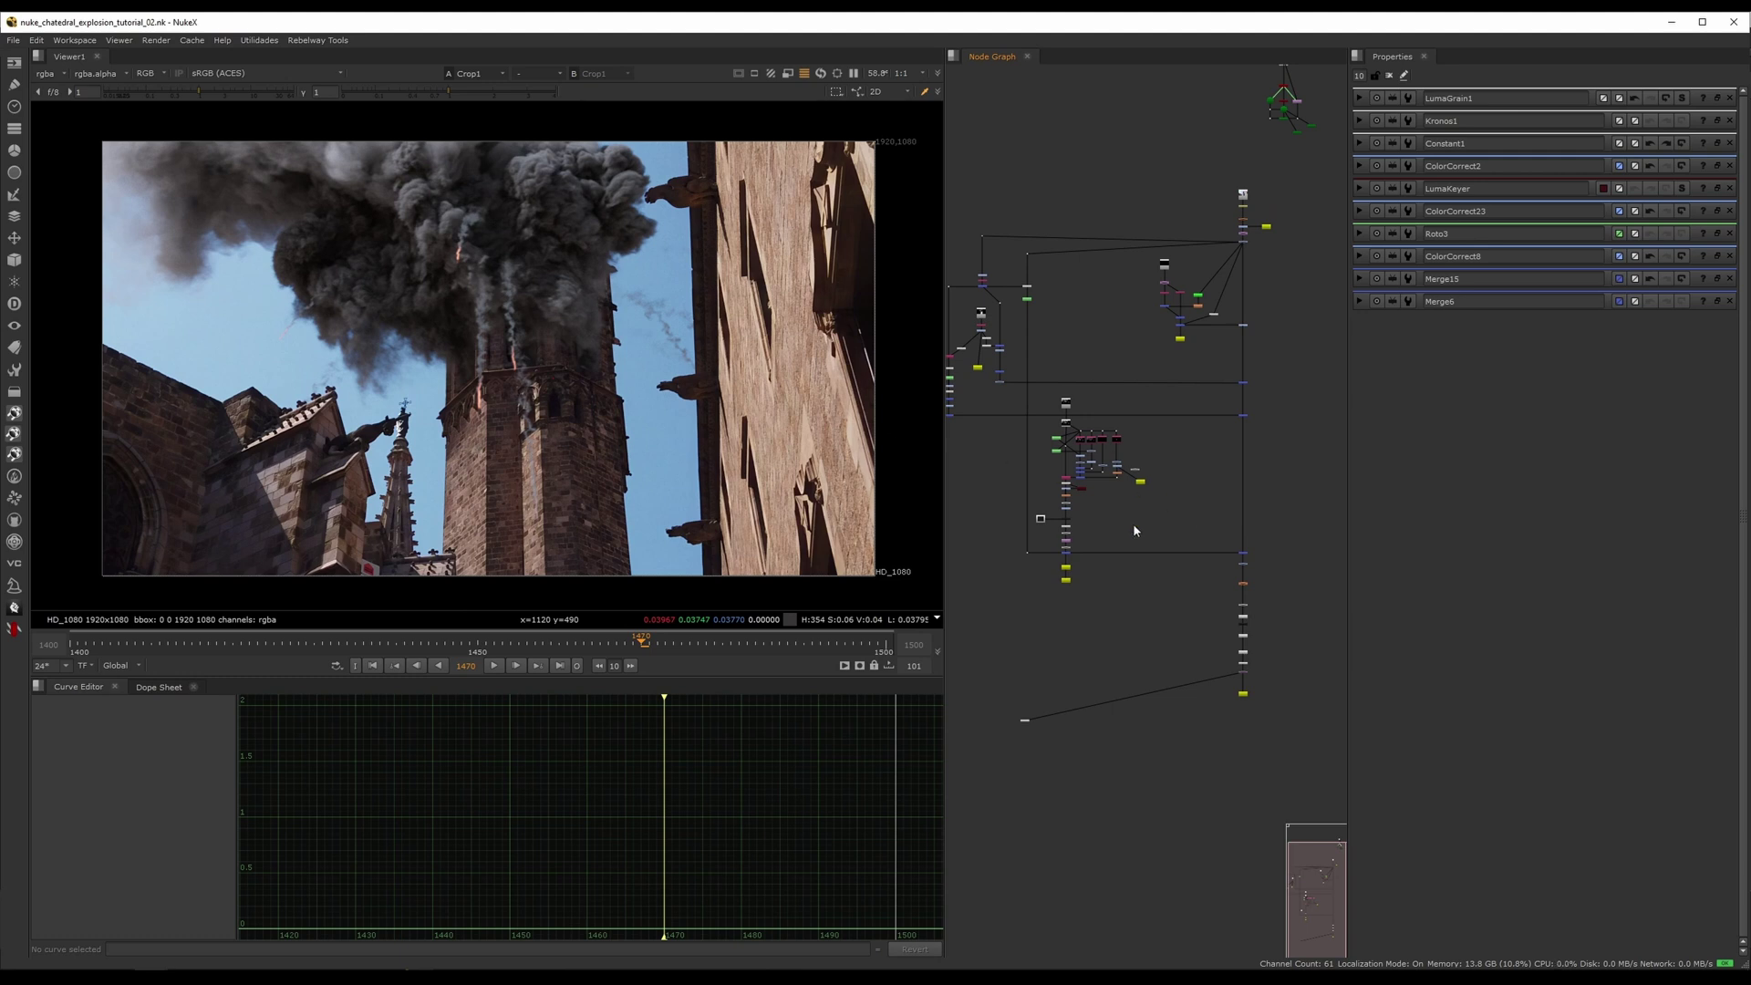
pyautogui.moveTo(1157, 515); pyautogui.dragTo(1156, 511, button='middle')
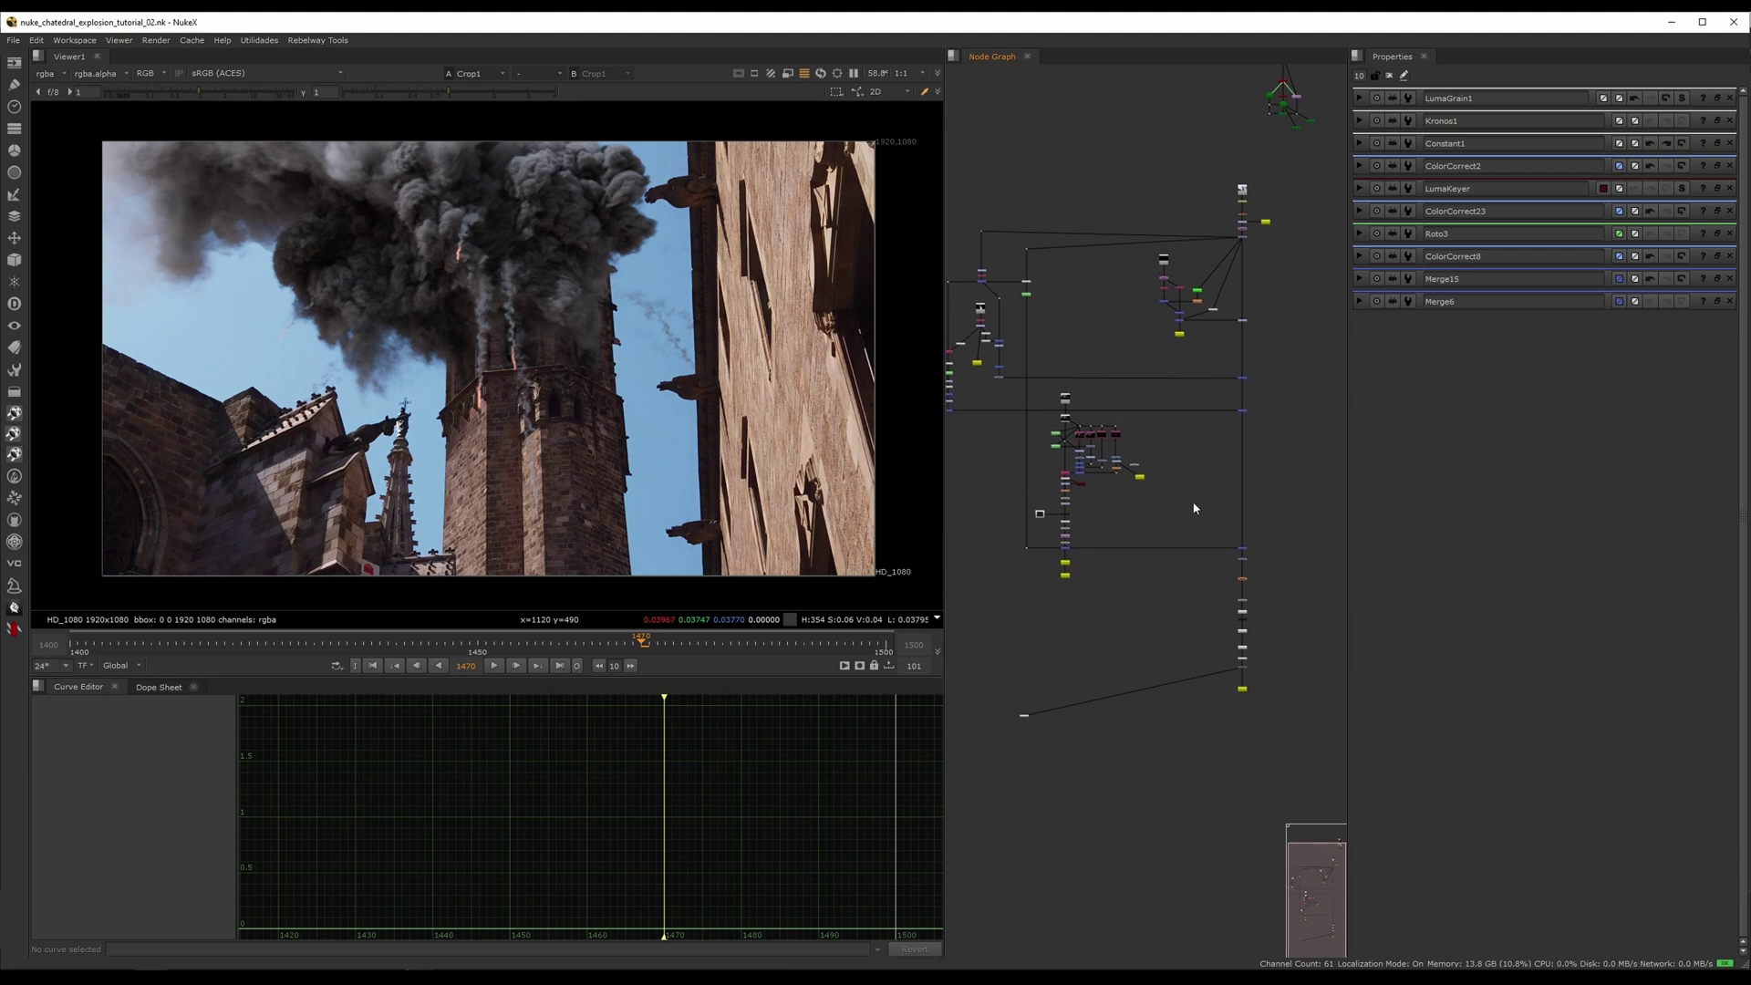
pyautogui.moveTo(1194, 502); pyautogui.dragTo(1155, 459, button='middle')
pyautogui.scroll(2, 1161, 475)
pyautogui.moveTo(1184, 565); pyautogui.dragTo(1168, 515, button='middle')
pyautogui.scroll(3, 1168, 514)
pyautogui.scroll(4, 1167, 517)
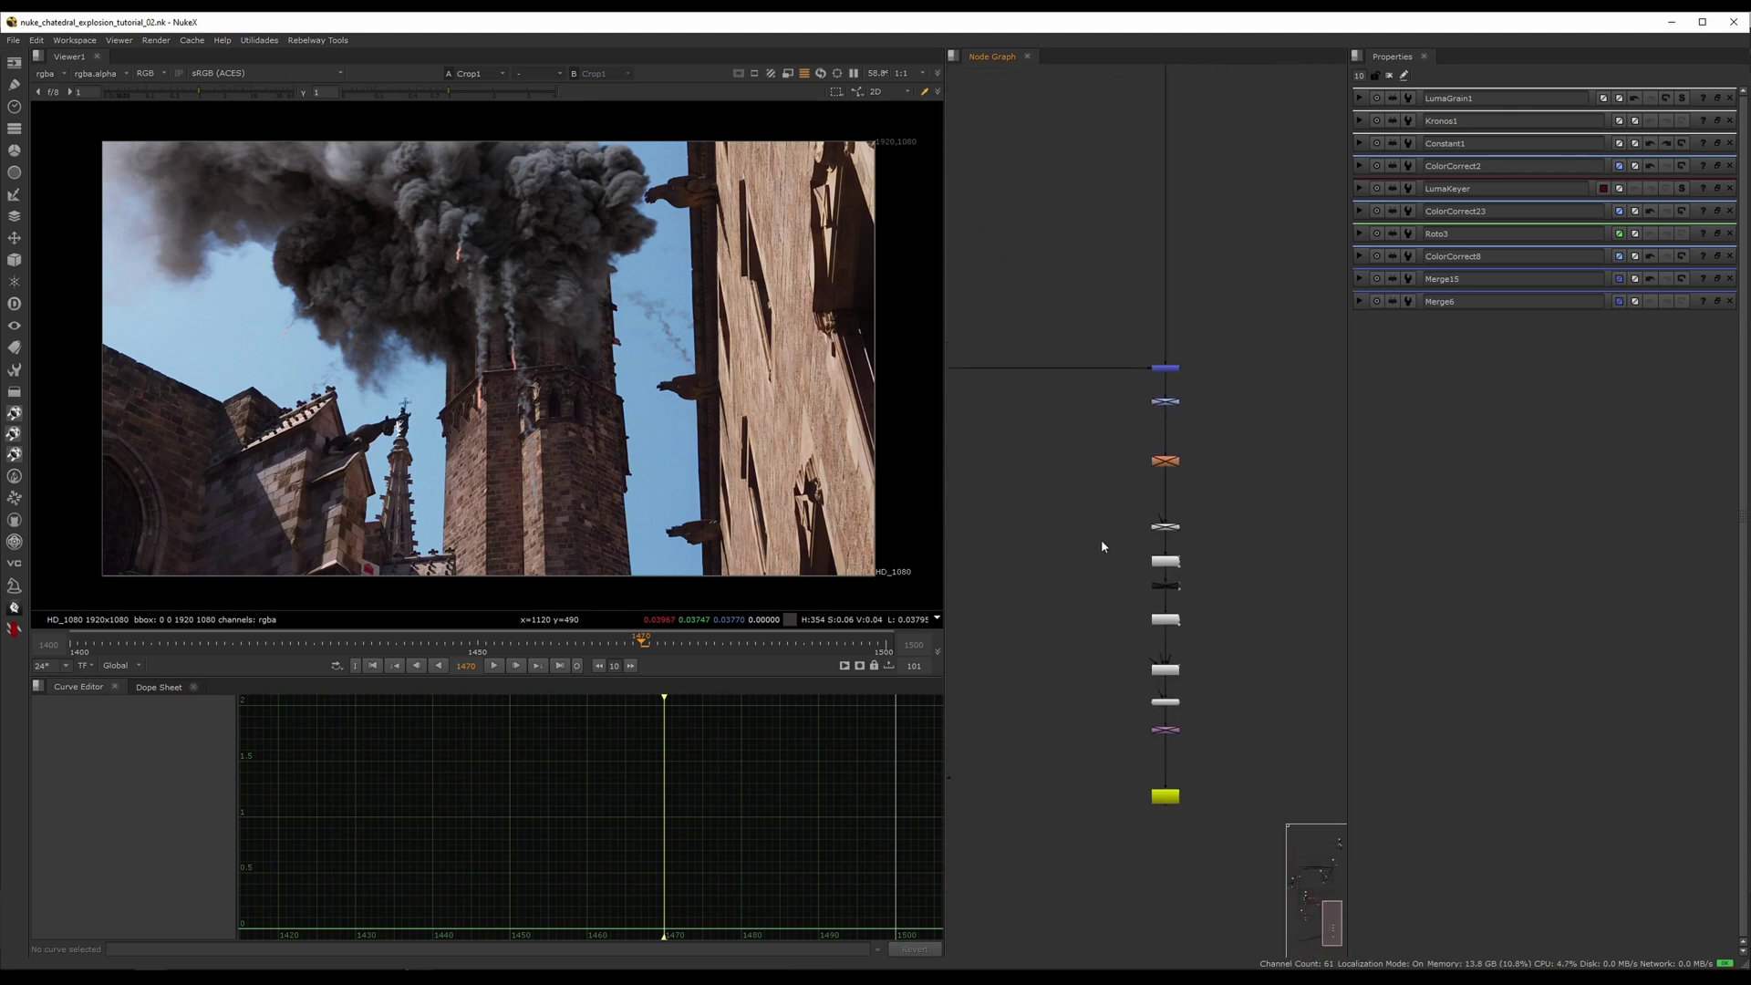
pyautogui.scroll(-2, 1074, 568)
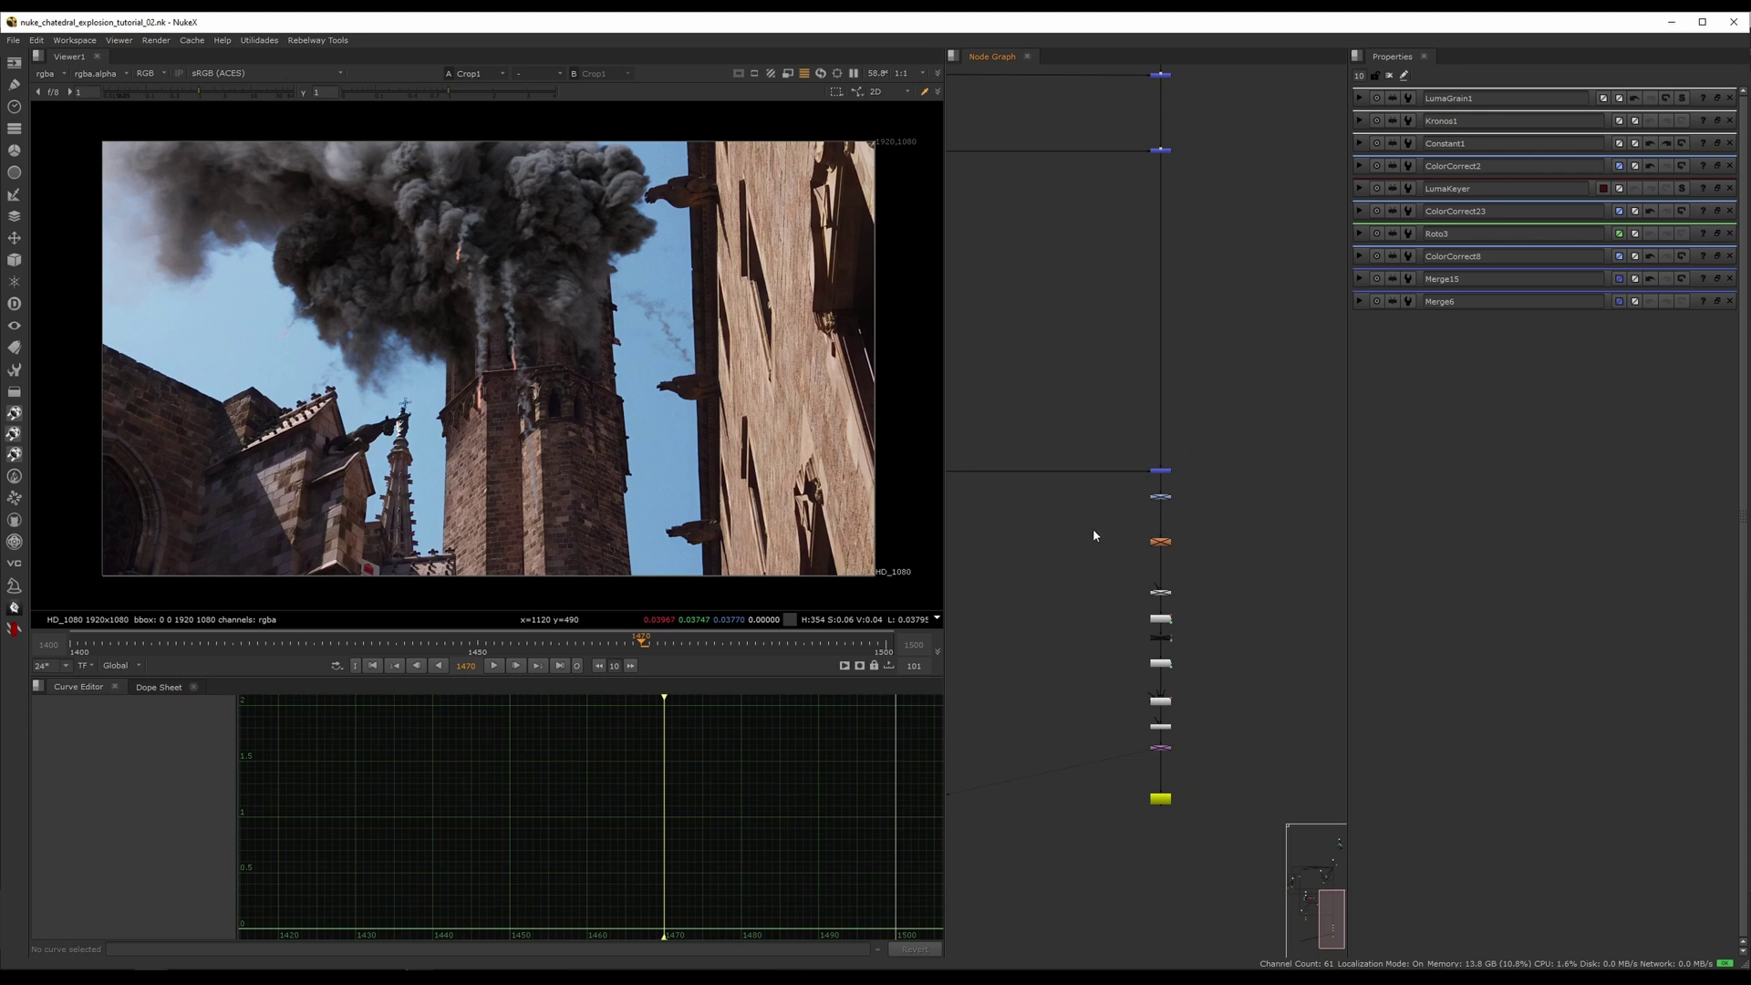
pyautogui.moveTo(1068, 556); pyautogui.dragTo(1107, 545, button='middle')
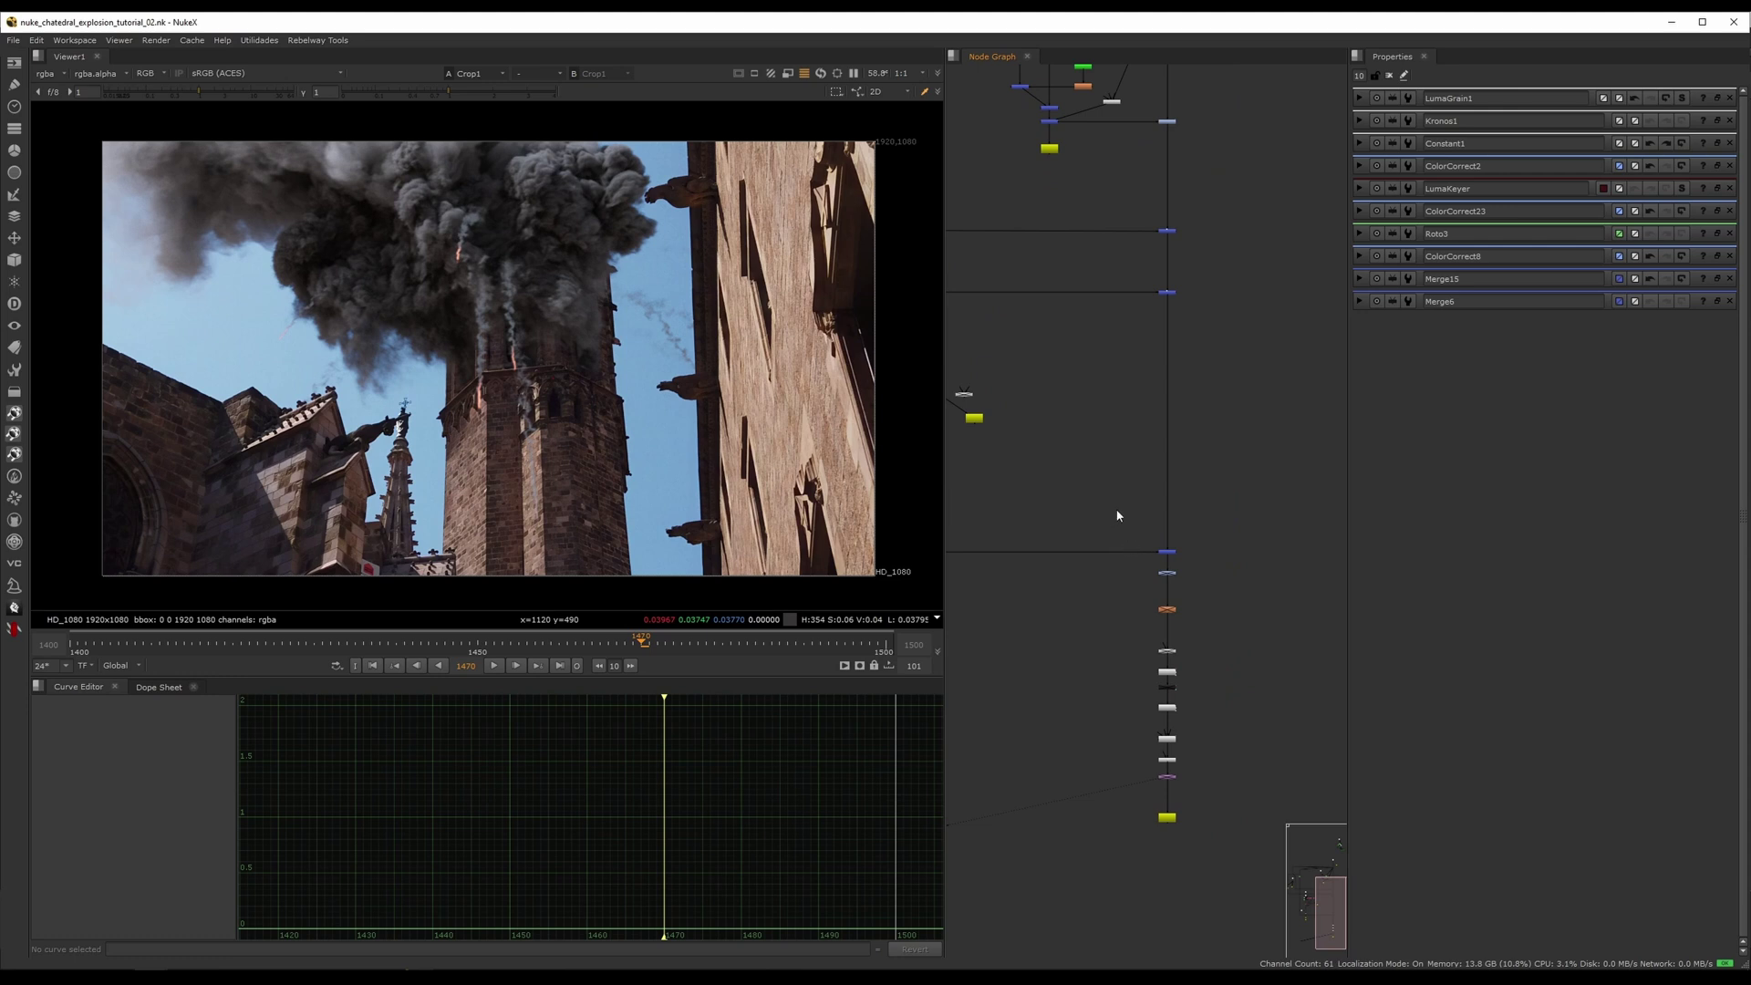
pyautogui.scroll(2, 1069, 609)
pyautogui.moveTo(1068, 609); pyautogui.dragTo(1087, 573, button='middle')
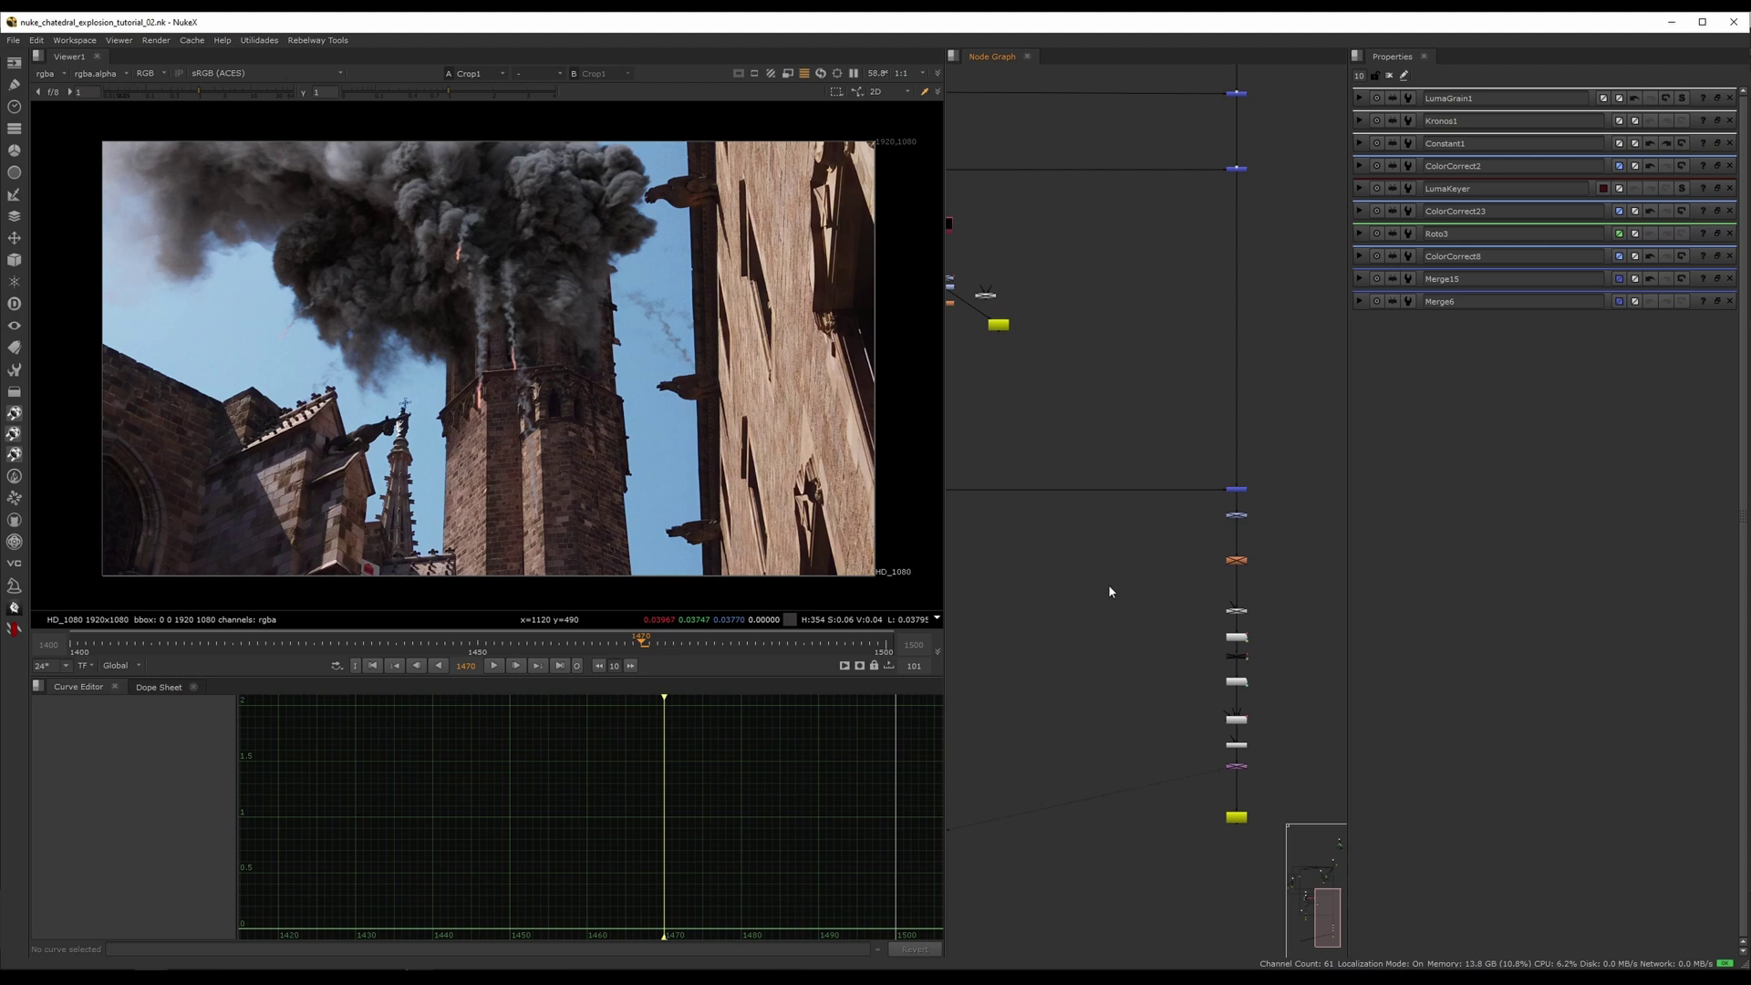
pyautogui.moveTo(1103, 598); pyautogui.dragTo(1060, 648, button='middle')
pyautogui.scroll(-2, 1060, 643)
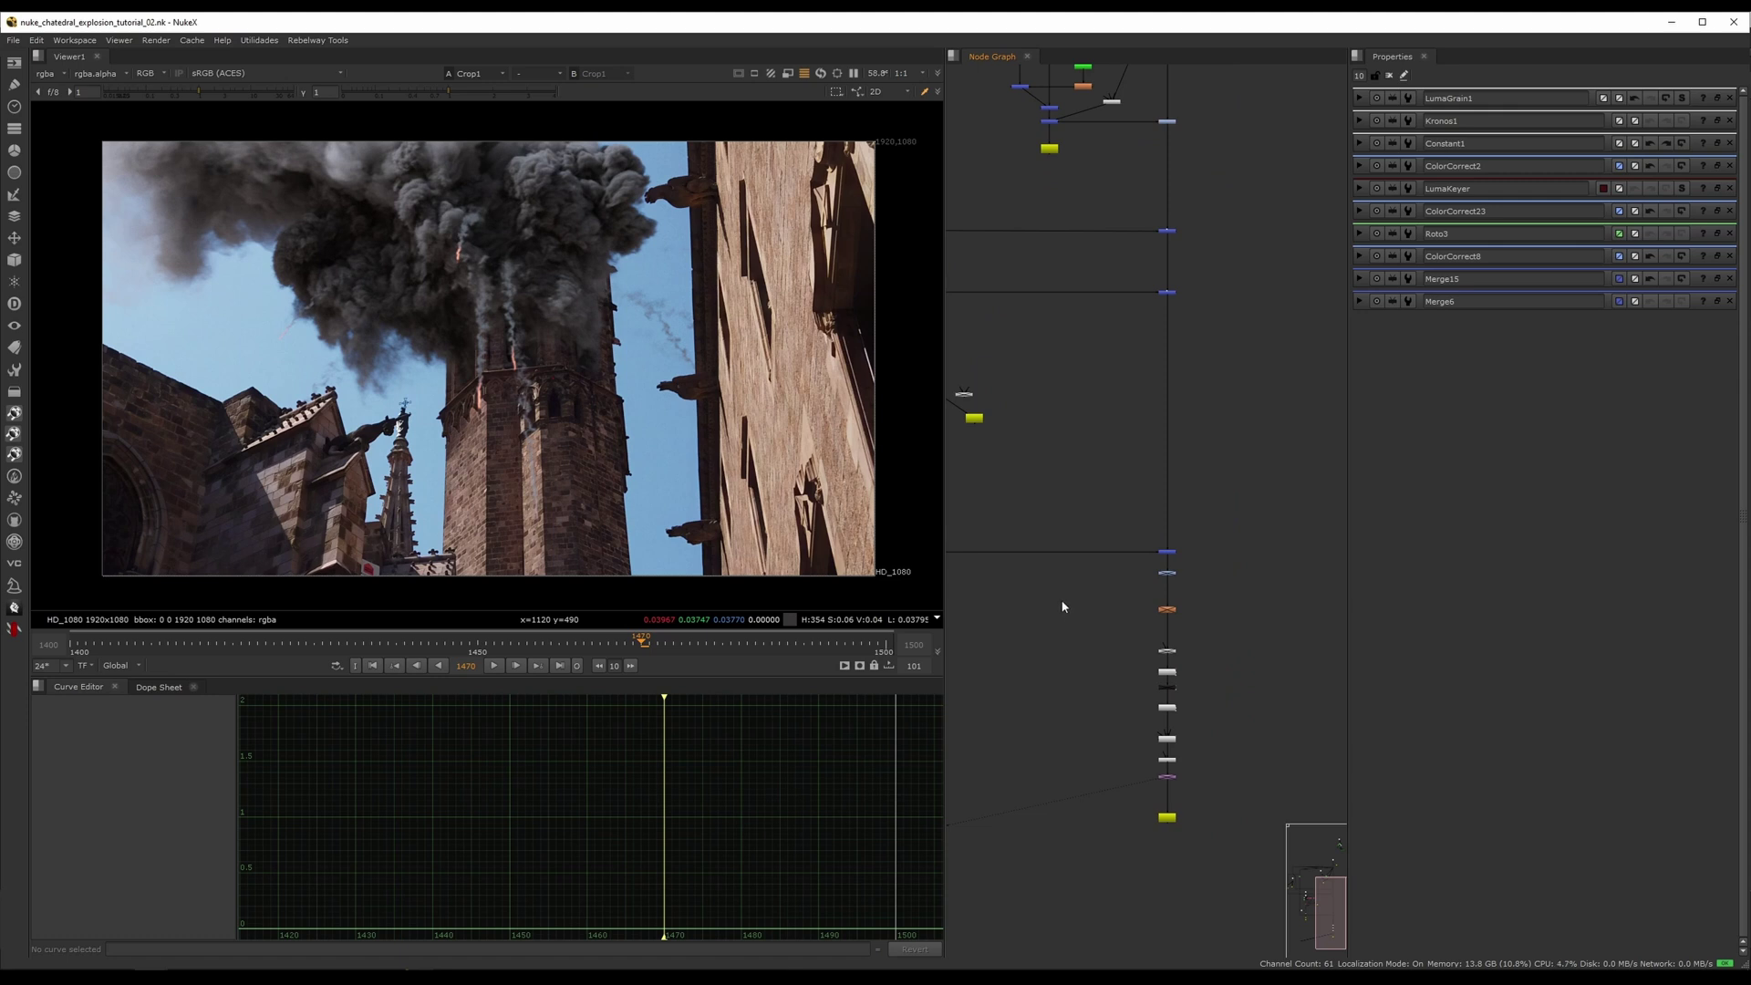